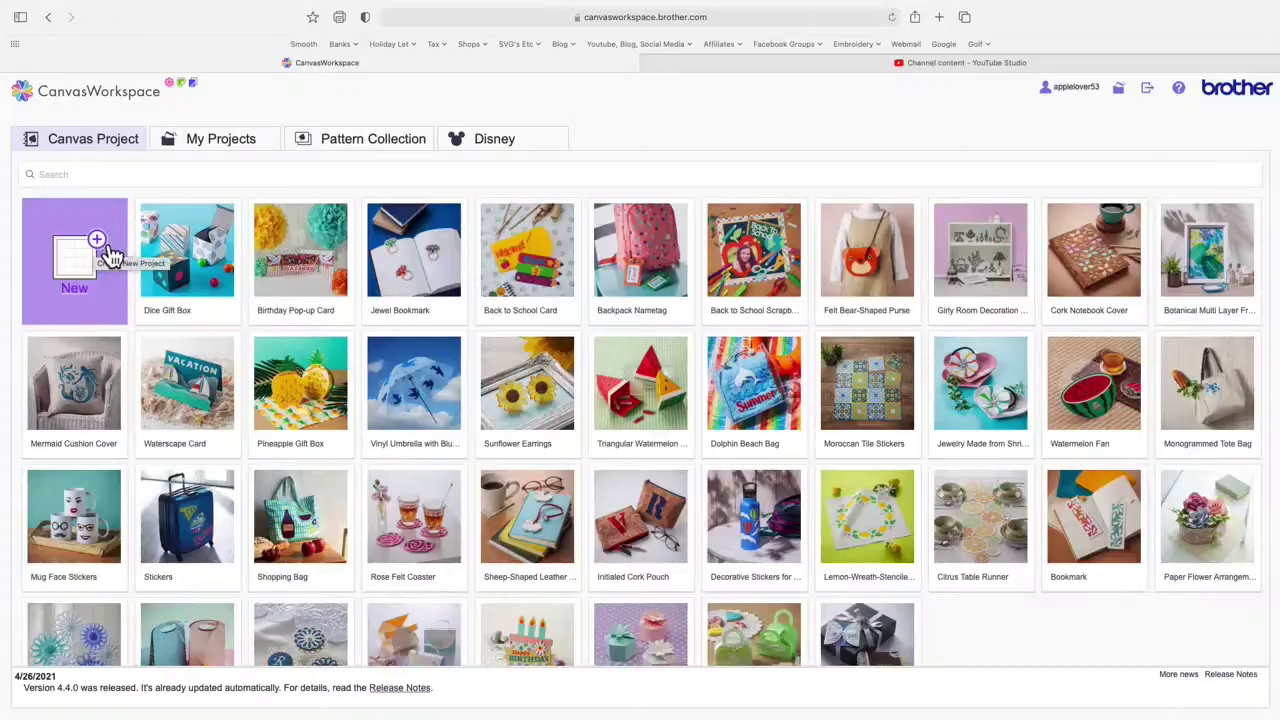
Step: Create a new project and place a basic square-cornered rectangle, about 3.94 inches wide and 2.76 inches high, on the mat
left_click(110, 255)
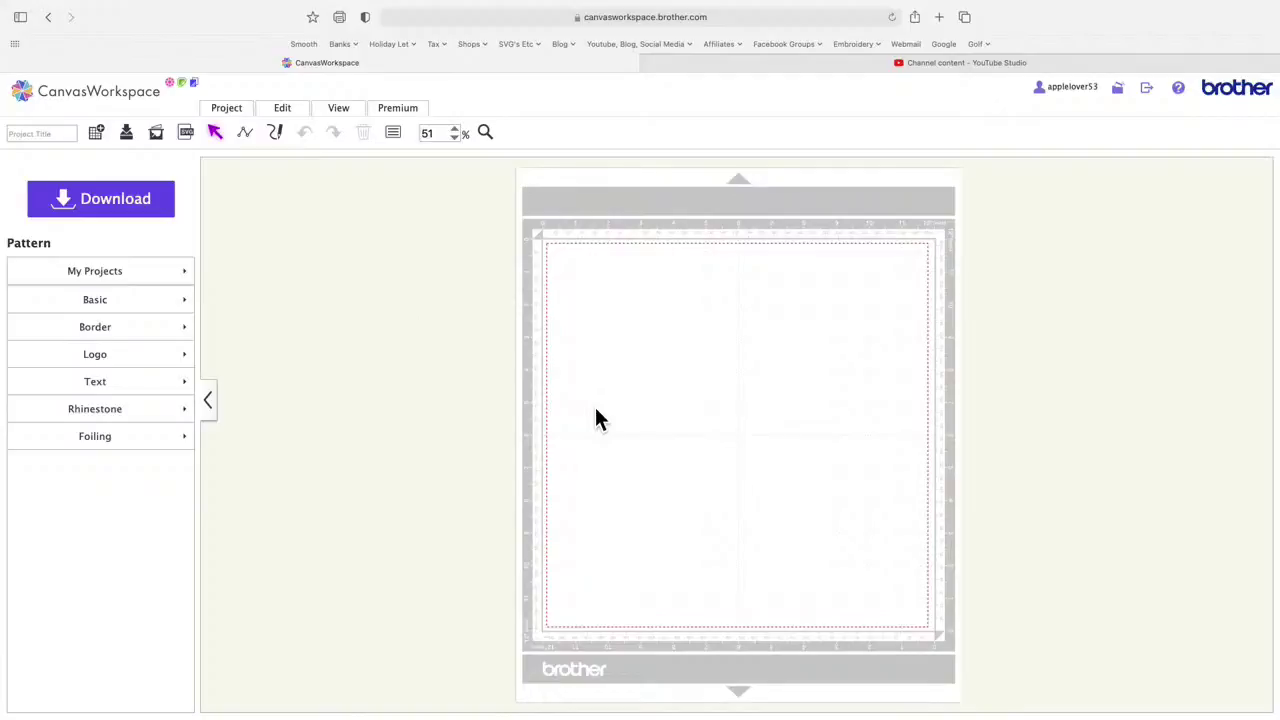
left_click(122, 303)
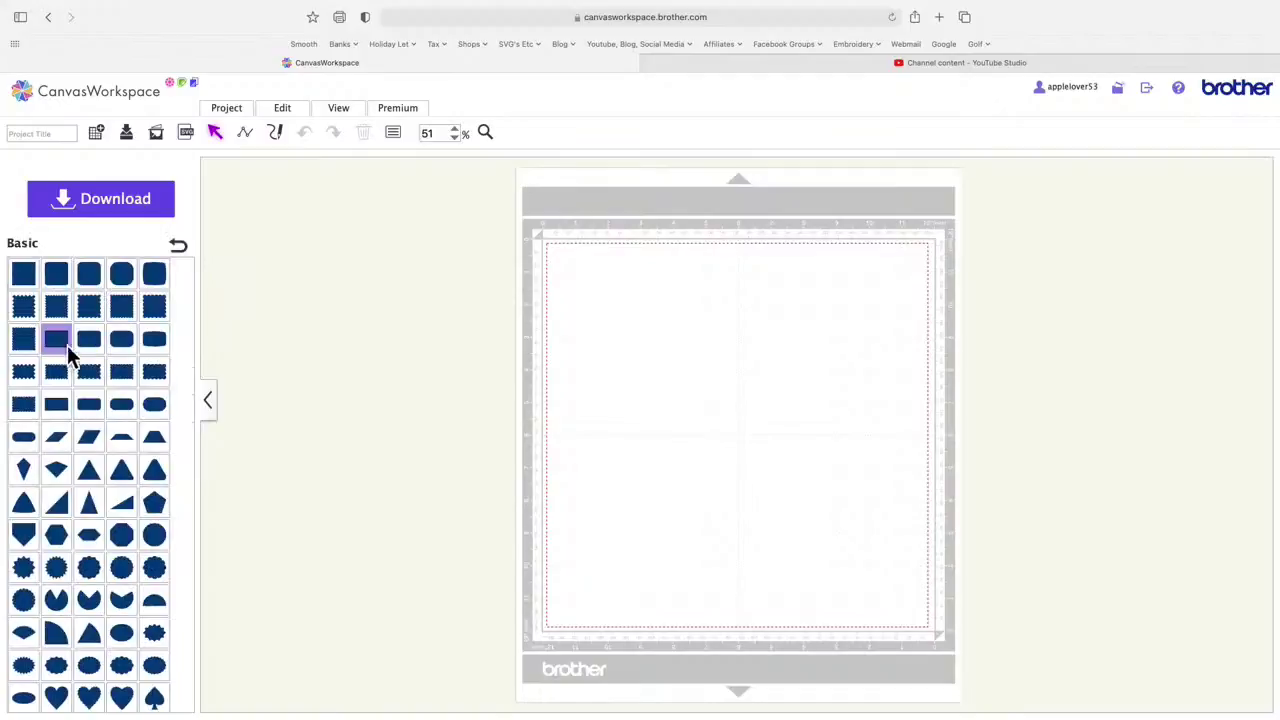
left_click_drag(67, 345, 641, 360)
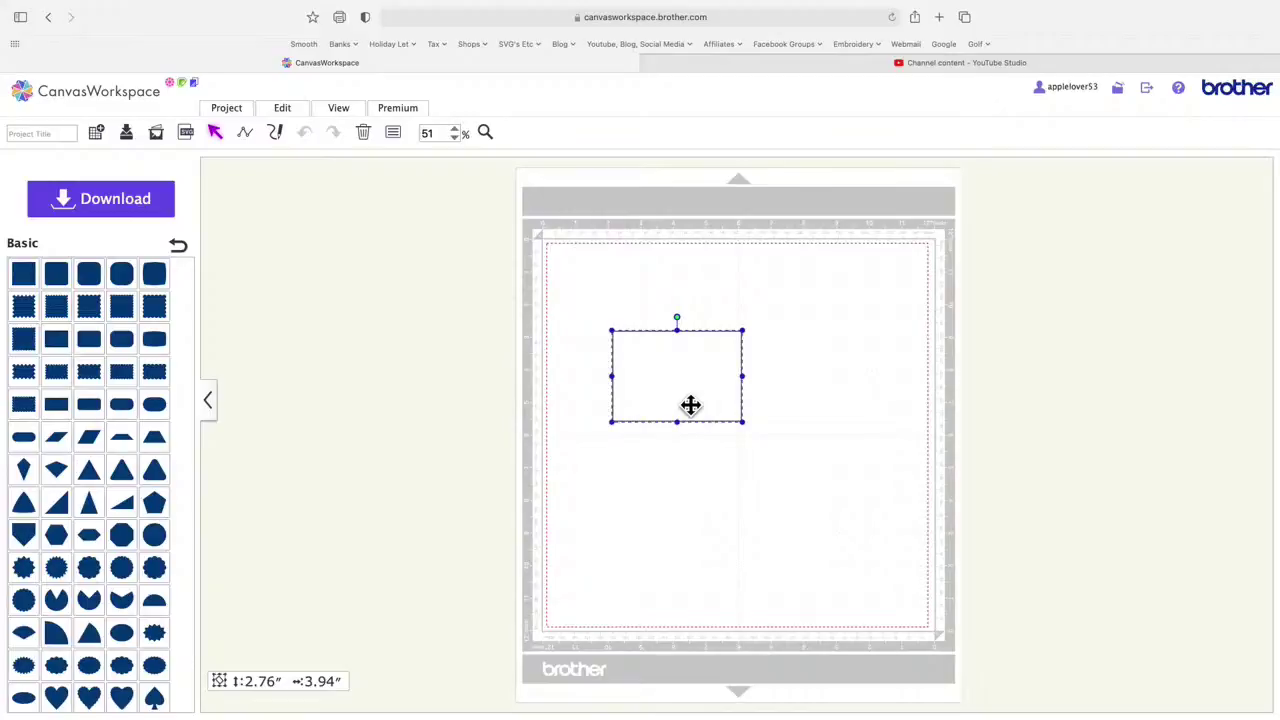
scroll(714, 390, "down", 1)
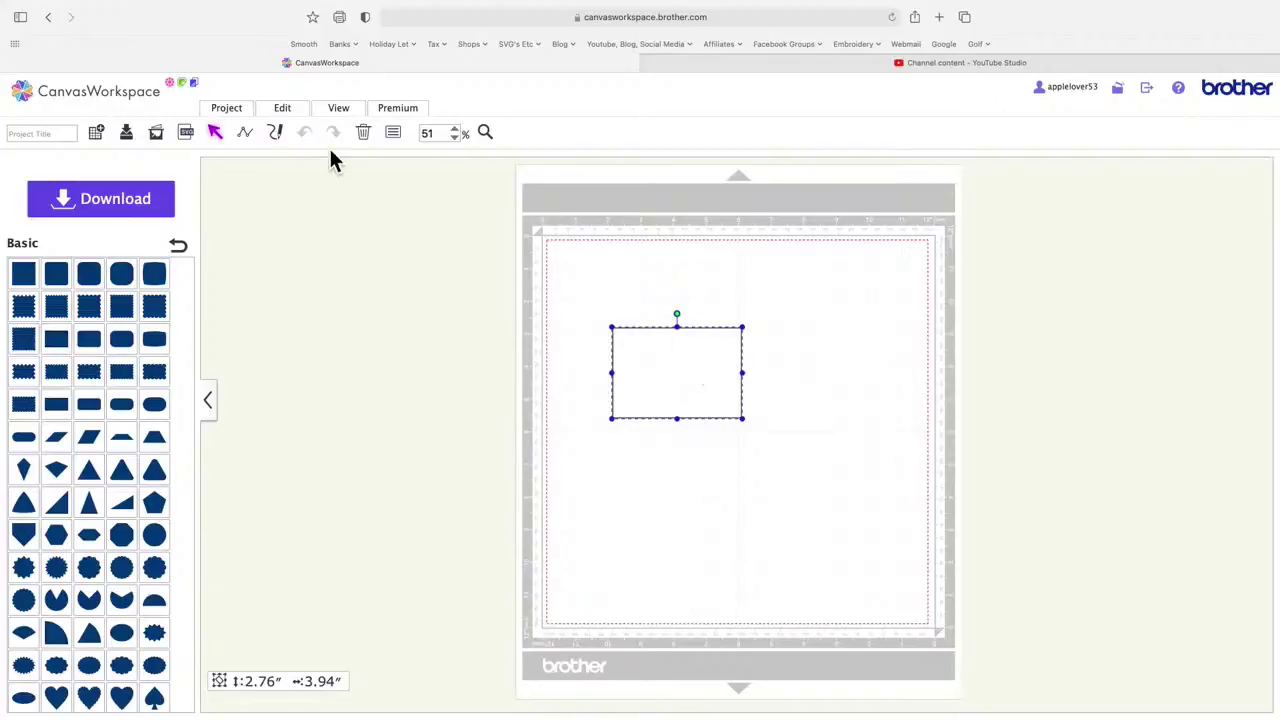
Step: Resize the rectangle to 4 inches high and 6 inches wide, with the aspect ratio unlocked
left_click(290, 112)
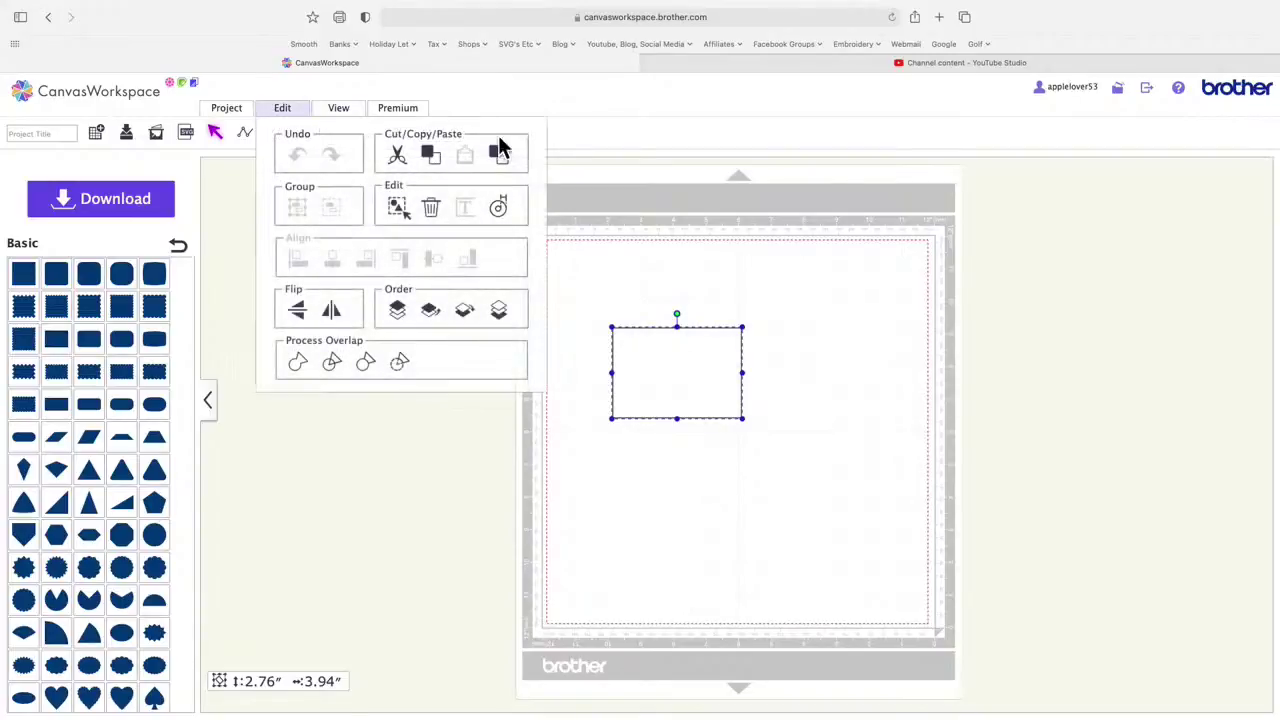
left_click(700, 302)
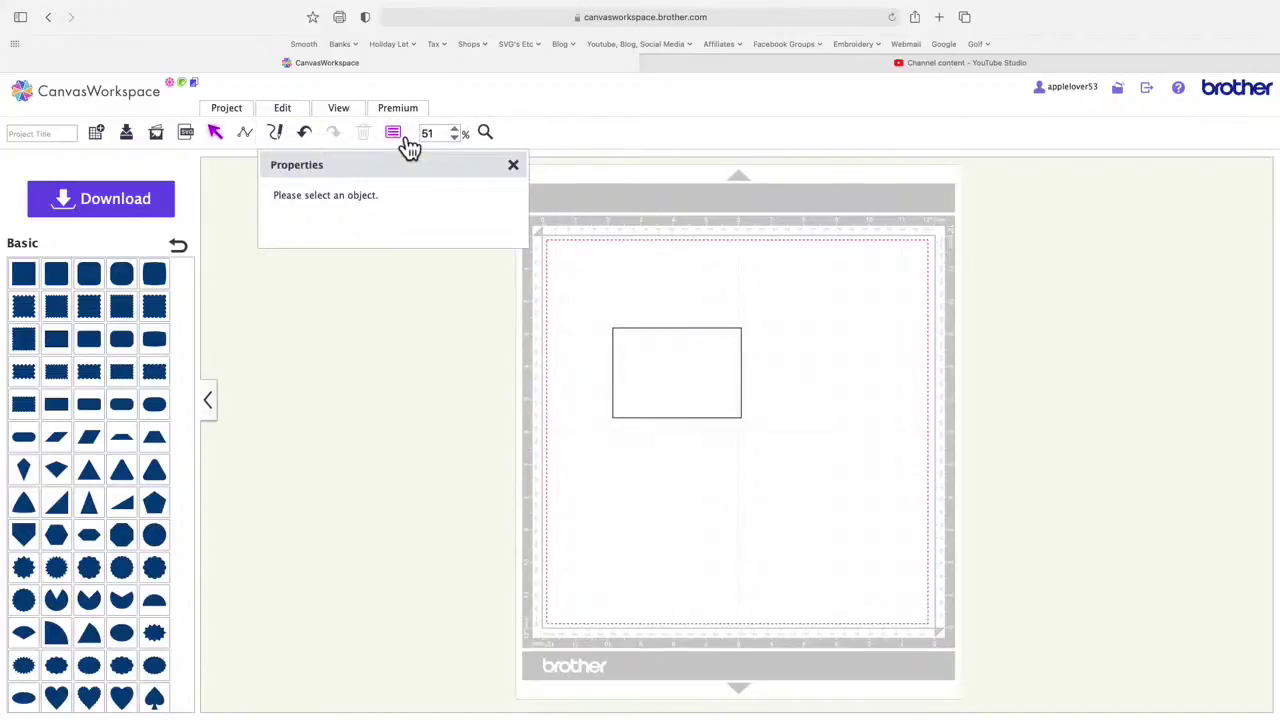
left_click(674, 350)
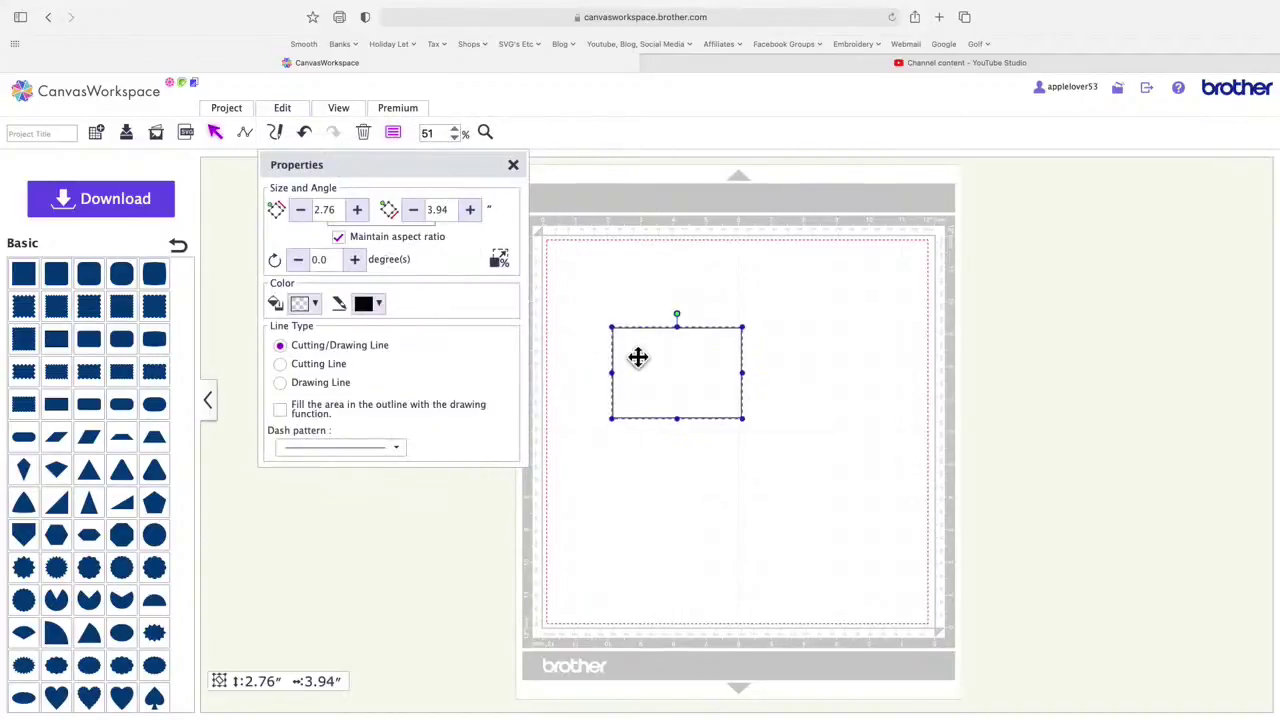
double_click(342, 214)
type("4")
key("Return")
left_click(346, 240)
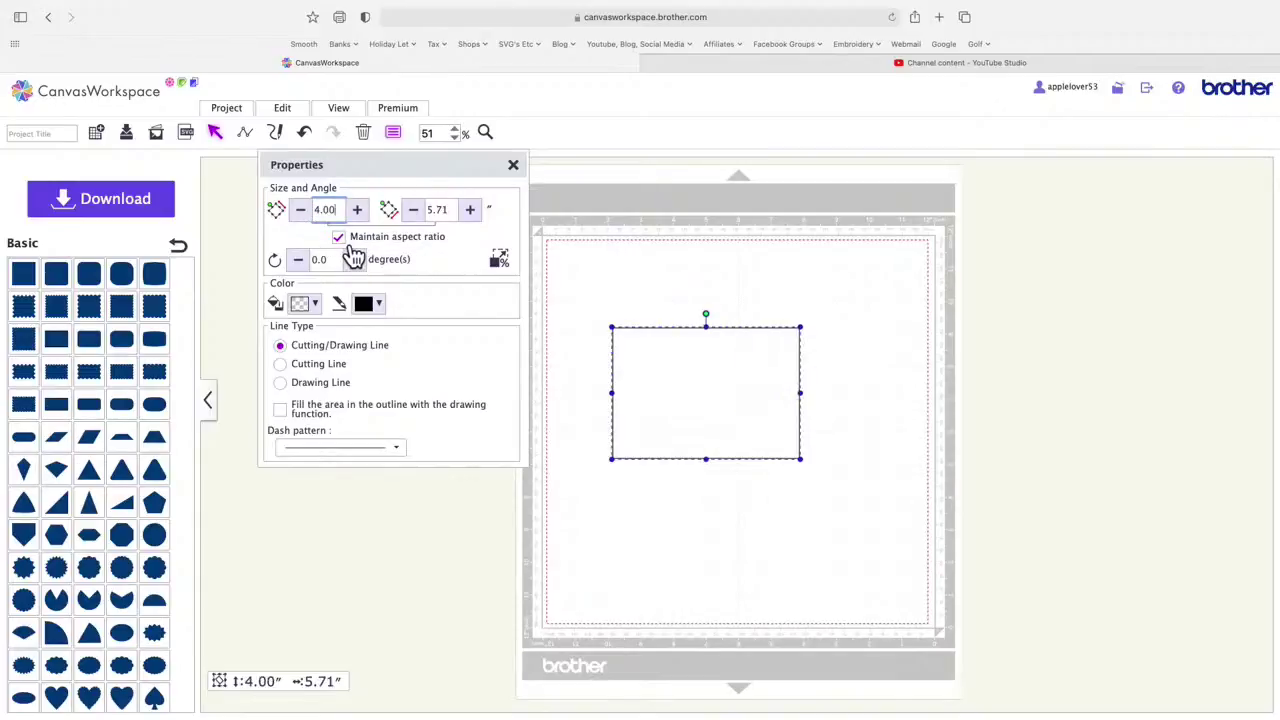
double_click(437, 210)
type("6")
key("Return")
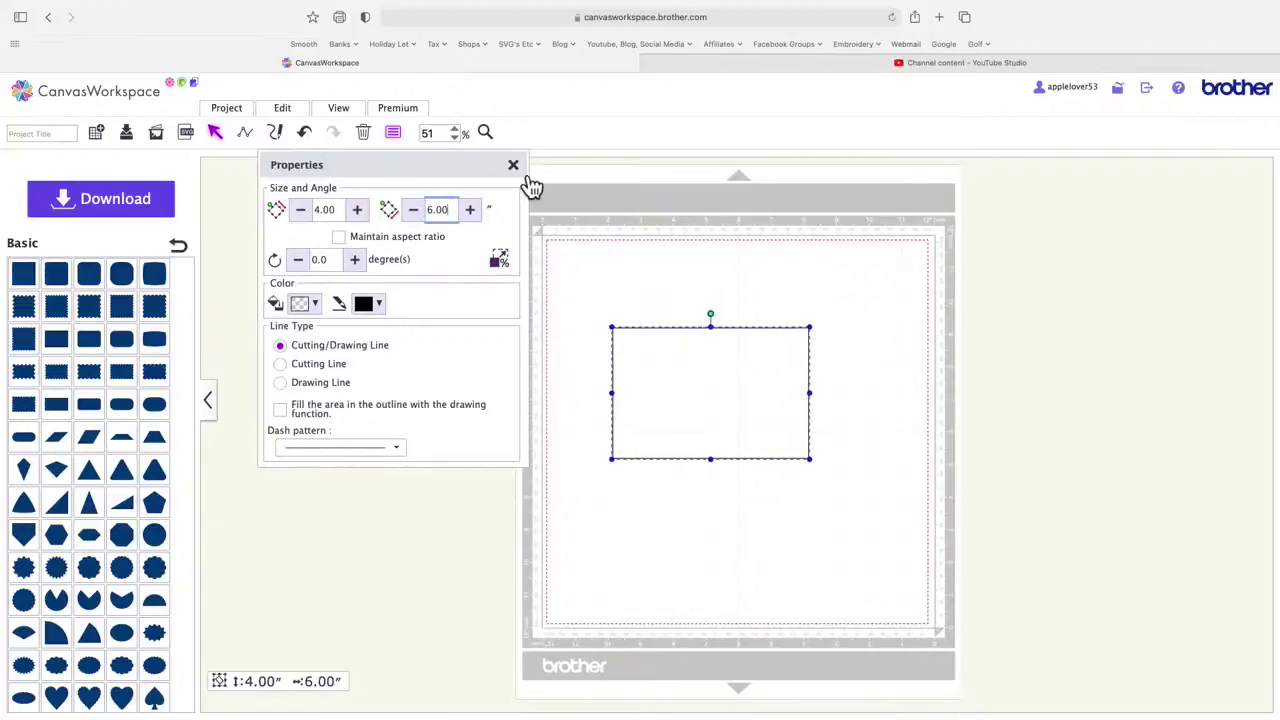
left_click(513, 164)
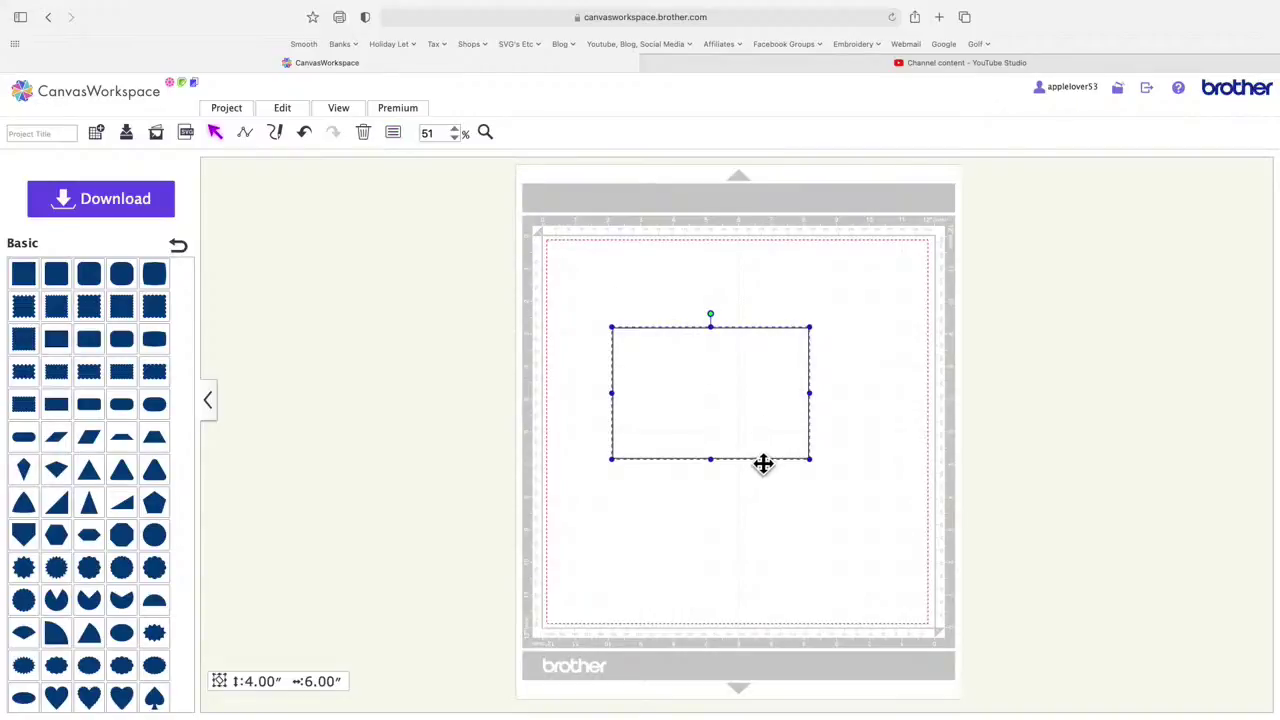
Step: Give the 4 by 6 inch rectangle a red fill and a red outline
left_click(398, 136)
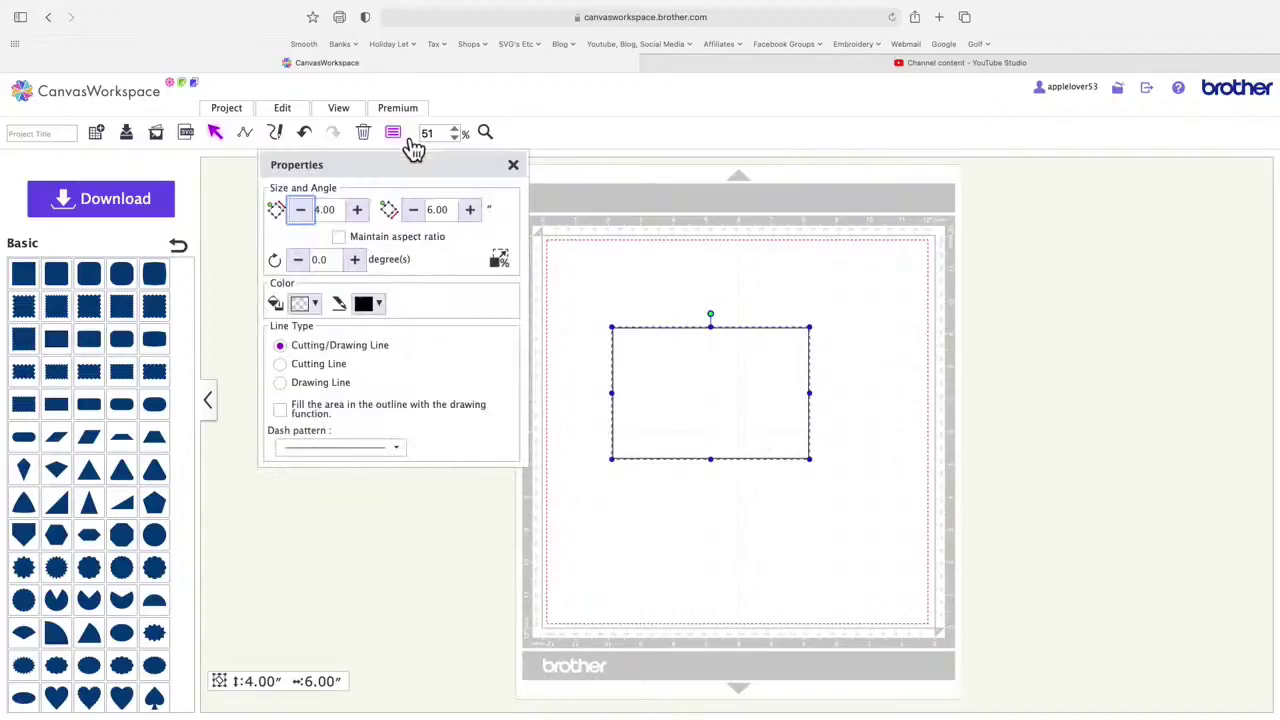
left_click(309, 304)
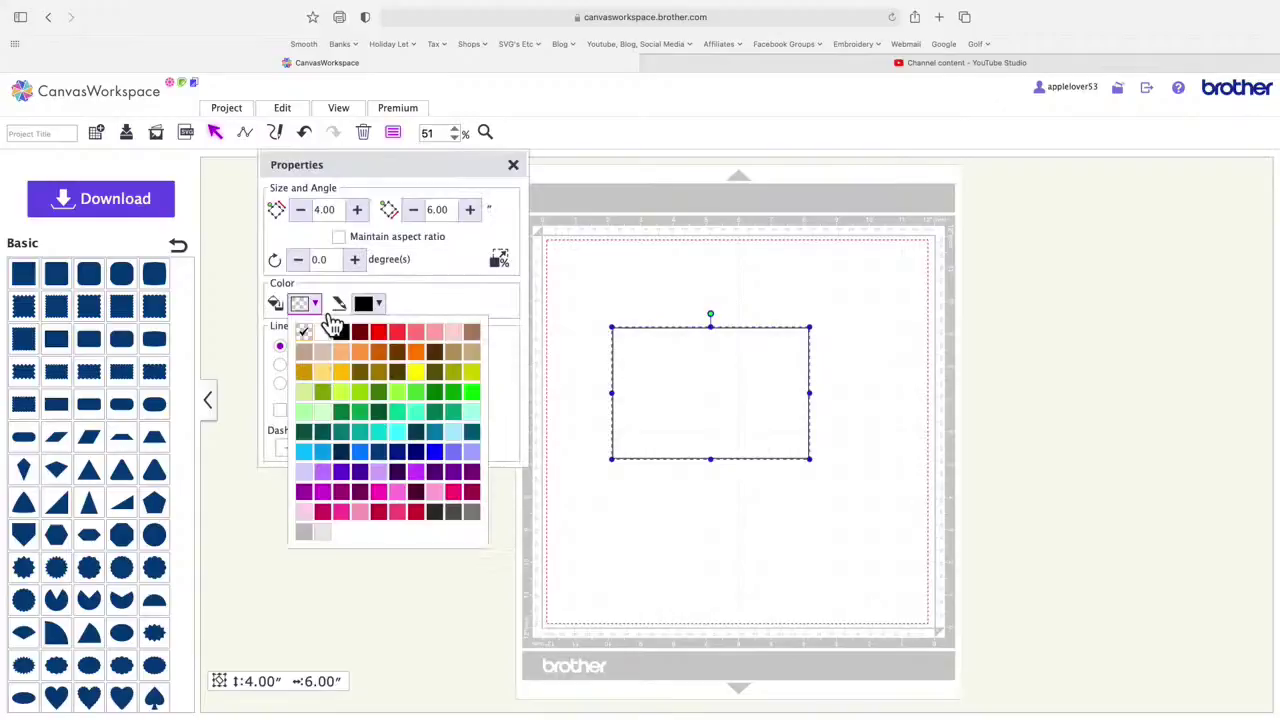
left_click(381, 332)
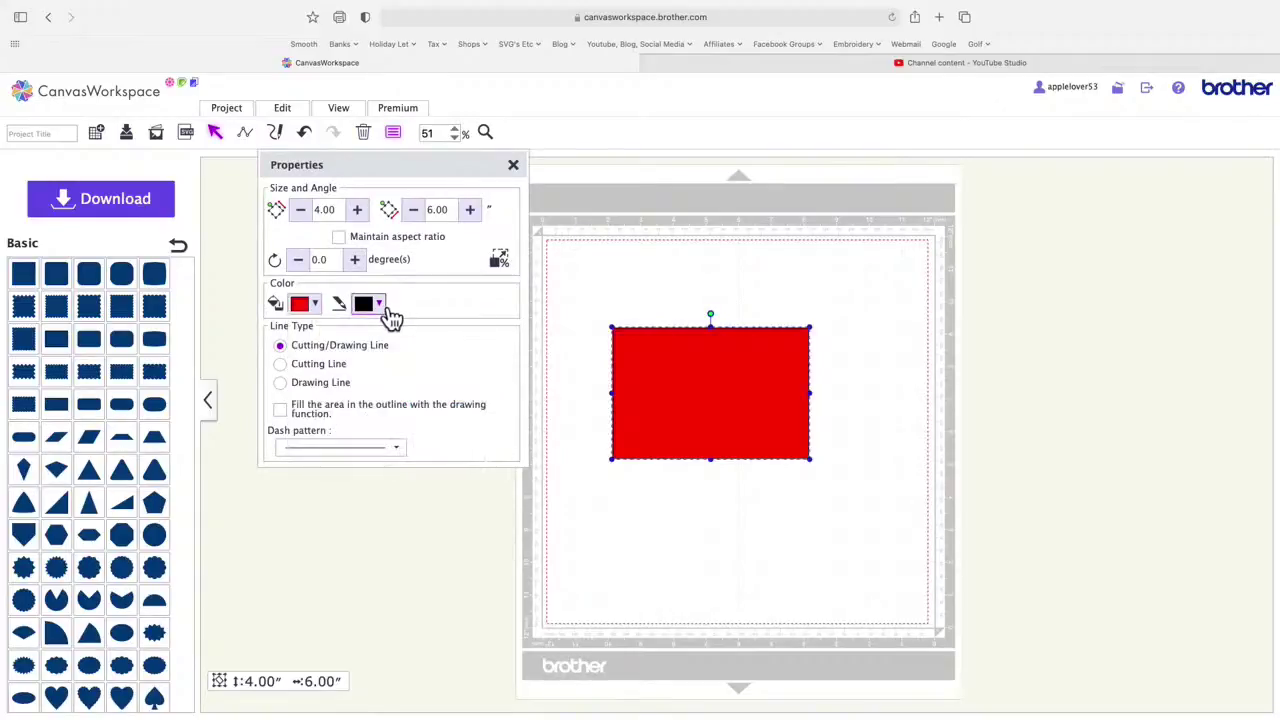
left_click(380, 305)
left_click(451, 351)
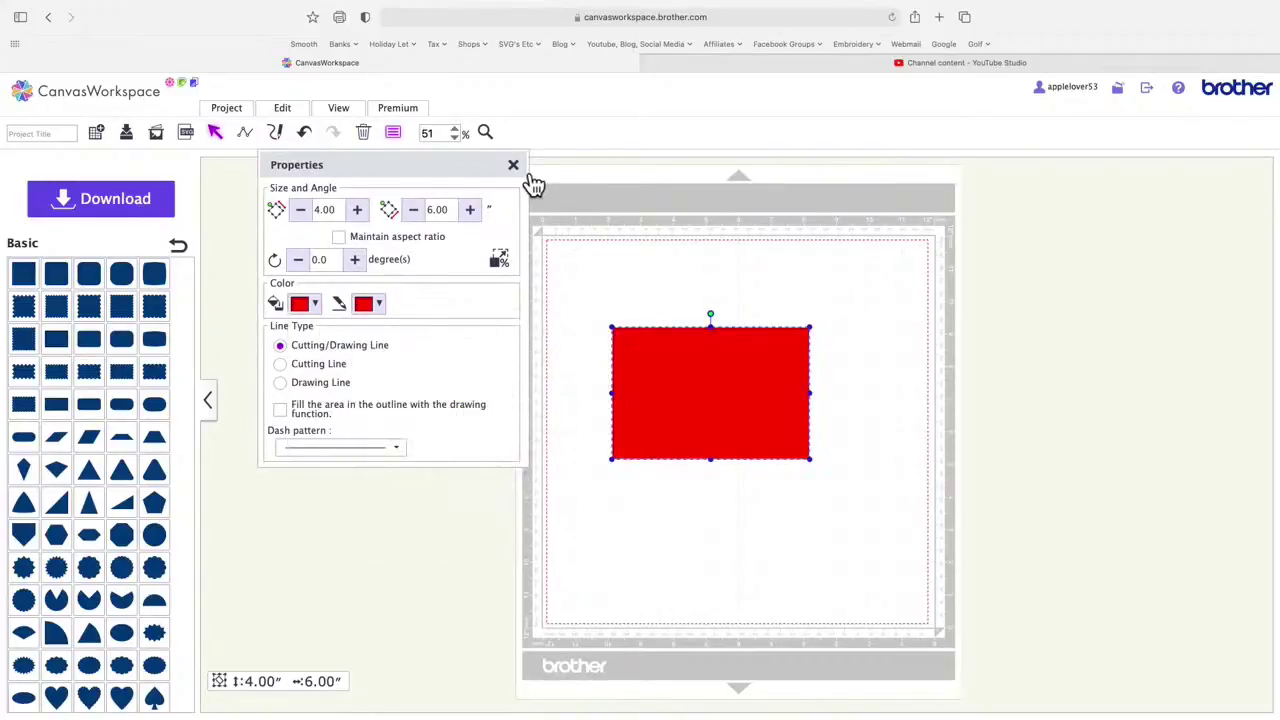
left_click(515, 167)
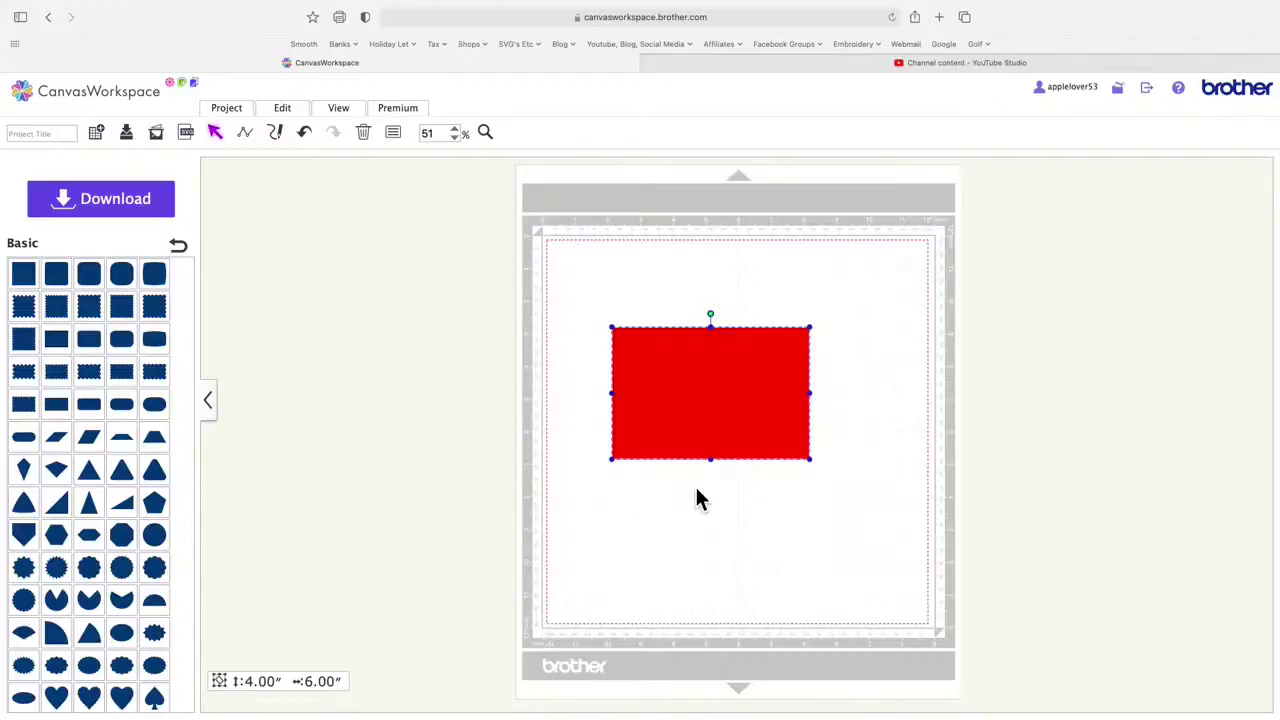
Step: Add a second basic rectangle beside the mat and size it 6 inches high and 8 inches wide
left_click_drag(60, 345, 418, 337)
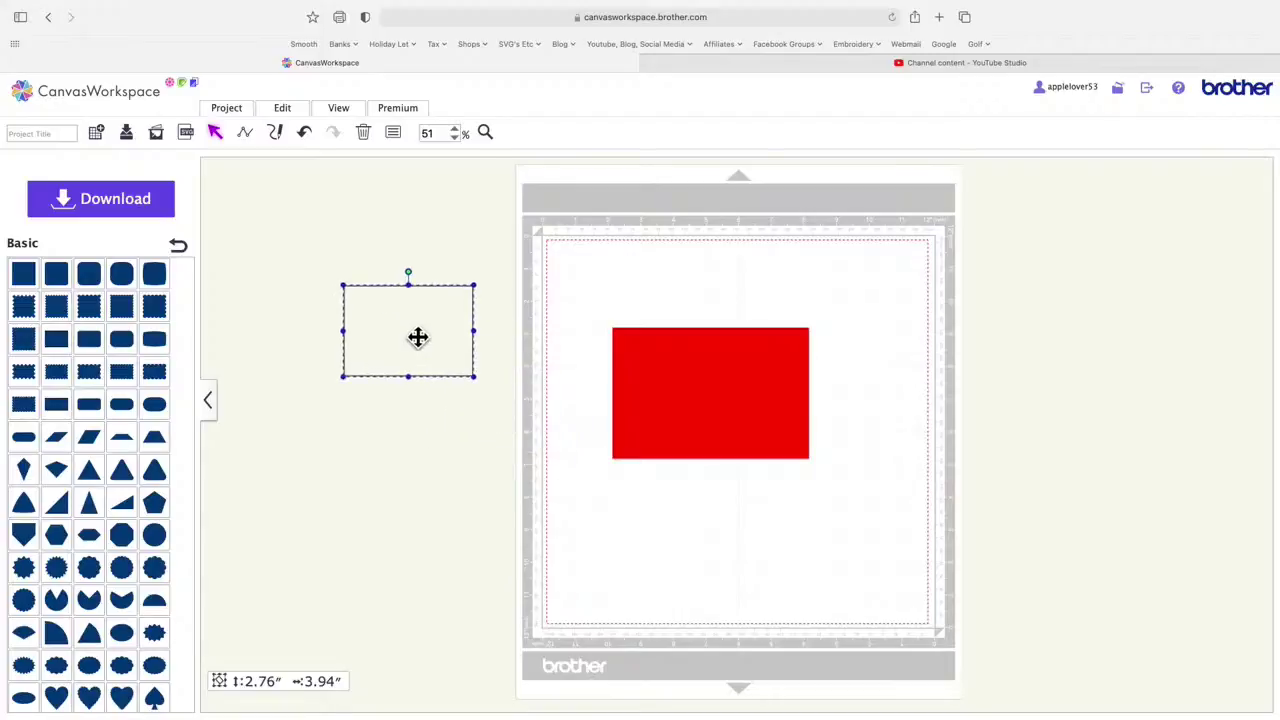
left_click(403, 138)
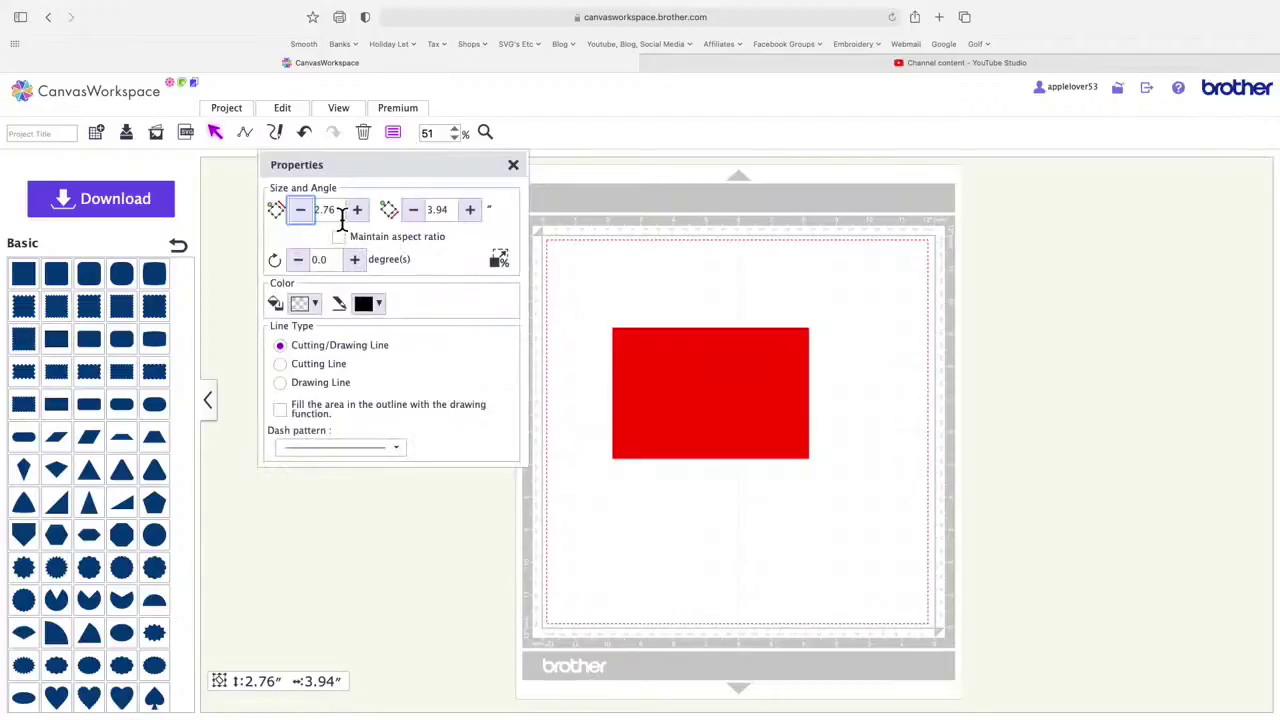
left_click_drag(343, 218, 297, 217)
type("6")
left_click_drag(458, 210, 415, 218)
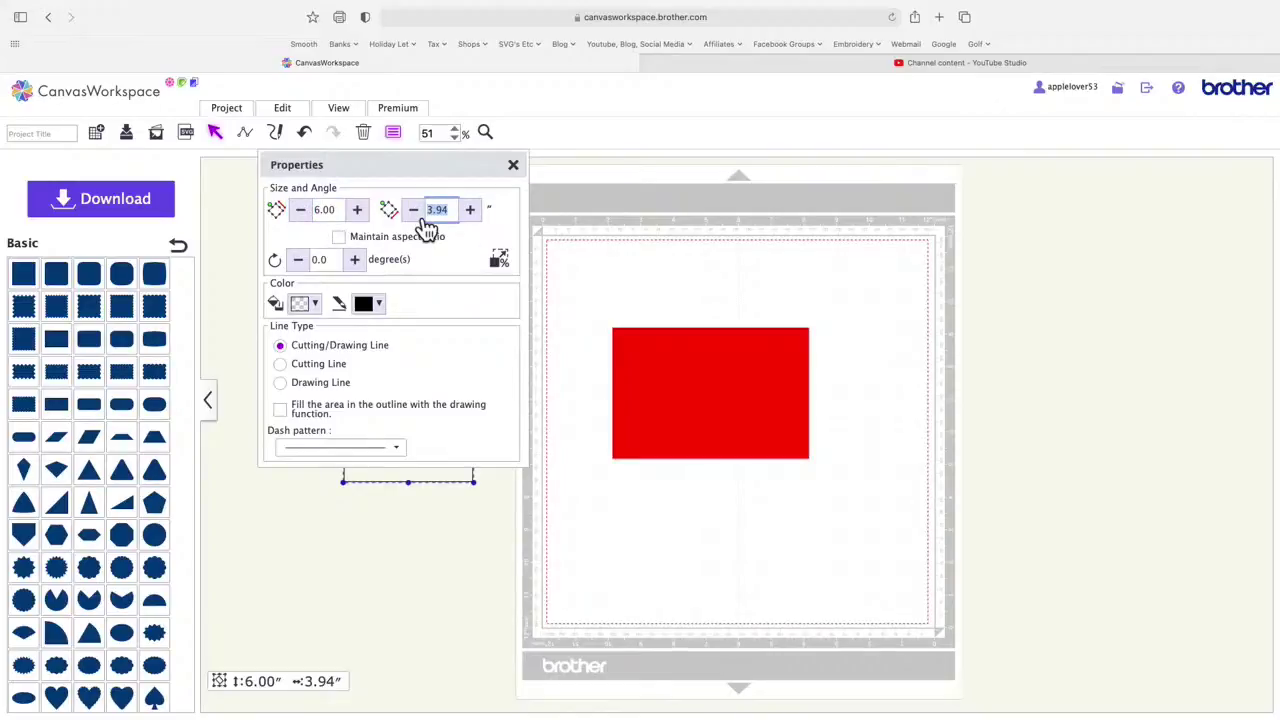
type("8")
key("Return")
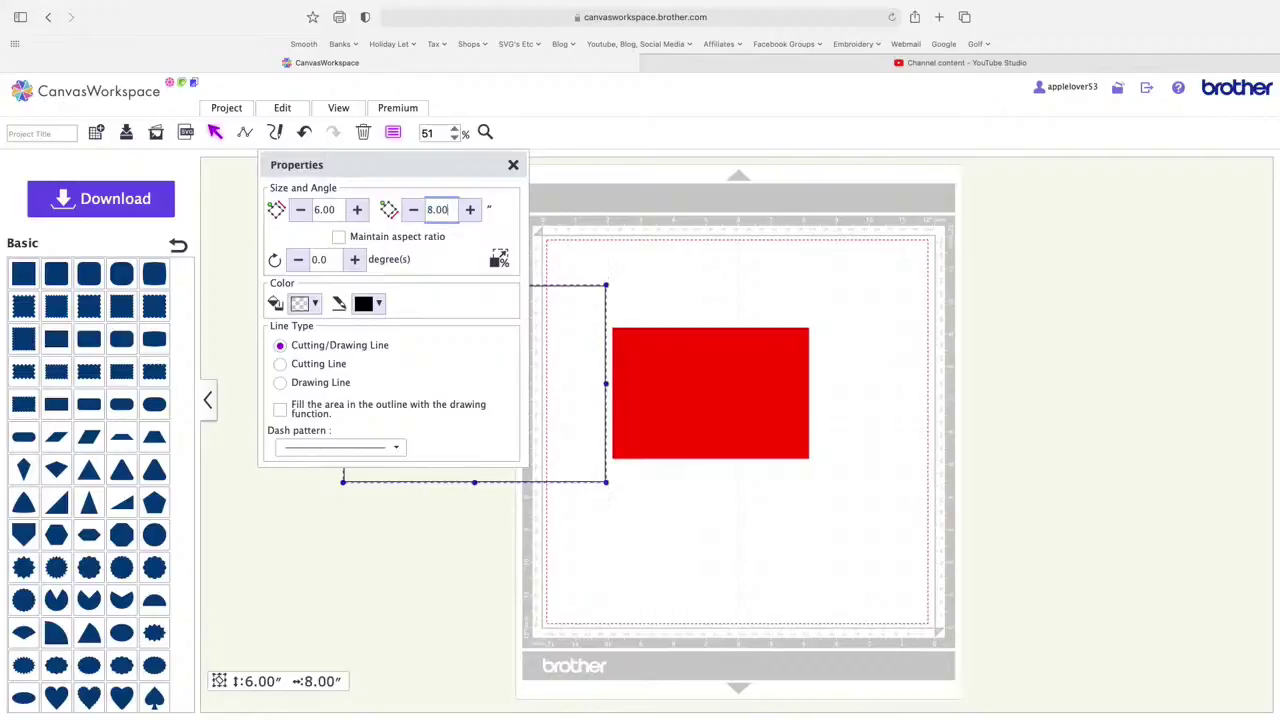
left_click(513, 164)
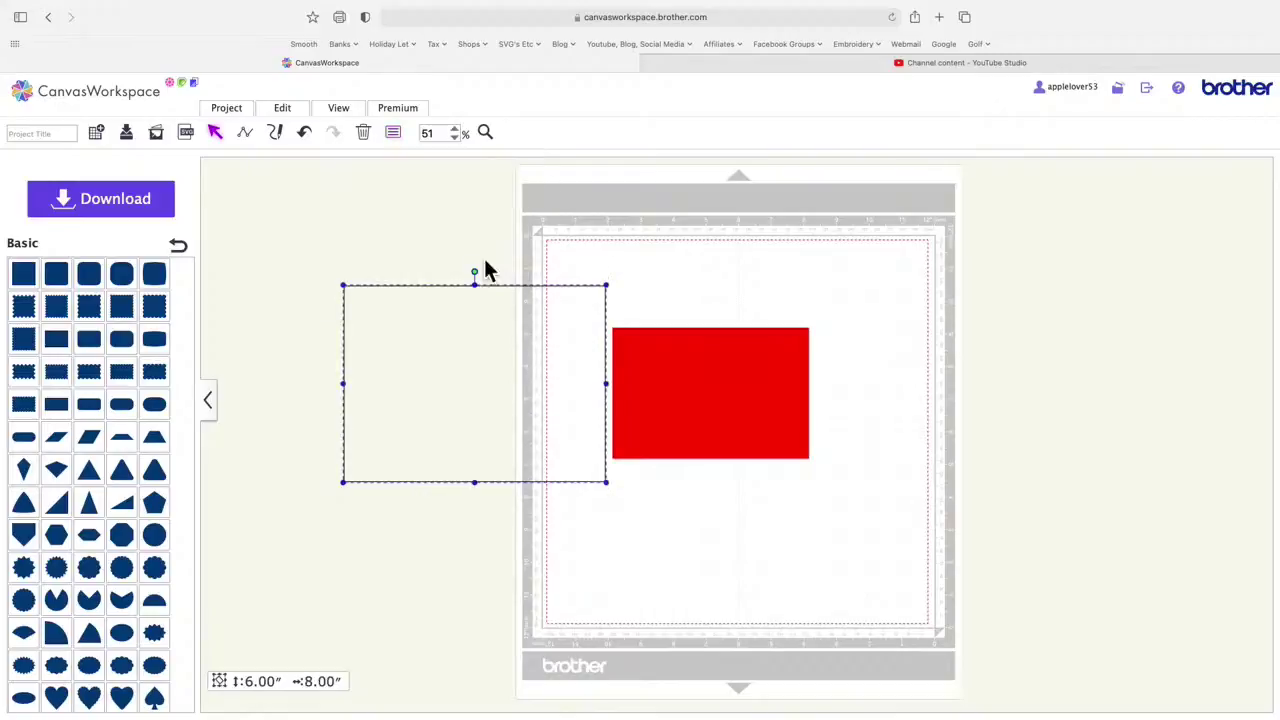
Step: Fill the 6 by 8 inch rectangle with black
left_click(396, 134)
left_click(320, 306)
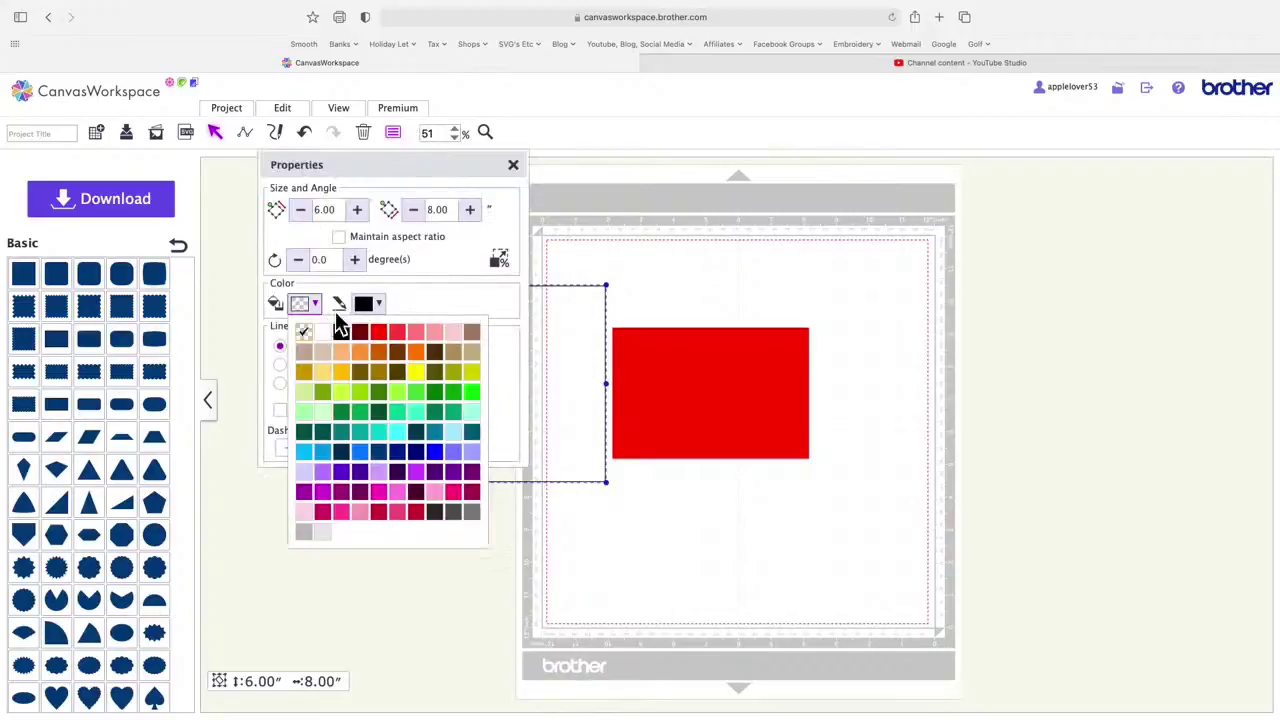
left_click(341, 332)
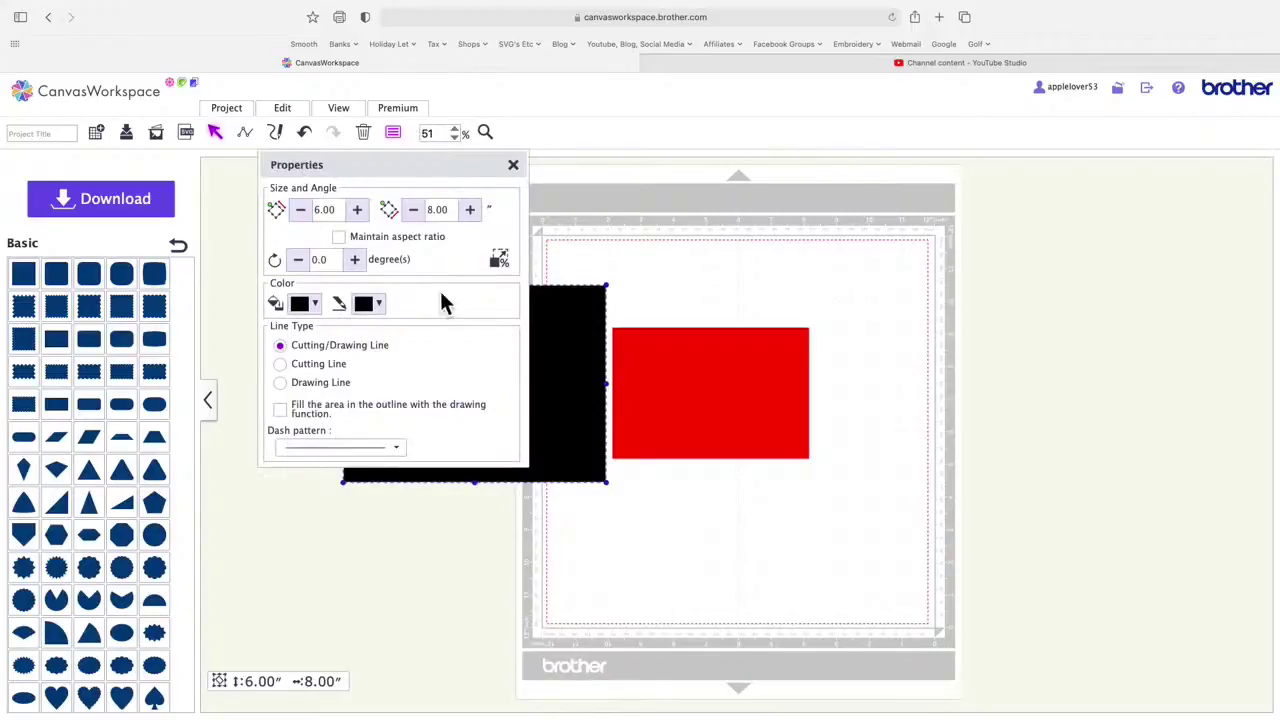
left_click(513, 164)
Step: Move the black rectangle over the red one on the mat and send it to the back
left_click_drag(563, 357, 791, 366)
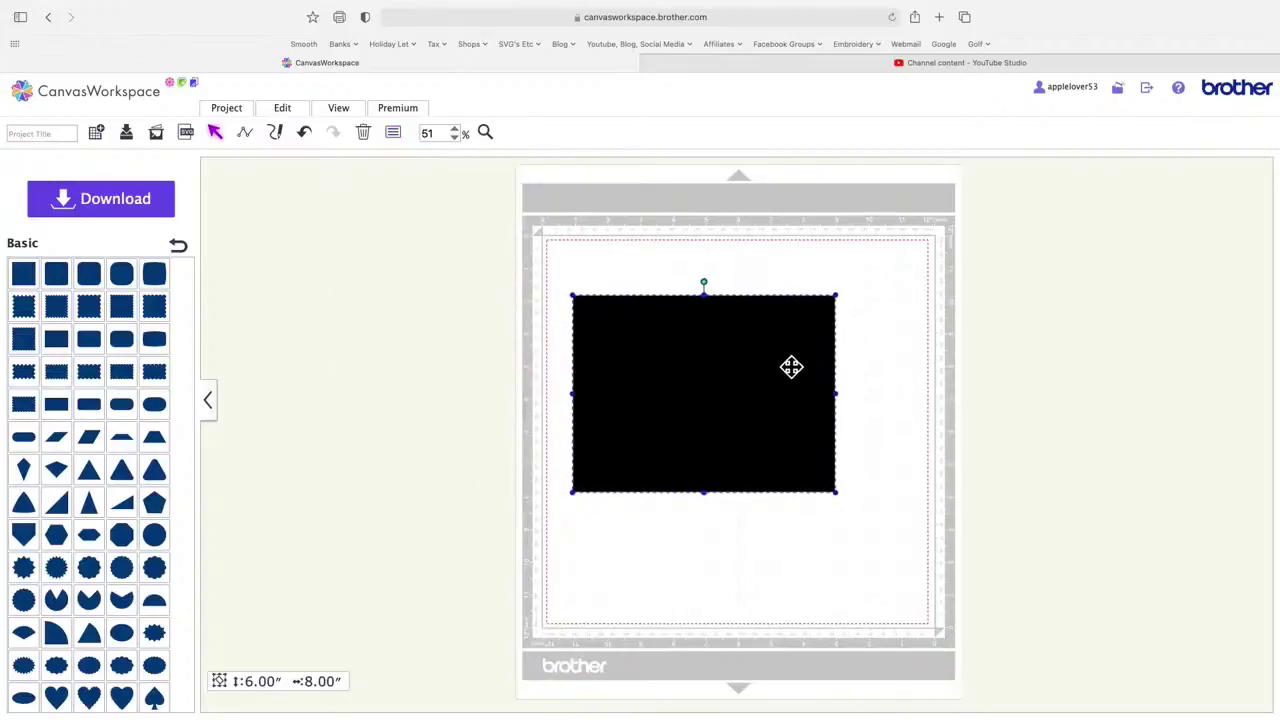
left_click(746, 337)
right_click(726, 330)
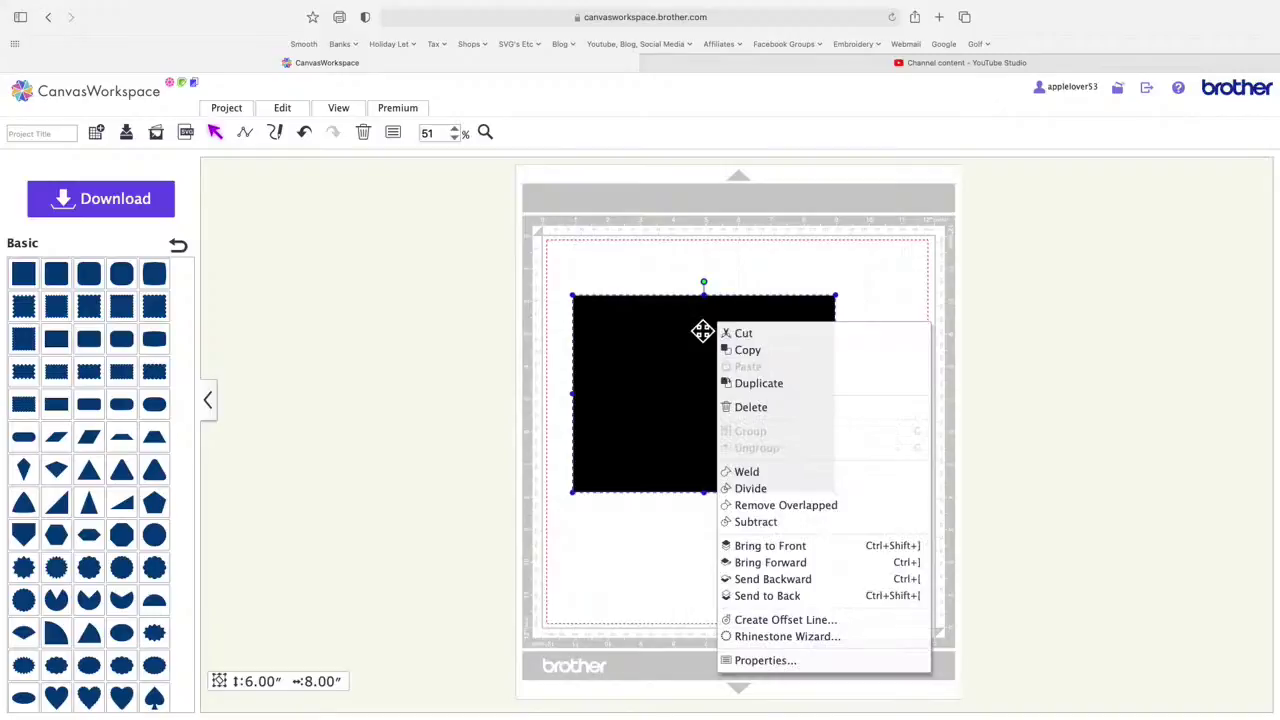
left_click(795, 596)
left_click(885, 556)
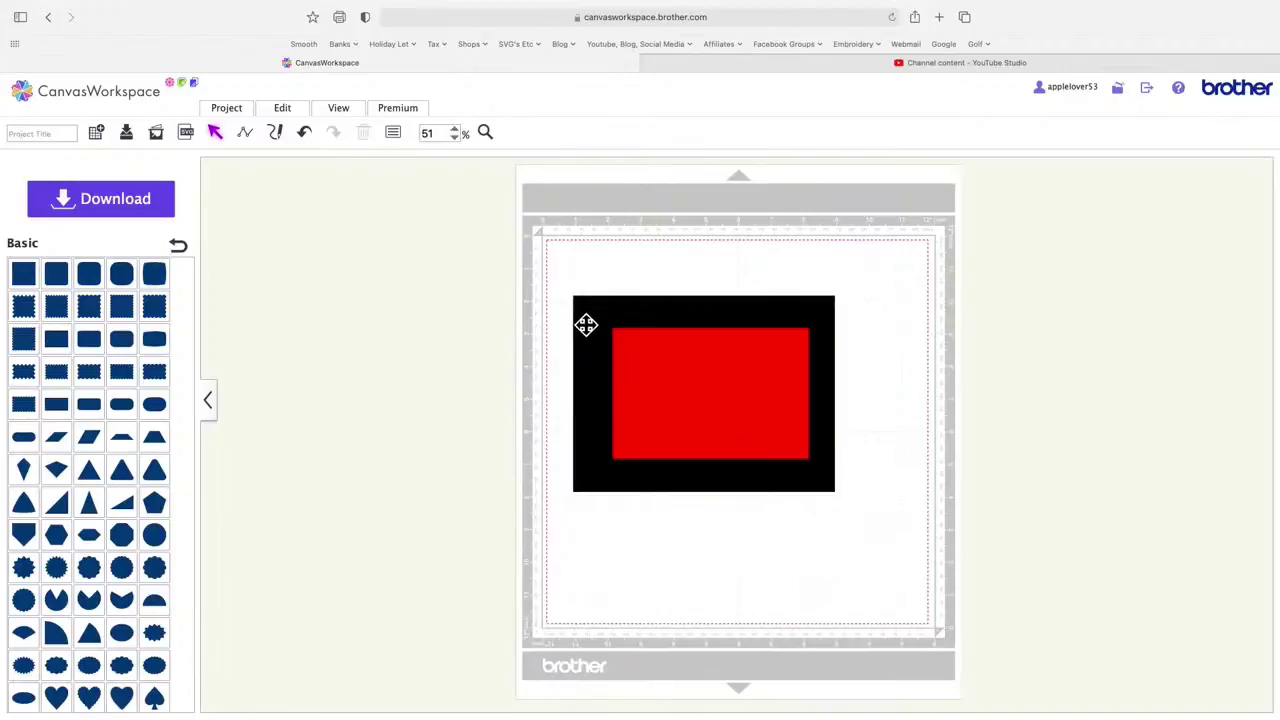
Step: Center-align the red and black rectangles with each other both horizontally and vertically
mouse_move(743, 386)
left_mouse_down()
mouse_move(757, 406)
mouse_move(738, 392)
left_mouse_up()
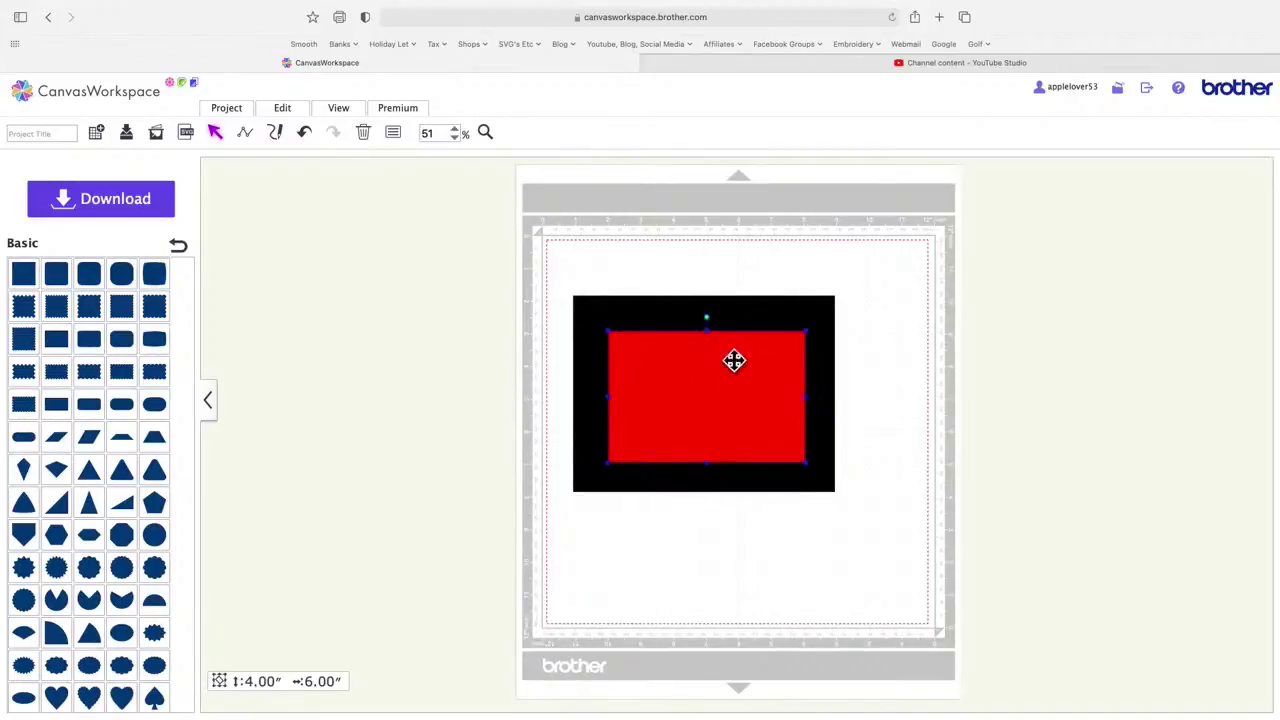
left_click_drag(558, 271, 858, 558)
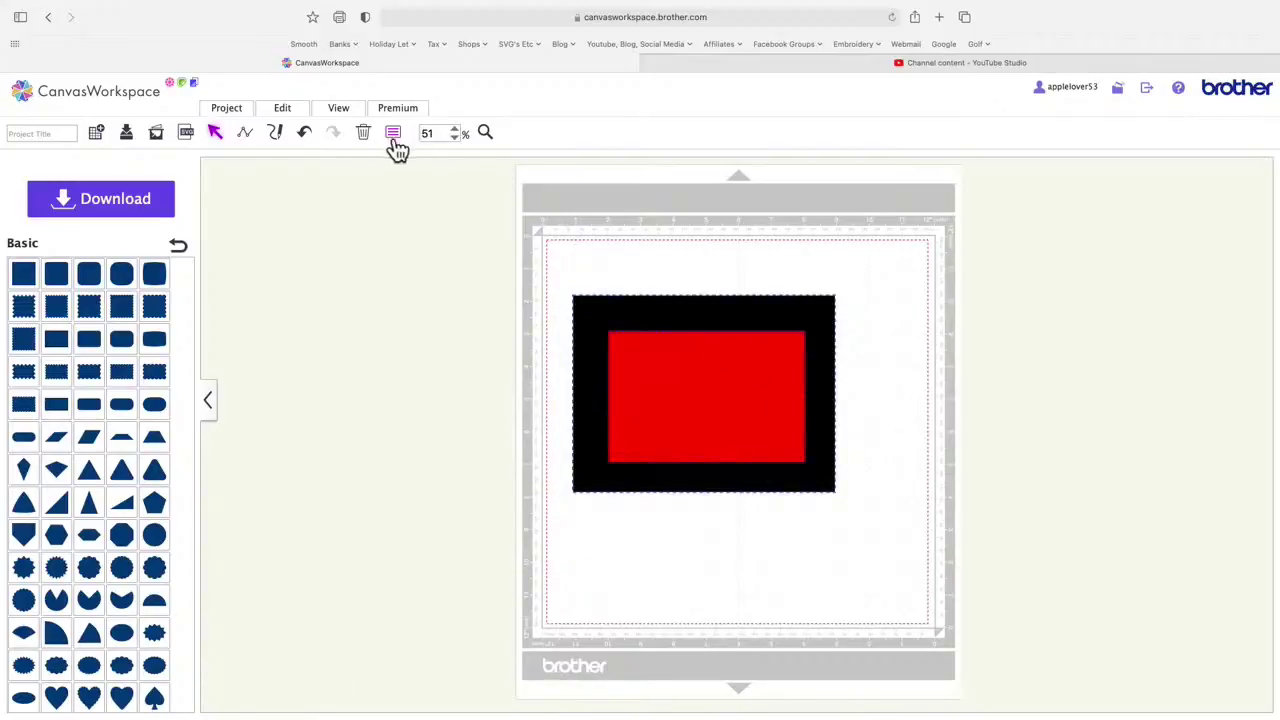
left_click(305, 125)
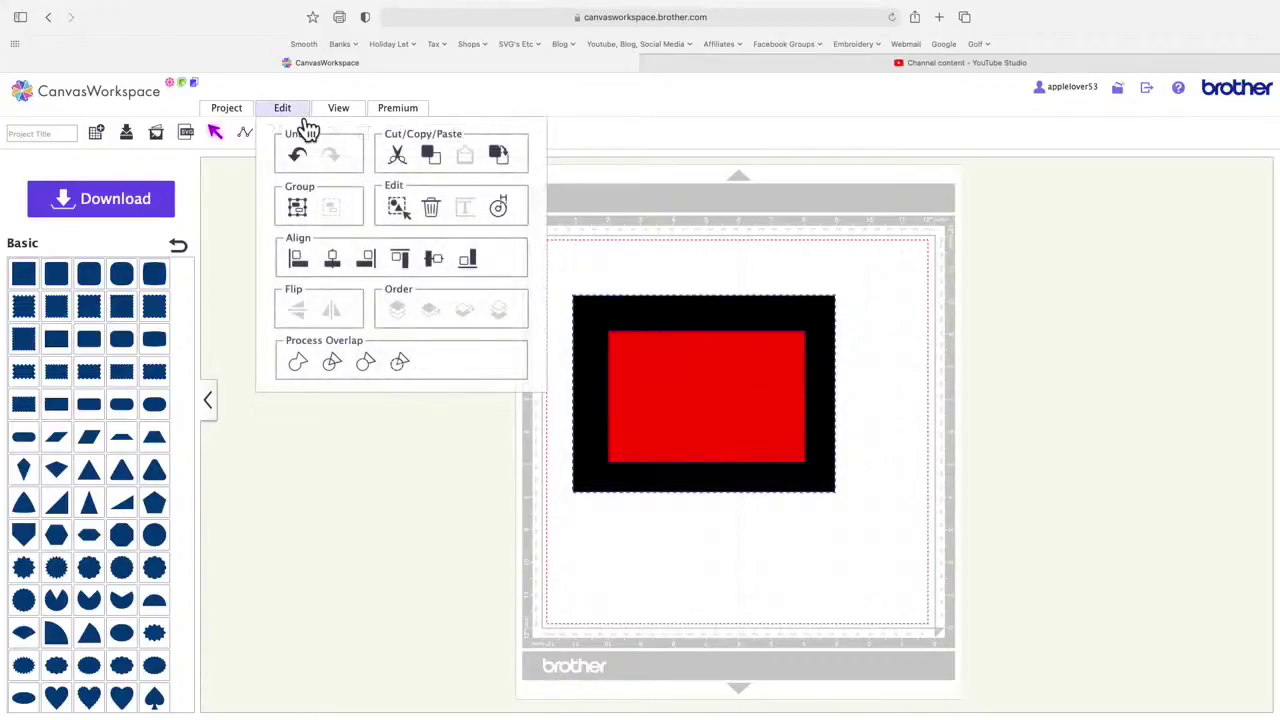
left_click(334, 262)
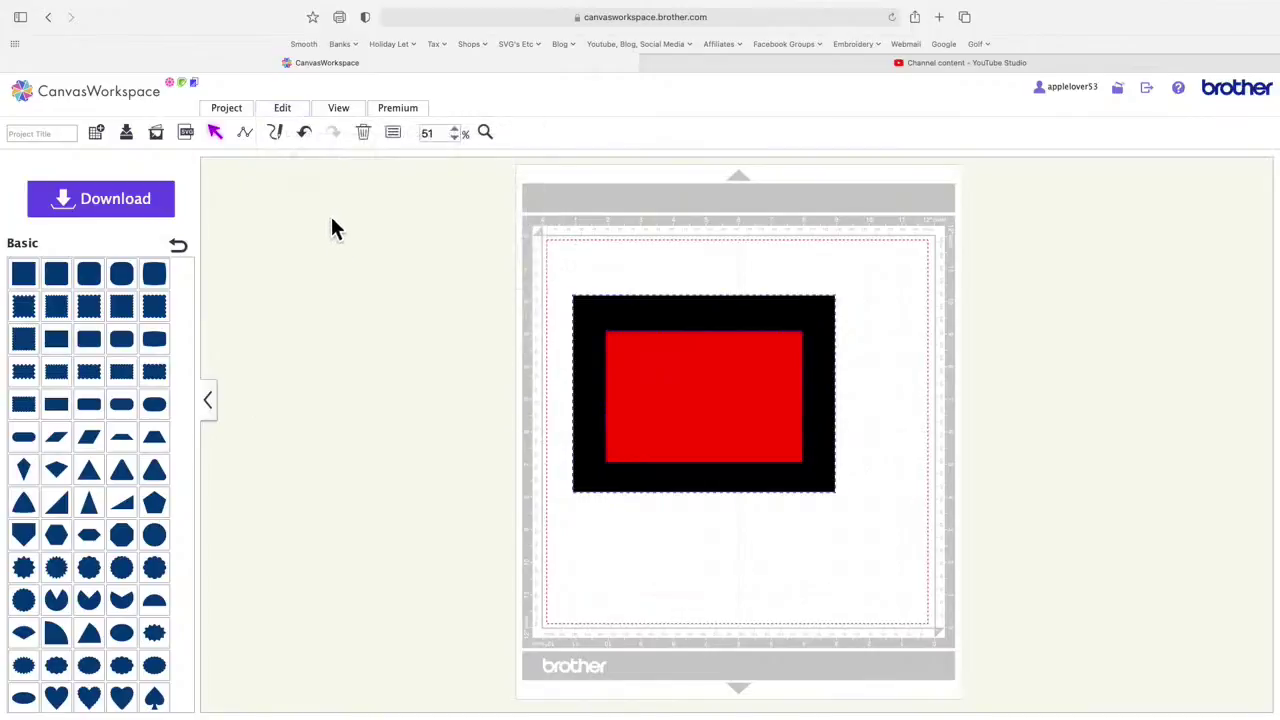
left_click(297, 123)
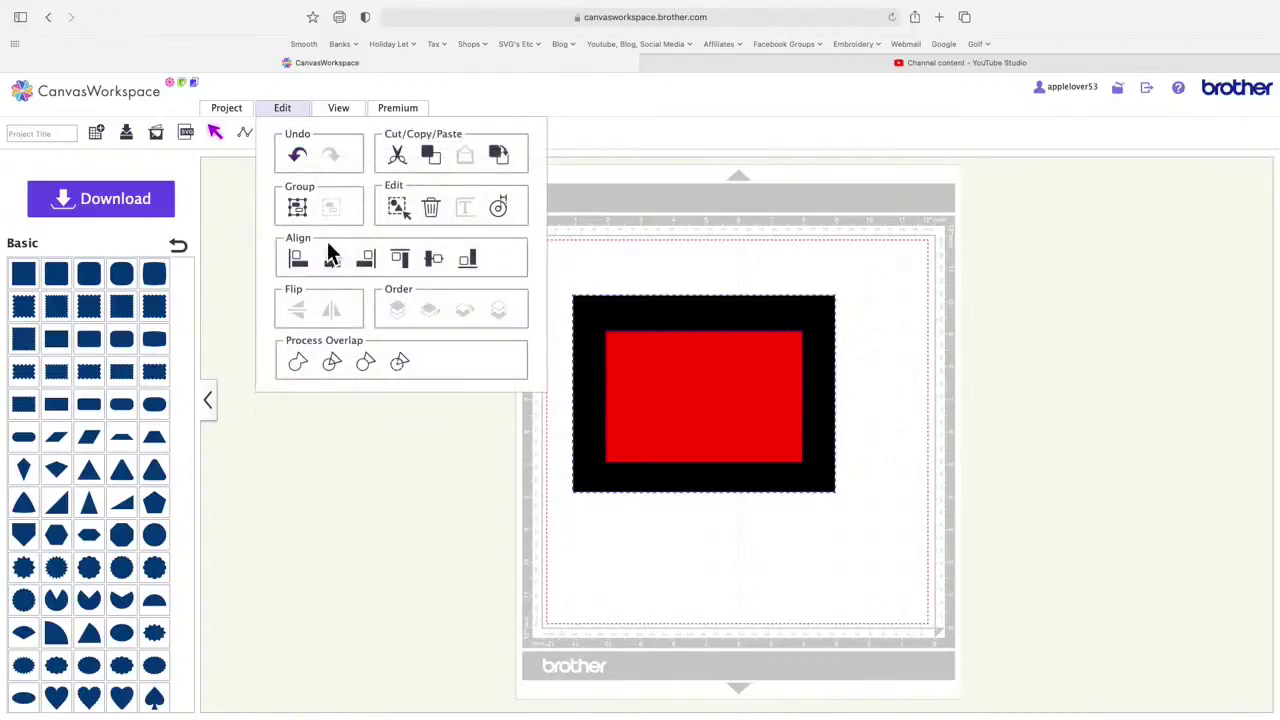
left_click(436, 262)
left_click(941, 396)
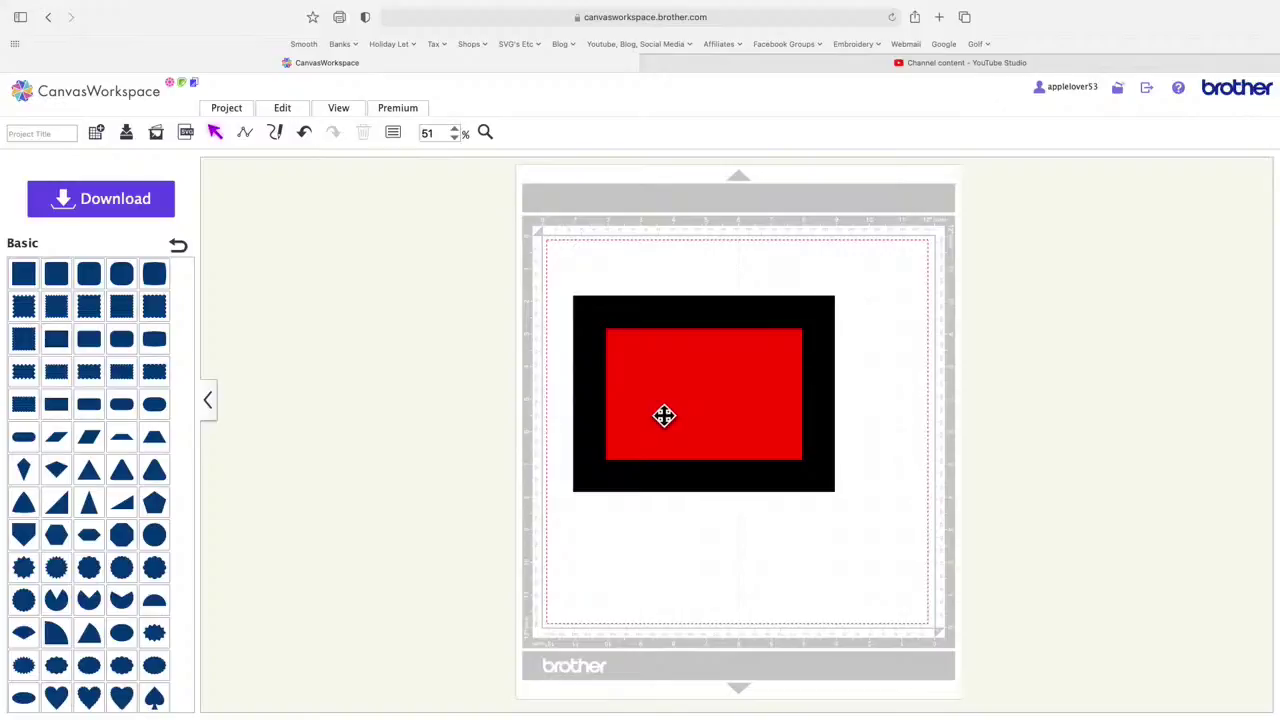
Step: Duplicate the red rectangle and move the copy off the mat into the empty area beside it
left_click(726, 391)
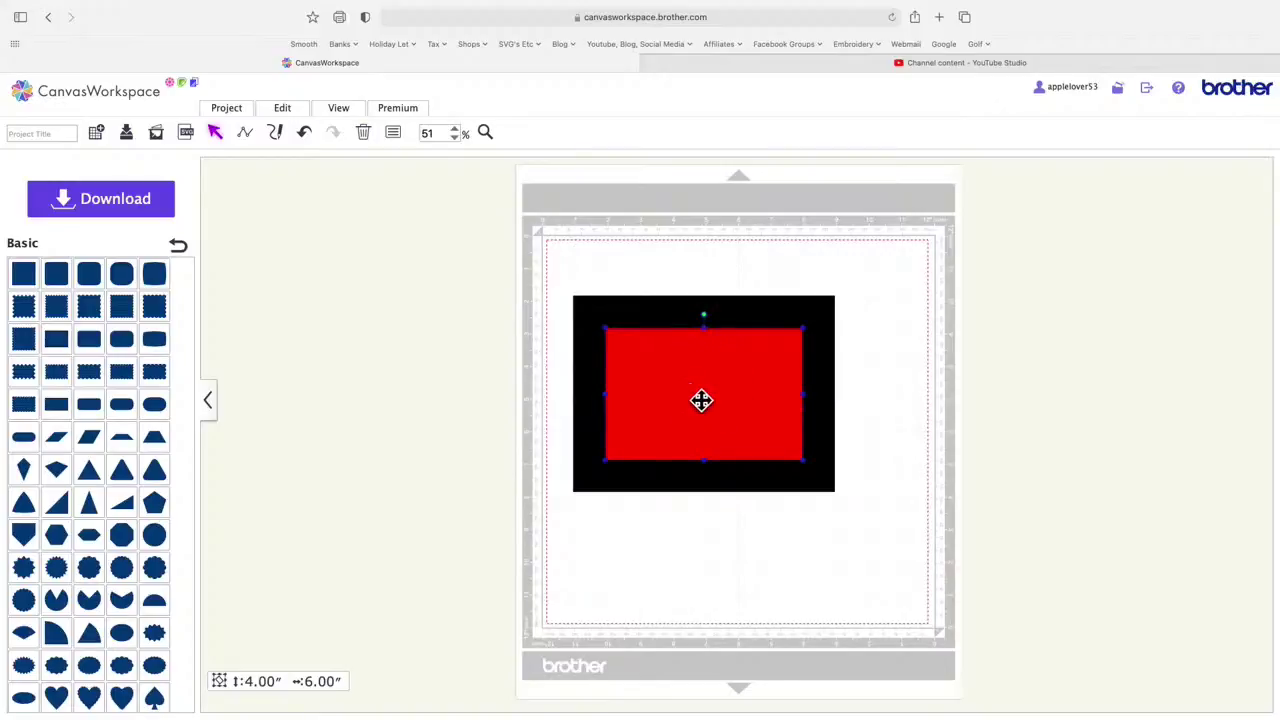
right_click(698, 413)
left_click(775, 419)
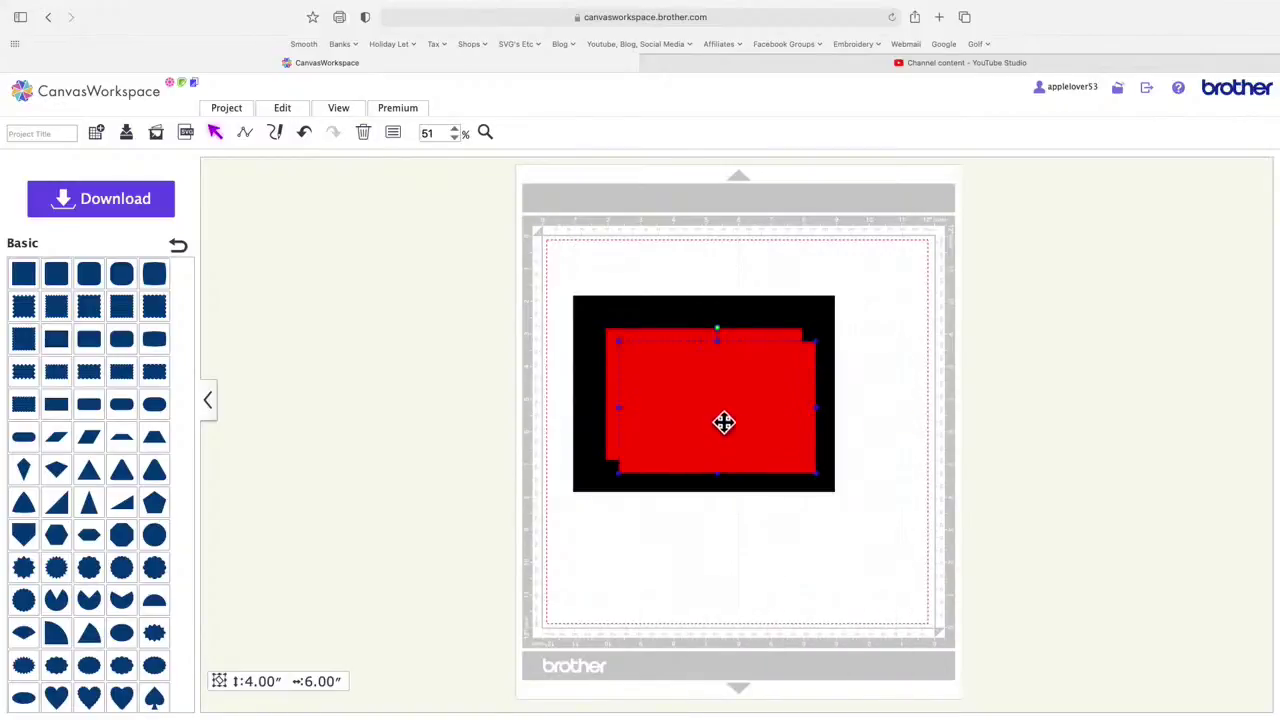
left_click_drag(723, 423, 386, 400)
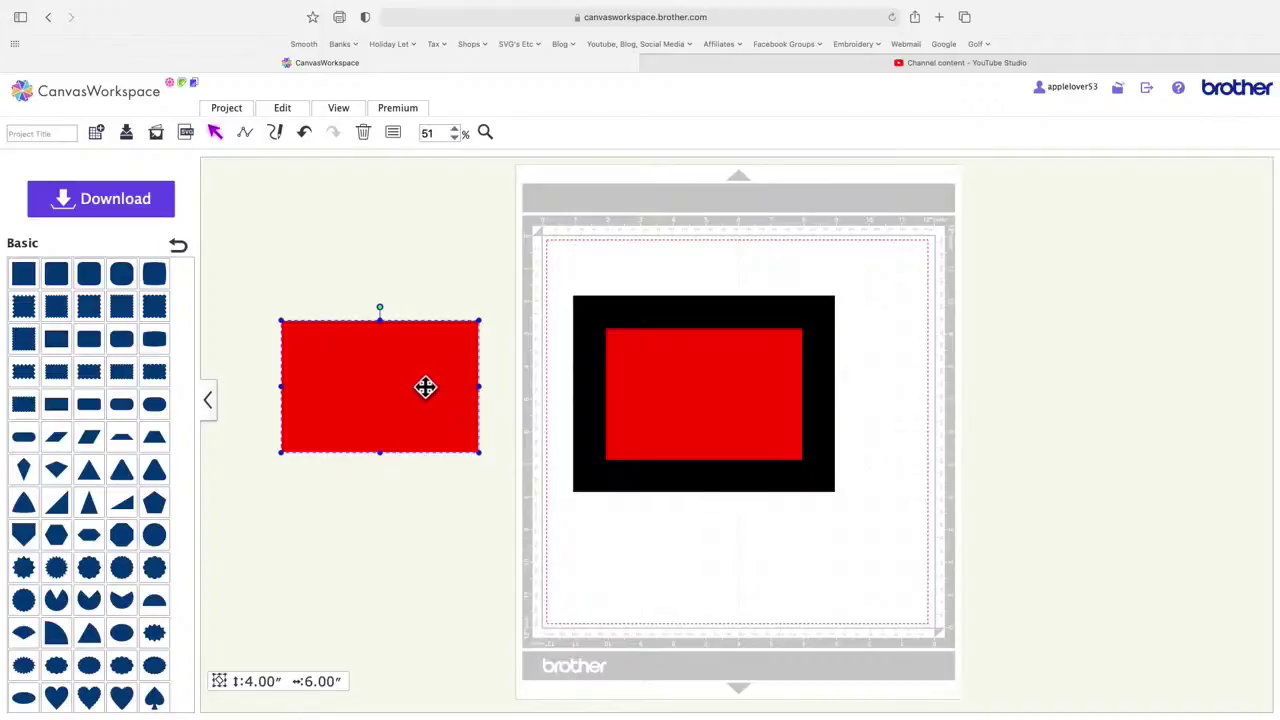
Step: Set both the fill color and the line color of the duplicated 4 by 6 inch rectangle to bright yellow
left_click(393, 133)
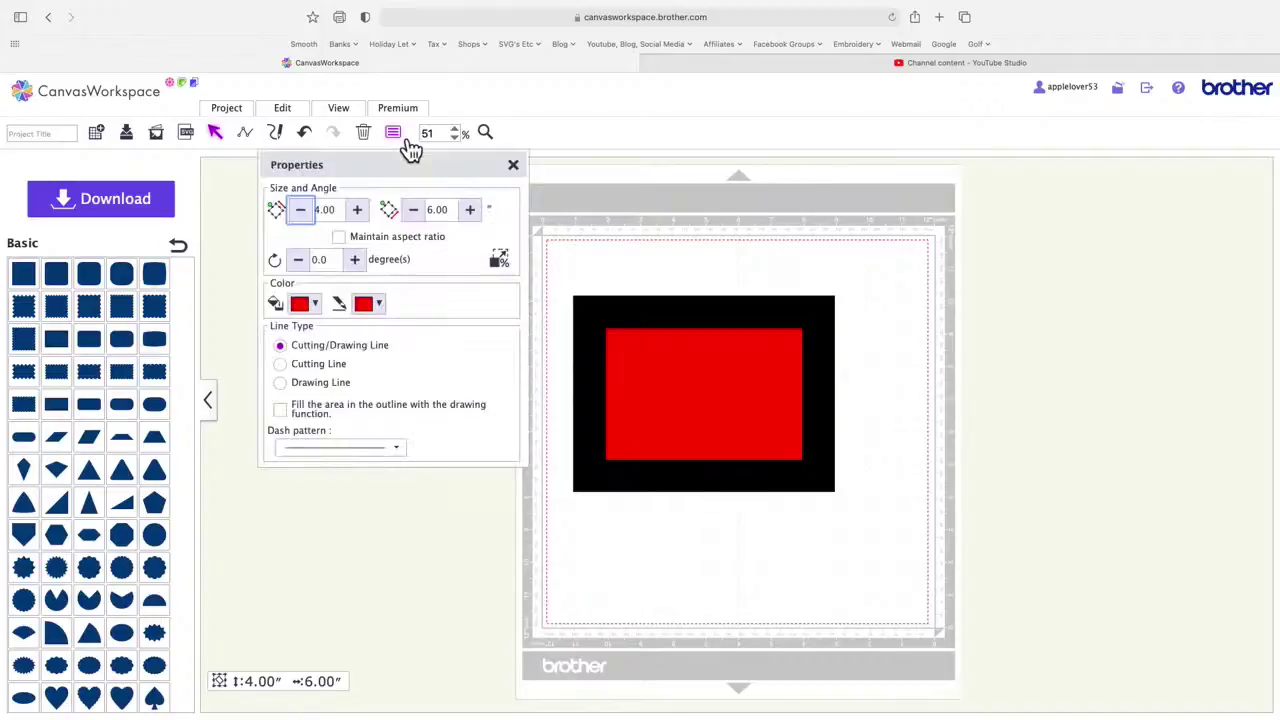
left_click(330, 308)
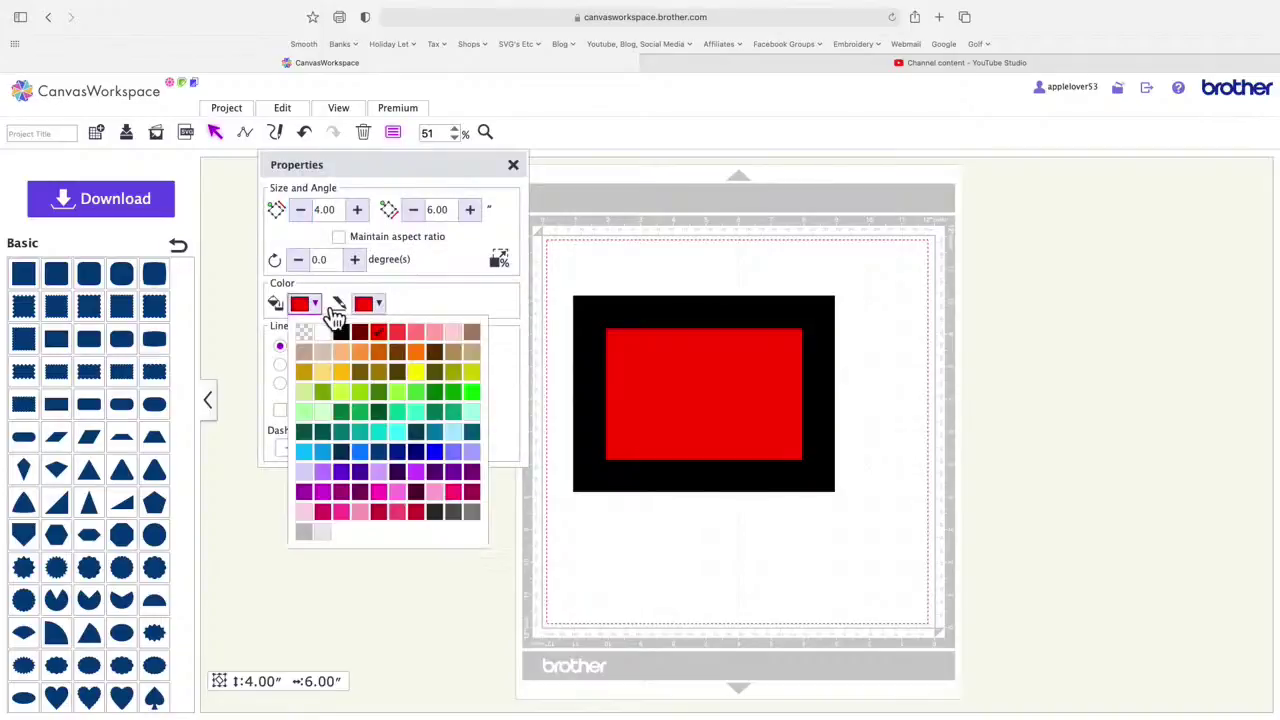
left_click(416, 371)
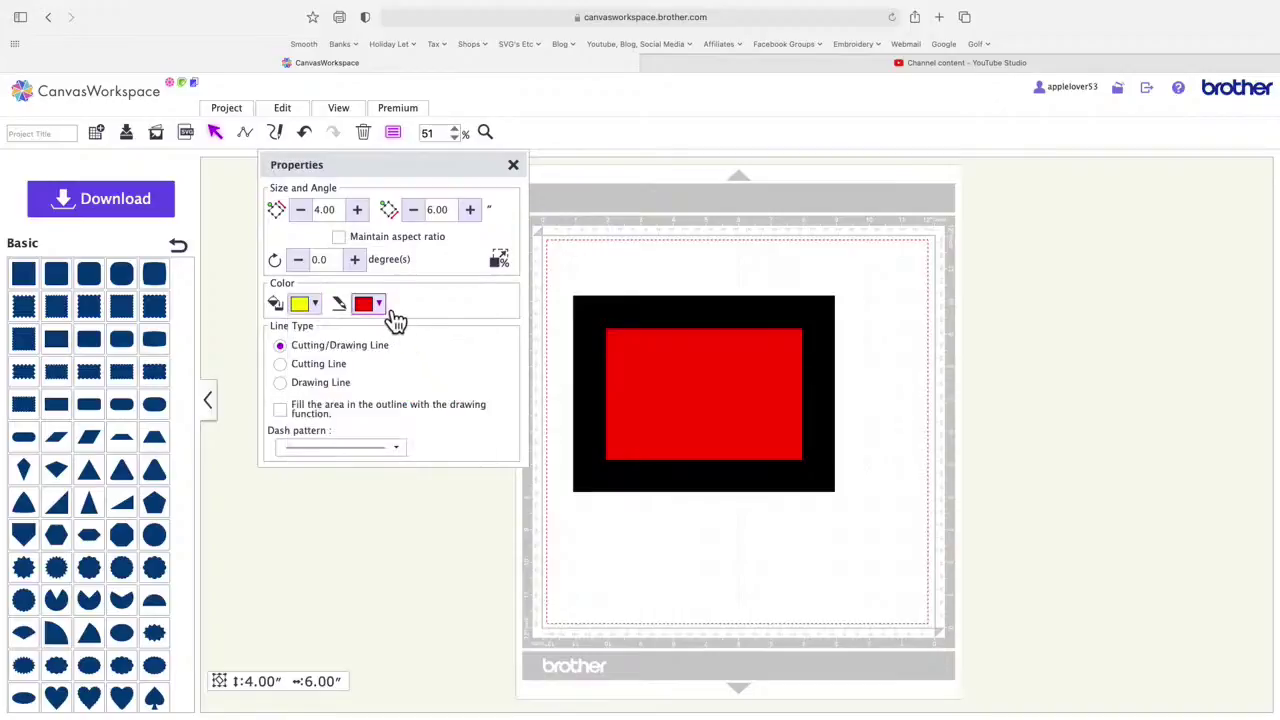
left_click(378, 306)
left_click(489, 373)
left_click(513, 164)
Step: Reposition the yellow rectangle in the empty area beside the mat, duplicate it, and place the copy directly below the original
left_click_drag(406, 391, 471, 416)
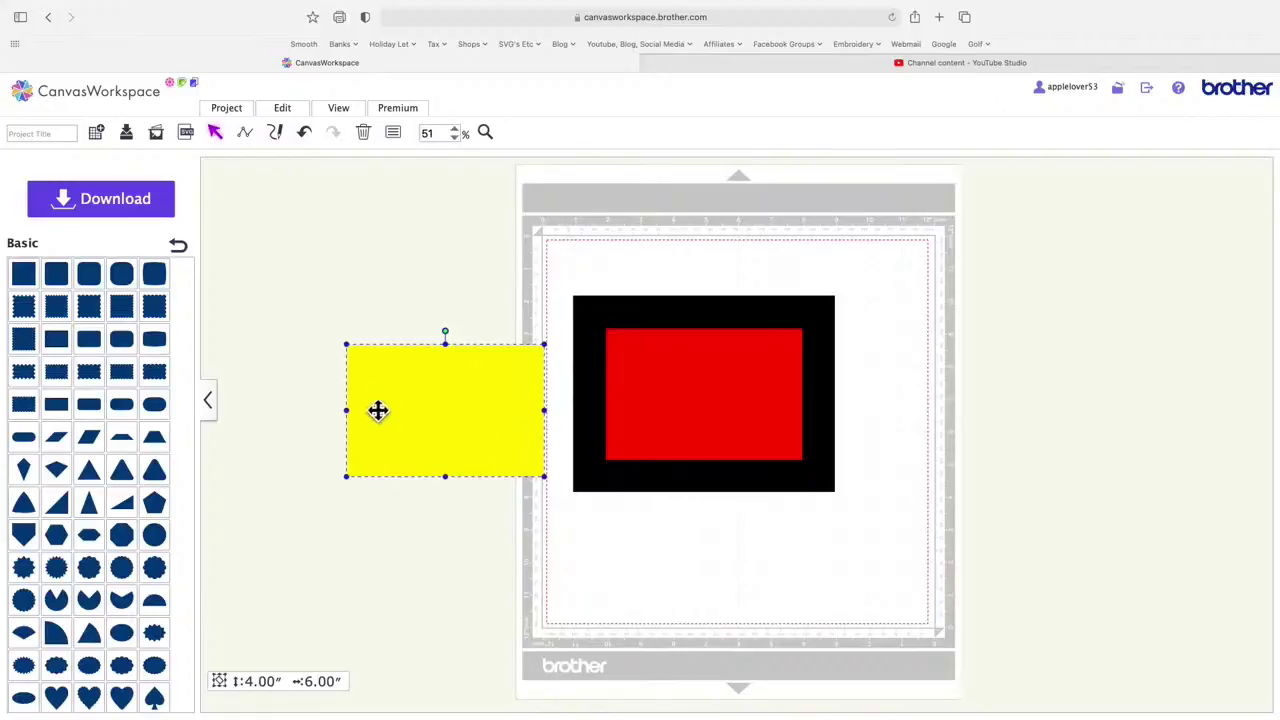
left_click_drag(457, 434, 430, 394)
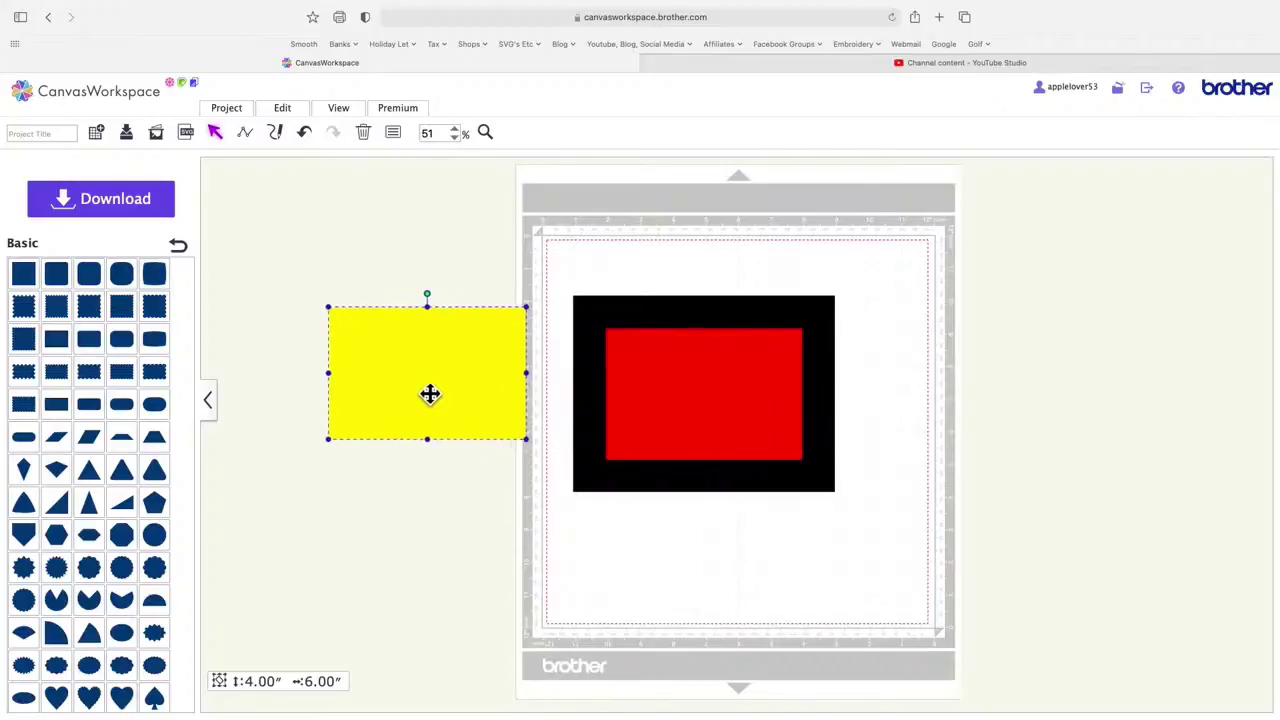
scroll(466, 480, "down", 2)
scroll(468, 485, "up", 3)
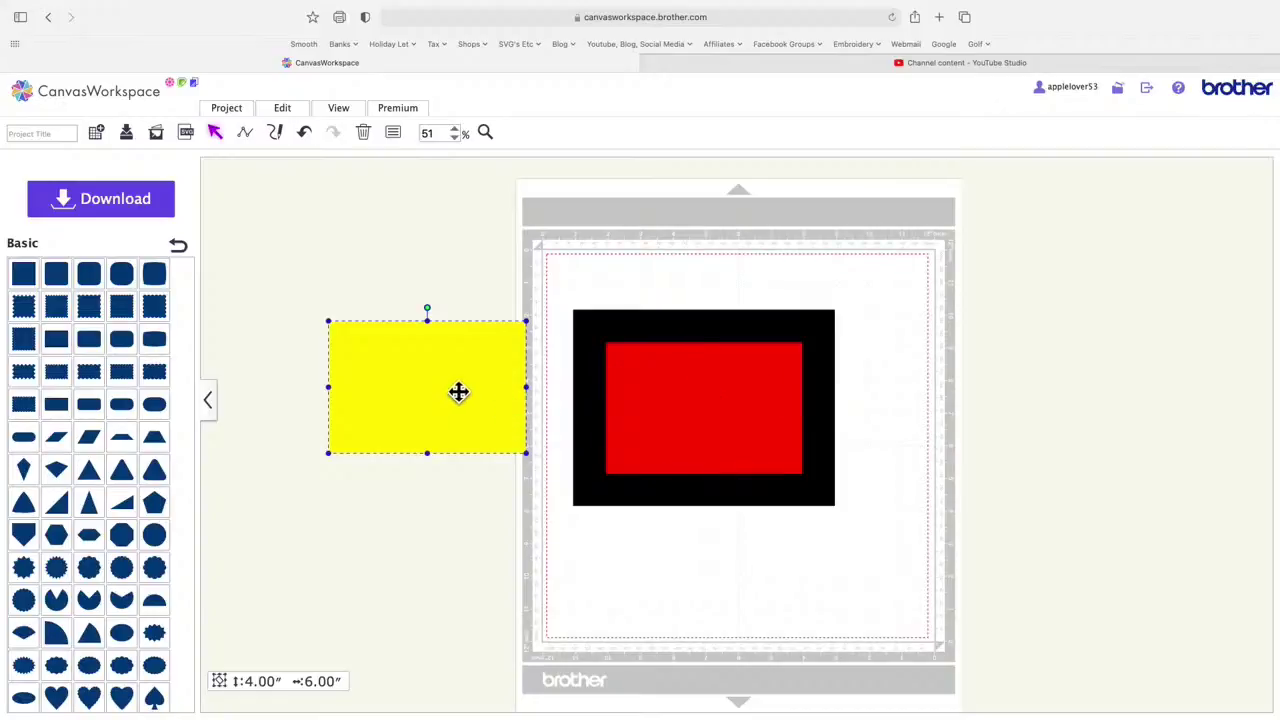
left_click_drag(461, 390, 430, 357)
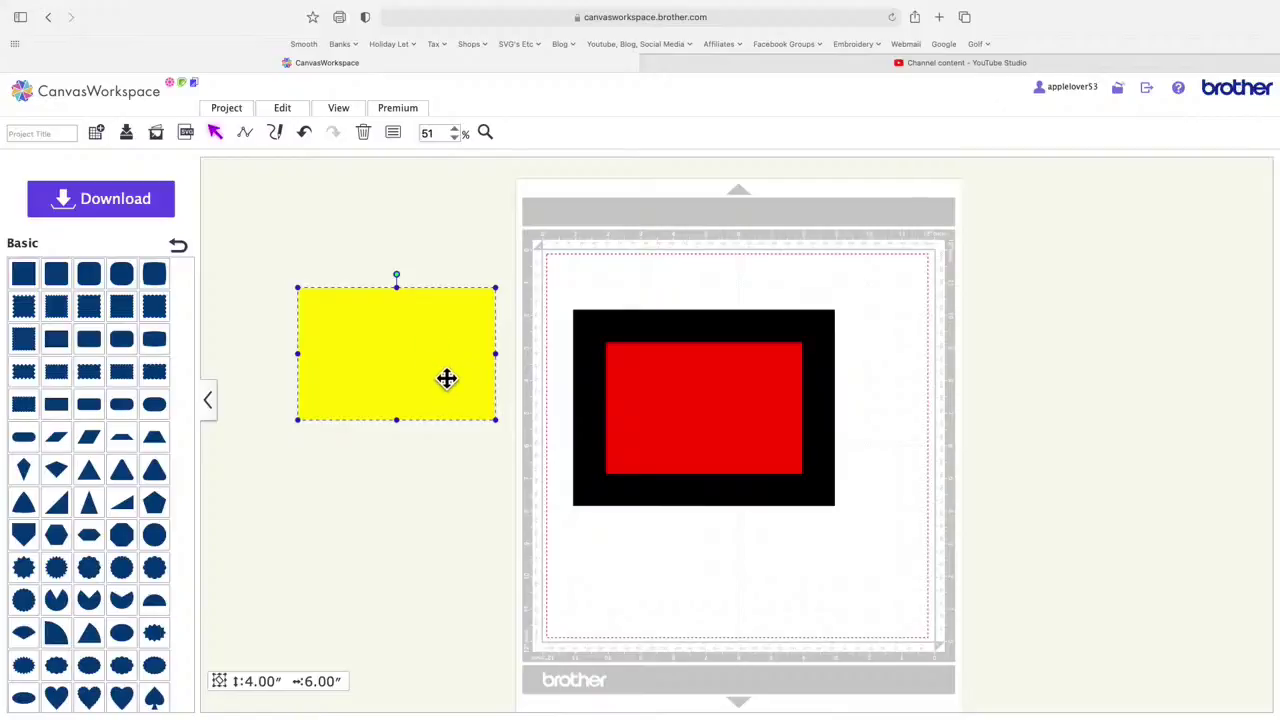
right_click(385, 352)
left_click(450, 407)
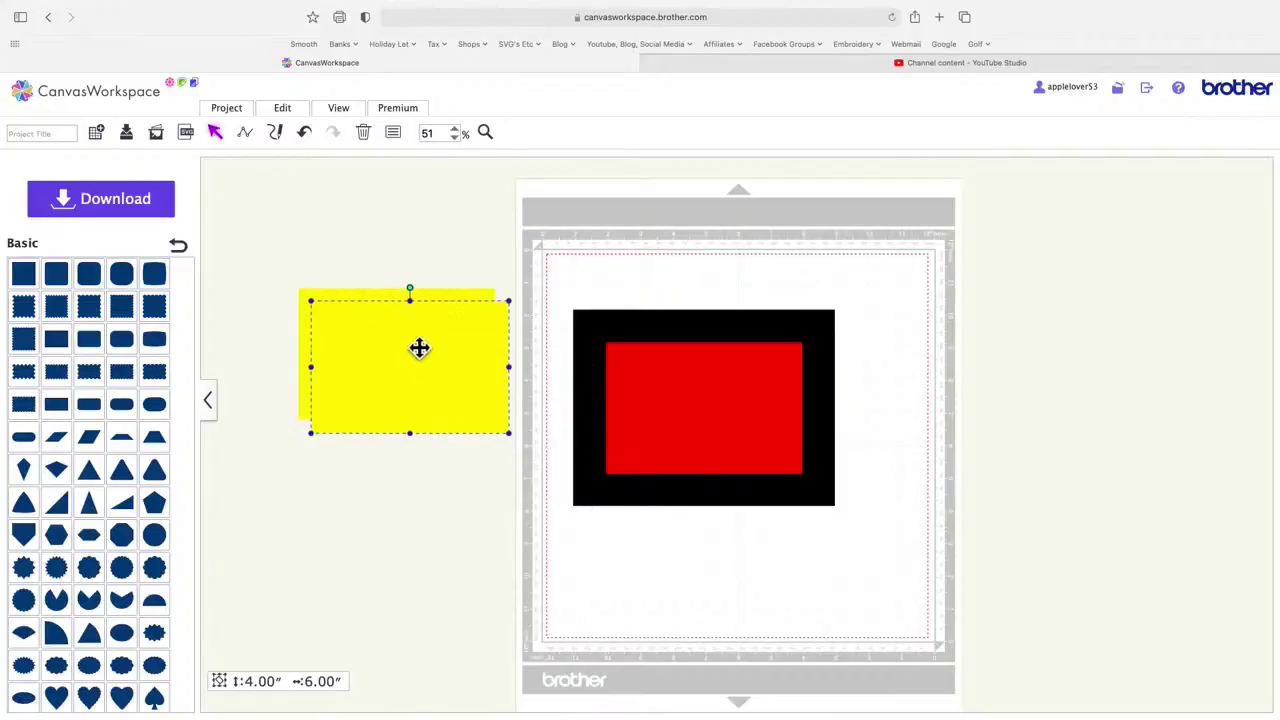
left_click_drag(419, 348, 411, 511)
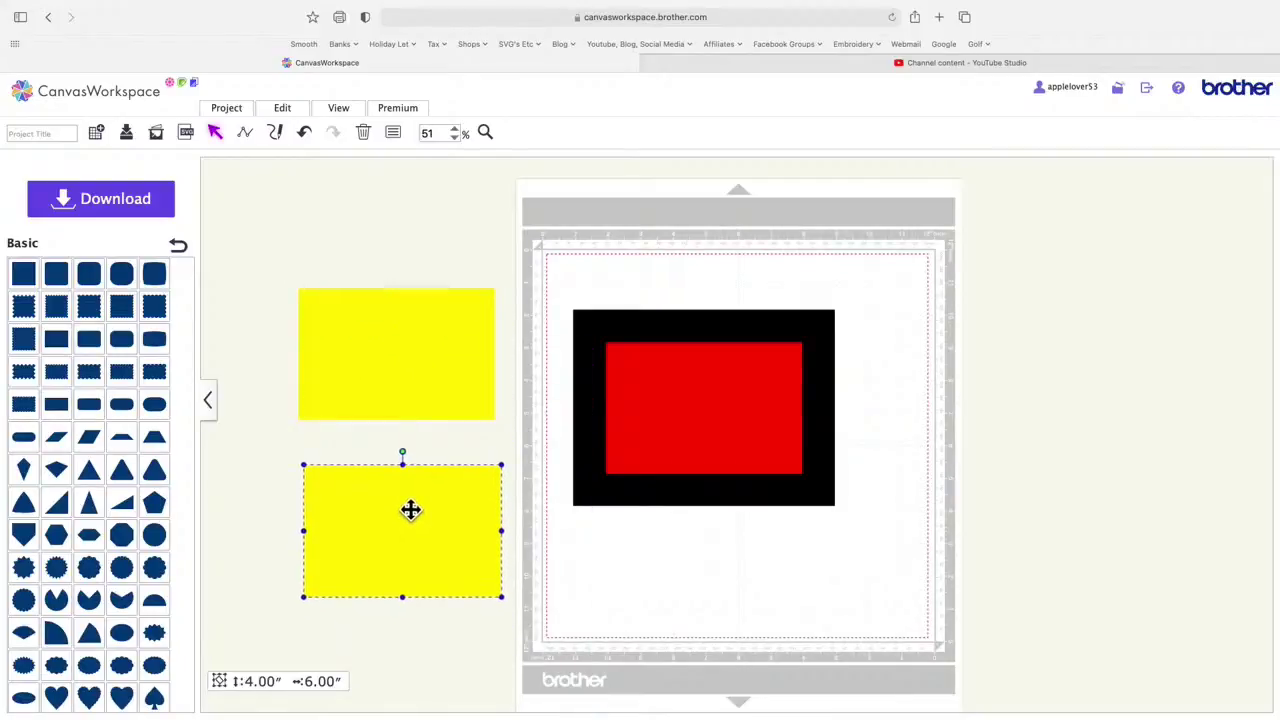
Step: Resize the lower yellow copy to 3 inches high and 5 inches wide
left_click(404, 136)
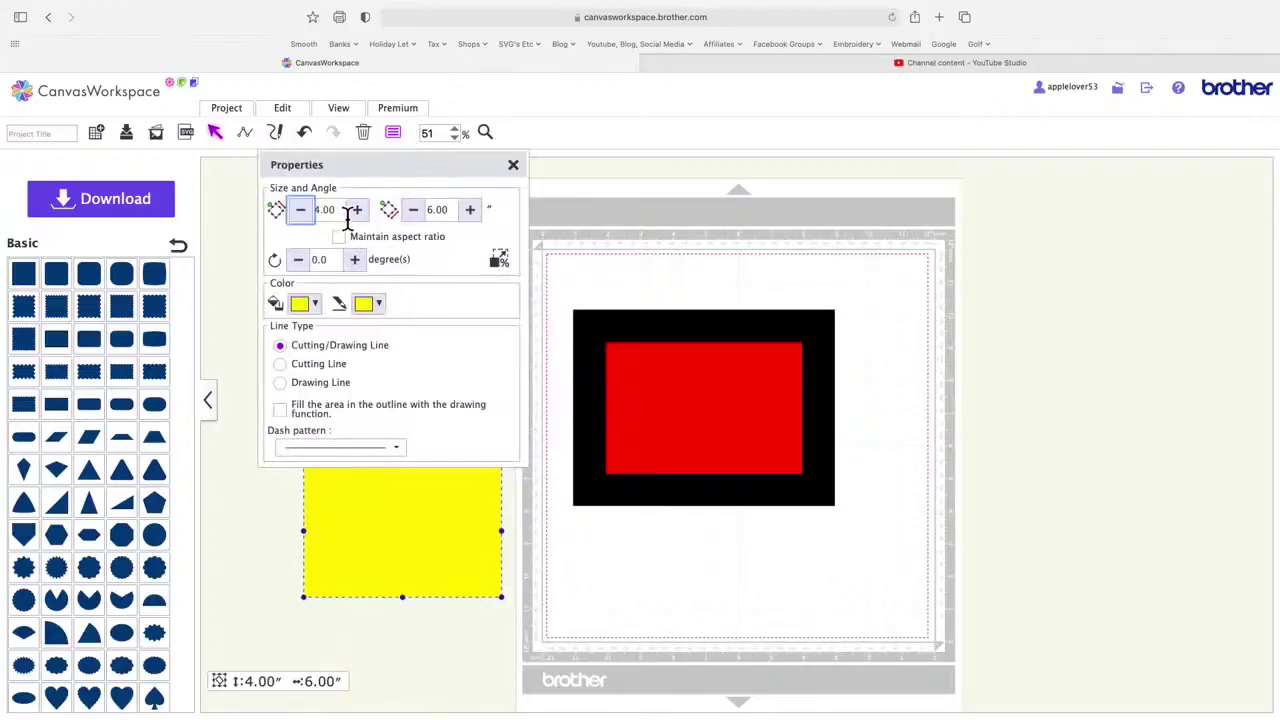
left_click_drag(345, 218, 300, 210)
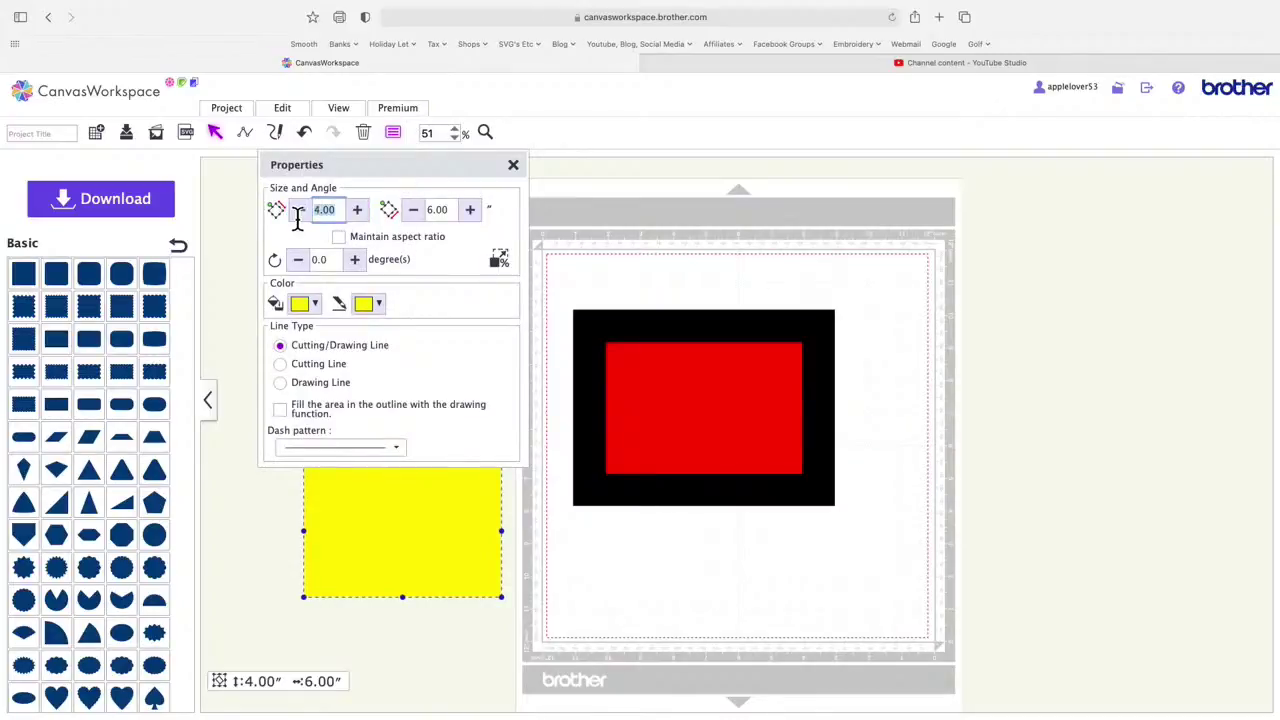
type("3")
left_click_drag(455, 215, 429, 210)
type("5")
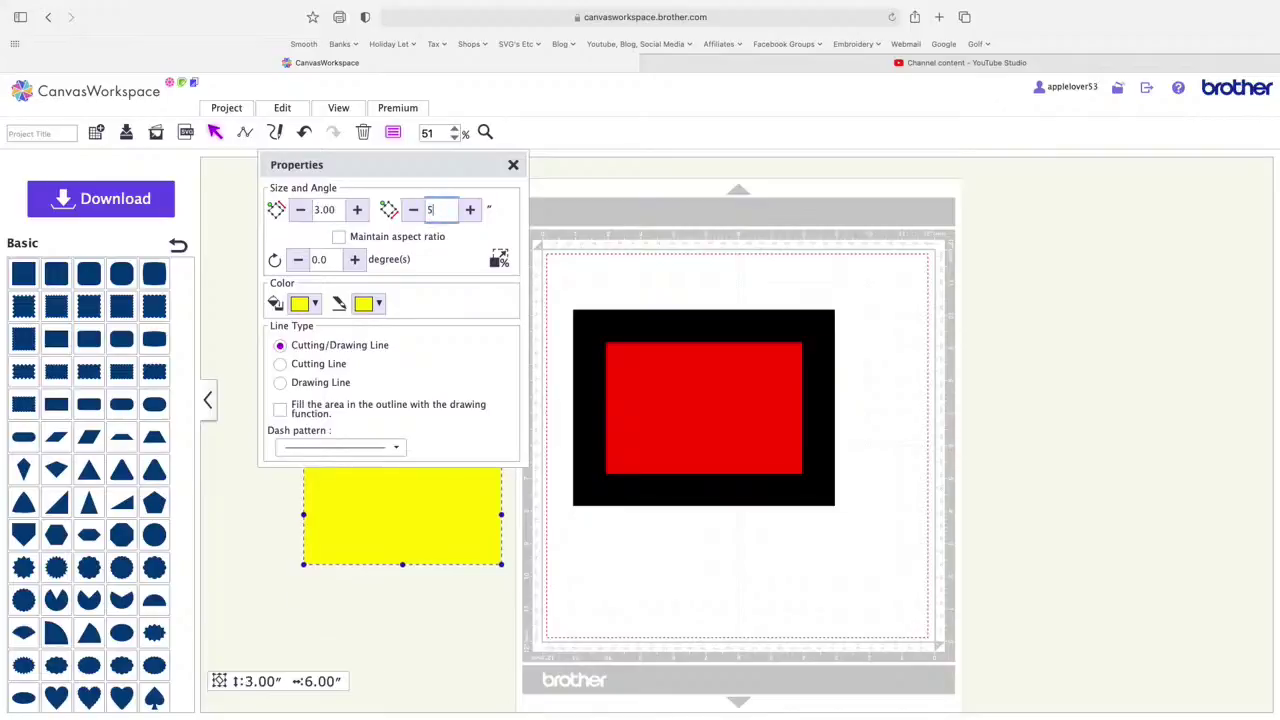
key("Return")
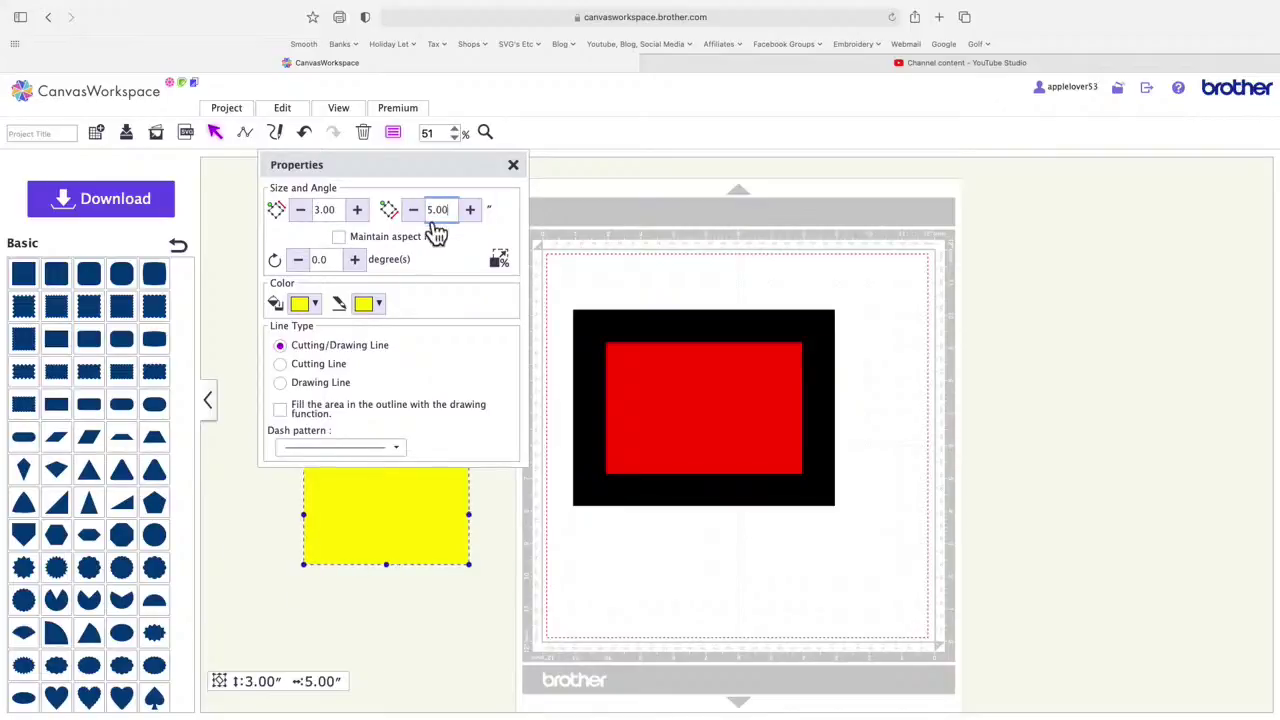
Step: Change the fill and line colors of the 3 by 5 inch rectangle to lime green
left_click(324, 308)
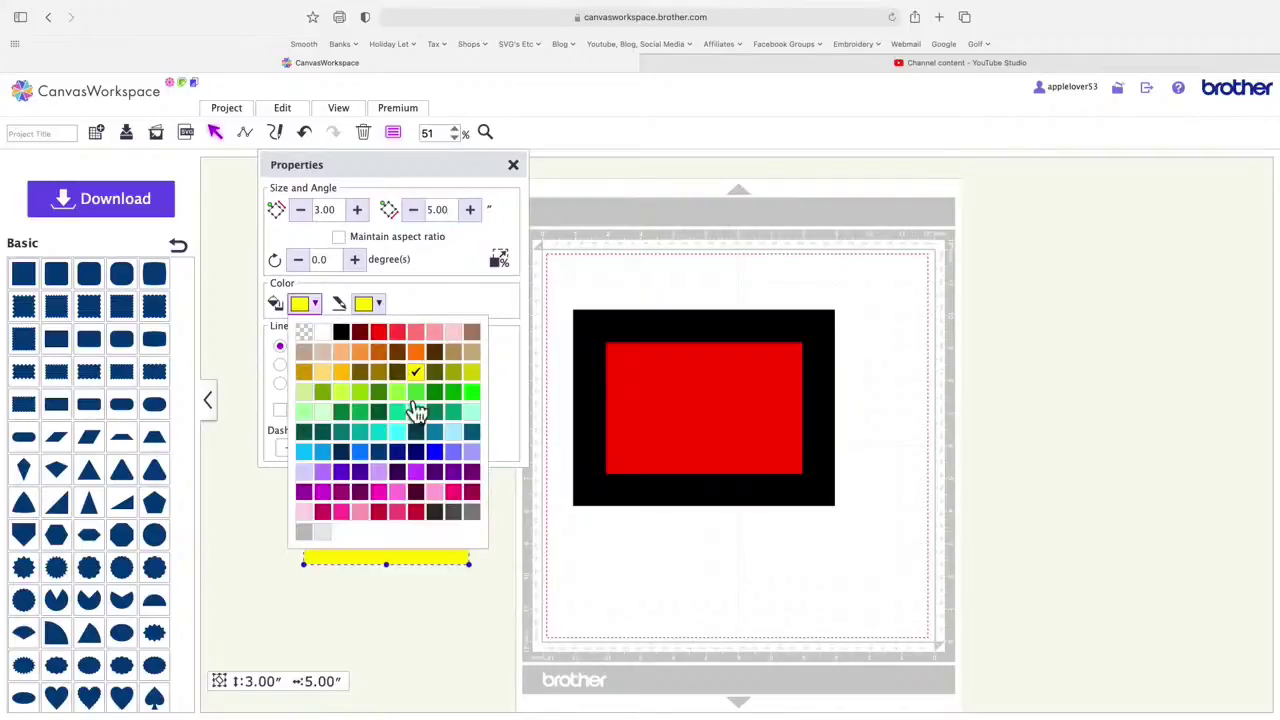
left_click(366, 396)
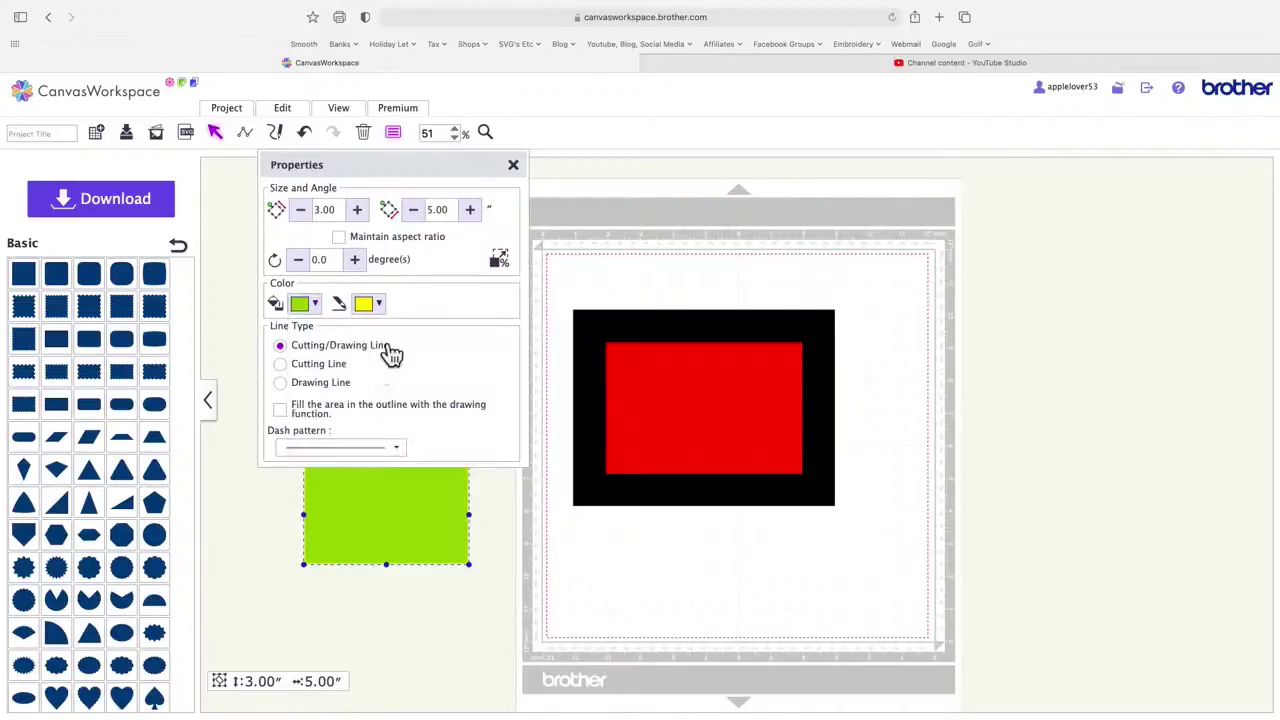
left_click(374, 304)
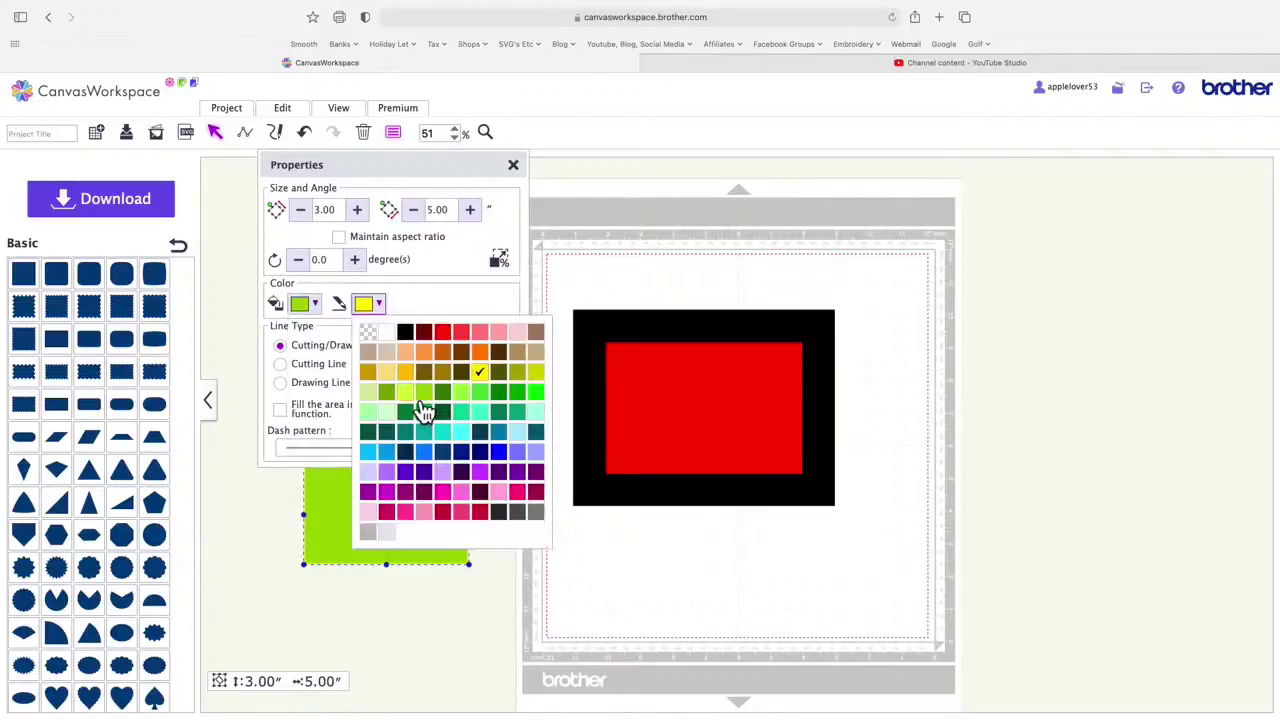
left_click(424, 410)
left_click(513, 164)
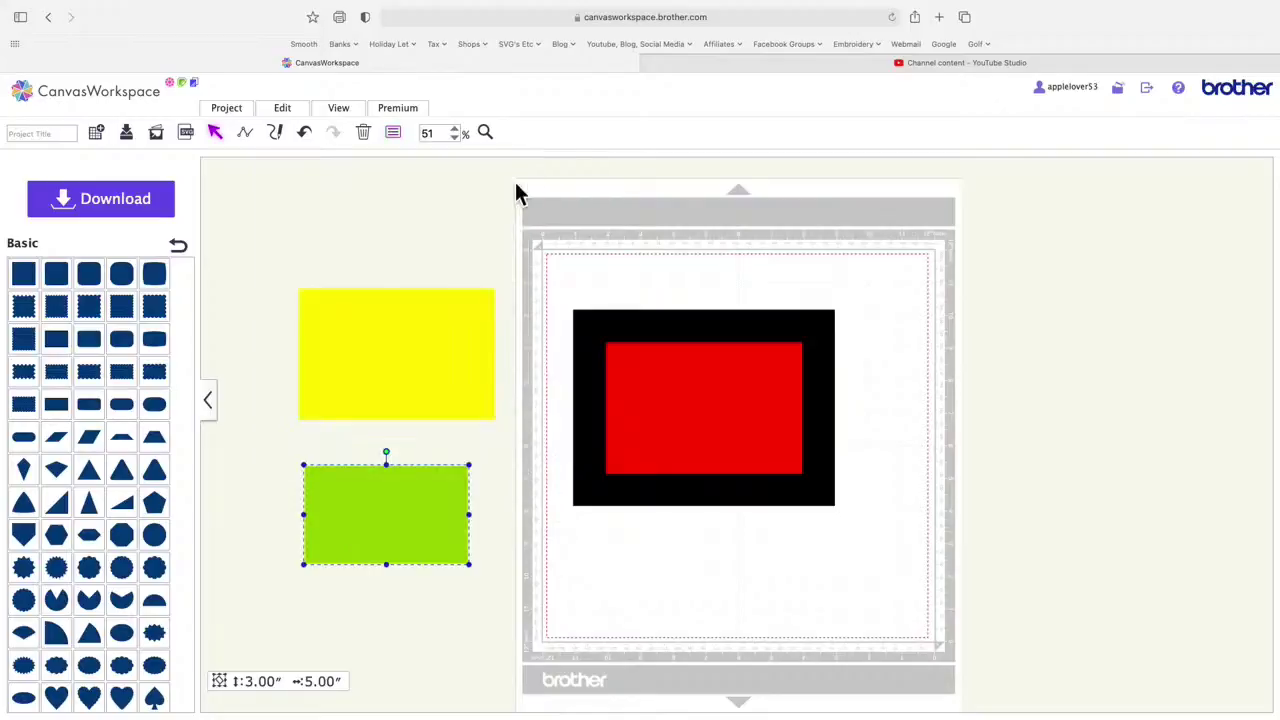
Step: Move the green rectangle onto the yellow one and center-align the pair both horizontally and vertically
left_click_drag(396, 512, 409, 361)
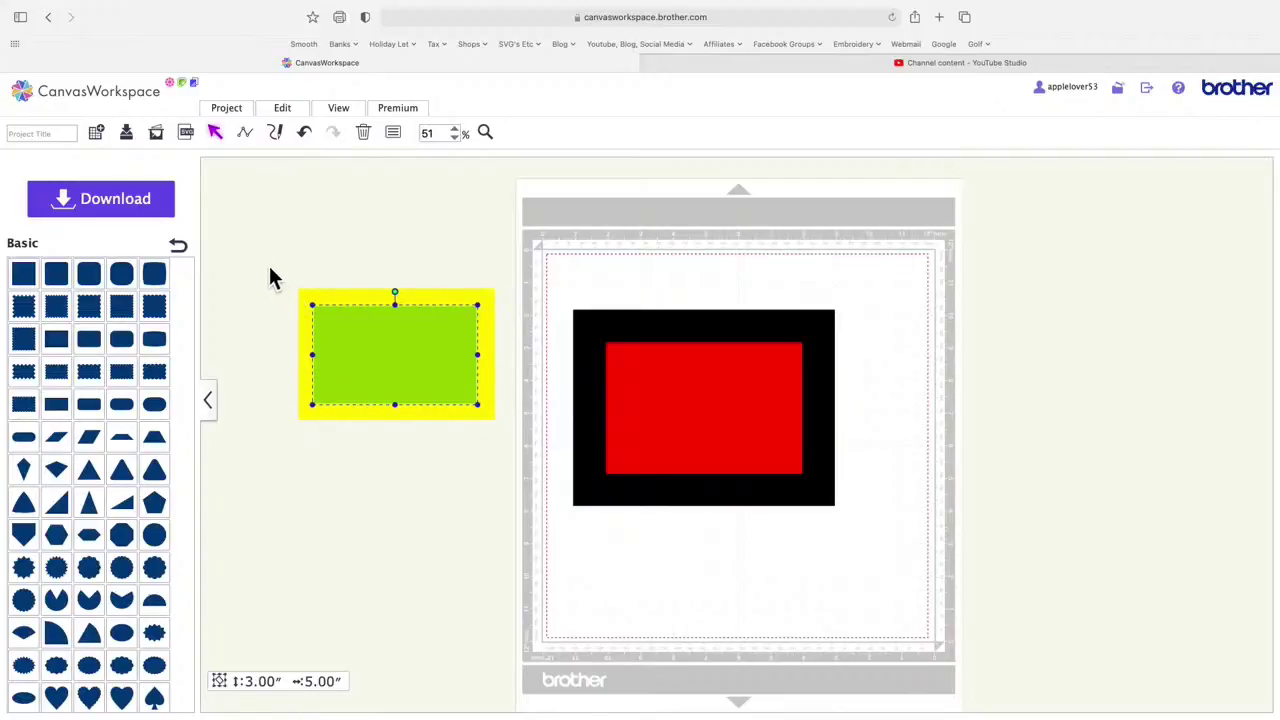
left_click_drag(268, 263, 515, 464)
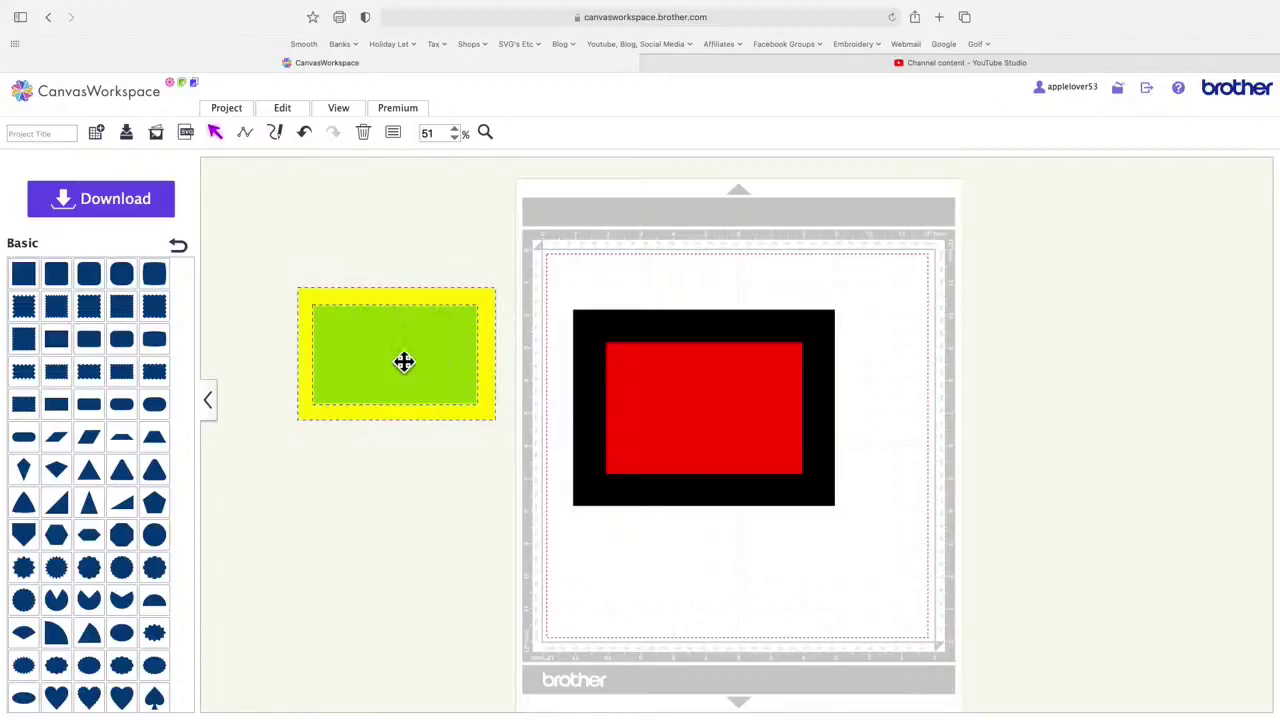
left_click(284, 108)
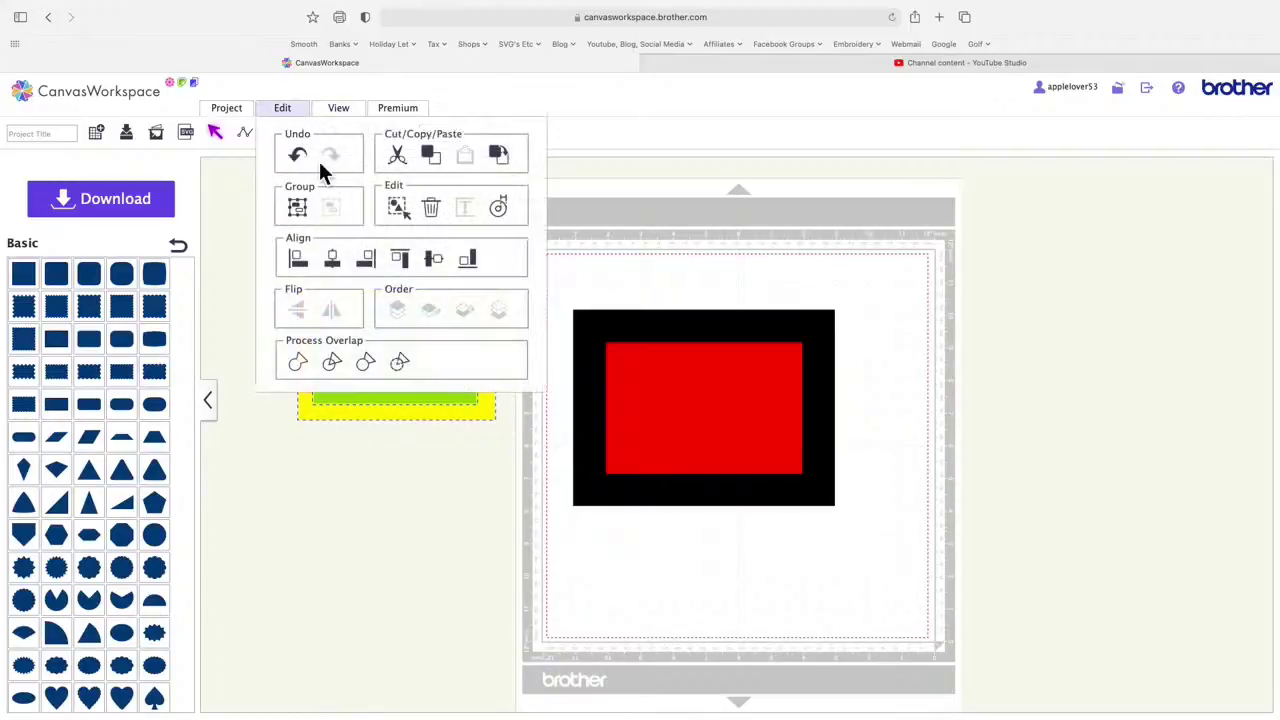
left_click(340, 264)
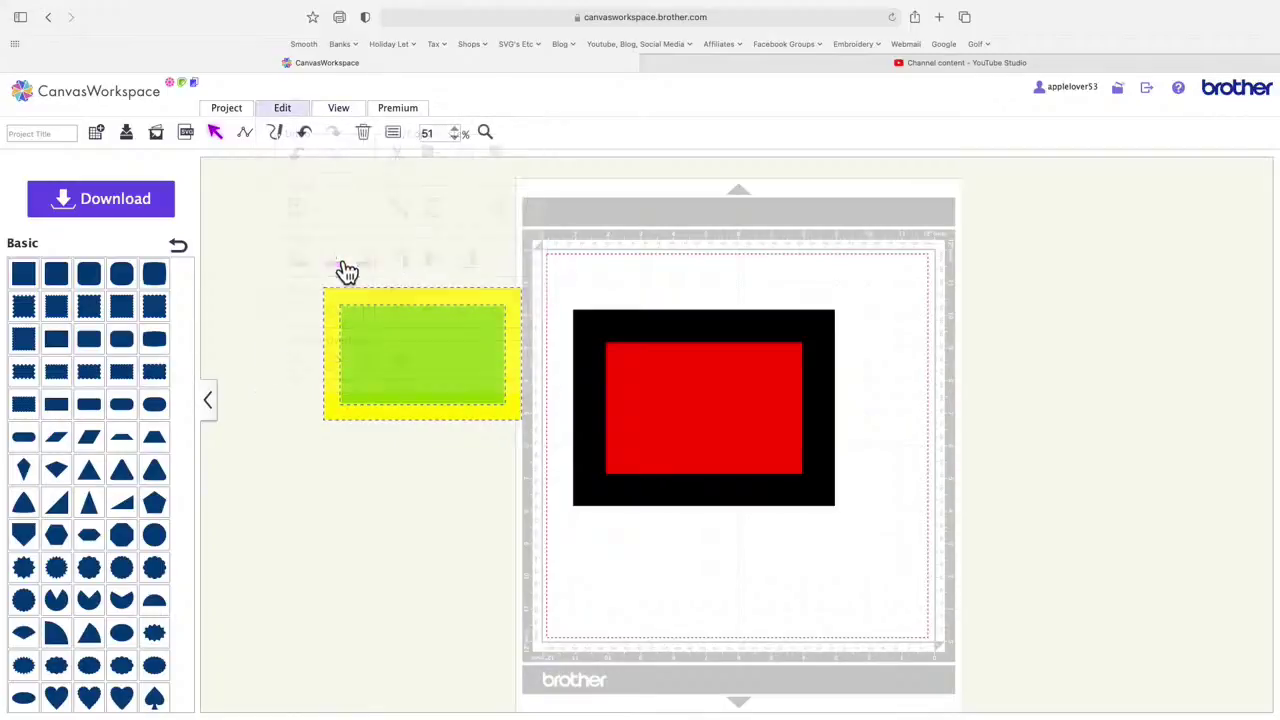
left_click(283, 108)
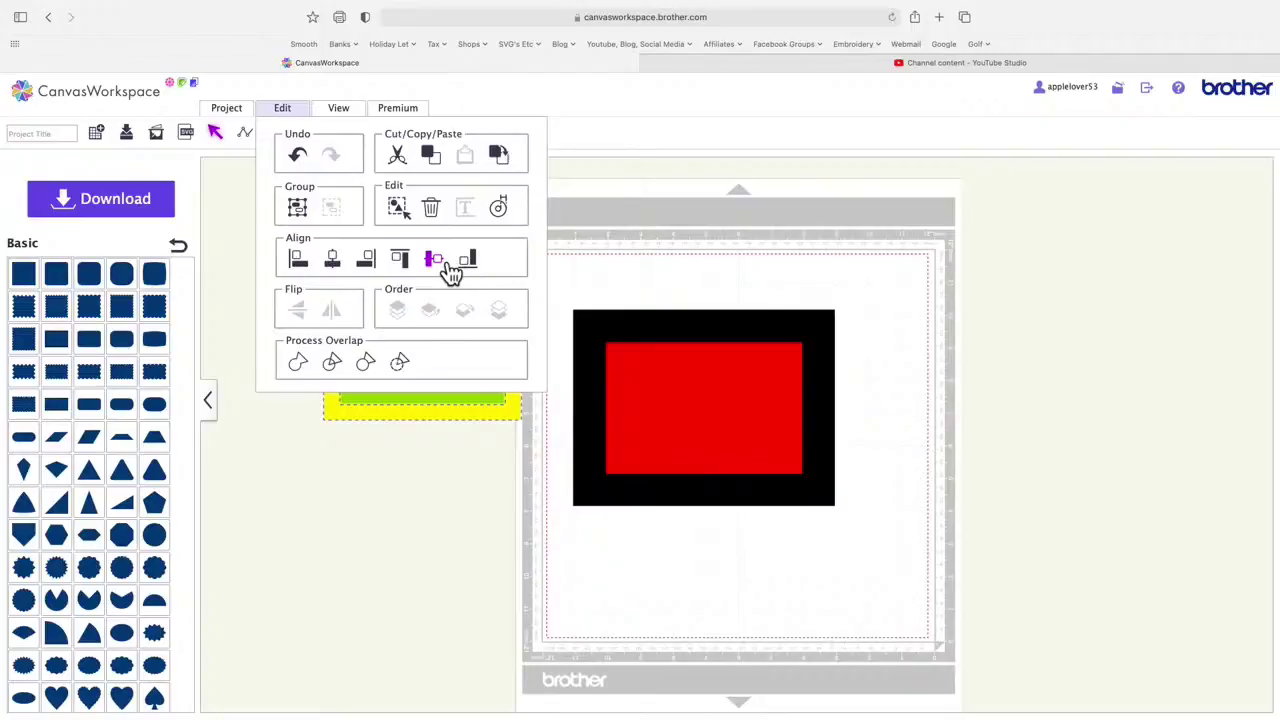
left_click(449, 266)
left_click(319, 285)
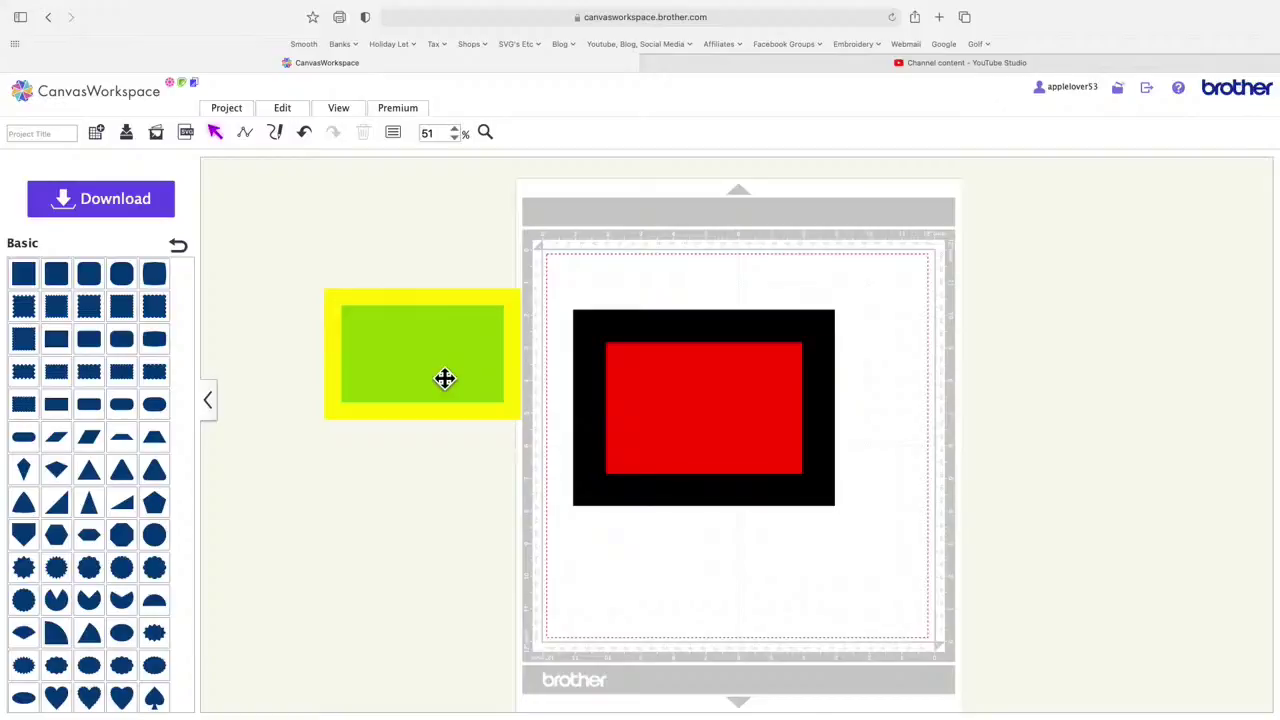
Step: Subtract the green rectangle from the yellow one with a Process Overlap operation to leave a hollow yellow frame
left_click_drag(309, 264, 465, 441)
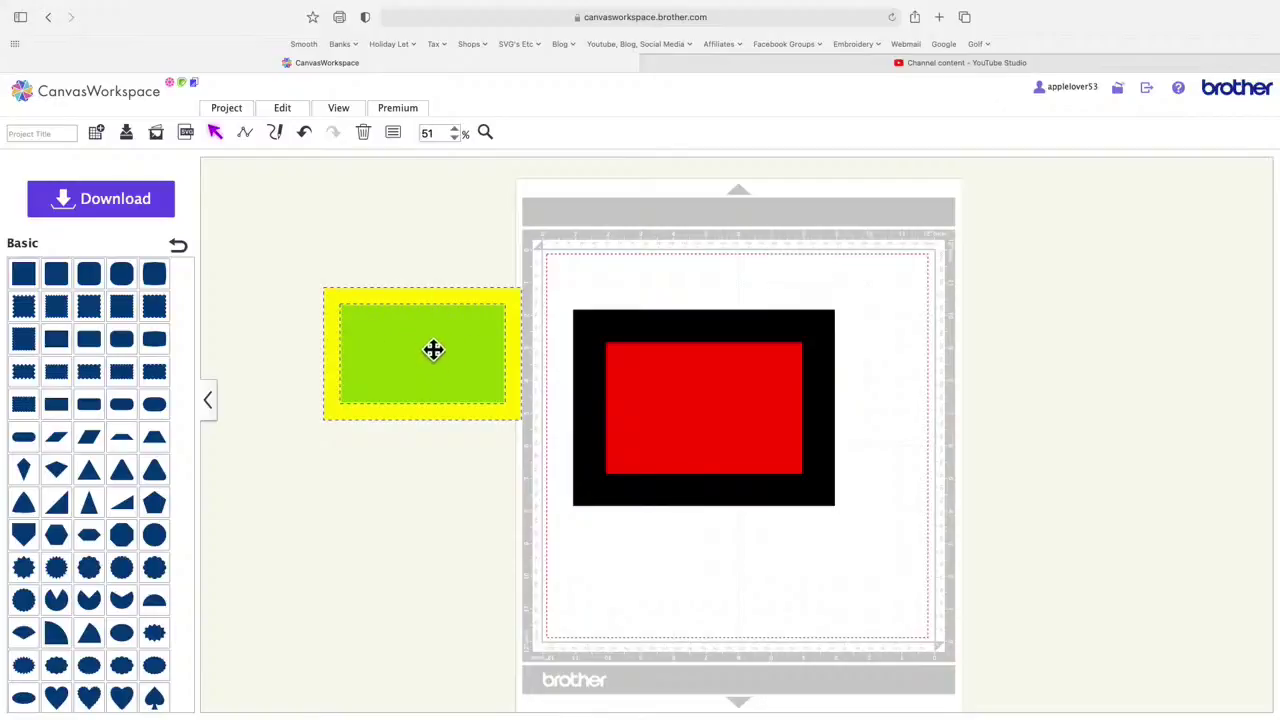
left_click(304, 118)
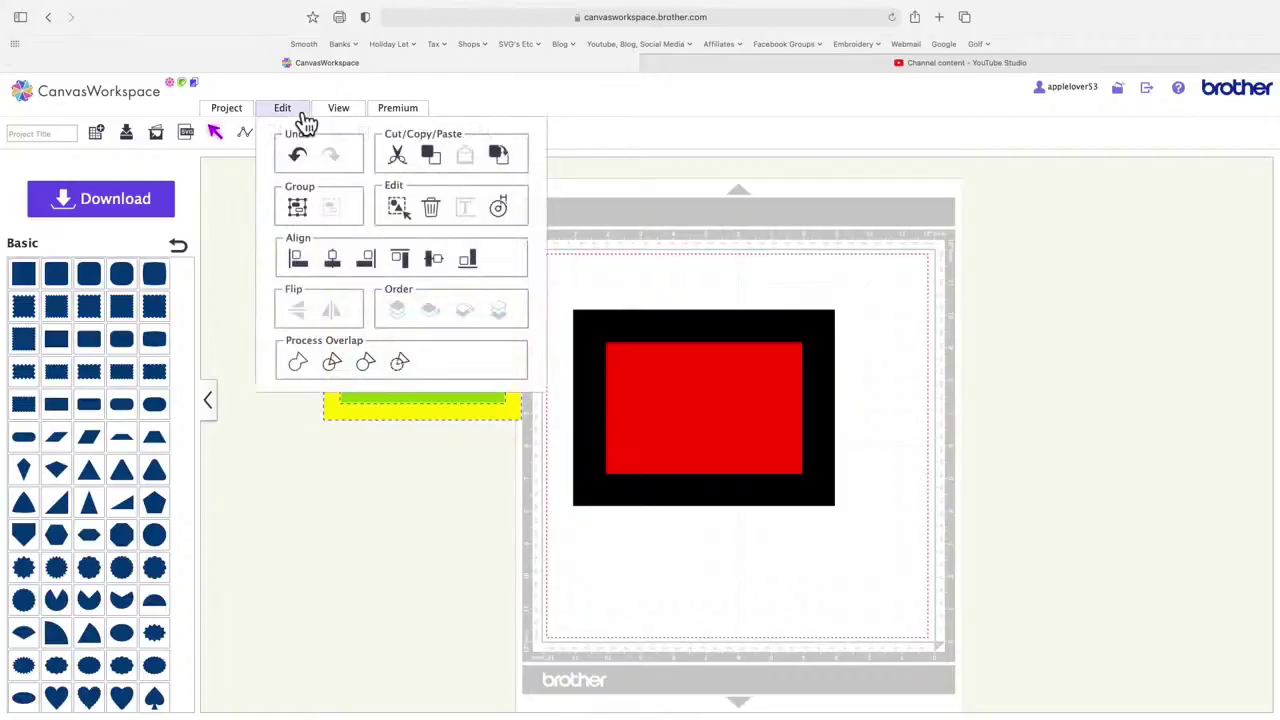
left_click(410, 366)
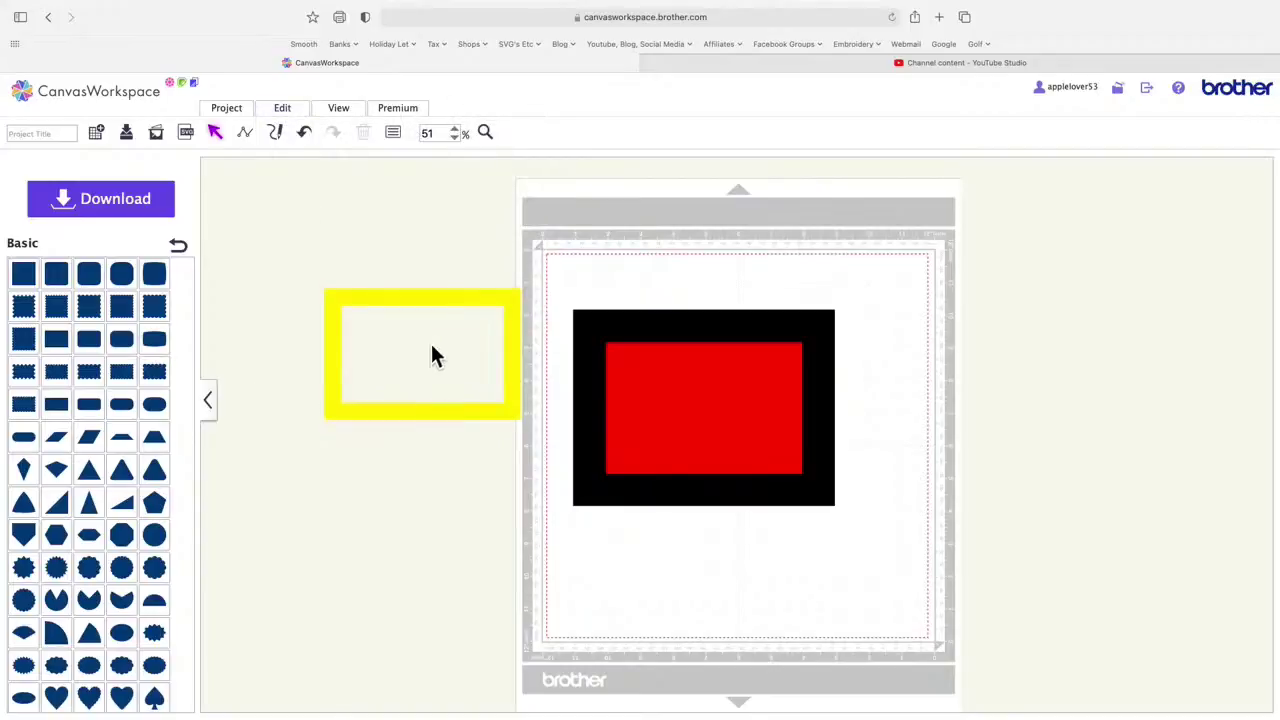
Step: Place the yellow frame over the red rectangle on the mat with their outer edges lined up
left_click_drag(448, 303, 423, 373)
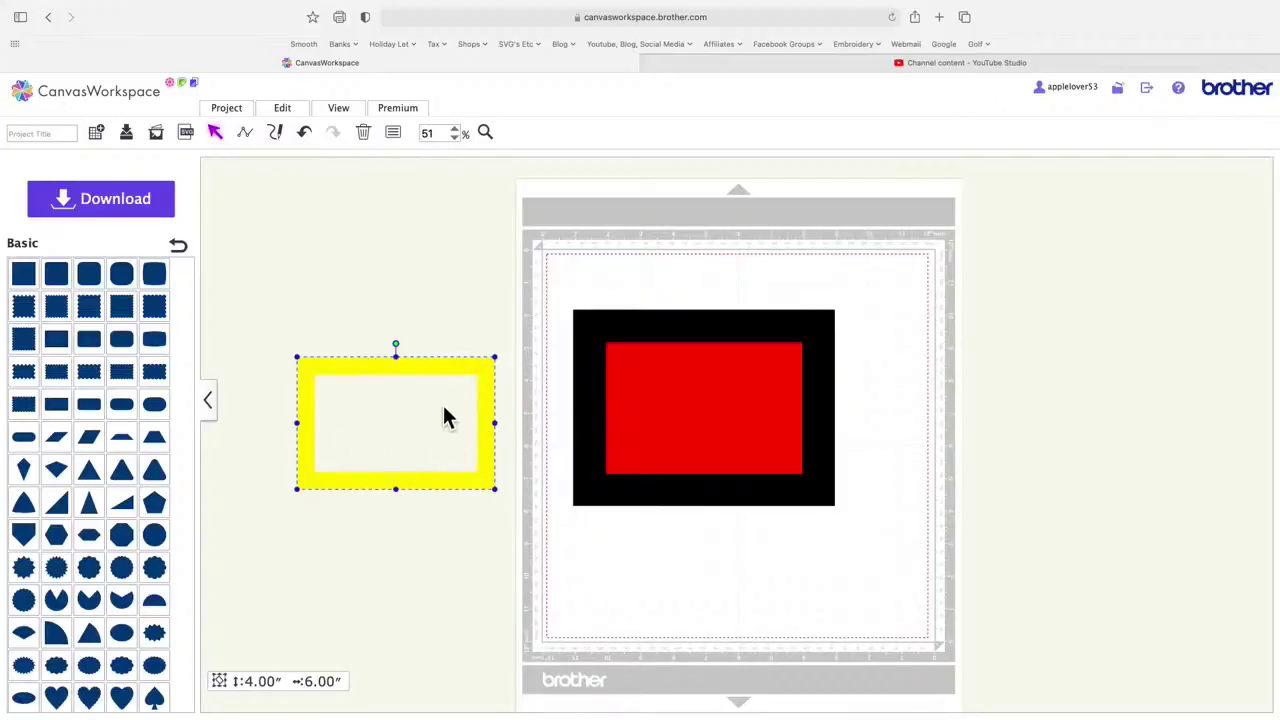
left_click_drag(460, 371, 768, 357)
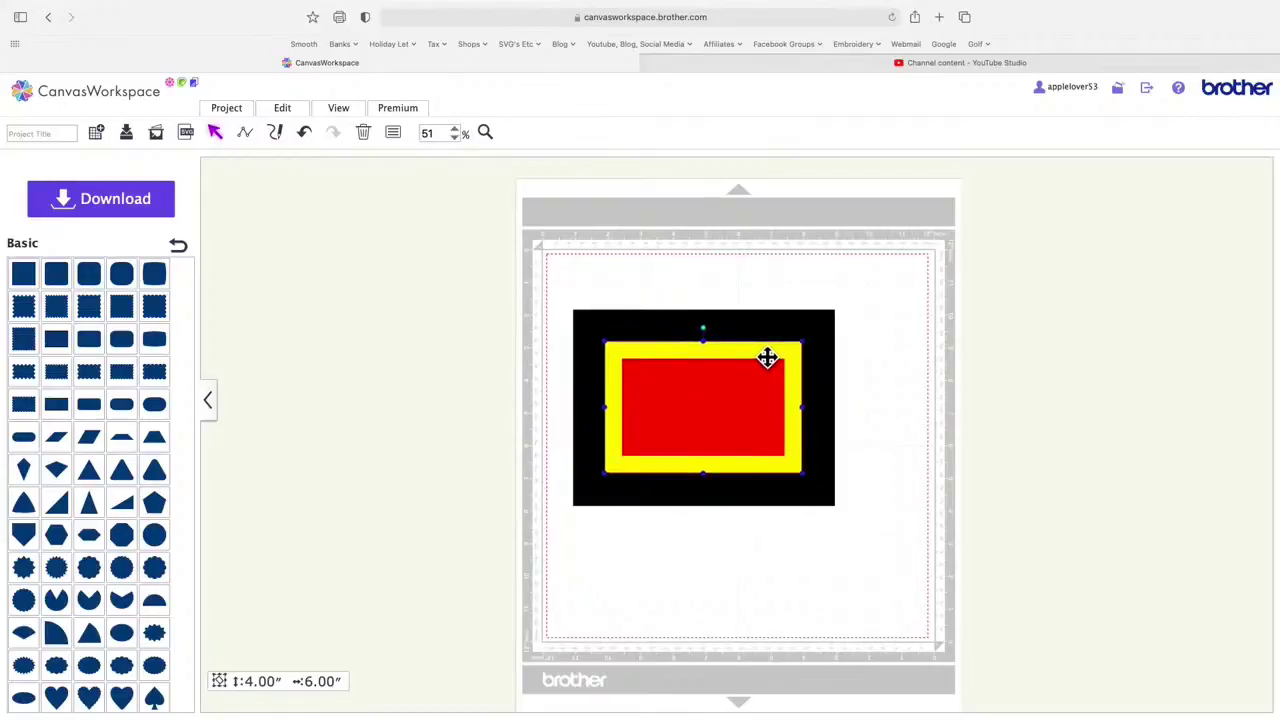
left_click(898, 385)
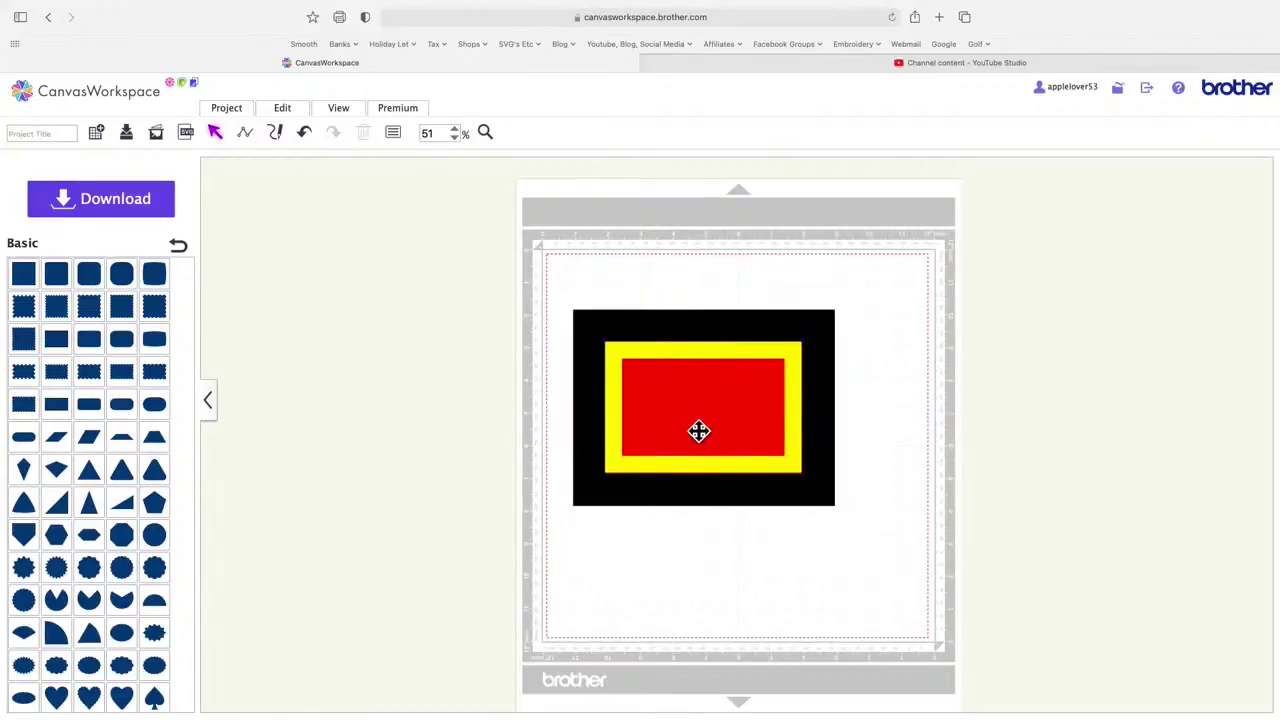
left_click_drag(754, 360, 409, 366)
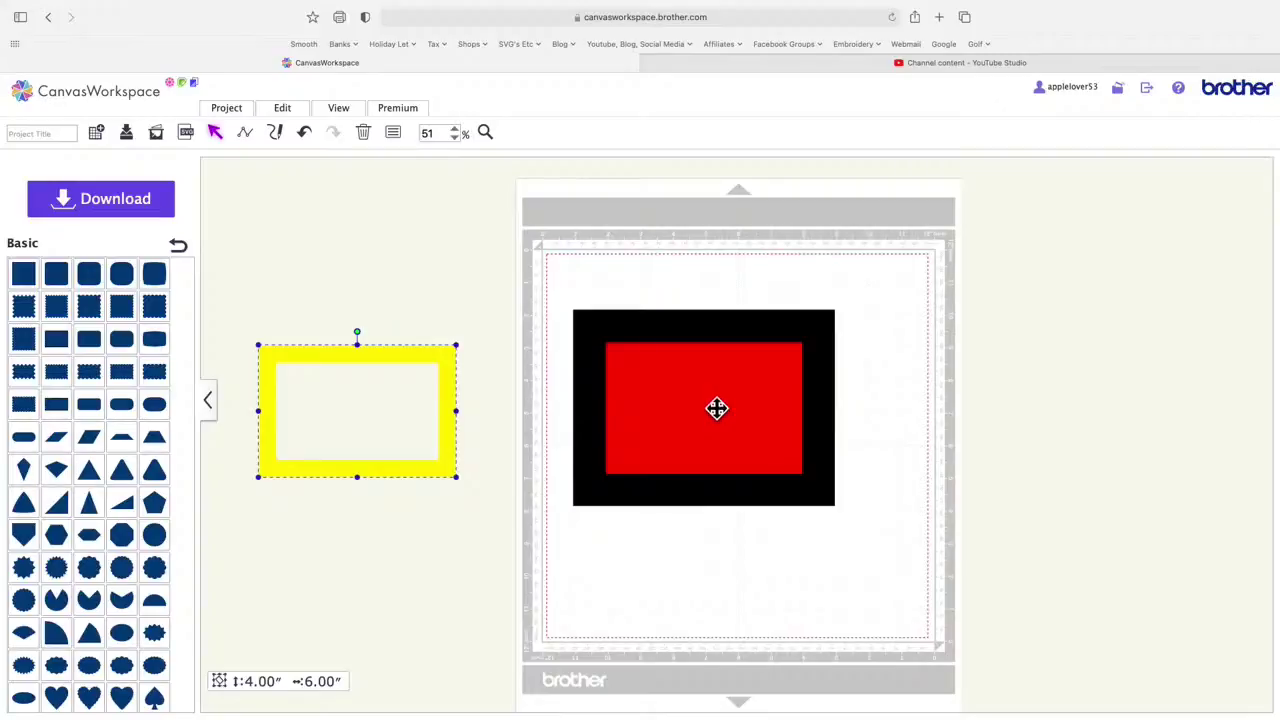
left_click_drag(452, 420, 804, 414)
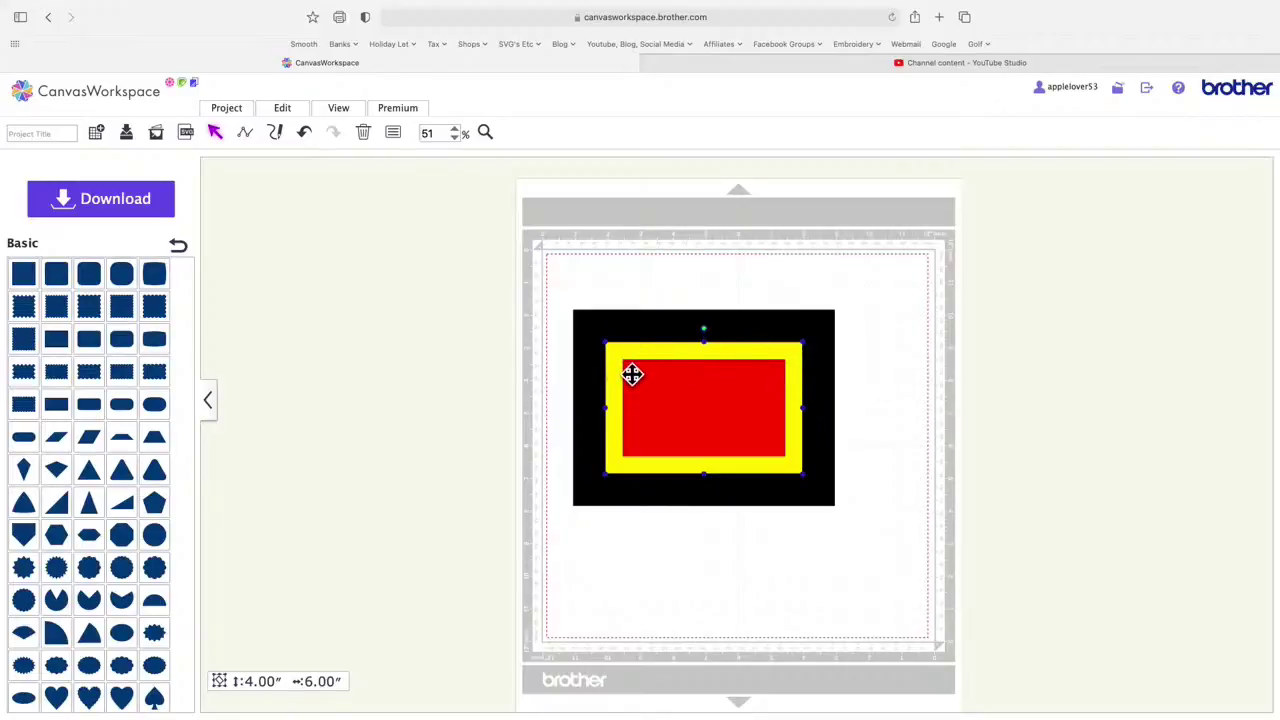
Step: Draw a short diagonal line about 0.37 inch high and wide across the yellow frame's upper-left corner
left_click(292, 146)
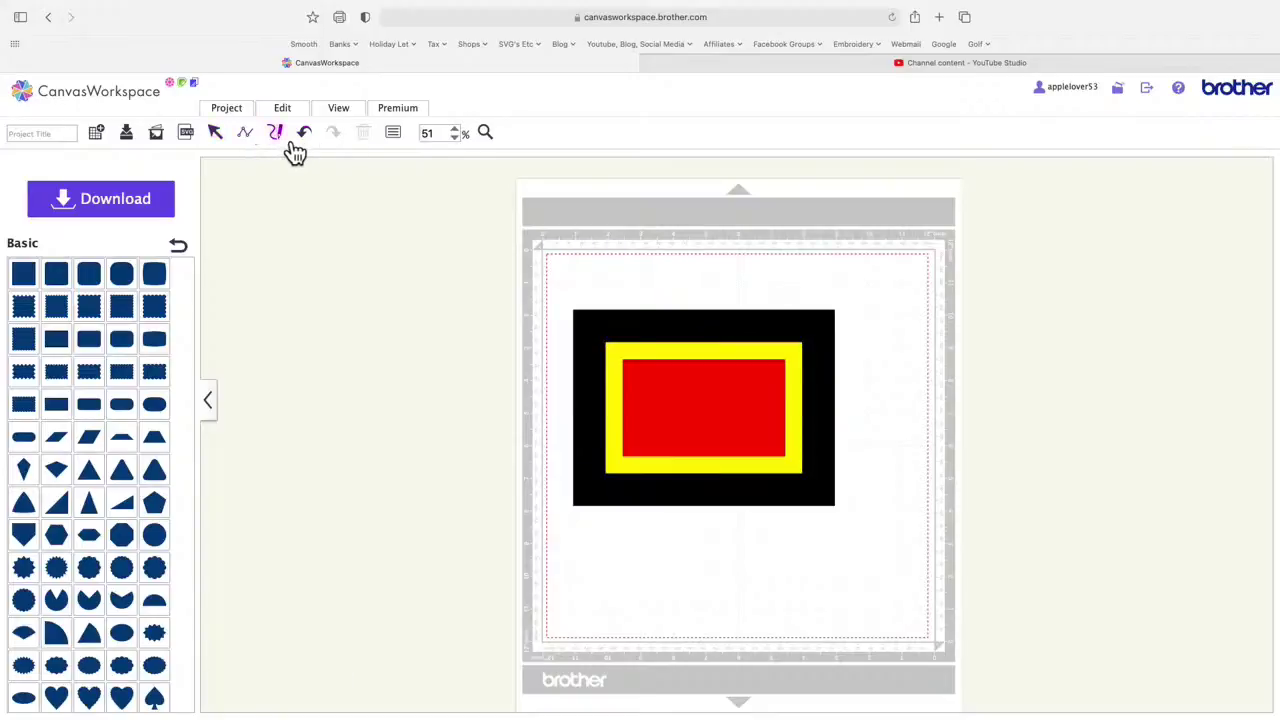
left_click(619, 373)
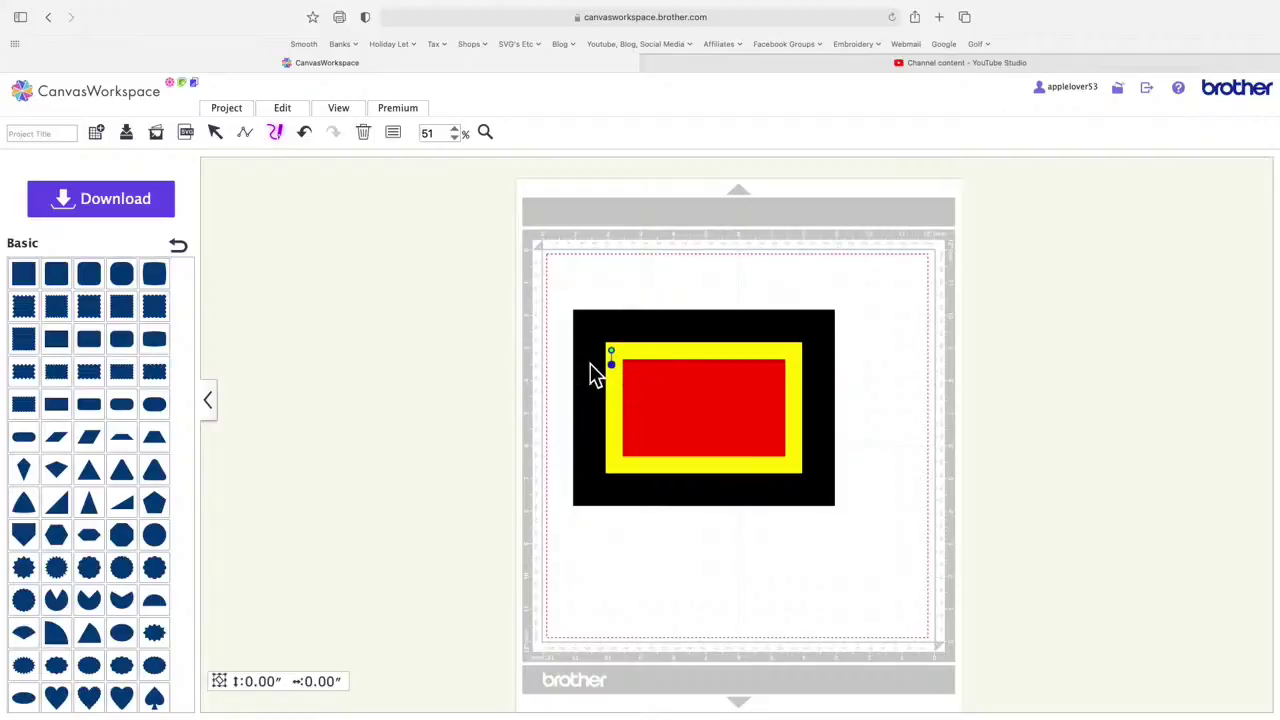
left_click(554, 375)
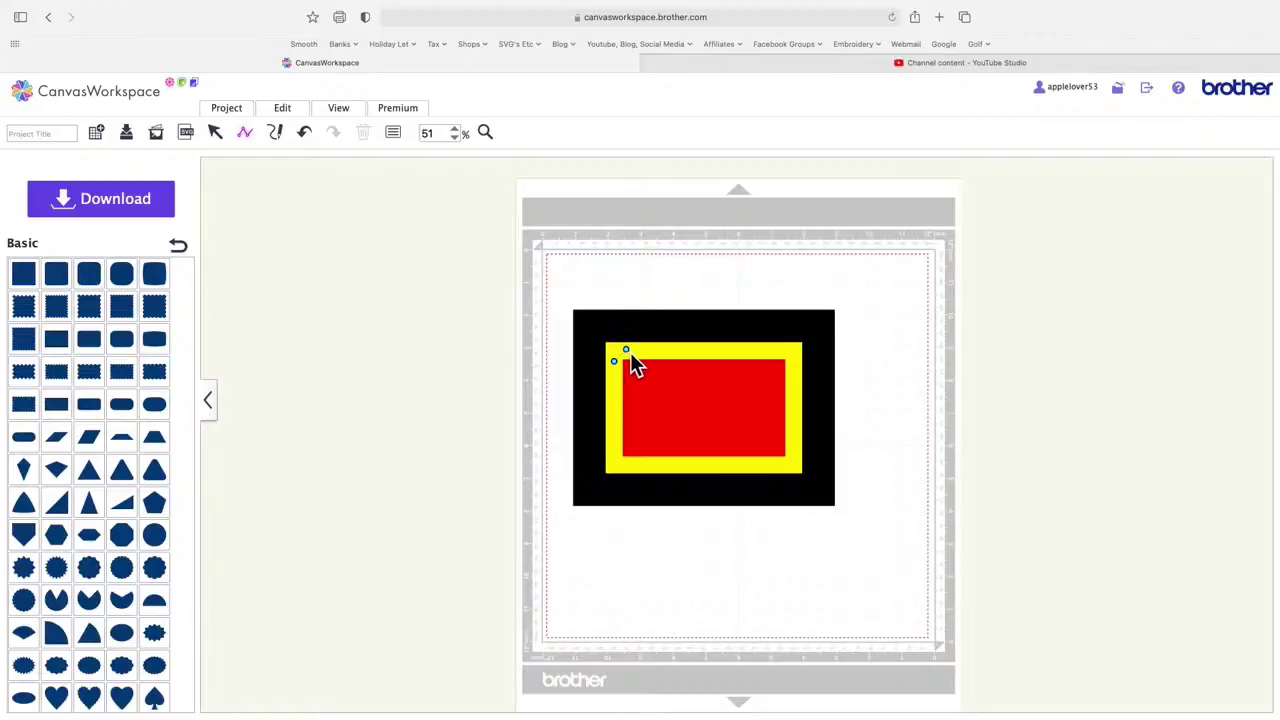
double_click(630, 353)
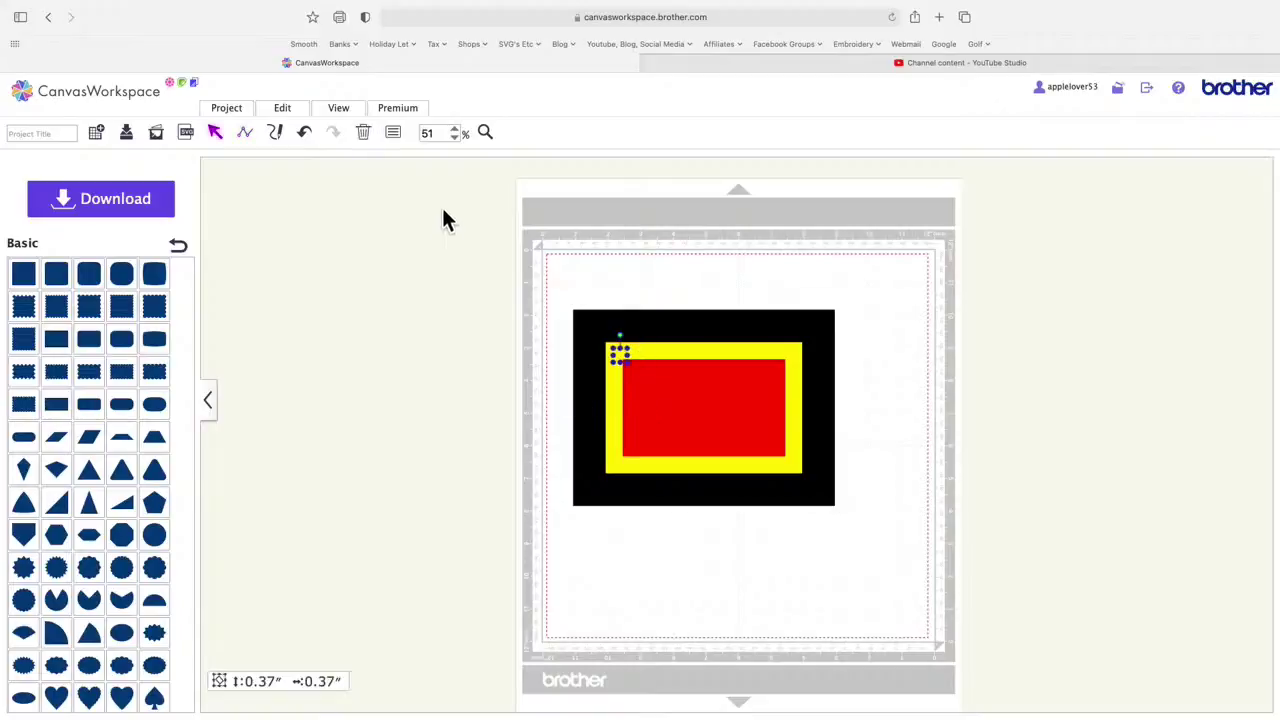
Step: Change the diagonal line's outline color to black and deselect it
left_click(395, 134)
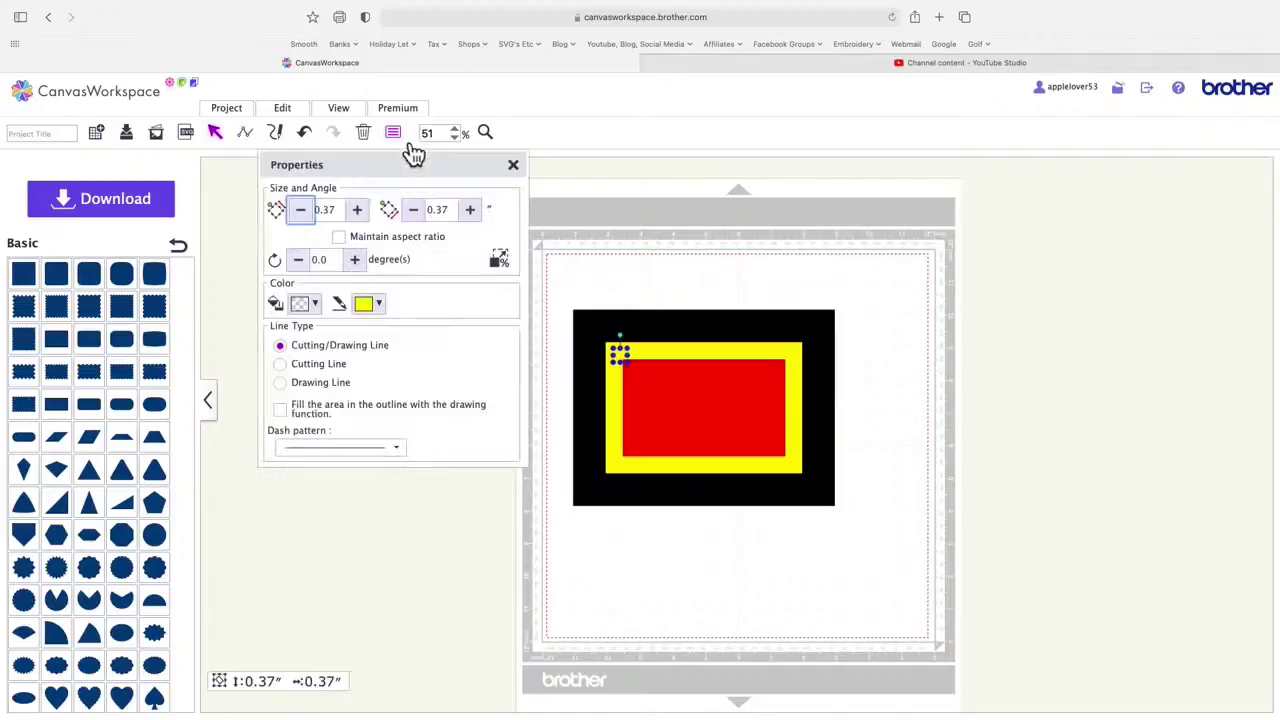
left_click(376, 305)
left_click(420, 336)
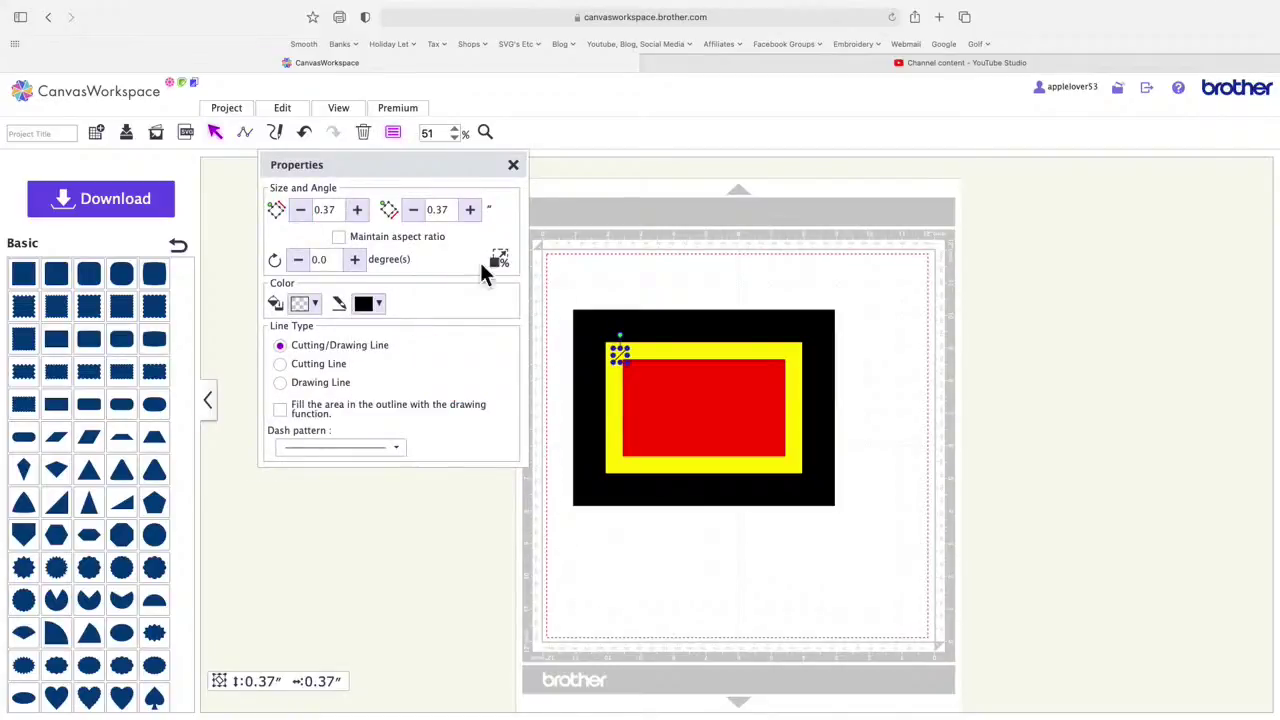
left_click(513, 166)
left_click(471, 400)
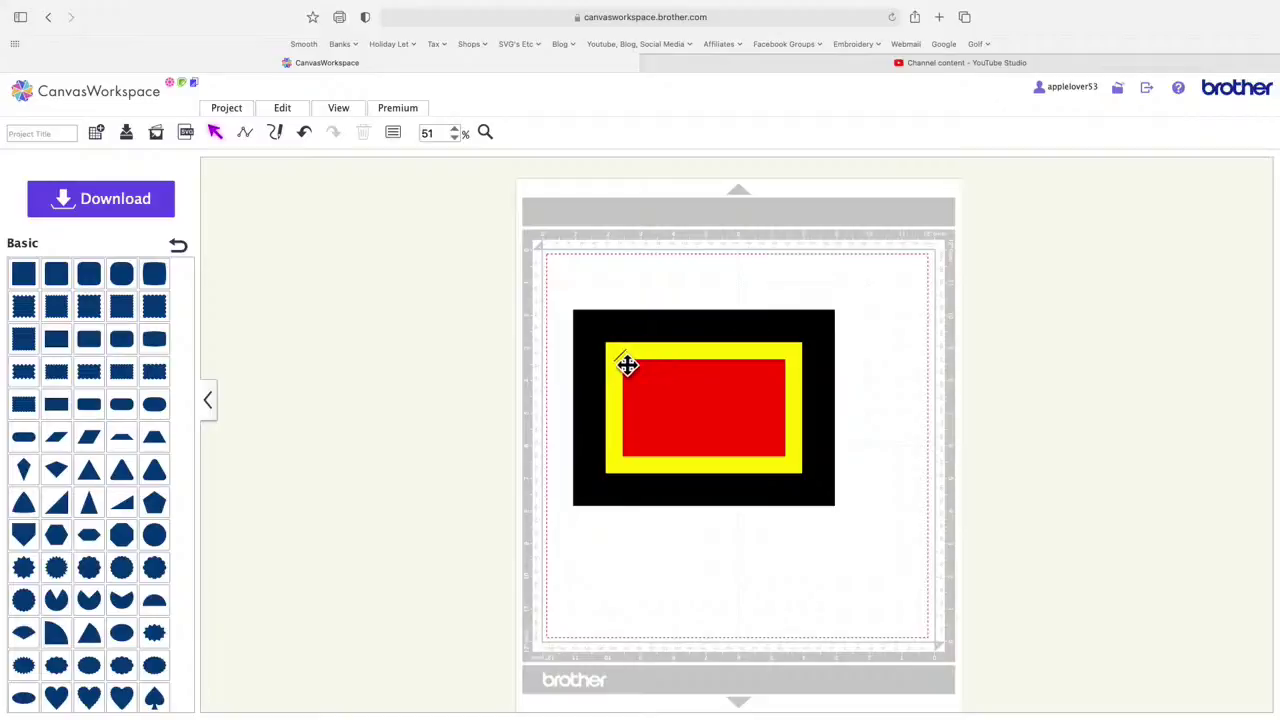
Step: Try to duplicate the diagonal line in the yellow frame's upper-left corner, and undo the result
left_click(499, 150)
left_click_drag(603, 345, 826, 497)
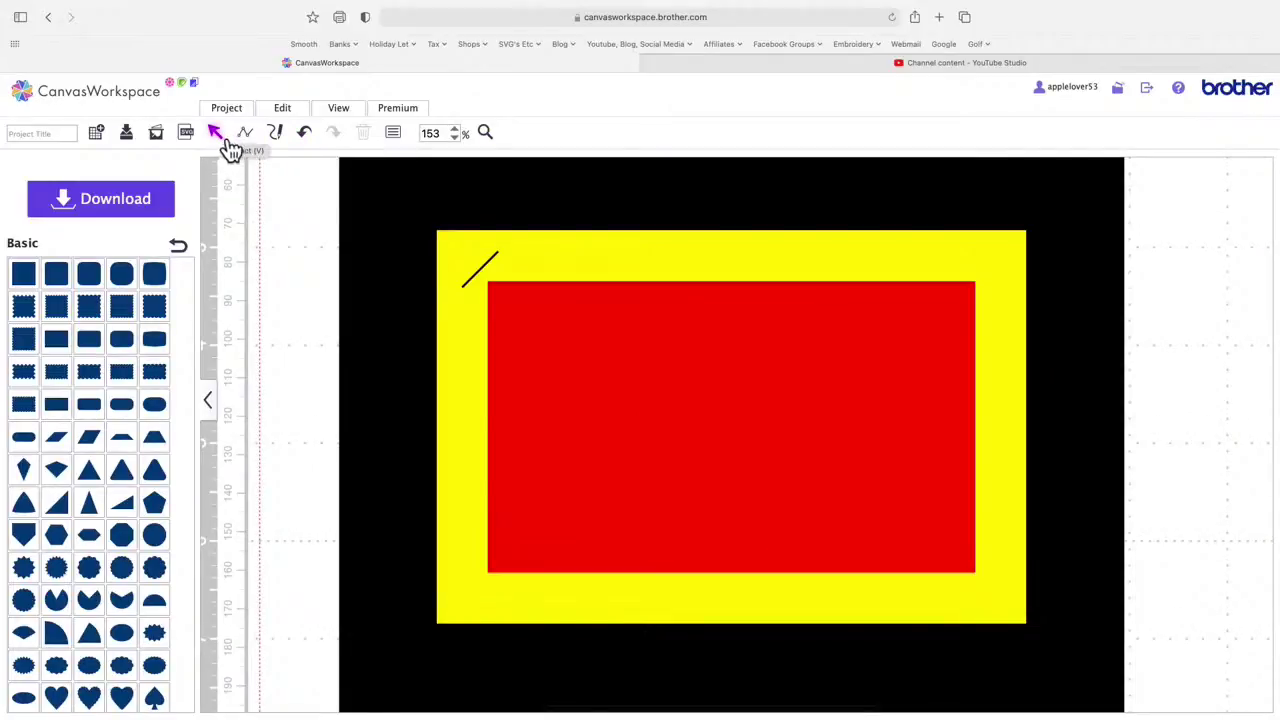
left_click(495, 270)
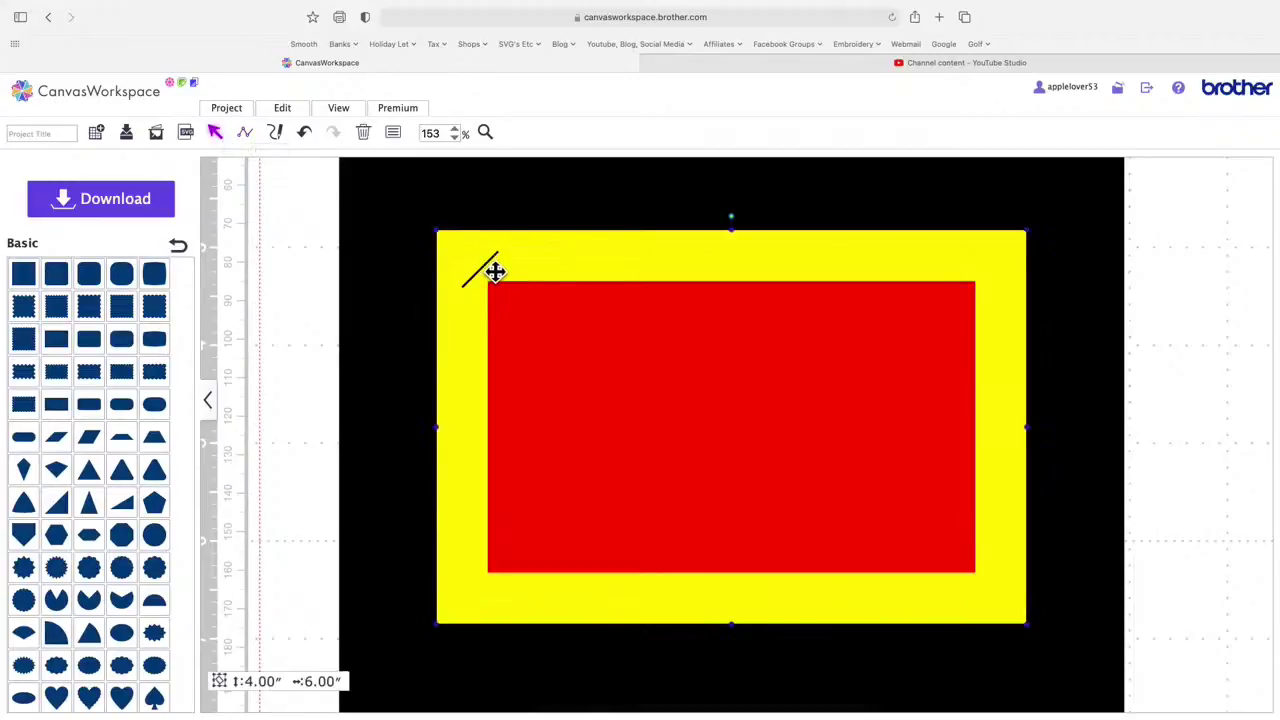
left_click(492, 271)
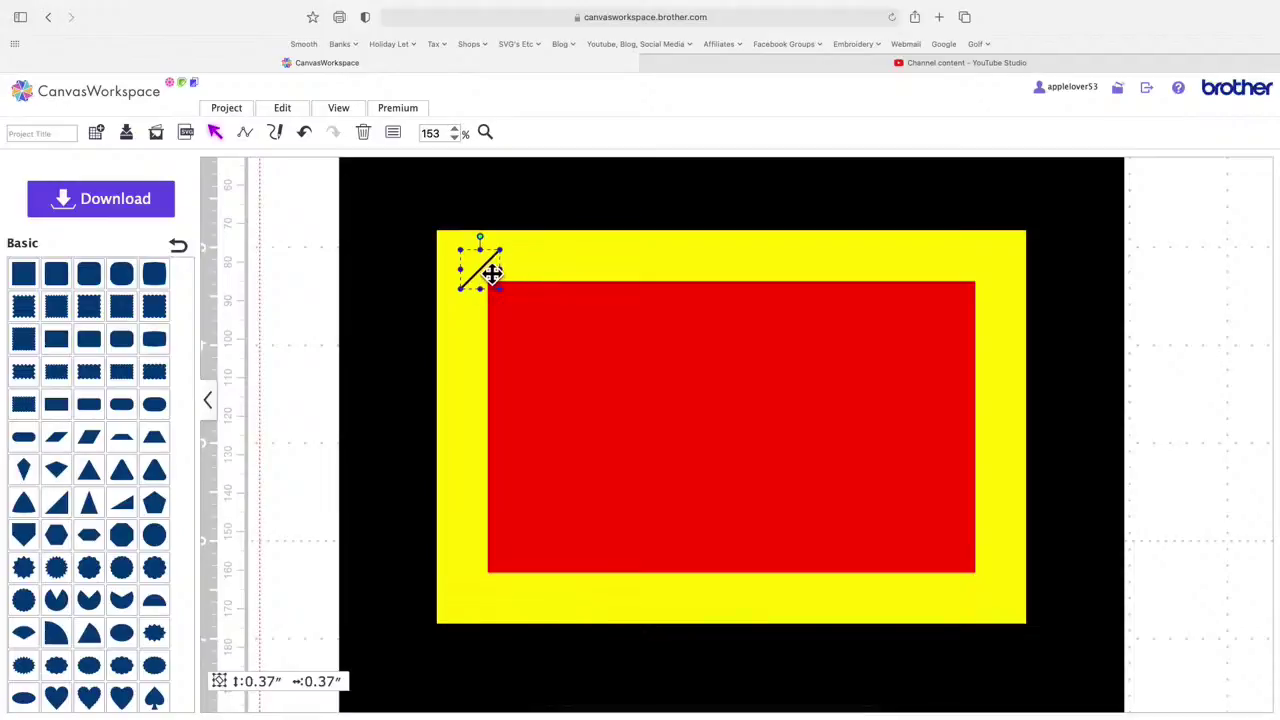
right_click(490, 277)
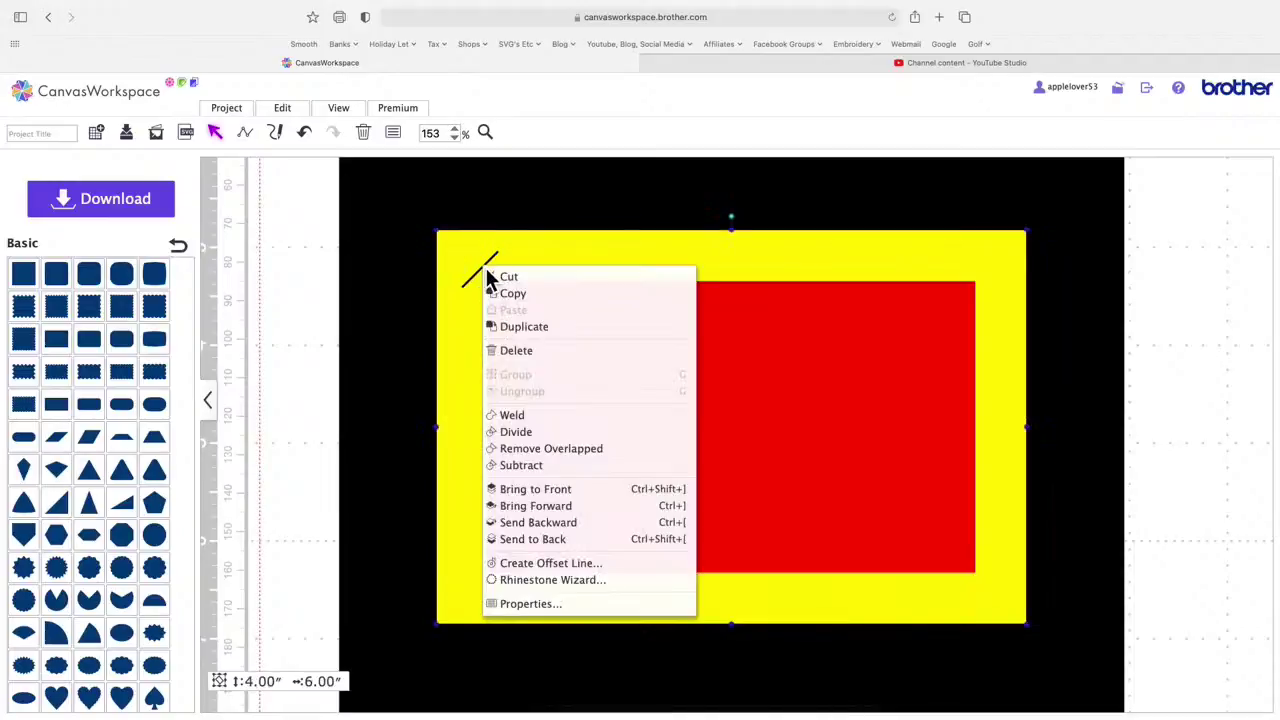
left_click(530, 325)
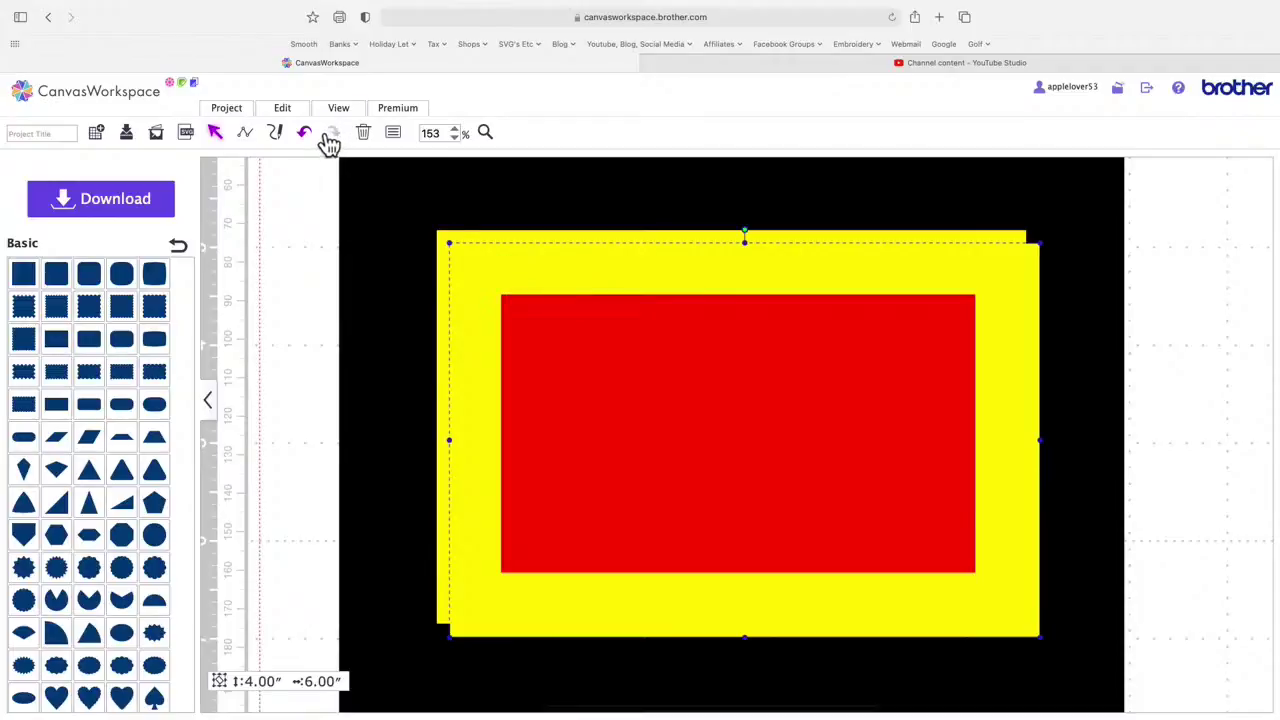
key("super+z")
Step: Copy the black diagonal line in the frame's upper-left corner and paste it onto the mat
left_click(487, 277)
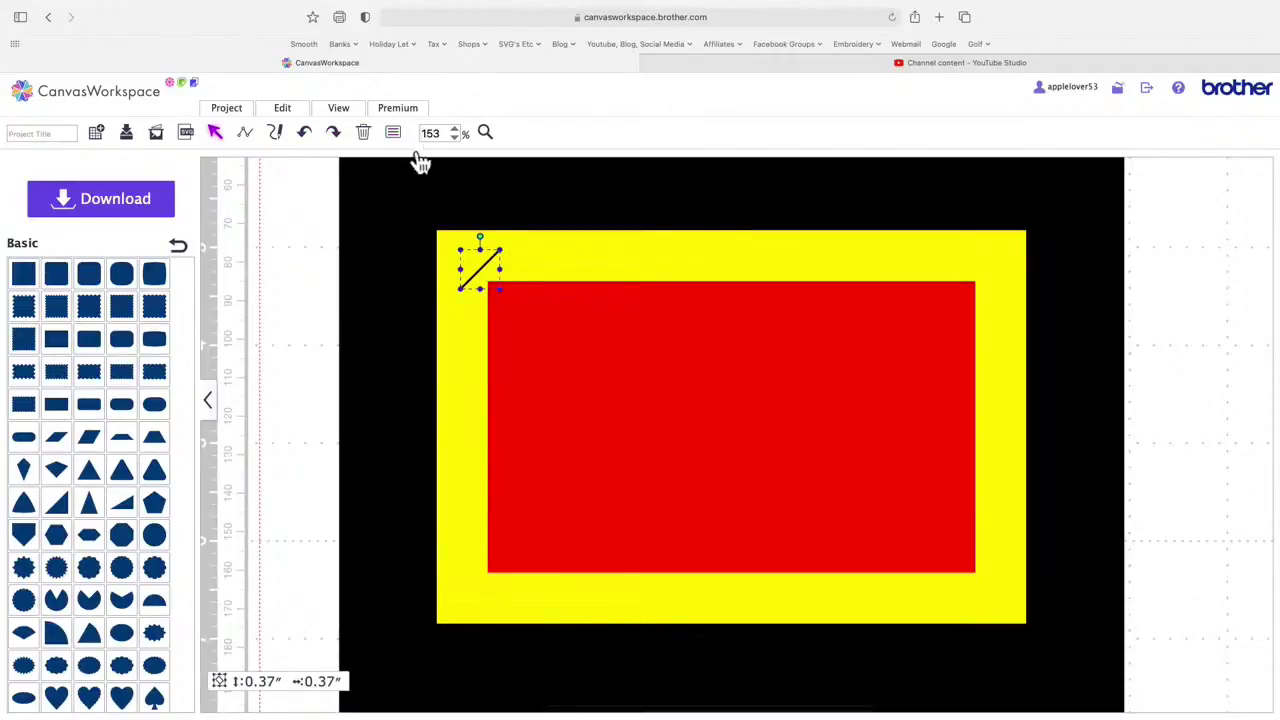
left_click(300, 117)
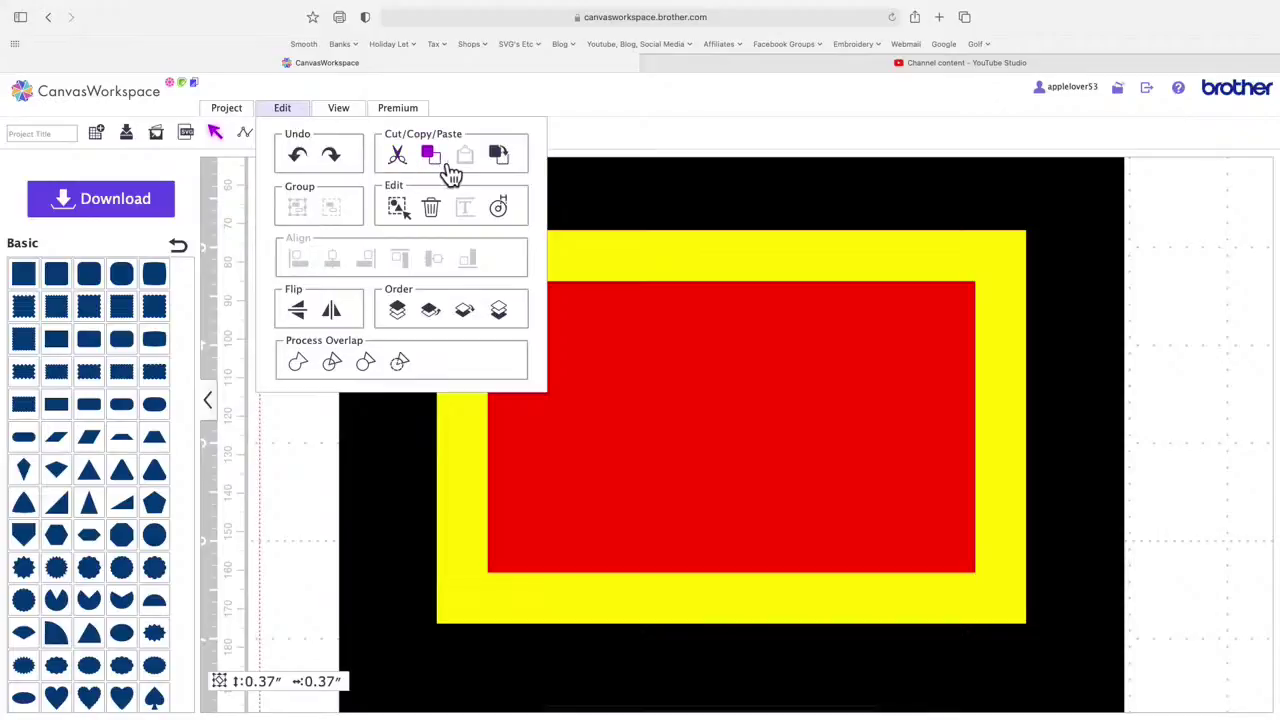
left_click(444, 162)
left_click(300, 118)
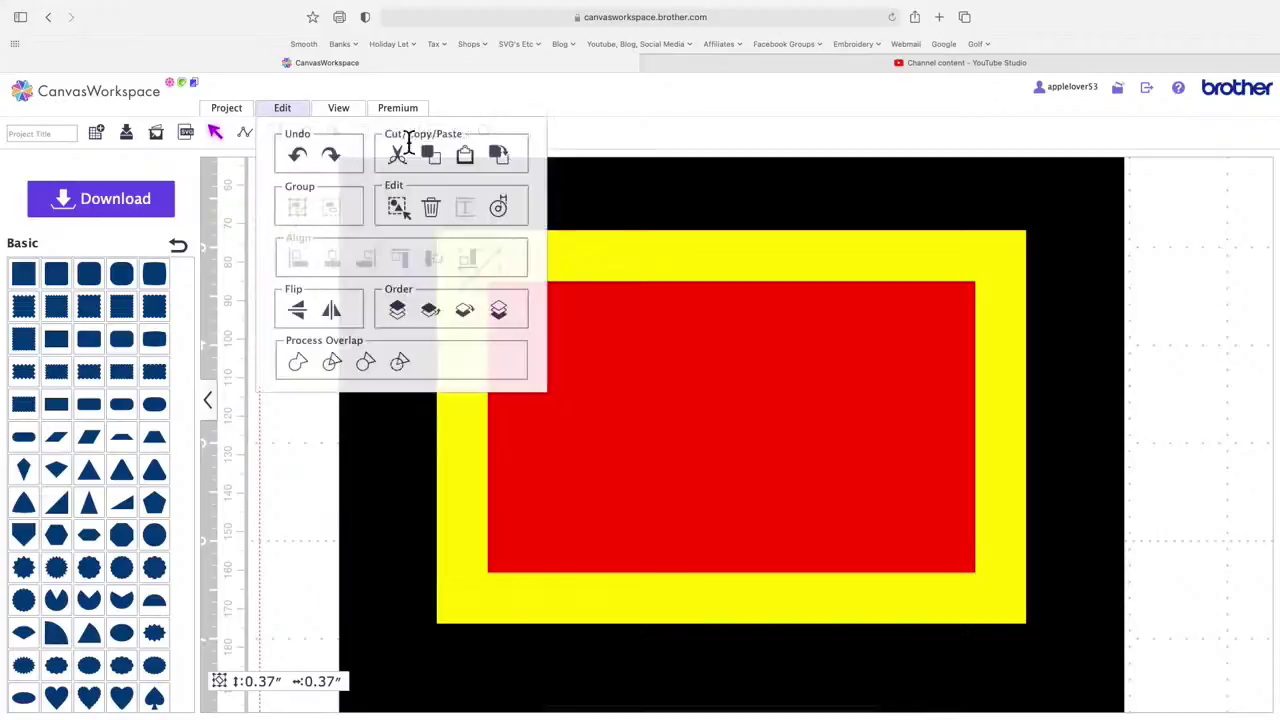
left_click(478, 162)
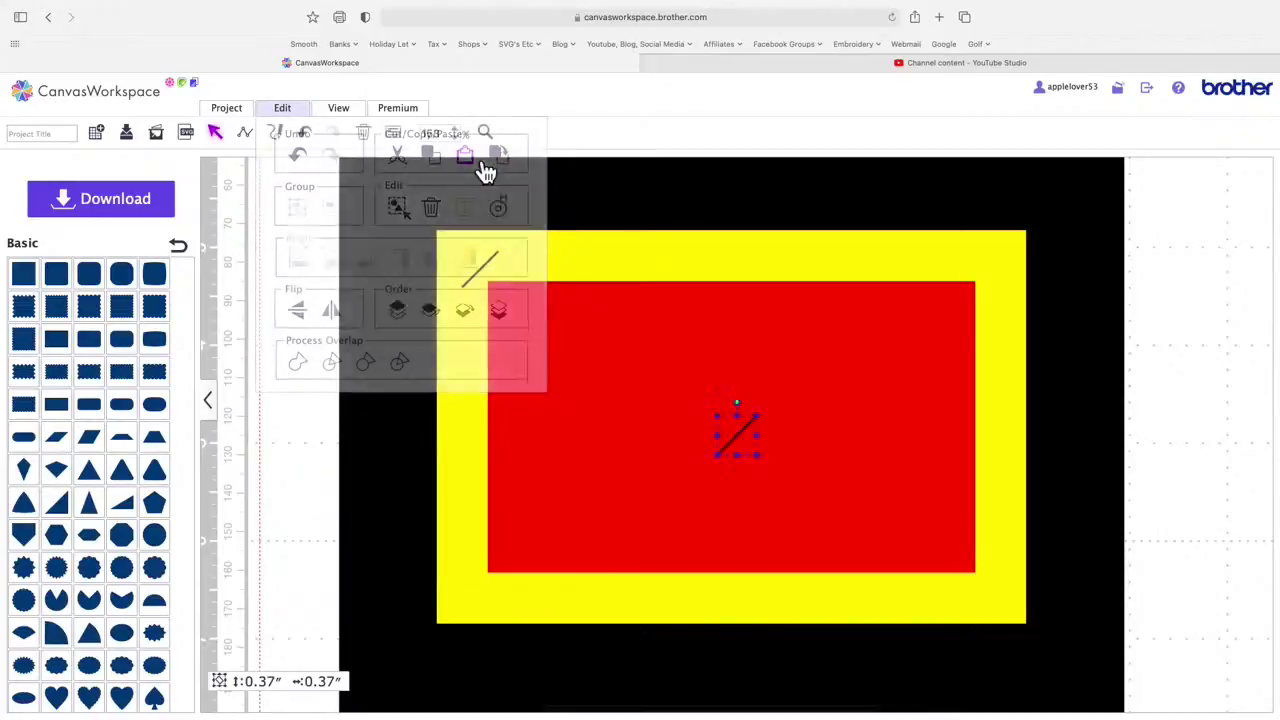
Step: Move the pasted diagonal line from the middle of the red area to the yellow frame's lower-right corner
left_click(747, 439)
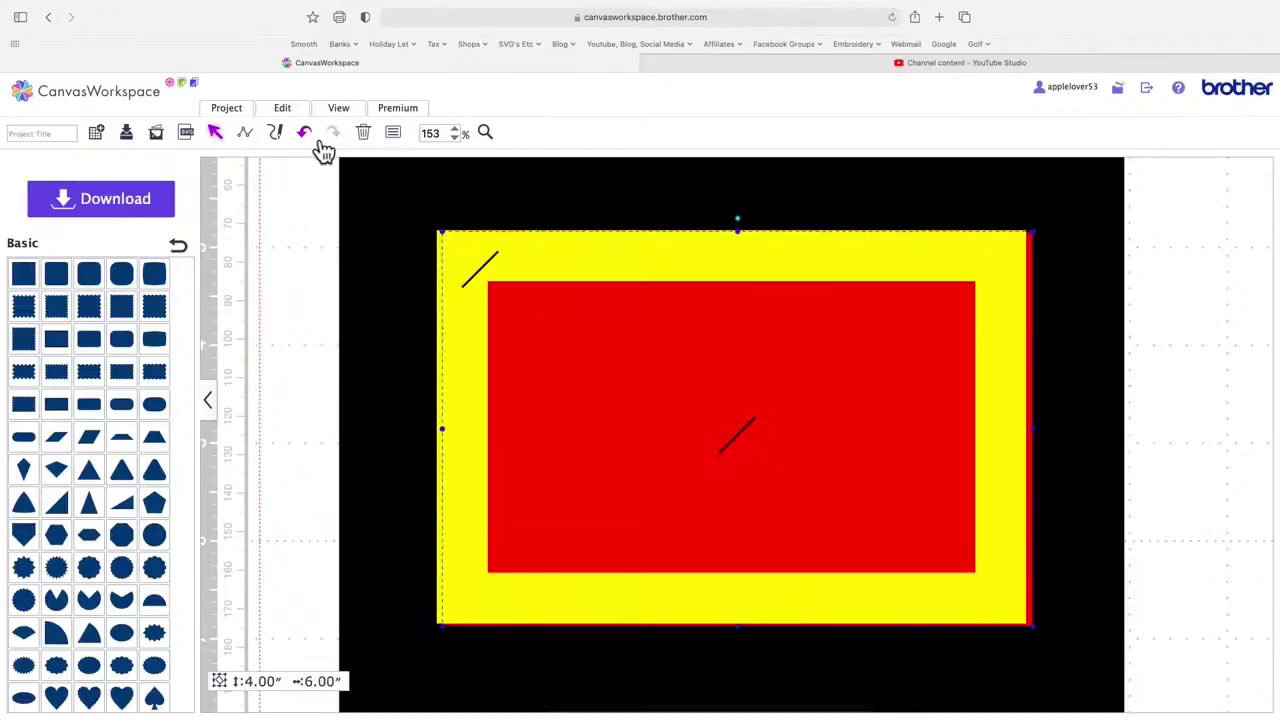
left_click(318, 142)
left_click(746, 443)
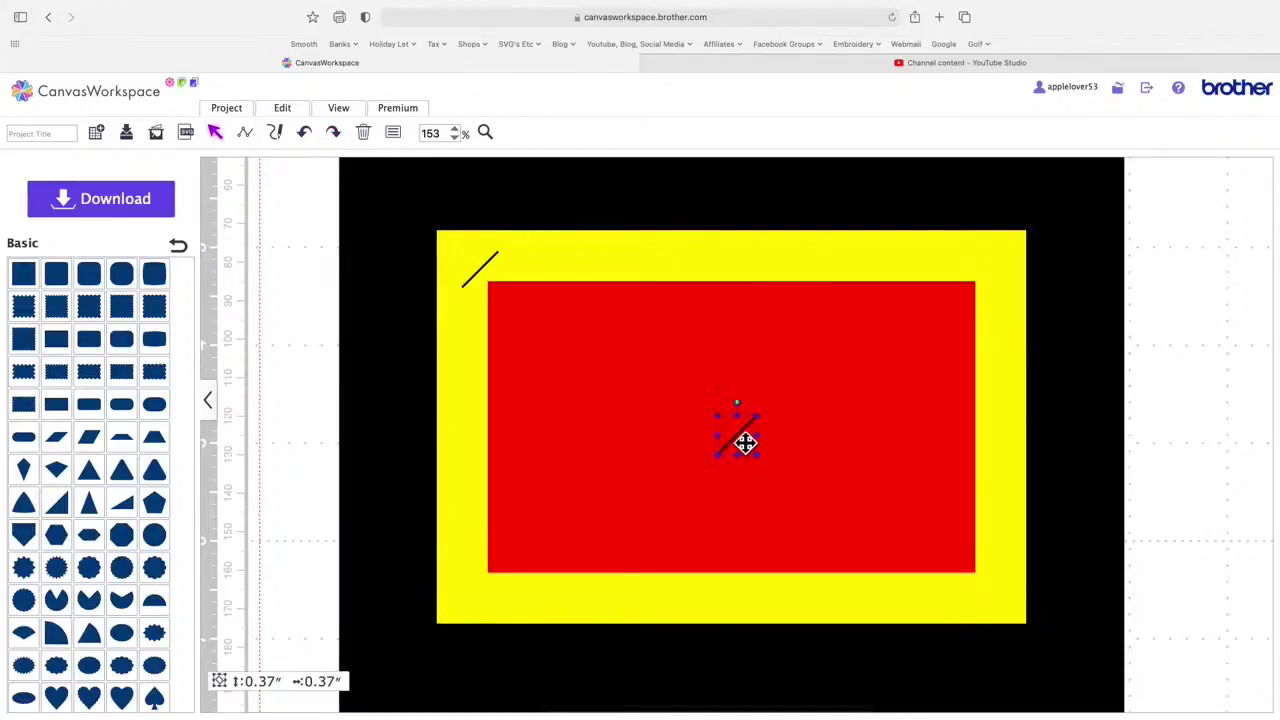
left_click(746, 443)
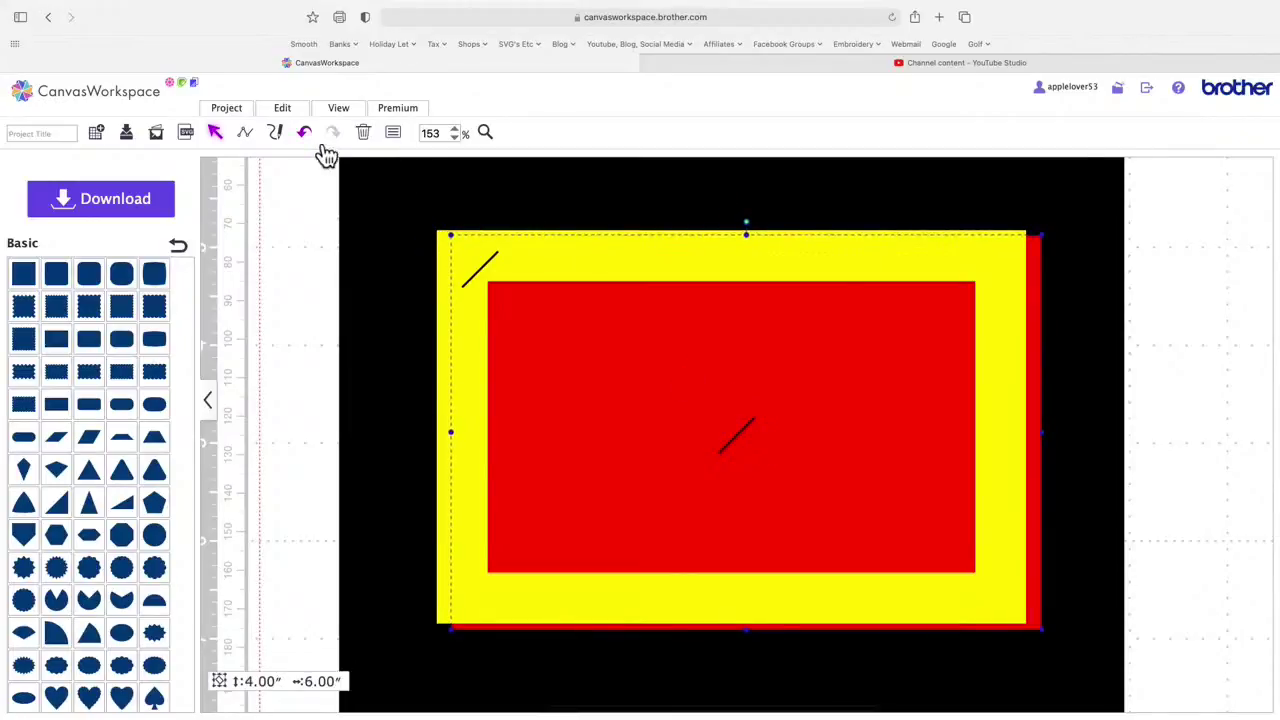
left_click(744, 443)
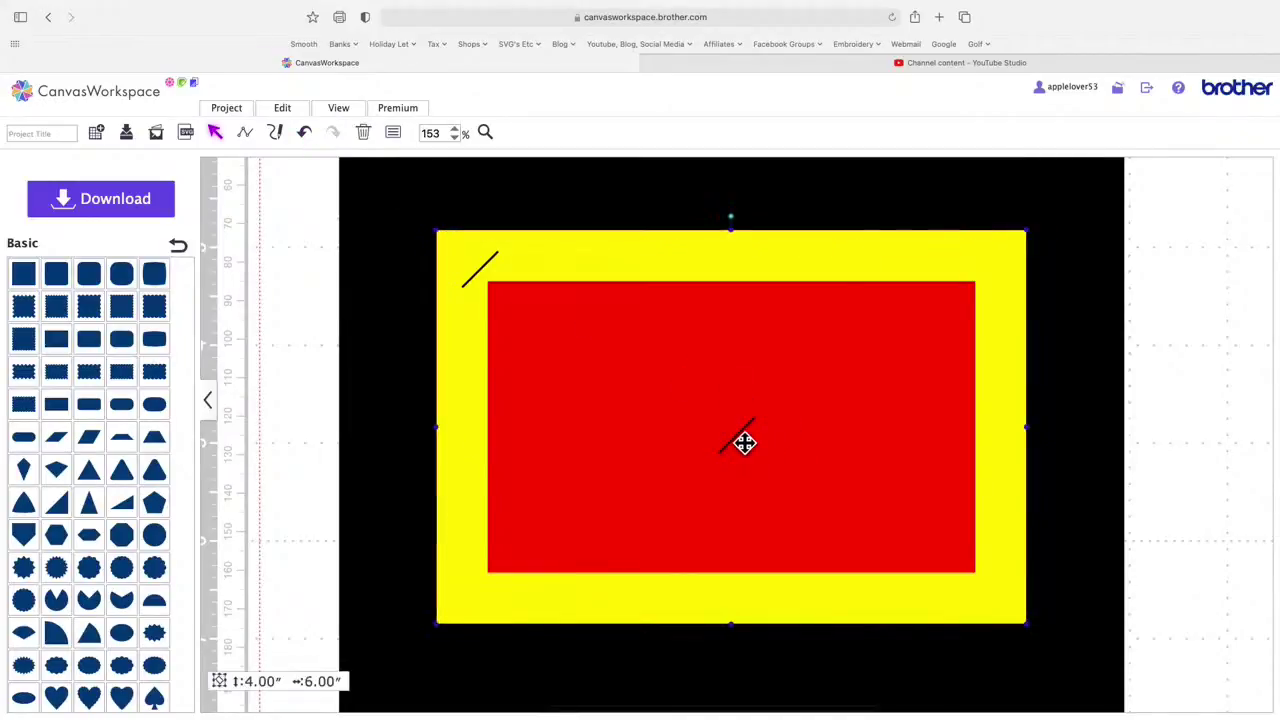
left_click(748, 441)
left_click_drag(748, 441, 1001, 594)
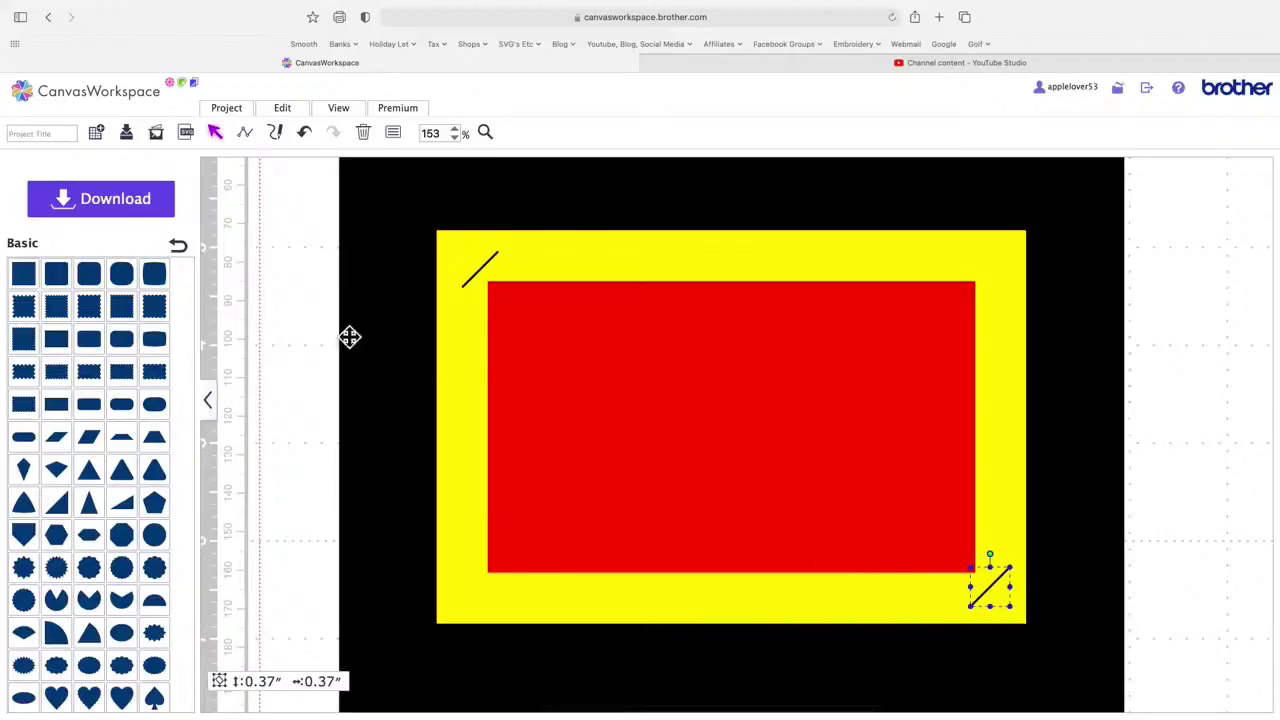
Step: Duplicate the lower-right diagonal line, rotate the copy a quarter turn, and place it across the frame's upper-right corner
right_click(991, 594)
left_click(1060, 289)
left_click(1000, 594)
right_click(1000, 594)
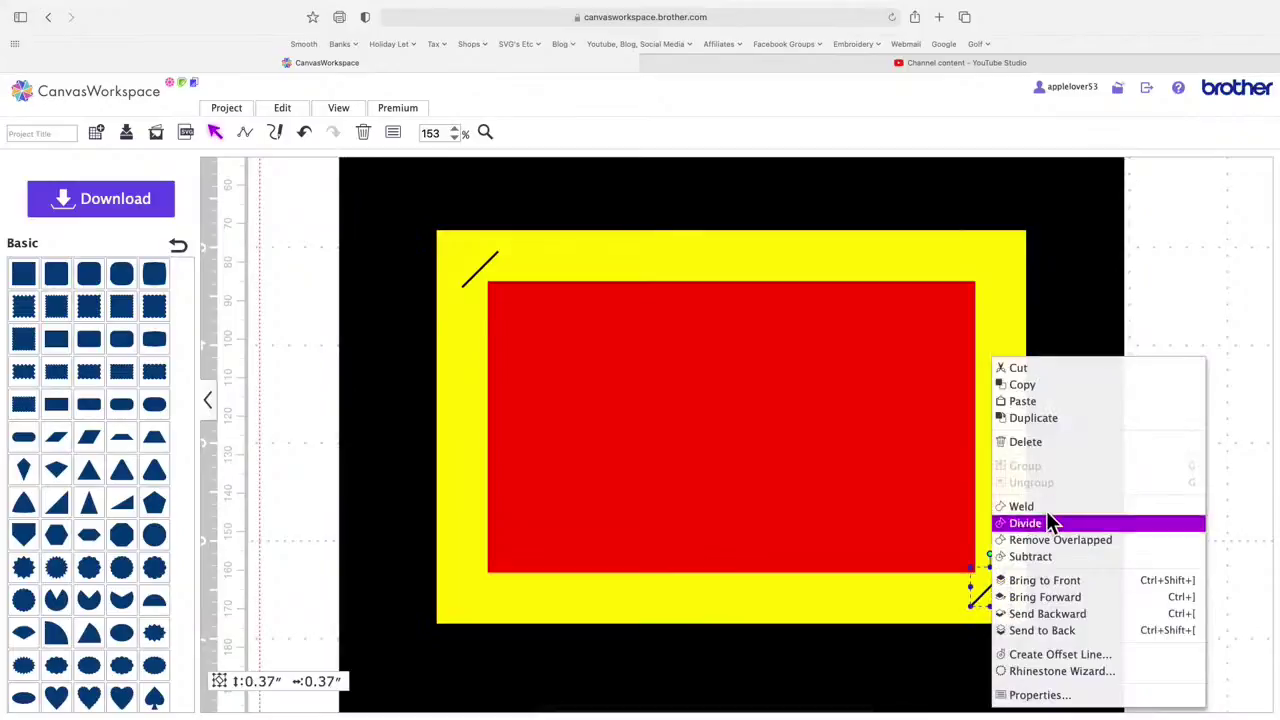
left_click(1057, 418)
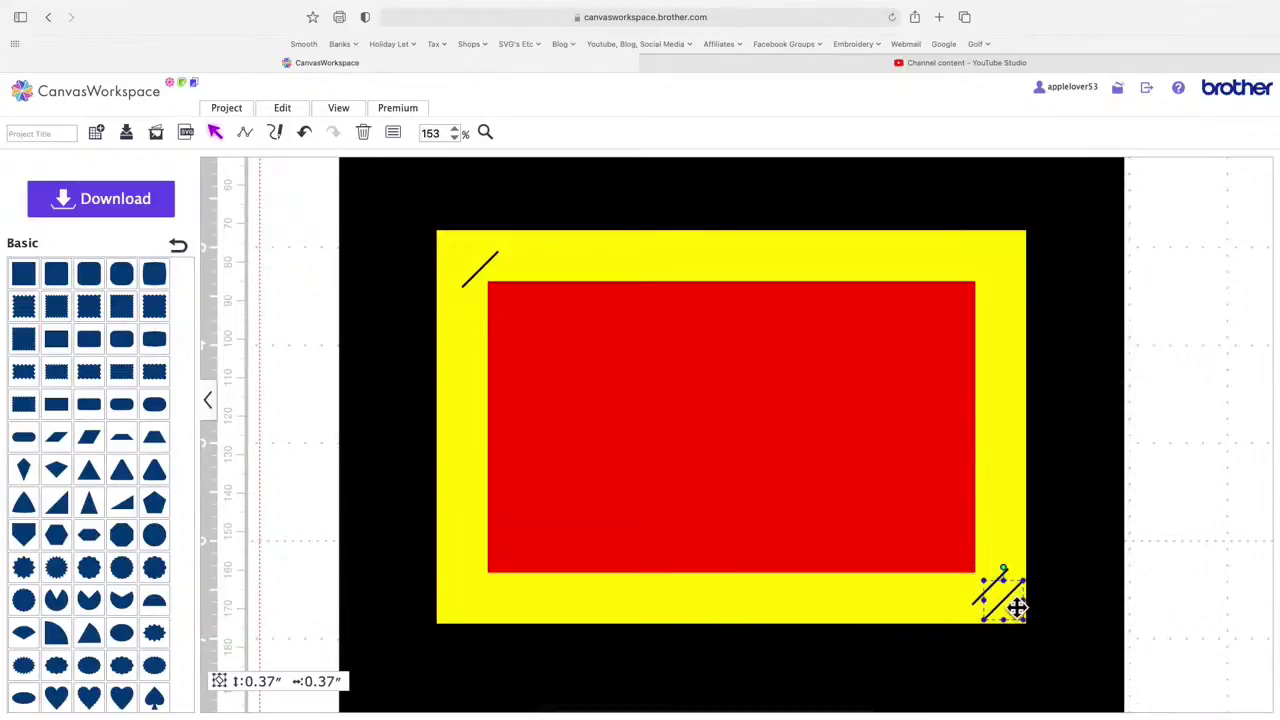
left_click_drag(1016, 607, 999, 276)
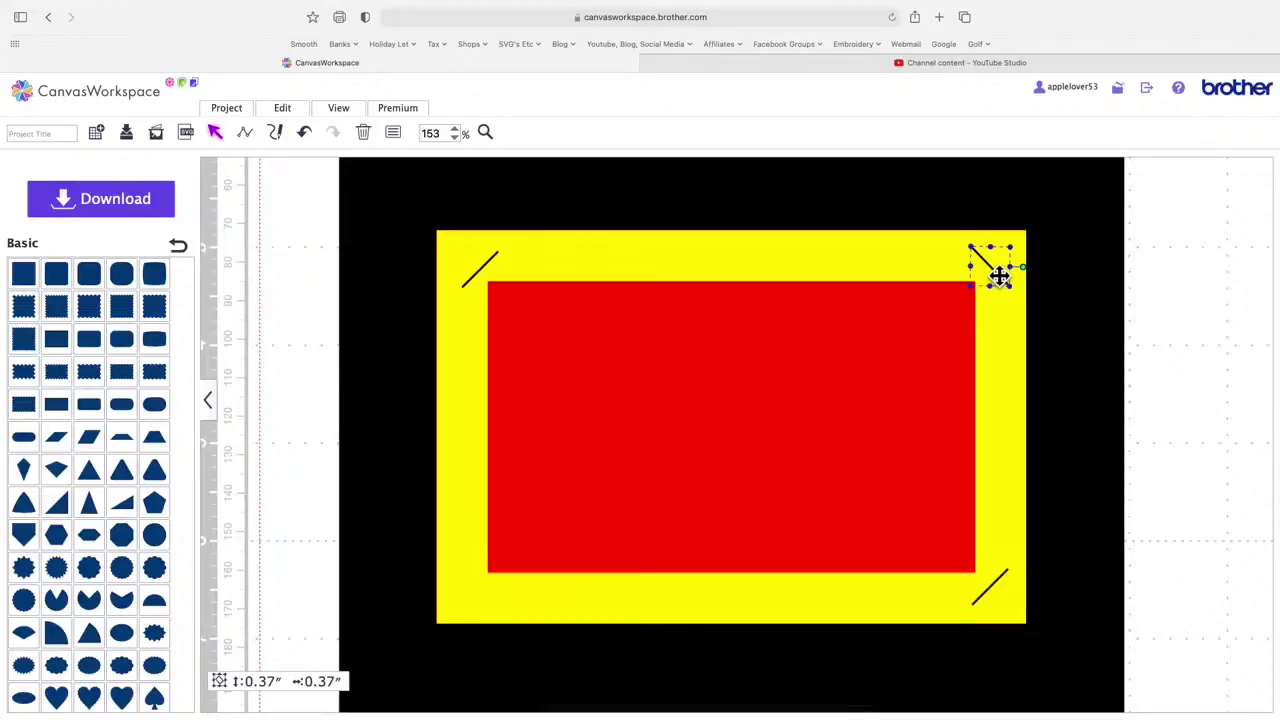
Step: Duplicate the upper-right diagonal line and place the copy across the yellow frame's lower-left corner
right_click(995, 271)
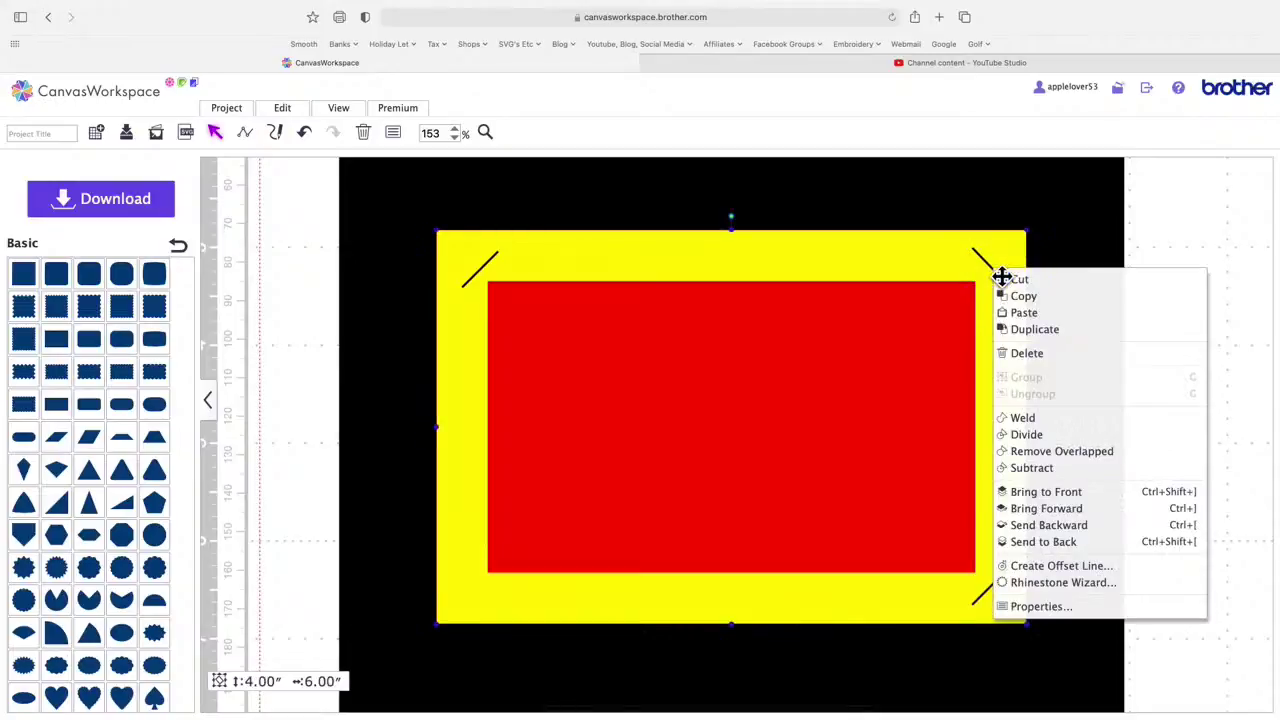
left_click(1147, 230)
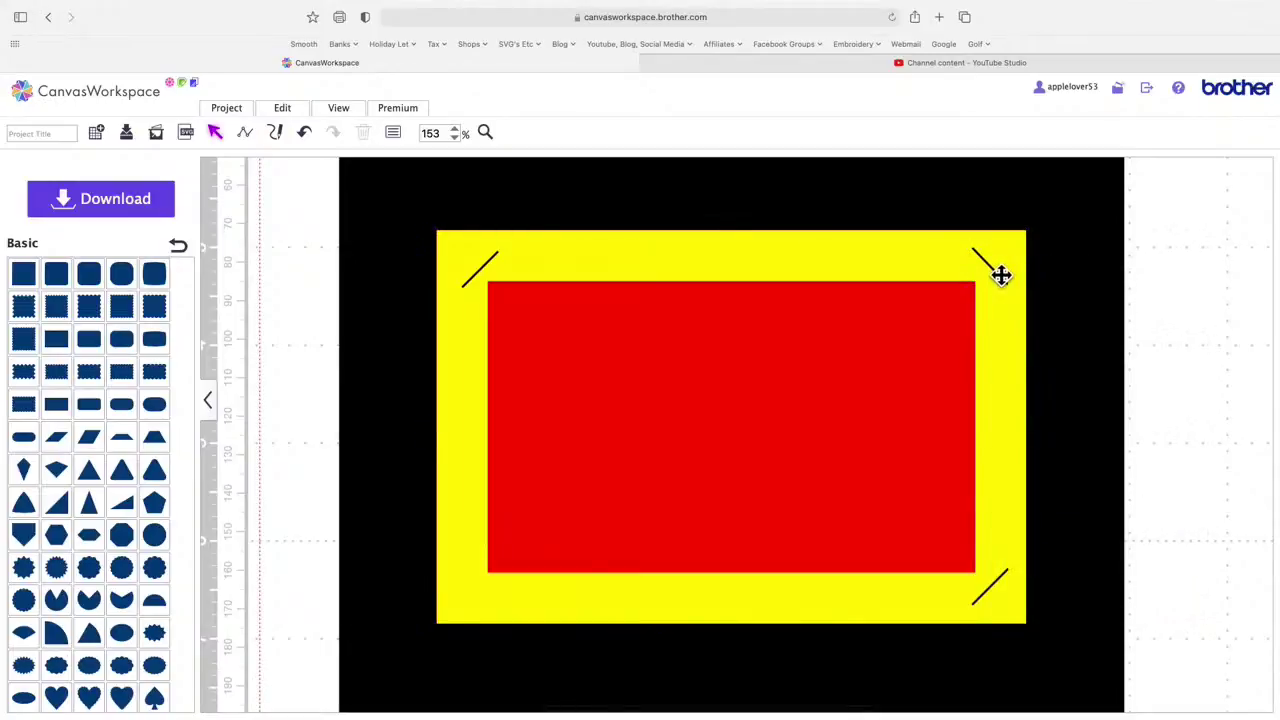
left_click(1000, 275)
left_click(1000, 275)
right_click(1000, 275)
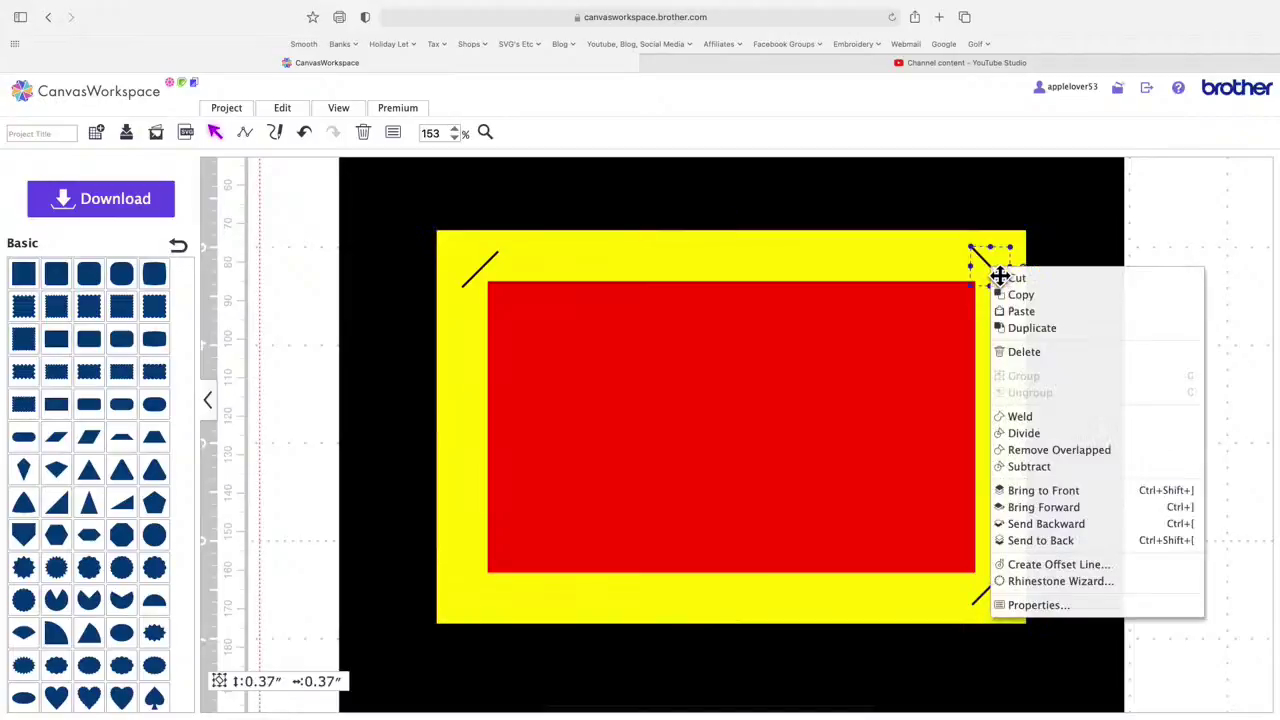
left_click(1050, 327)
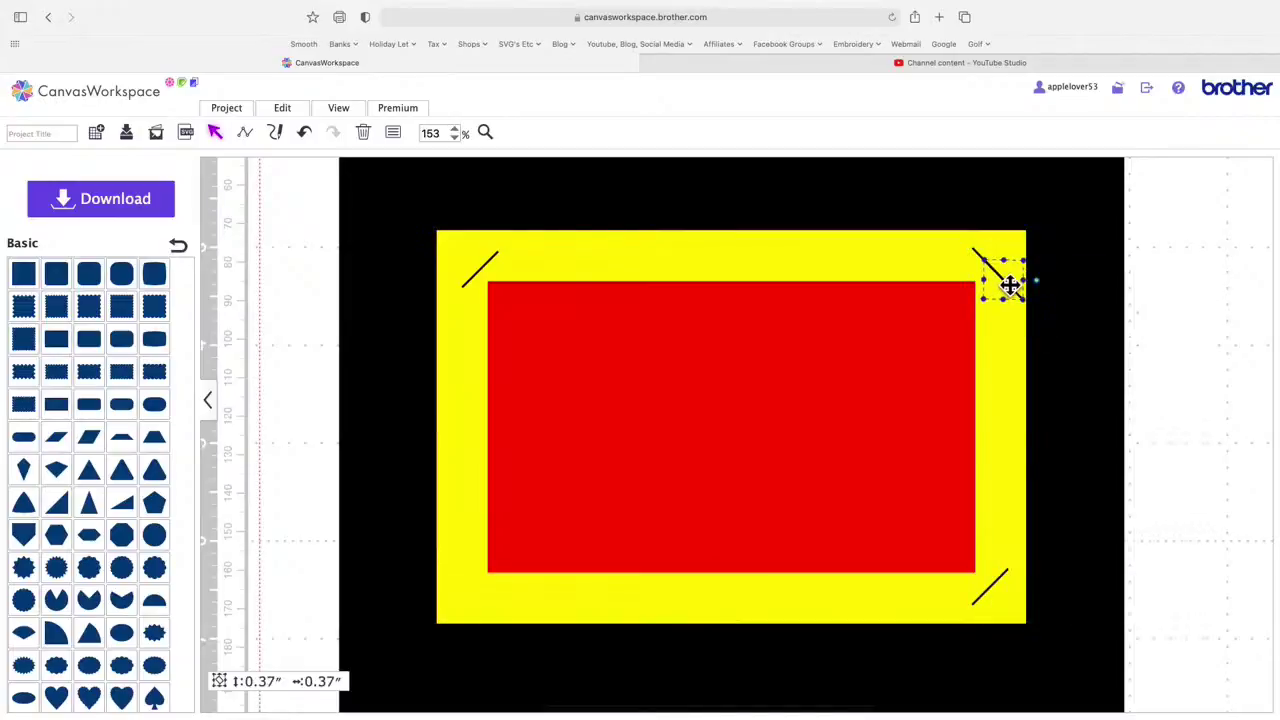
left_click_drag(1011, 286, 487, 590)
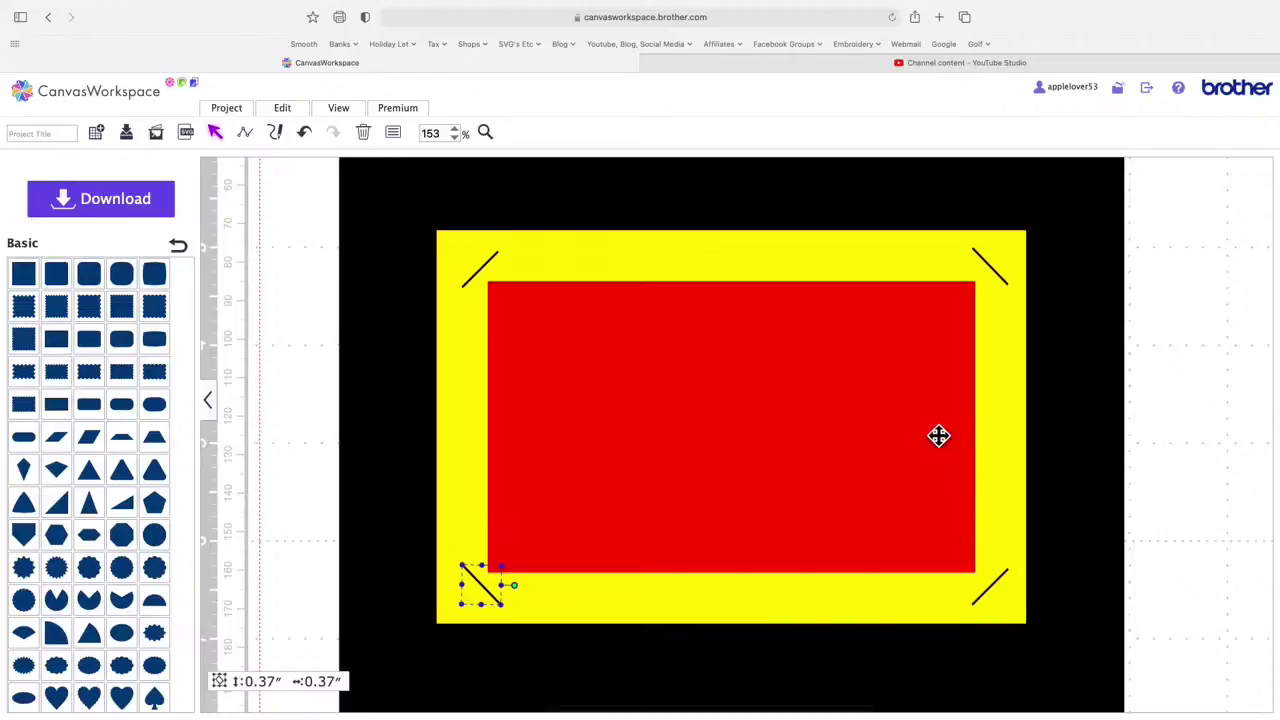
Step: Delete all four diagonal lines from the corners of the yellow frame
key("Delete")
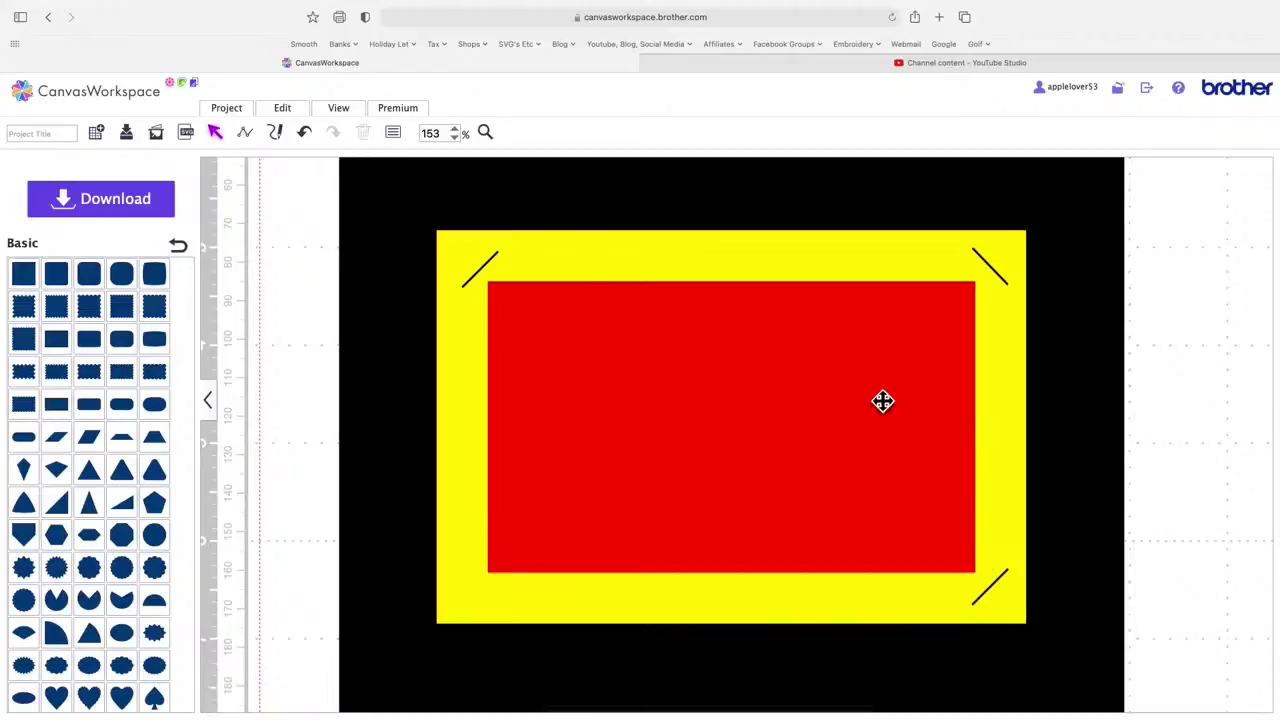
left_click(1005, 278)
double_click(1005, 278)
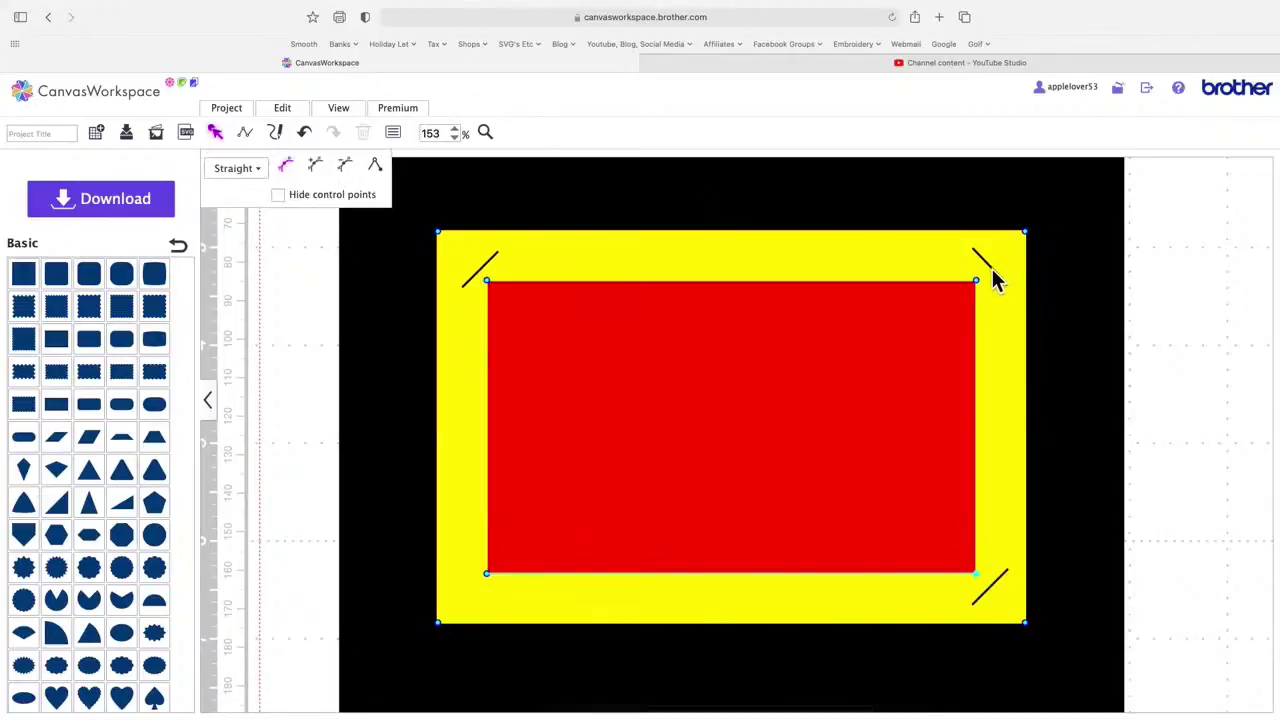
left_click(995, 278)
left_click(994, 266)
key("Delete")
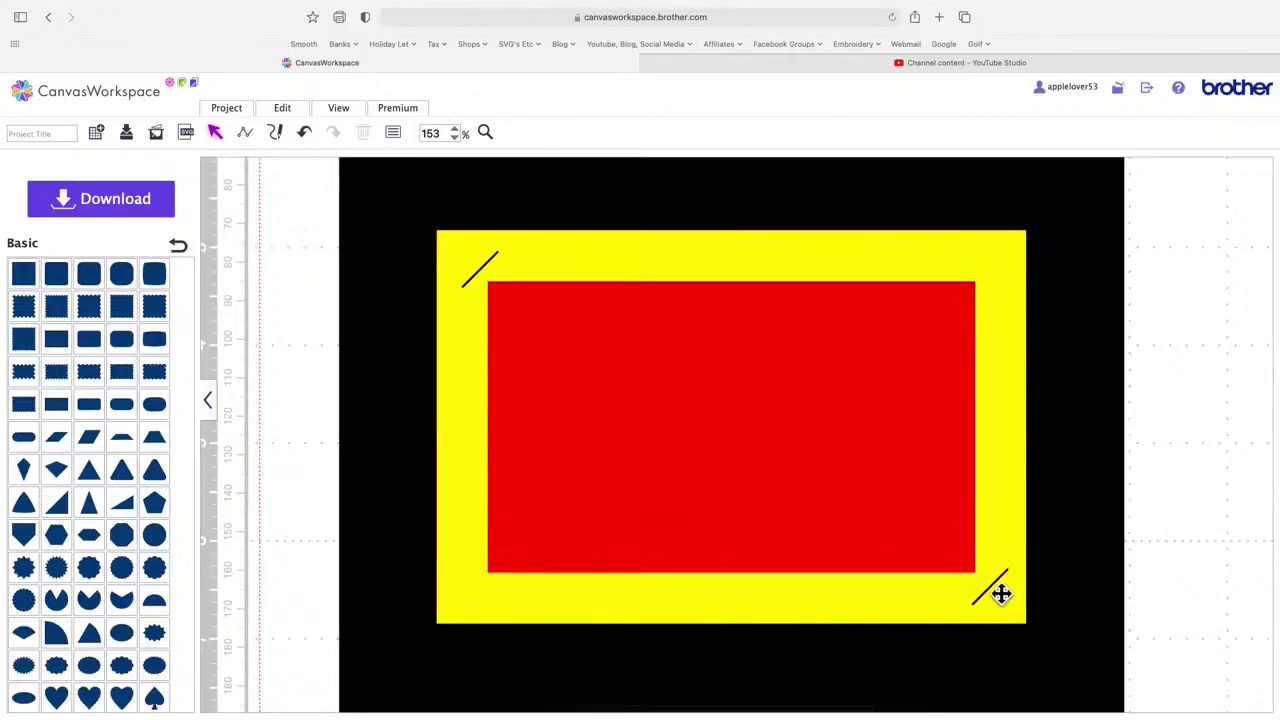
left_click(1001, 594)
key("Delete")
left_click(495, 274)
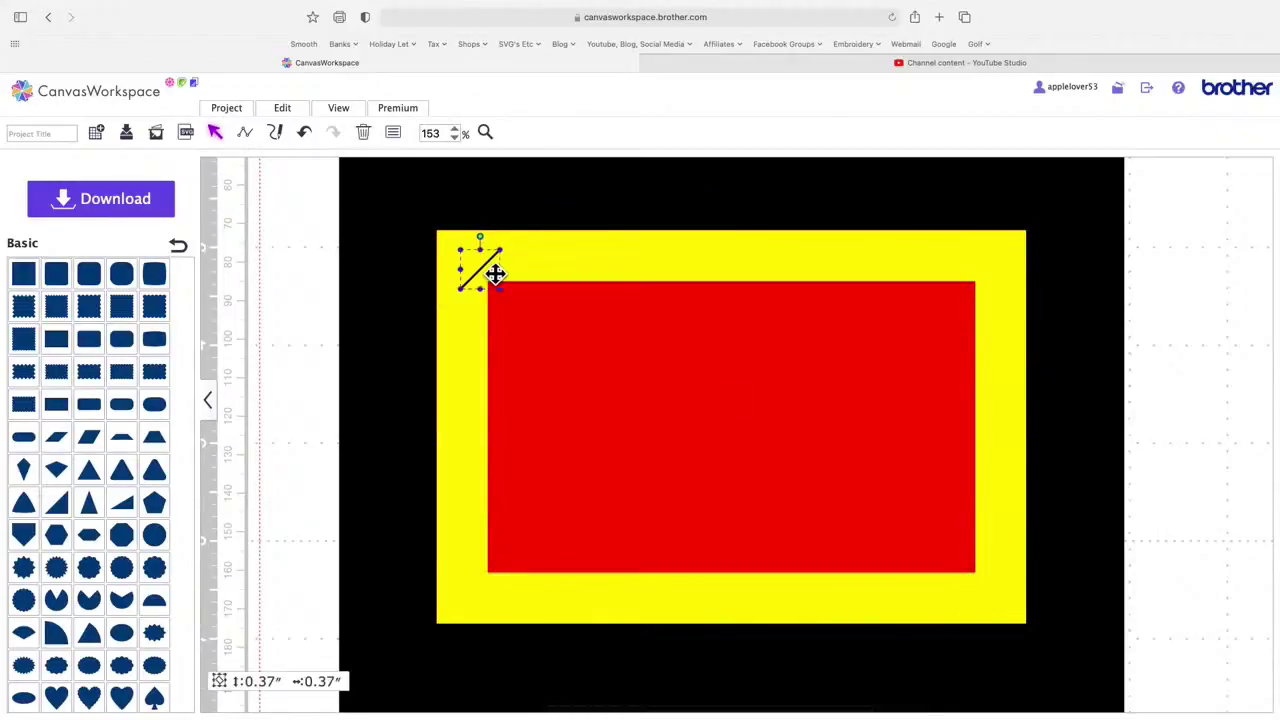
key("Delete")
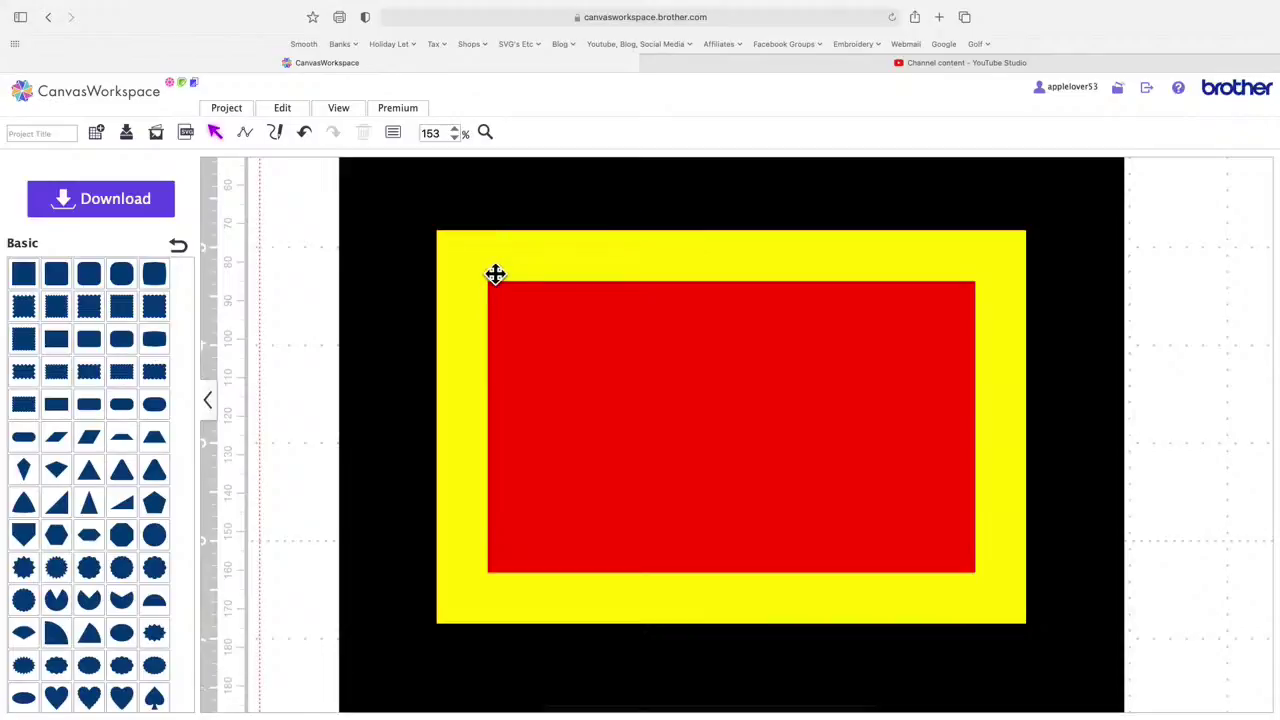
Step: Shift the yellow frame slightly down over the red rectangle and undo the move
left_click(705, 386)
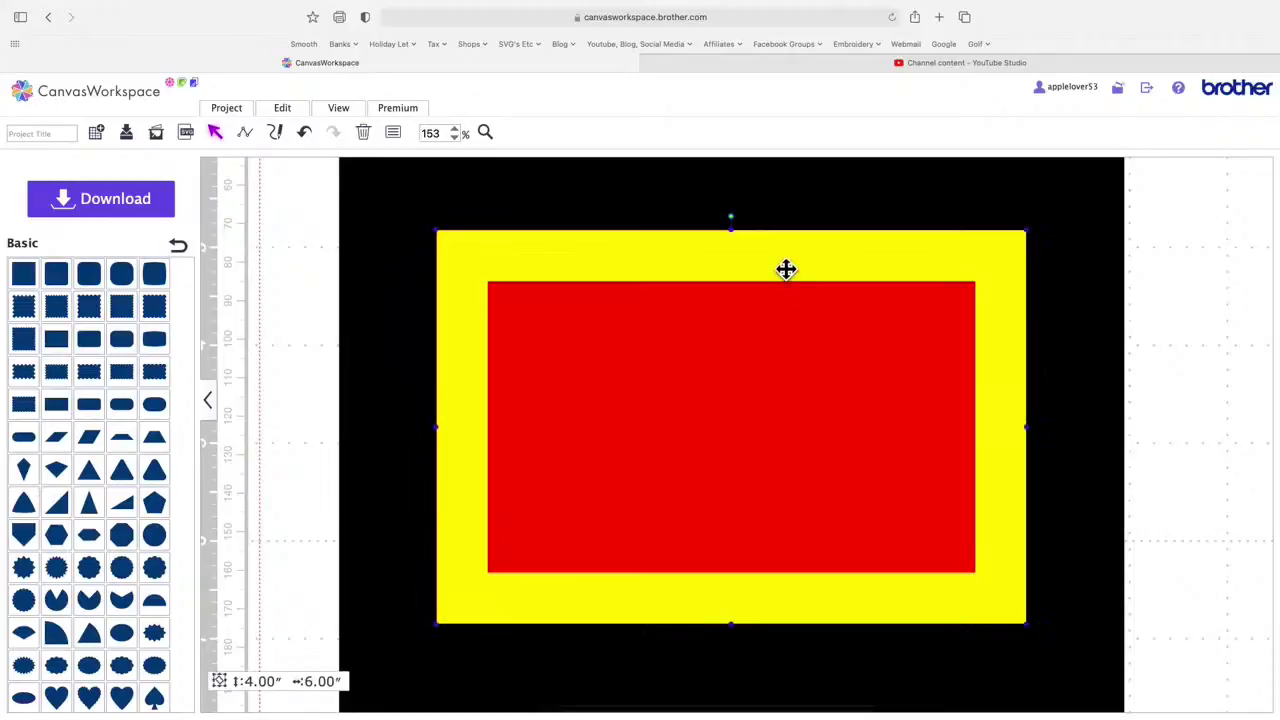
left_click_drag(839, 259, 842, 267)
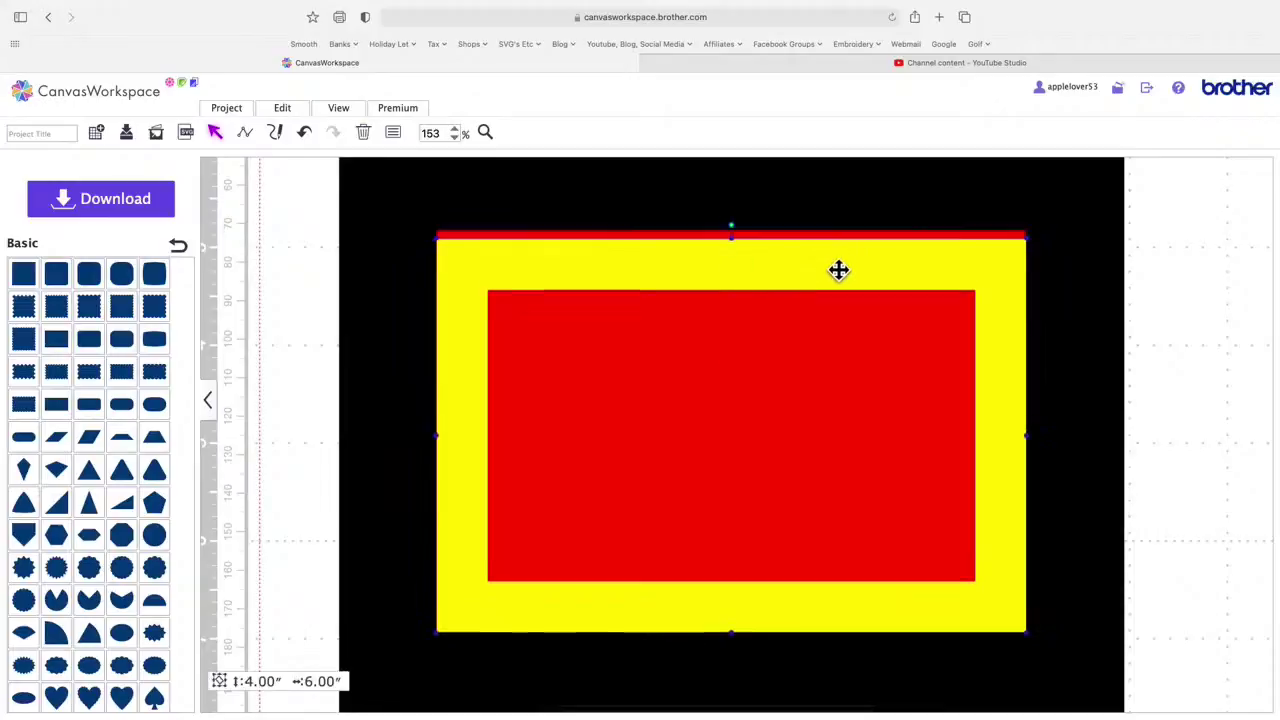
left_click(314, 141)
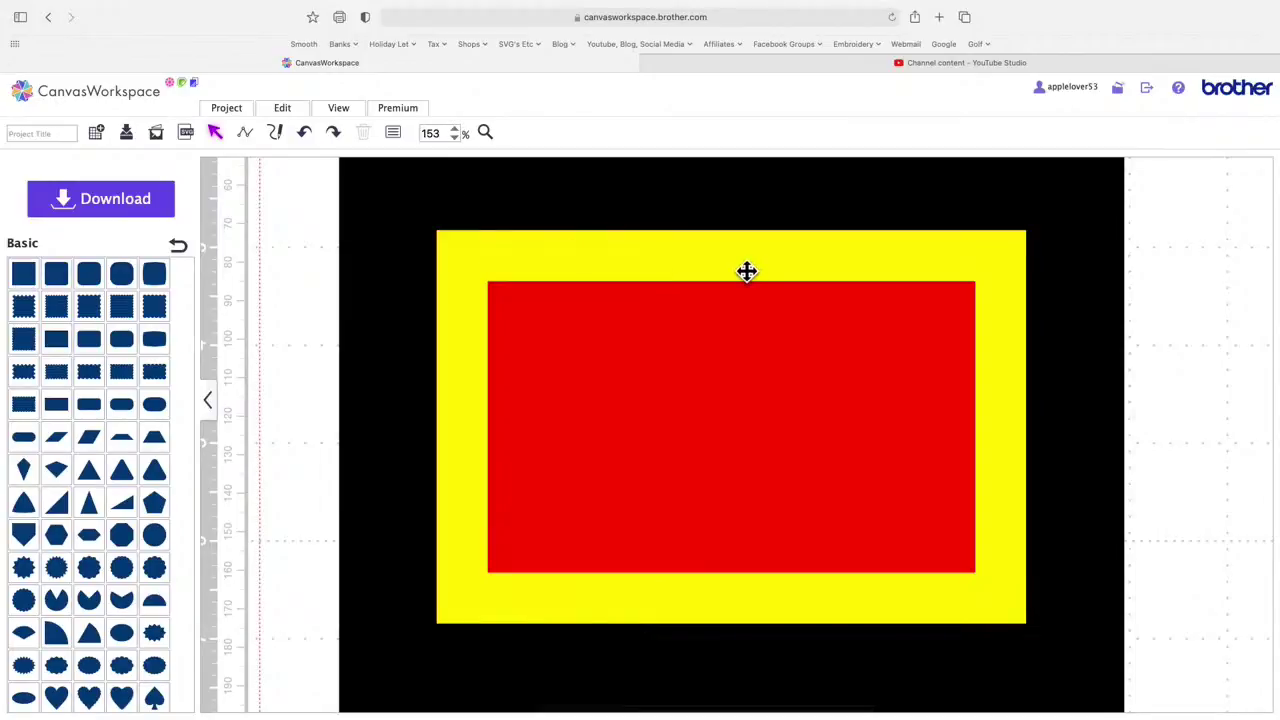
Step: Try to create an inward offset line from the yellow frame with 0.72-inch spacing and bevel corners, leaving the original as is
left_click(709, 266)
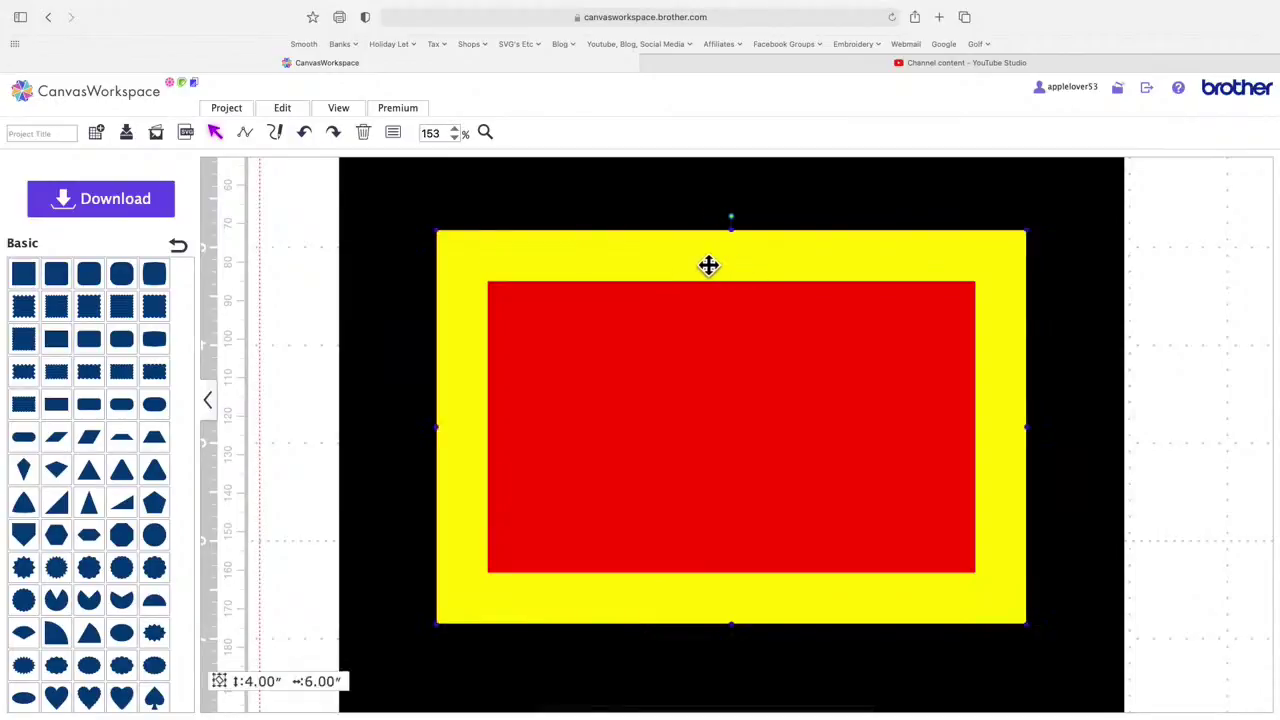
left_click(285, 108)
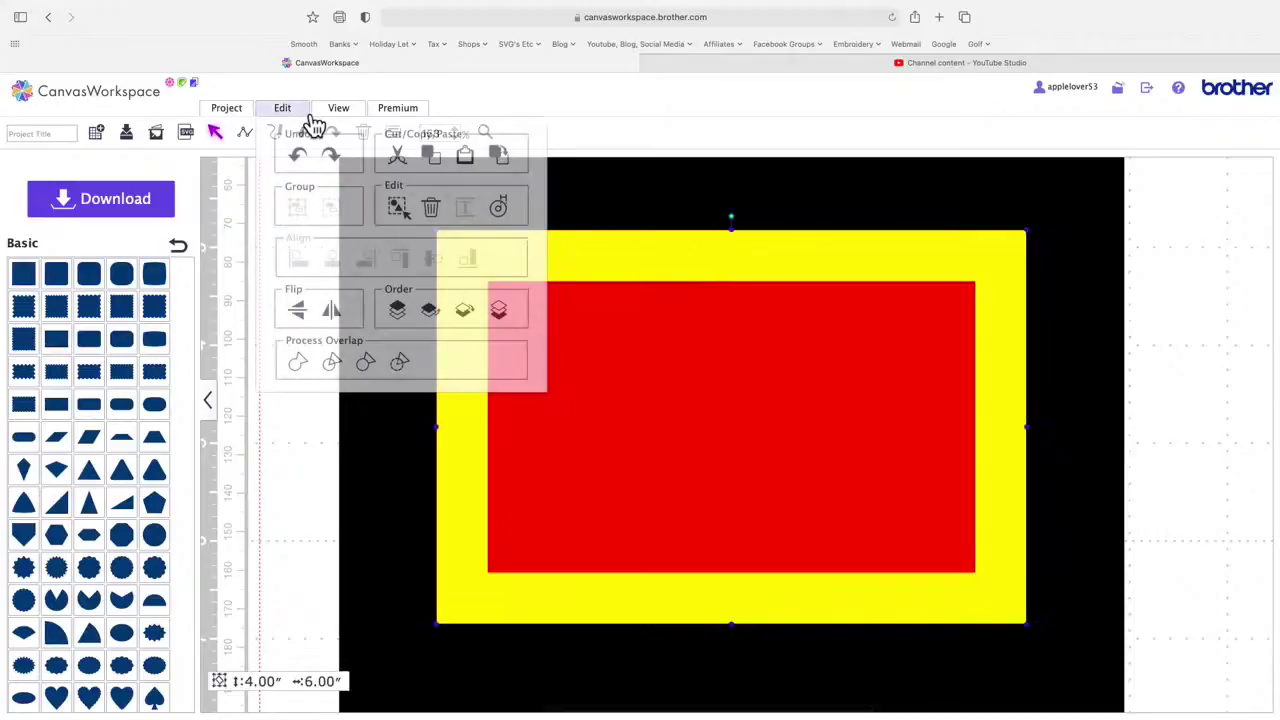
left_click(499, 208)
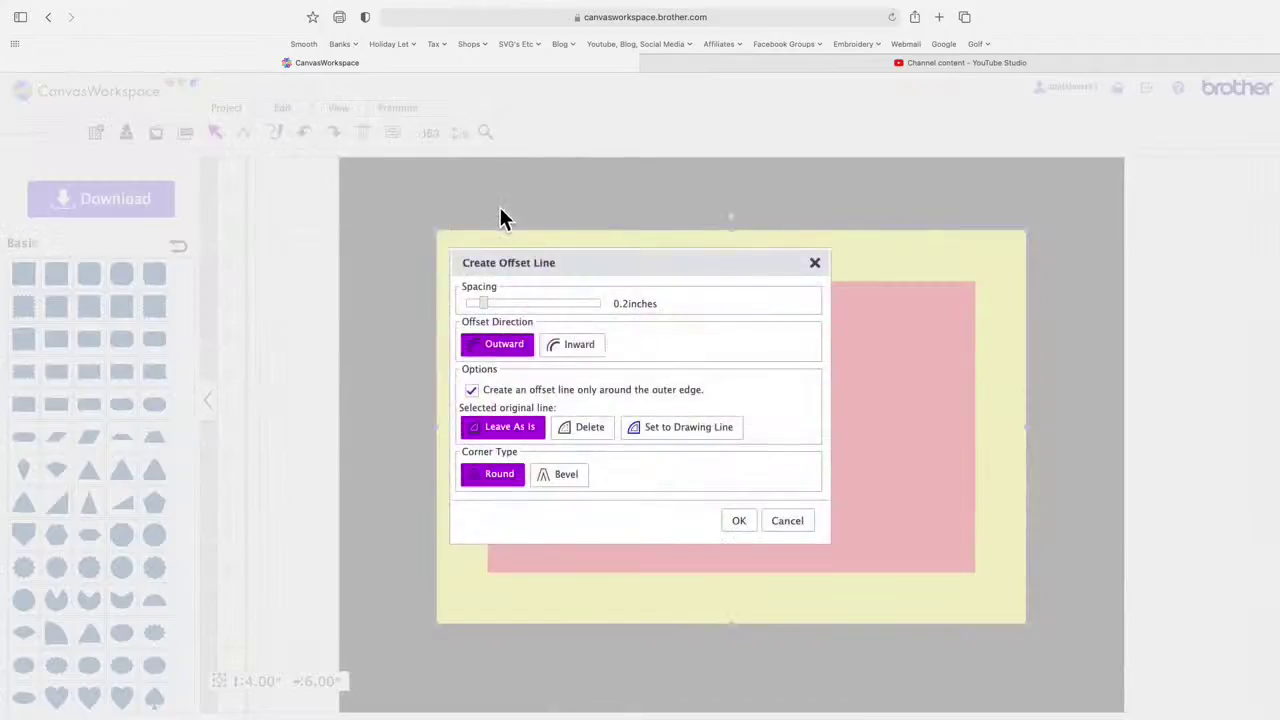
left_click(580, 350)
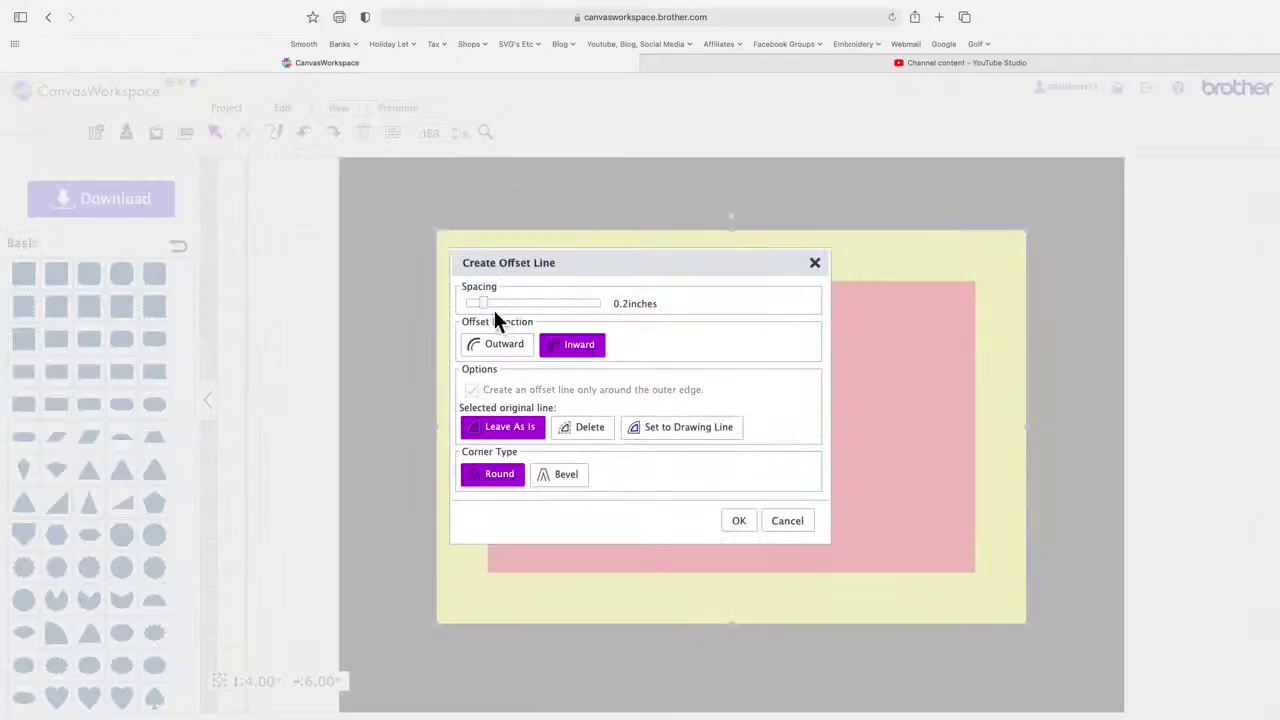
left_click_drag(487, 309, 538, 309)
left_click(566, 476)
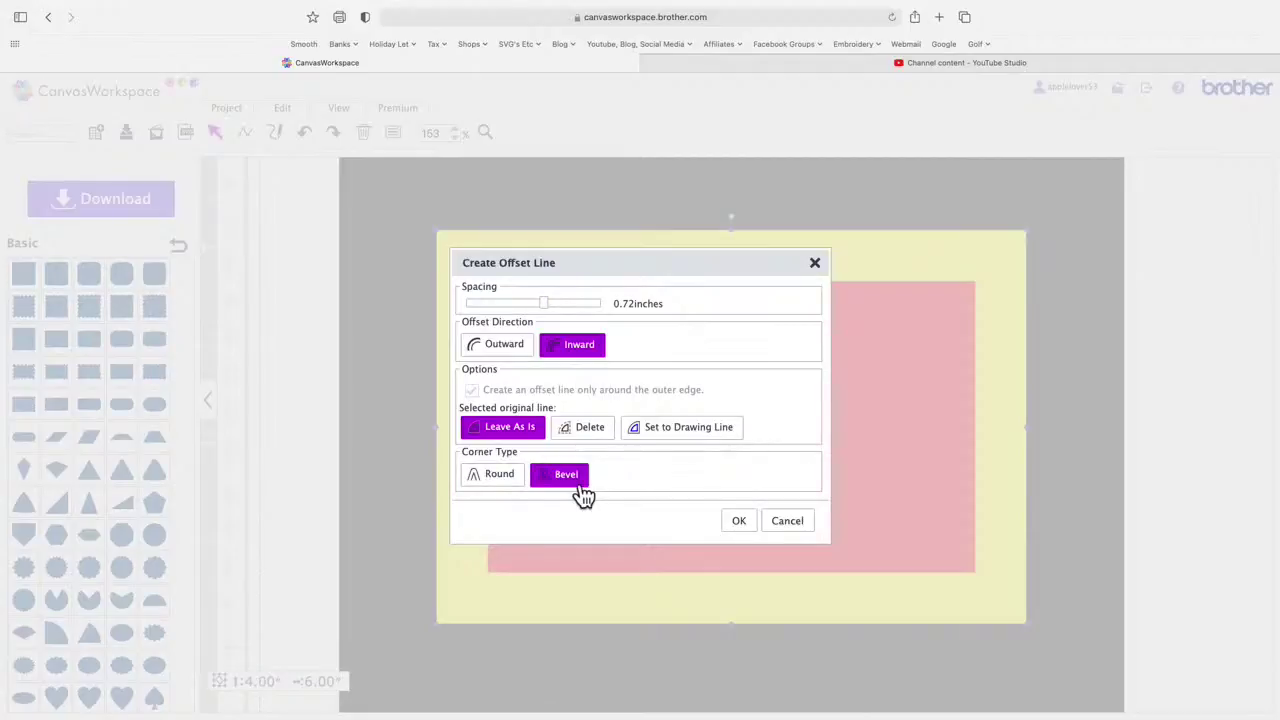
left_click(745, 522)
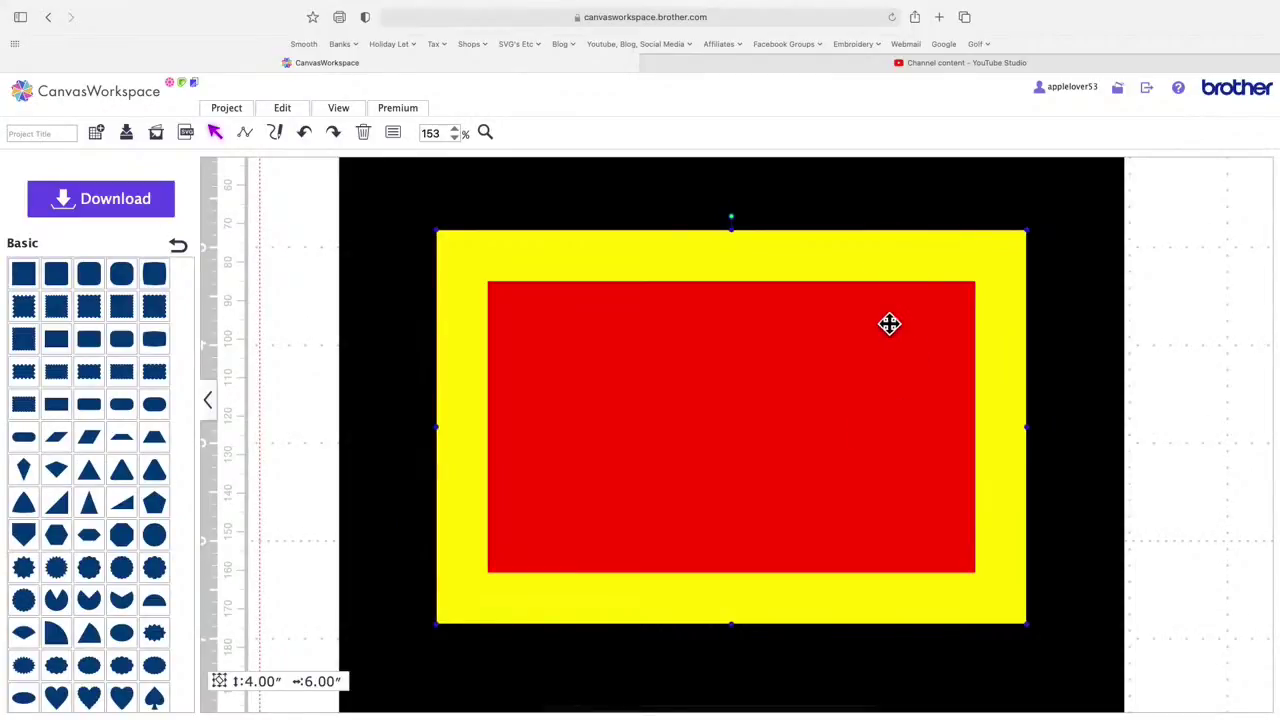
Step: Shift the yellow frame, red rectangle and black base aside to check beneath them, and undo the three moves
left_click_drag(886, 300, 801, 310)
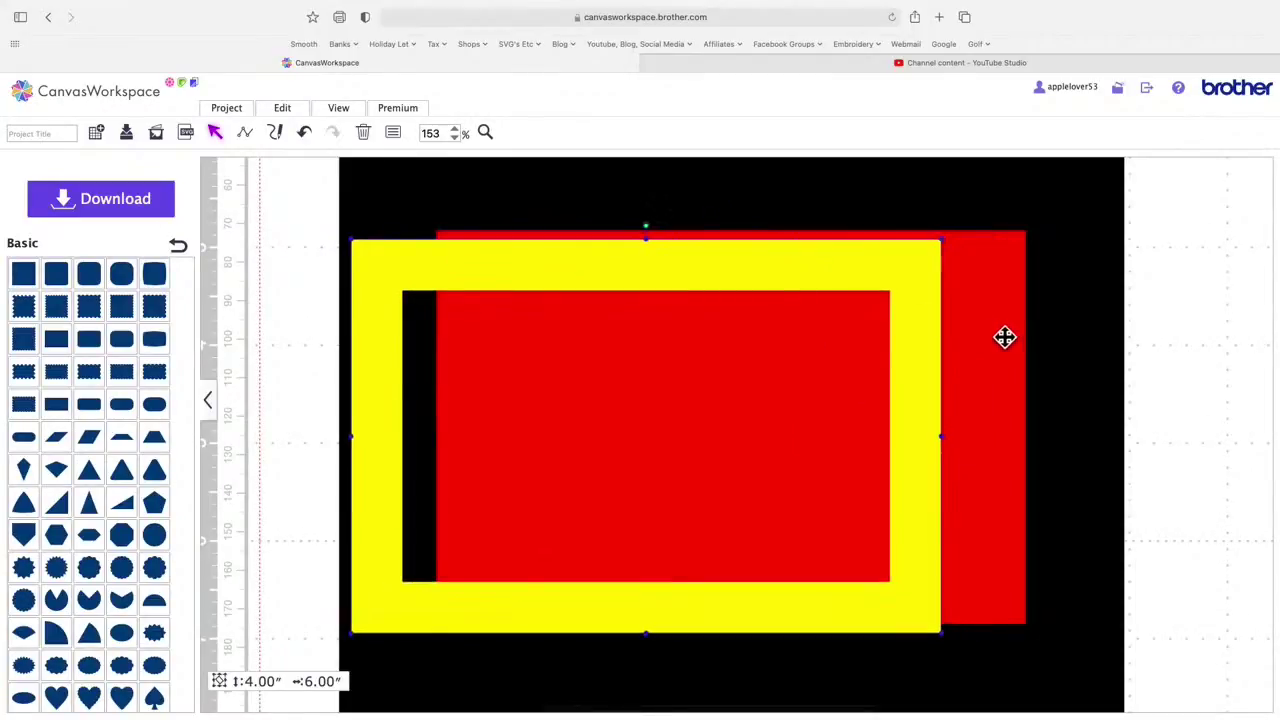
left_click_drag(1003, 337, 886, 352)
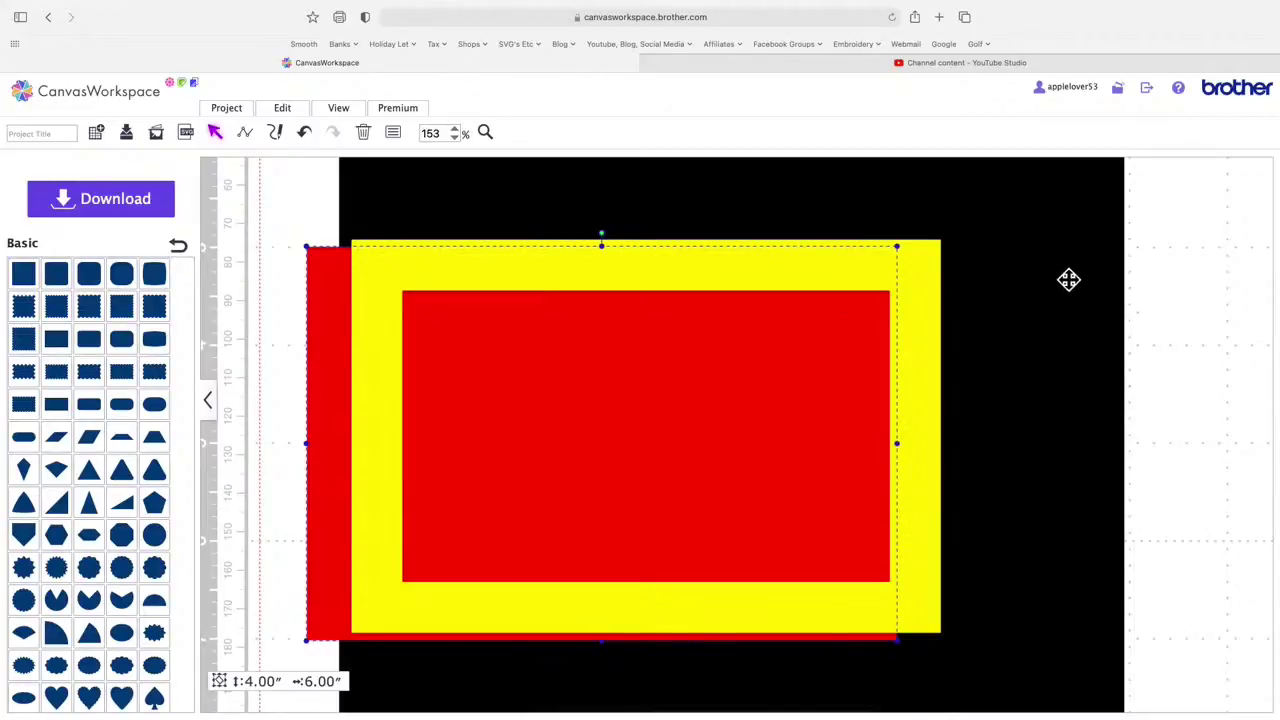
left_click_drag(1057, 337, 955, 345)
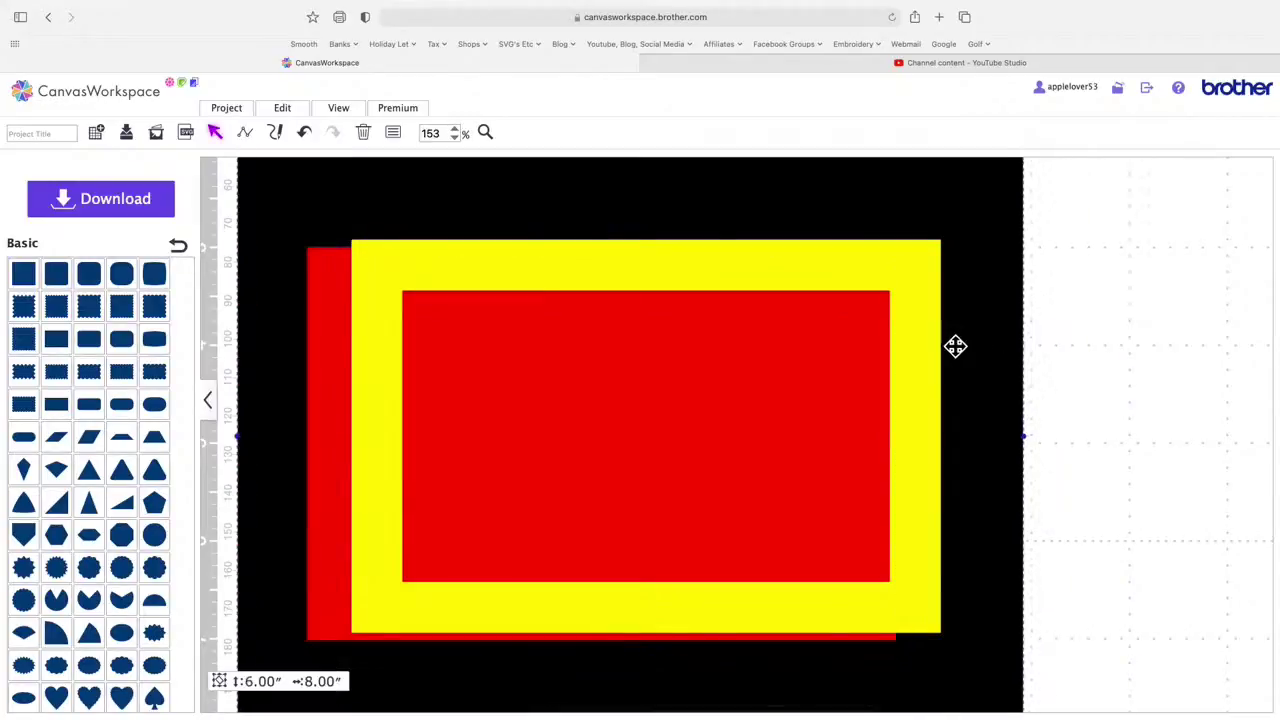
left_click(313, 144)
left_click(313, 144)
left_click(313, 144)
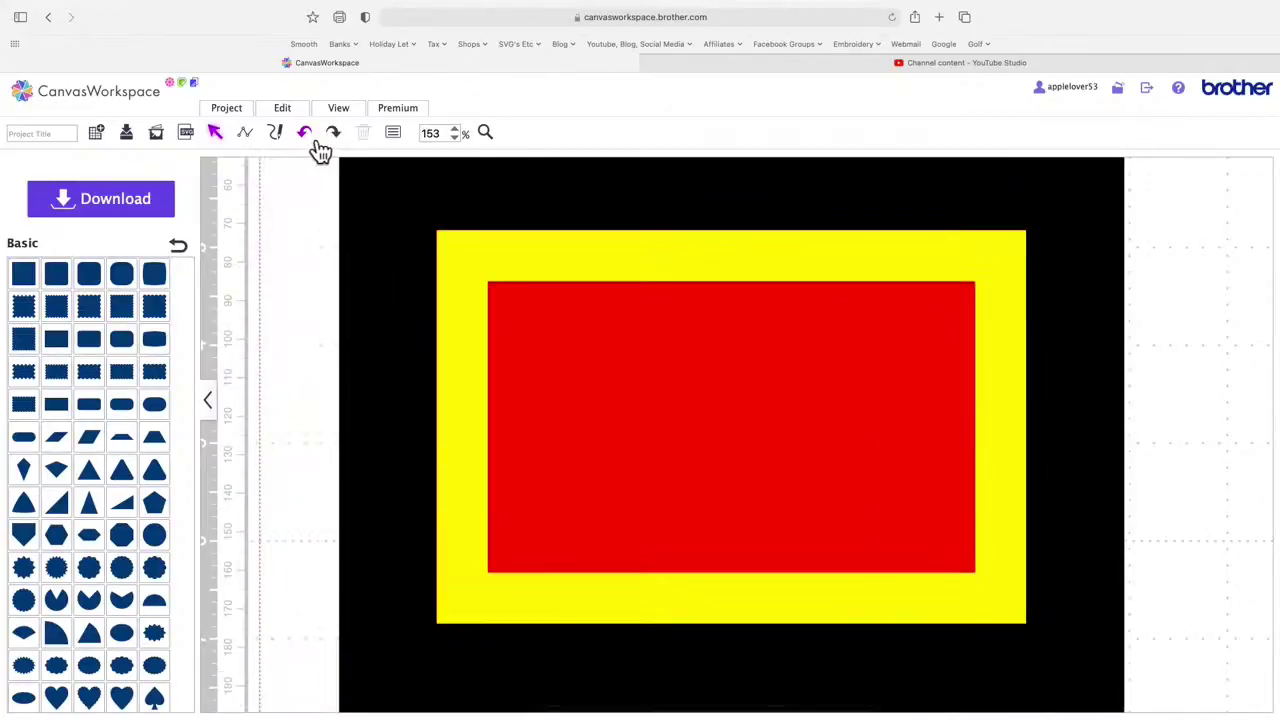
Step: Set the canvas zoom to 50% and move the yellow frame off the mat, to the right of the black base
left_click(628, 269)
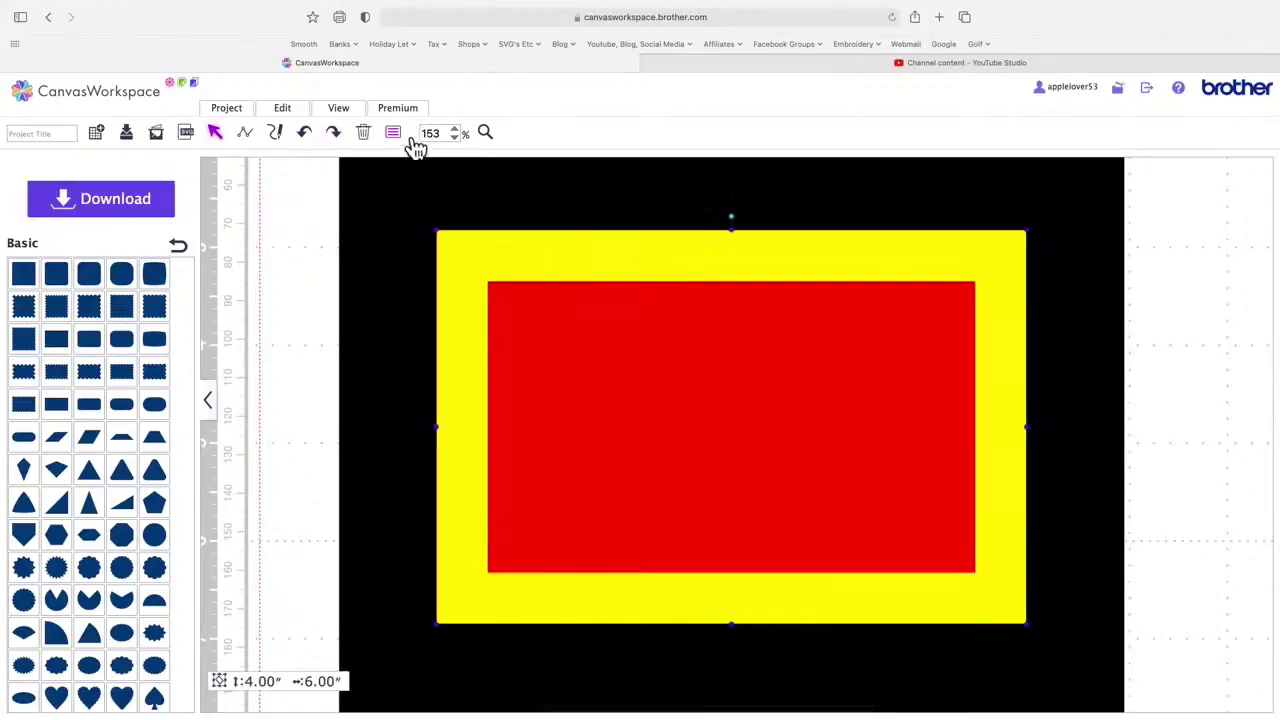
left_click(447, 138)
type("50")
key("Return")
left_click(922, 414)
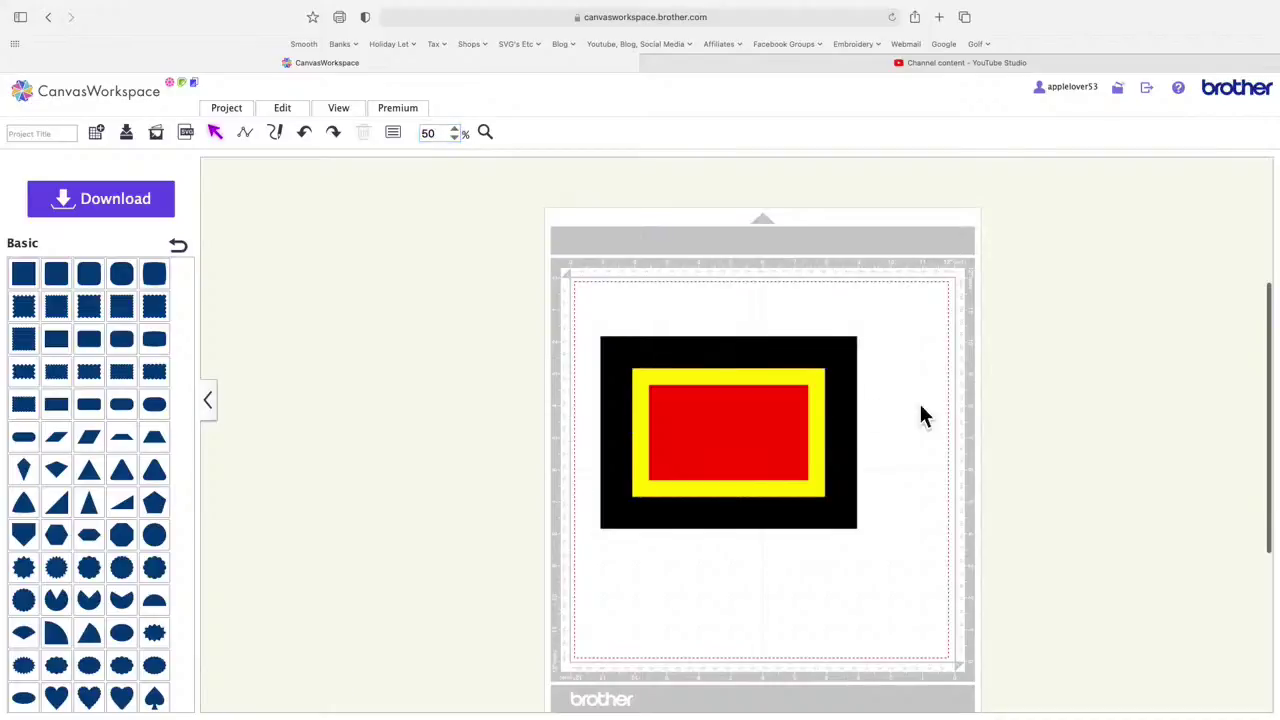
left_click(811, 389)
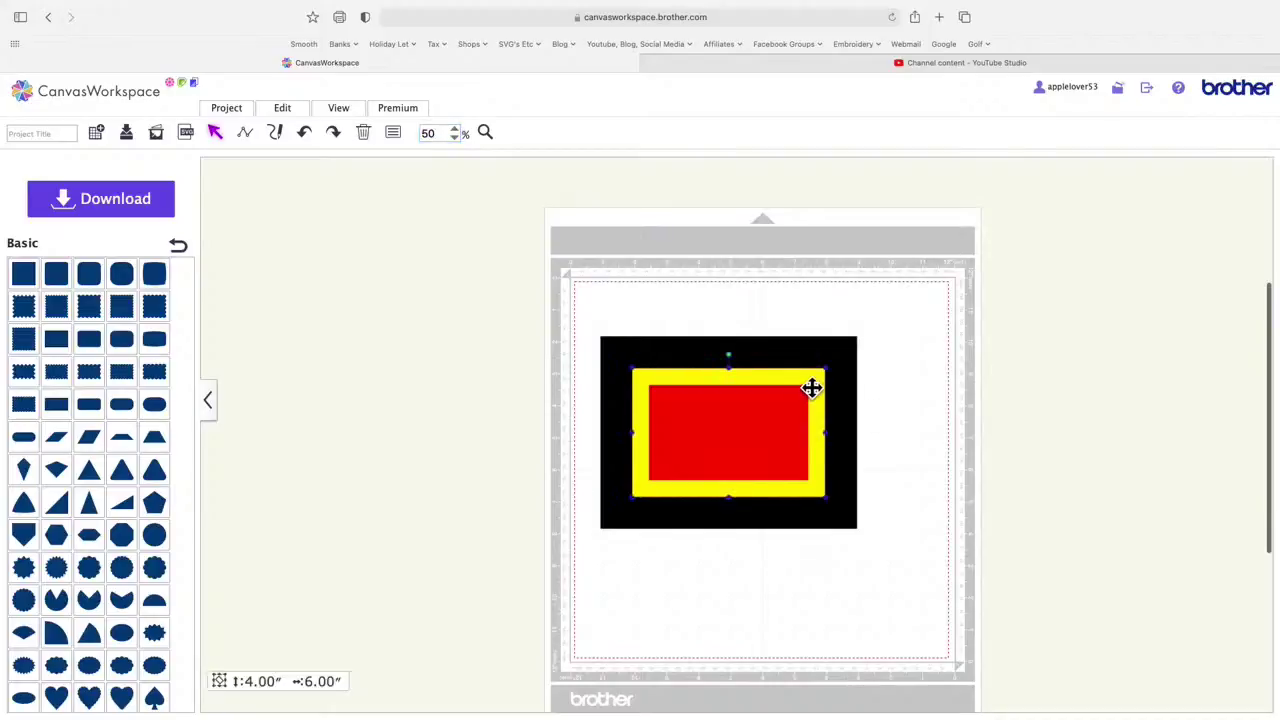
left_click_drag(817, 389, 1160, 369)
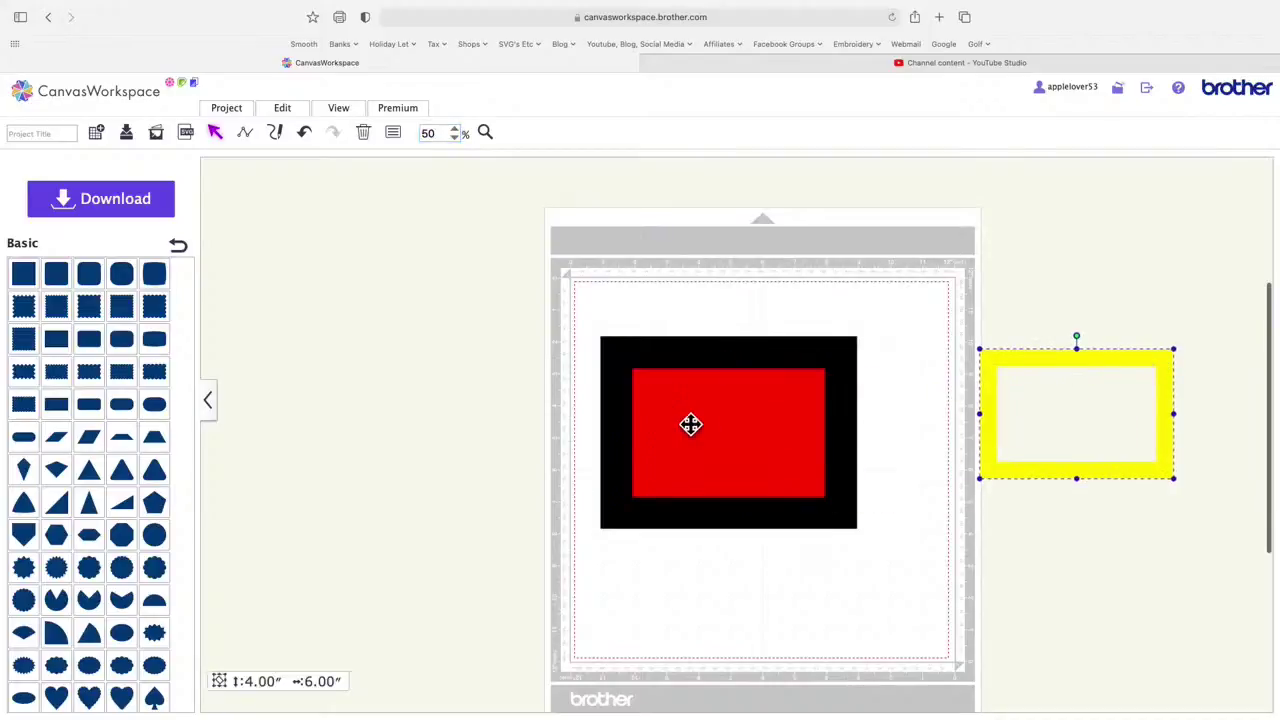
Step: Try to create an inward, bevel-cornered offset line from the separated yellow frame with 0.48-inch spacing
left_click(284, 110)
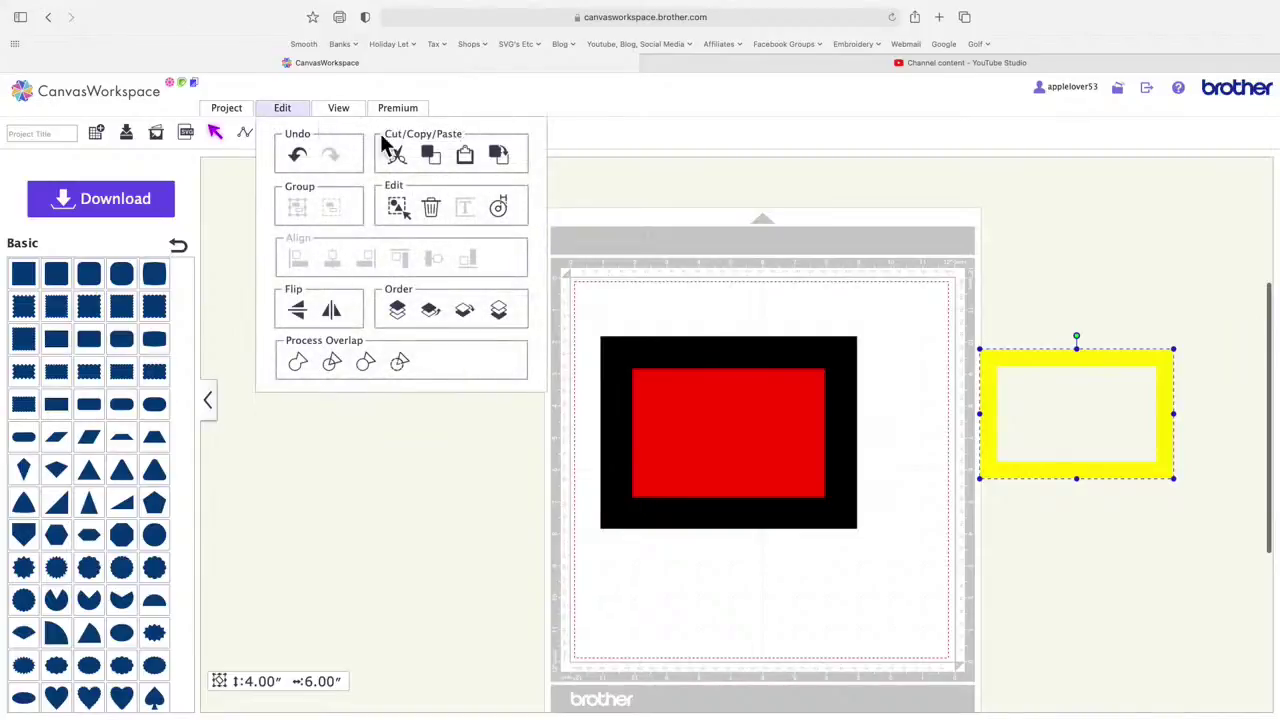
left_click(1094, 312)
left_click(1087, 362)
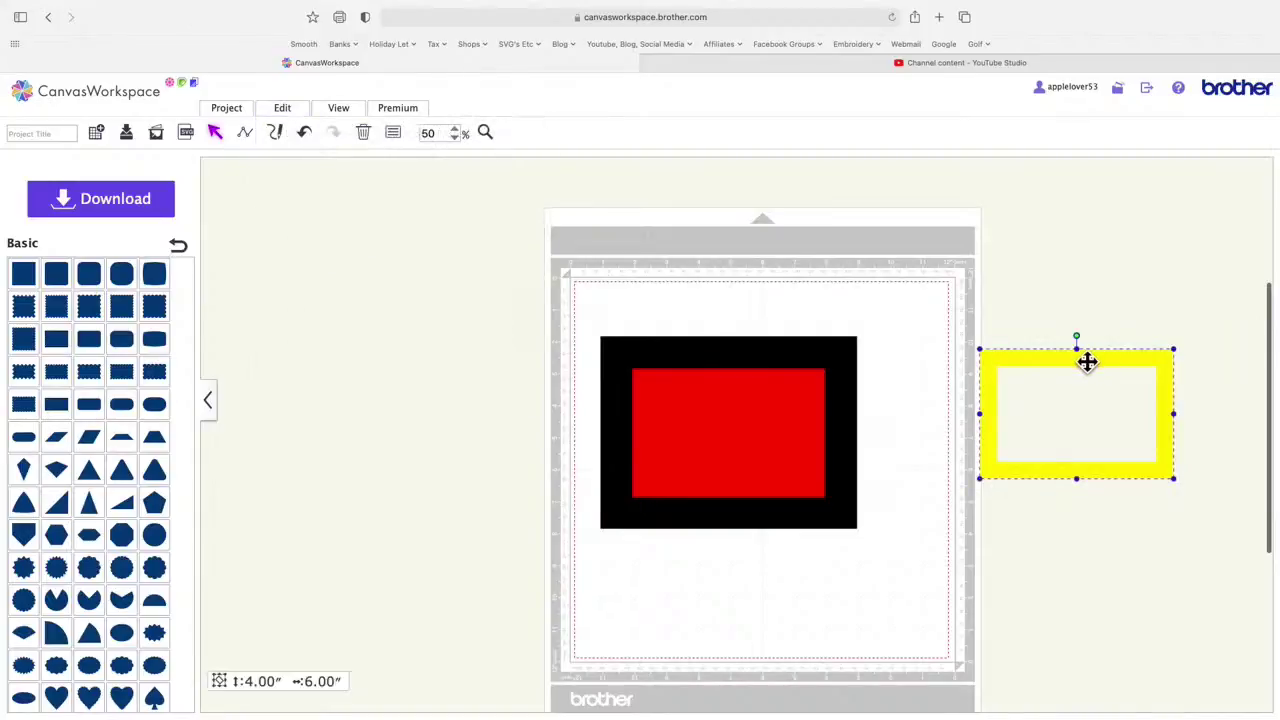
right_click(1087, 362)
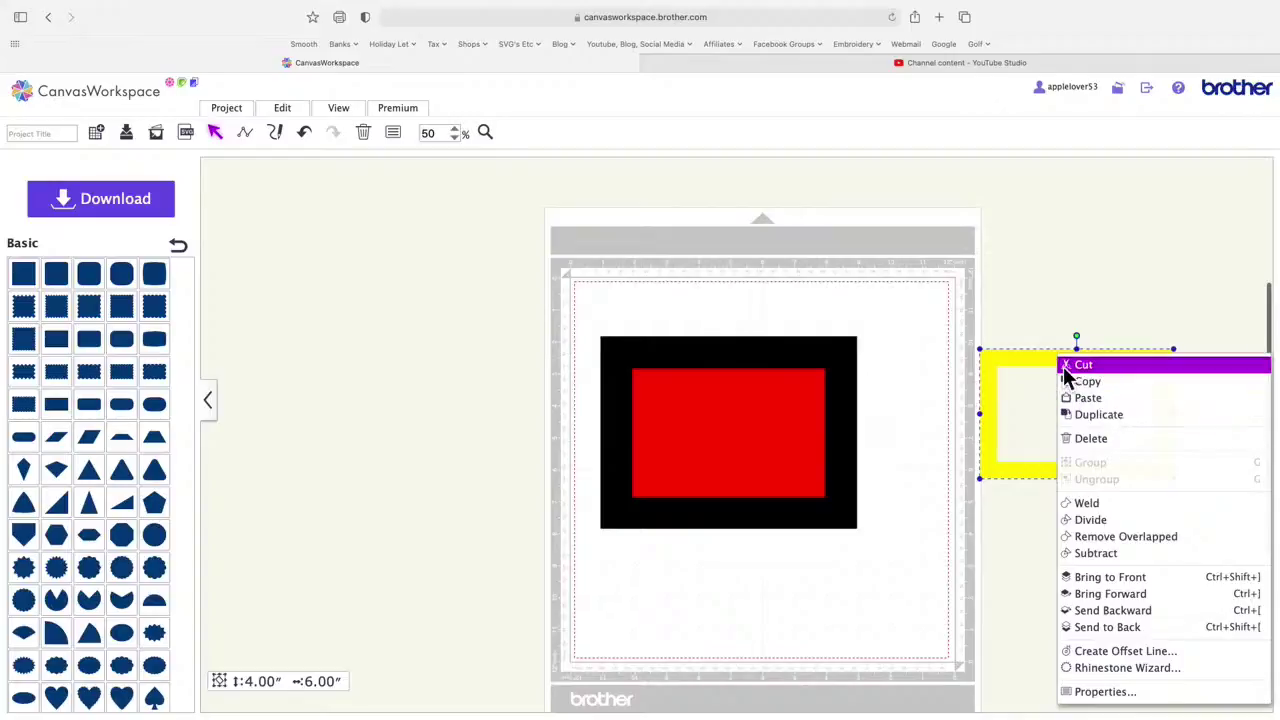
left_click(1123, 309)
left_click(1105, 362)
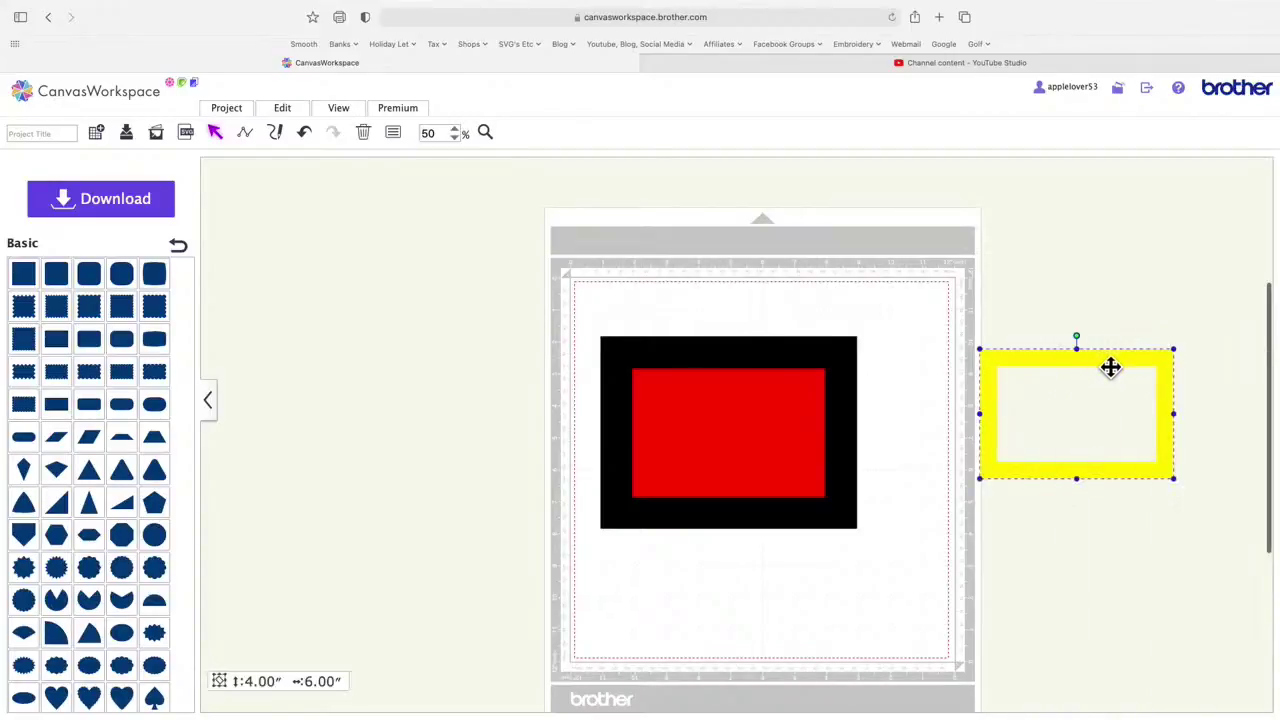
left_click(290, 119)
left_click(500, 208)
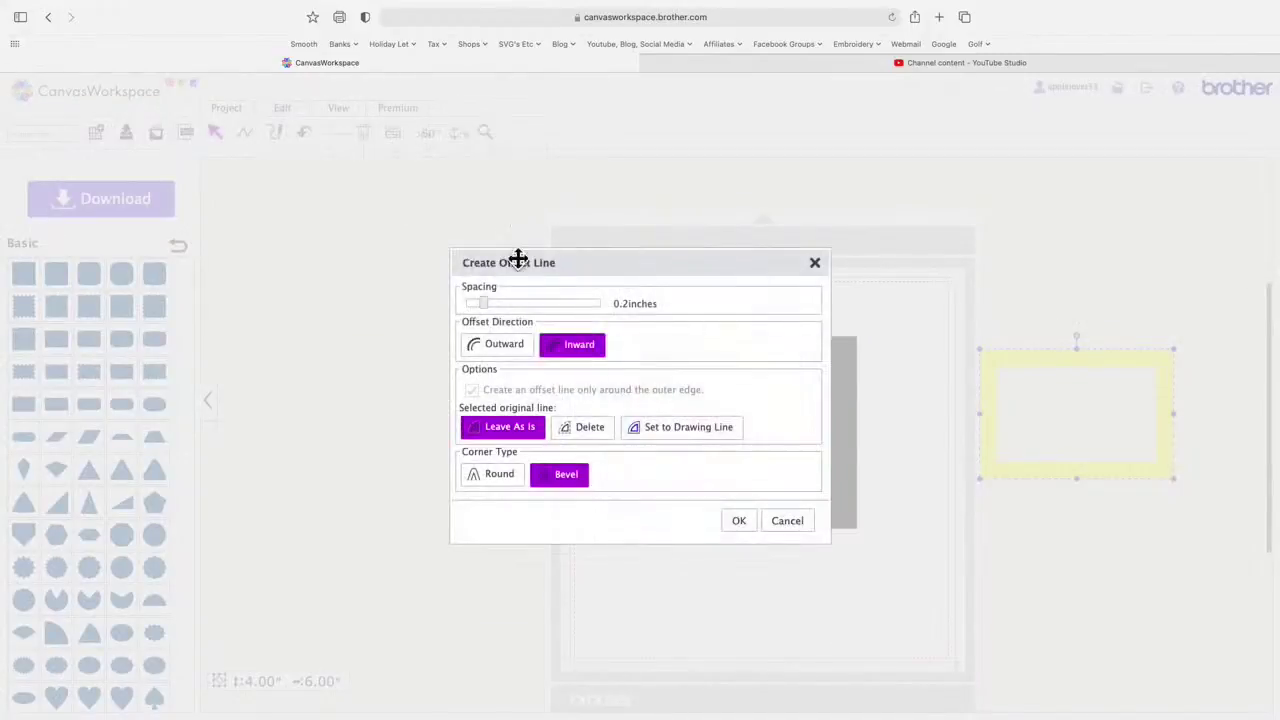
left_click_drag(489, 313, 524, 316)
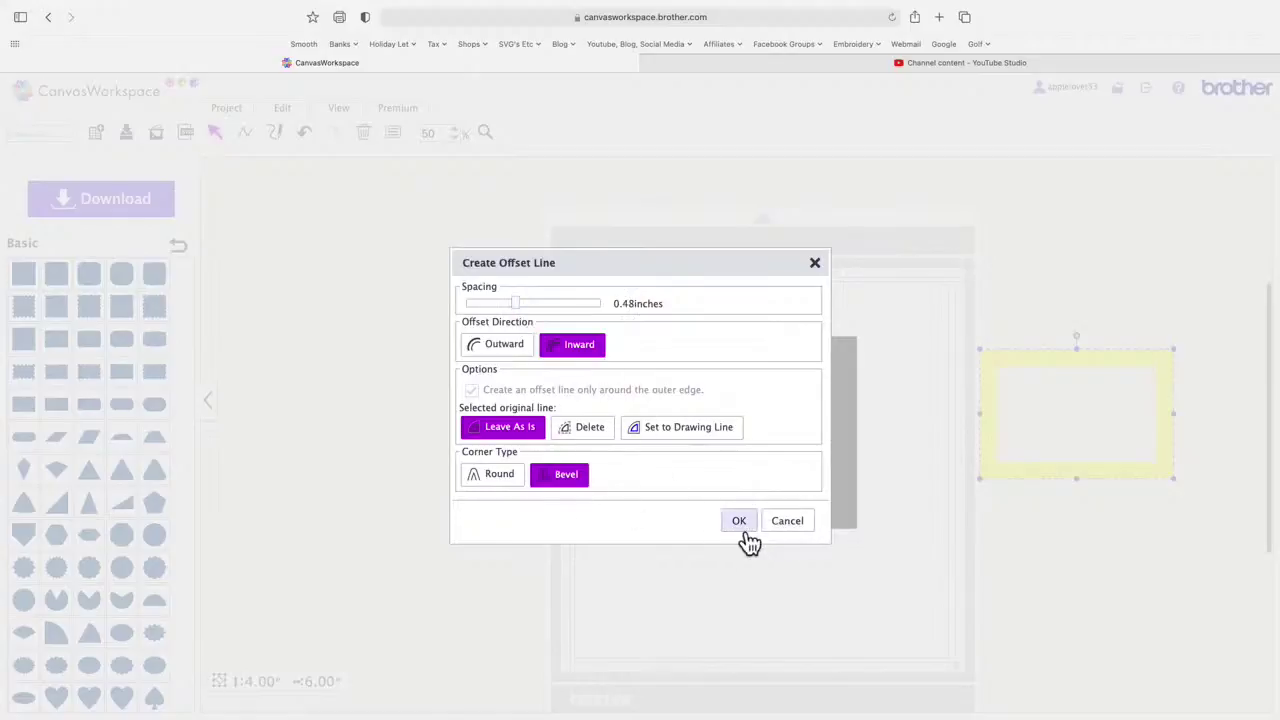
left_click(740, 530)
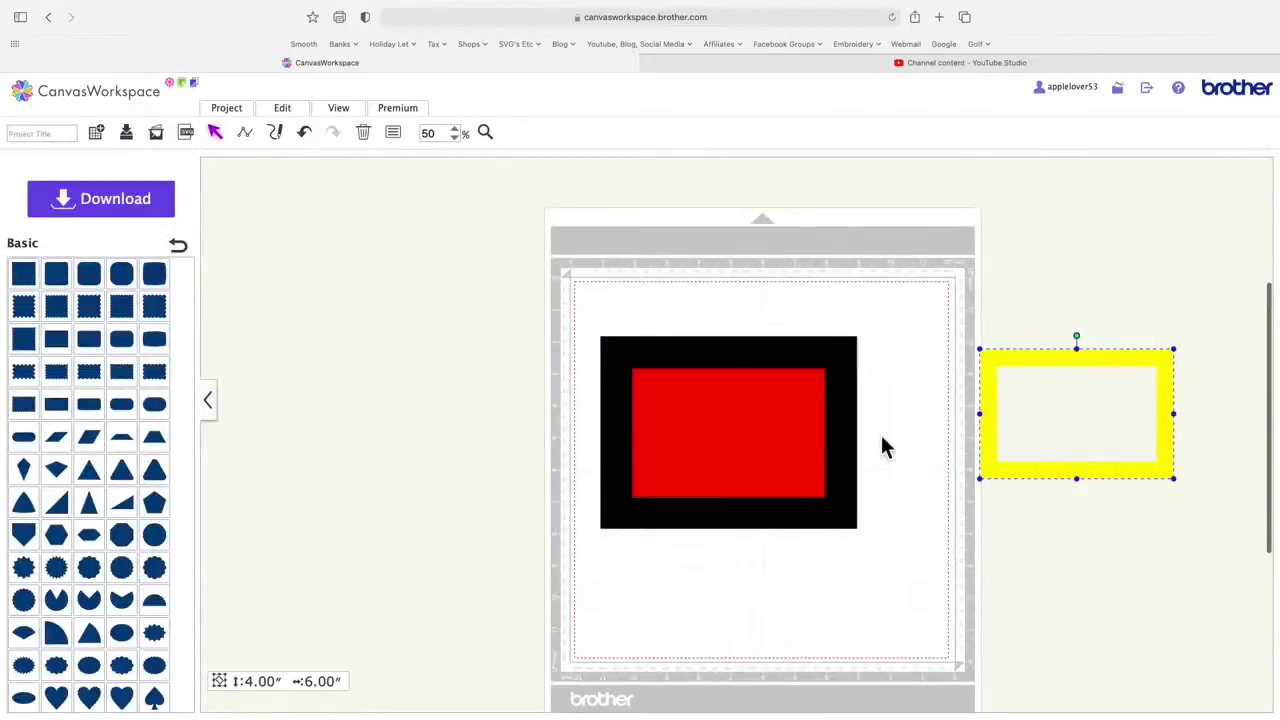
Step: Move the yellow frame slightly lower, shift the red and black rectangles aside, and undo the shifts of those two rectangles
left_click_drag(1034, 385, 1017, 473)
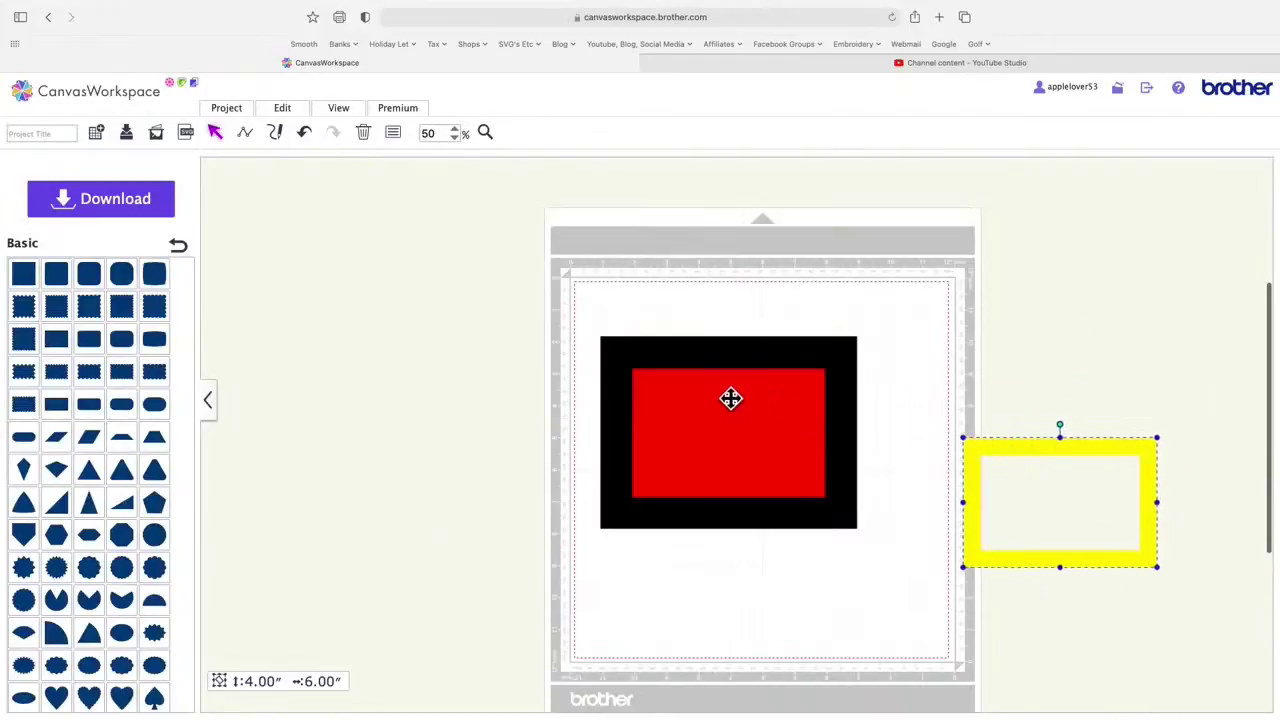
scroll(735, 377, "down", 3)
scroll(729, 380, "up", 2)
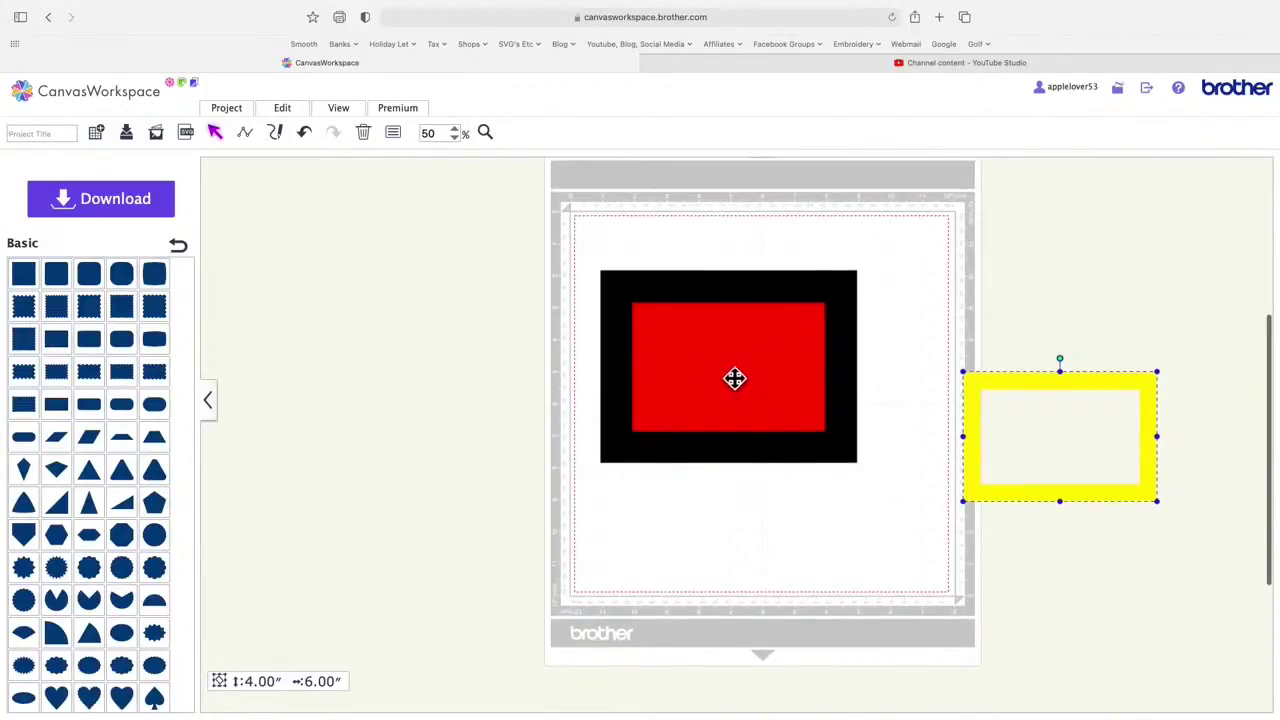
left_click_drag(734, 380, 614, 454)
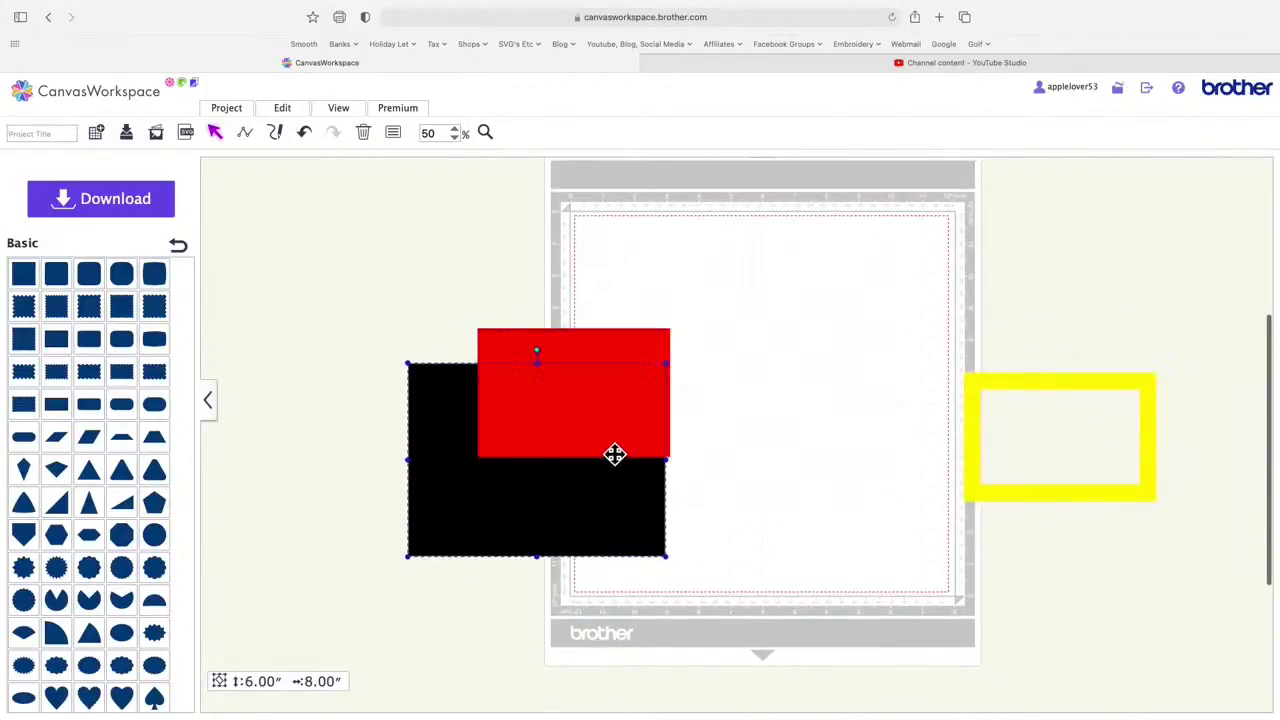
left_click(306, 134)
left_click(309, 137)
Step: Left of the mat, create an inward bevel offset of the yellow frame and place the 3.52 by 5.52 inch shape below it
left_click_drag(1083, 380, 394, 331)
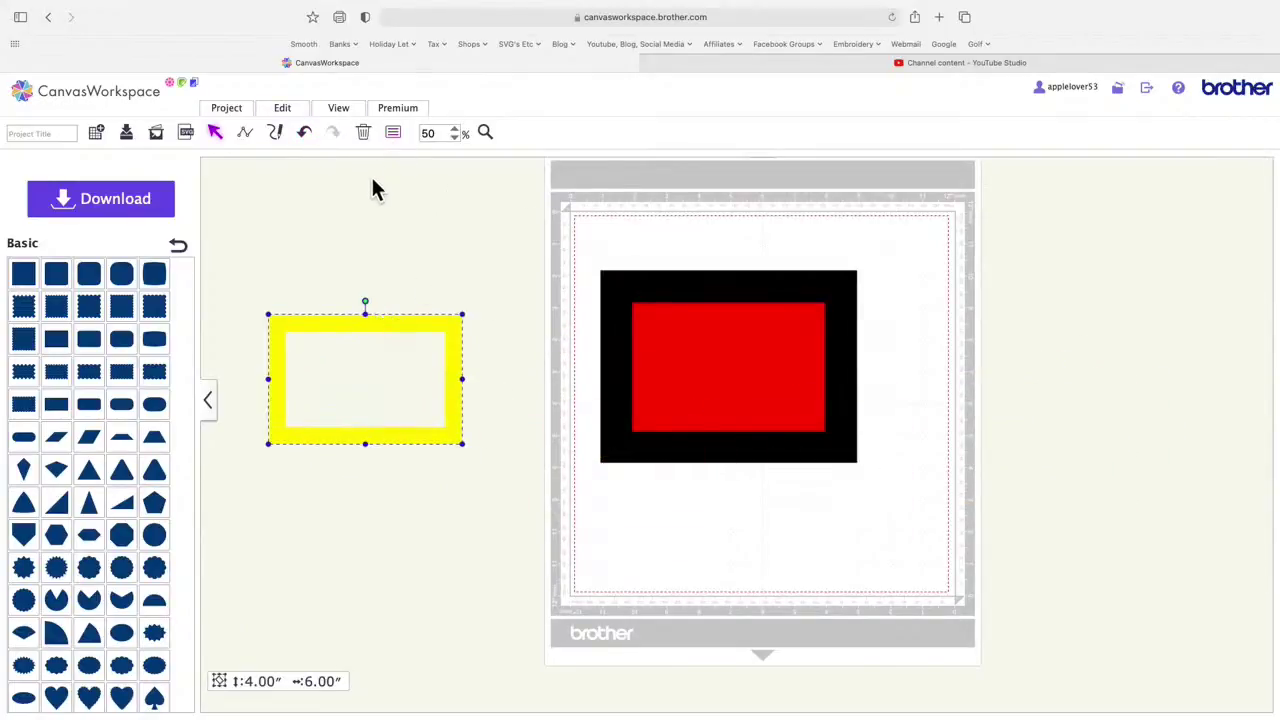
left_click(283, 110)
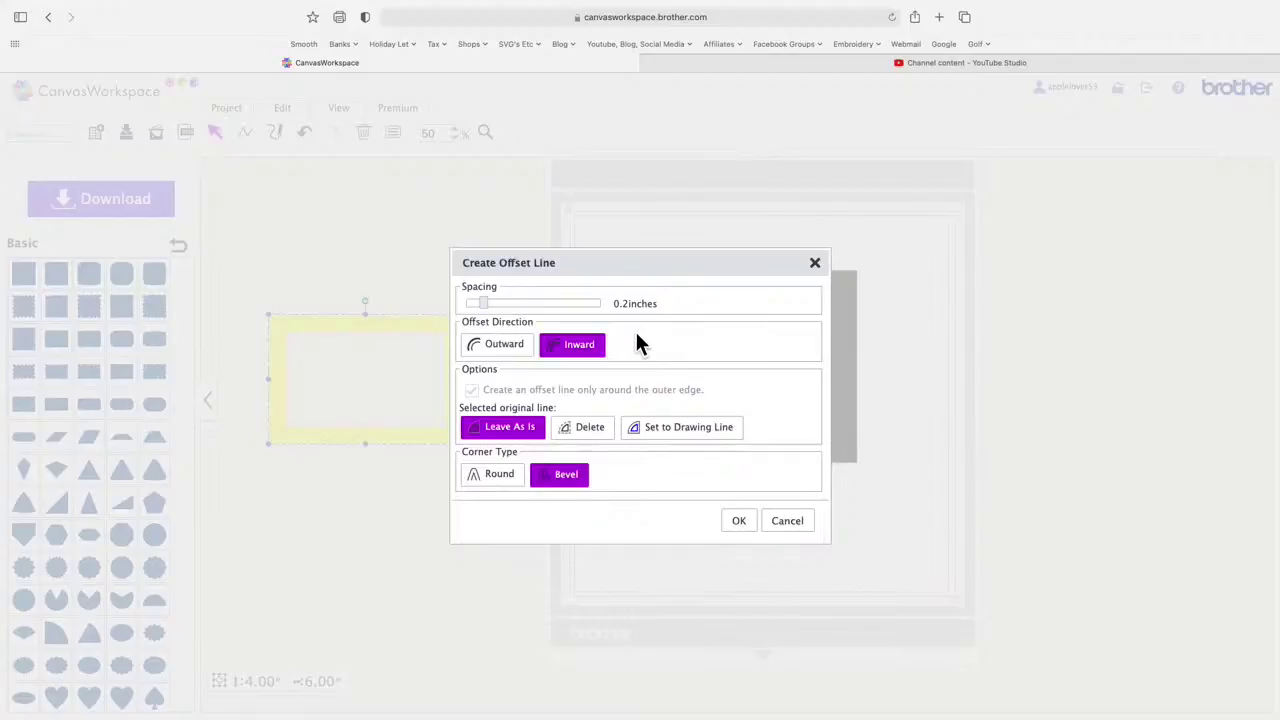
mouse_move(486, 306)
left_mouse_down()
mouse_move(474, 305)
mouse_move(493, 304)
left_mouse_up()
left_click(745, 528)
left_click_drag(446, 403, 462, 527)
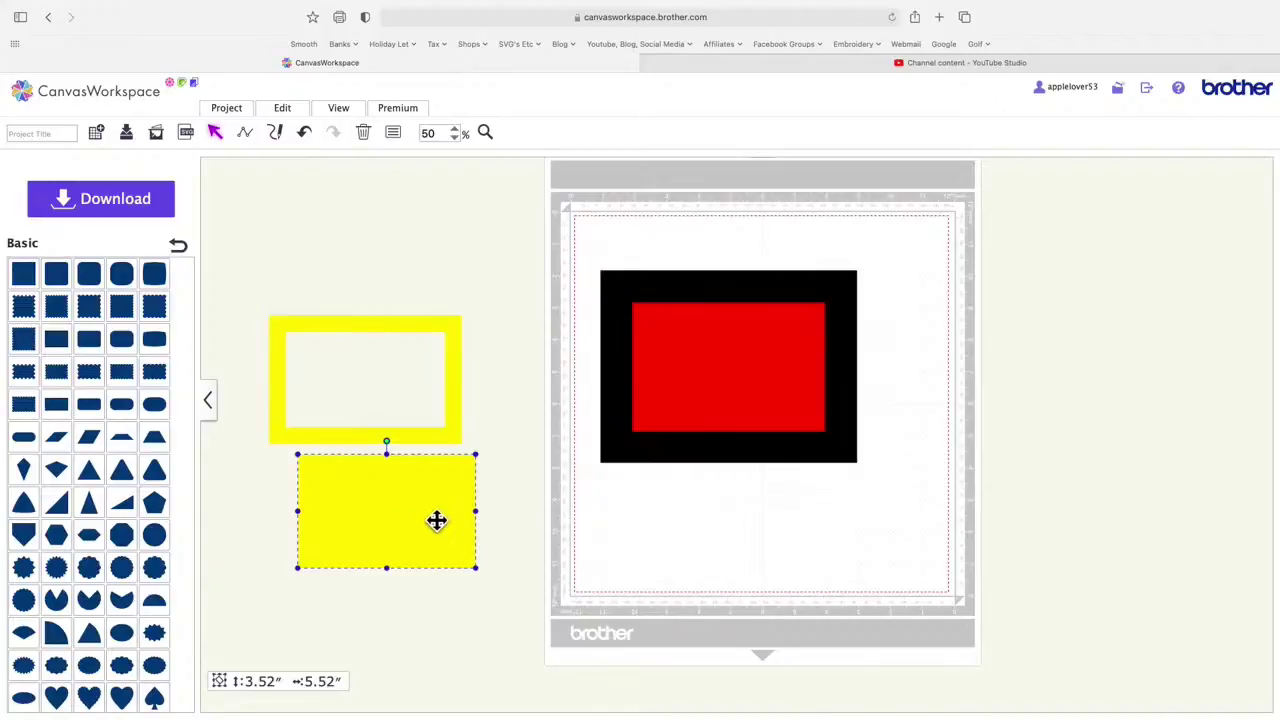
Step: Change both the fill and outline colors of the new offset rectangle from the frame to lime green
left_click(393, 133)
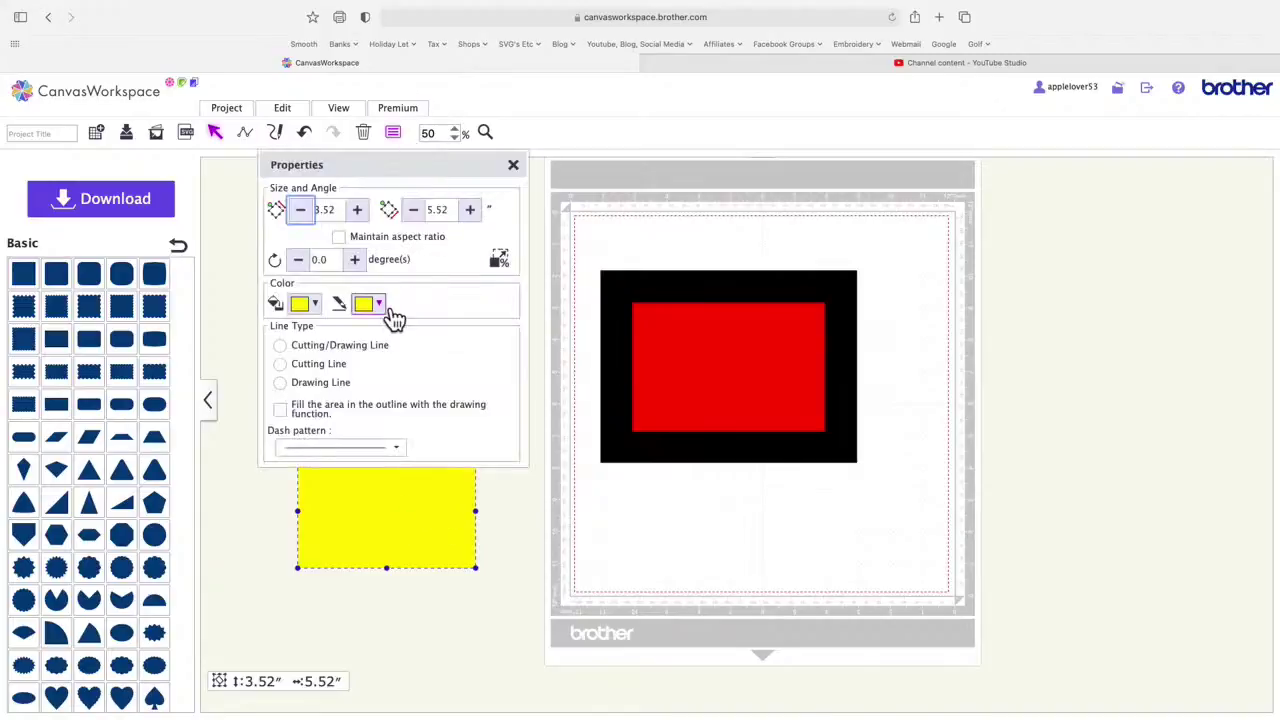
left_click(312, 305)
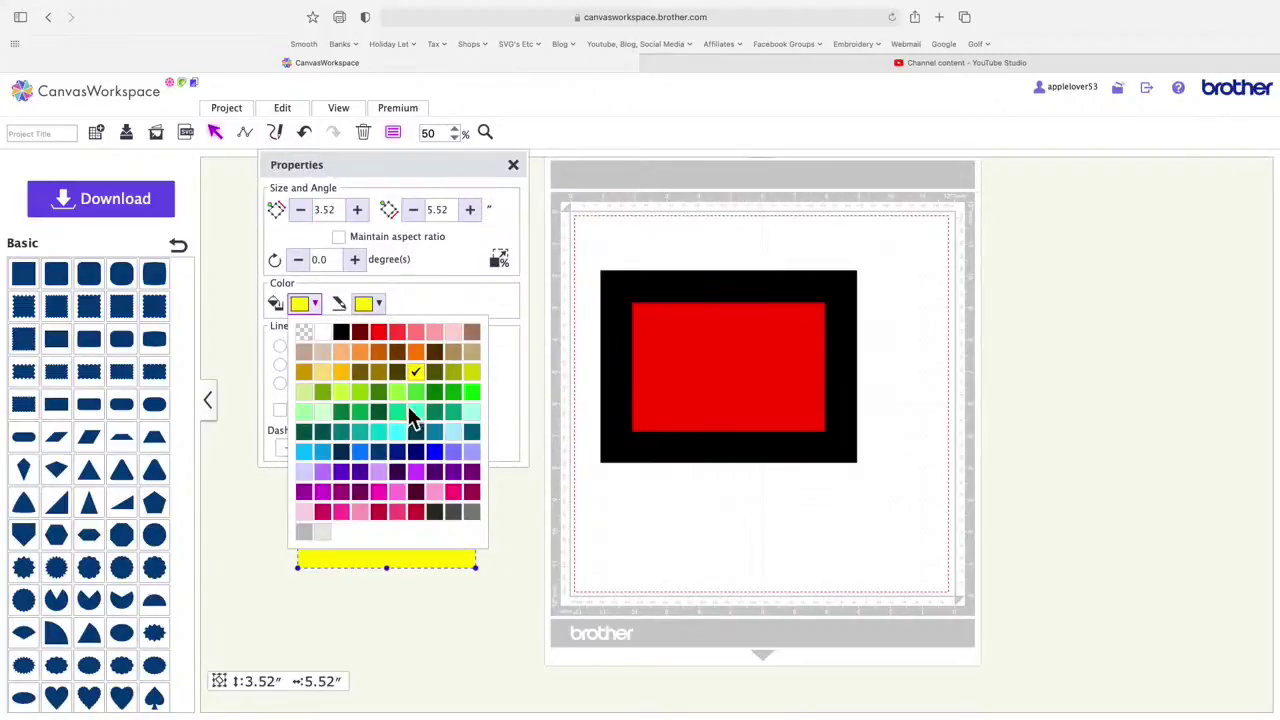
left_click(415, 411)
left_click(376, 304)
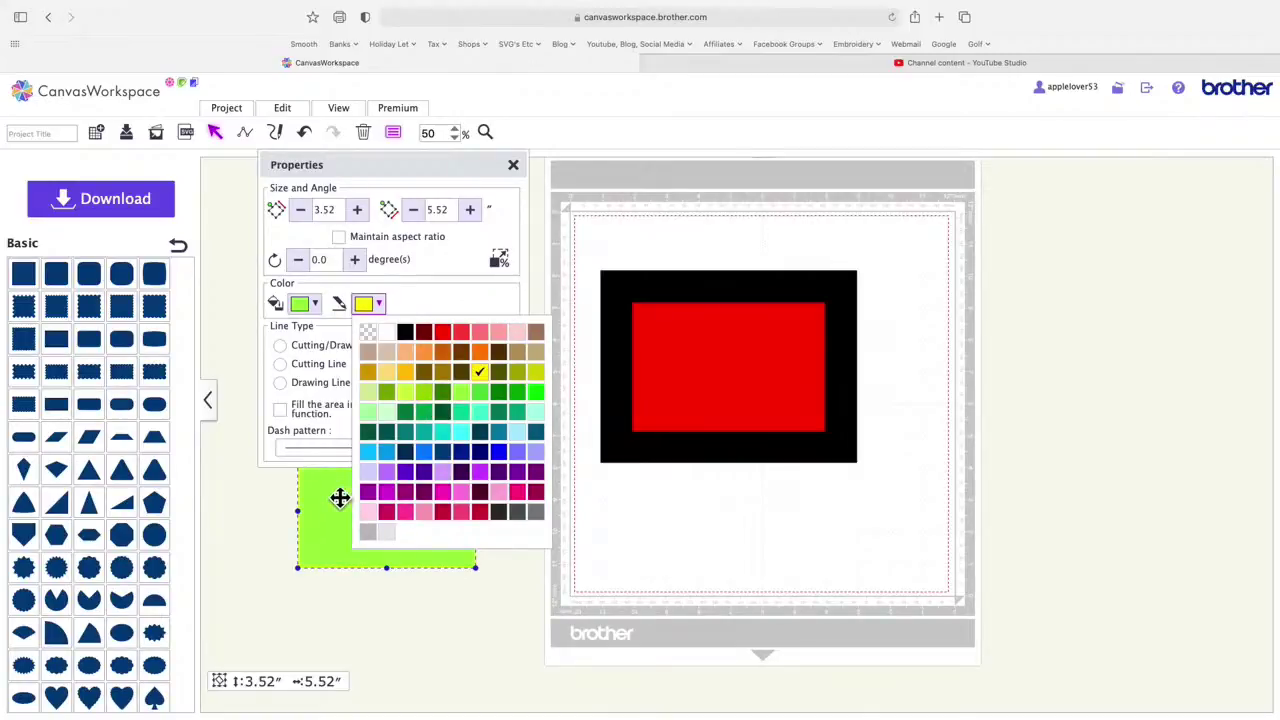
left_click(434, 412)
left_click(513, 166)
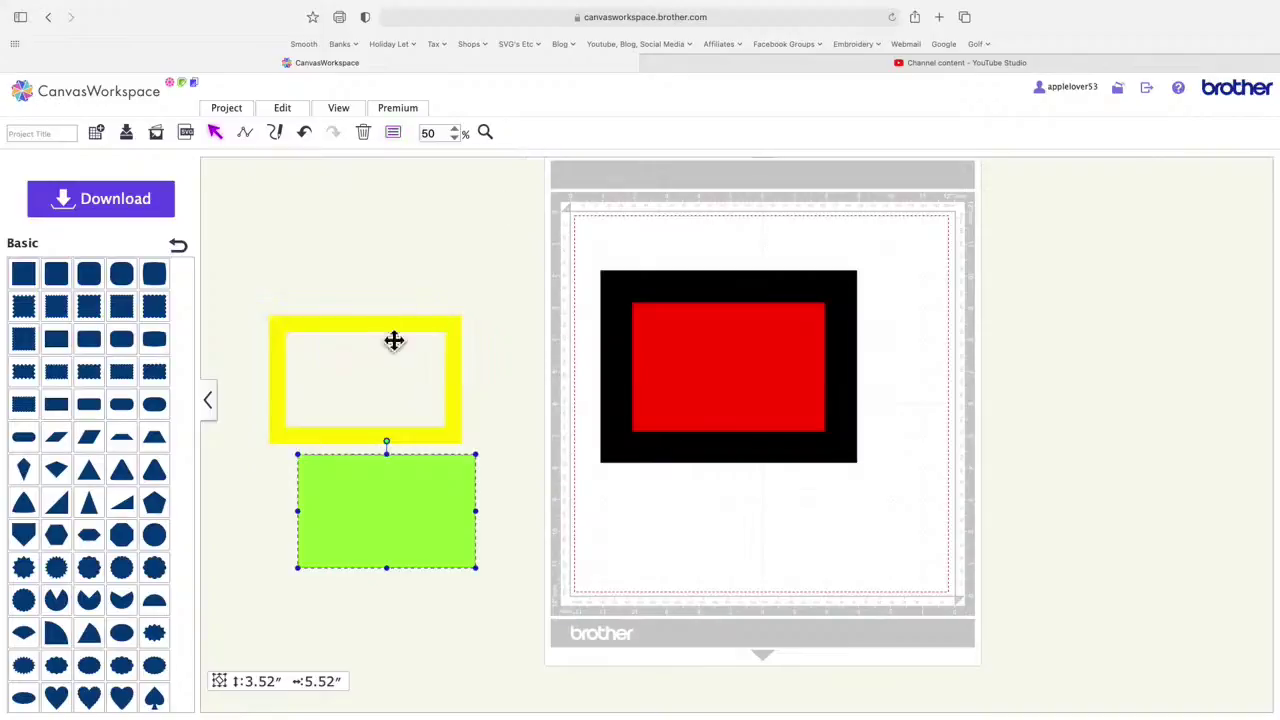
Step: Subtract the overlapping shapes within the lime green rectangle and move the resulting thin outline slightly down, away from the yellow frame
left_click(284, 109)
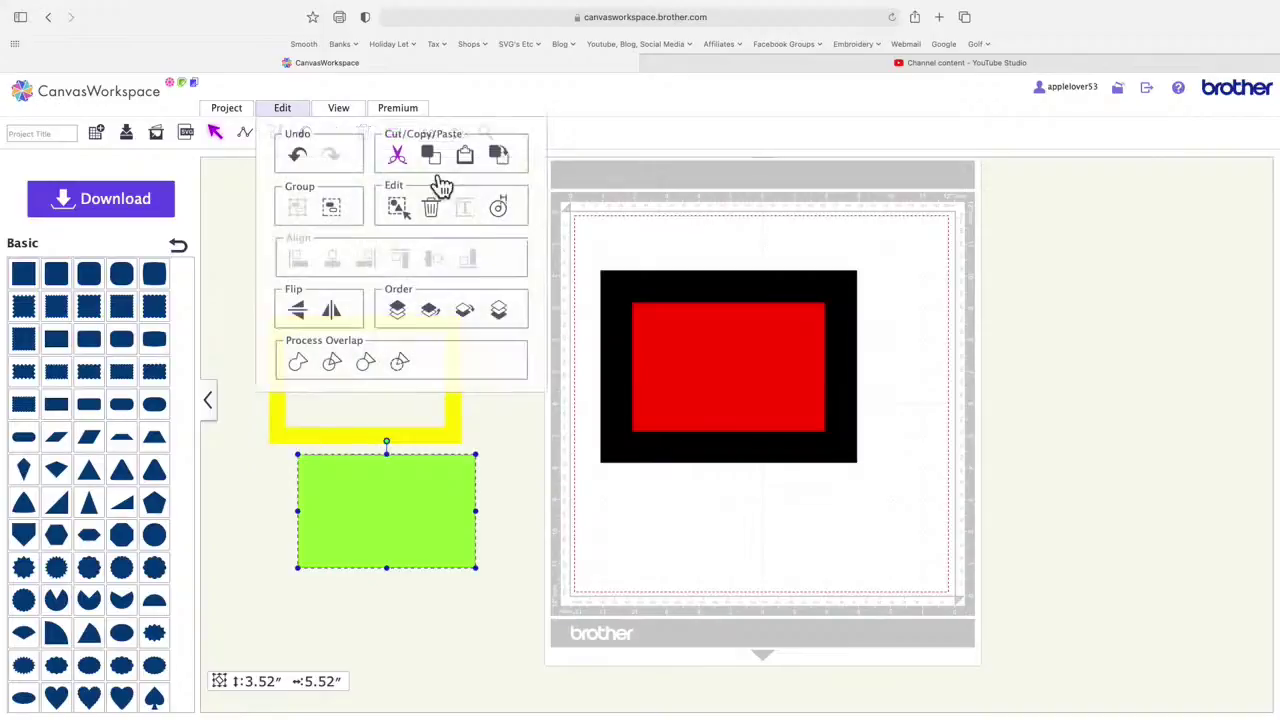
left_click(417, 370)
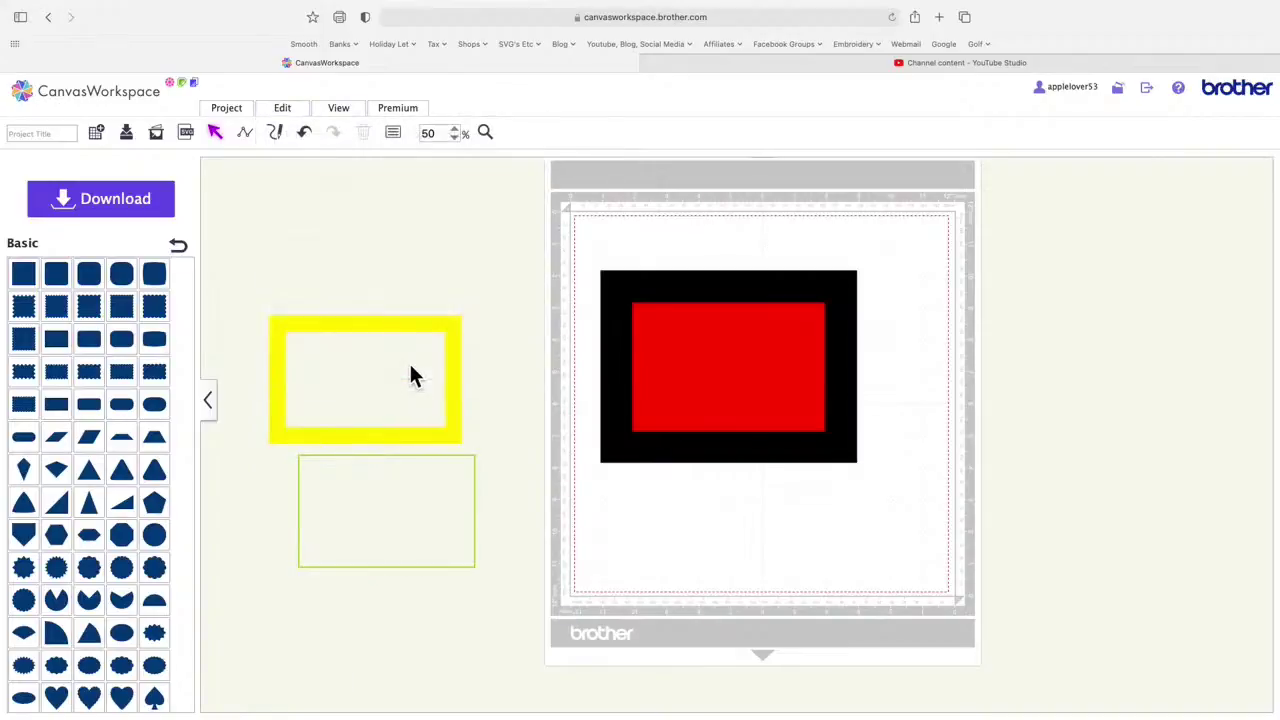
left_click(450, 500)
left_click_drag(476, 464, 497, 500)
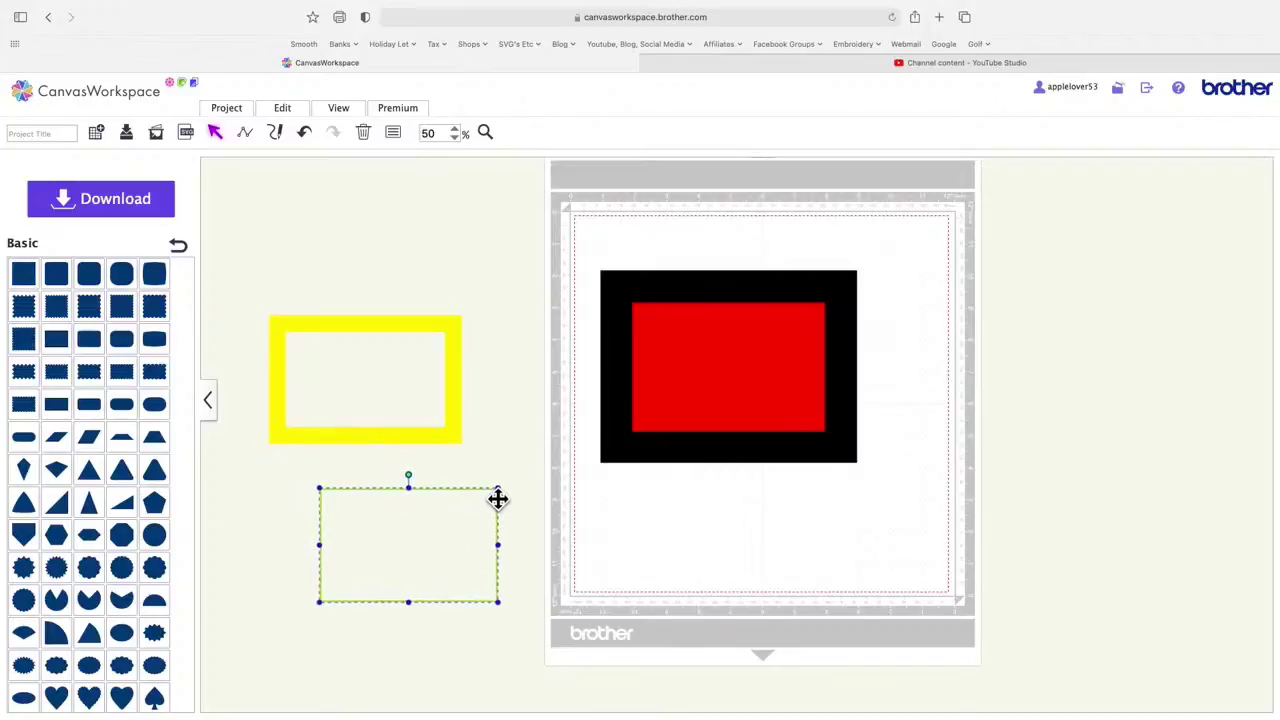
left_click(506, 458)
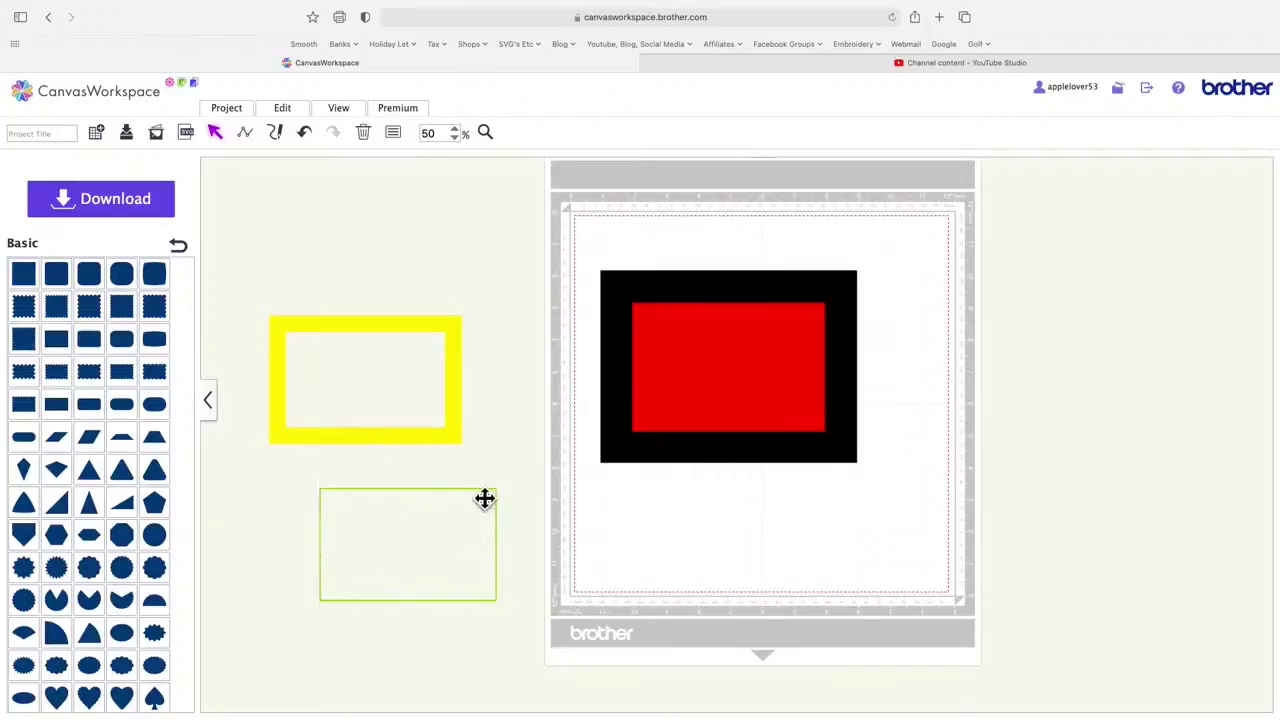
Step: Delete the thin lime green outline below the yellow frame
left_click(484, 498)
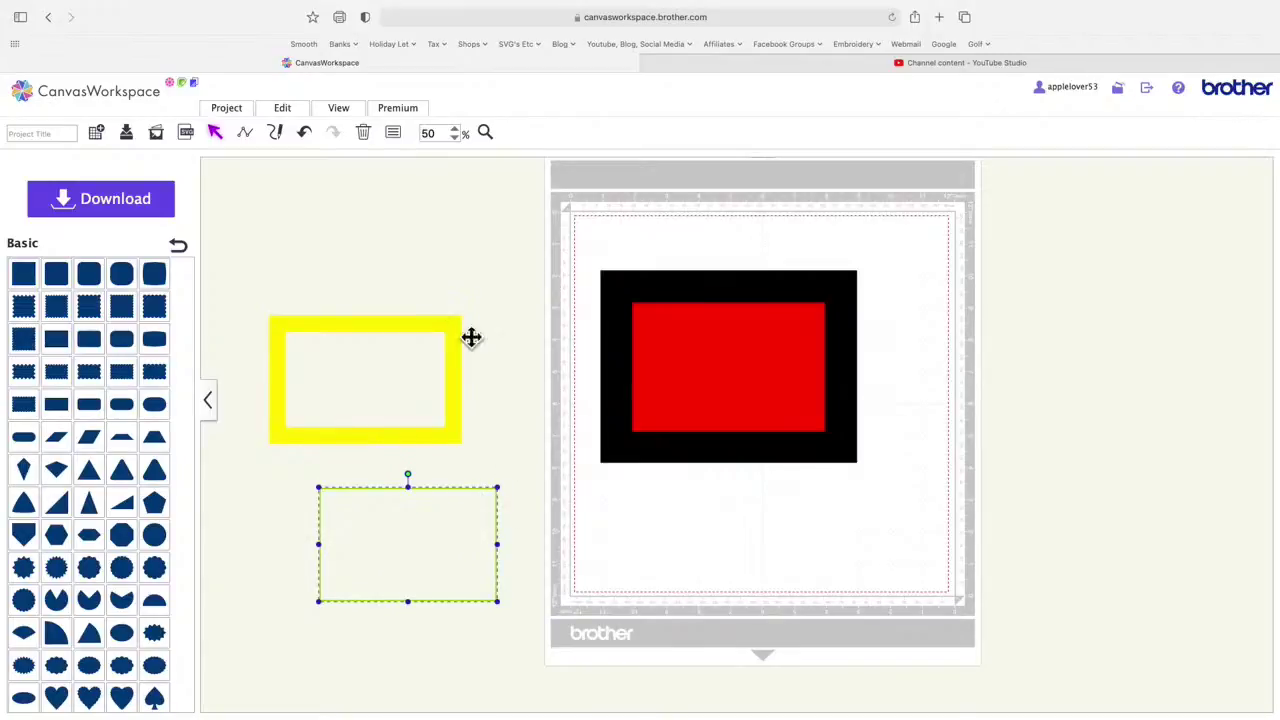
left_click(463, 374)
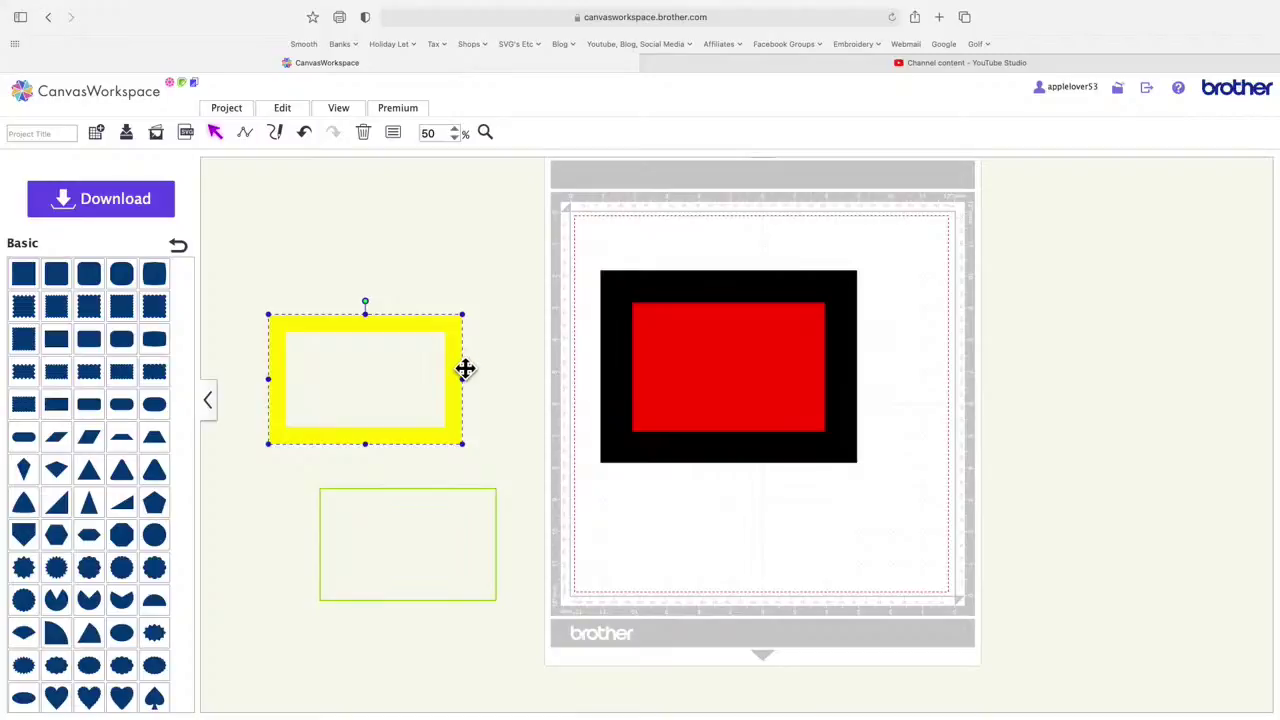
left_click(462, 498)
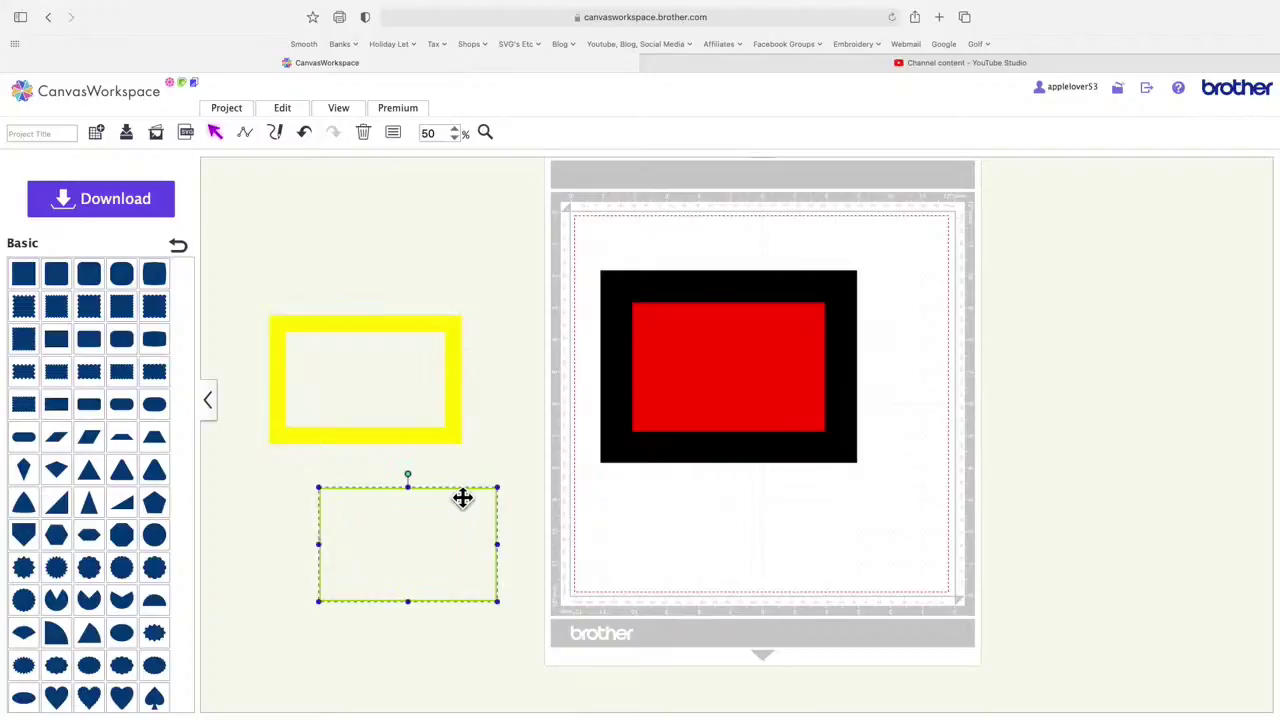
key("Delete")
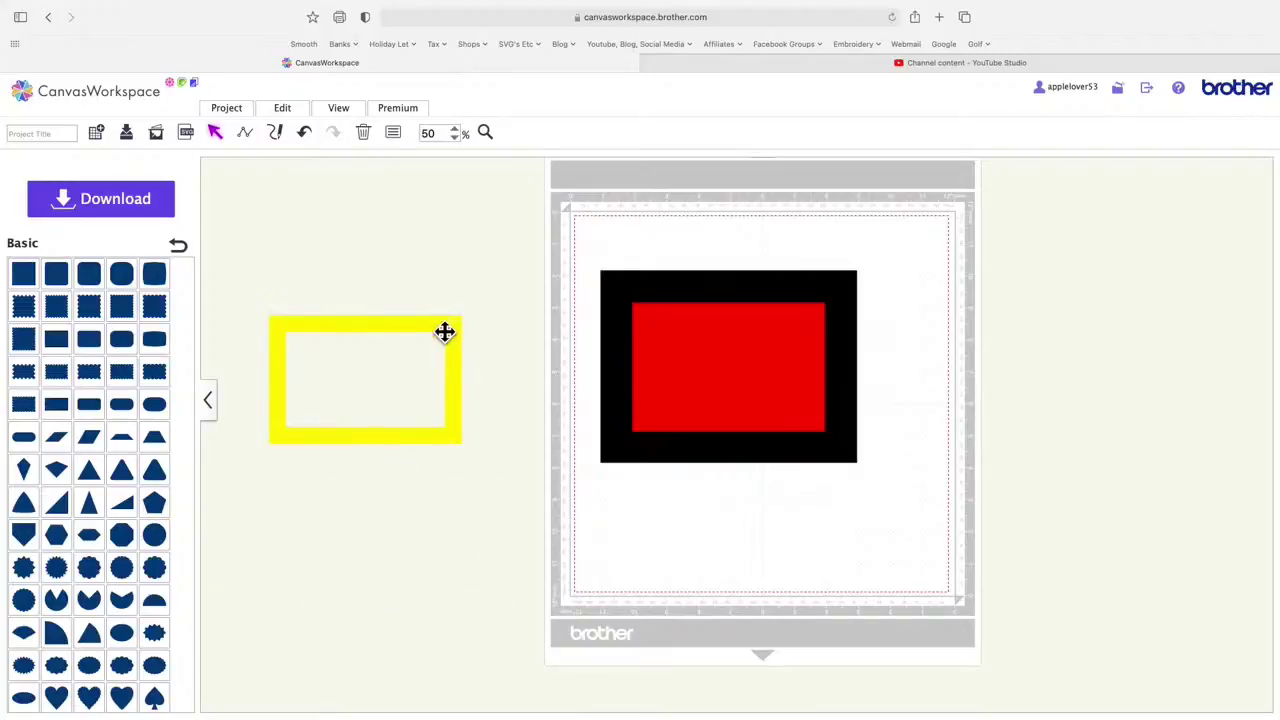
Step: Move the yellow frame up and slightly to the right, keeping it beside the mat
left_click(445, 332)
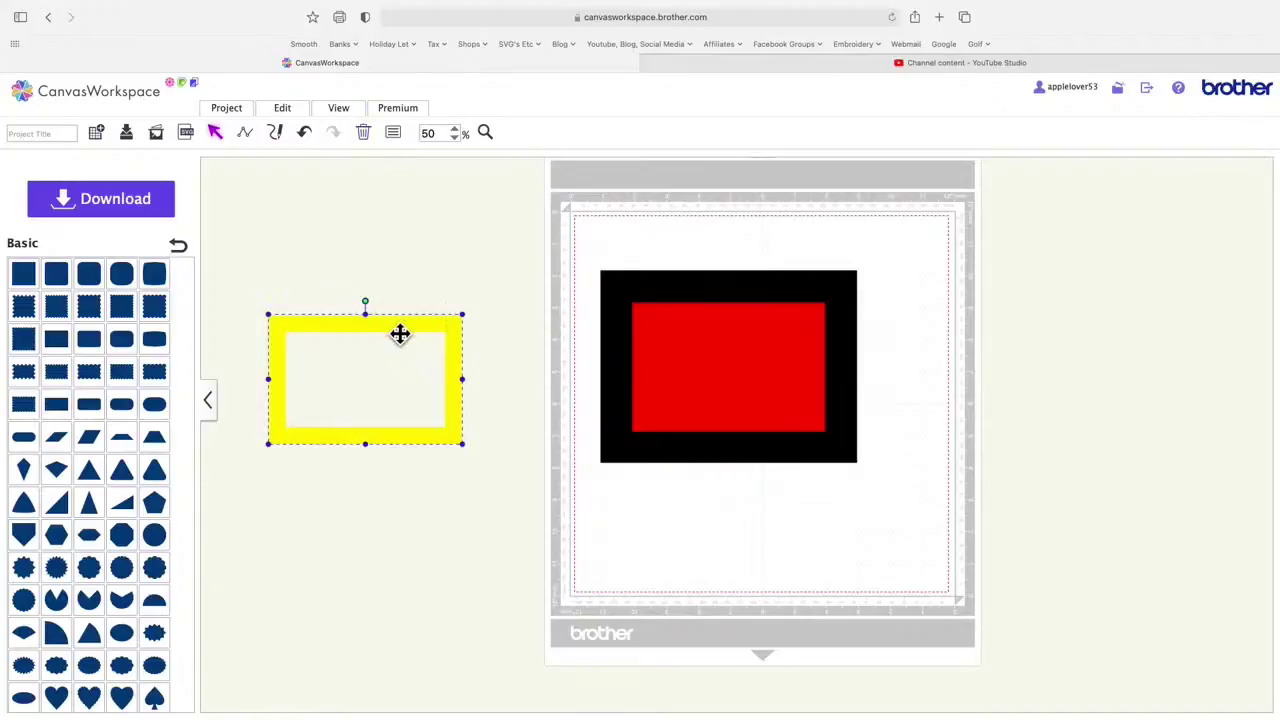
scroll(400, 334, "up", 1)
left_click_drag(369, 371, 403, 293)
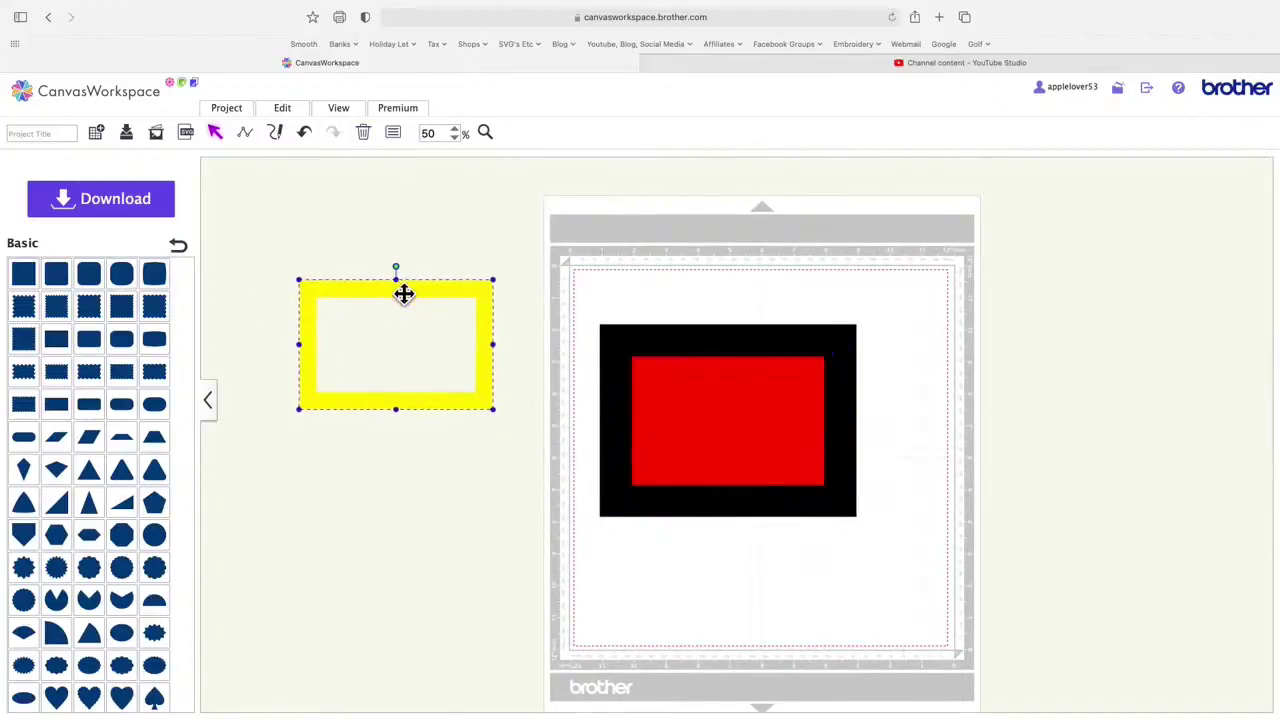
left_click(298, 112)
left_click(499, 208)
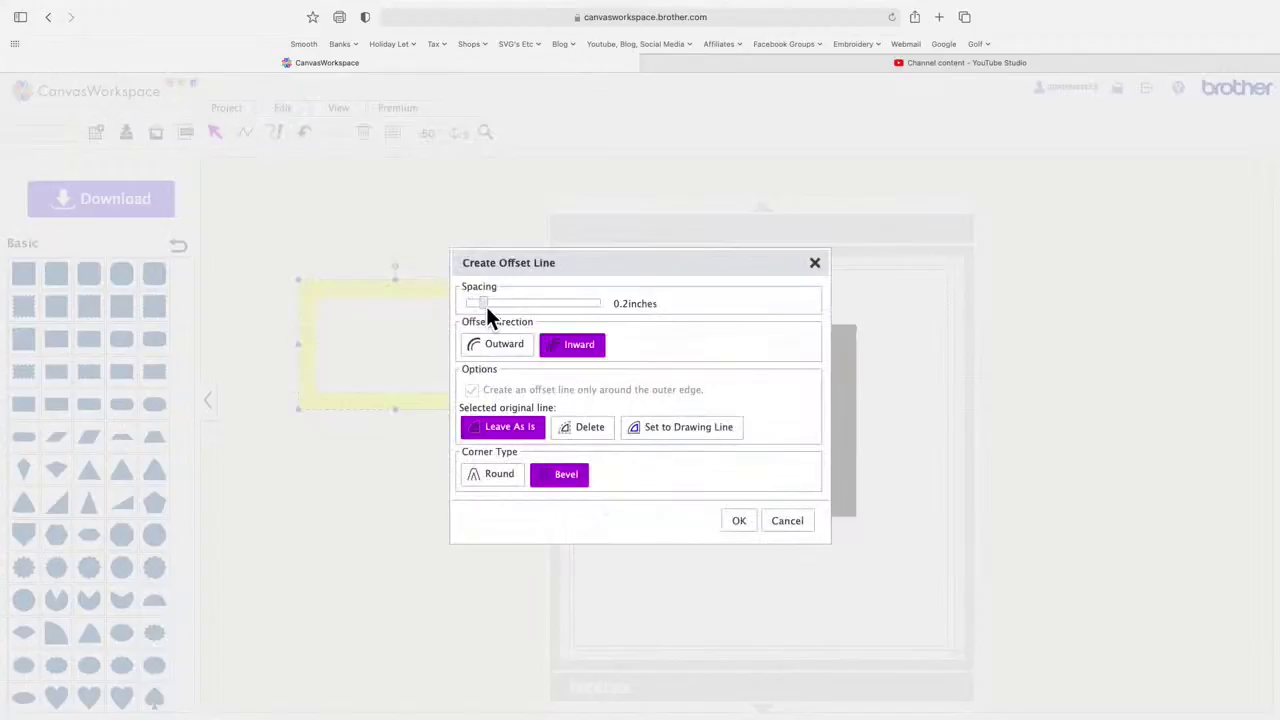
left_click_drag(486, 306, 480, 306)
left_click(800, 525)
left_click(405, 520)
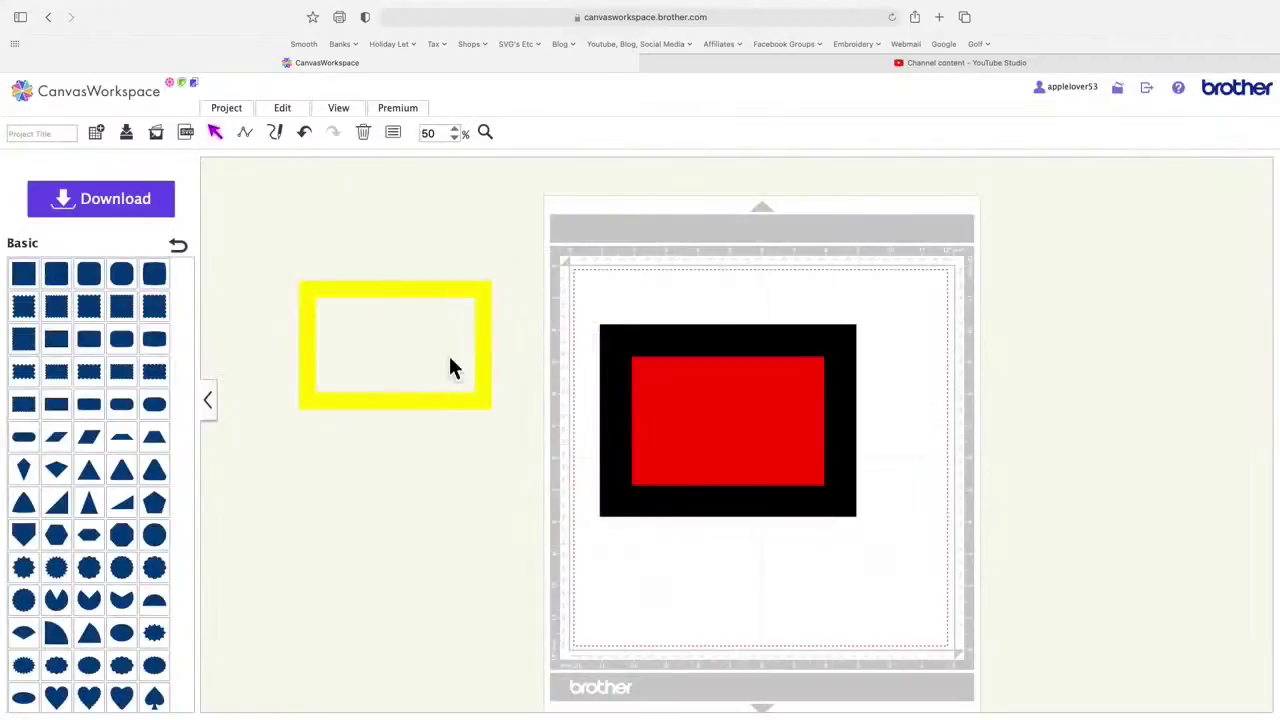
Step: Nudge the yellow frame up, create a 0.08-inch inward bevel offset leaving the original as is, and place the offset below it
left_click_drag(468, 298, 463, 284)
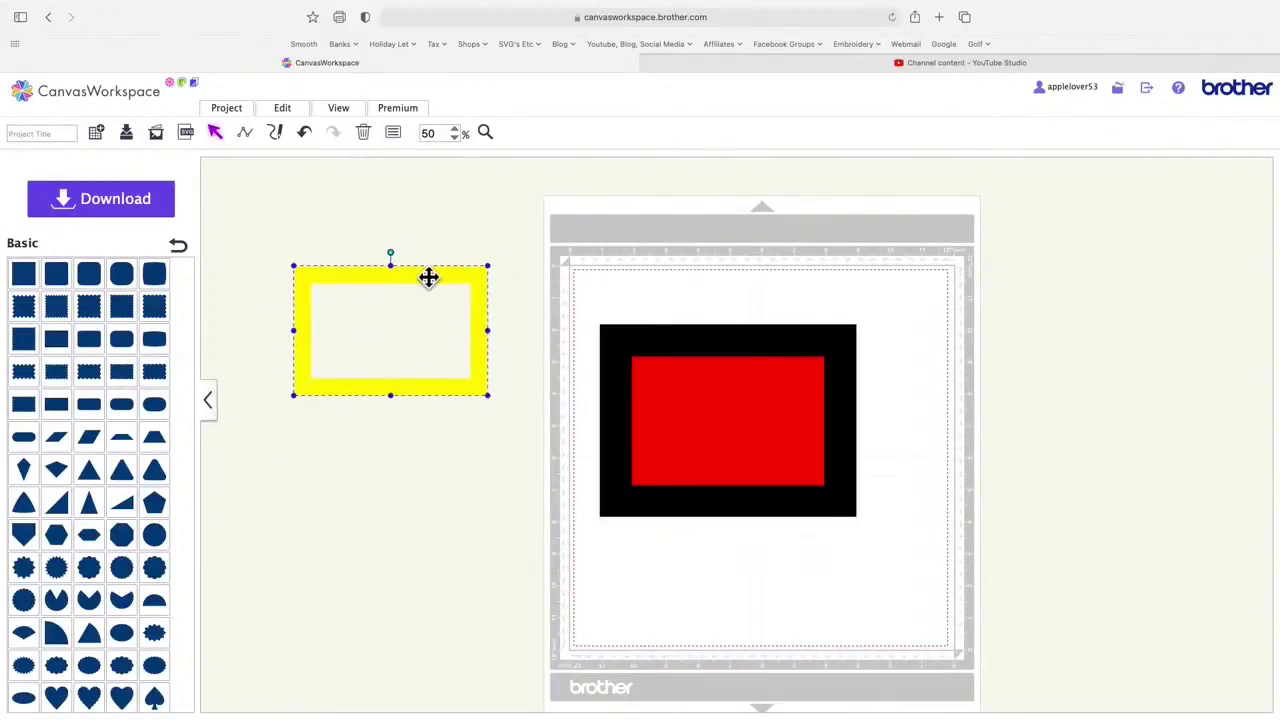
left_click(304, 132)
left_click(300, 115)
left_click(506, 212)
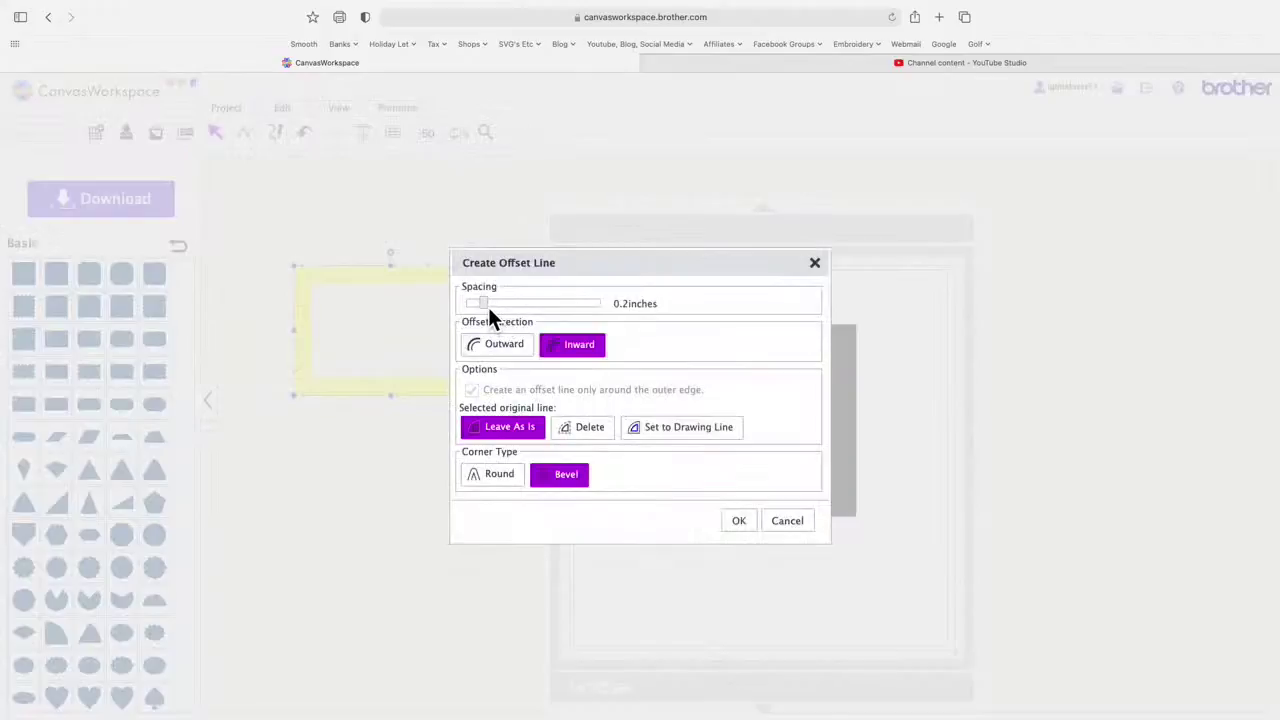
left_click_drag(487, 307, 472, 308)
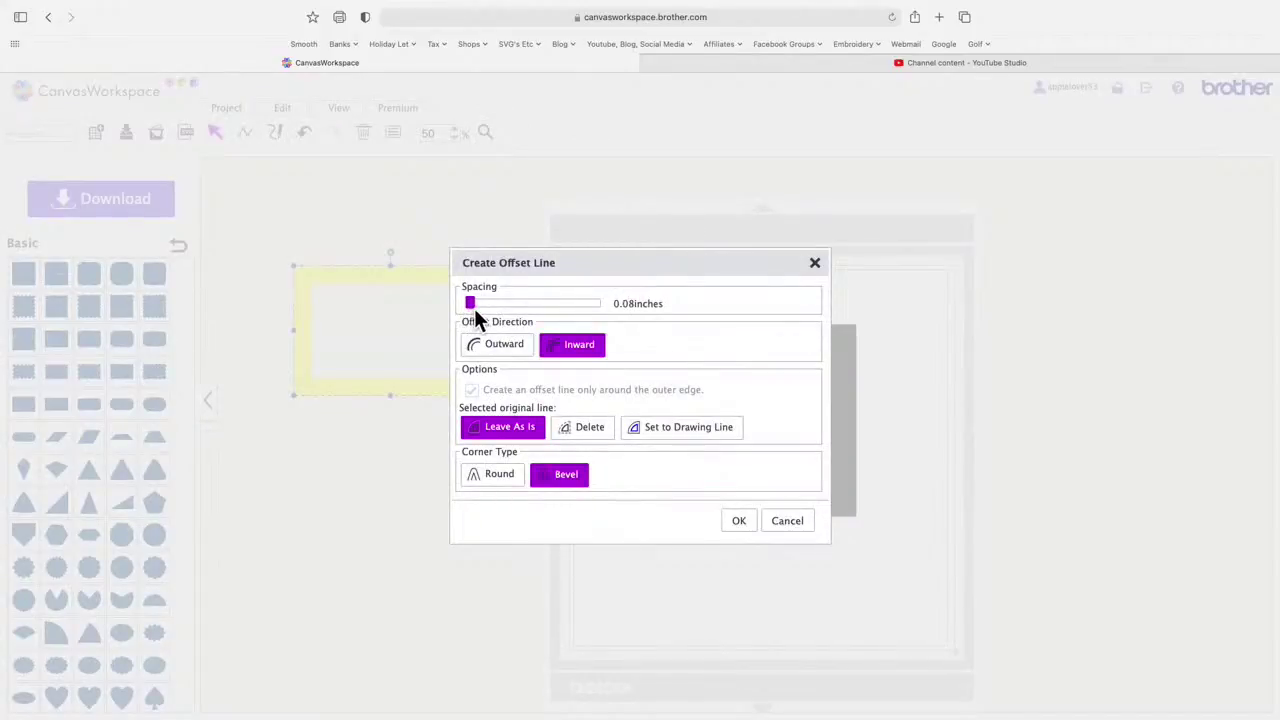
left_click(527, 353)
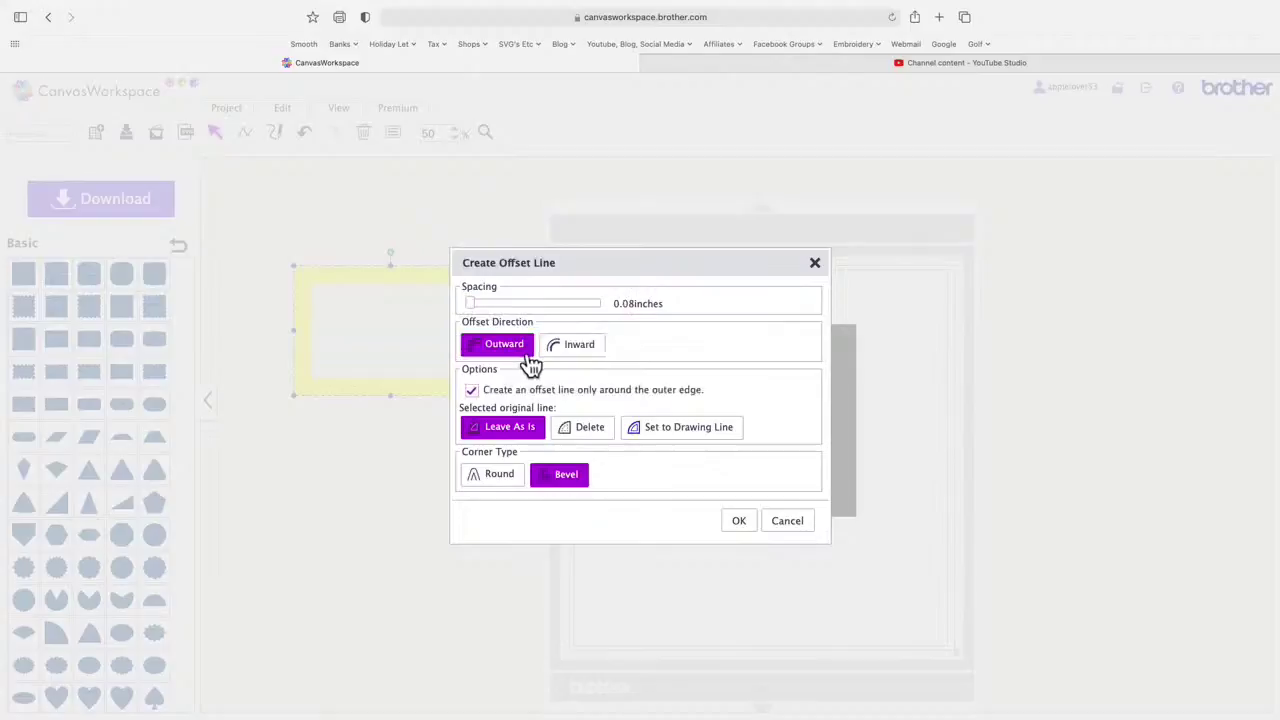
left_click(594, 355)
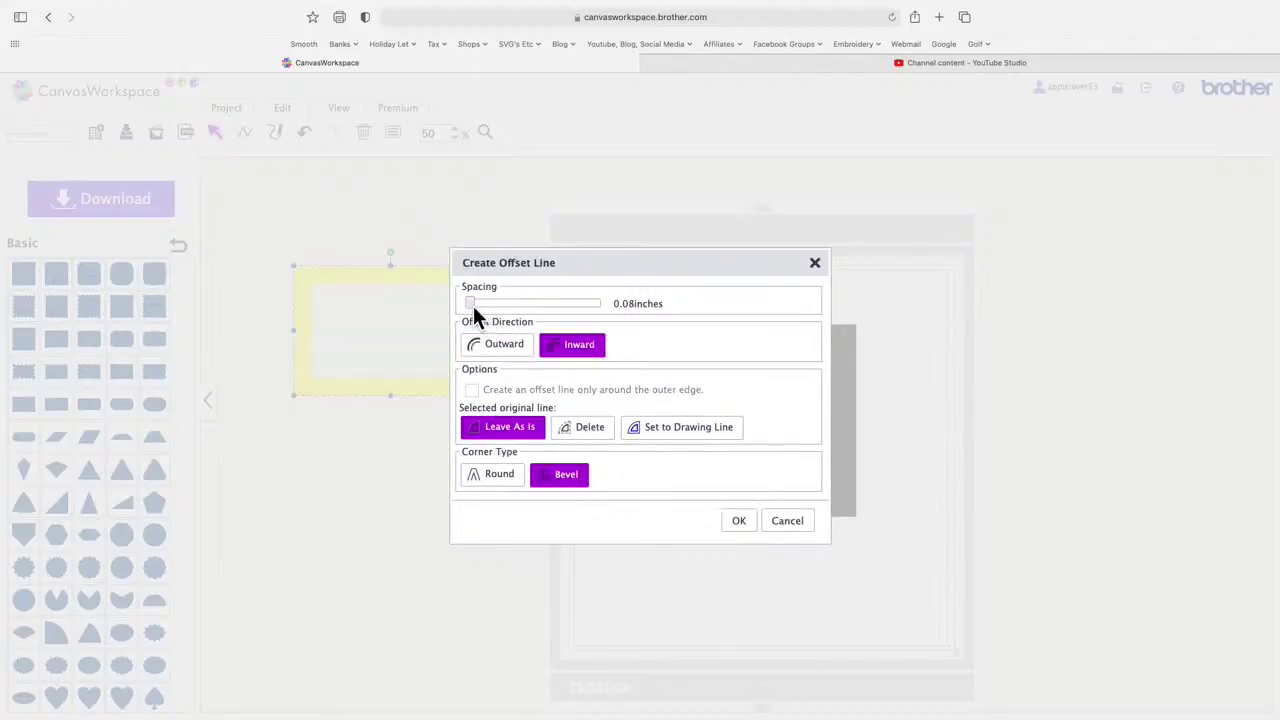
left_click(750, 528)
left_click_drag(451, 329, 438, 499)
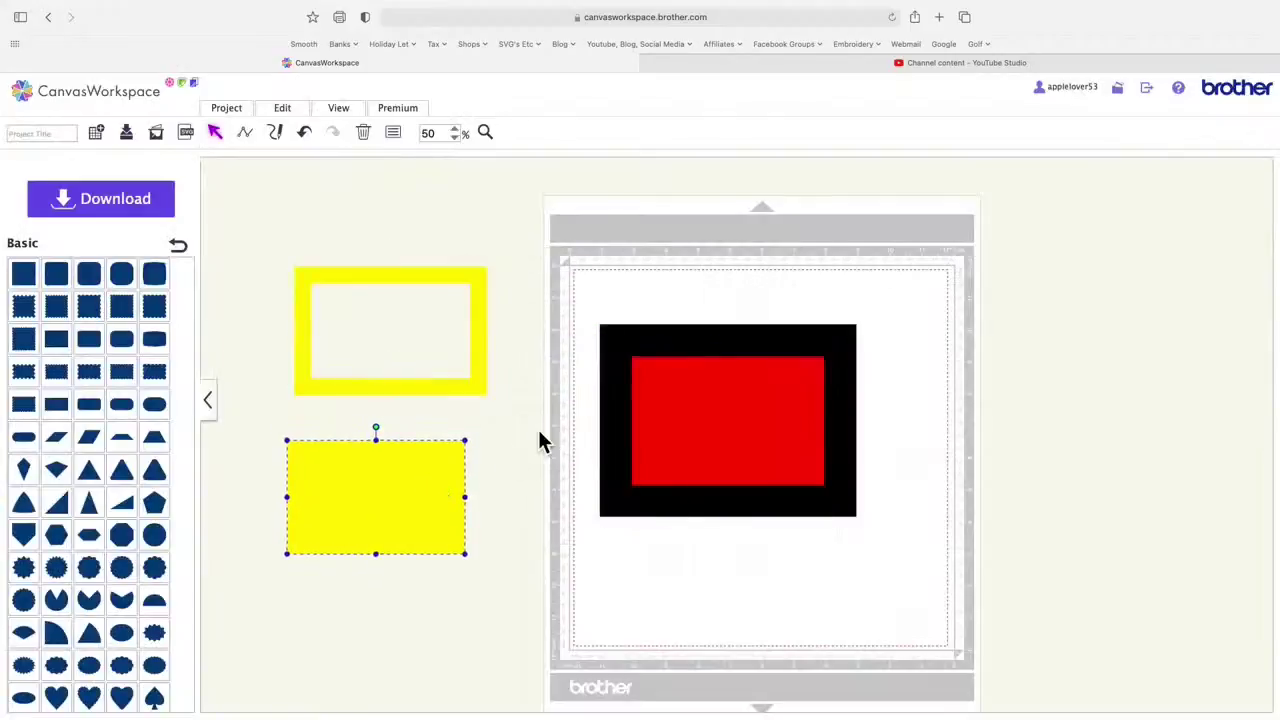
Step: Remove the fill from the offset rectangle below the yellow frame and set its outline color to blue
left_click(394, 133)
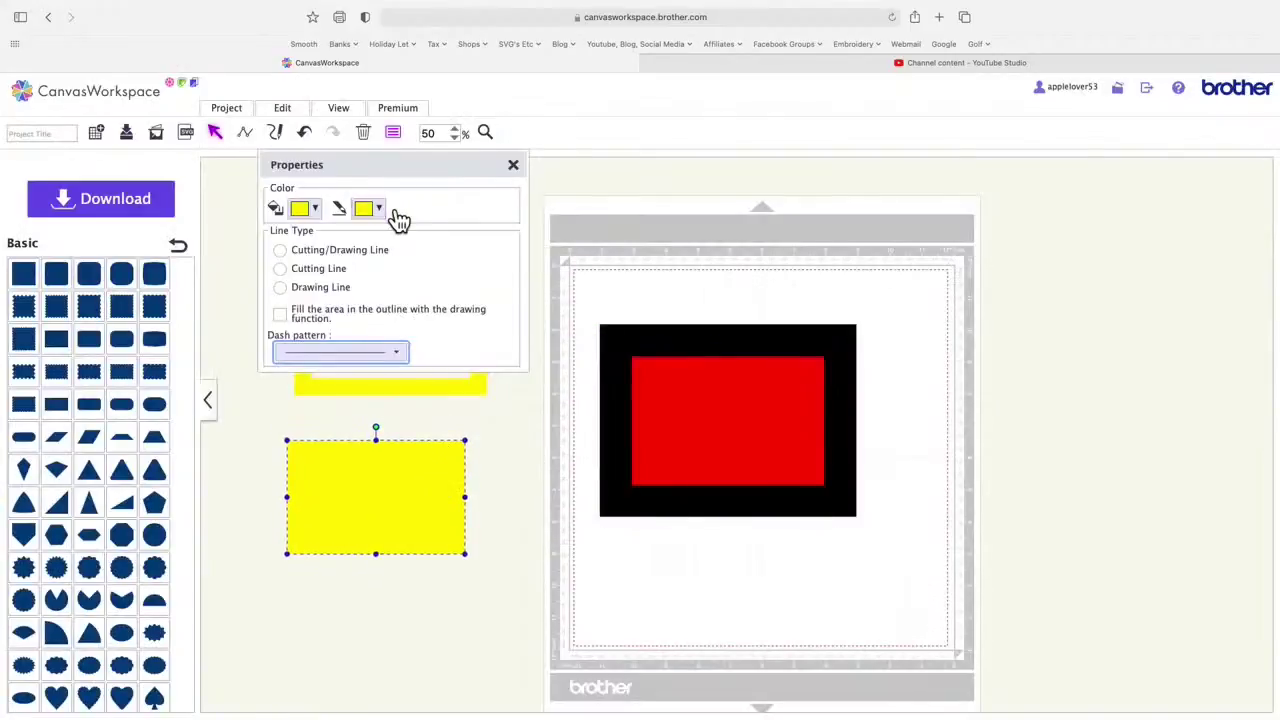
left_click(316, 213)
left_click(304, 237)
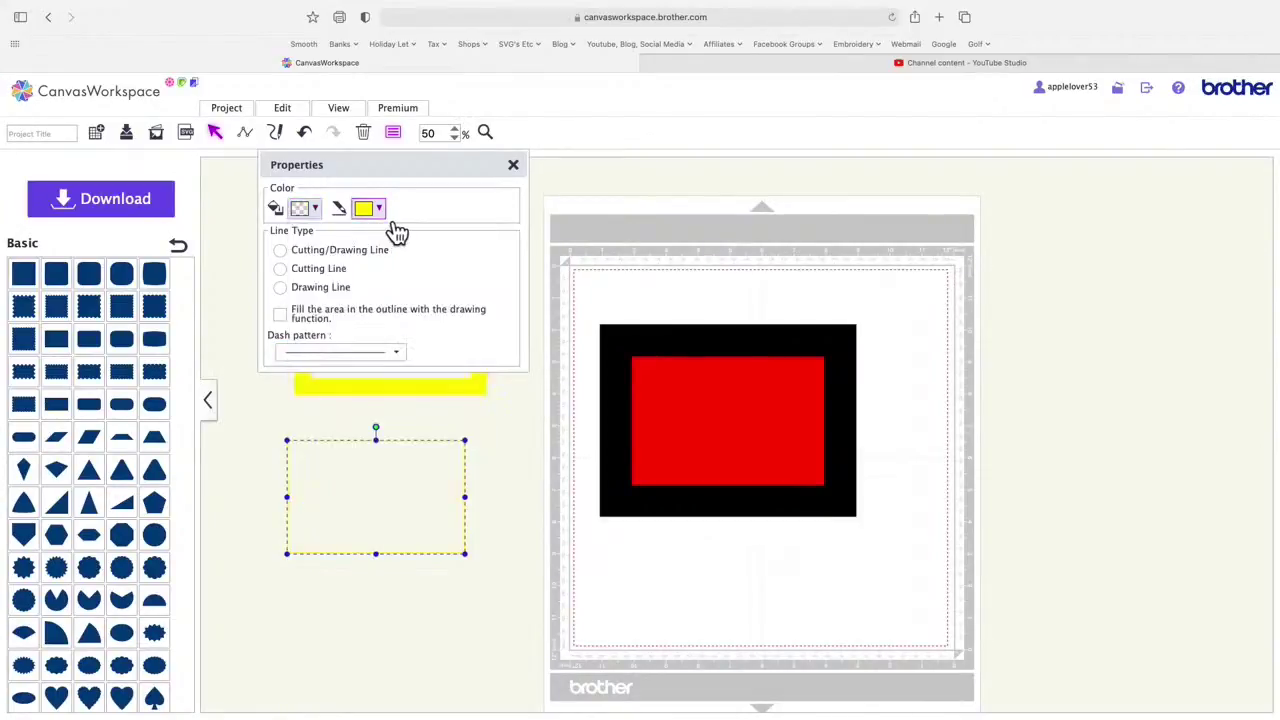
left_click(381, 211)
left_click(368, 238)
left_click(478, 452)
mouse_move(430, 485)
left_mouse_down()
mouse_move(429, 517)
mouse_move(429, 486)
left_mouse_up()
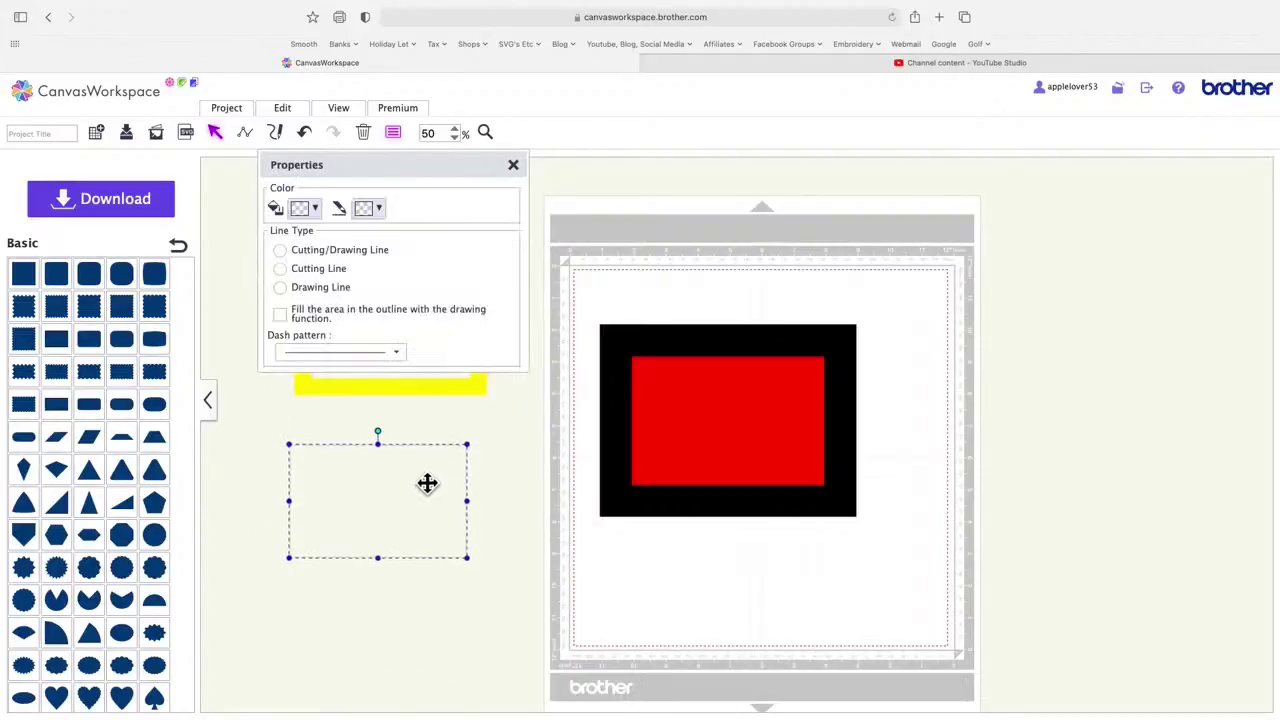
left_click(379, 209)
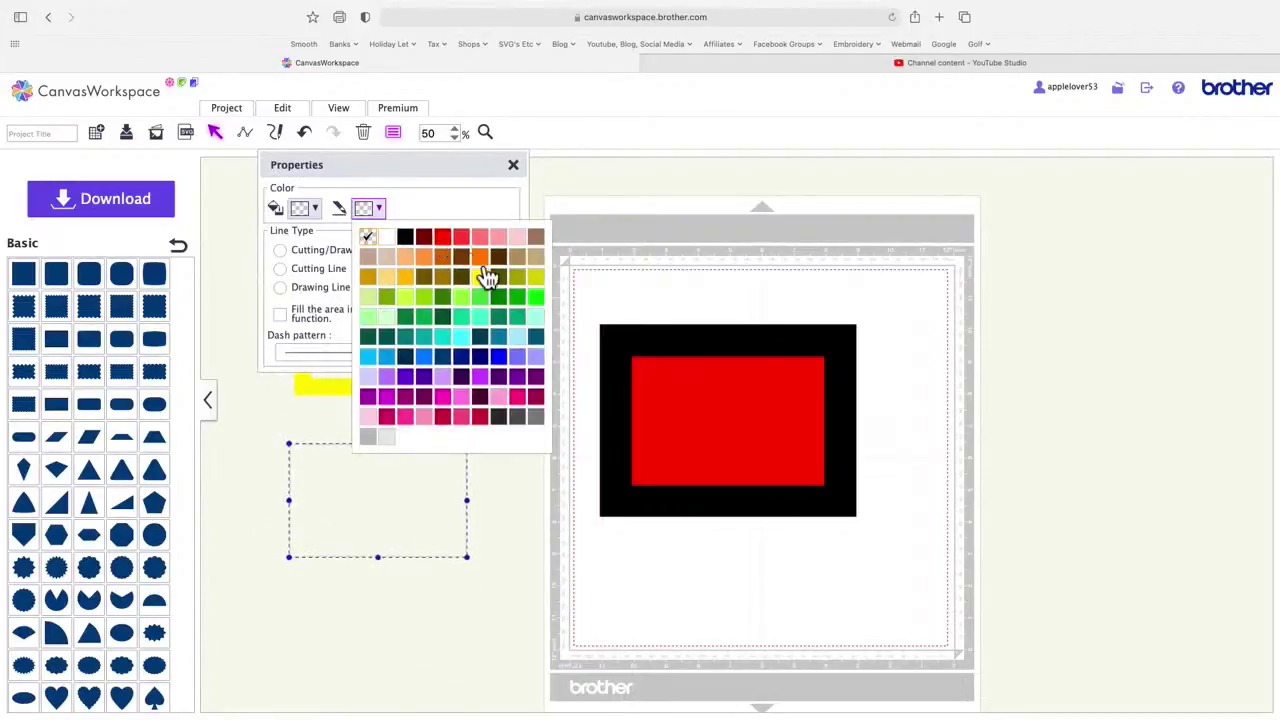
left_click(510, 362)
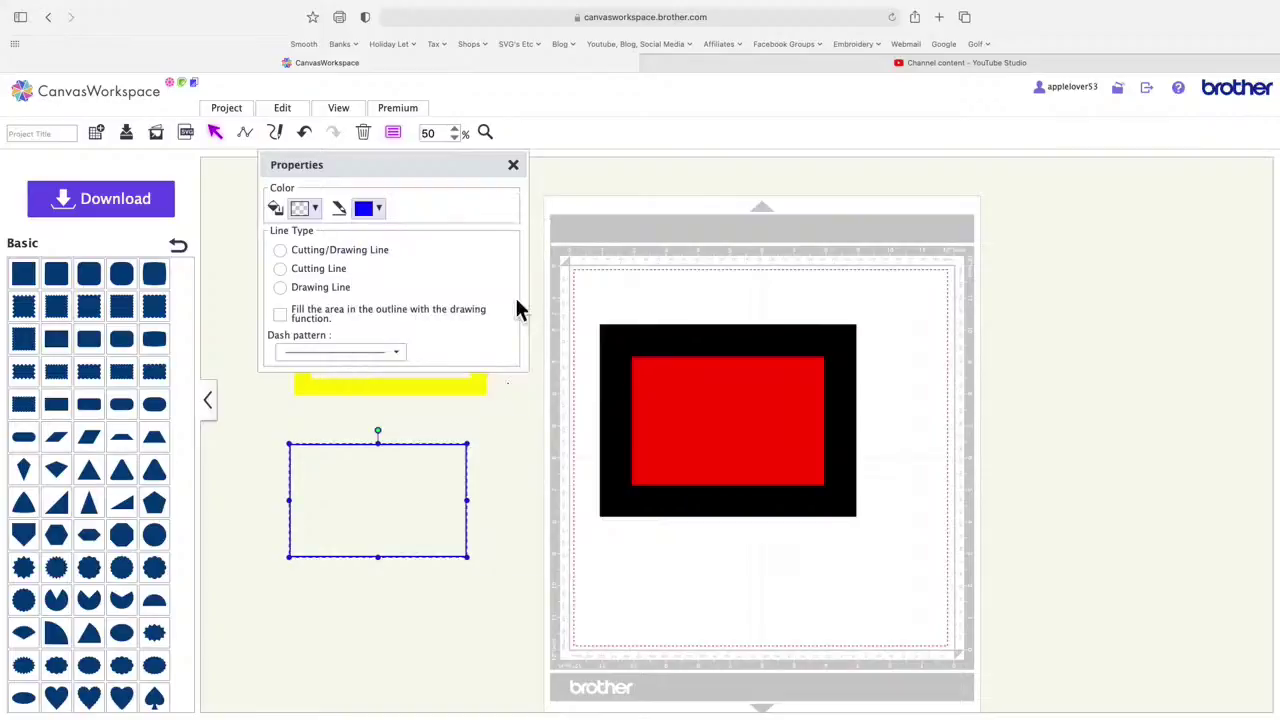
left_click(513, 165)
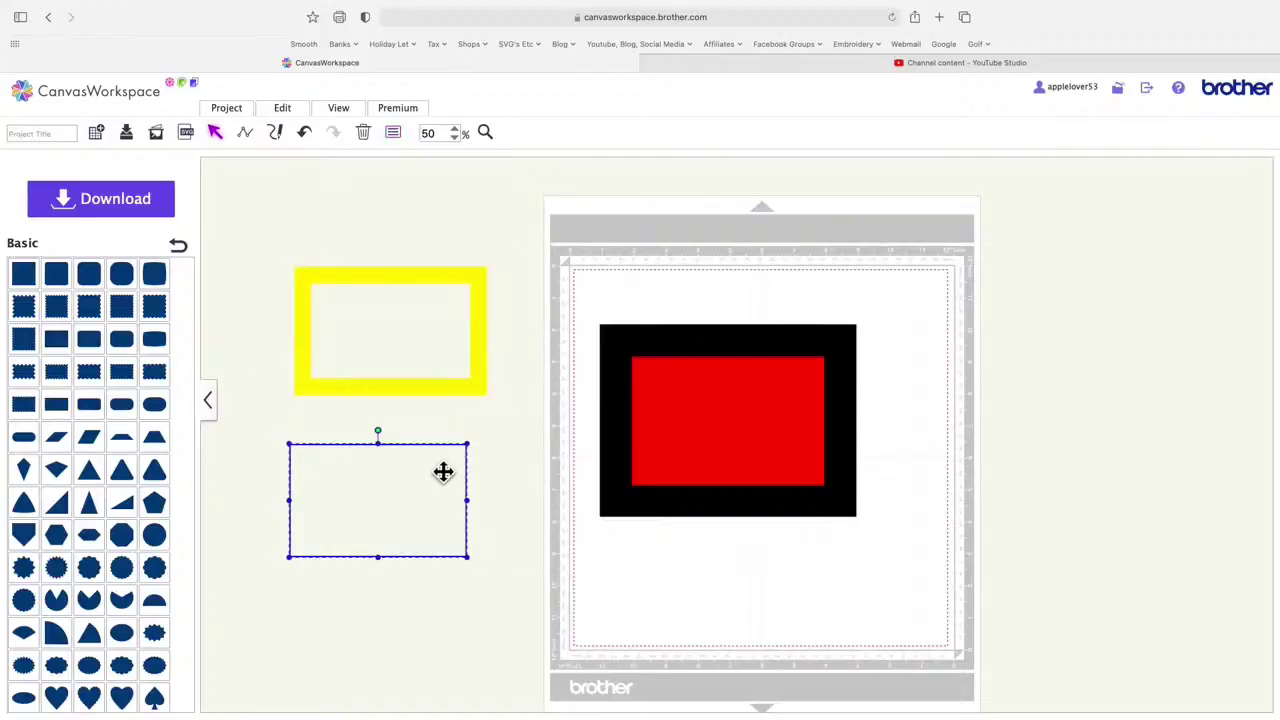
Step: Compare the blue outline centered on the yellow frame, move it back below, and shift the frame slightly down
left_click_drag(443, 471, 456, 301)
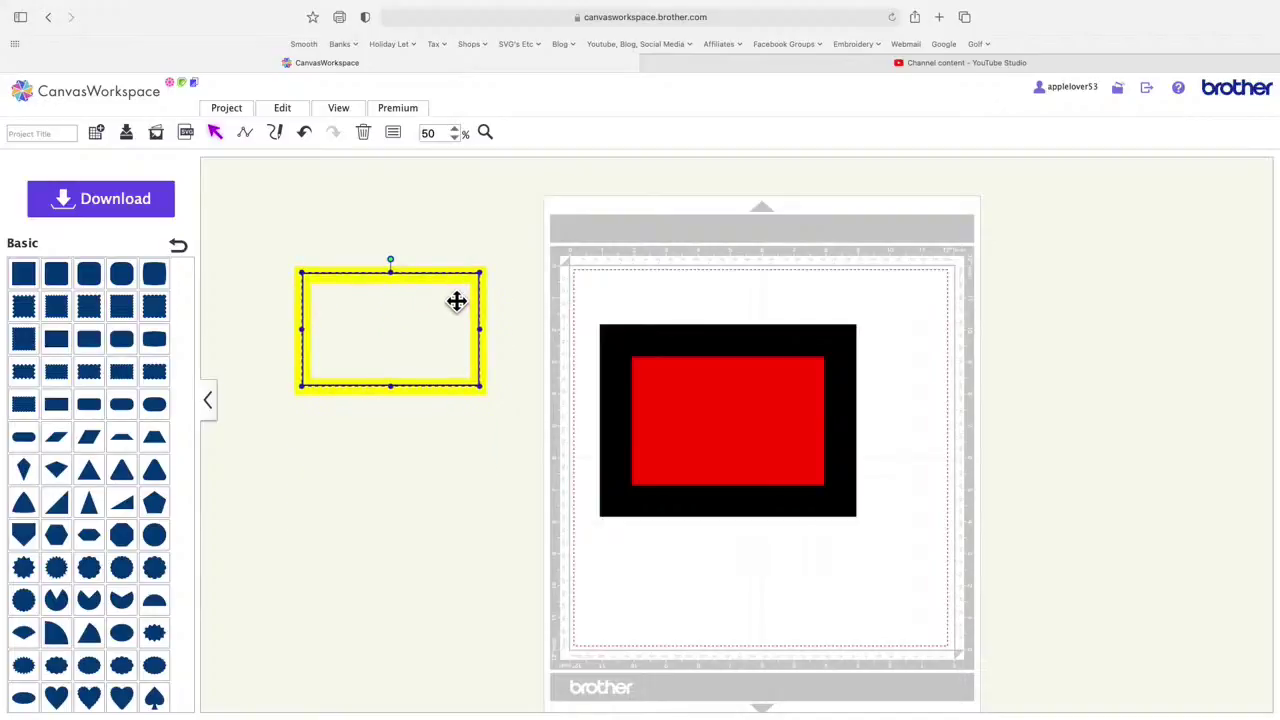
left_click_drag(456, 301, 398, 520)
left_click_drag(449, 283, 431, 320)
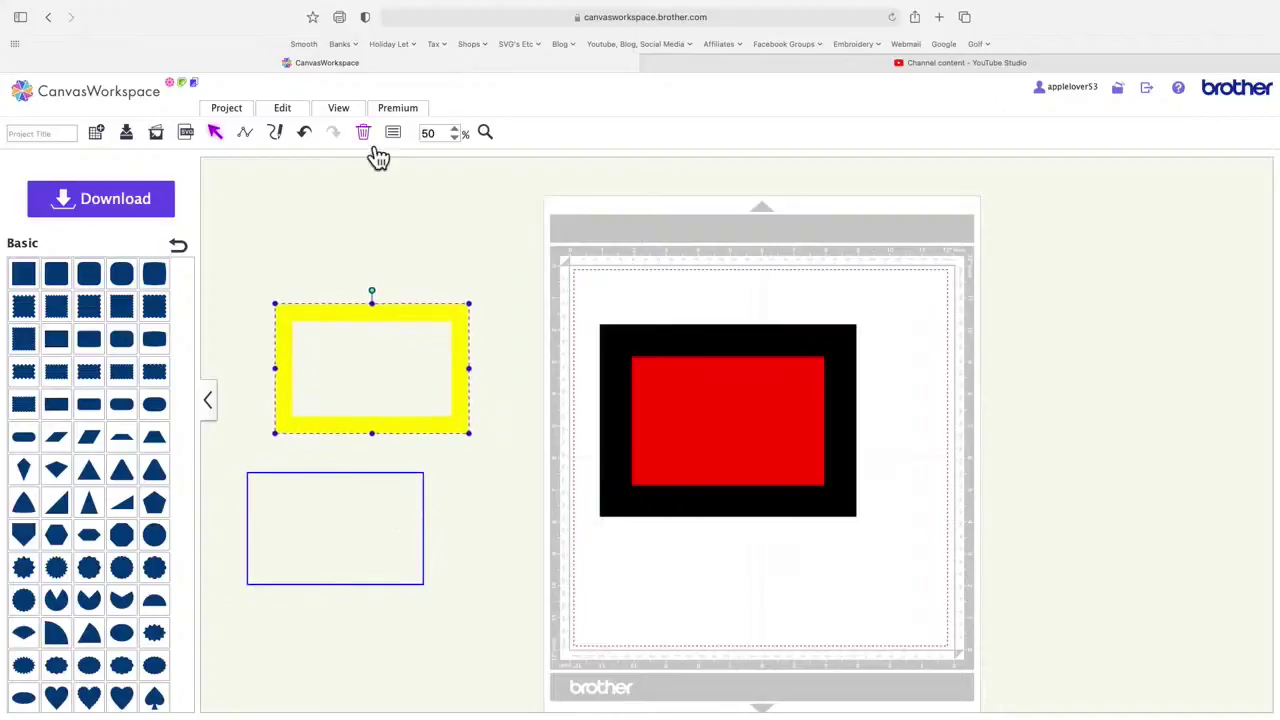
Step: Create a 0.24-inch outward bevel offset around the frame's outer edge only, leaving the original as is, and move the offset aside
left_click(283, 108)
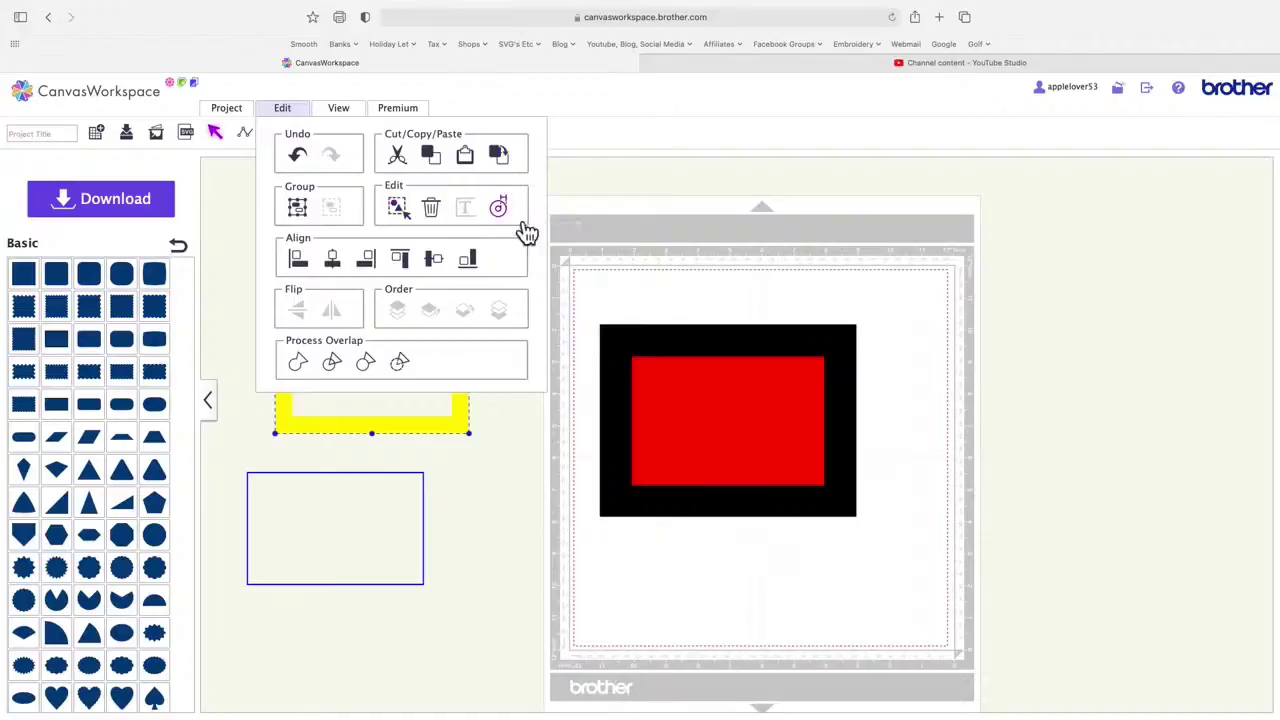
left_click(504, 210)
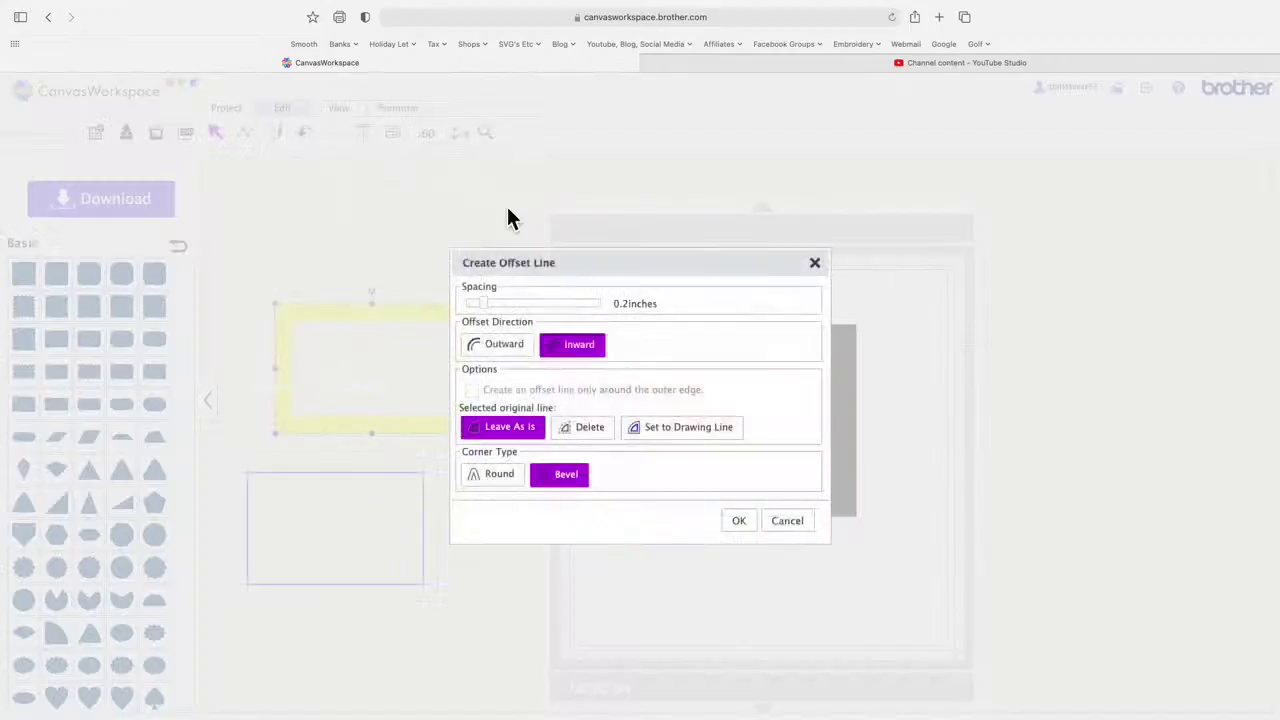
left_click(504, 344)
left_click_drag(486, 304, 490, 304)
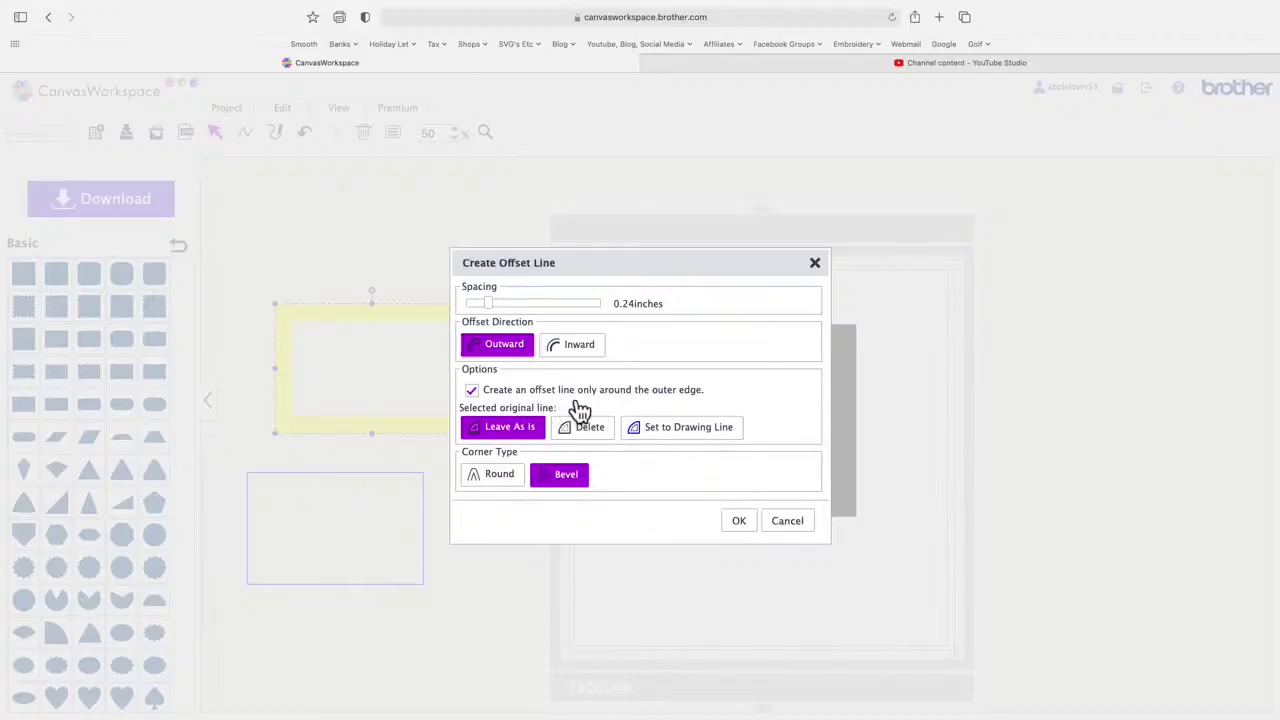
left_click(750, 522)
left_click_drag(437, 380, 643, 238)
Step: Arrange the shapes in a column with the large yellow offset above the frame and the blue outline below
left_click_drag(409, 506, 404, 617)
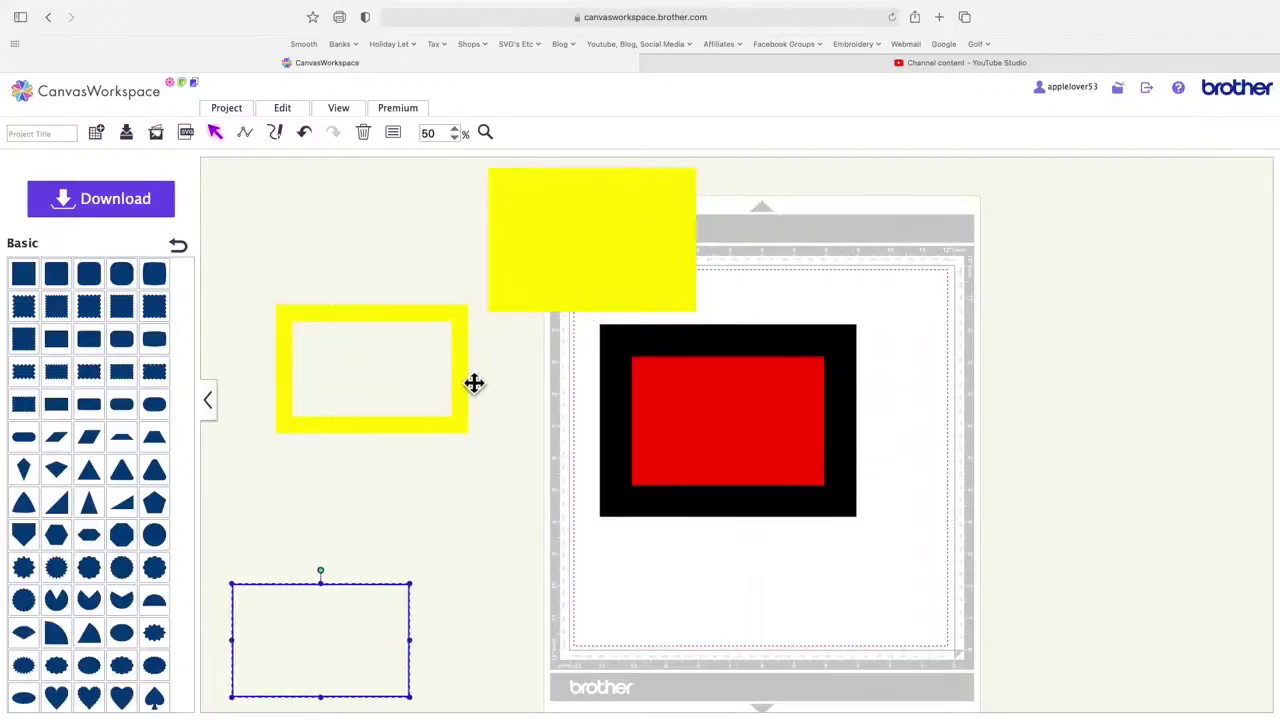
left_click_drag(474, 383, 471, 489)
left_click_drag(626, 263, 403, 311)
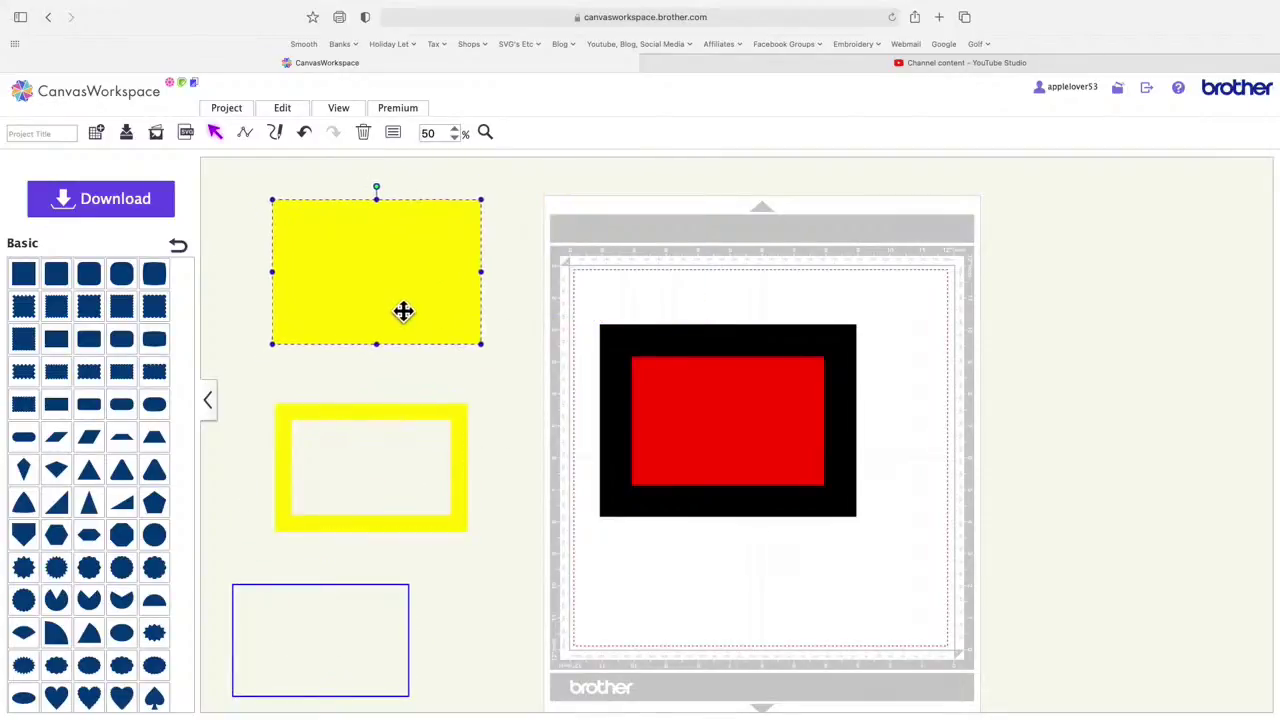
Step: Remove the fill from the large yellow offset rectangle above the frame, keeping its yellow outline
left_click(395, 135)
left_click(318, 210)
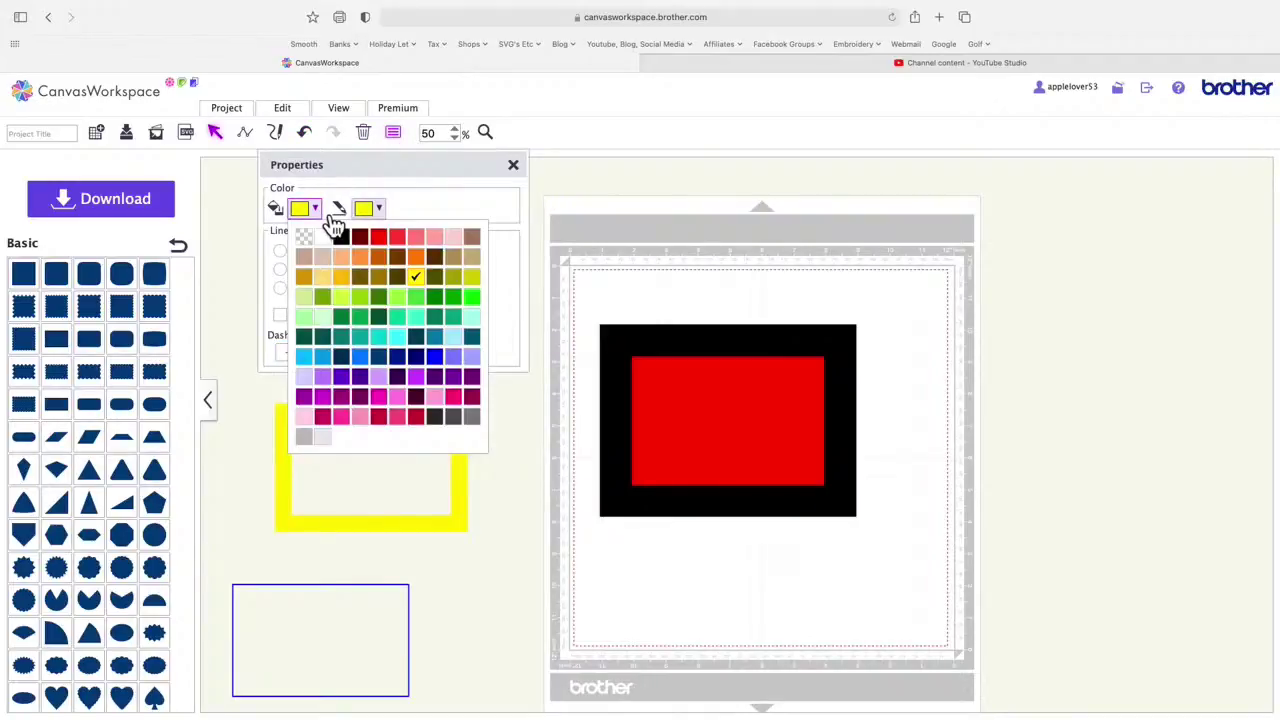
left_click(322, 238)
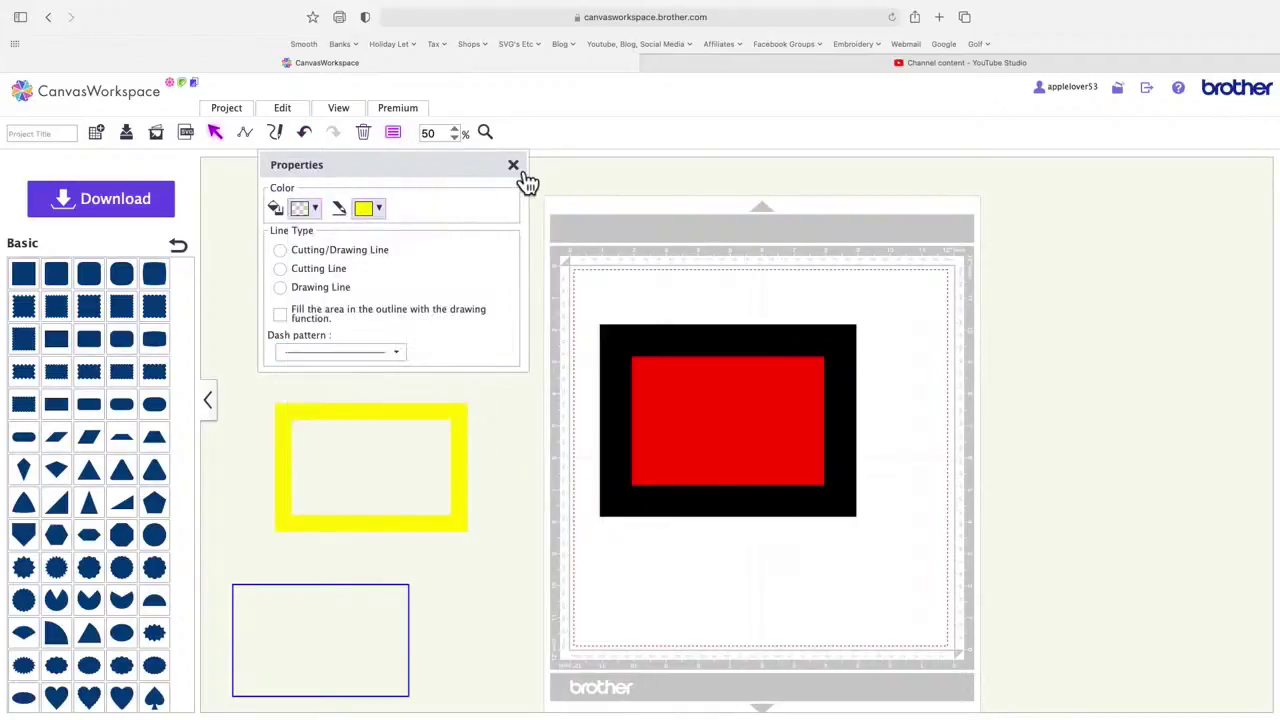
left_click(513, 165)
left_click(518, 292)
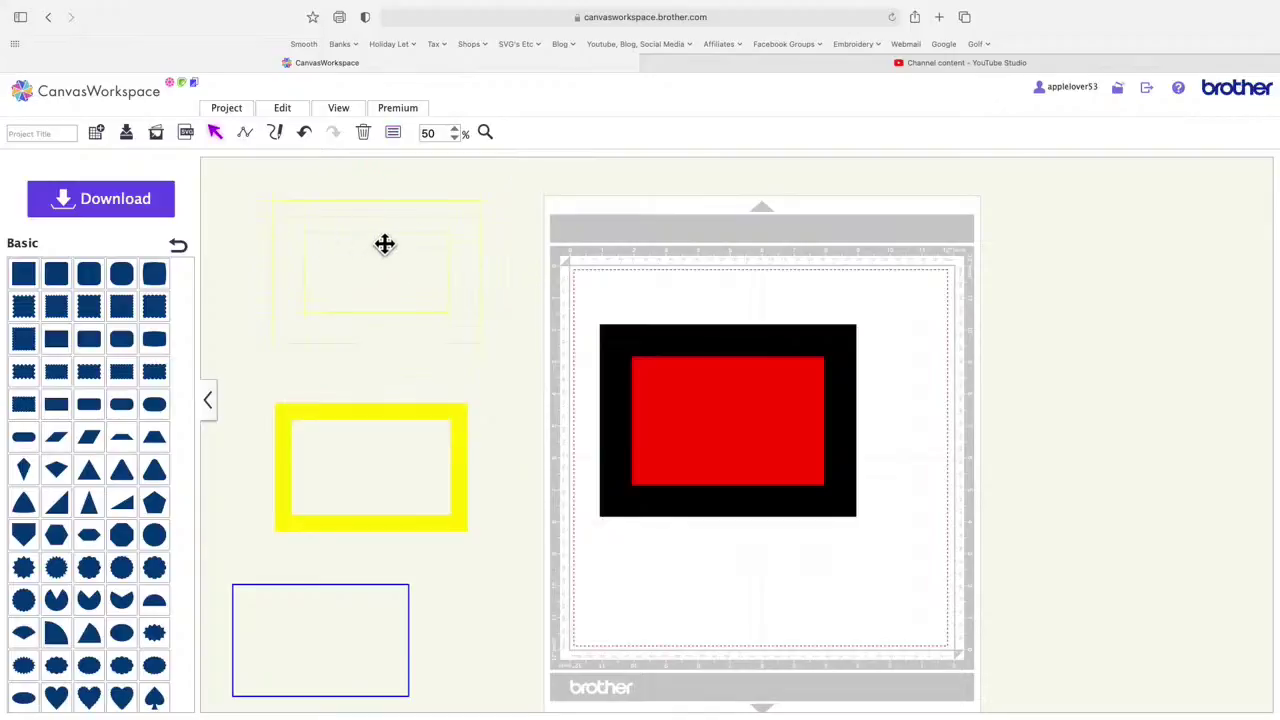
Step: Apply an overlap process to the unfilled large offset to separate its outer and inner rectangles
left_click_drag(243, 186, 506, 362)
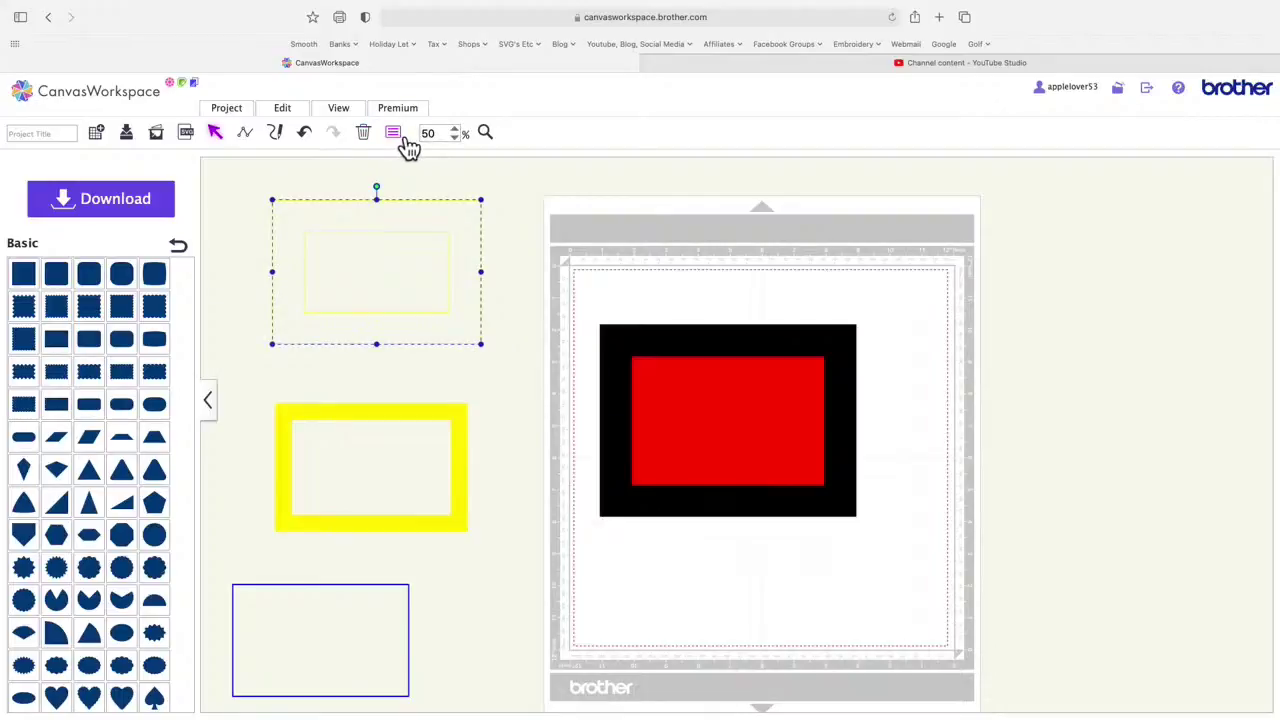
left_click(287, 110)
left_click(400, 365)
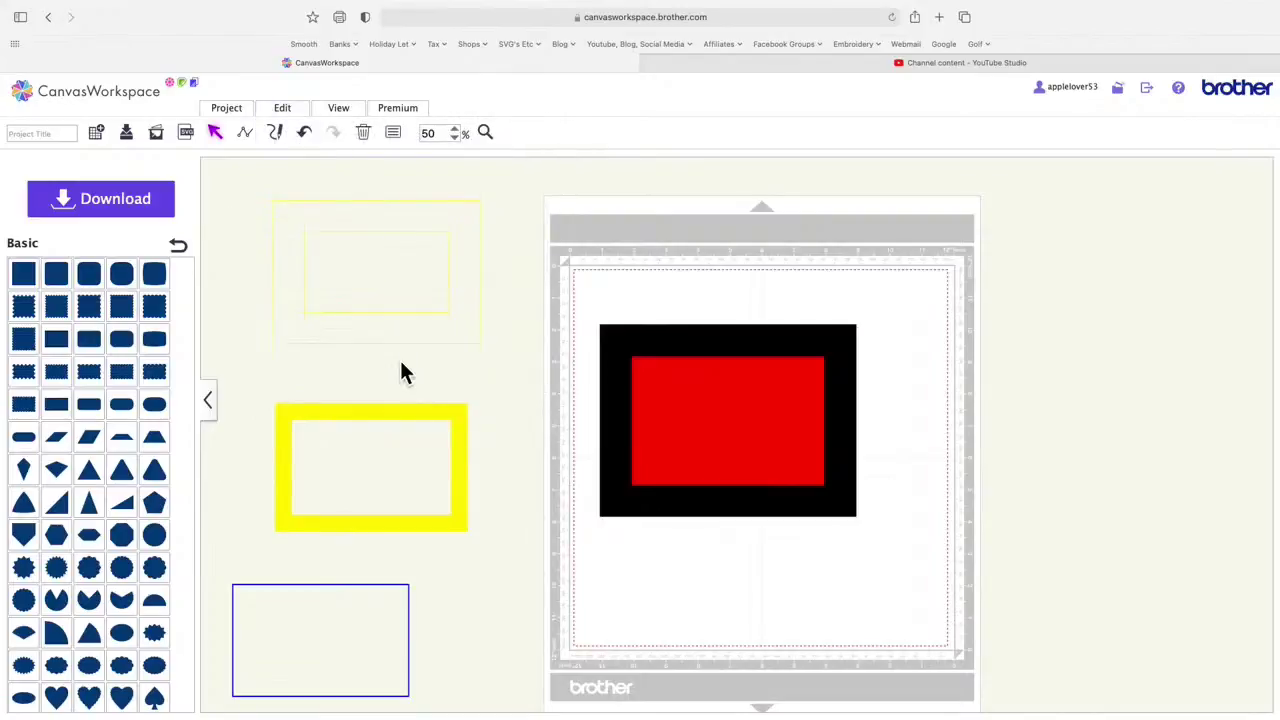
Step: Set both the fill and the line colour of the large offset frame above the yellow frame to blue
left_click(461, 226)
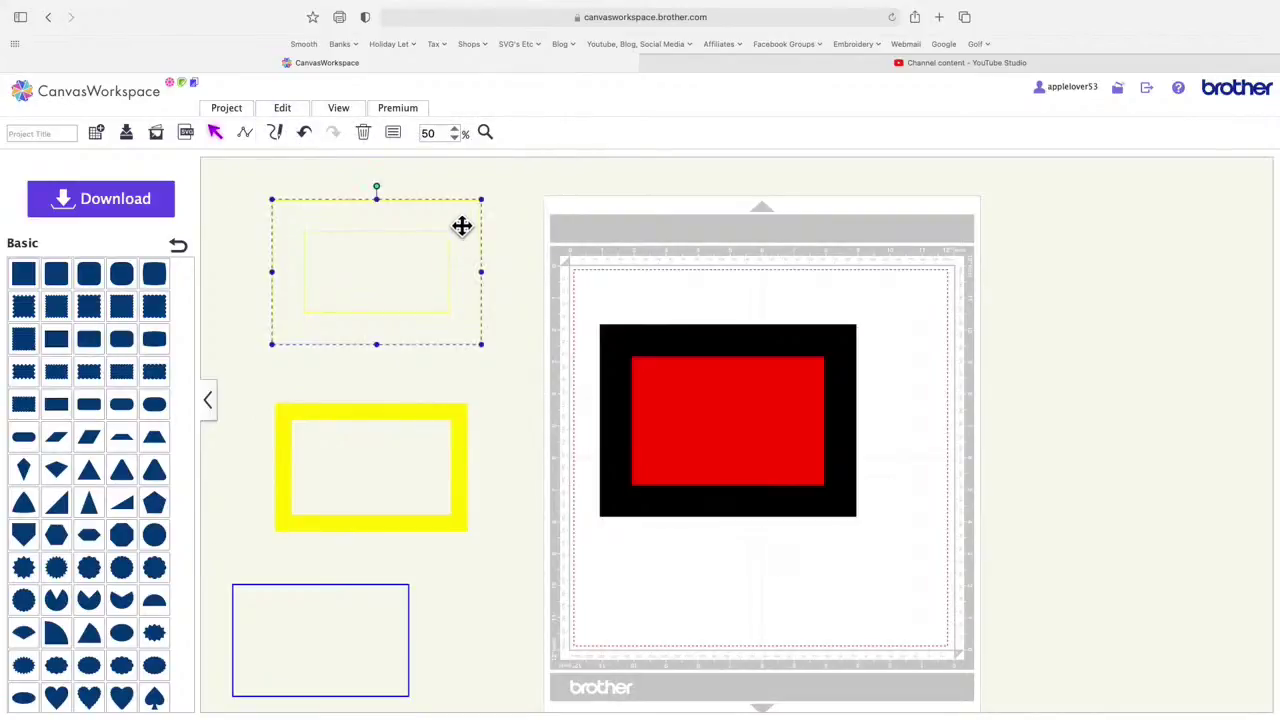
left_click(398, 135)
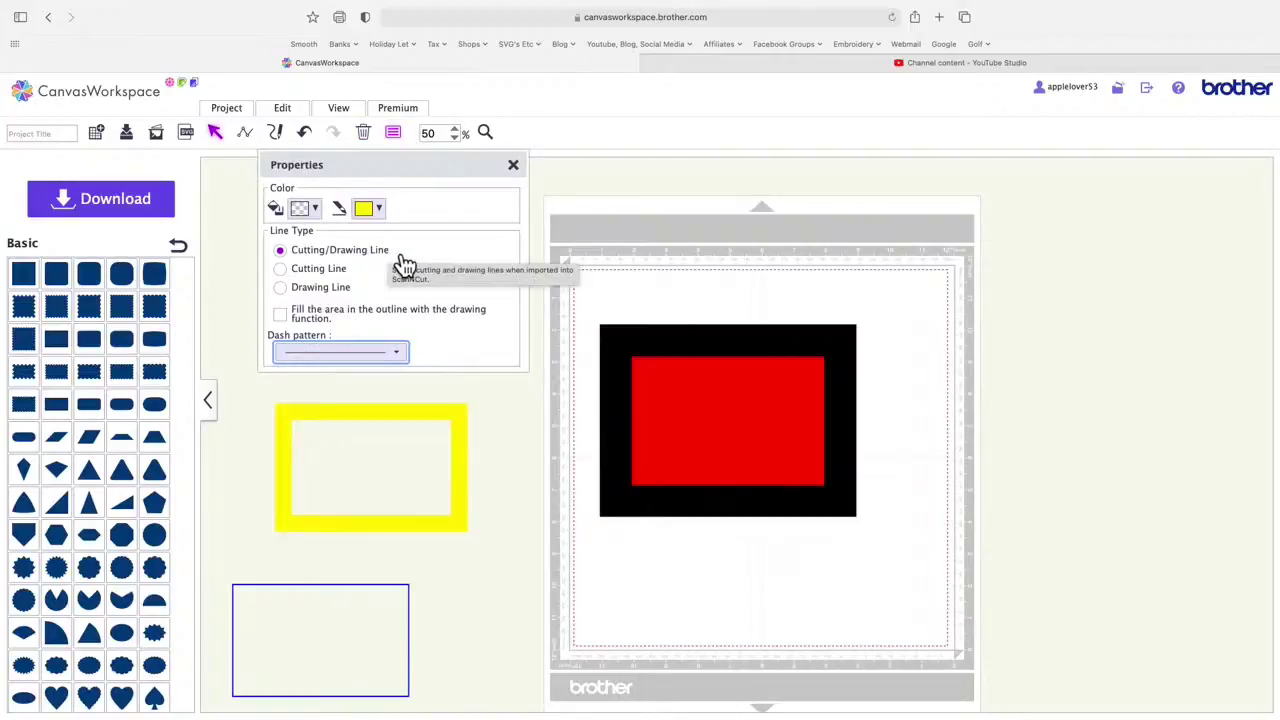
left_click(329, 225)
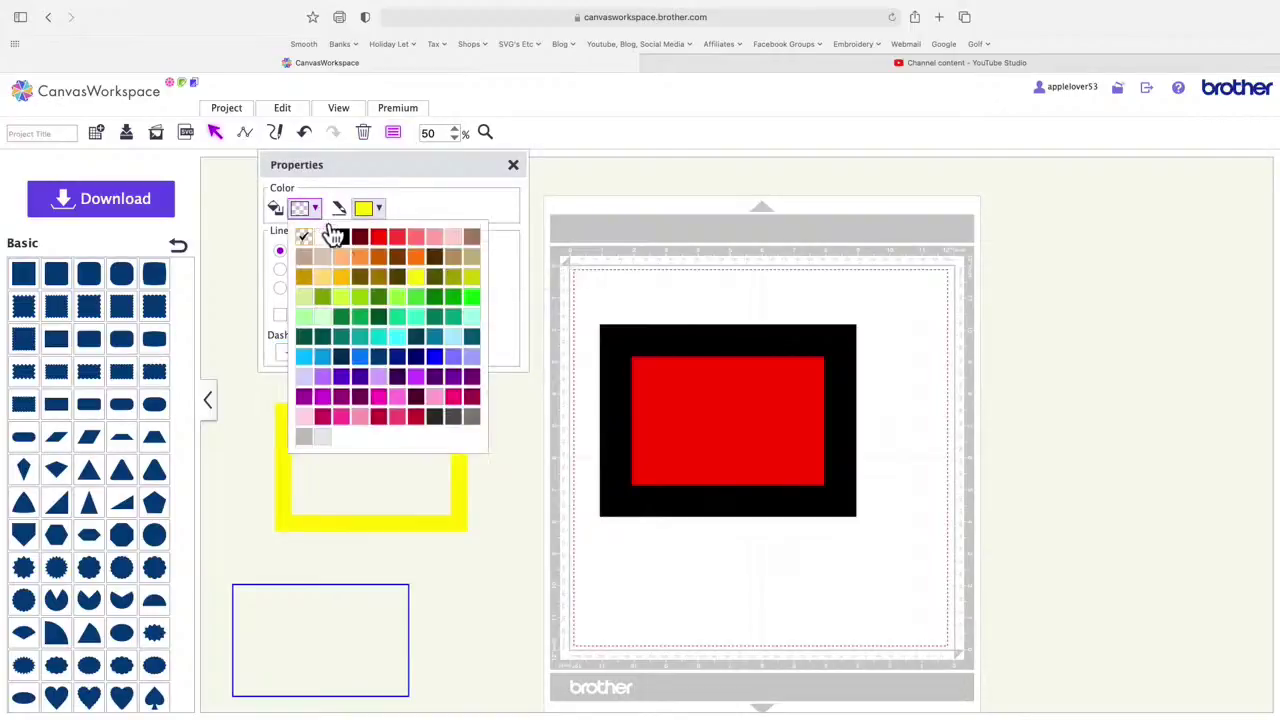
left_click(451, 372)
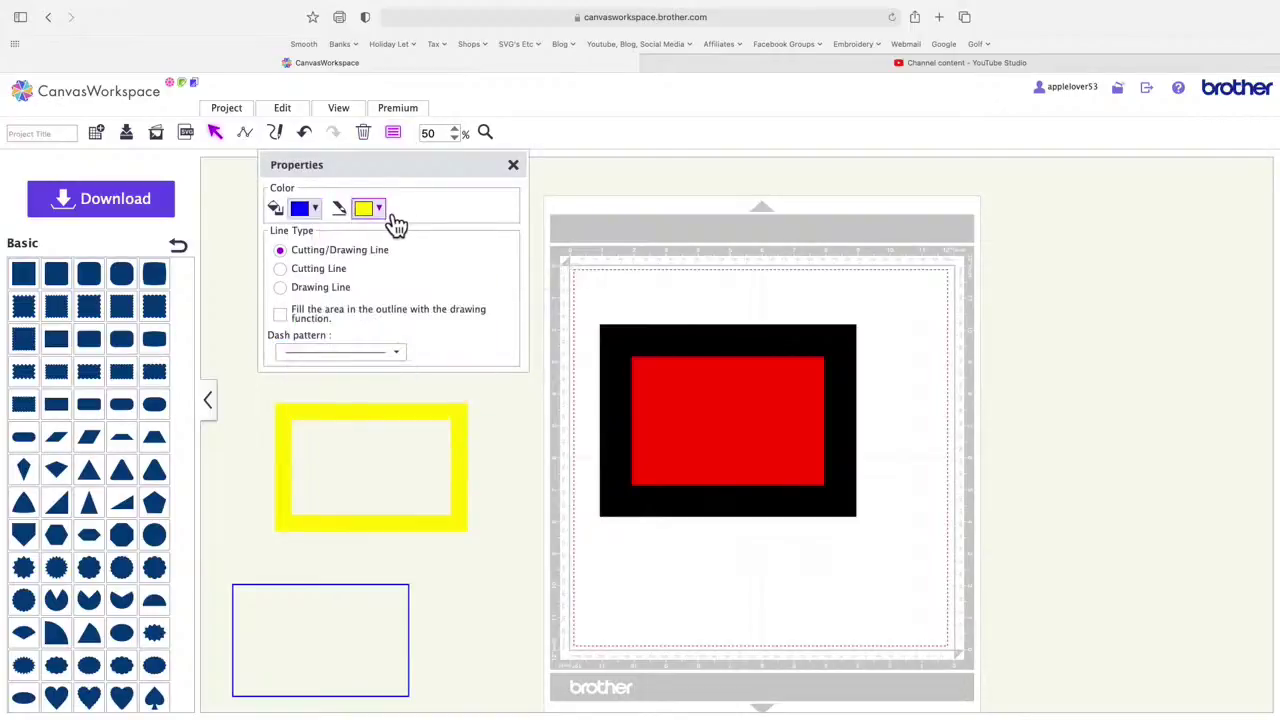
left_click(372, 210)
left_click(509, 371)
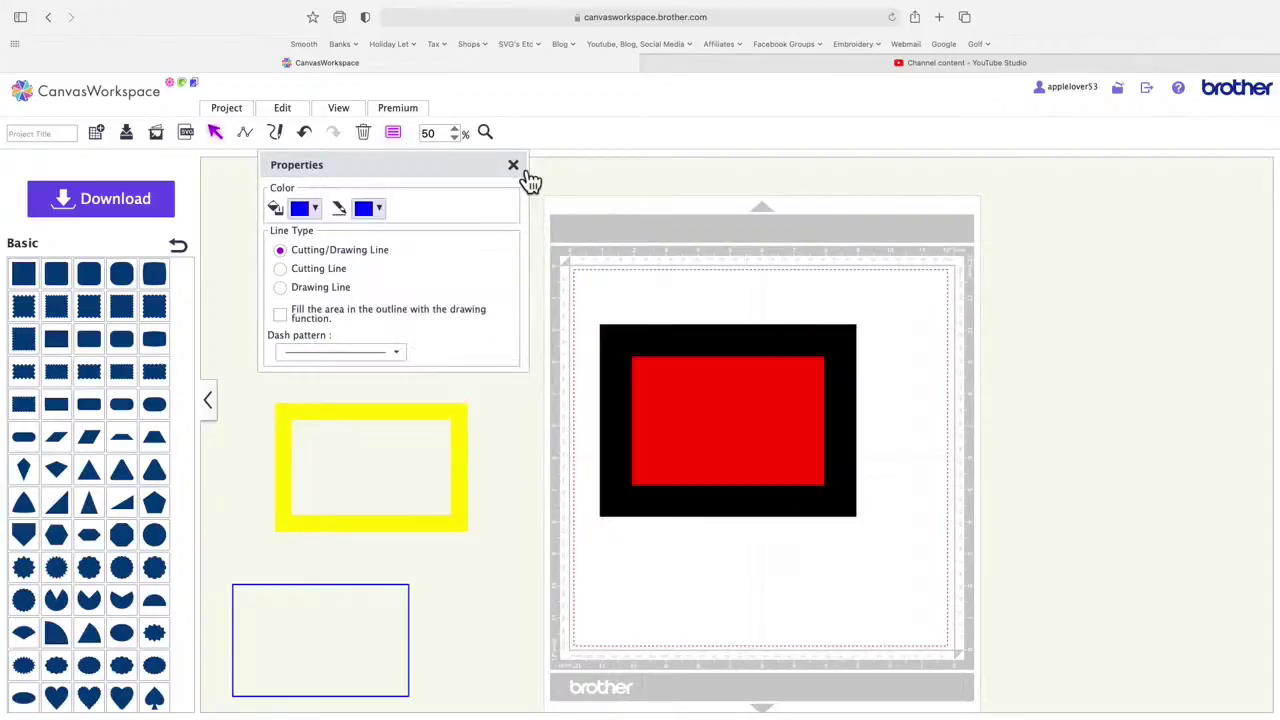
left_click(513, 165)
Step: Try the blue frame over the black and red design, return it above the yellow frame, and delete the thin blue outline rectangle
left_click_drag(471, 283, 825, 402)
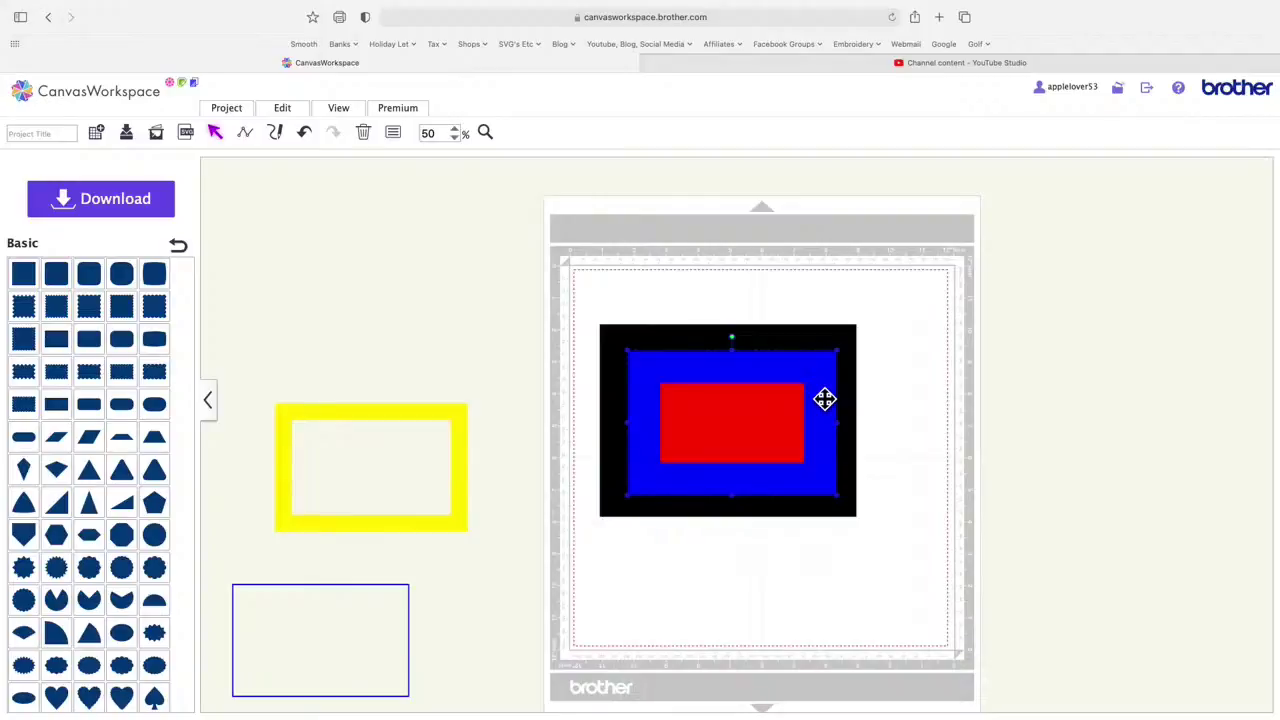
left_click_drag(817, 400, 494, 357)
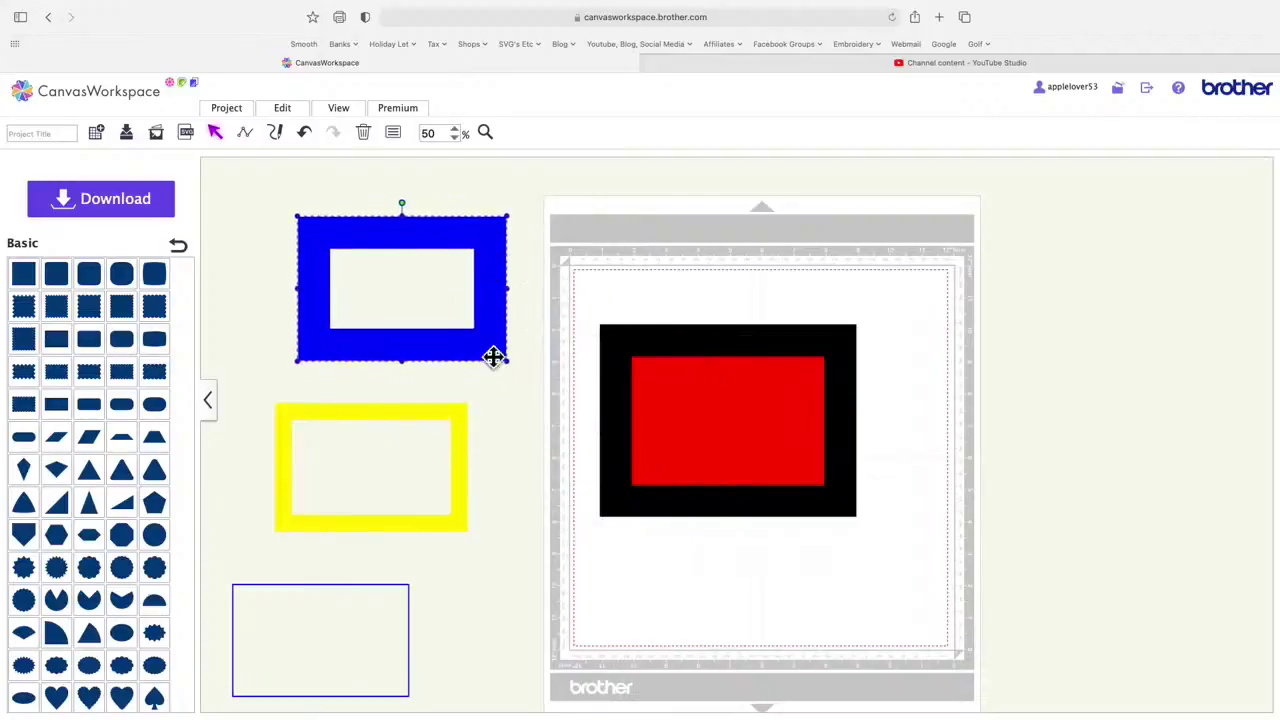
left_click_drag(453, 426, 473, 425)
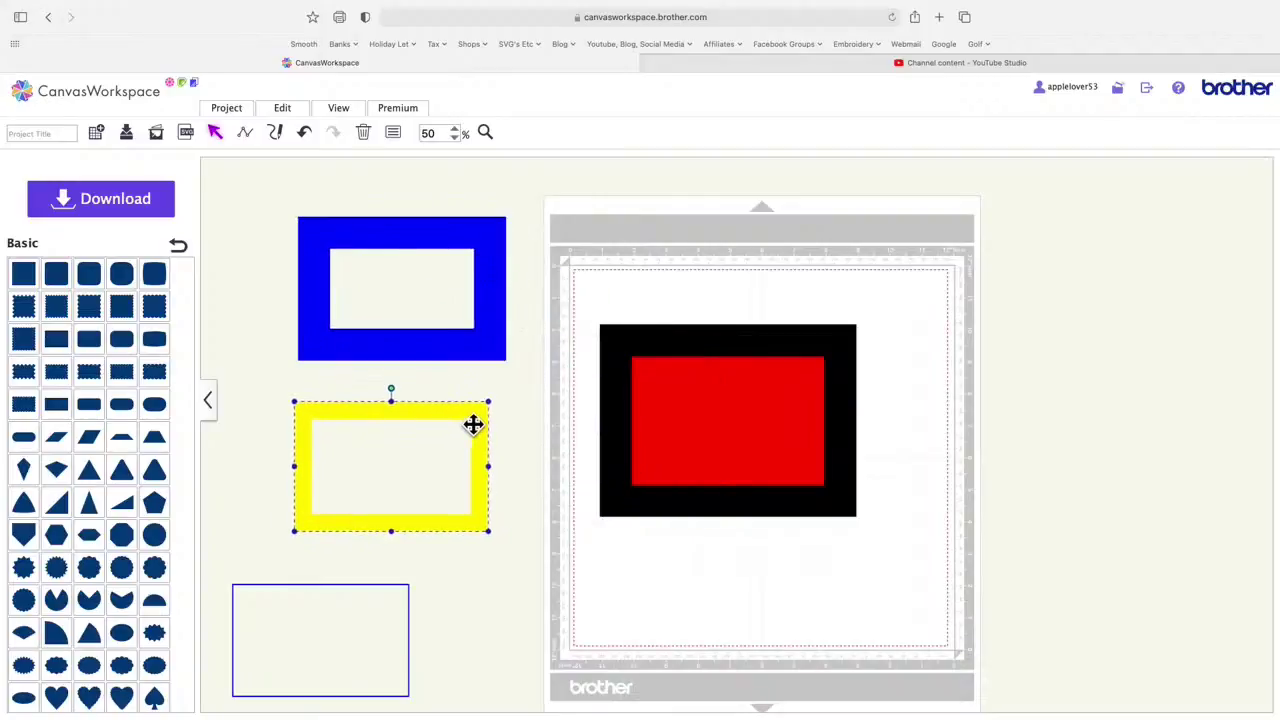
left_click(344, 613)
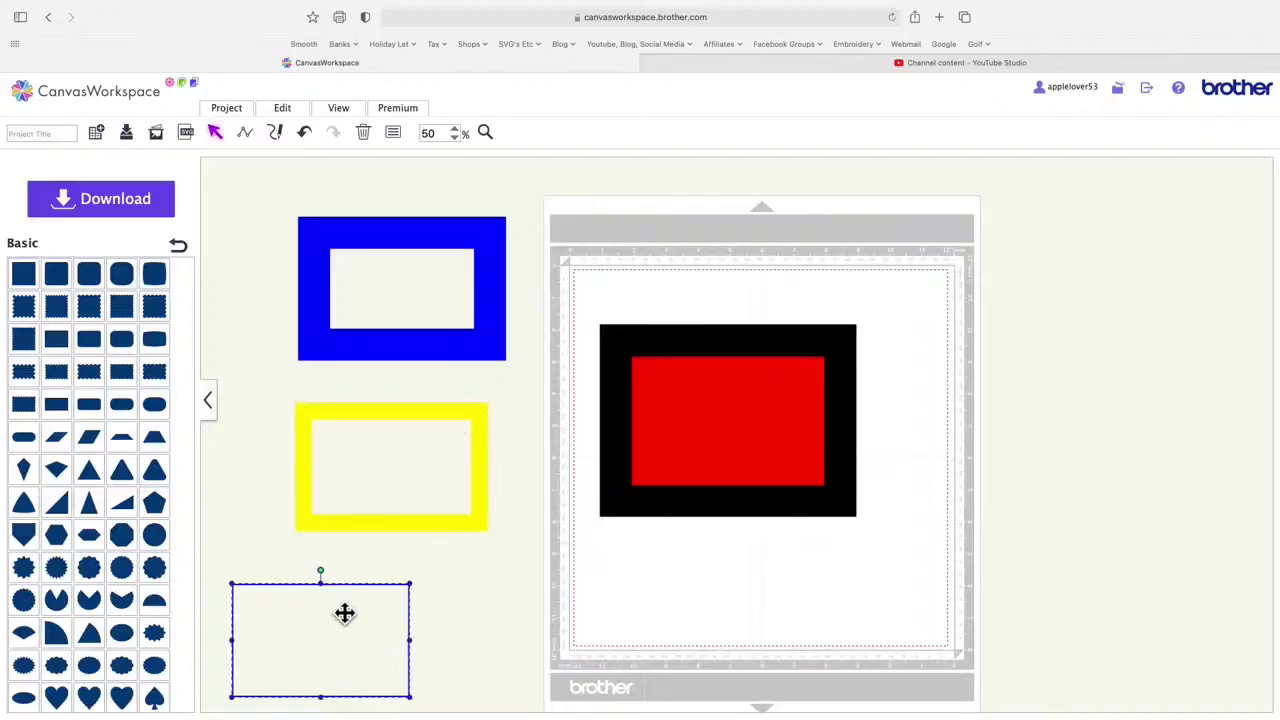
key("Delete")
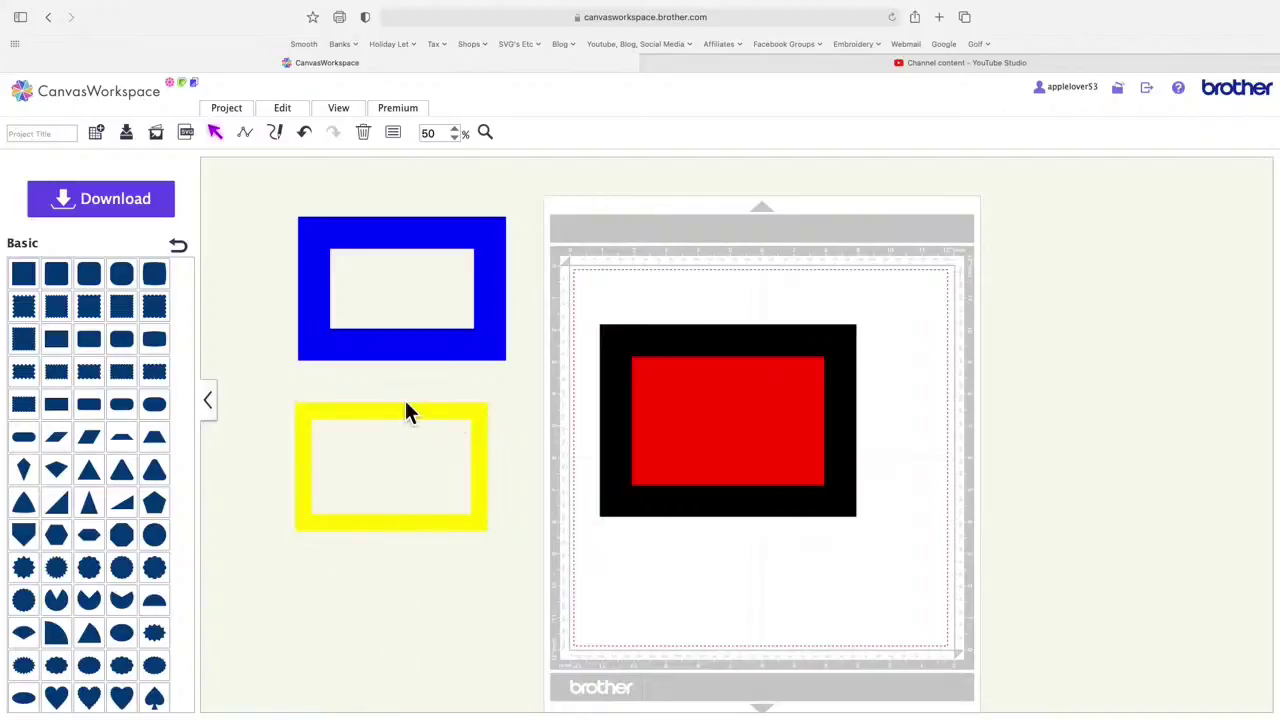
Step: Group the yellow frame, apply an overlap process to it, and align it below the blue frame
left_click(438, 418)
right_click(438, 418)
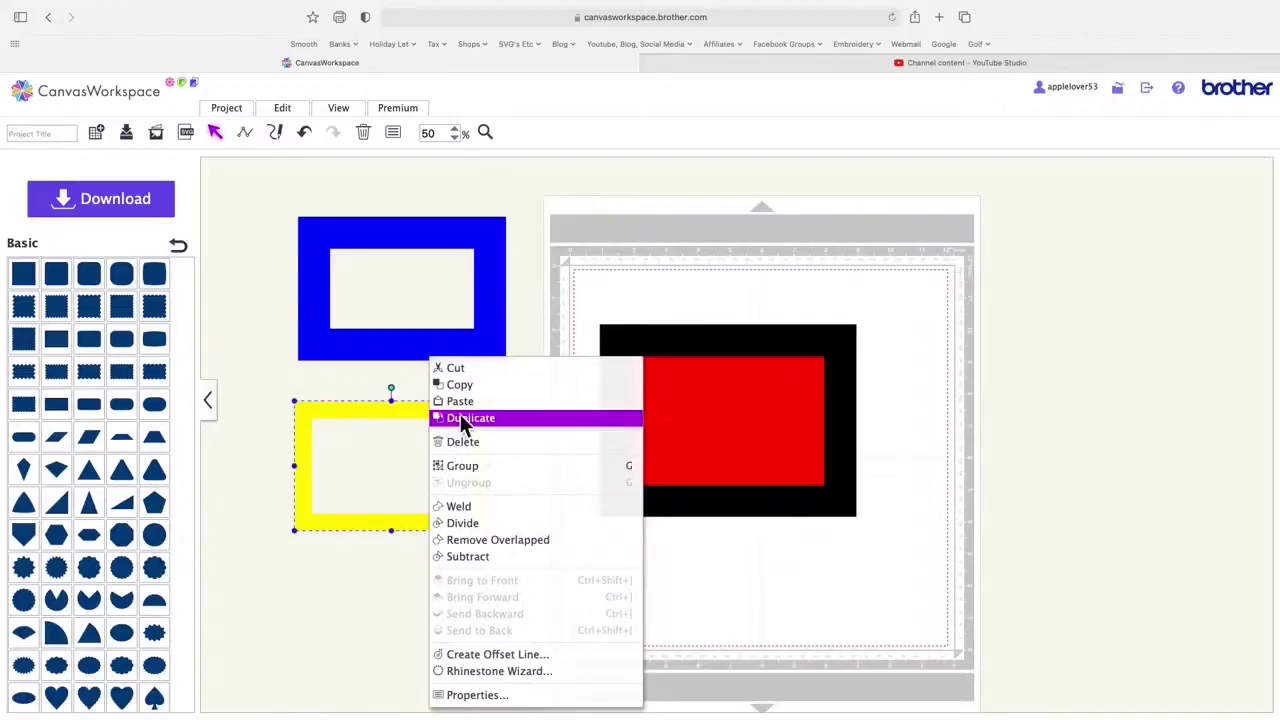
left_click(468, 470)
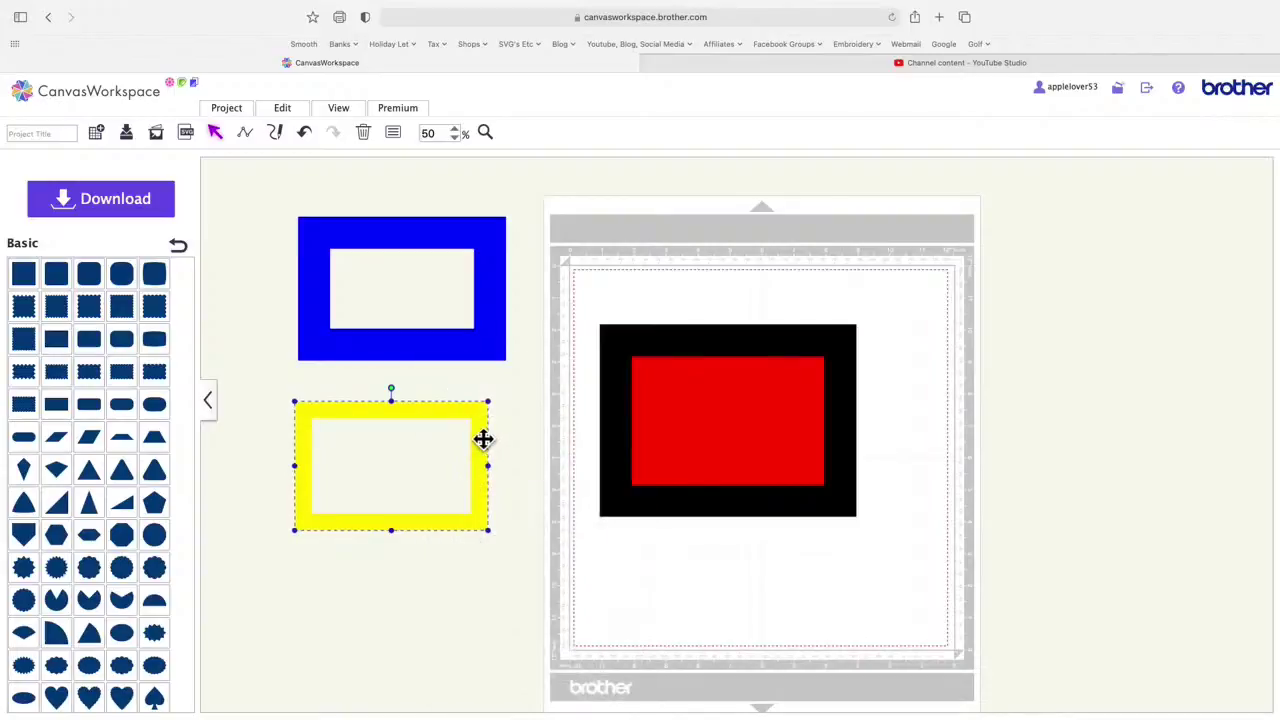
mouse_move(483, 437)
left_mouse_down()
mouse_move(423, 463)
mouse_move(469, 441)
left_mouse_up()
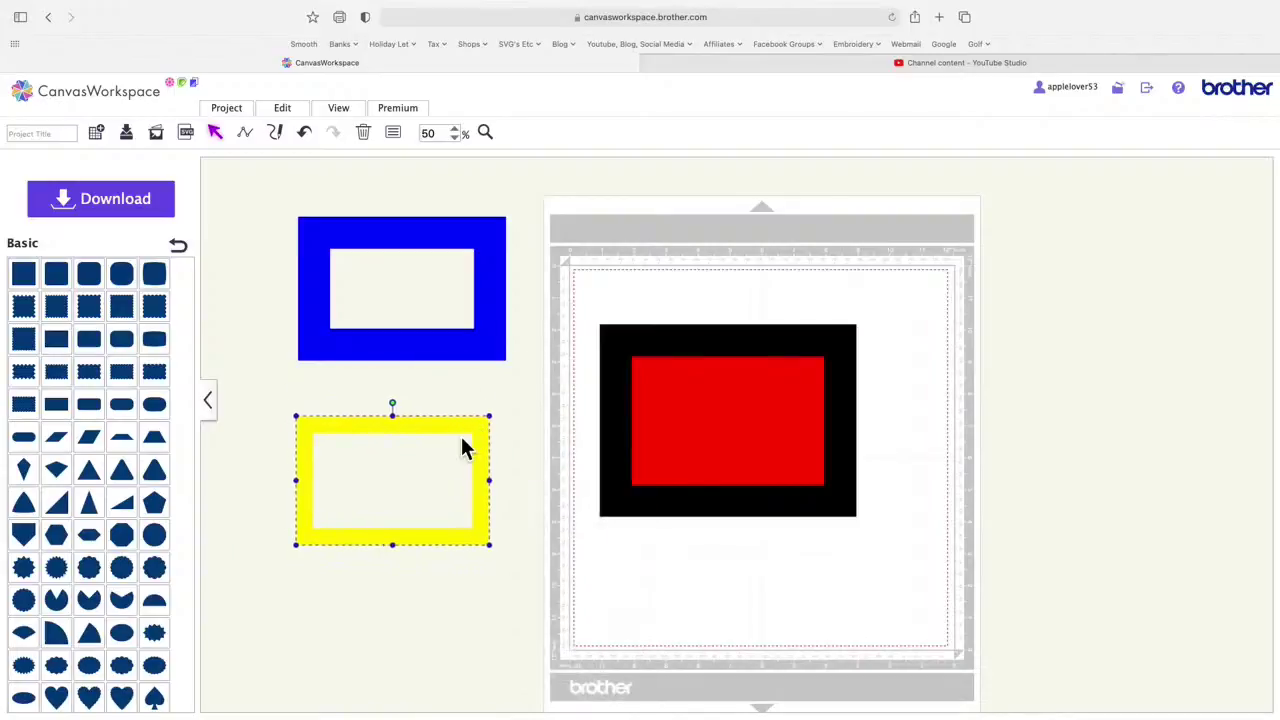
left_click(297, 114)
left_click(306, 366)
mouse_move(460, 434)
left_mouse_down()
mouse_move(489, 451)
mouse_move(466, 434)
left_mouse_up()
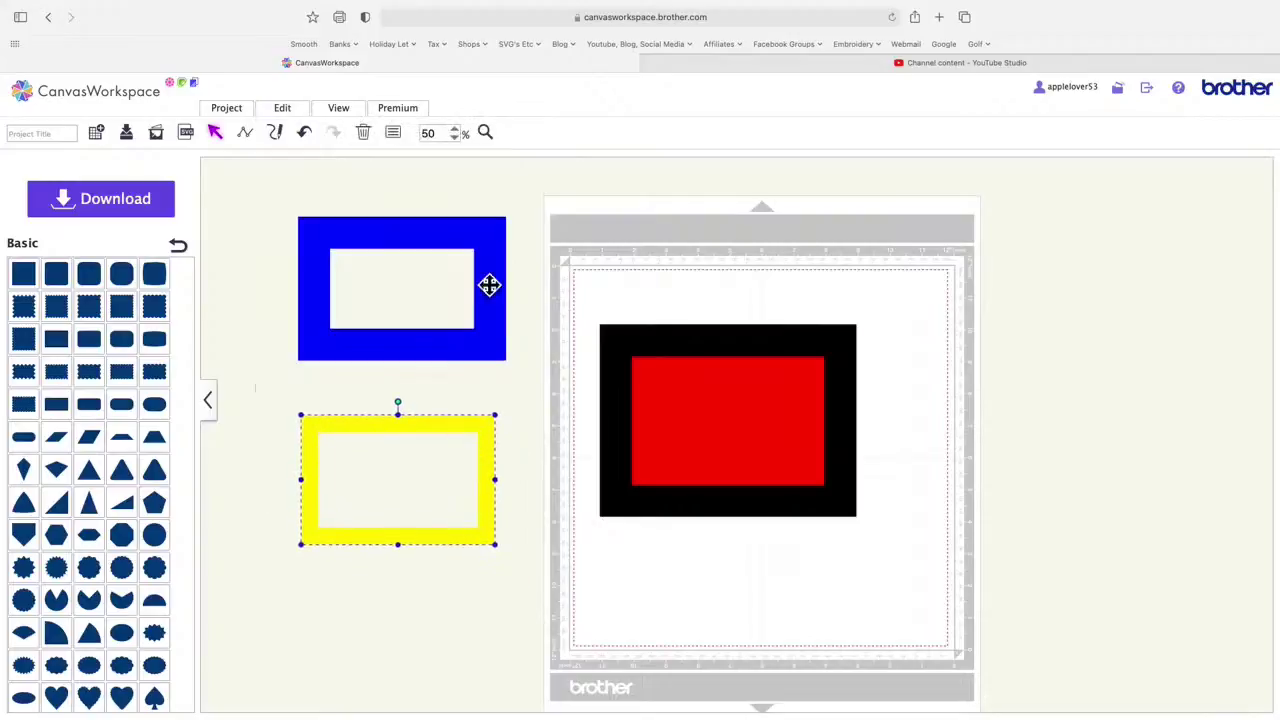
Step: Create a 0.24-inch inward bevel offset of the yellow frame, leaving the original as is, and move the offset below the black rectangle
left_click(293, 111)
left_click(499, 208)
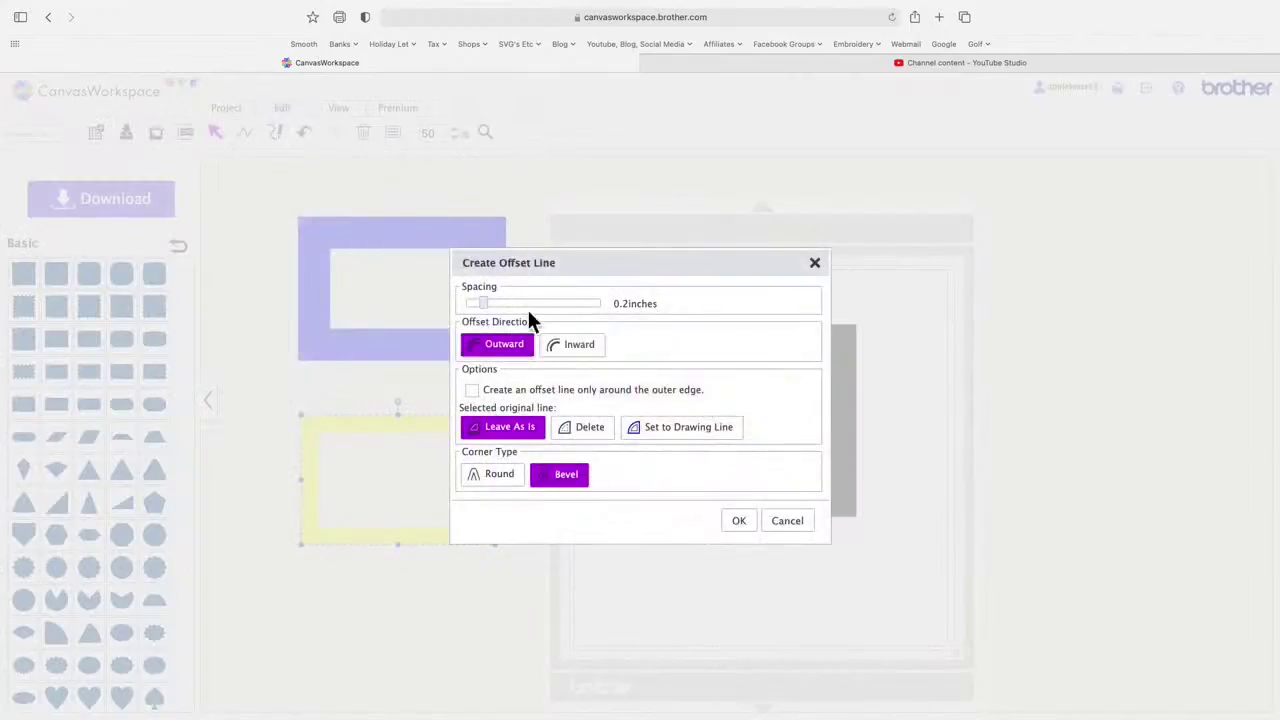
left_click(582, 350)
left_click_drag(489, 307, 493, 307)
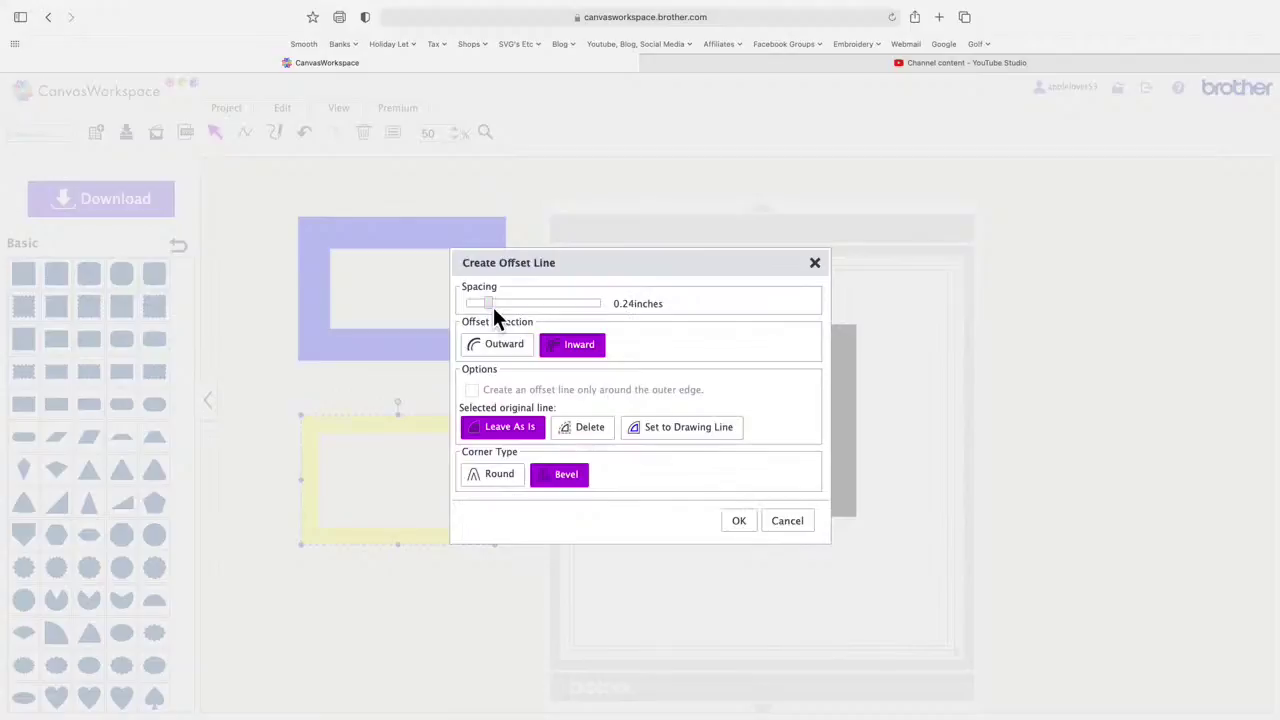
left_click(745, 527)
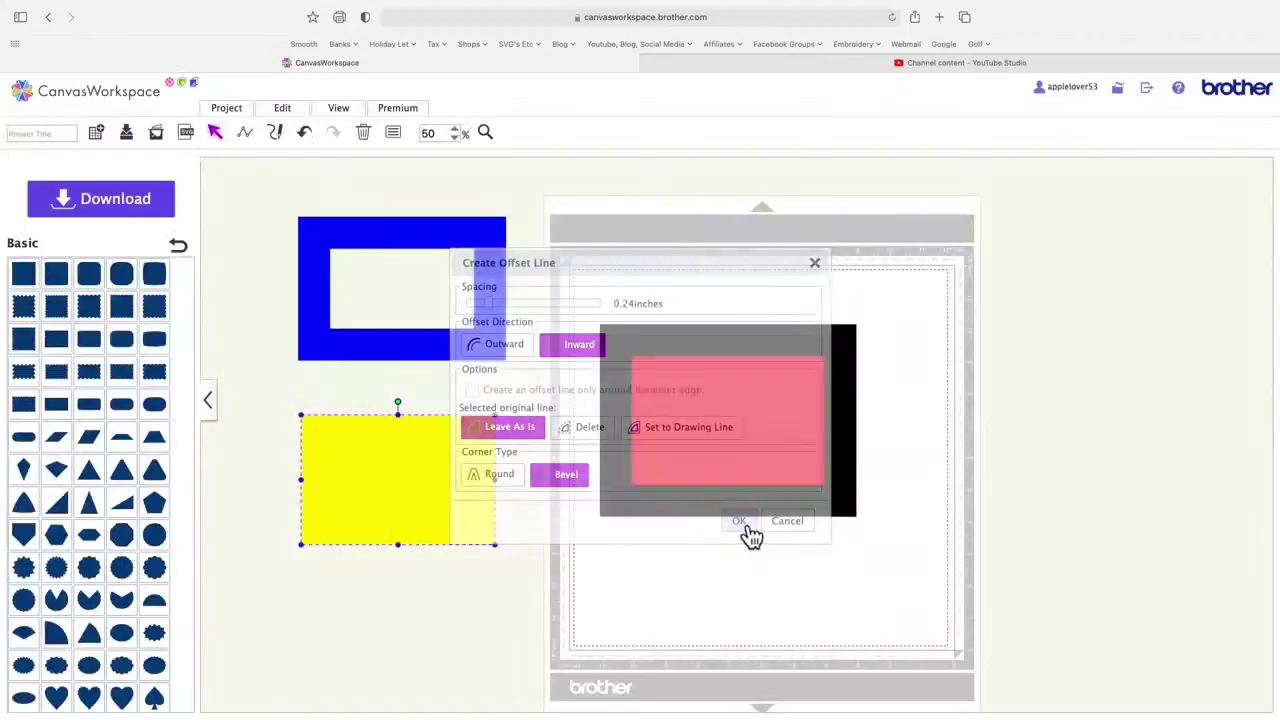
left_click_drag(425, 485, 649, 611)
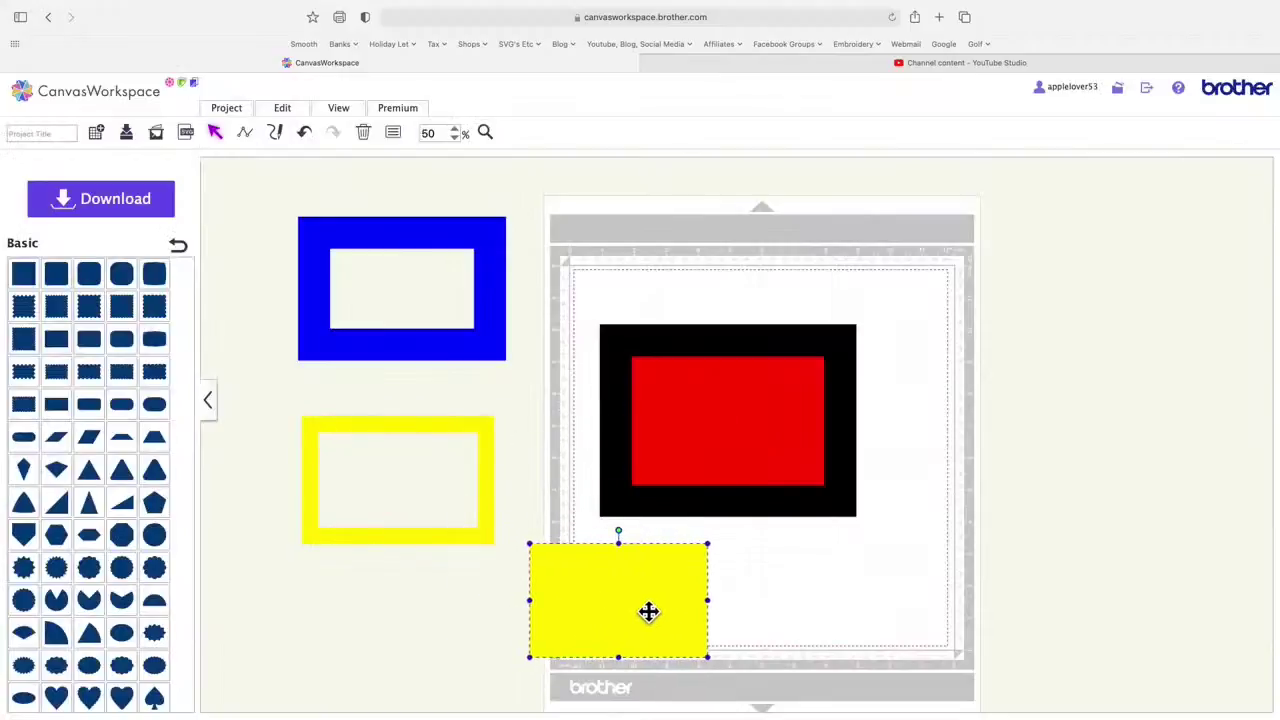
Step: Remove the fill from the inward offset rectangle, keeping its yellow outline, and discard it from the canvas
left_click(395, 138)
left_click(312, 209)
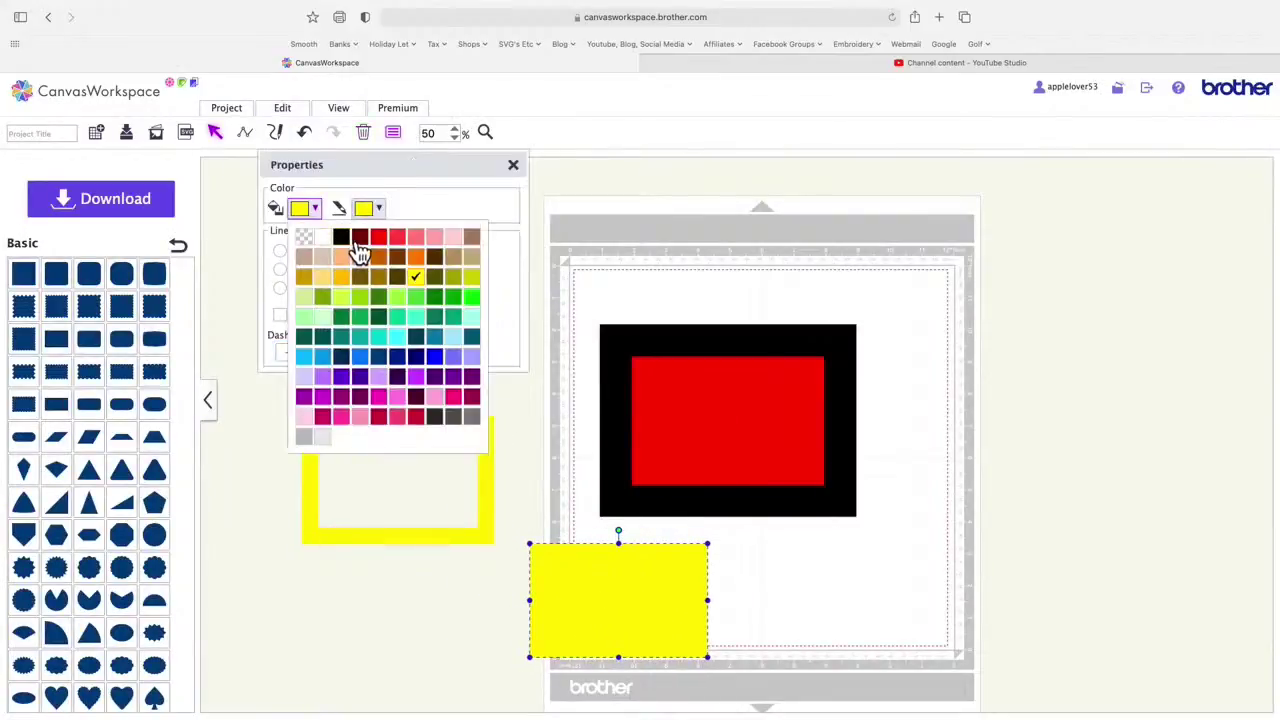
left_click(305, 237)
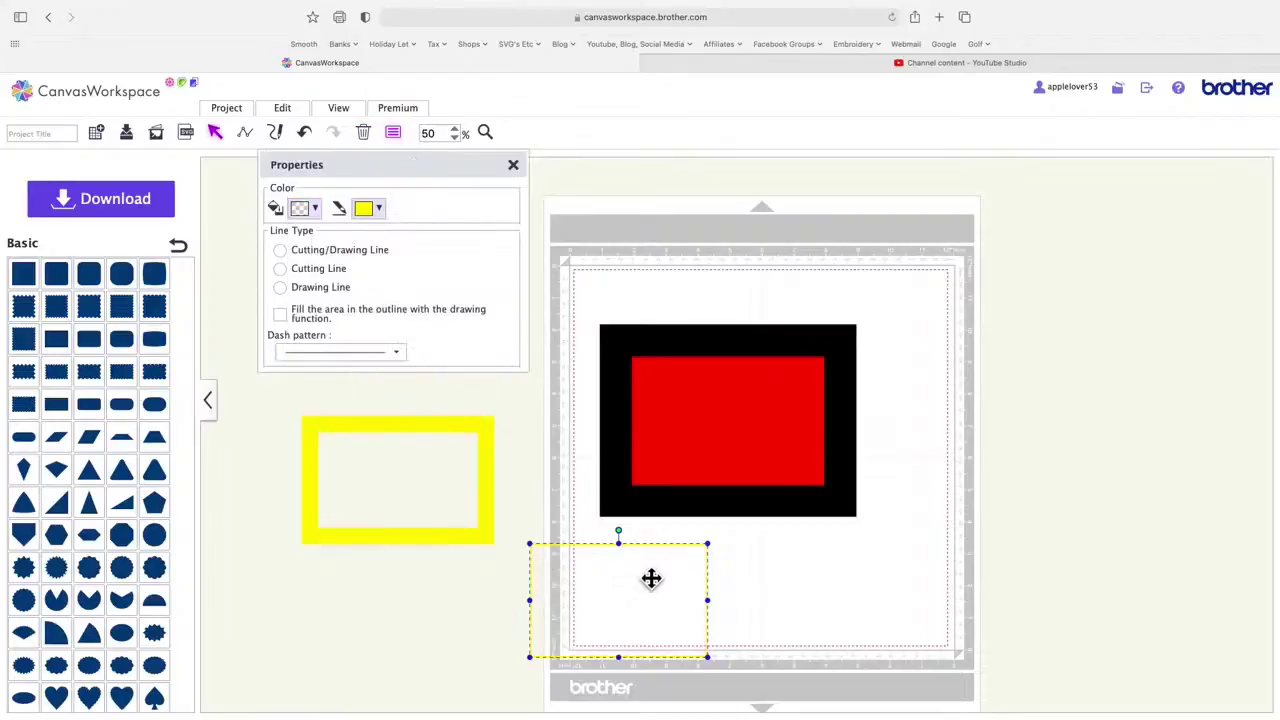
left_click_drag(696, 566, 687, 560)
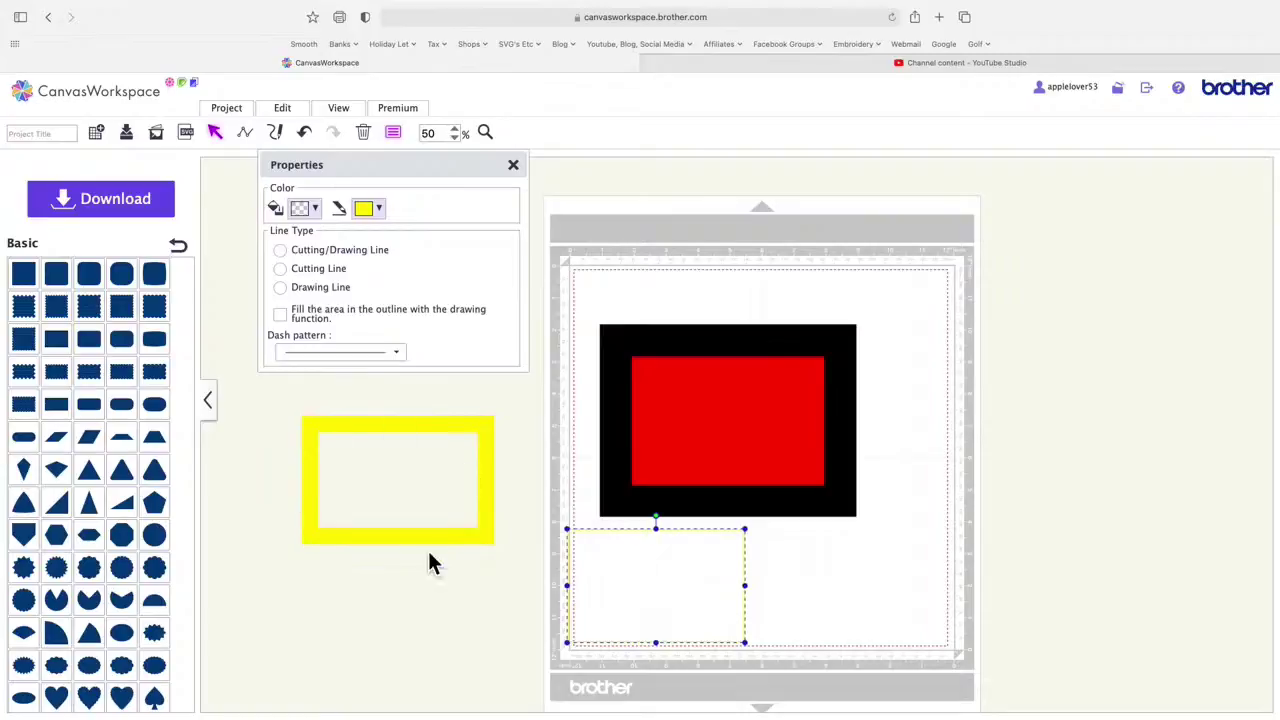
left_click(513, 164)
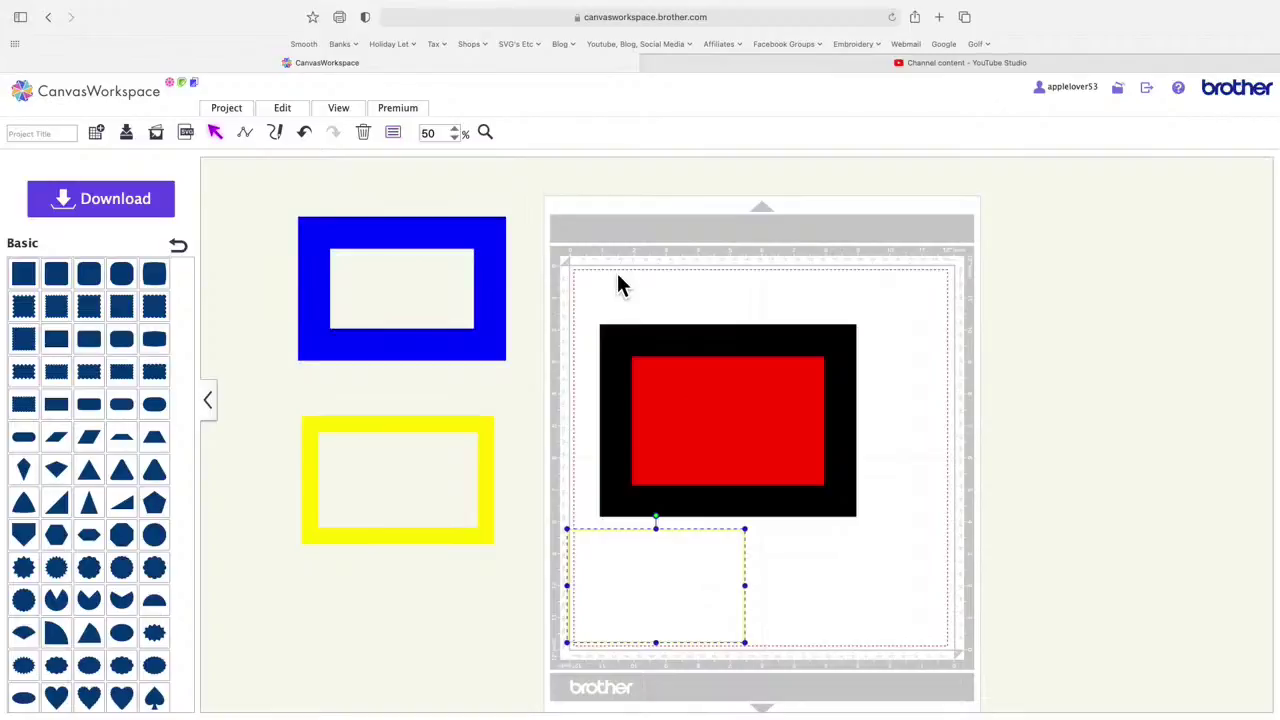
left_click_drag(654, 600, 1008, 543)
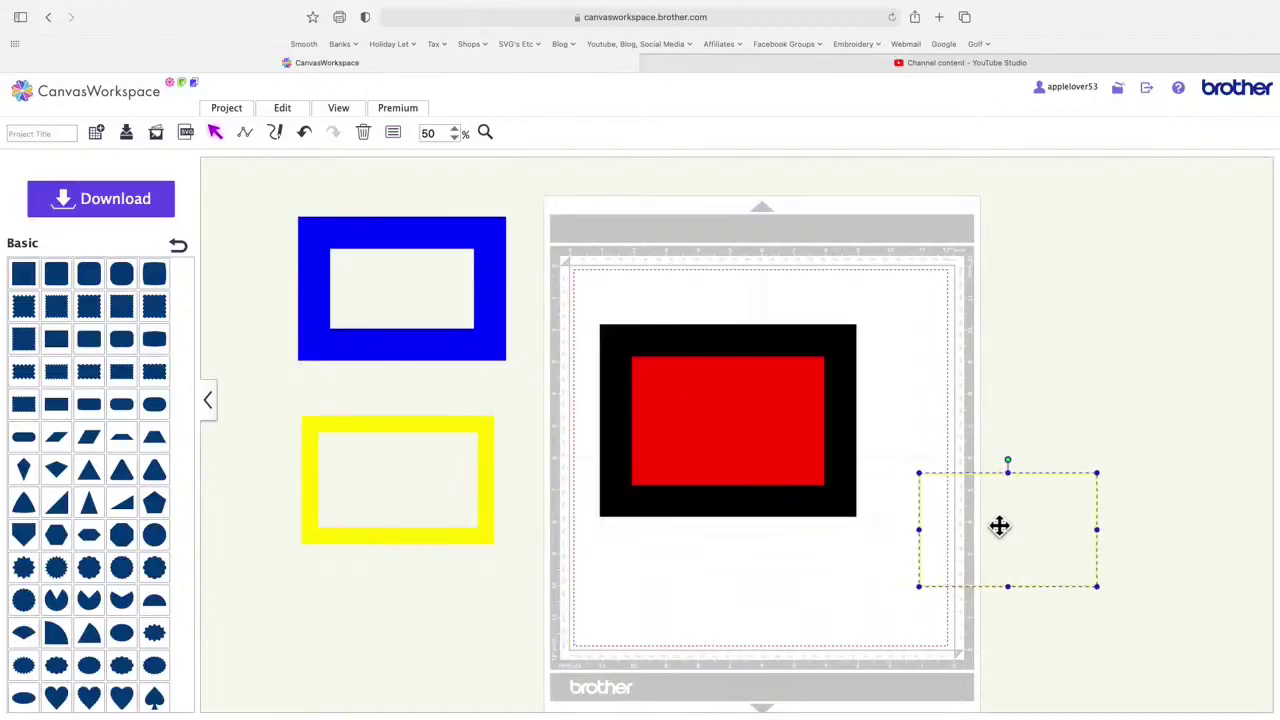
left_click(570, 316)
Step: Try the yellow frame over the red rectangle, return it beside the mat, and delete the blue frame
left_click_drag(450, 430, 779, 370)
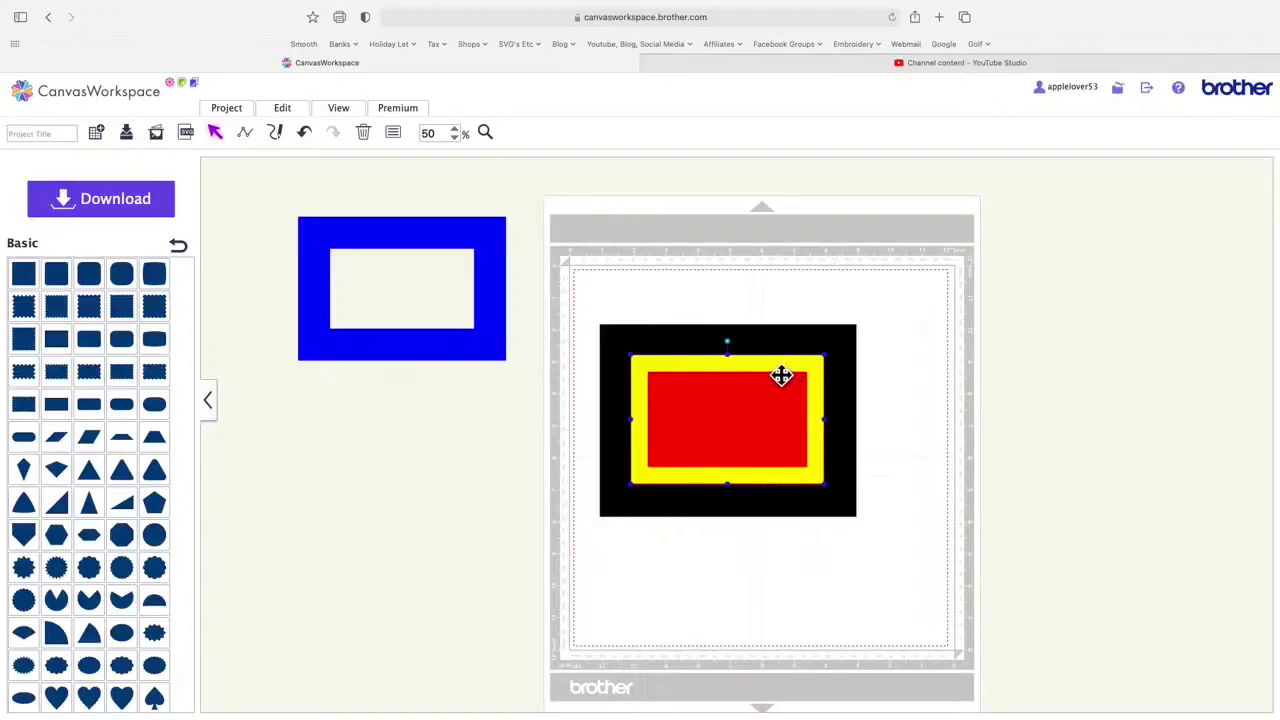
left_click_drag(781, 375, 449, 459)
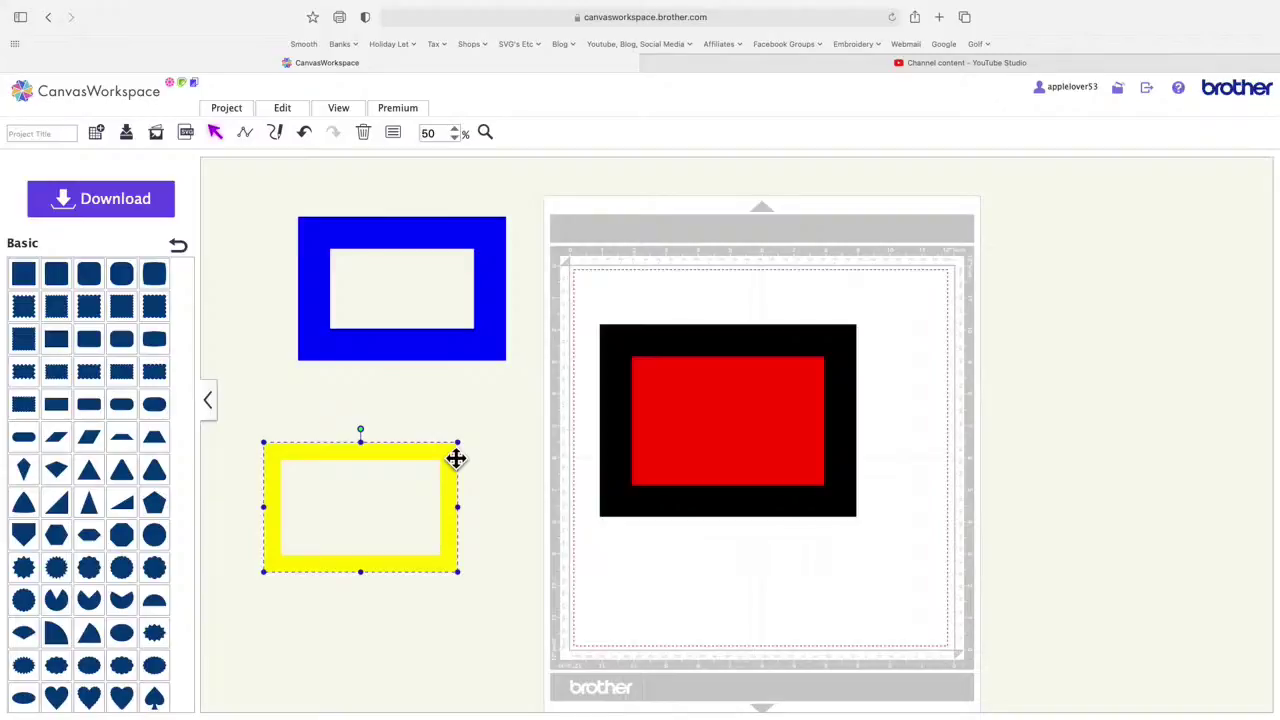
left_click(503, 304)
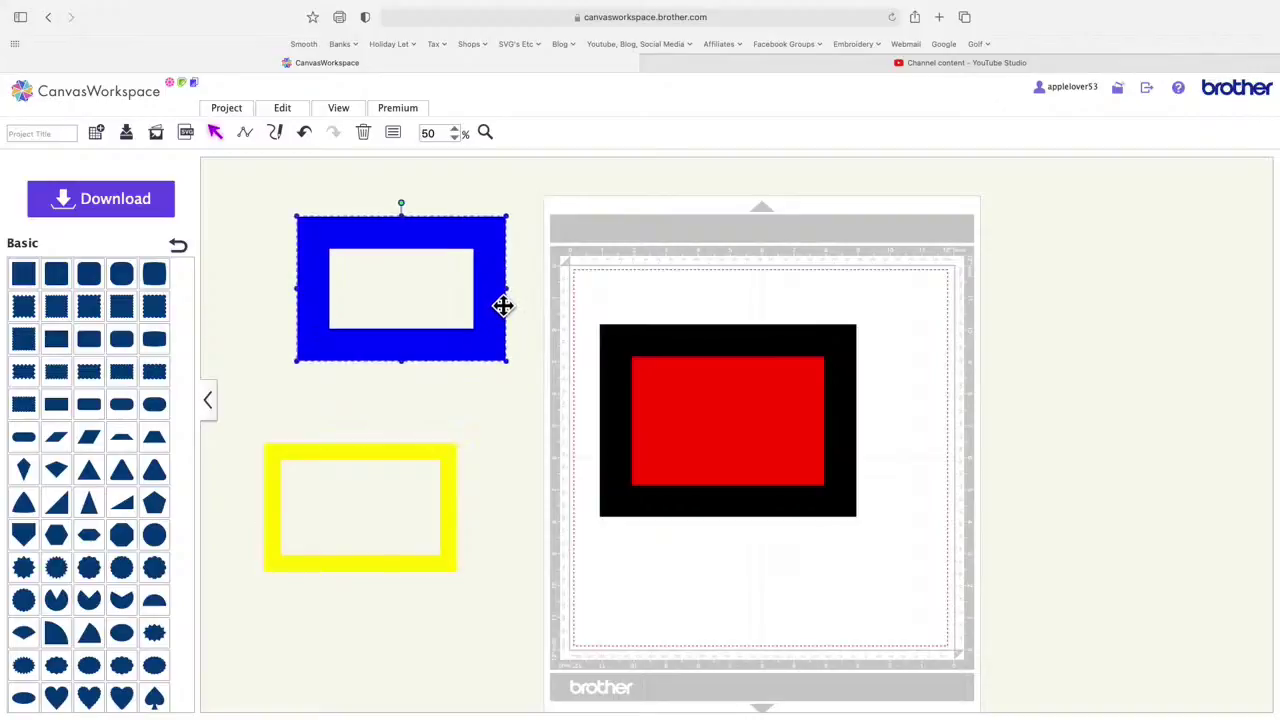
key("Delete")
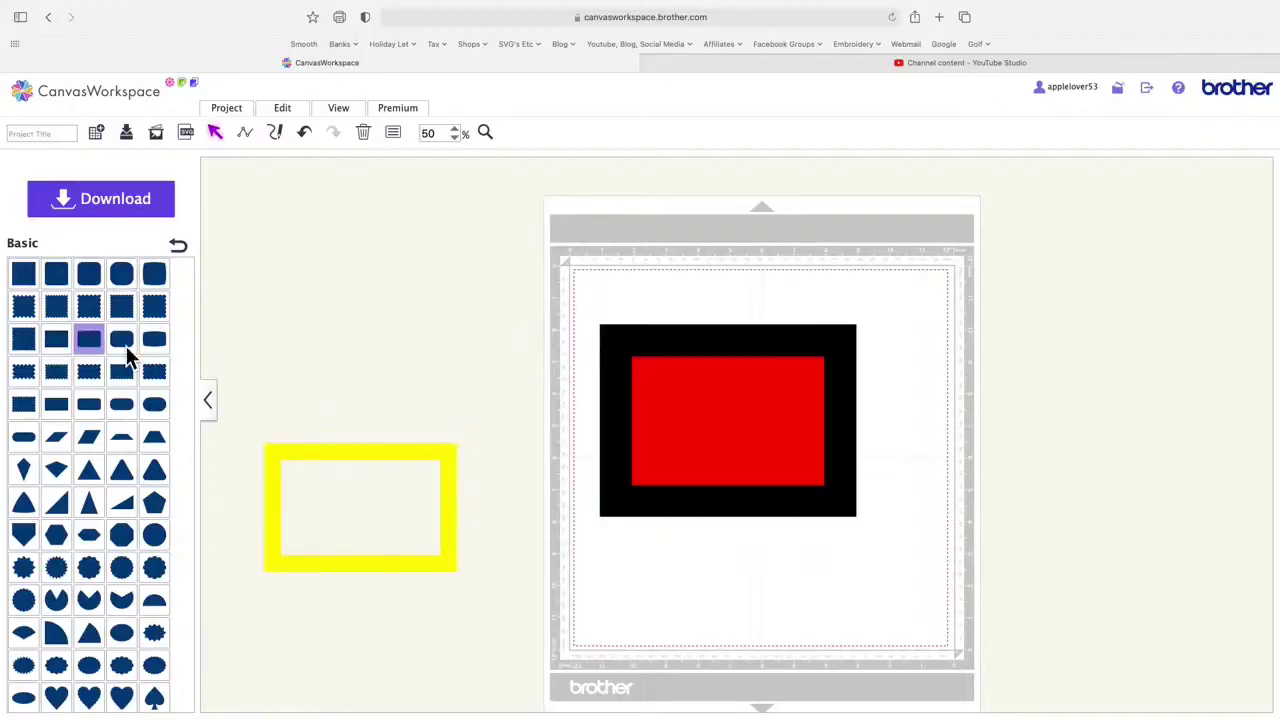
Step: Duplicate the red rectangle, place the copy beside the mat, and move the yellow frame to the opposite side of the mat
left_click(700, 397)
right_click(692, 358)
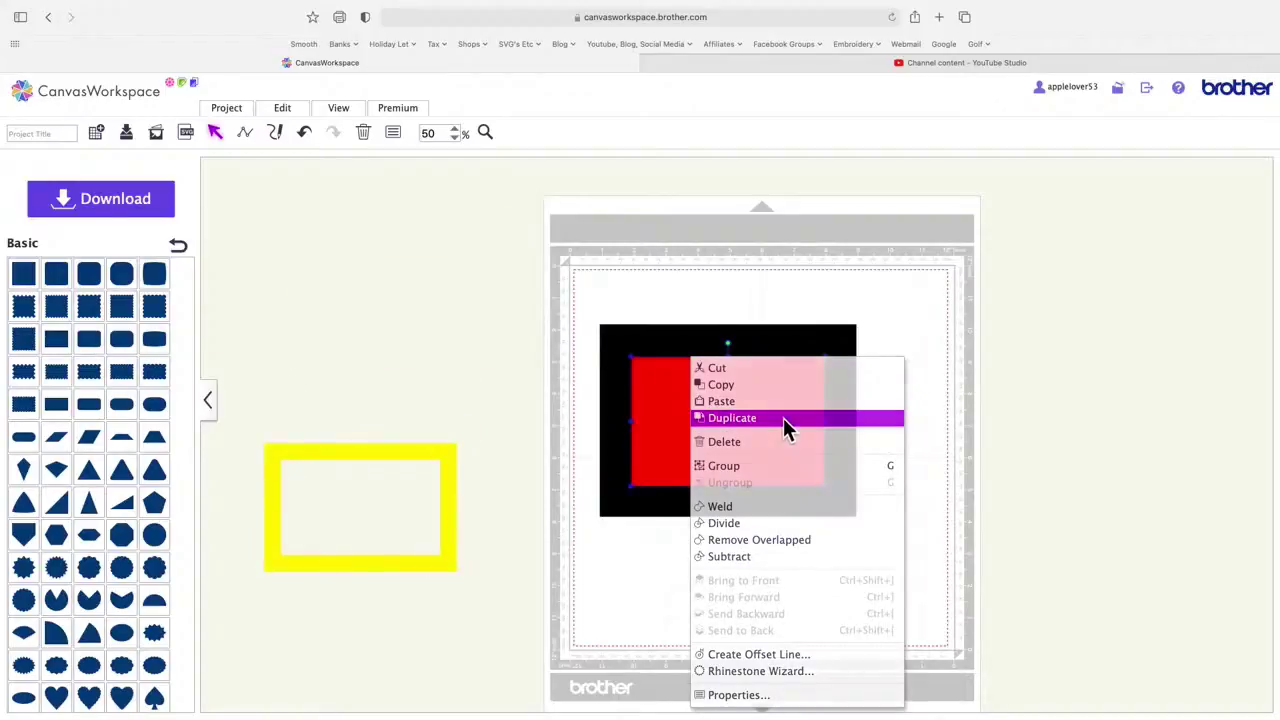
left_click(783, 418)
left_click_drag(783, 418, 420, 286)
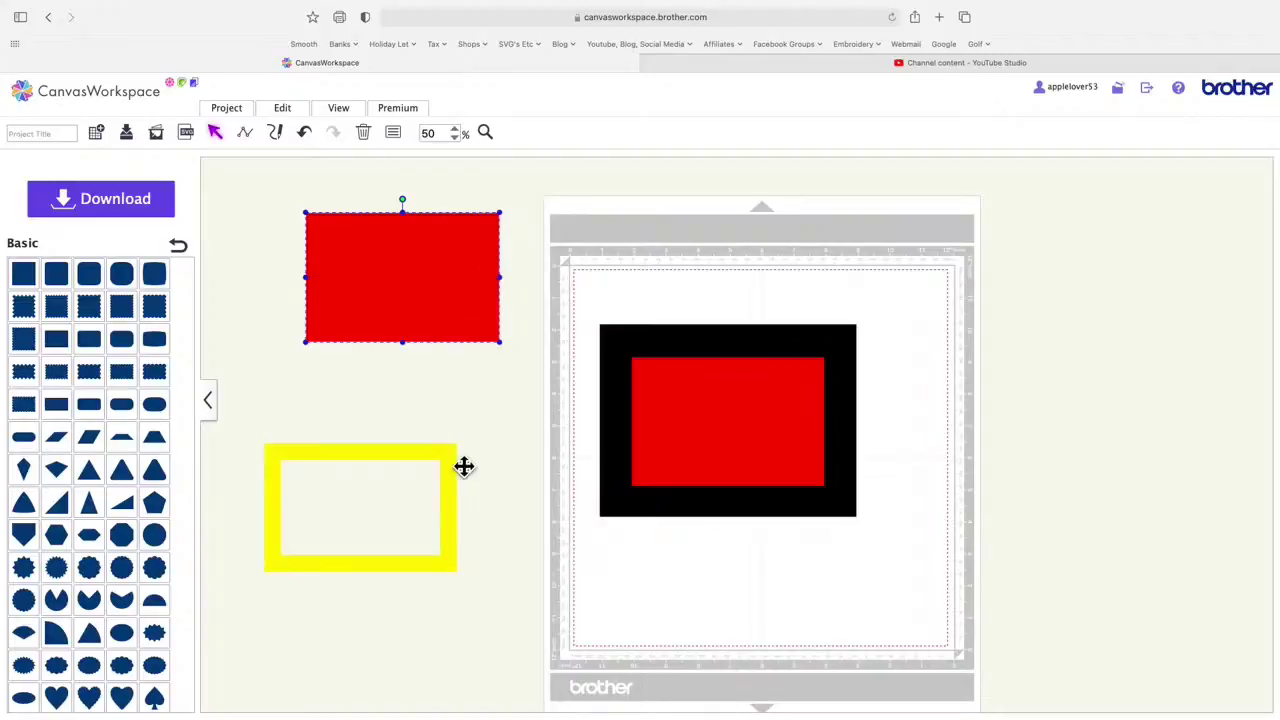
left_click_drag(455, 468, 1219, 221)
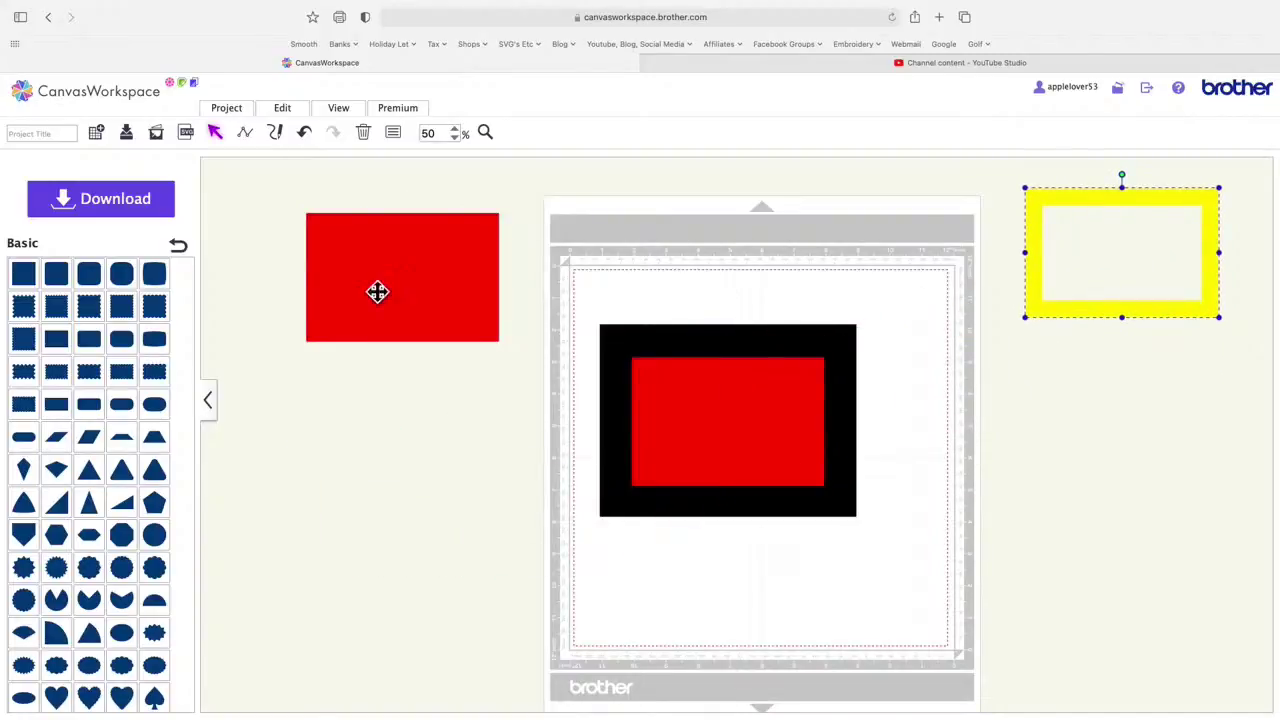
left_click_drag(377, 291, 374, 334)
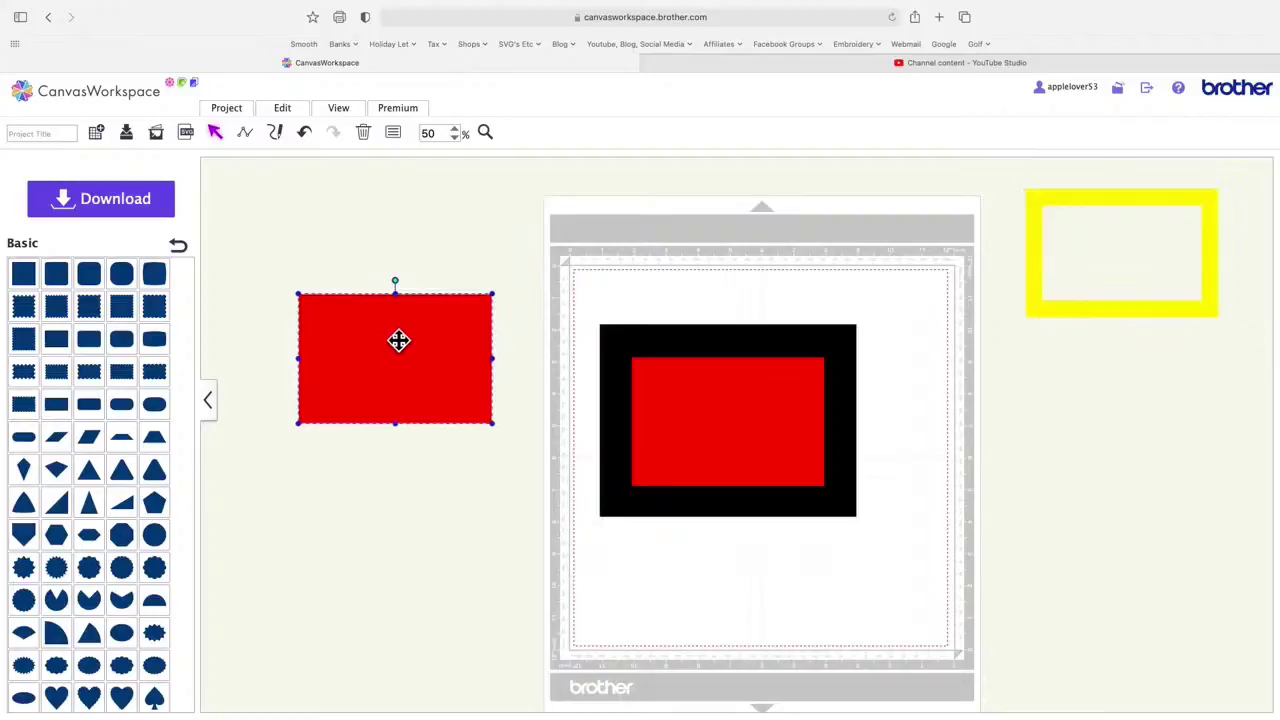
Step: Duplicate the separate red rectangle beside the mat and stack the copy exactly over it
right_click(392, 337)
left_click(474, 395)
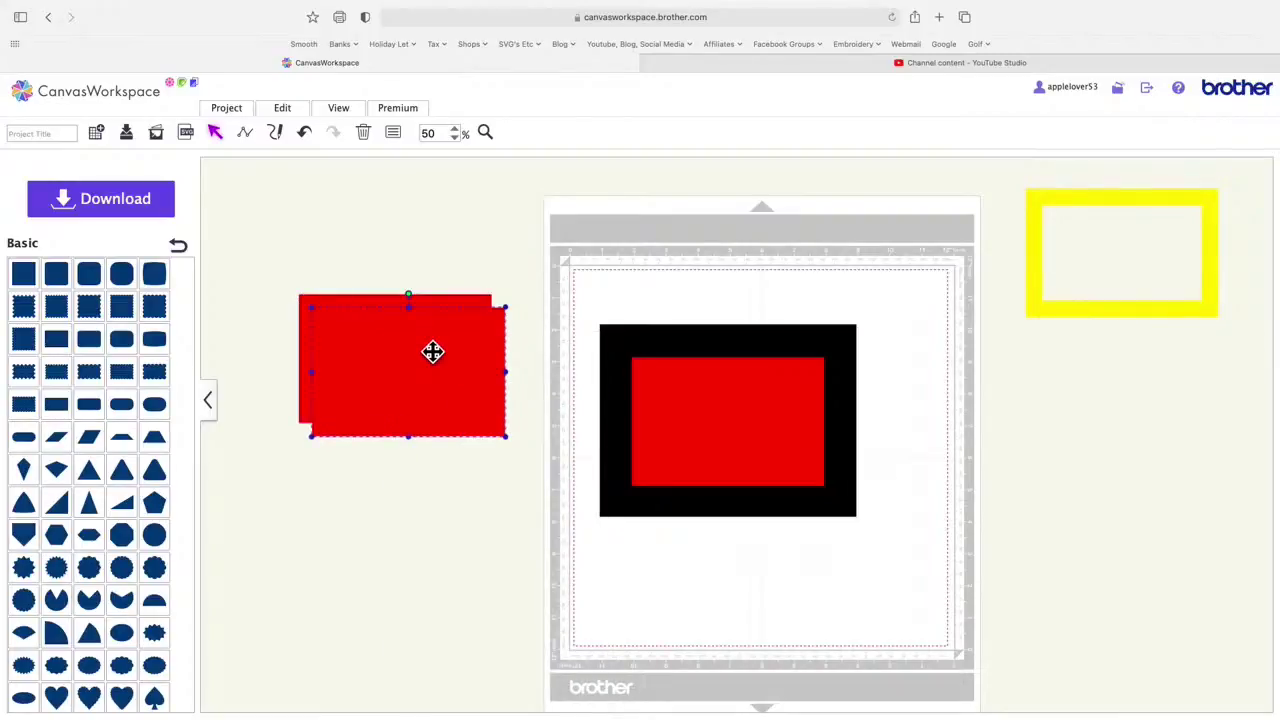
left_click_drag(433, 327, 422, 318)
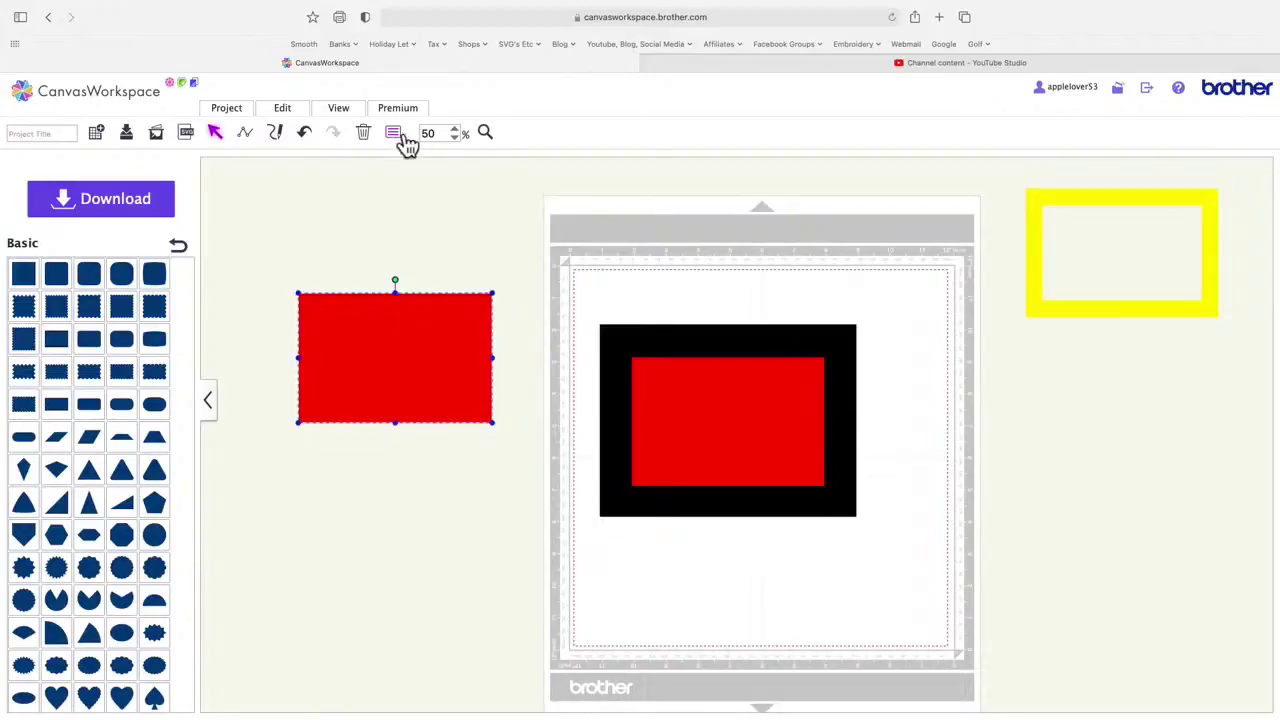
Step: Create an inward offset, about 2.48 by 4.48 inches, from the separate red rectangle, check it by moving it out, and undo the move
left_click(310, 124)
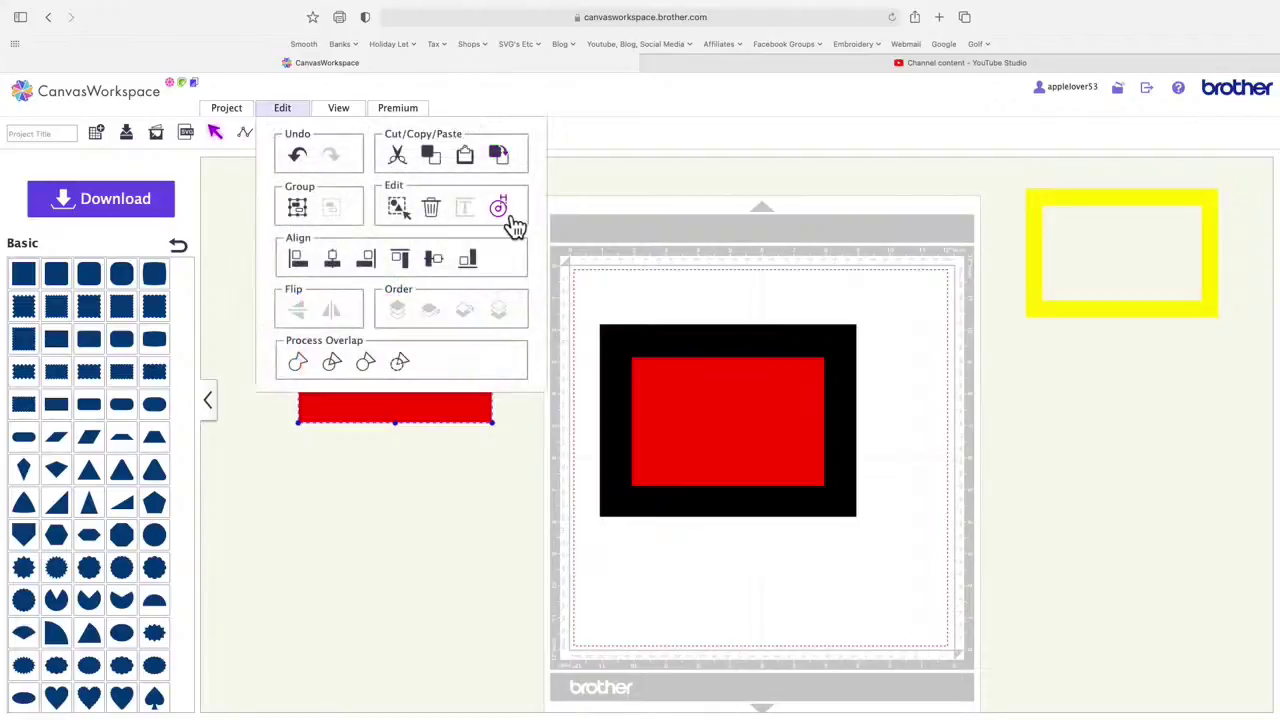
left_click(499, 208)
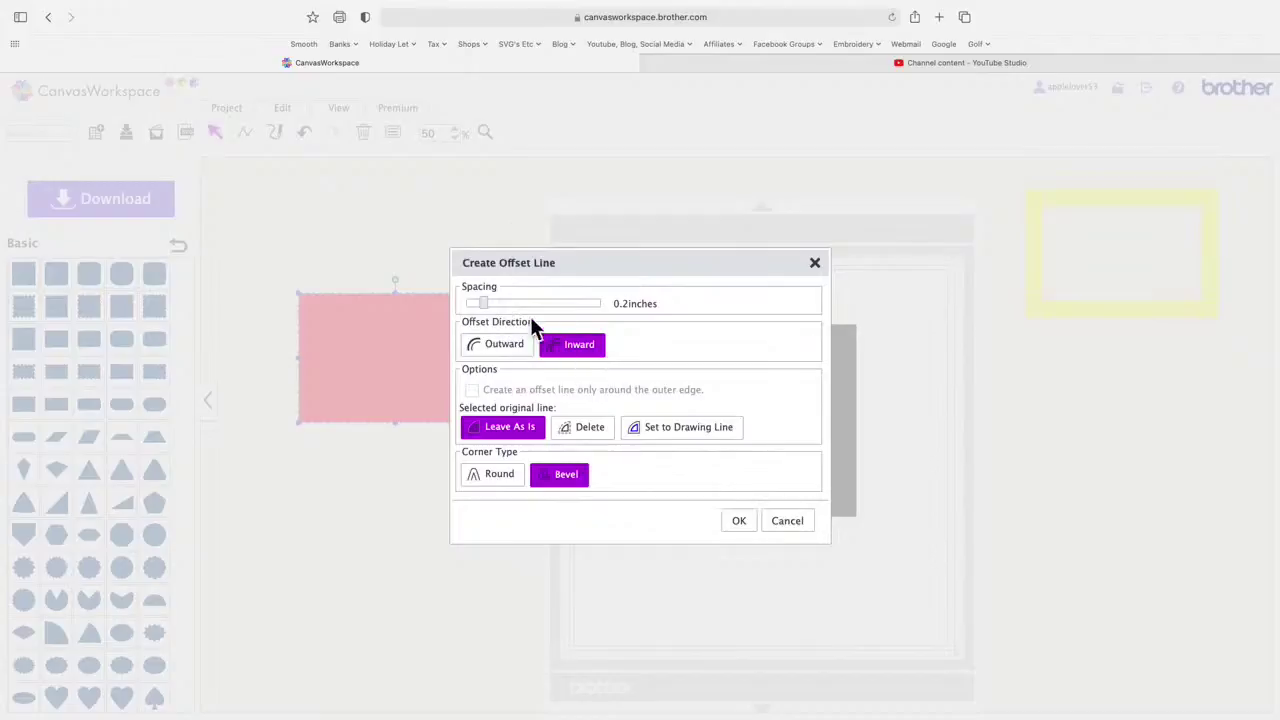
left_click_drag(486, 307, 557, 315)
left_click(737, 521)
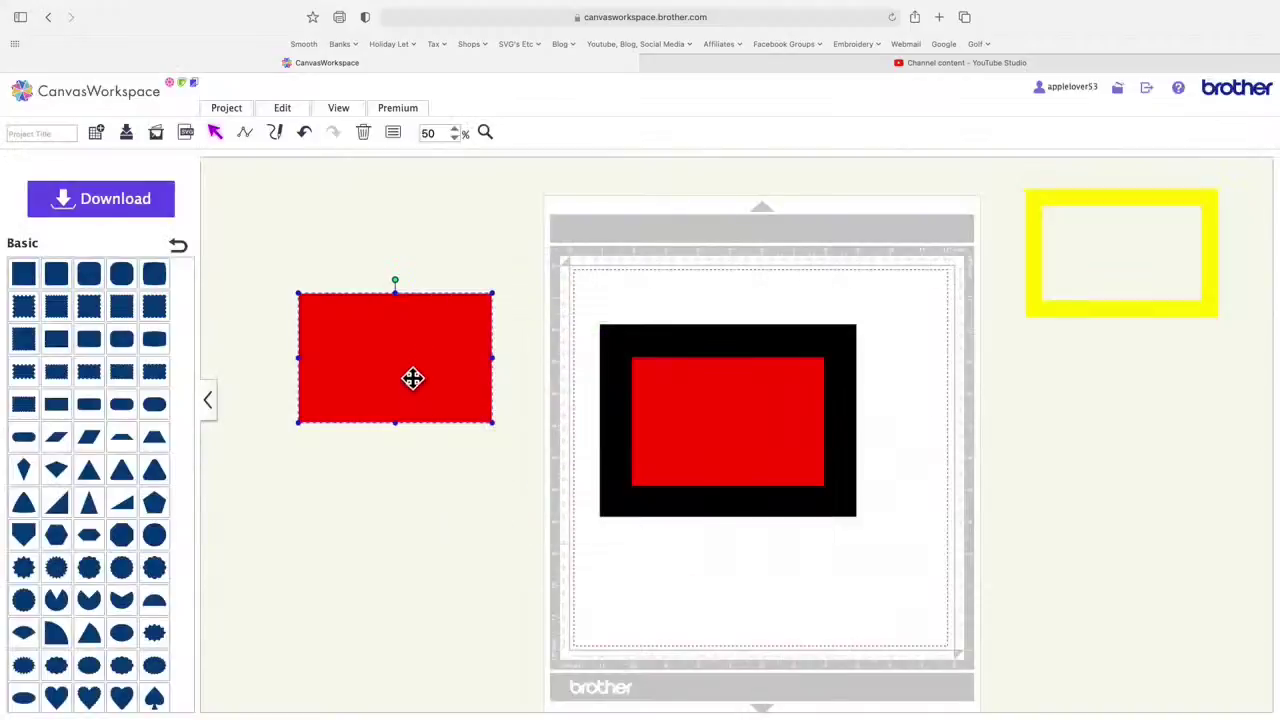
left_click_drag(413, 378, 420, 477)
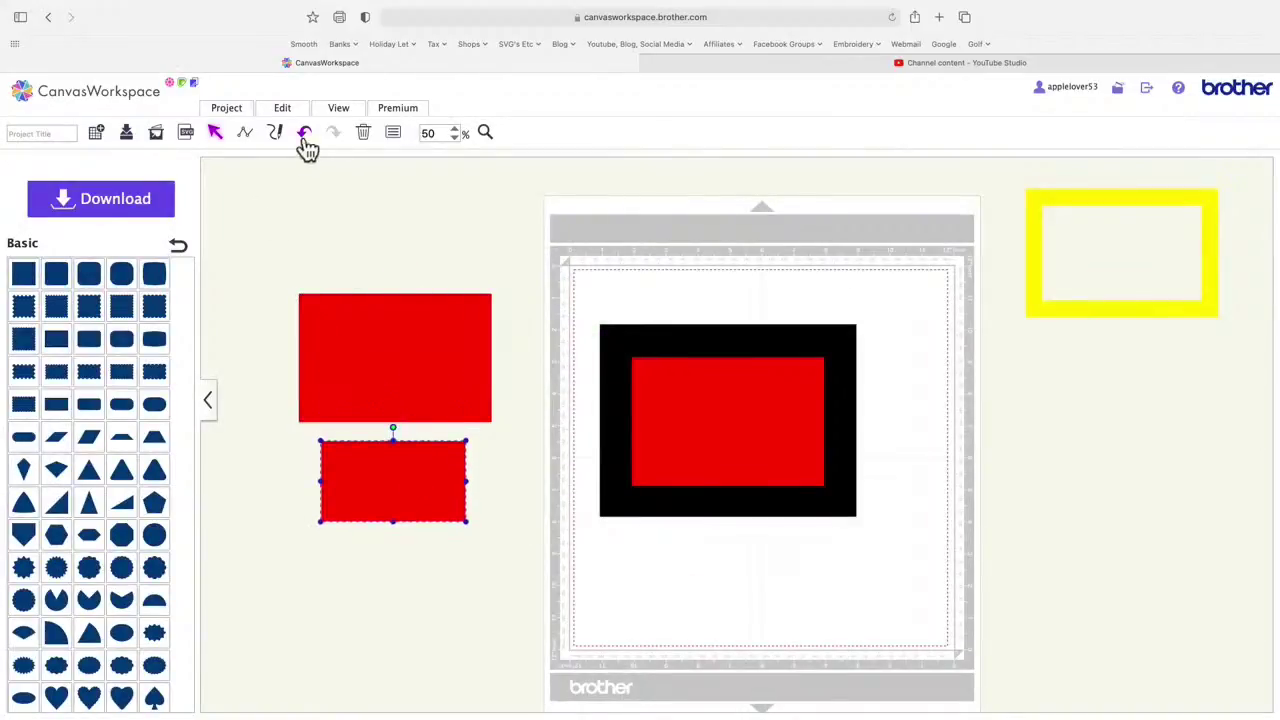
left_click(305, 135)
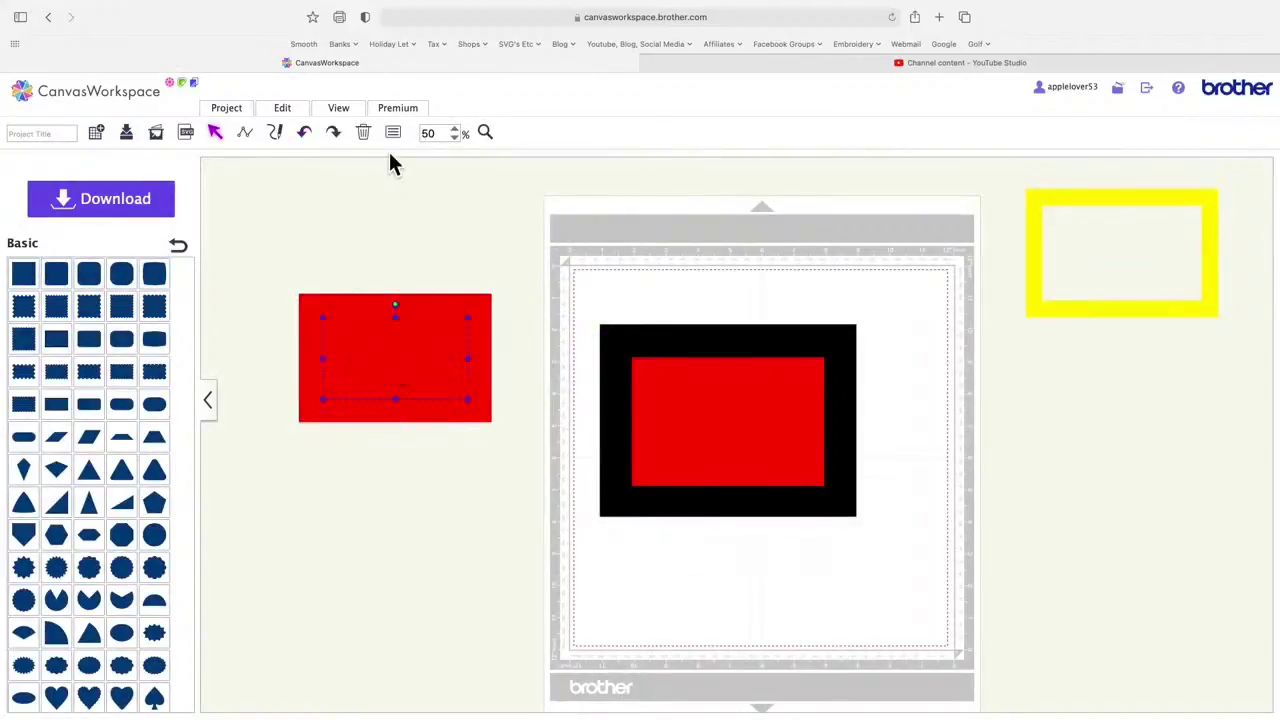
Step: Fill the inner offset rectangle inside the separate red rectangle with black
left_click(393, 132)
left_click(306, 209)
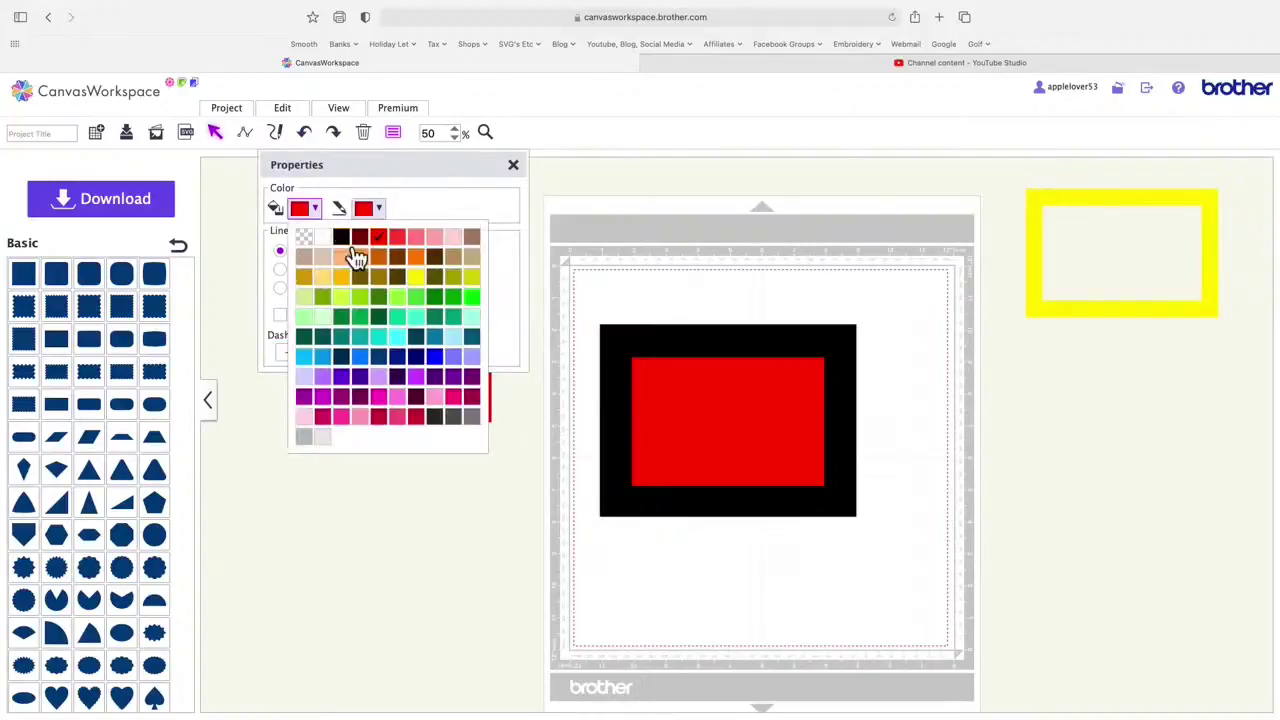
left_click(341, 236)
left_click(278, 272)
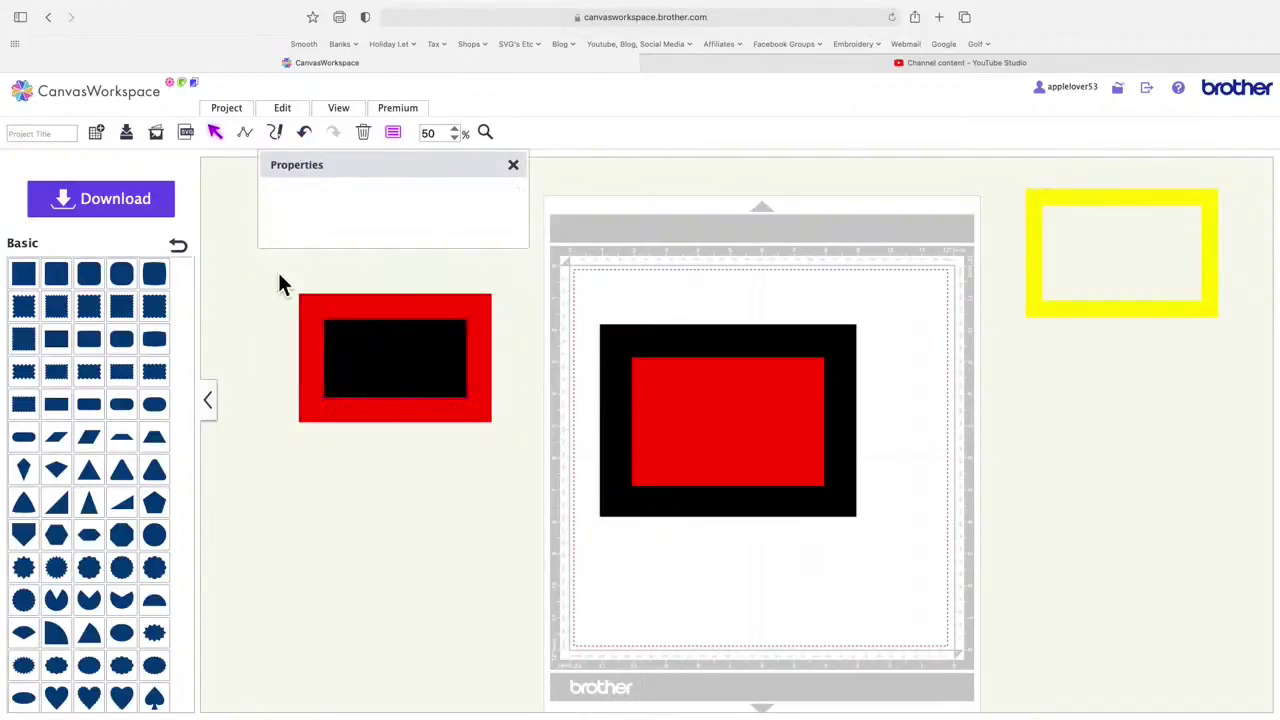
left_click(514, 168)
Step: Center-align the black rectangle with the red one horizontally and vertically, and remove the overlap to leave a red frame
left_click_drag(261, 272, 518, 461)
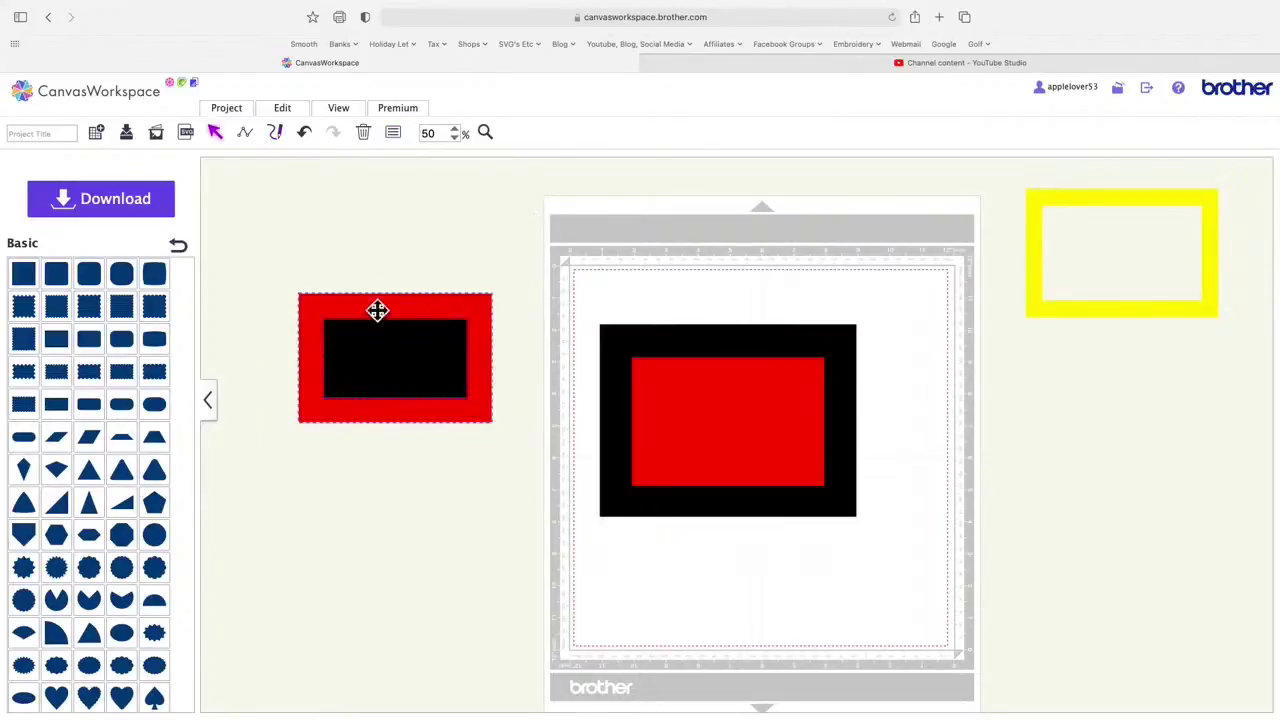
left_click(485, 262)
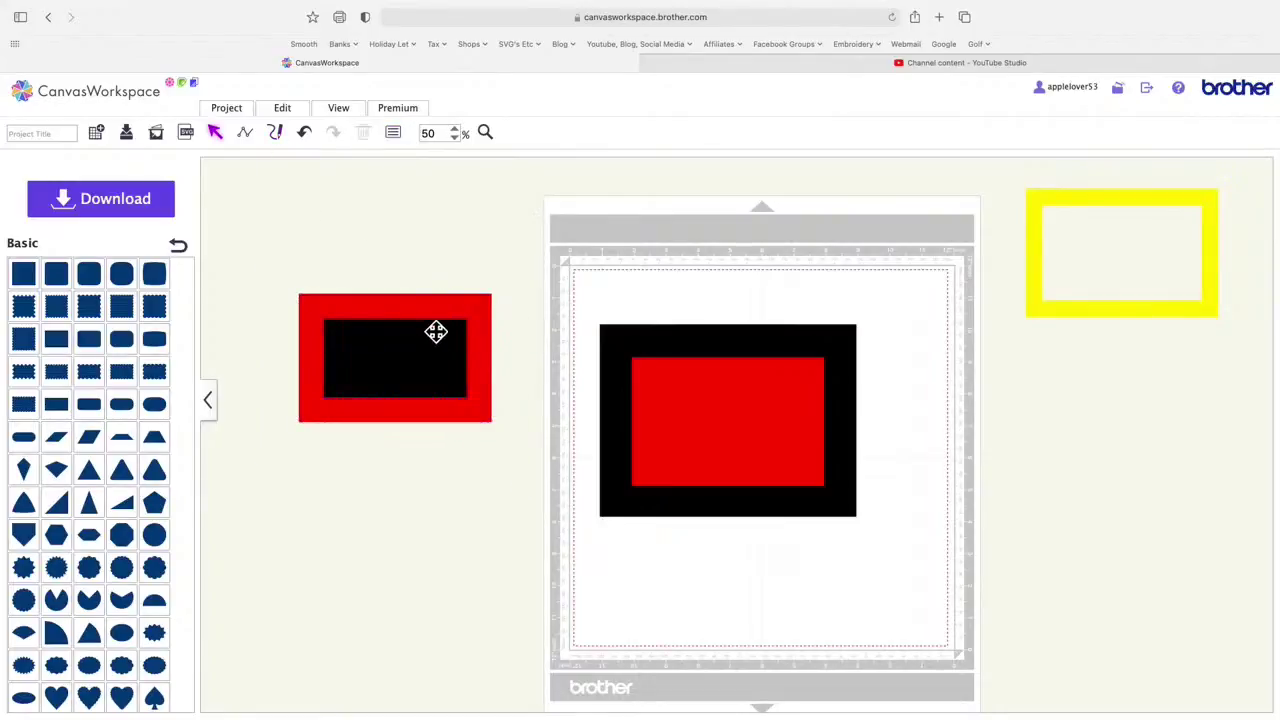
left_click(418, 364)
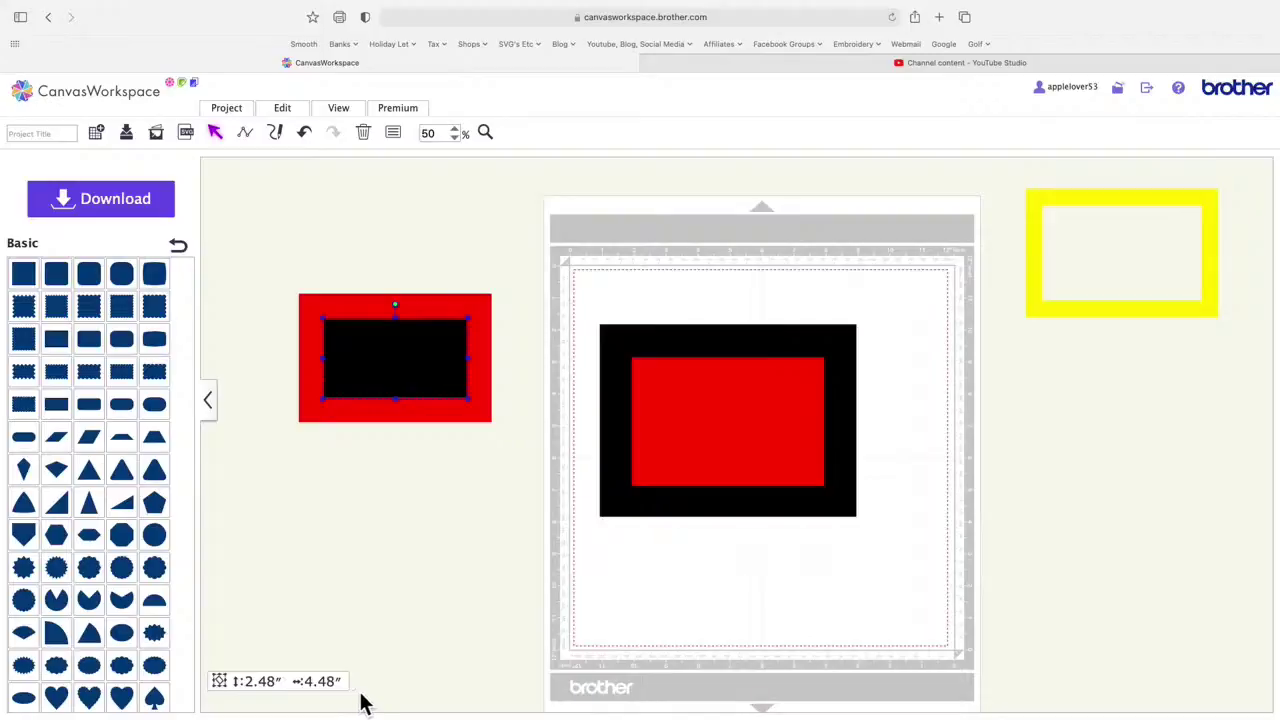
left_click_drag(268, 262, 522, 458)
left_click(300, 114)
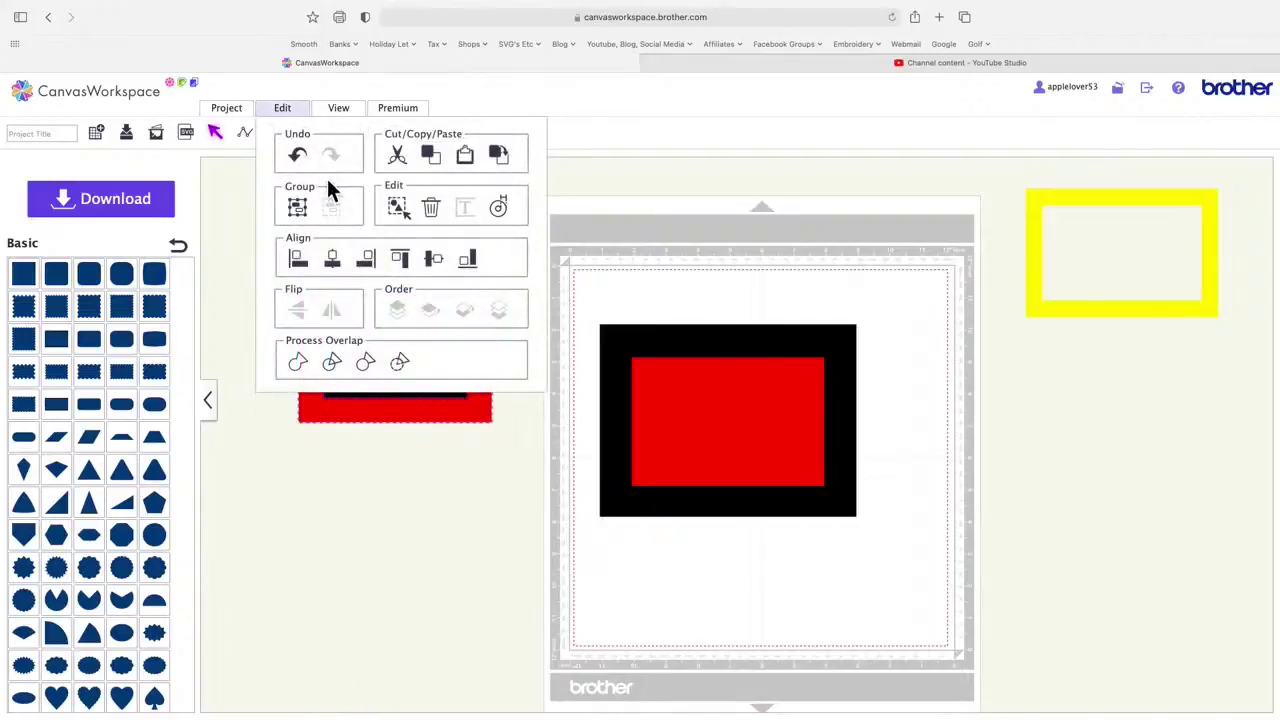
left_click(339, 259)
left_click(300, 125)
left_click(433, 259)
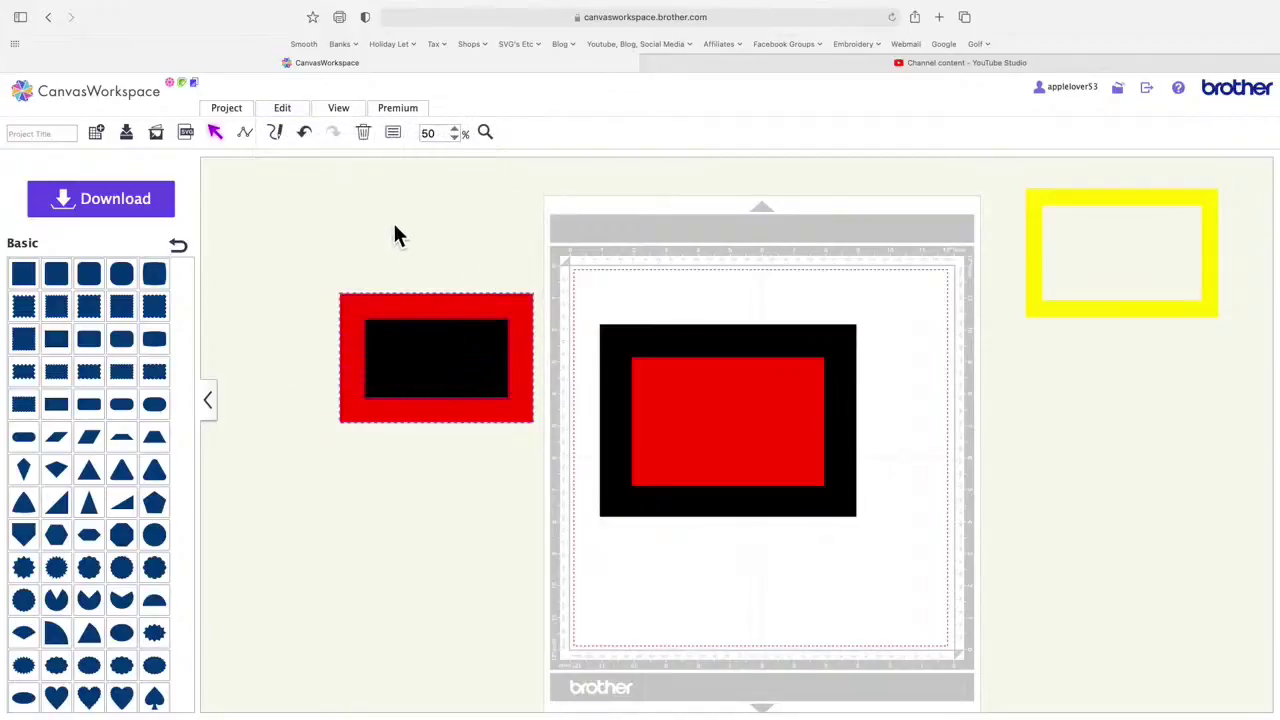
left_click(308, 127)
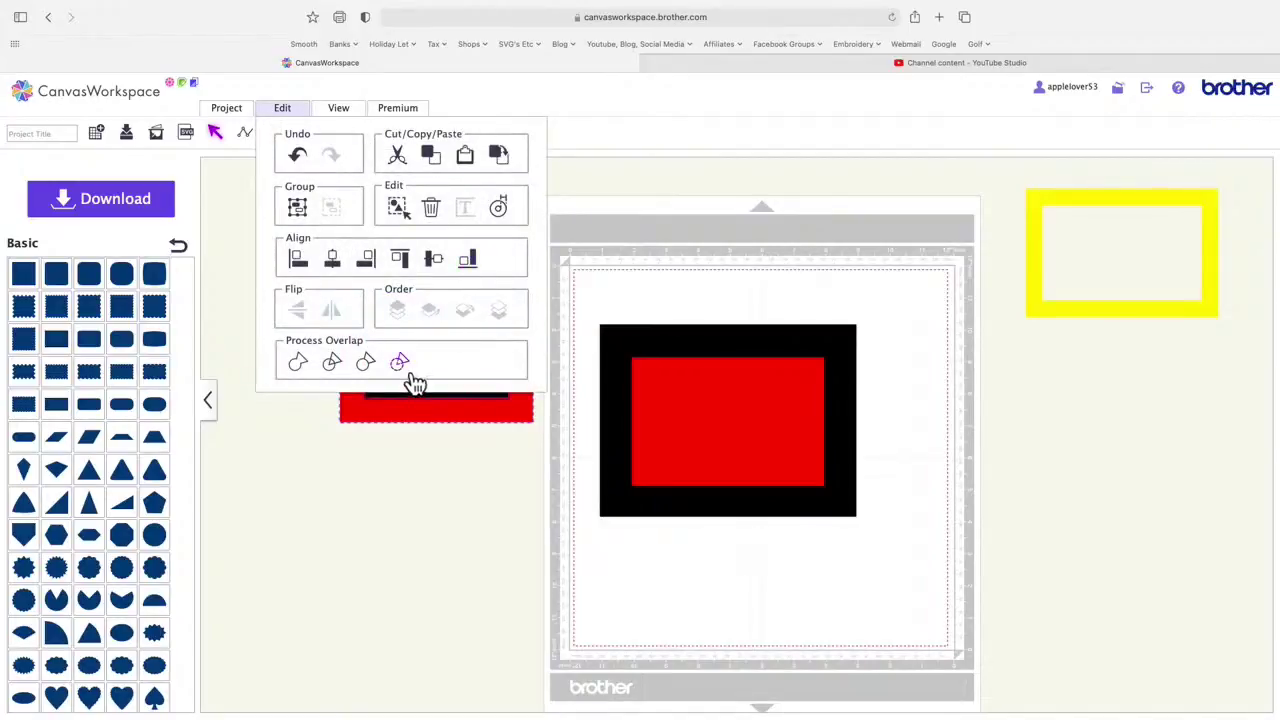
left_click(409, 370)
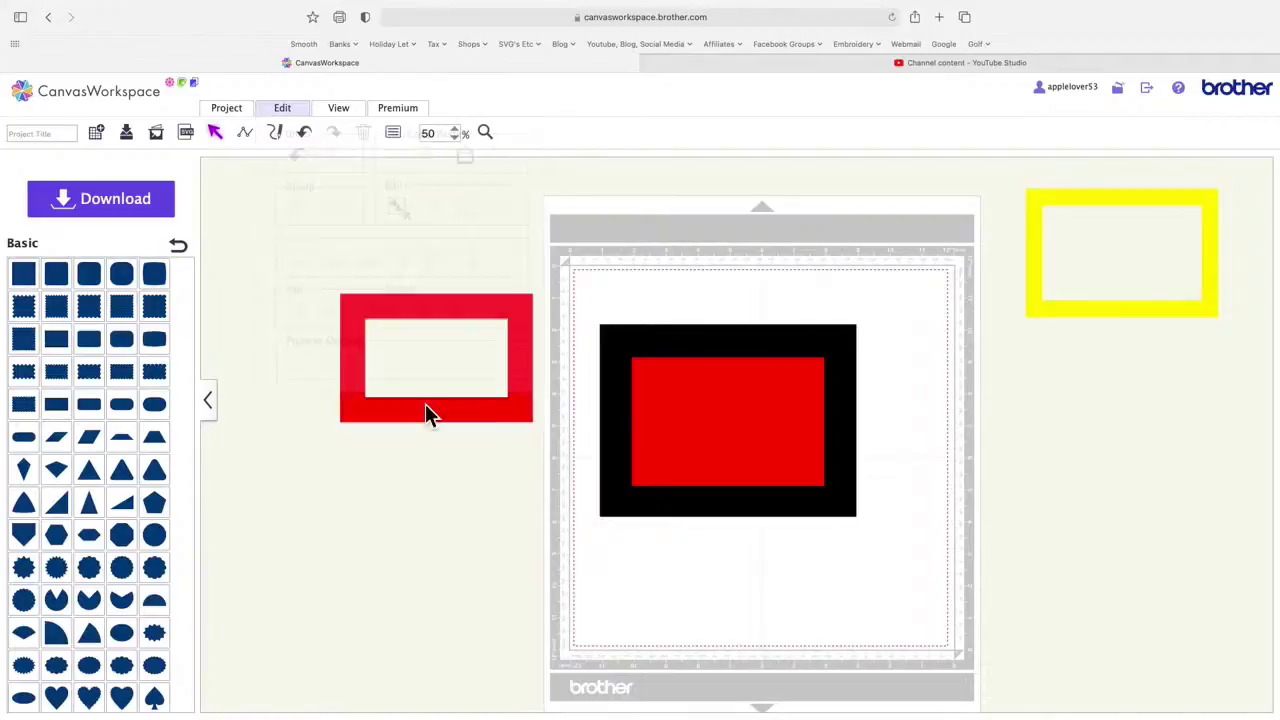
Step: Set the red frame's fill and outline to yellow, try it over the mat's red rectangle, and return it beside the mat
left_click(419, 308)
left_click(393, 132)
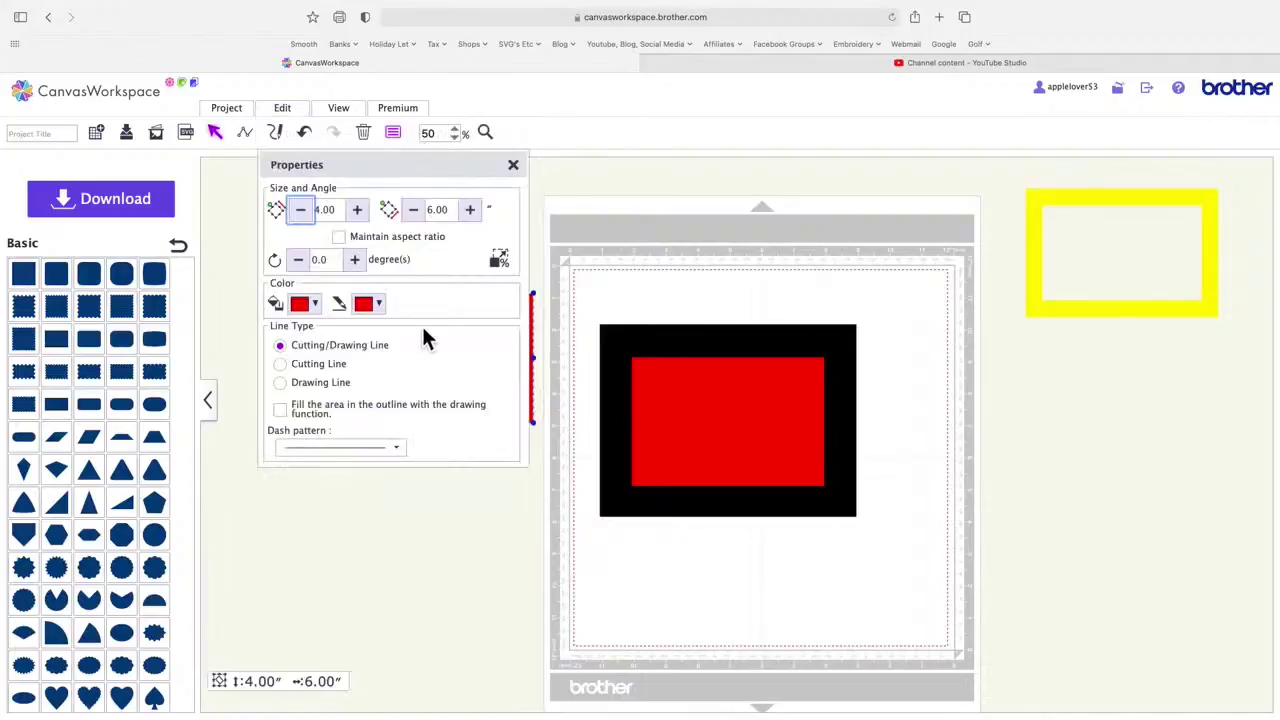
left_click(315, 305)
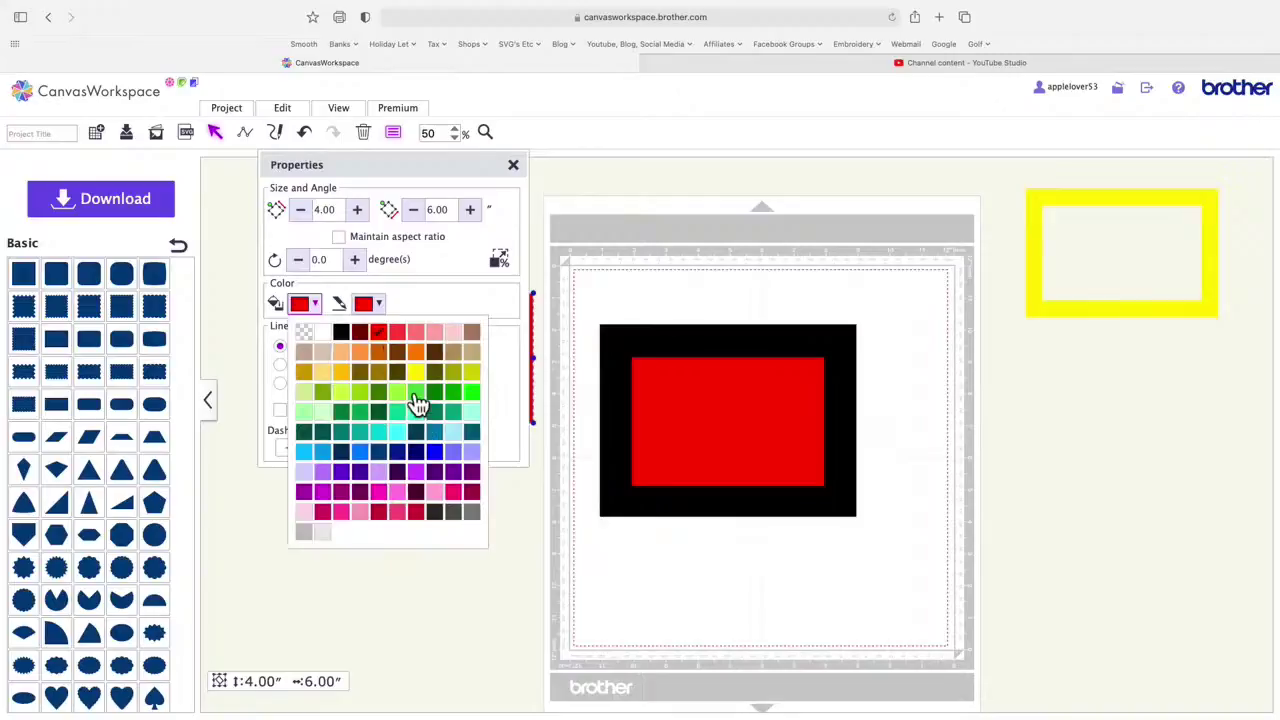
left_click(416, 368)
left_click(380, 304)
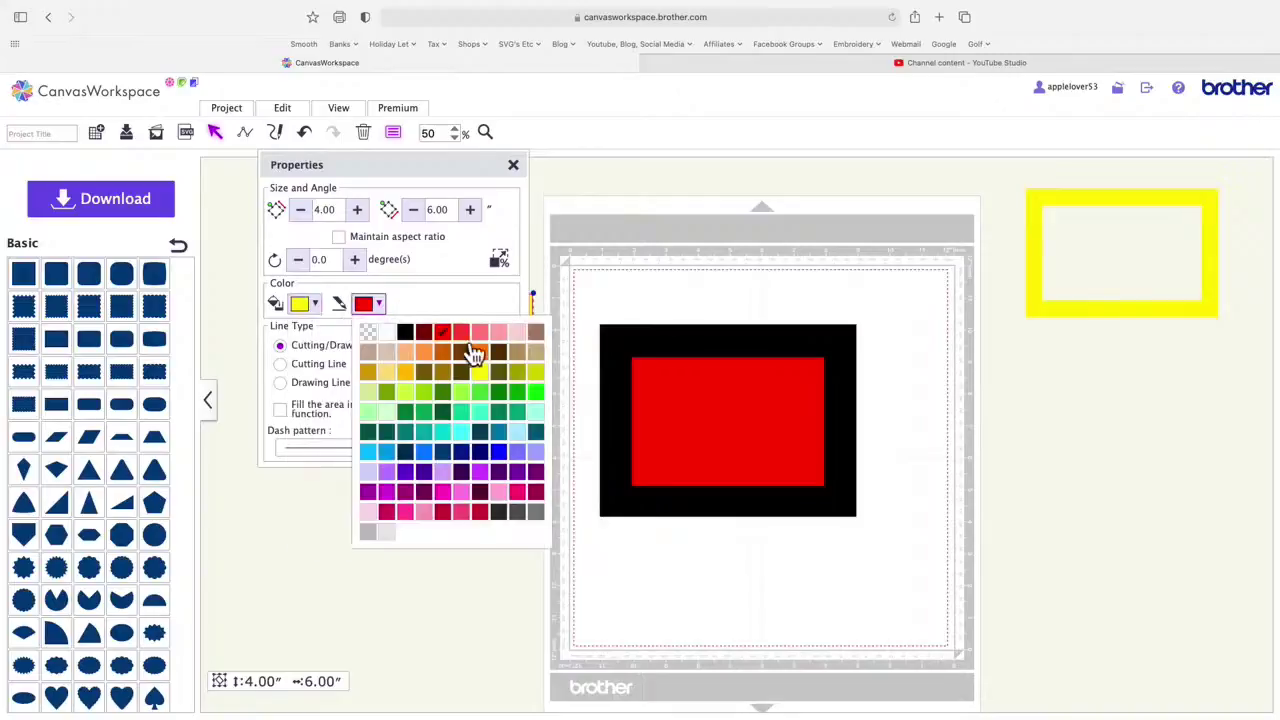
left_click(494, 380)
left_click(513, 164)
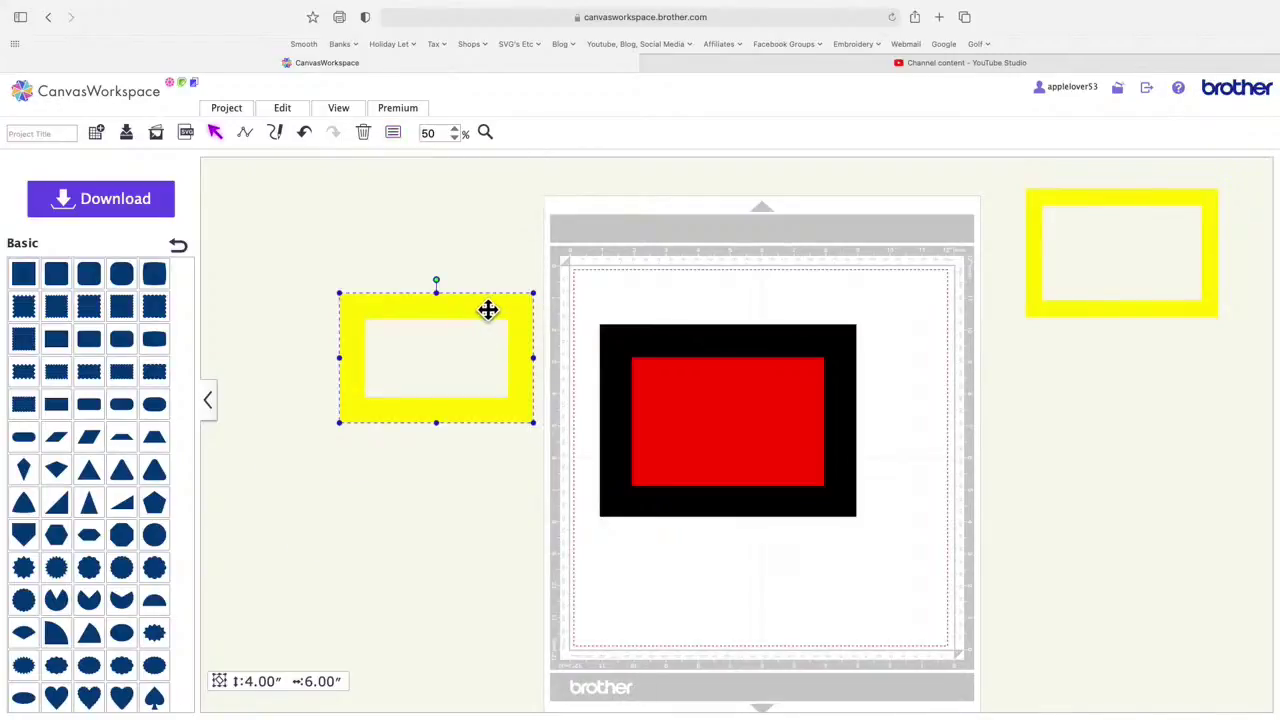
left_click_drag(489, 309, 778, 373)
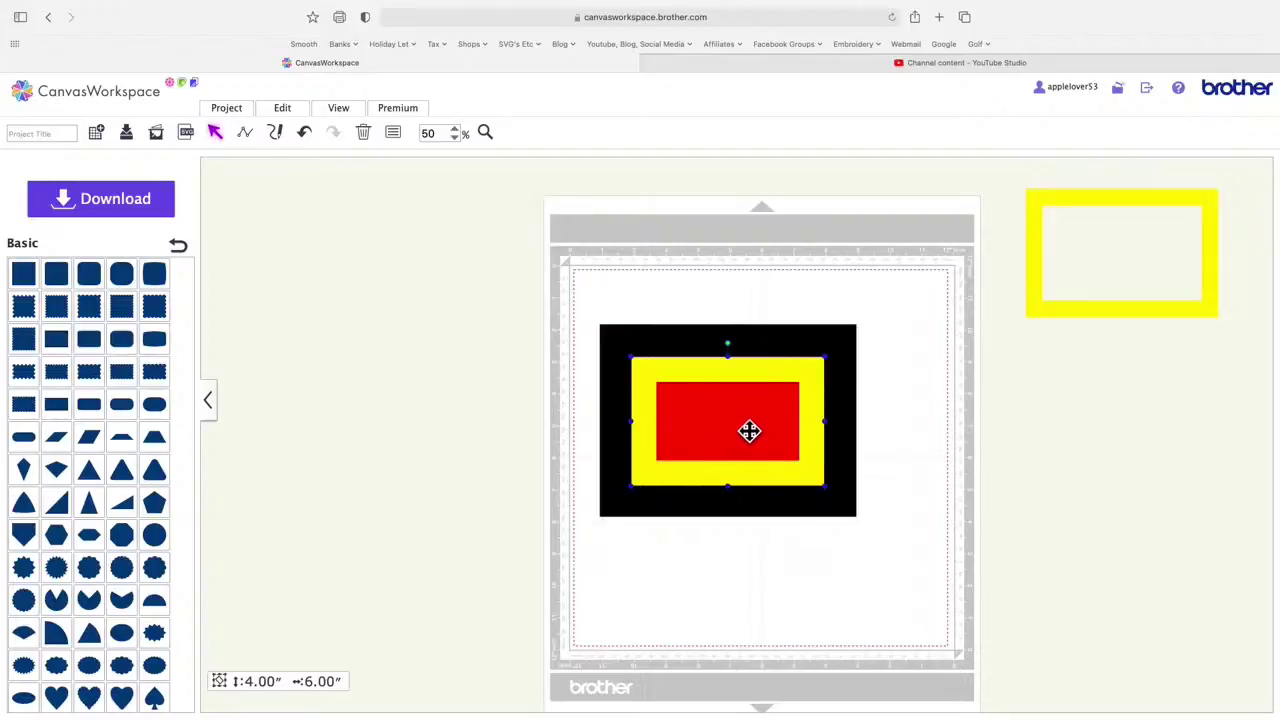
left_click_drag(774, 380, 412, 283)
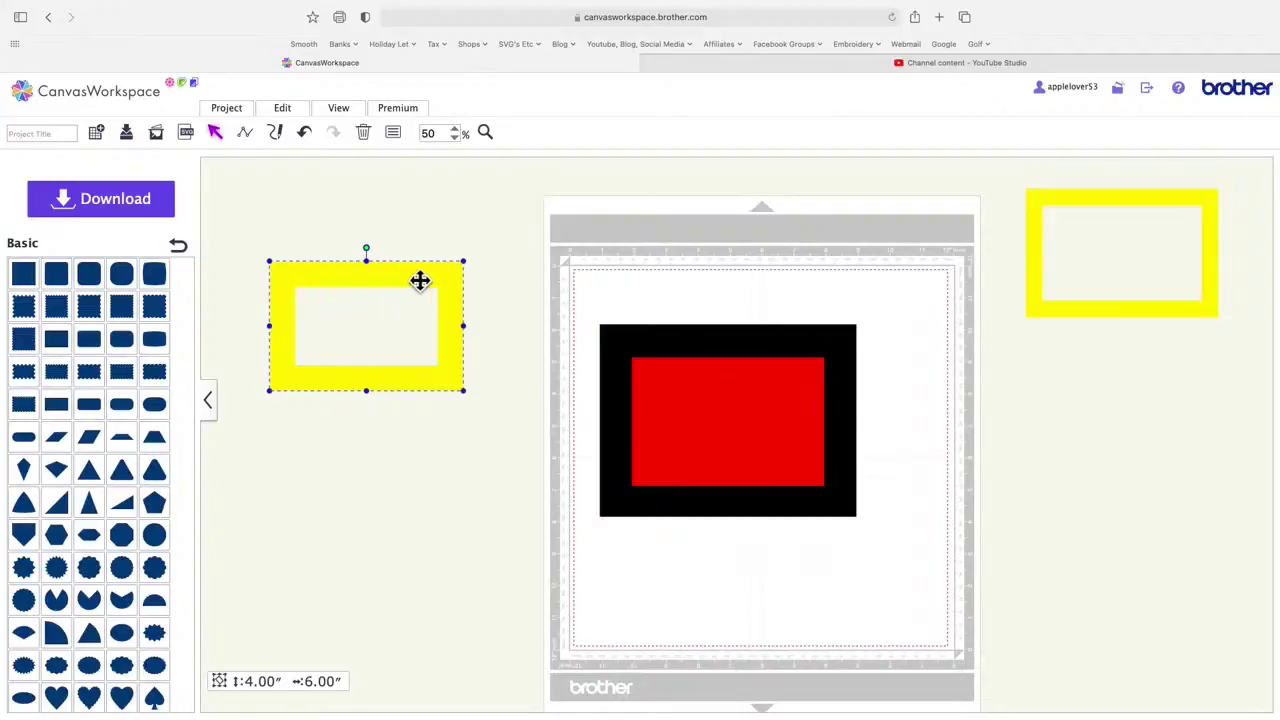
Step: Create an inward offset with beveled corners from the wider yellow frame and move the resulting 3.44 by 5.44 inch shape below it
left_click(298, 112)
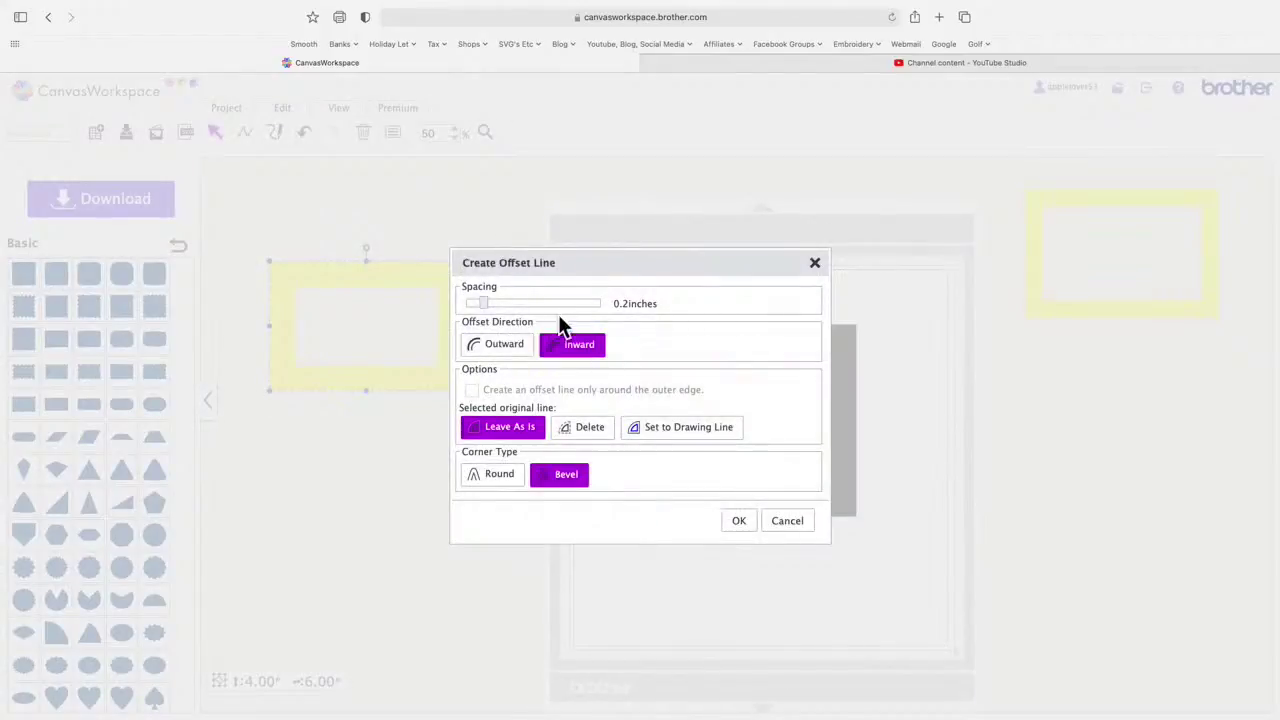
left_click_drag(489, 306, 502, 312)
left_click(590, 366)
left_click(740, 521)
left_click(464, 238)
left_click_drag(415, 293, 416, 442)
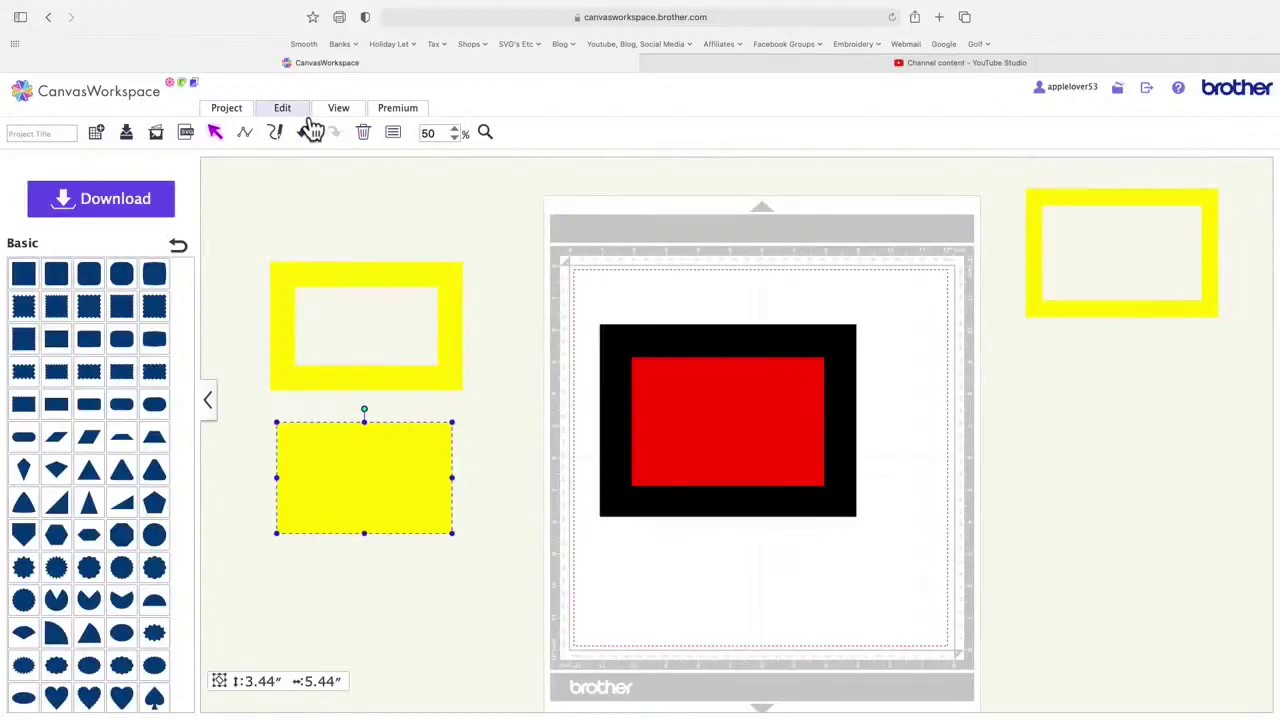
Step: Remove the fill from the yellow offset shape, keeping its outline
left_click(400, 133)
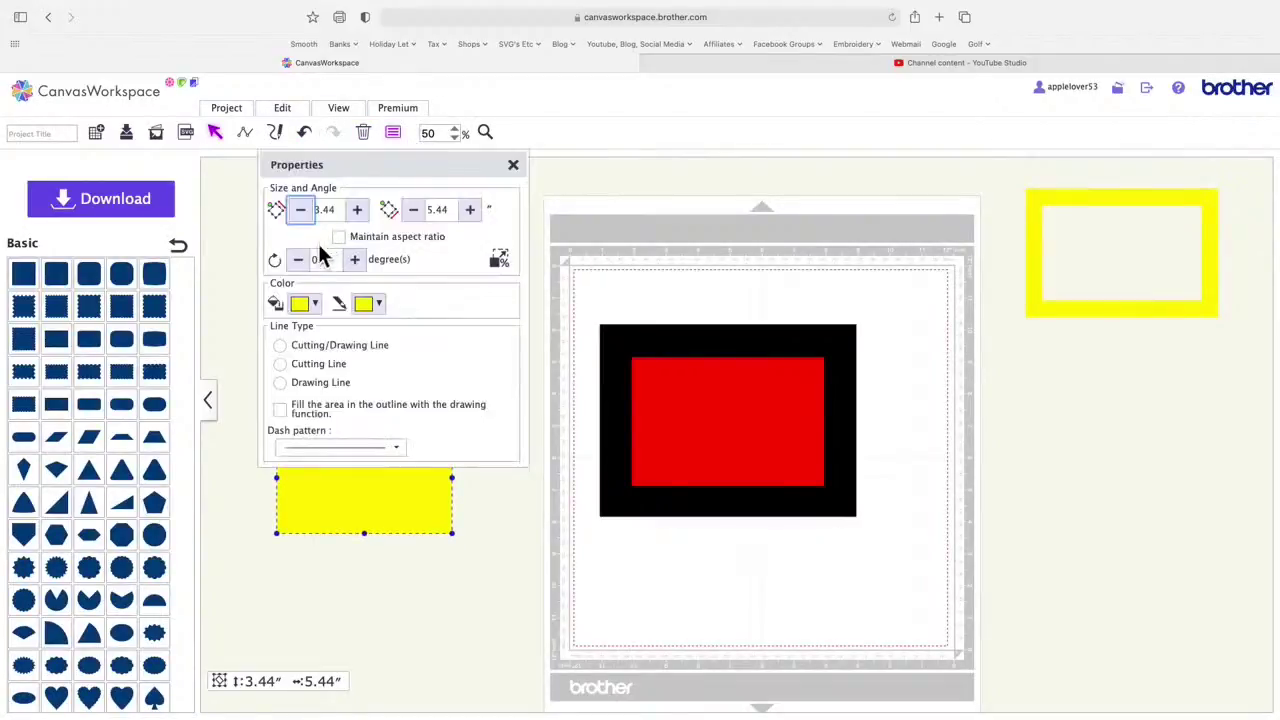
left_click(316, 304)
left_click(308, 350)
left_click(513, 164)
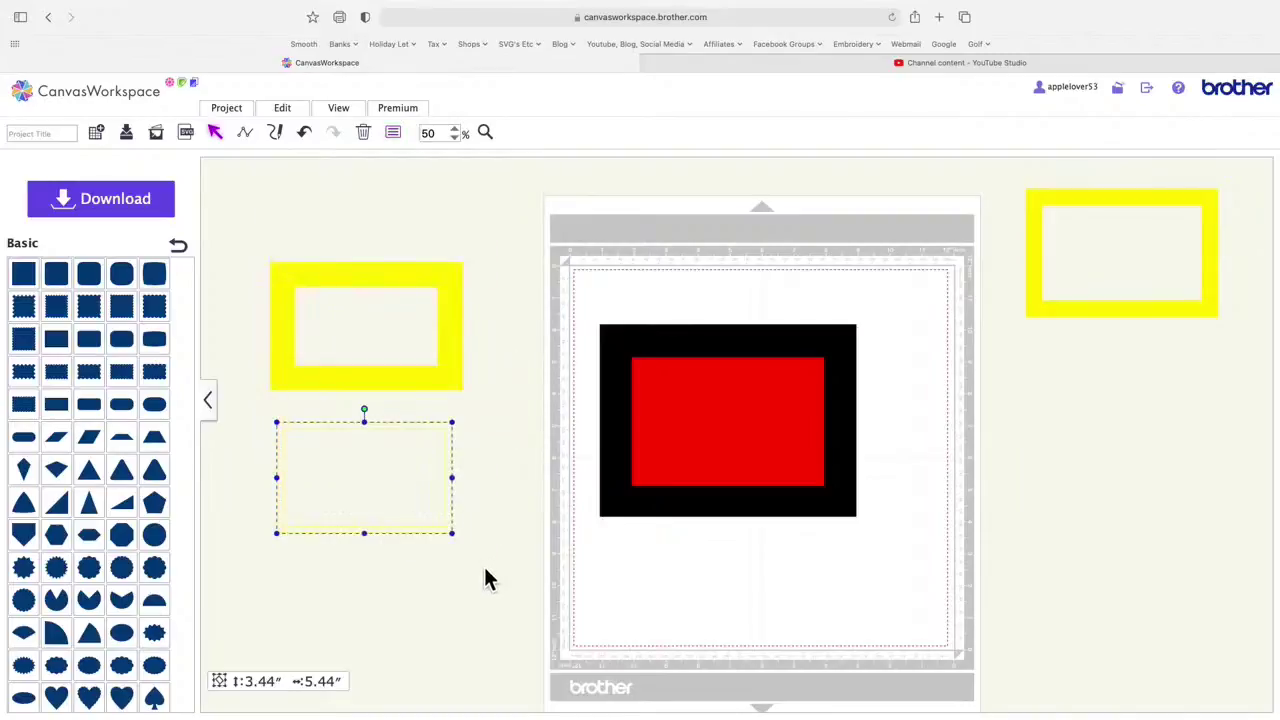
left_click(485, 572)
Step: Set the fill and outline of the unfilled offset shape below the yellow frame to blue
left_click_drag(270, 413, 484, 590)
left_click(395, 134)
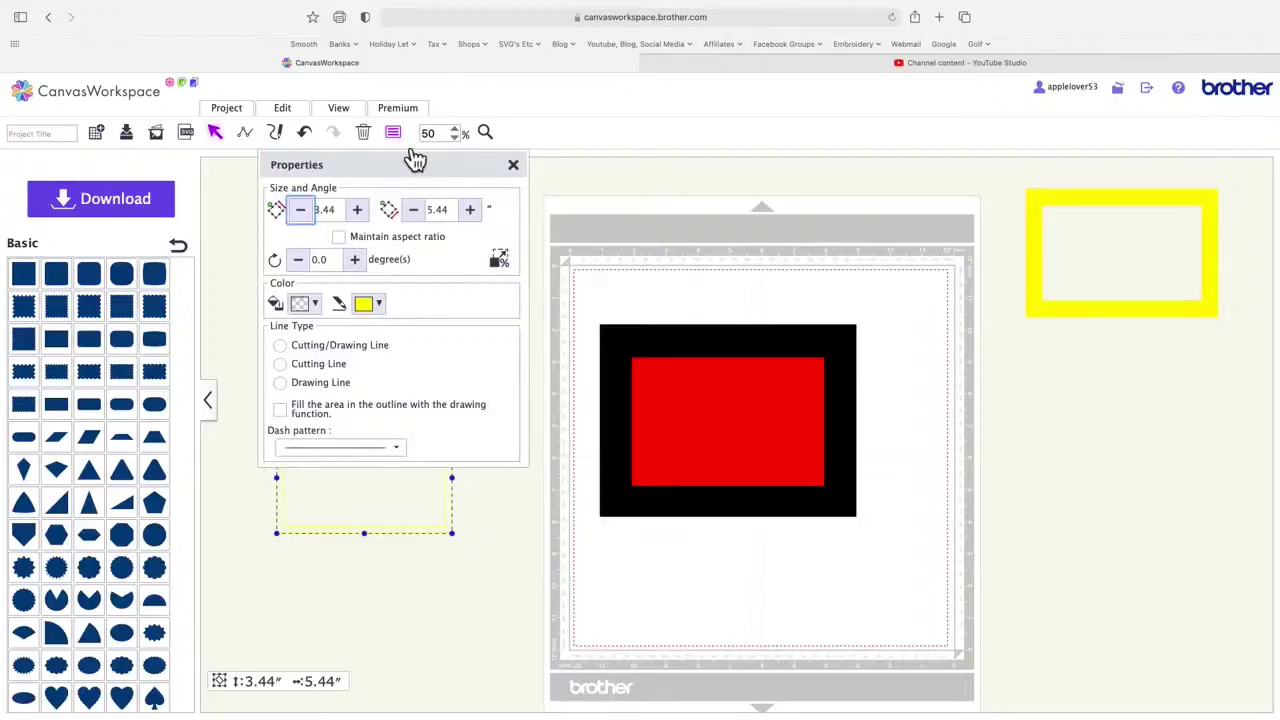
left_click(330, 316)
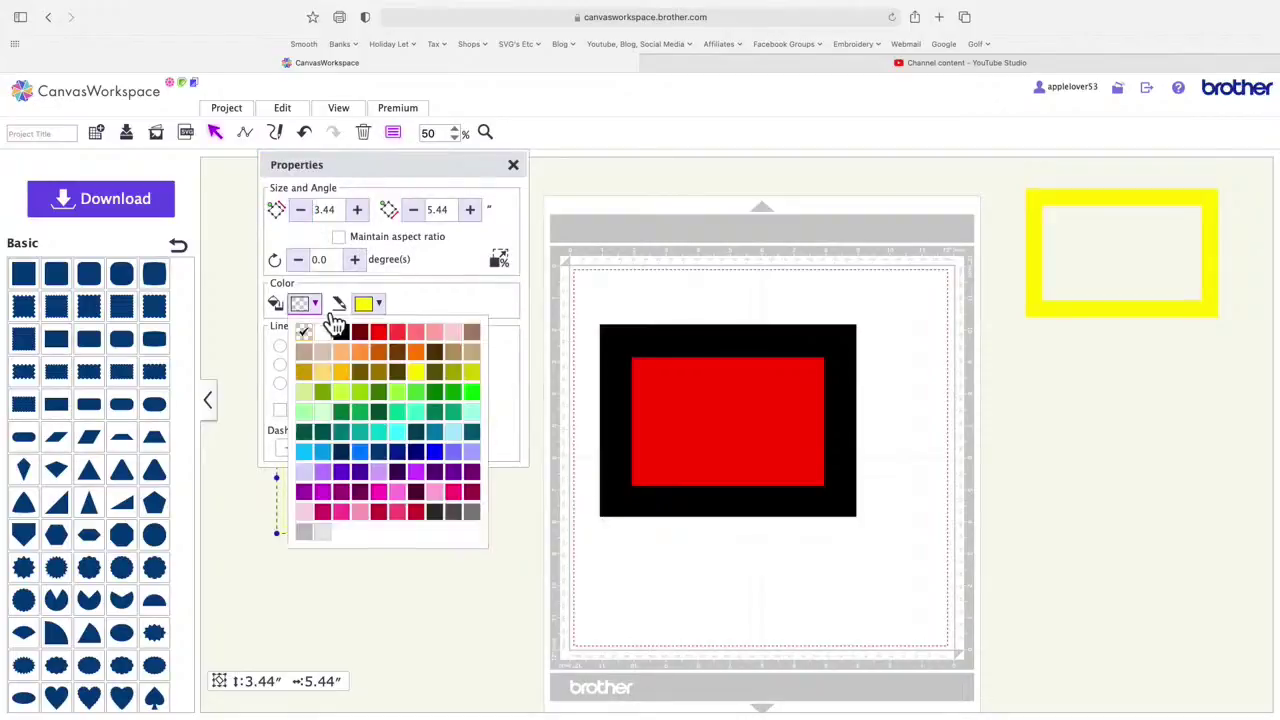
left_click(434, 454)
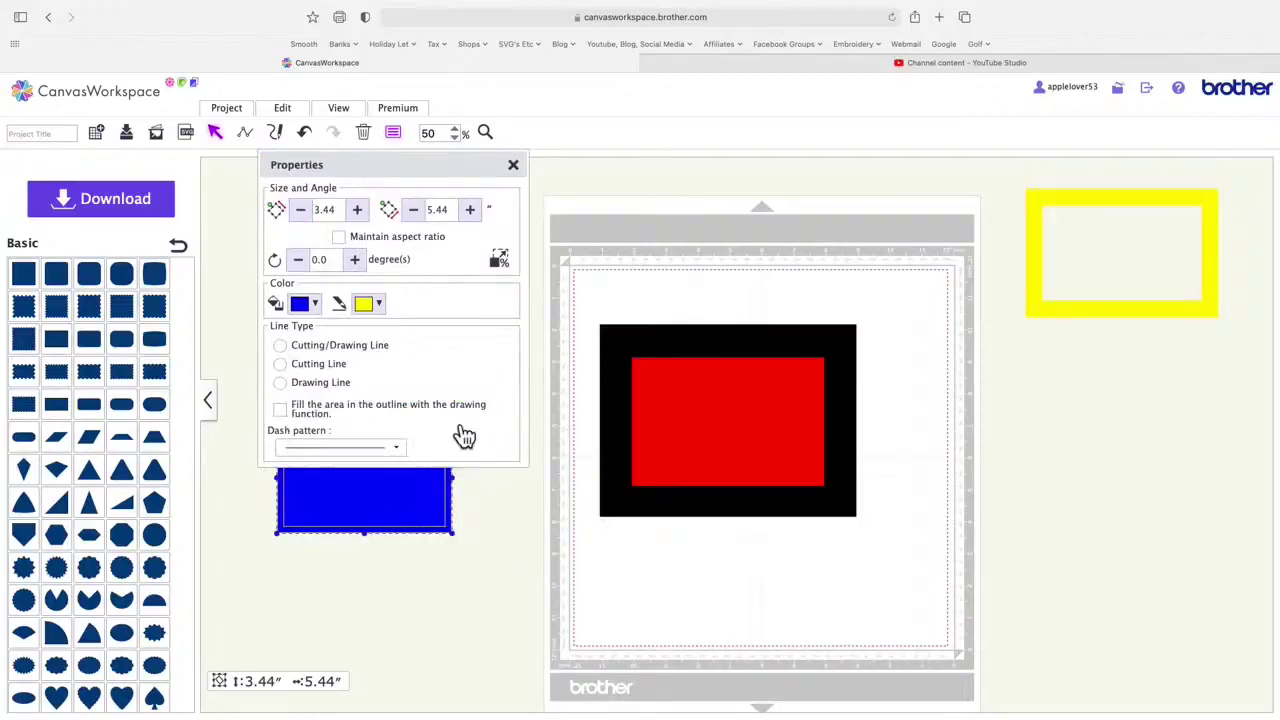
left_click(503, 506)
left_click(417, 495)
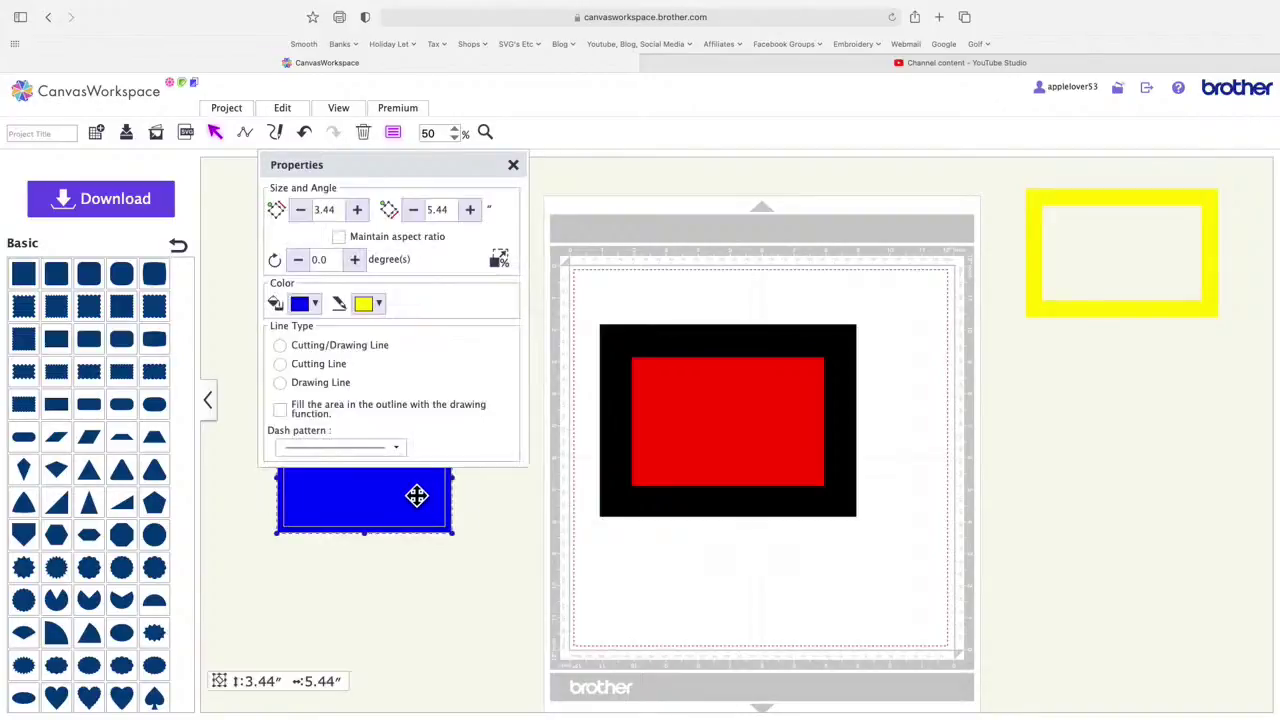
left_click(378, 305)
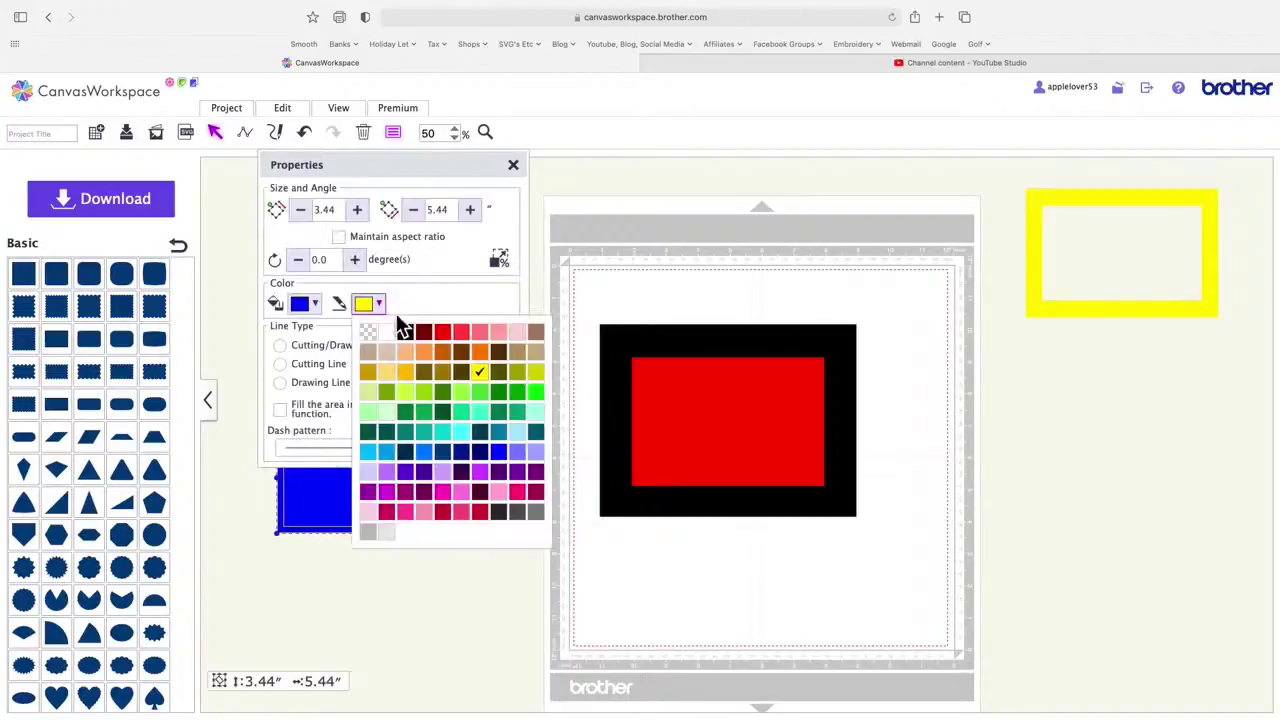
left_click(499, 452)
left_click(513, 165)
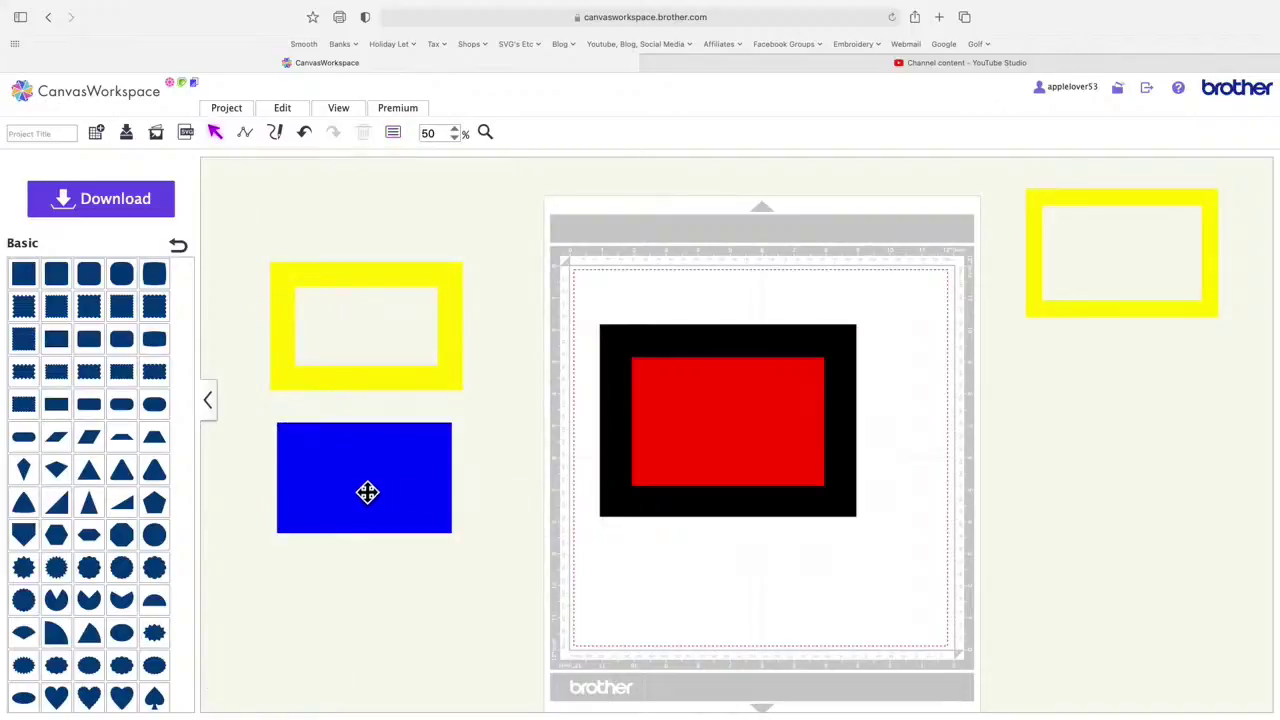
Step: Remove the overlap in the blue offset shape to make a frame, and place it over the wider yellow frame
mouse_move(366, 491)
left_mouse_down()
mouse_move(361, 567)
mouse_move(376, 499)
left_mouse_up()
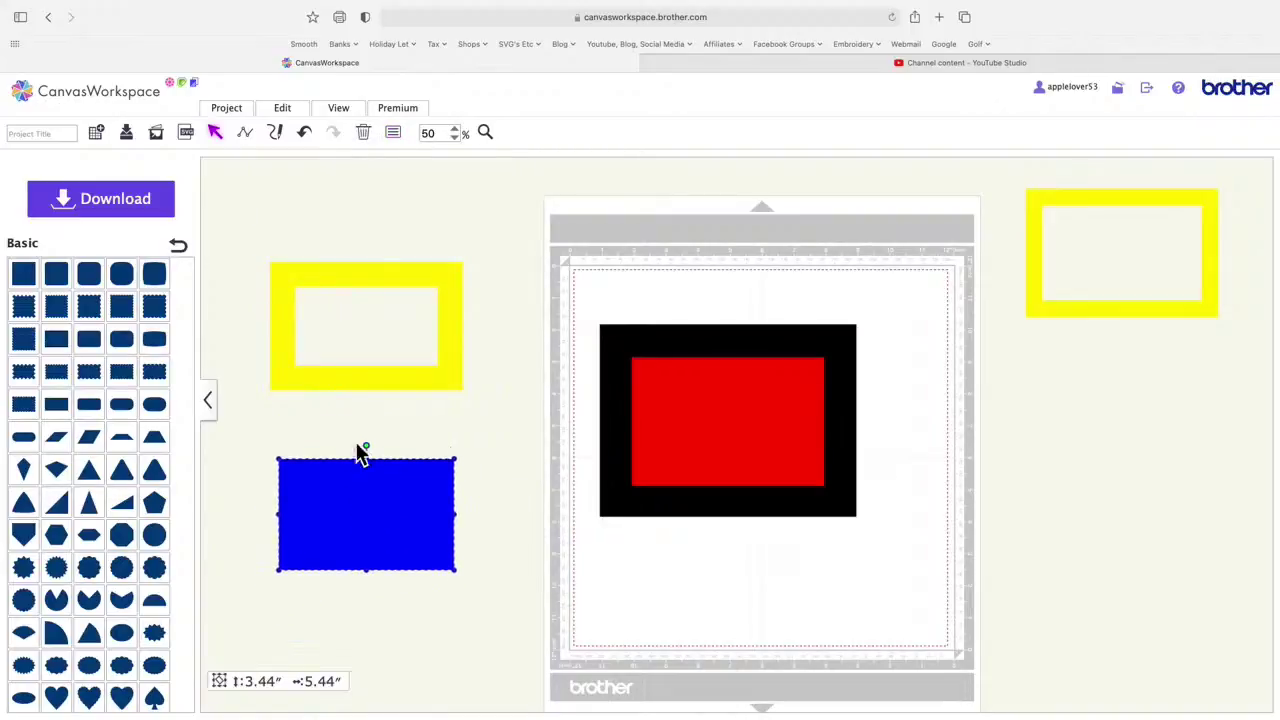
left_click(295, 112)
left_click(408, 362)
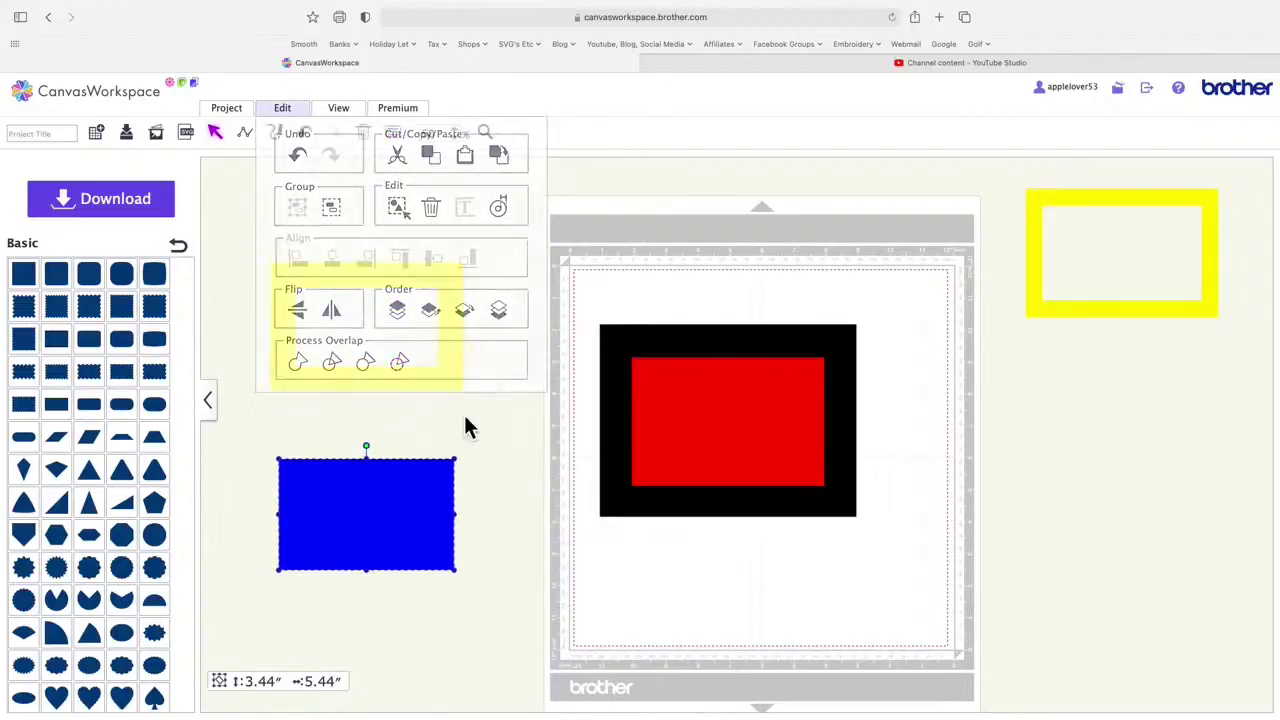
left_click_drag(446, 471, 456, 274)
Step: Move the yellow and blue frames together onto the mat's red rectangle, and return the blue frame beside the mat
left_click_drag(243, 224, 475, 443)
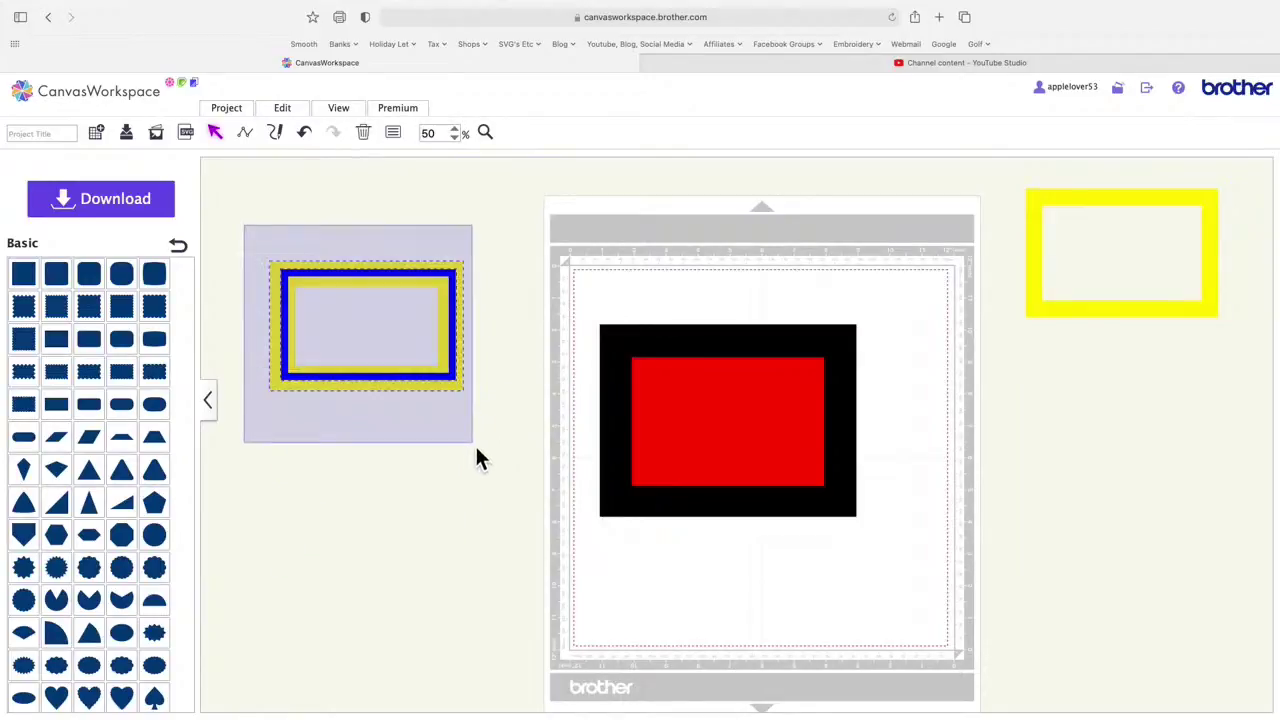
left_click_drag(457, 386, 821, 484)
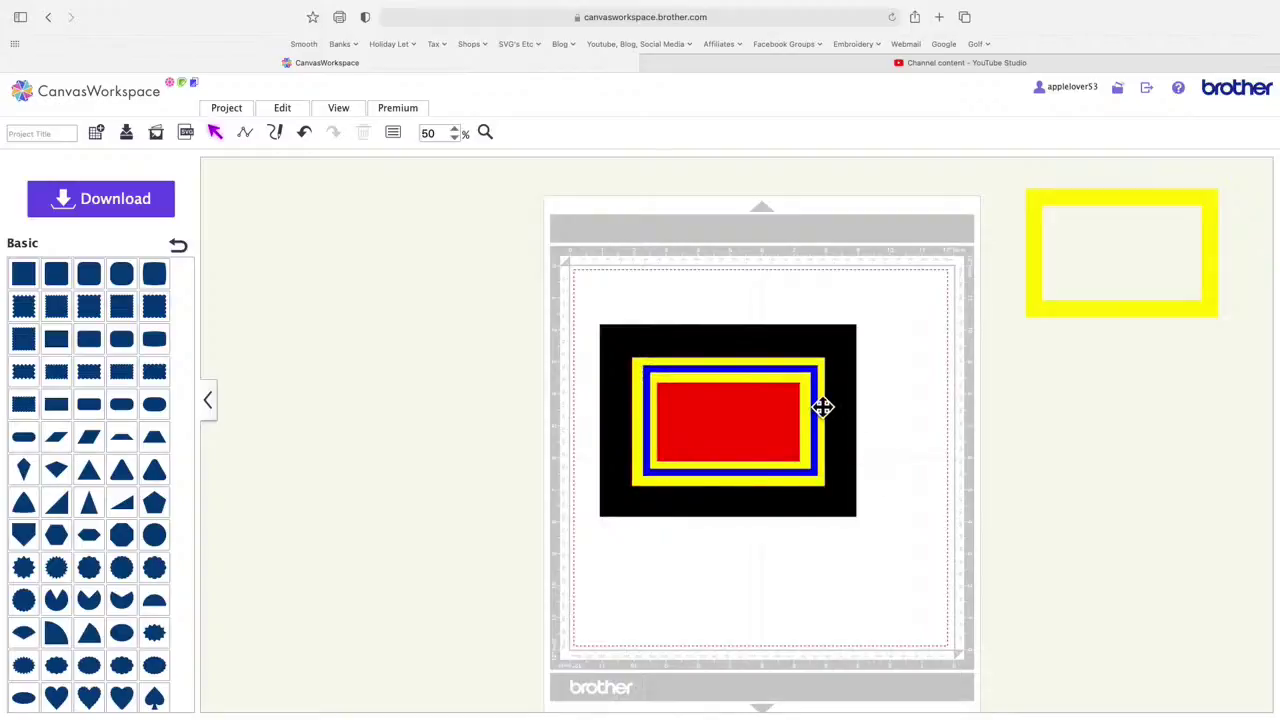
left_click_drag(823, 406, 460, 260)
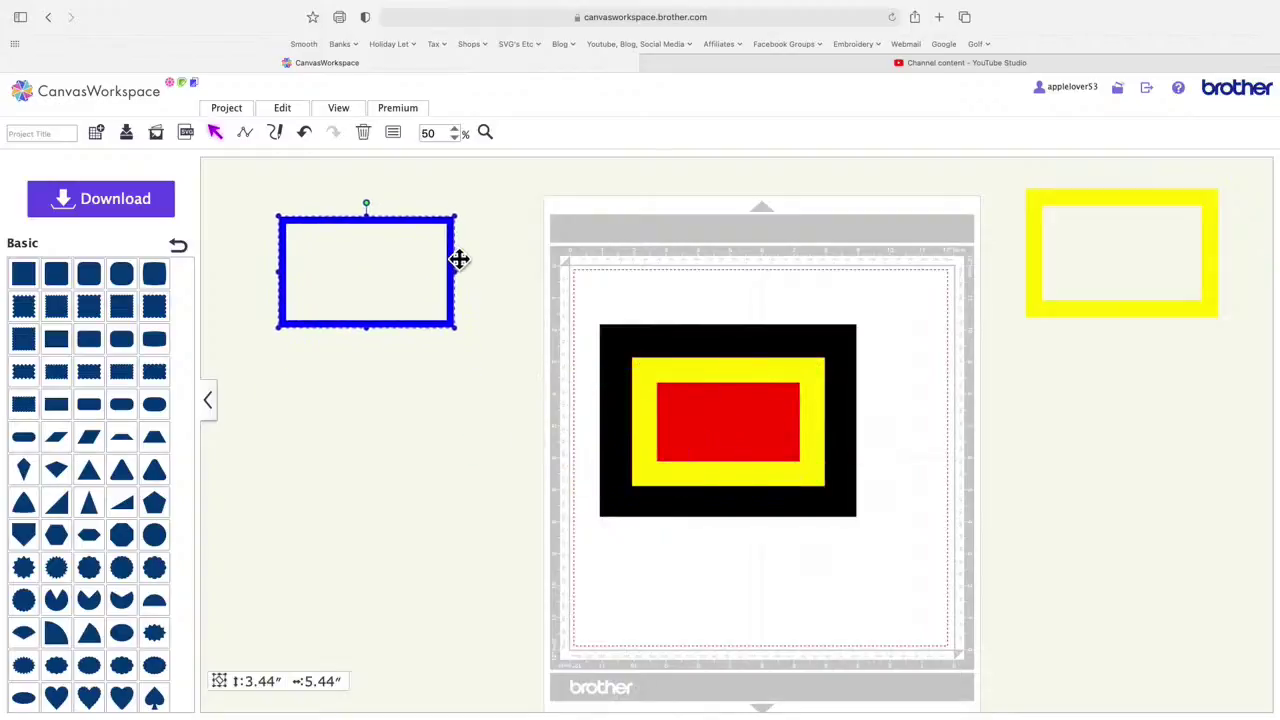
Step: Move the wider yellow frame off the mat's red rectangle to the left of the mat, and the blue frame below the narrower yellow one
left_click_drag(764, 377, 430, 434)
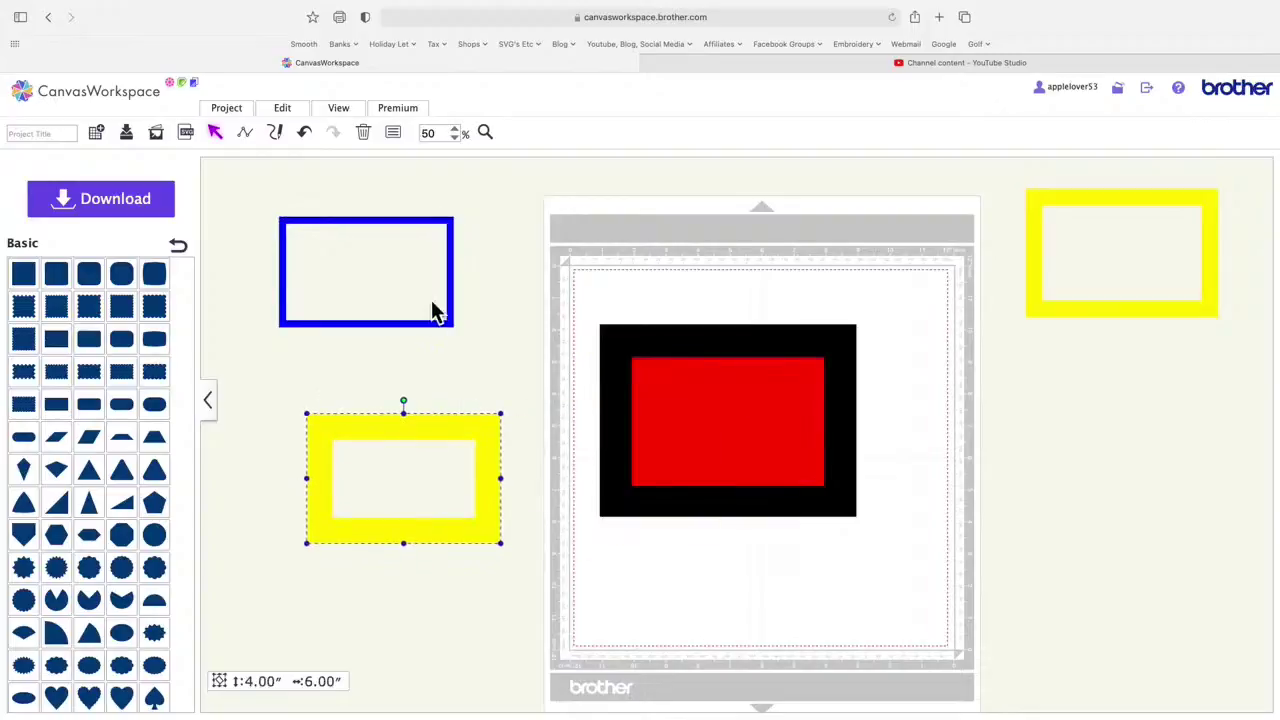
left_click_drag(436, 332, 1229, 471)
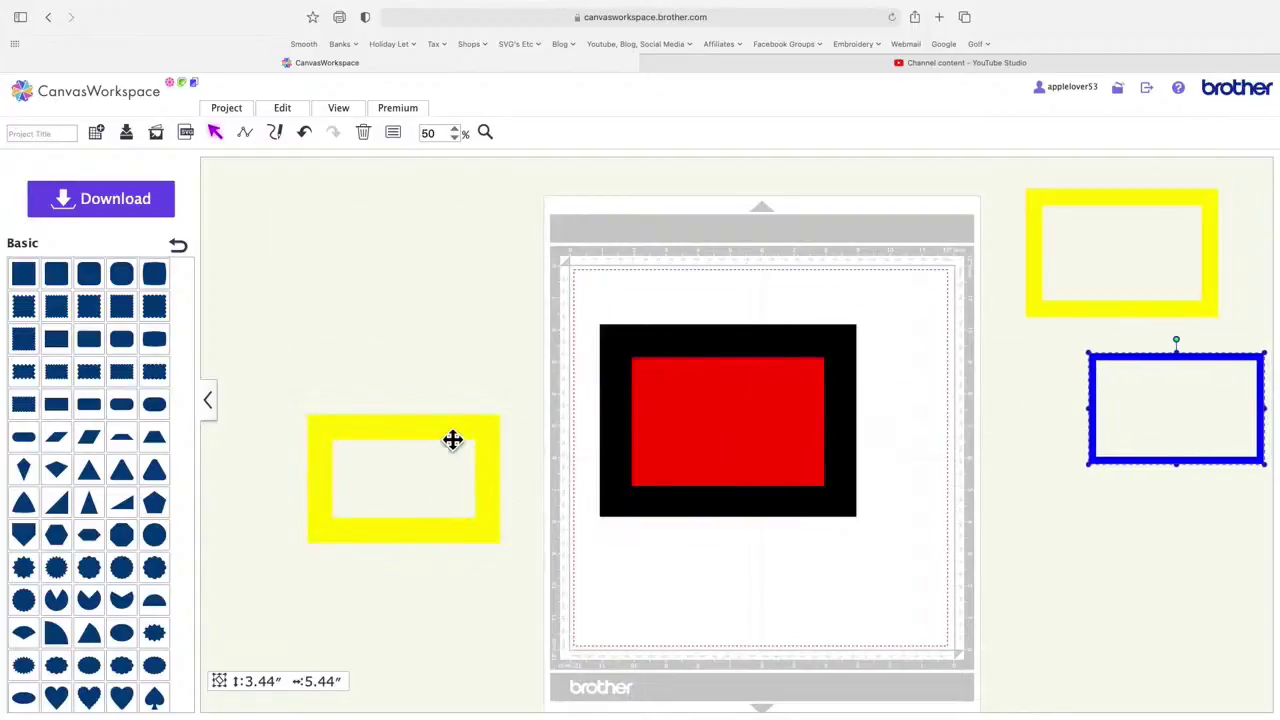
left_click_drag(451, 440, 444, 277)
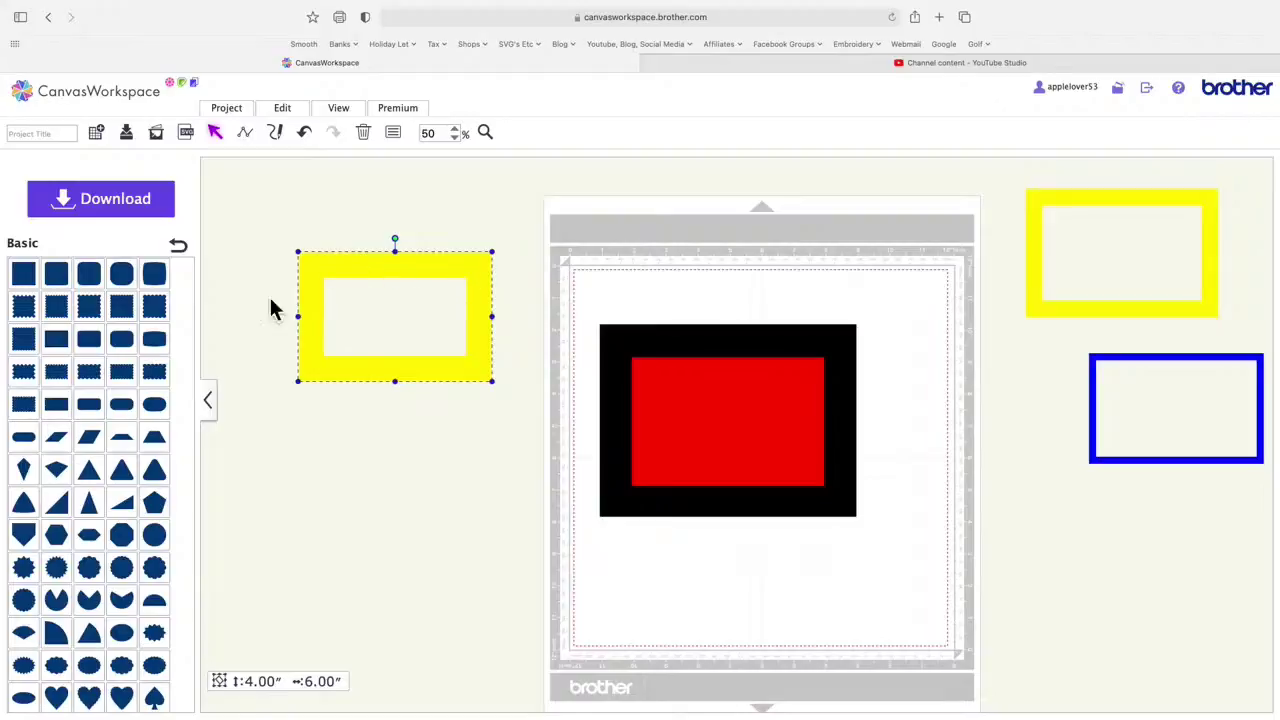
Step: Add a plain unfilled rectangle from the basic shapes and place it beside the mat, below the wider yellow frame
left_click(62, 342)
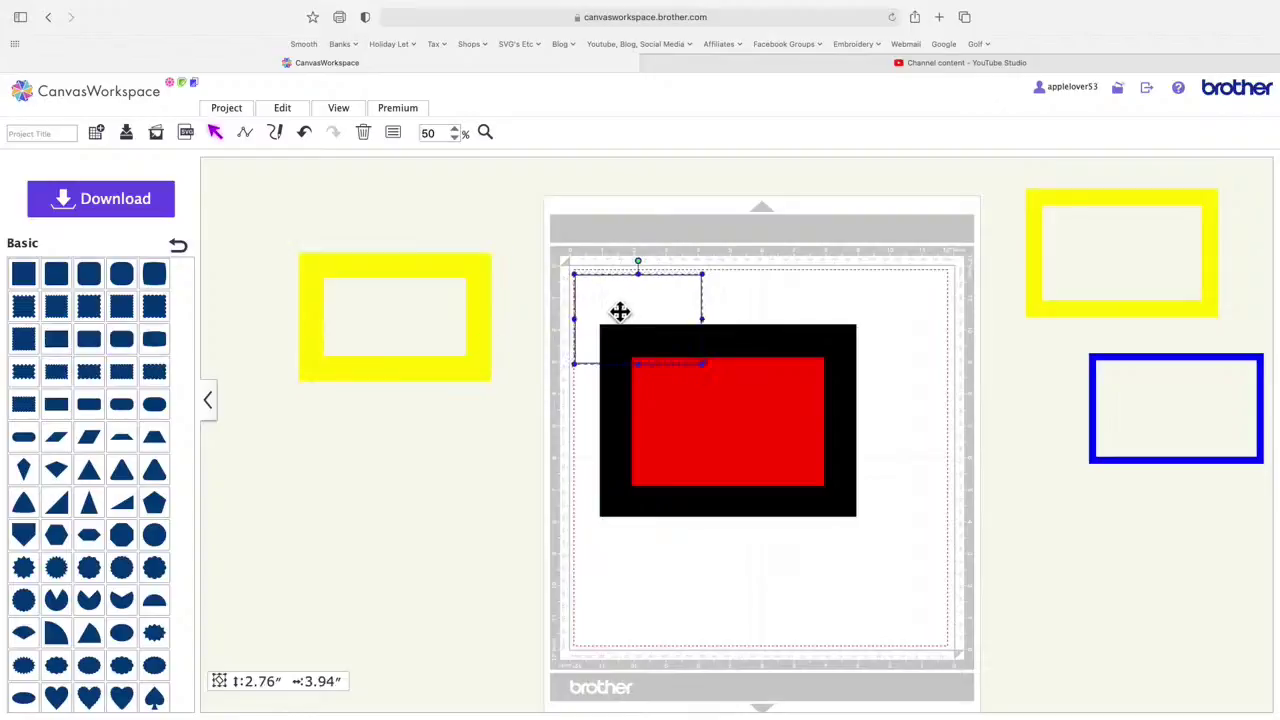
left_click_drag(620, 309, 386, 457)
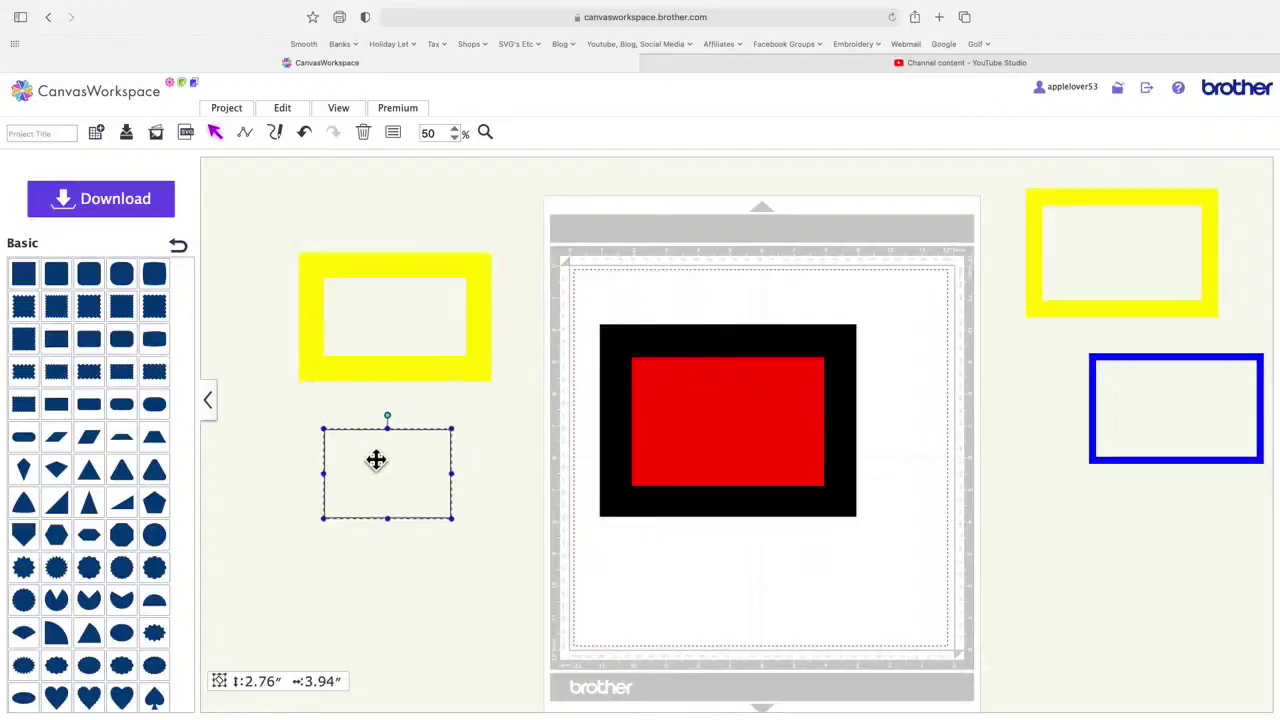
left_click(290, 110)
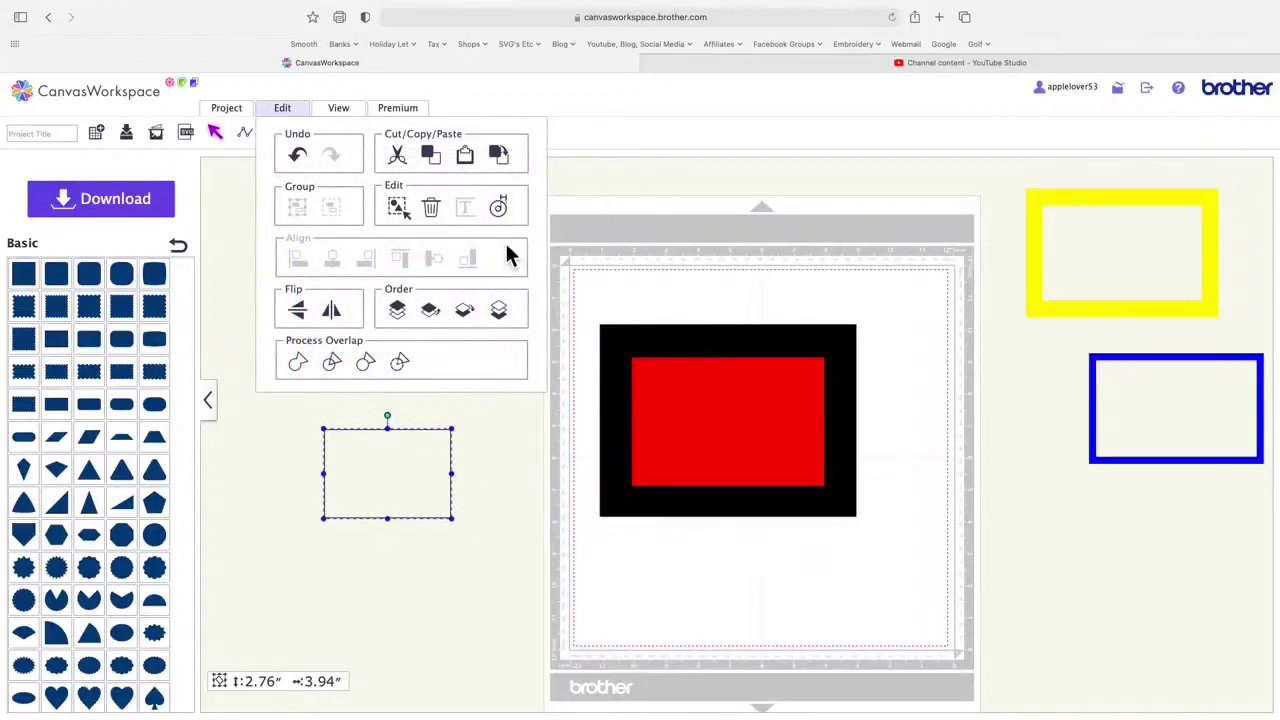
left_click(665, 195)
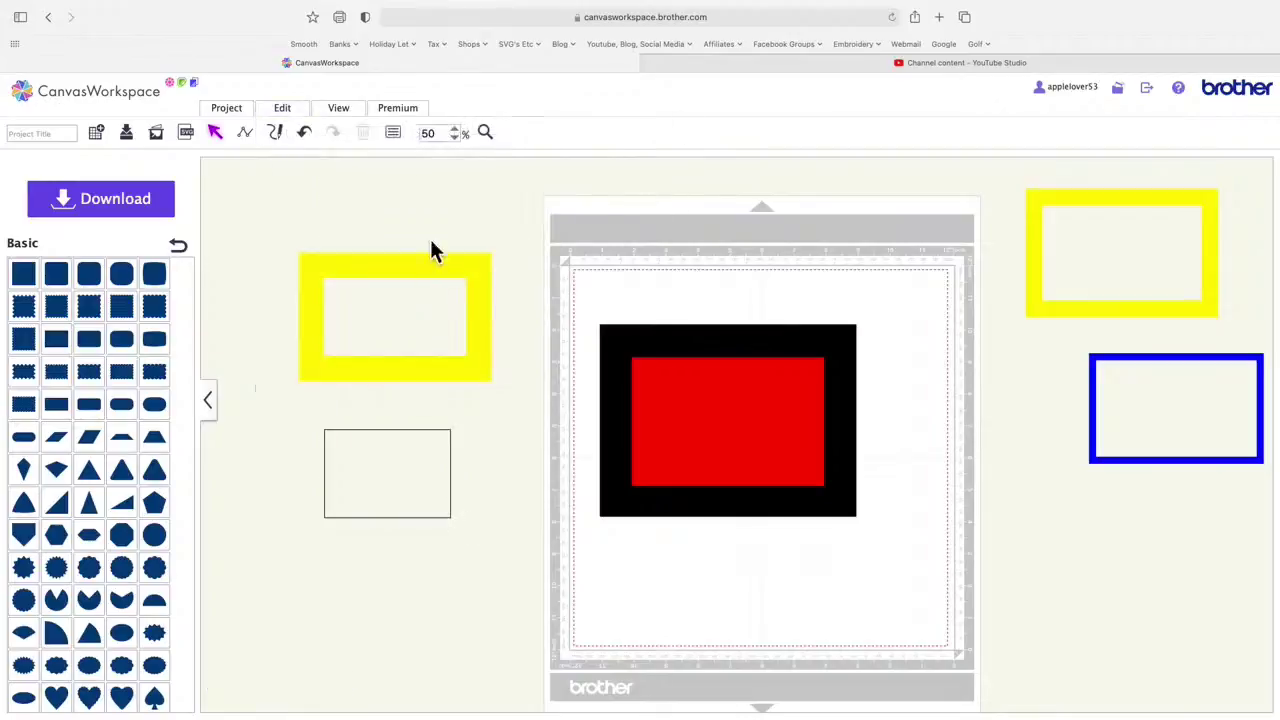
left_click(426, 441)
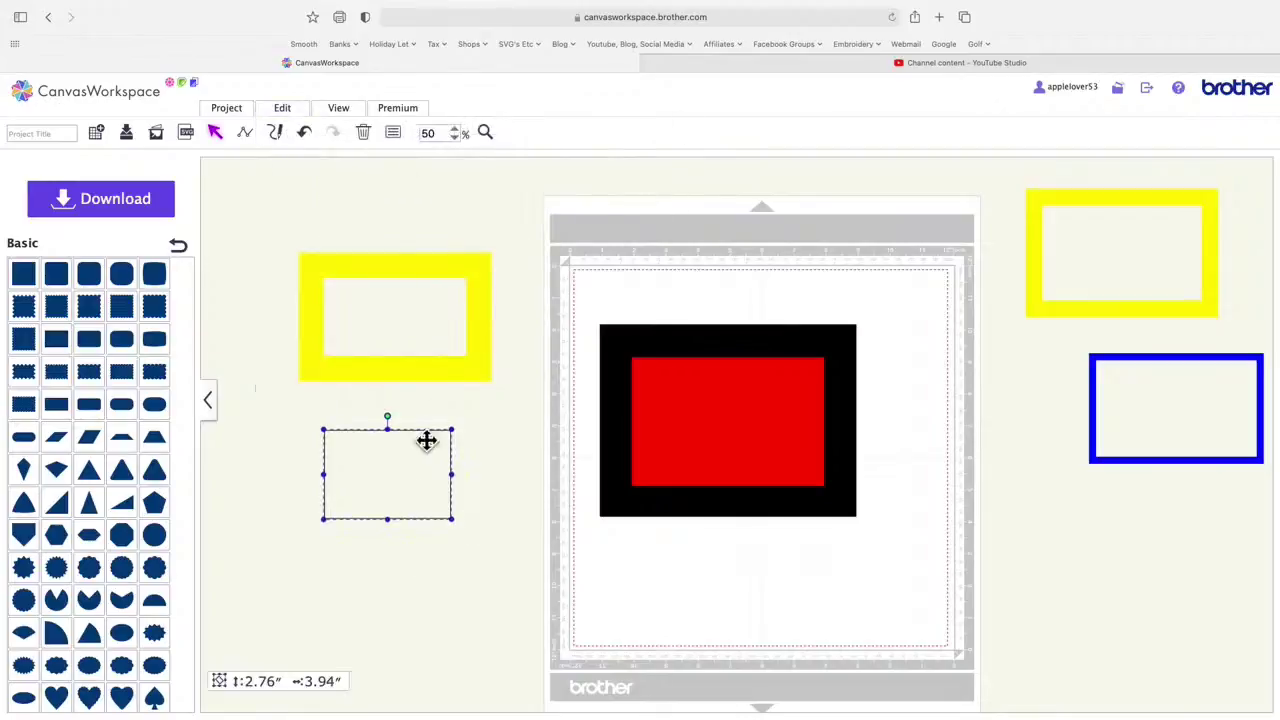
Step: Set the new rectangle's height to 3.50 inches and its width to 5.50 inches
left_click(393, 133)
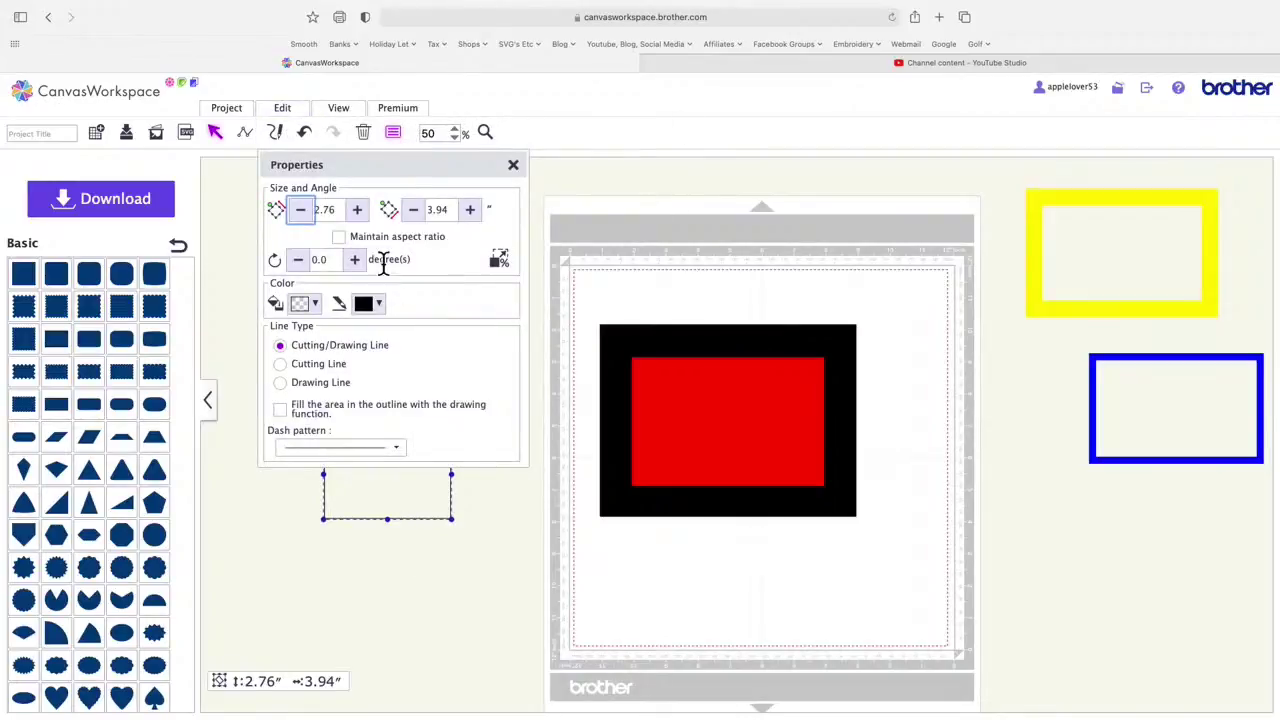
left_click_drag(342, 222, 292, 220)
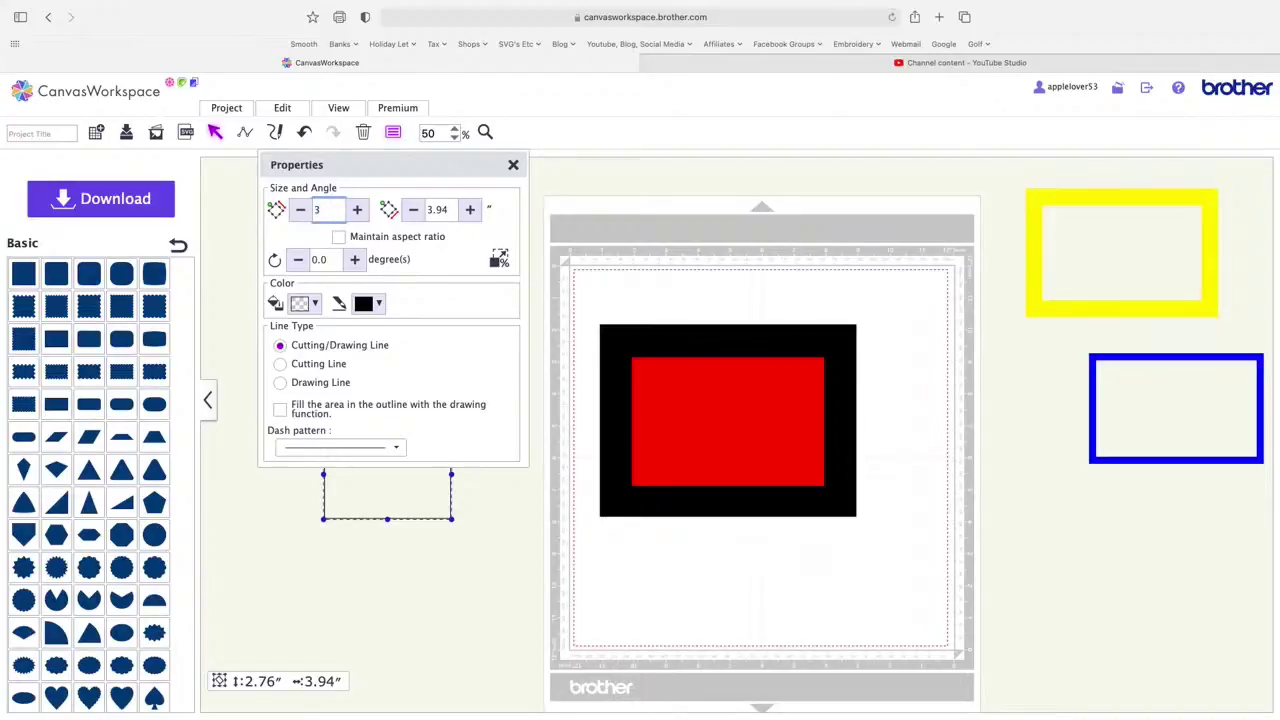
left_click_drag(459, 211, 417, 214)
type("5")
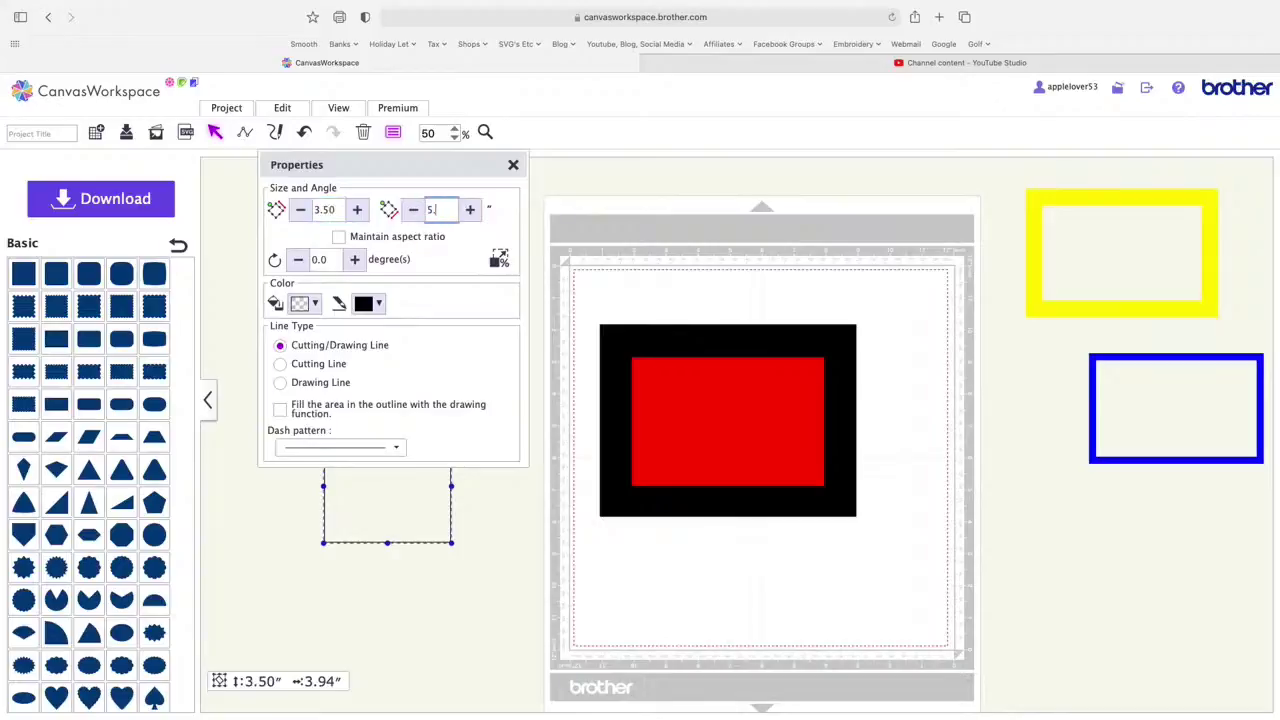
type(".5")
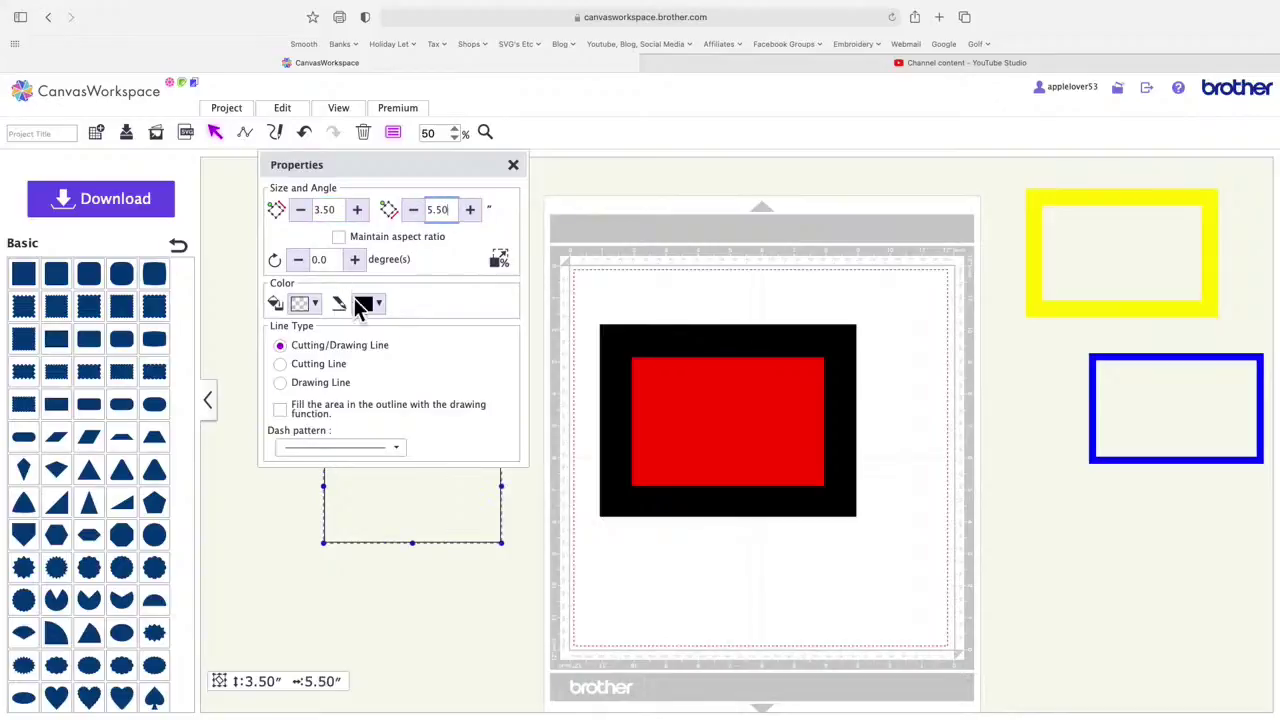
Step: Set both the outline and the fill of the 3.50 by 5.50 inch rectangle to blue
left_click(366, 303)
left_click(500, 456)
left_click(307, 303)
left_click(452, 466)
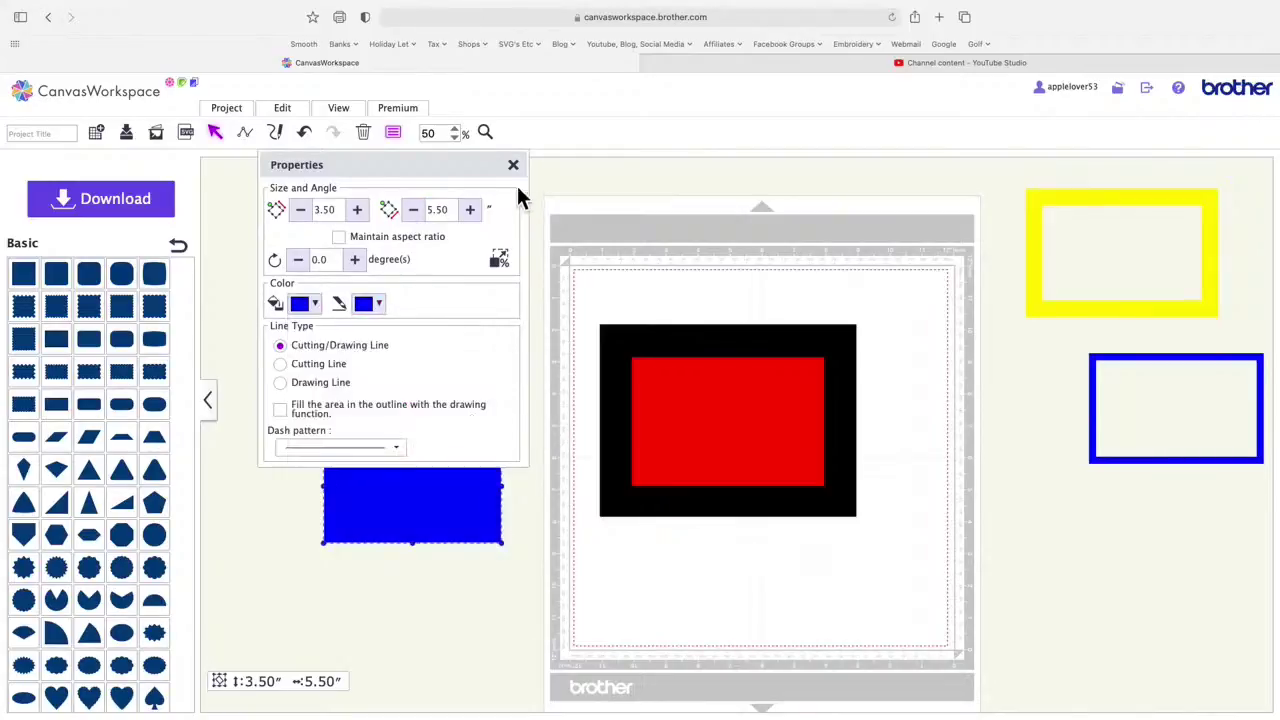
left_click(515, 166)
Step: Move the wider yellow frame onto the mat's red rectangle, and shift the blue rectangle up to make room below it
left_click_drag(497, 317, 814, 423)
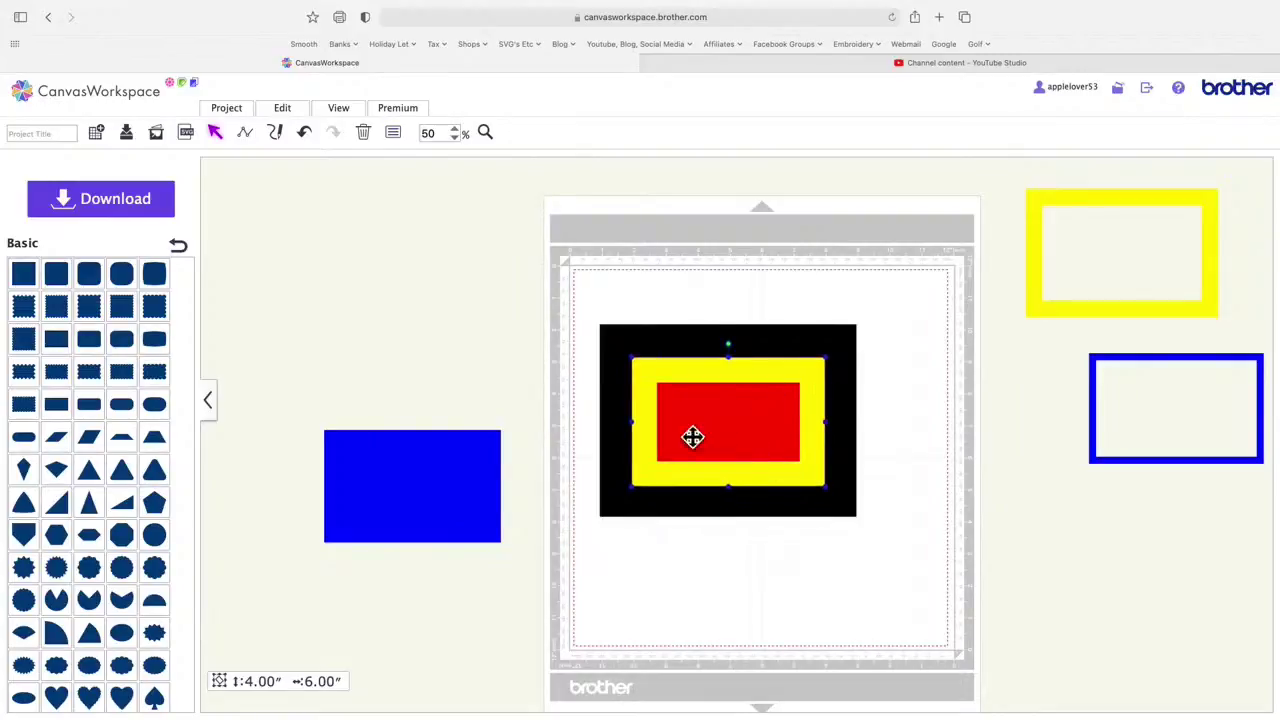
left_click_drag(477, 489, 434, 340)
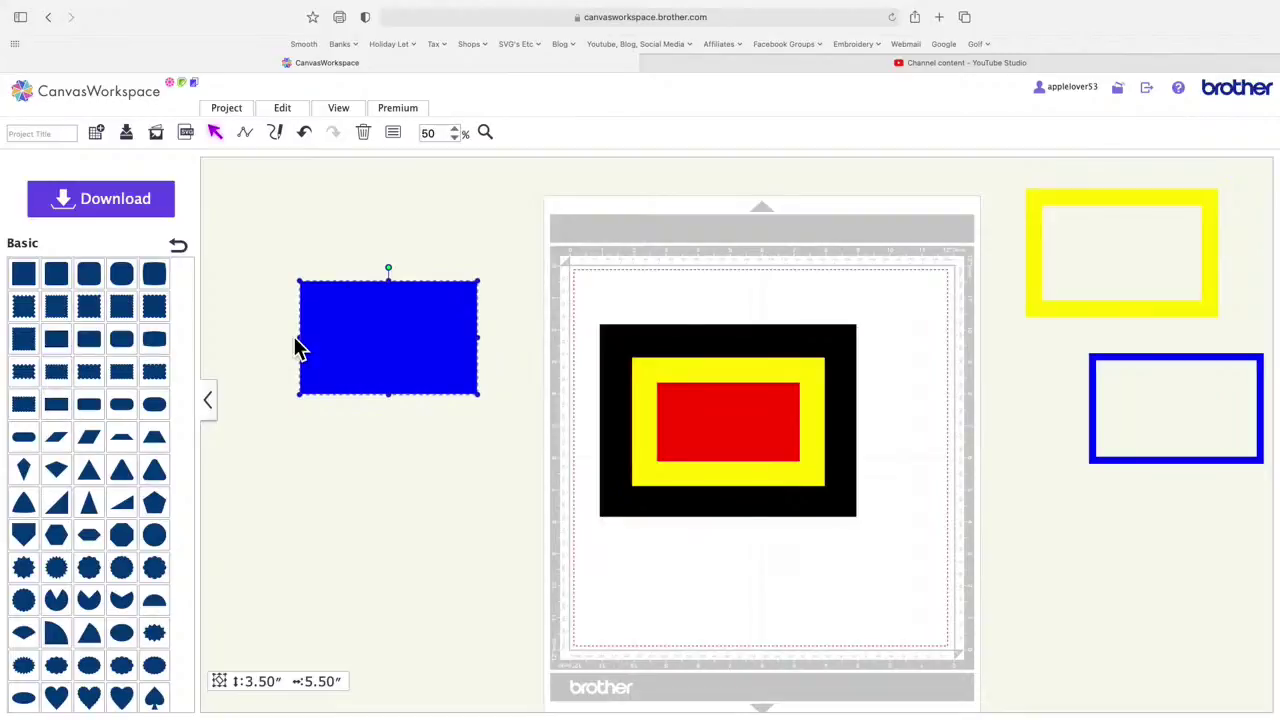
Step: Add another plain rectangle below the blue one and set its height to 4.00 inches and its width to 6.00 inches
left_click_drag(60, 372, 308, 493)
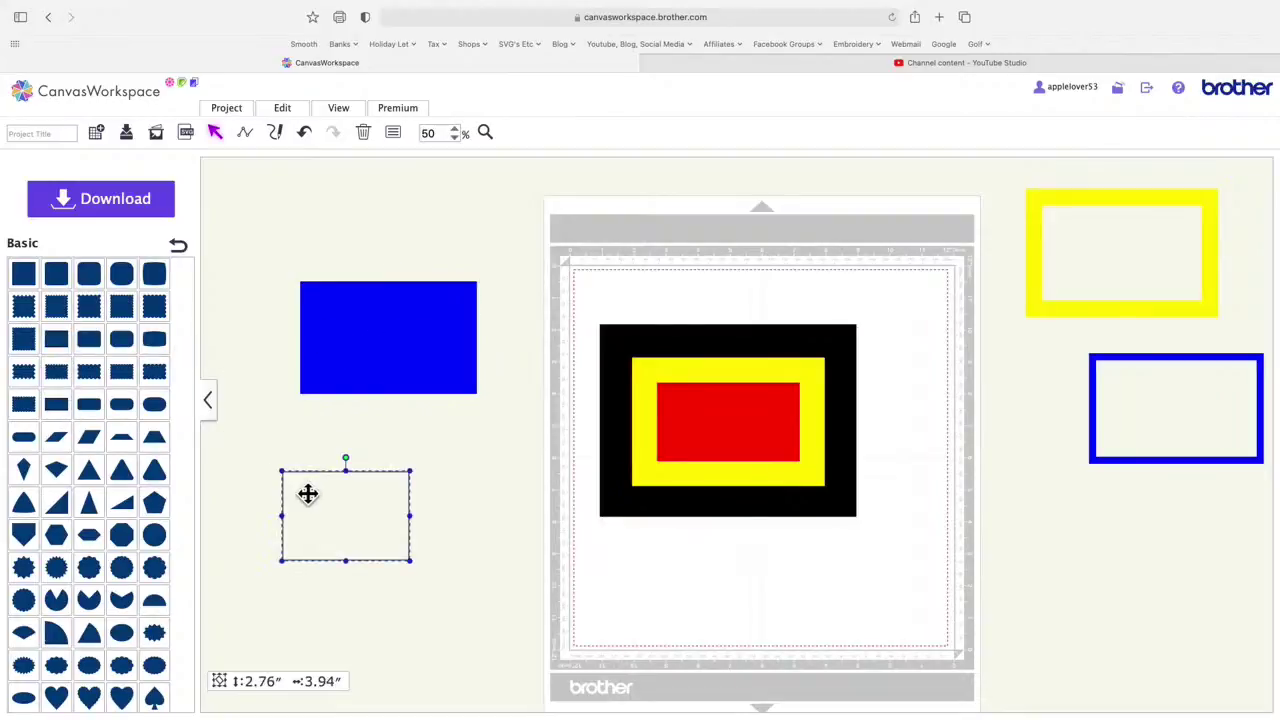
left_click(394, 136)
left_click(340, 216)
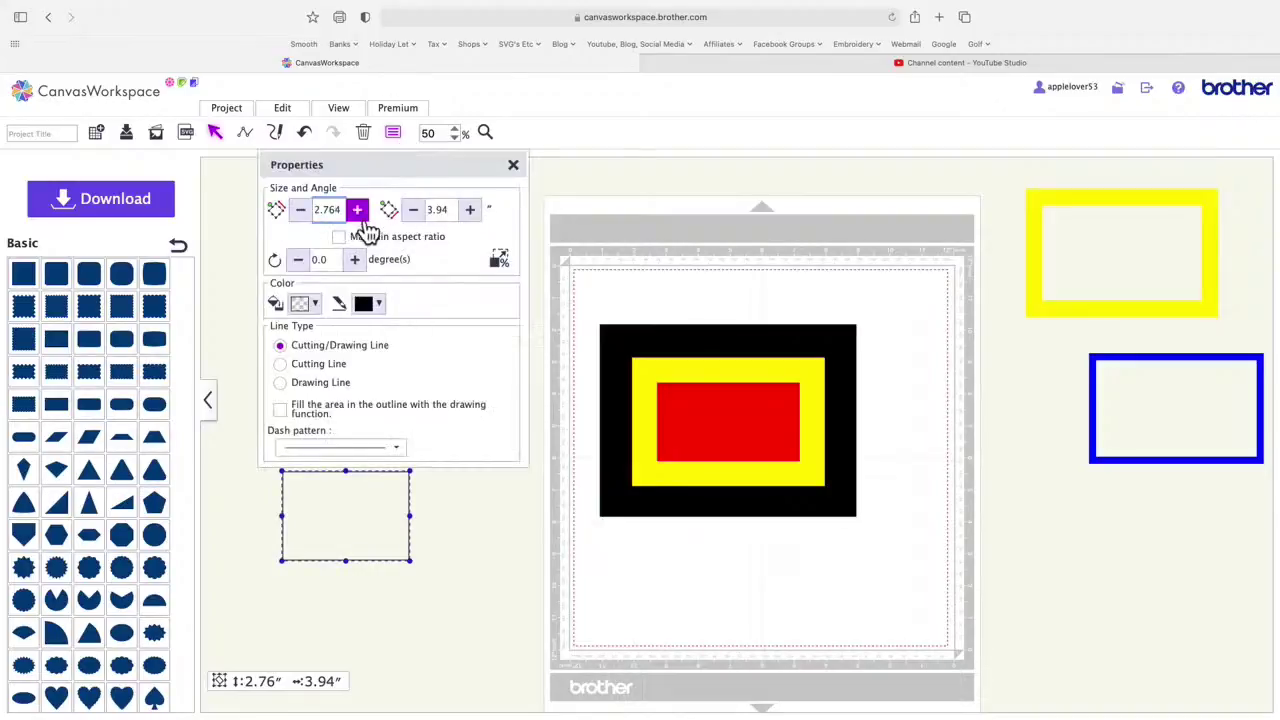
type("4")
left_click_drag(346, 212, 300, 212)
type("4")
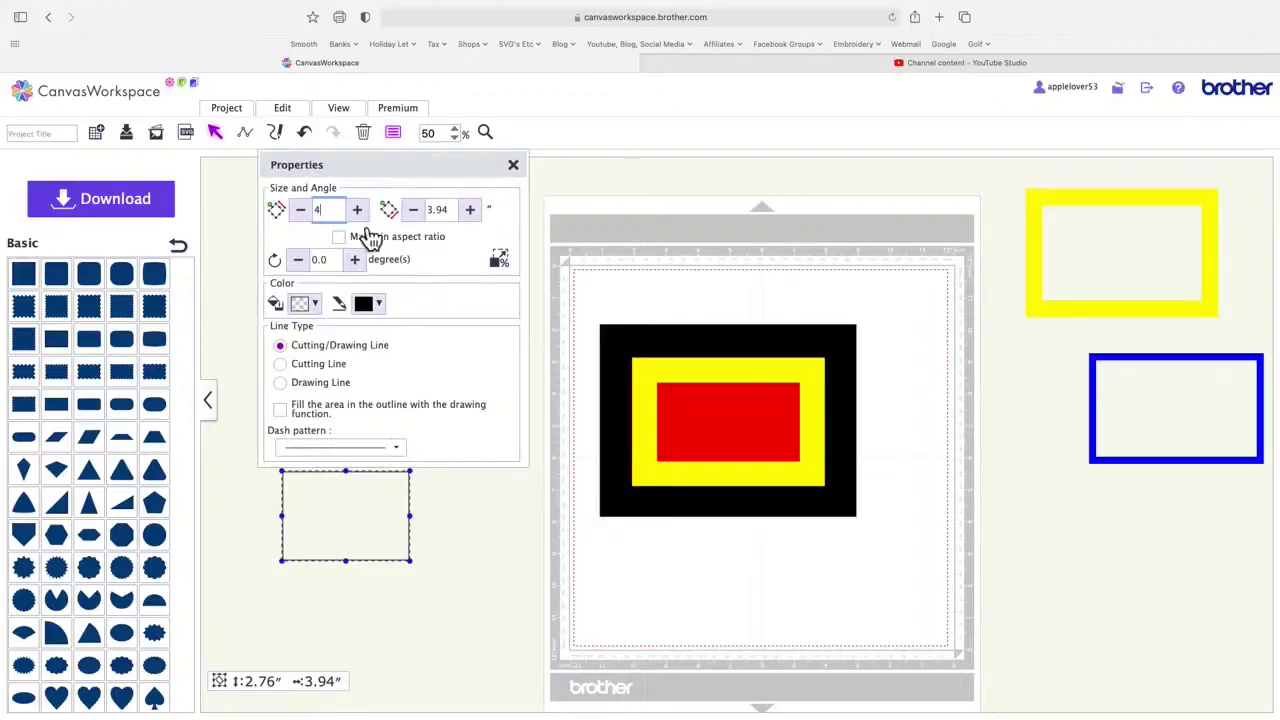
left_click(453, 214)
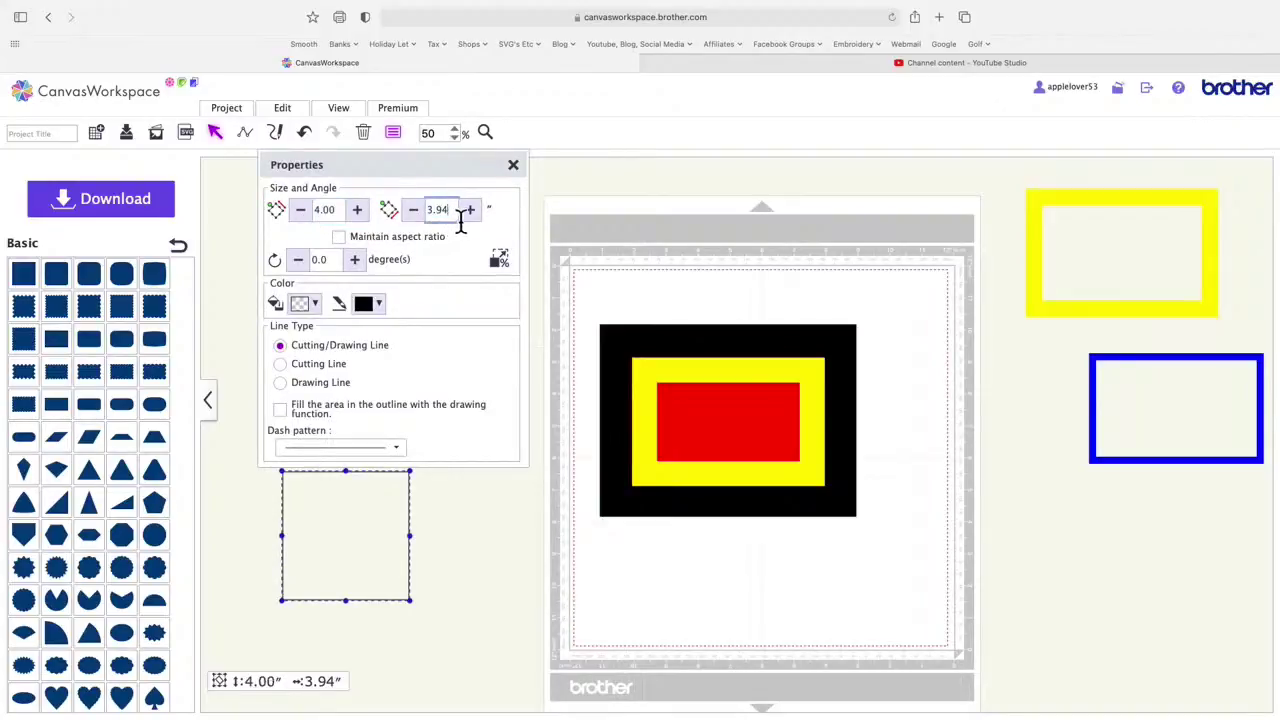
type("6")
key("Return")
Step: Set both the outline and the fill of the 4.00 by 6.00 inch rectangle to dark purple
left_click(378, 303)
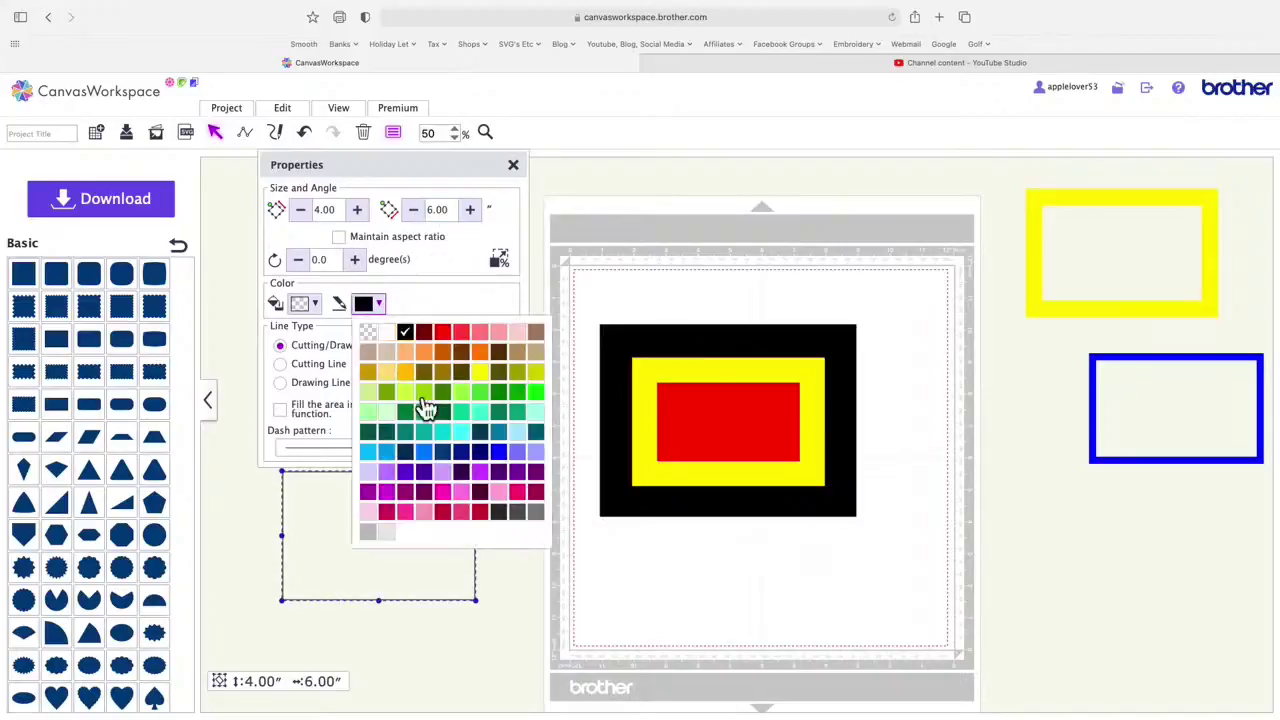
left_click(436, 480)
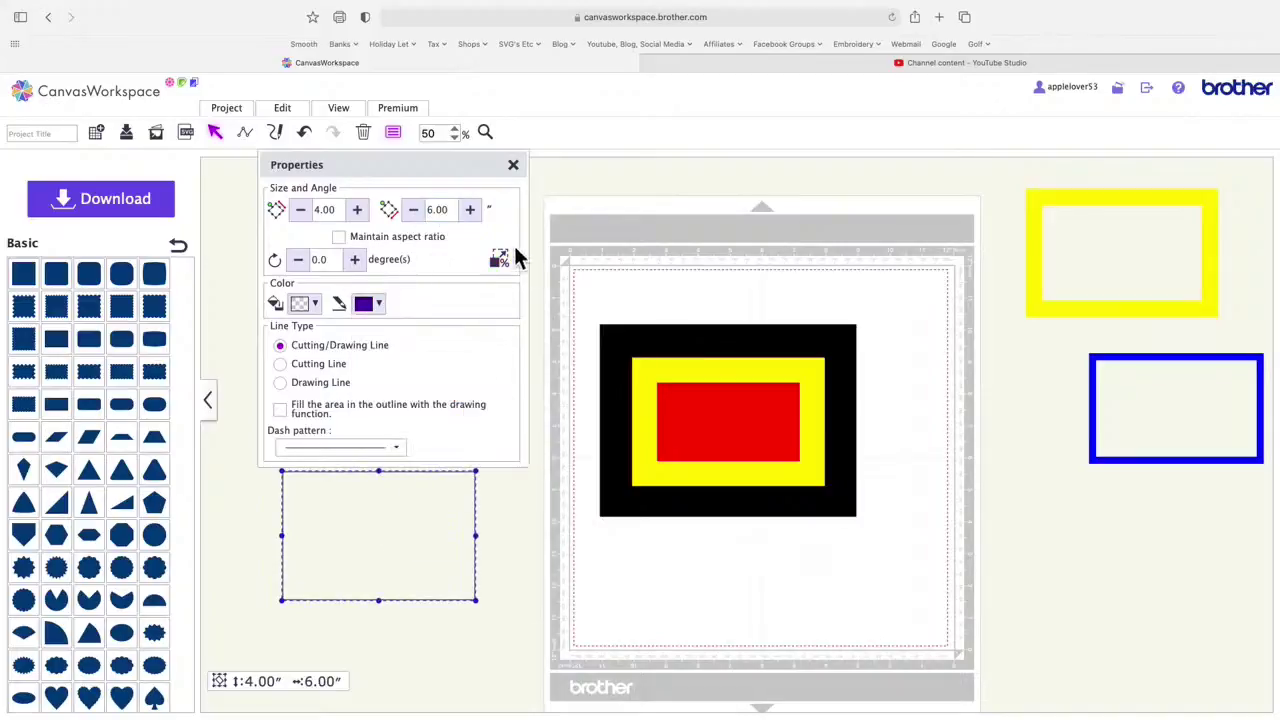
left_click(308, 303)
left_click(371, 493)
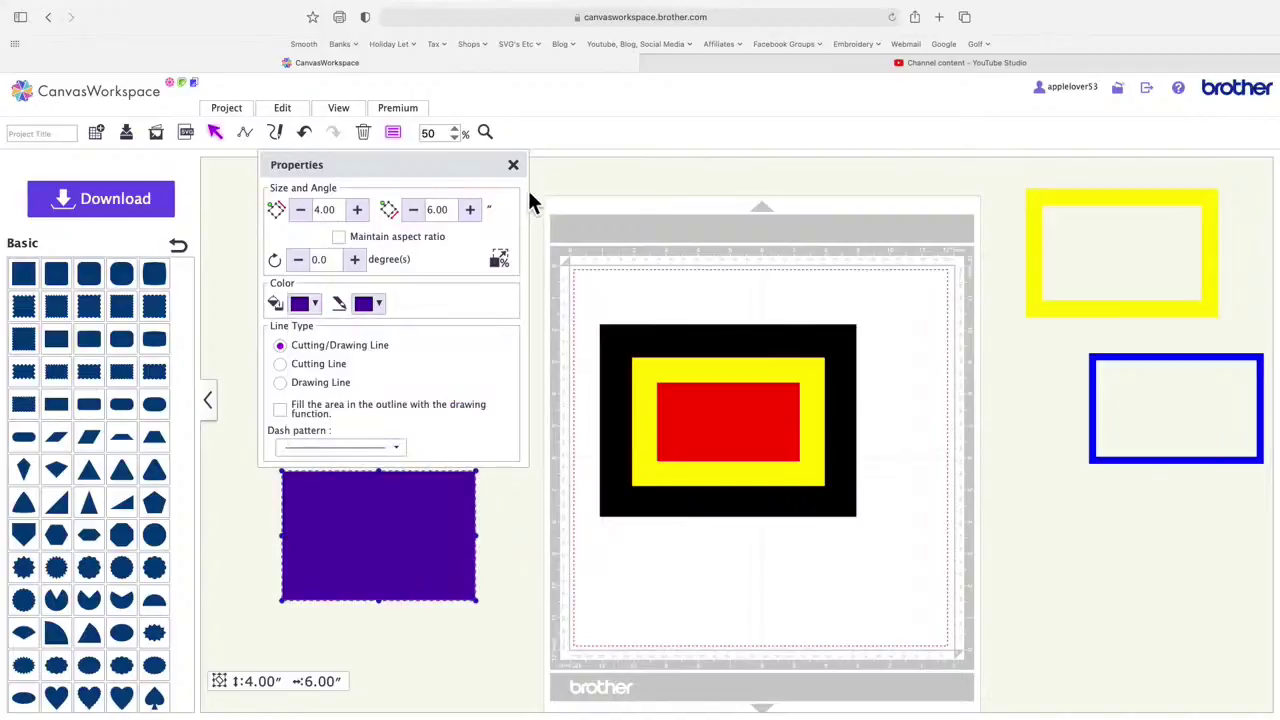
left_click(513, 165)
Step: Bring the blue rectangle to the front and place it on top of the purple rectangle
mouse_move(466, 337)
left_mouse_down()
mouse_move(514, 383)
mouse_move(469, 514)
mouse_move(476, 437)
mouse_move(459, 361)
left_mouse_up()
right_click(456, 362)
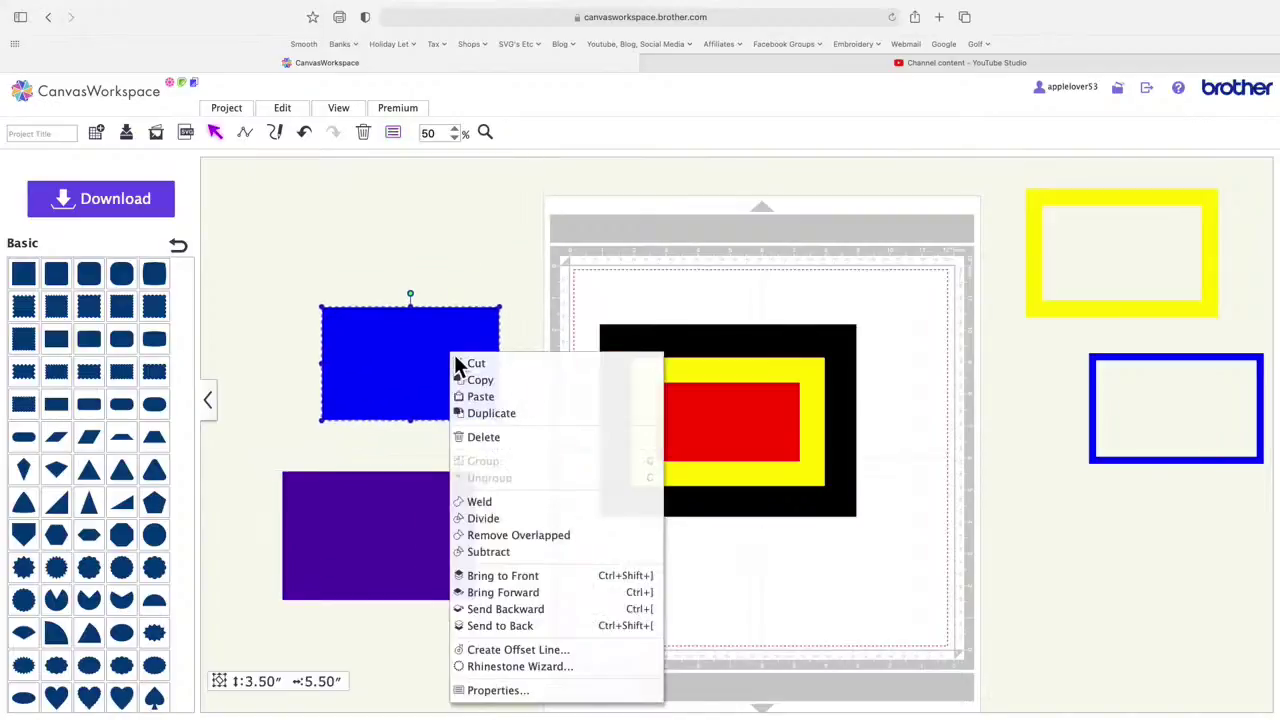
left_click(530, 576)
left_click_drag(467, 373, 434, 550)
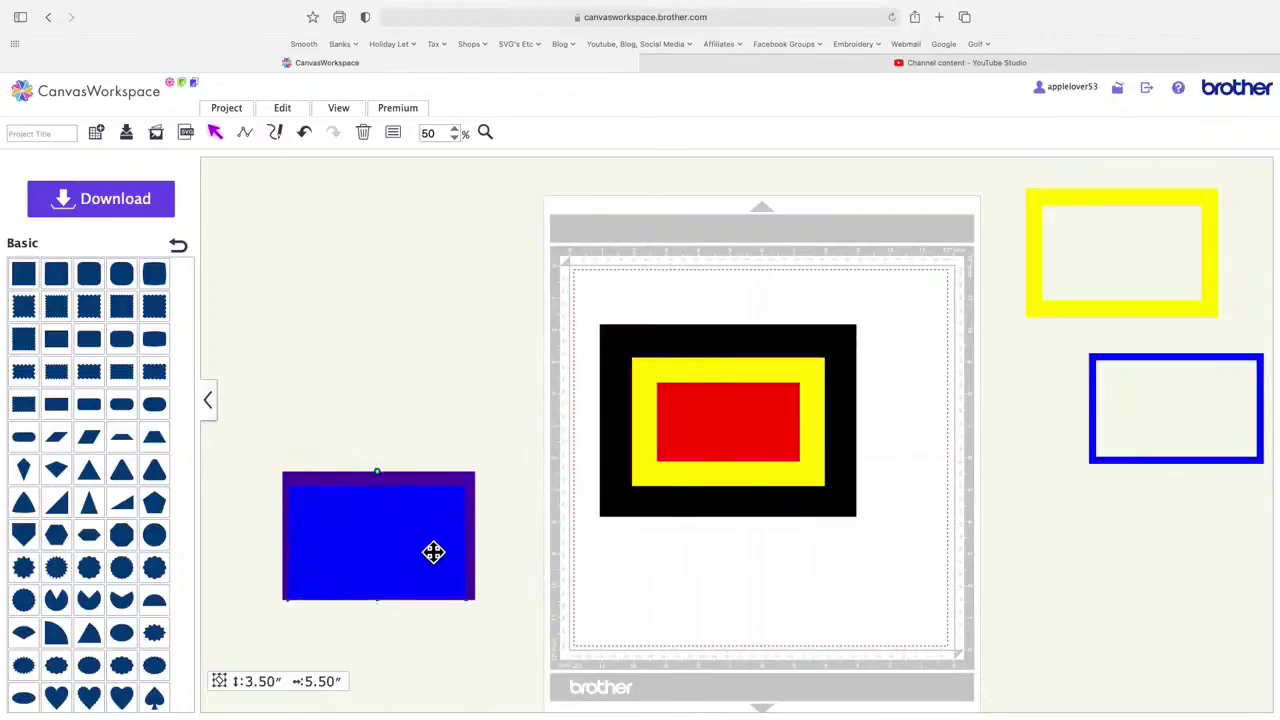
Step: Select the blue and purple rectangles together and align their centres horizontally and vertically
left_click_drag(266, 437, 499, 638)
left_click(294, 113)
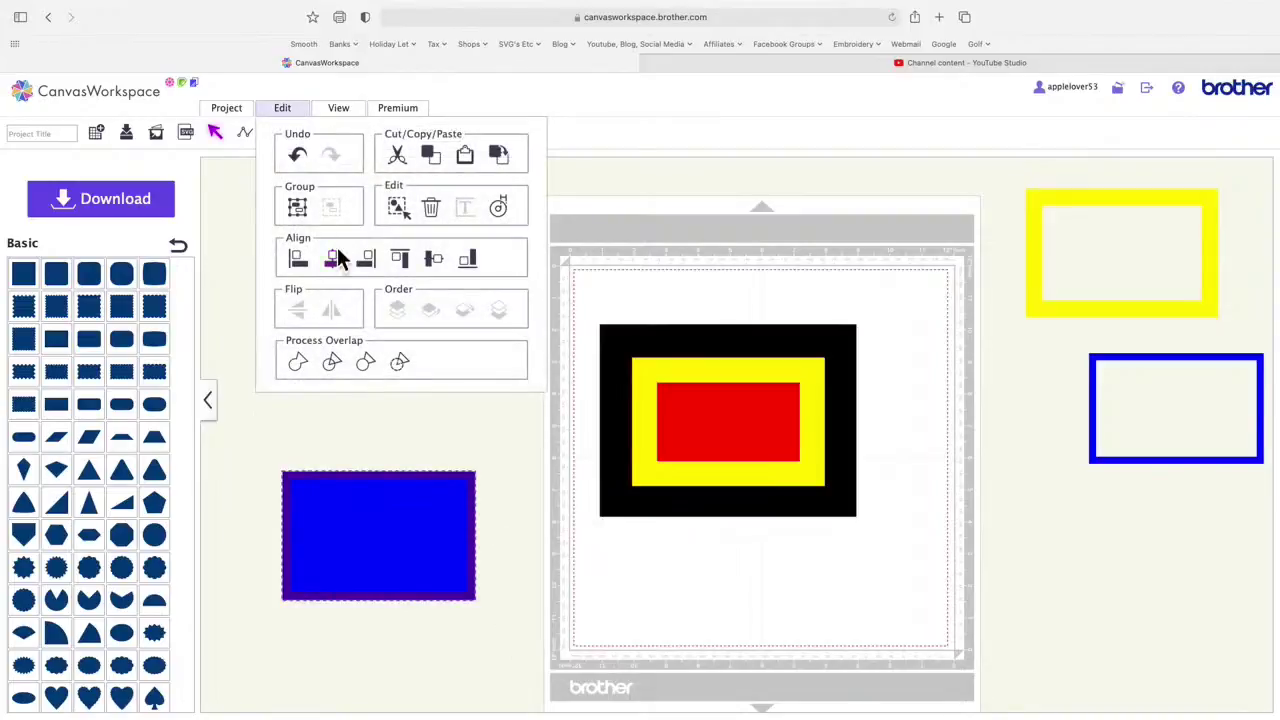
left_click(338, 258)
left_click(291, 116)
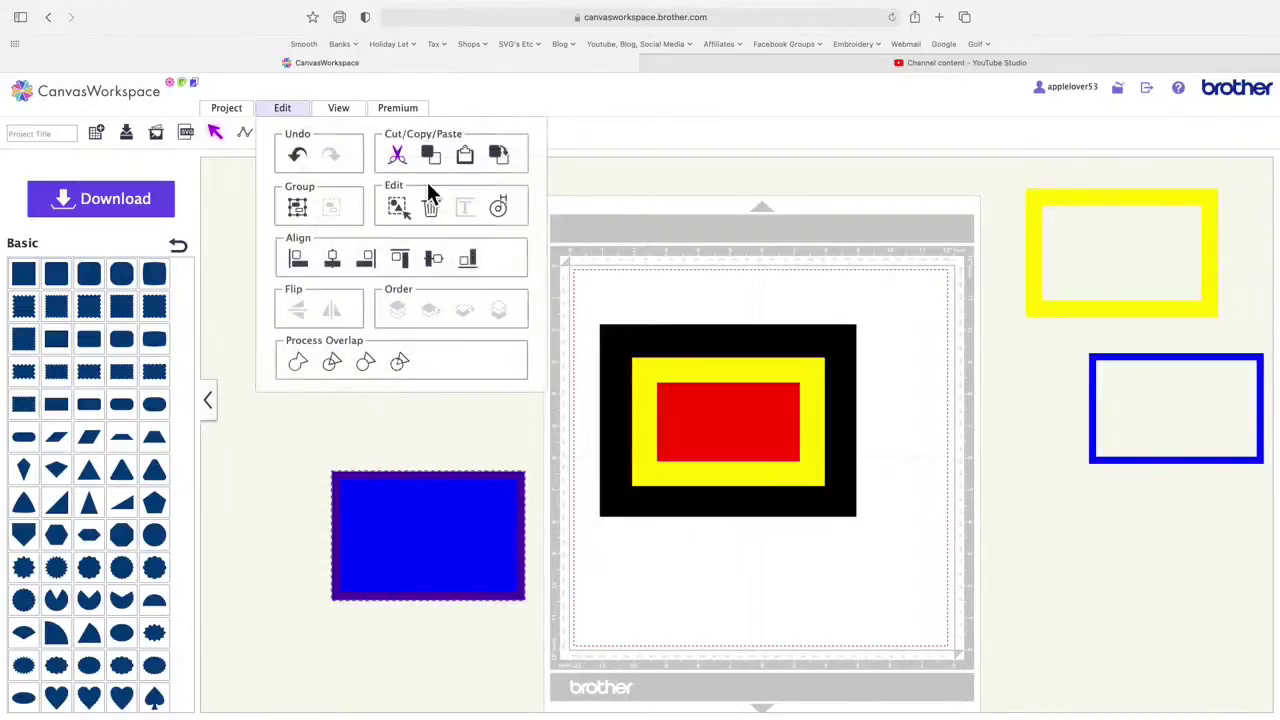
left_click(438, 262)
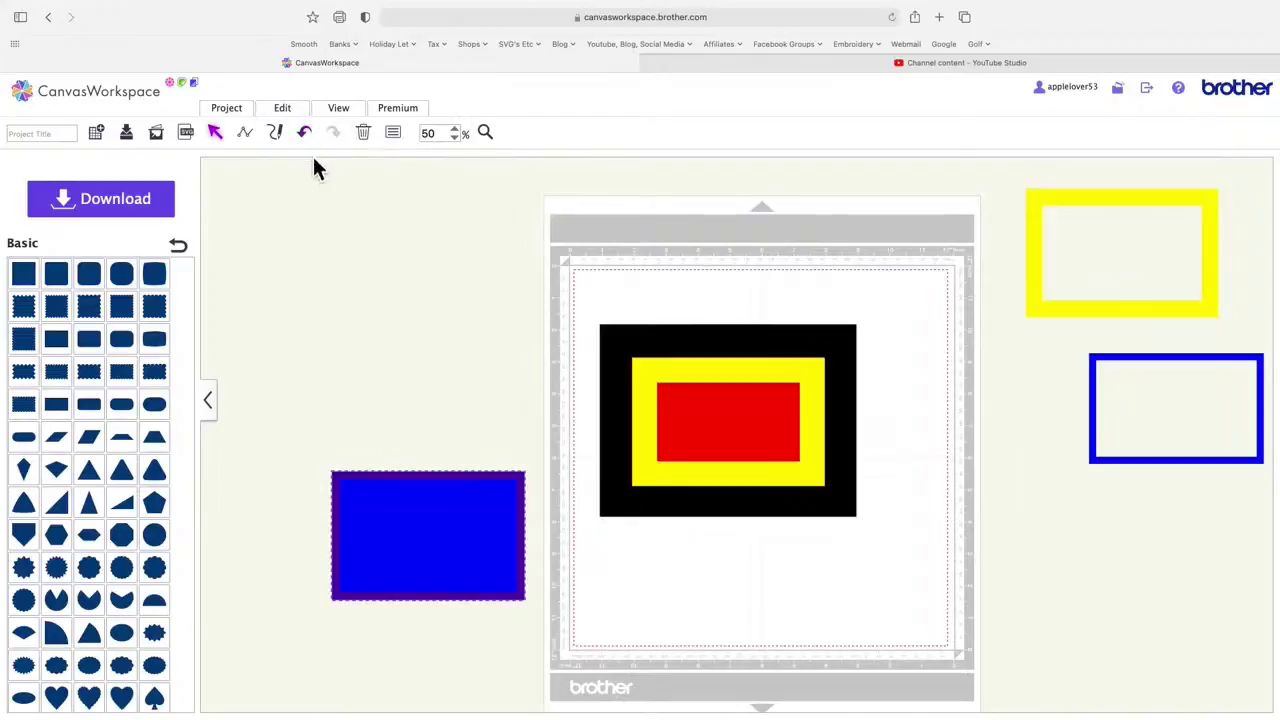
Step: Subtract the blue rectangle from the purple one to make a frame, and move the frame up beside the mat
left_click(296, 118)
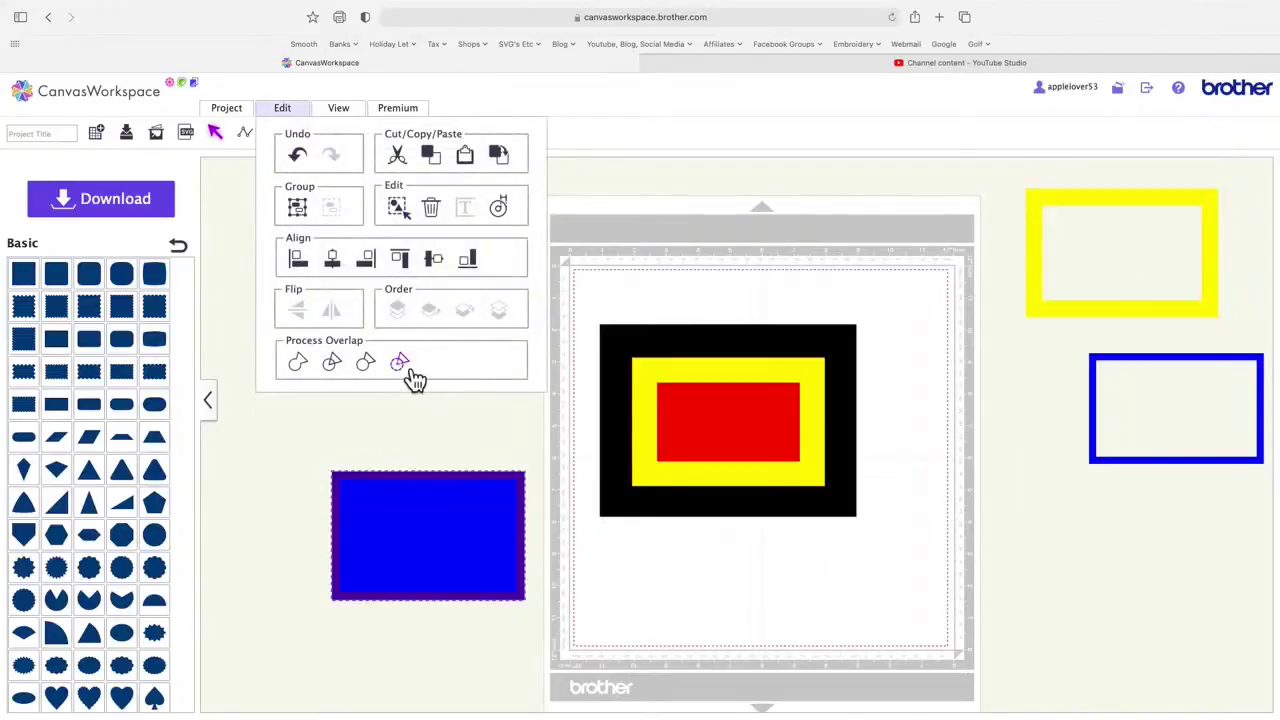
left_click(404, 362)
left_click_drag(527, 603, 502, 478)
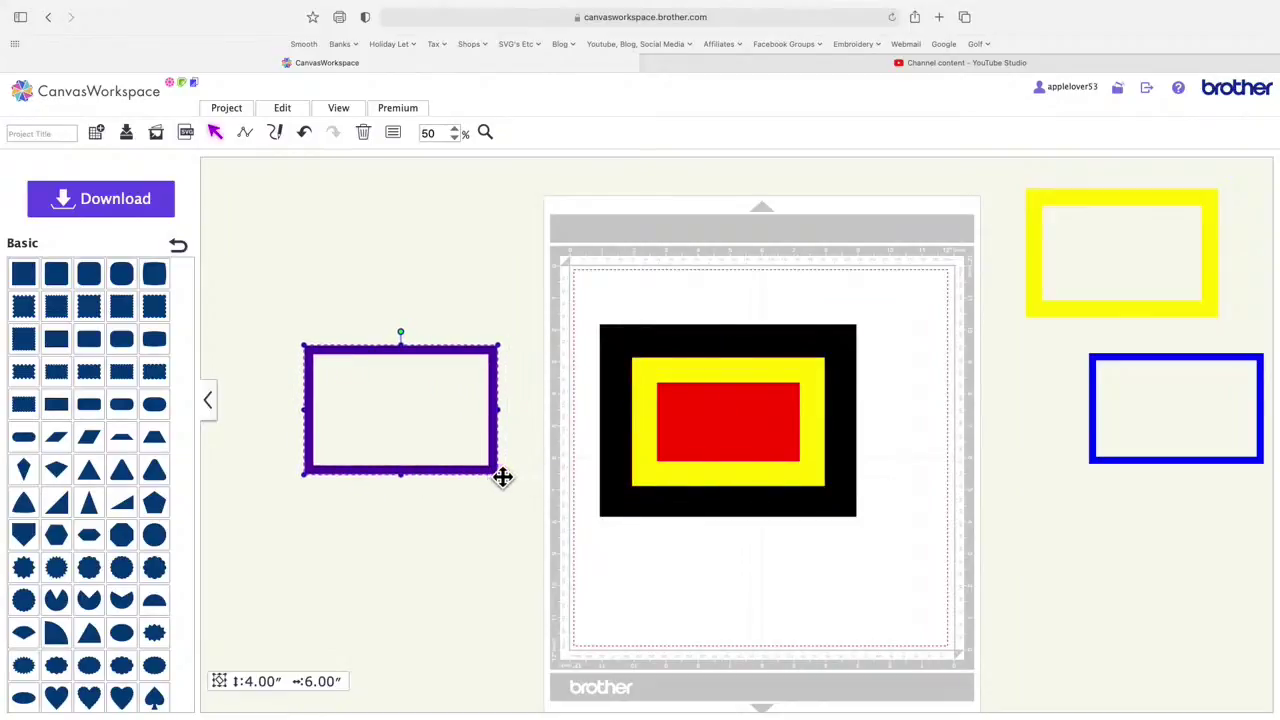
Step: Place the purple frame over the yellow frame on the mat, and centre all the stacked shapes horizontally and vertically
left_click(707, 378)
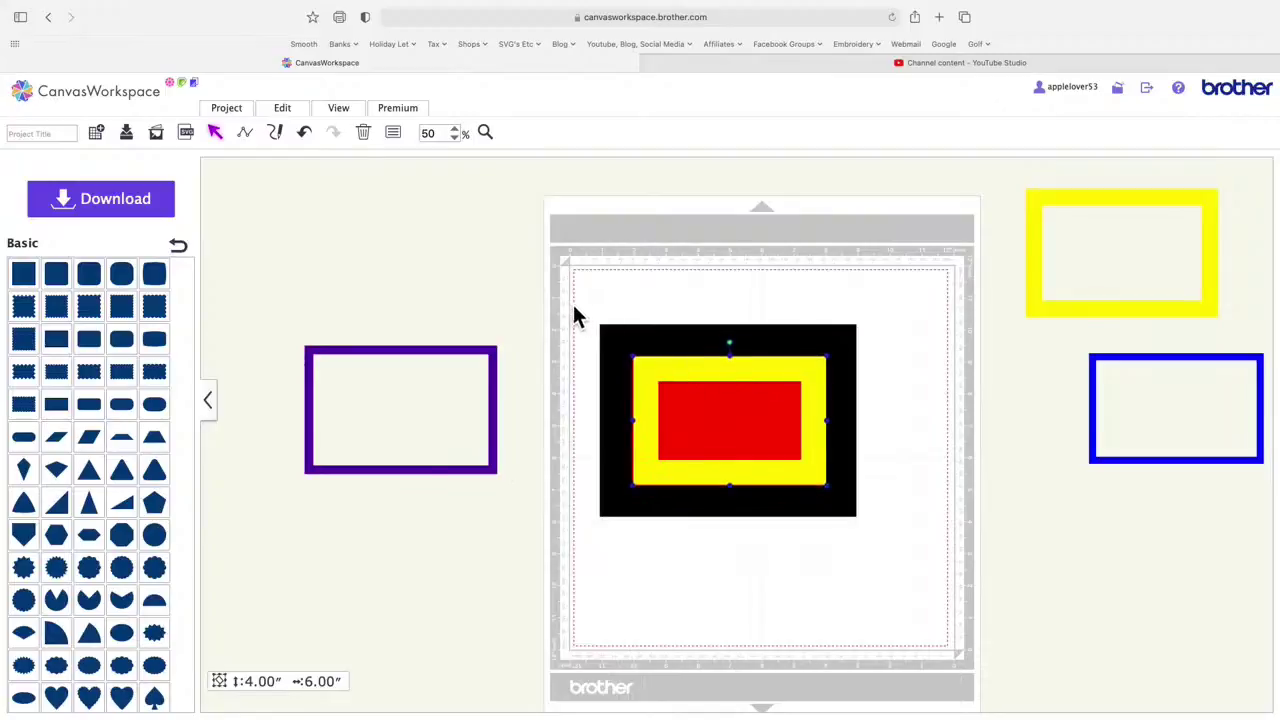
left_click_drag(498, 366, 826, 381)
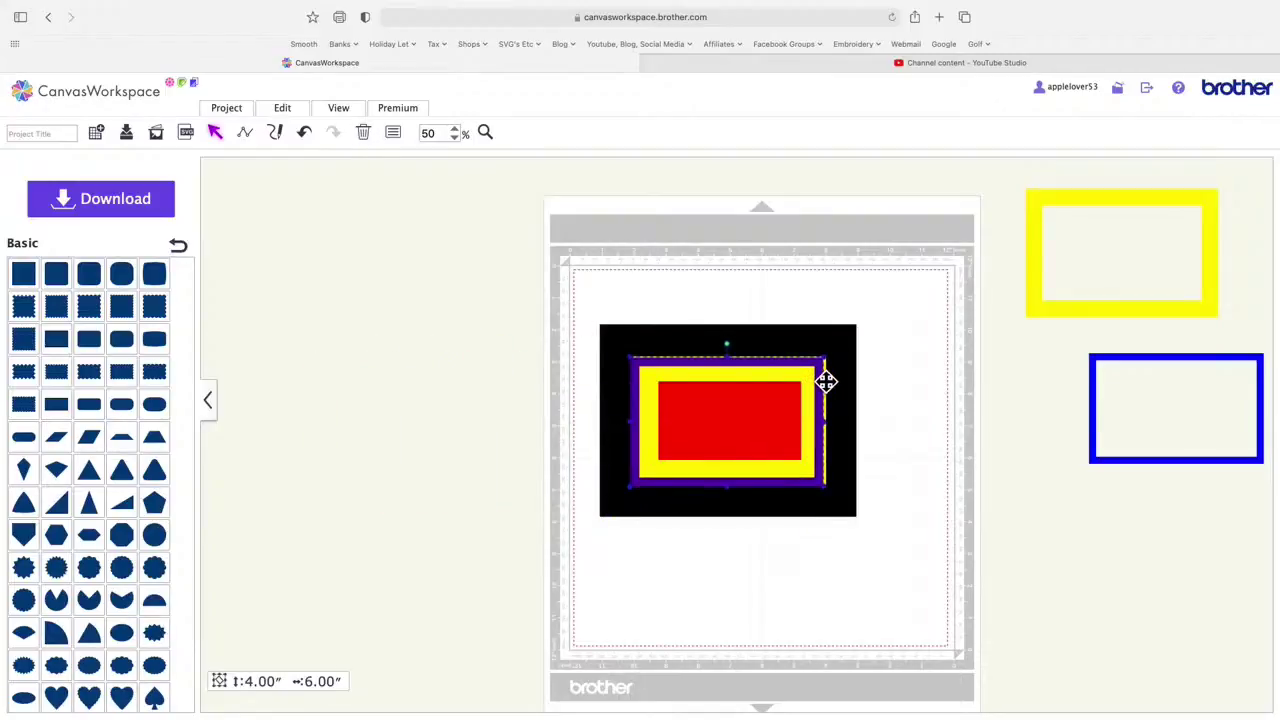
left_click_drag(543, 292, 943, 611)
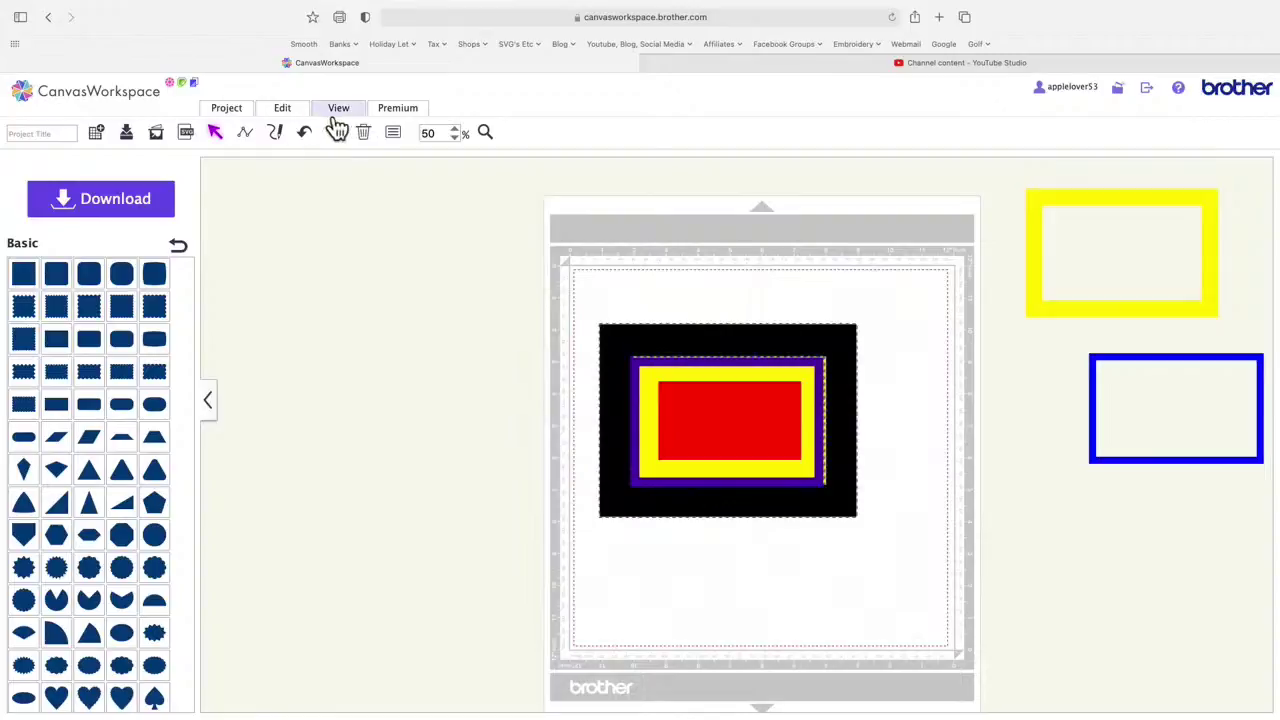
left_click(300, 110)
left_click(335, 260)
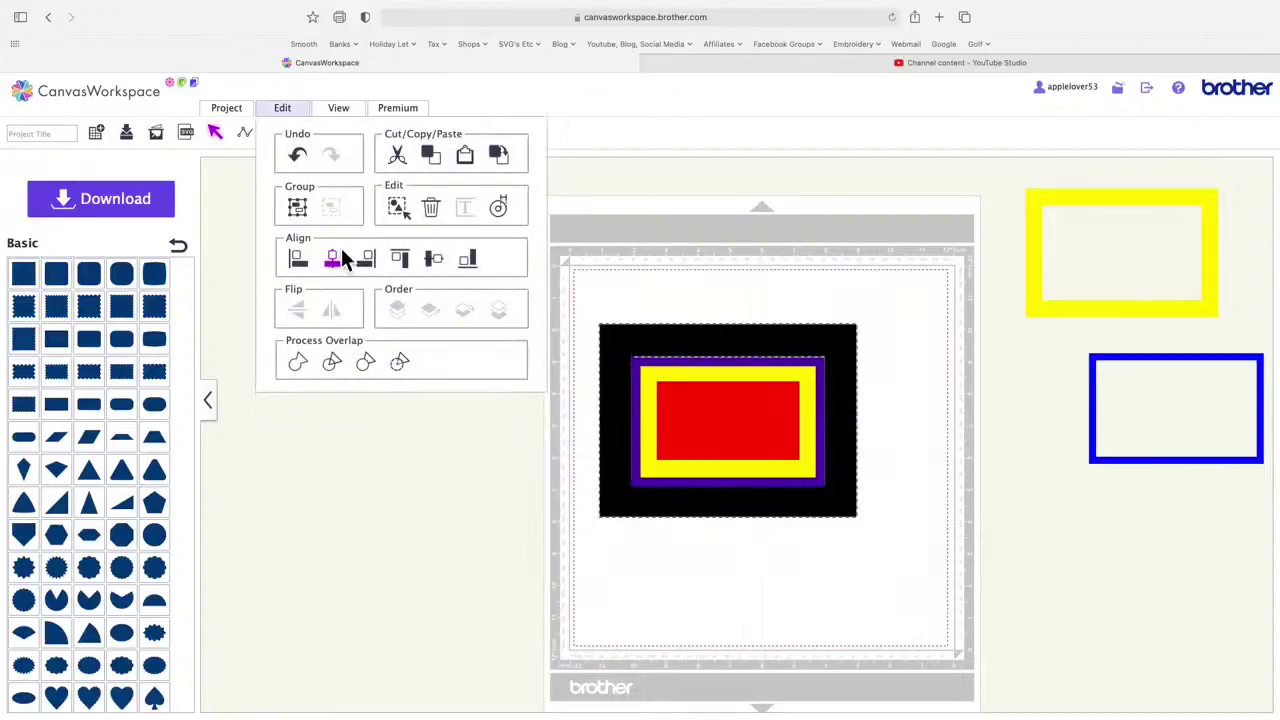
left_click(300, 112)
left_click(436, 262)
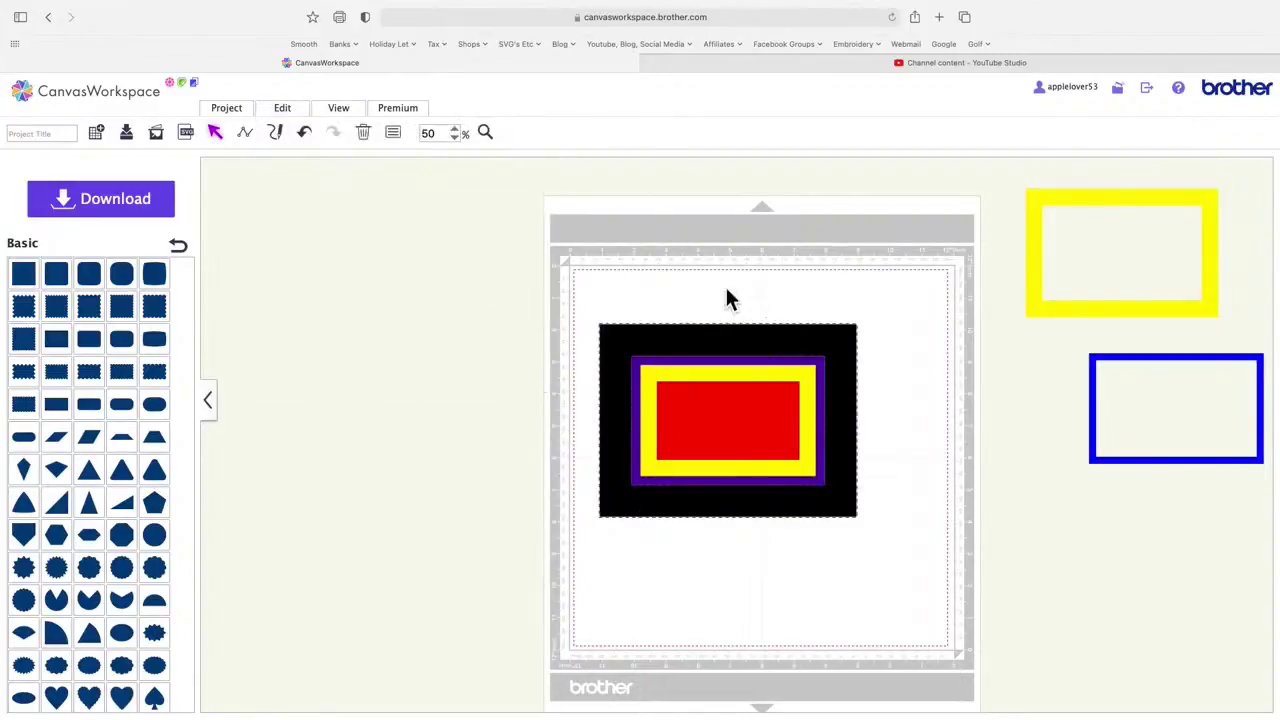
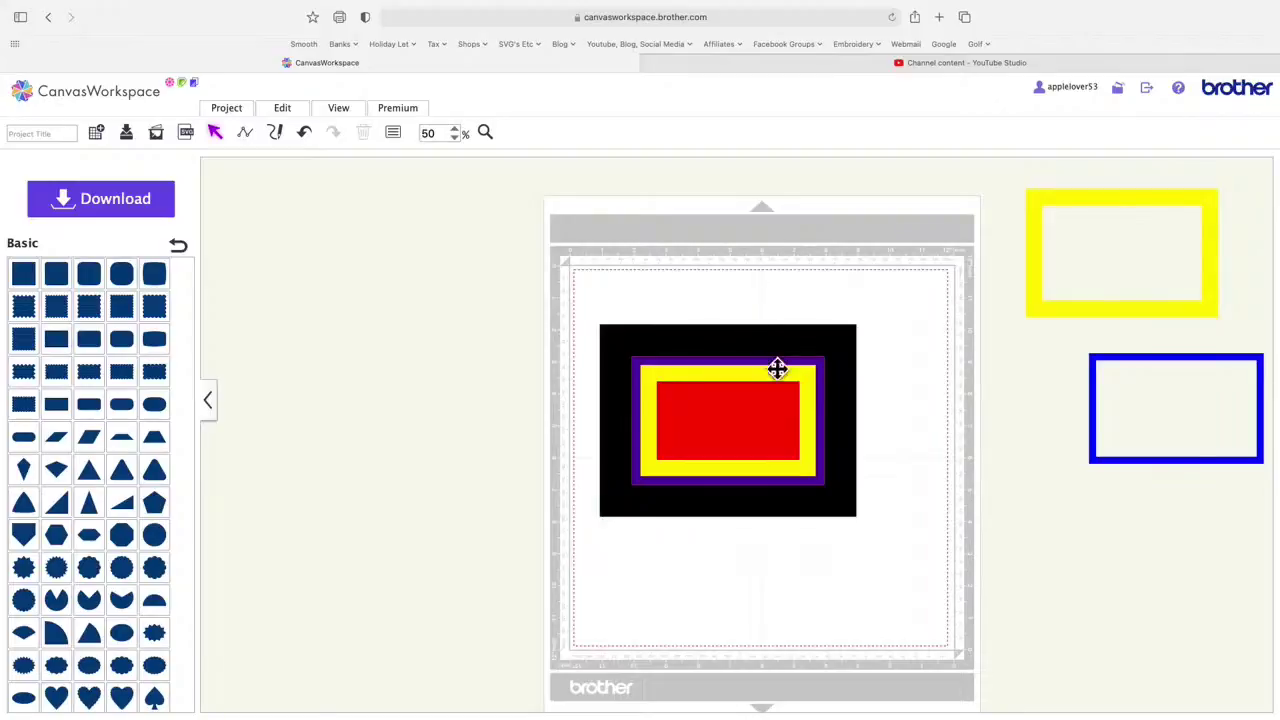
Step: Move the purple and wider yellow frames off the mat's red rectangle, and place the narrower yellow frame on it instead
left_click_drag(798, 369, 453, 380)
left_click_drag(694, 377, 473, 503)
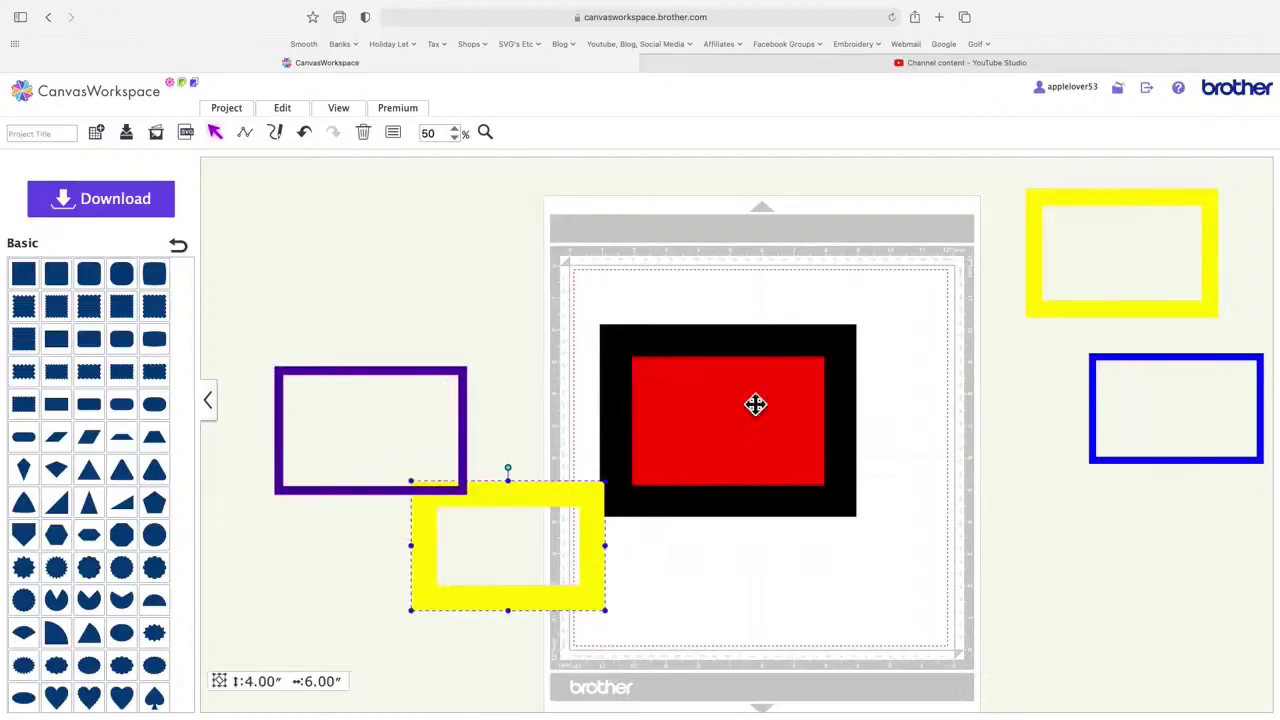
left_click_drag(1166, 200, 782, 371)
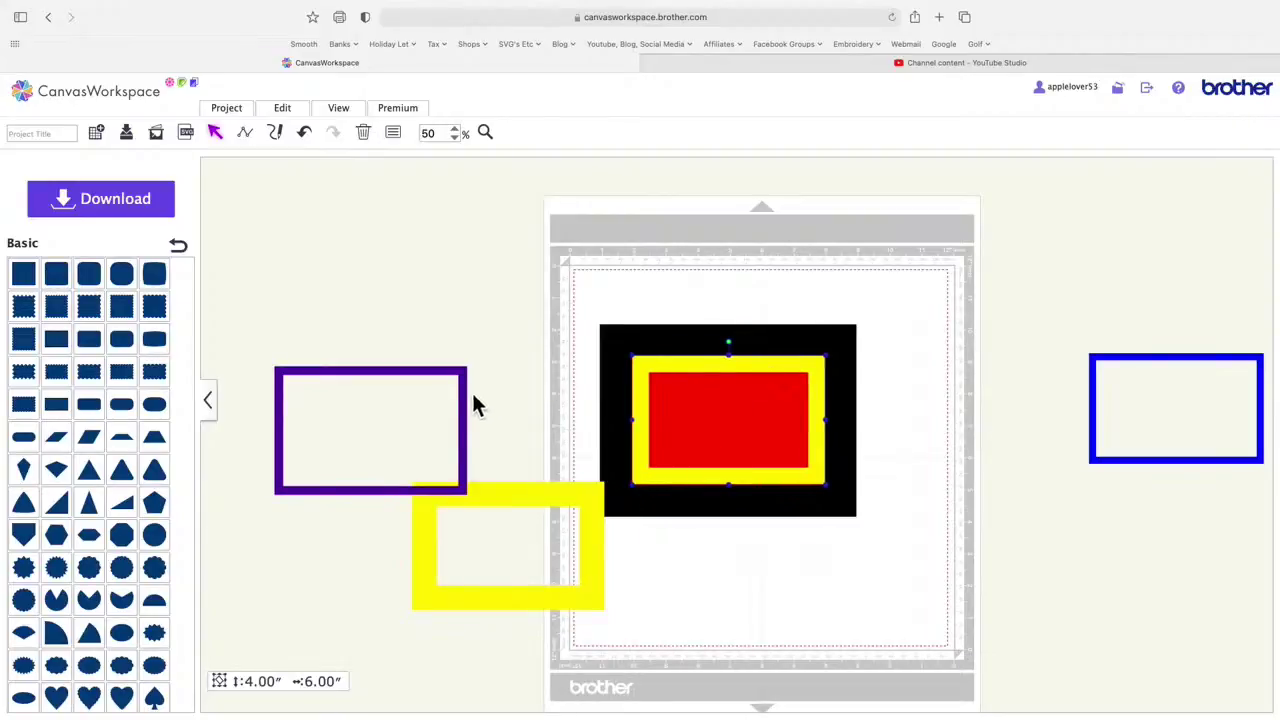
Step: Place the purple frame on top of the card stack and move the loose thick yellow frame clear of it
left_click_drag(477, 406, 826, 391)
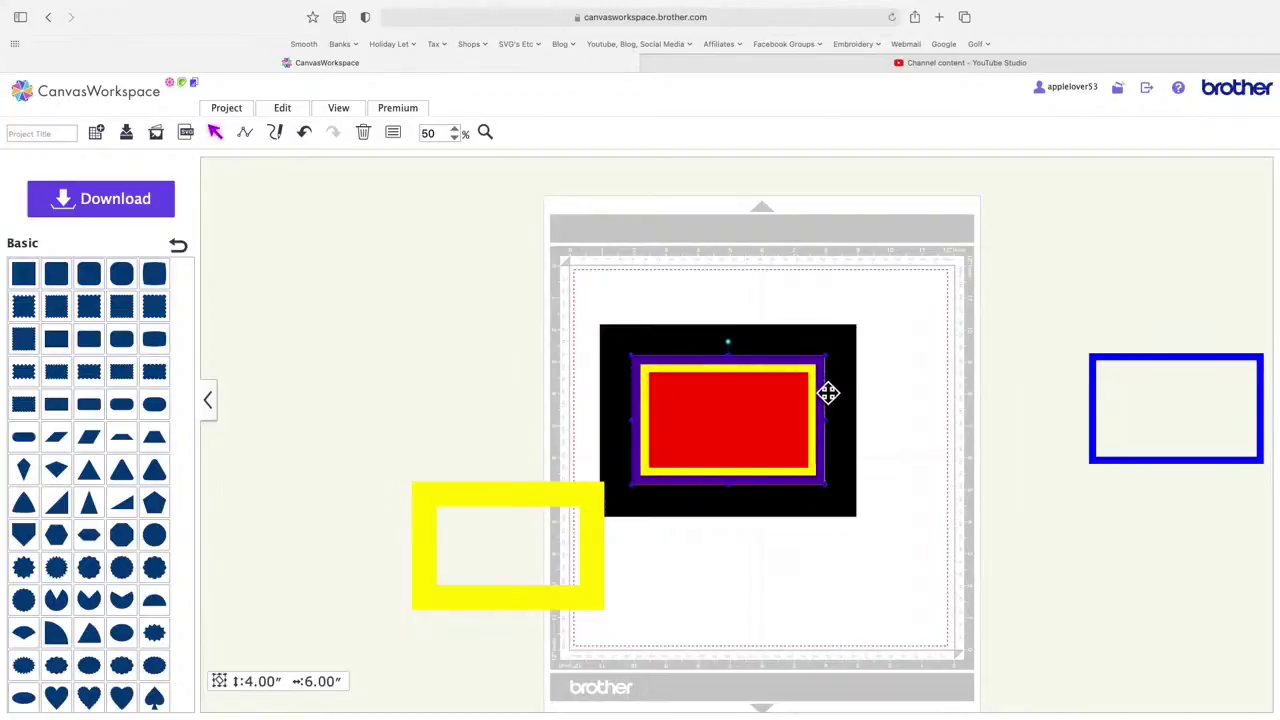
left_click_drag(577, 496, 523, 340)
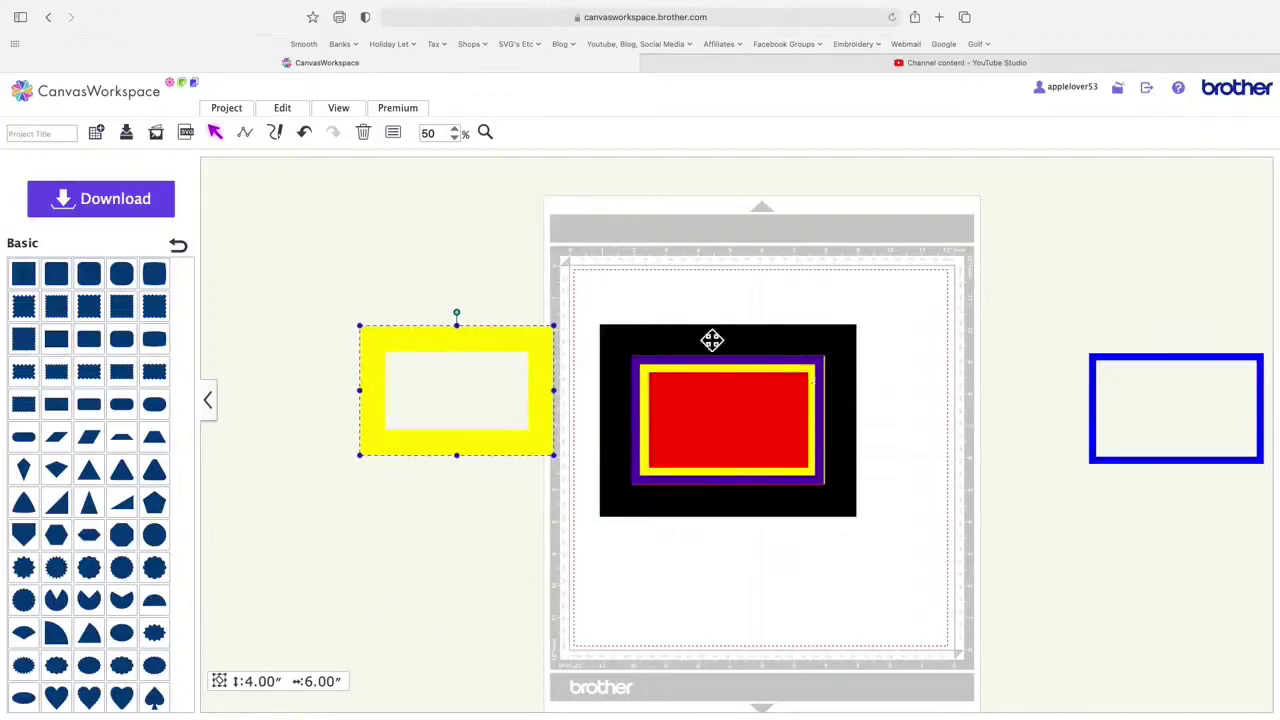
Step: Select all the stacked card layers and align their centers horizontally and vertically
left_click_drag(596, 298, 911, 542)
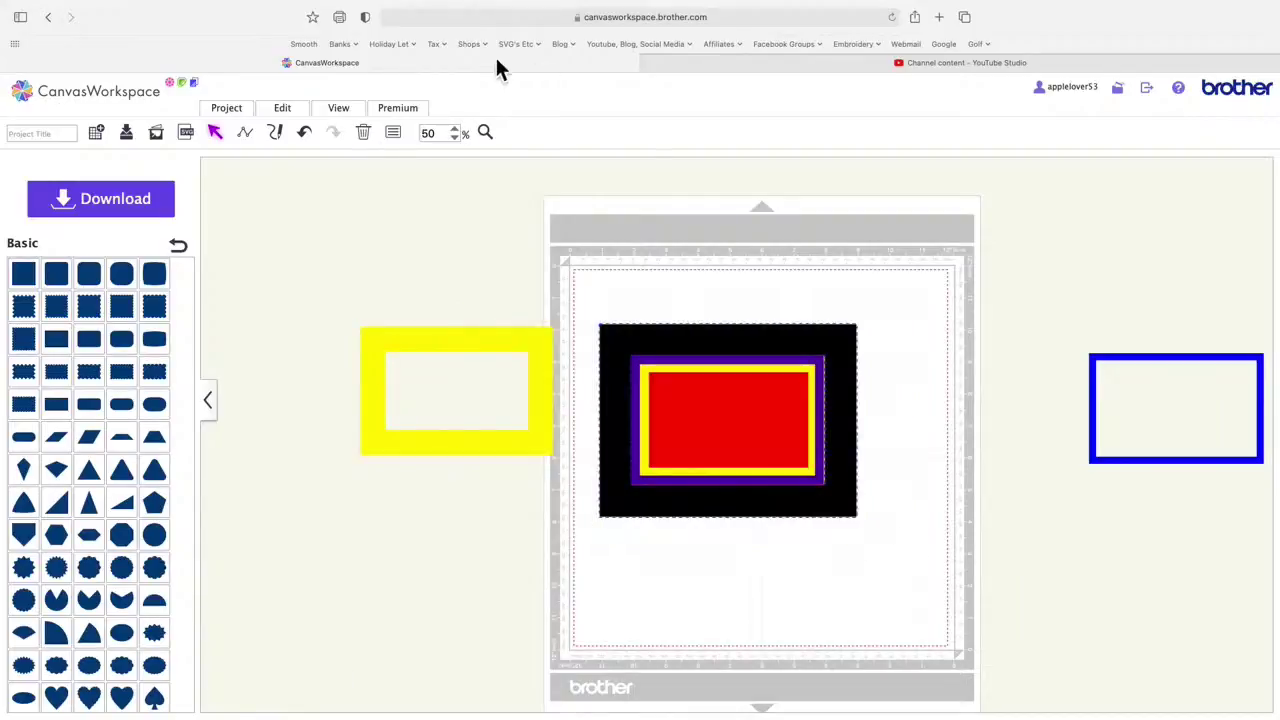
left_click(300, 115)
left_click(350, 268)
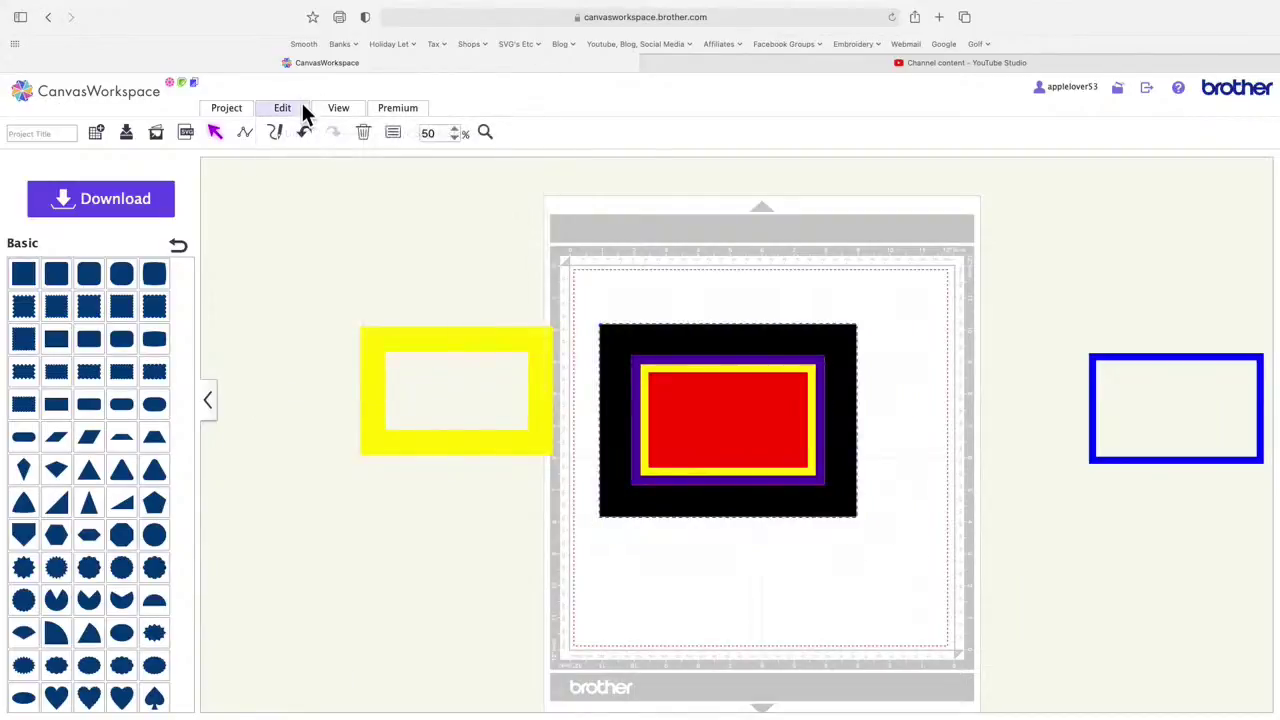
left_click(283, 108)
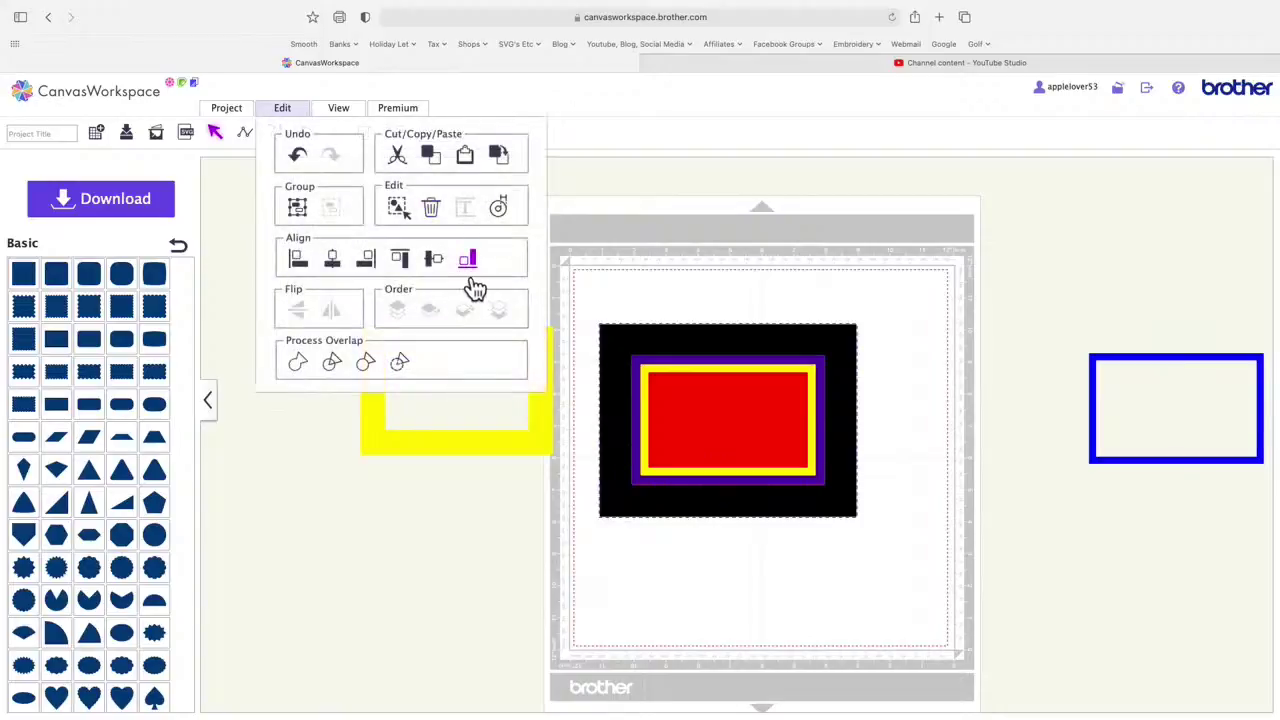
left_click(897, 398)
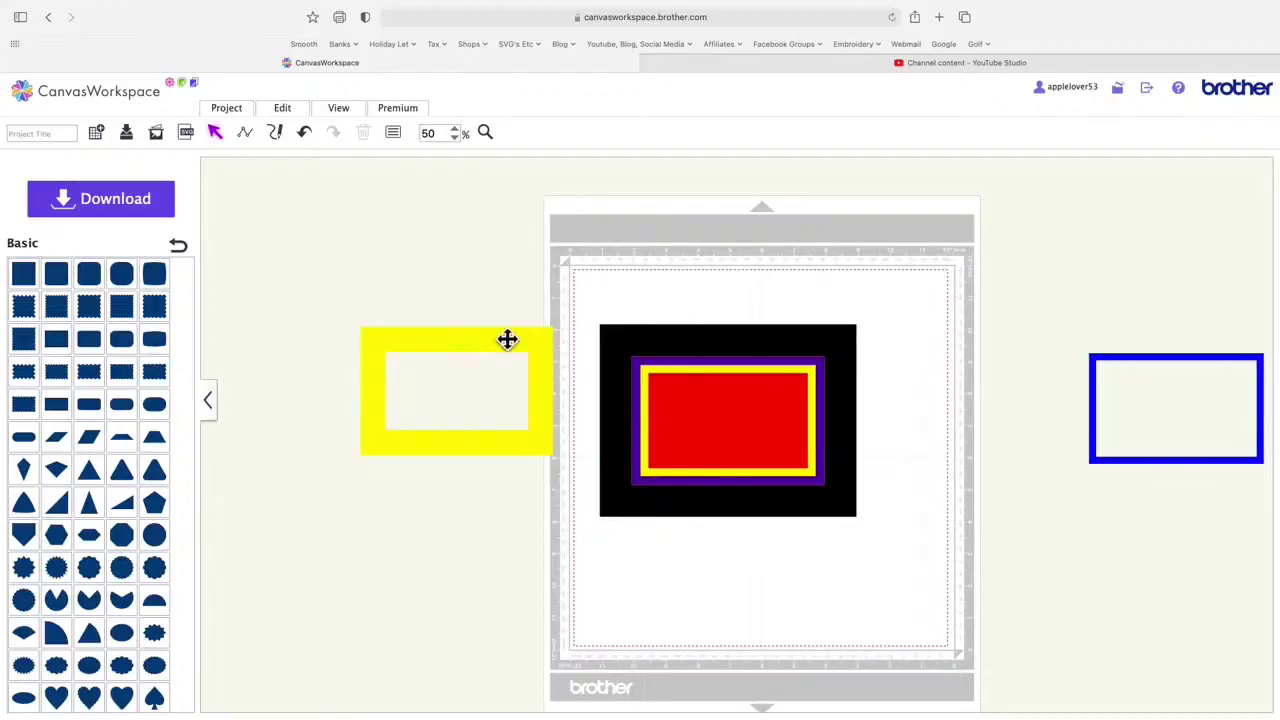
Step: Clear the mat by moving the yellow and purple frames and the red and black layers out to the sides
left_click_drag(509, 340, 1134, 240)
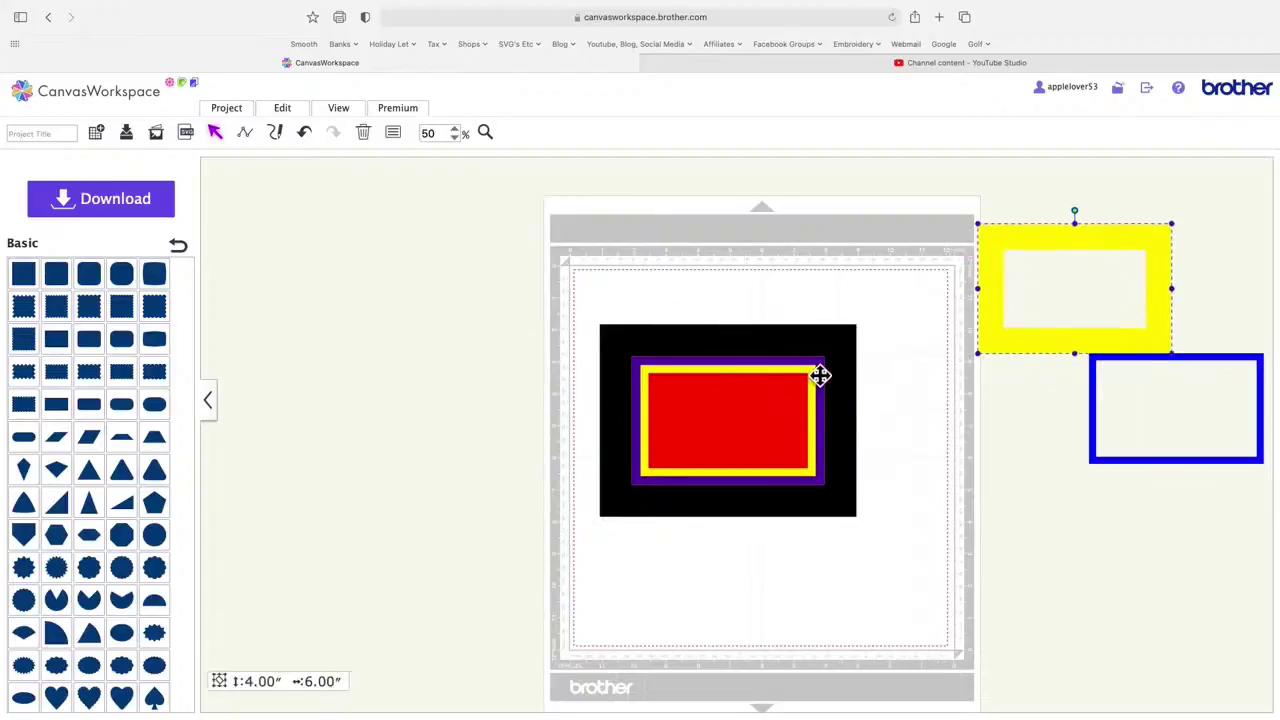
left_click_drag(813, 372, 479, 286)
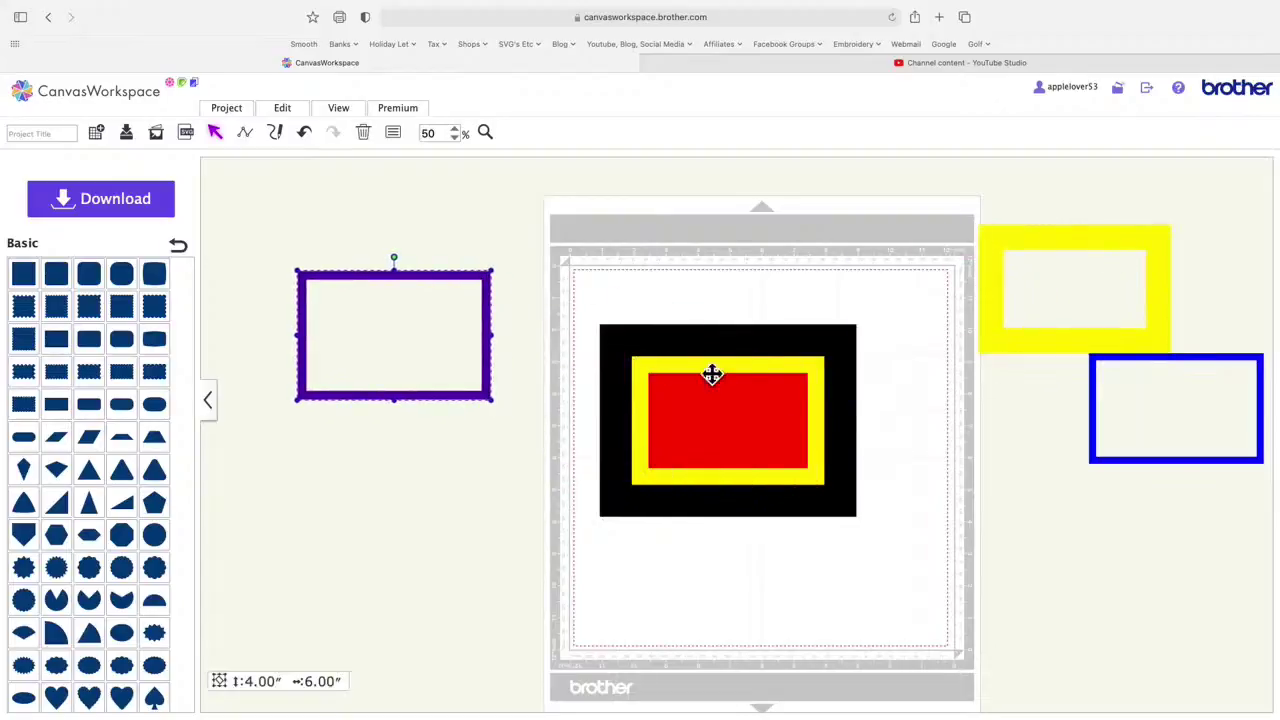
left_click_drag(771, 374, 457, 446)
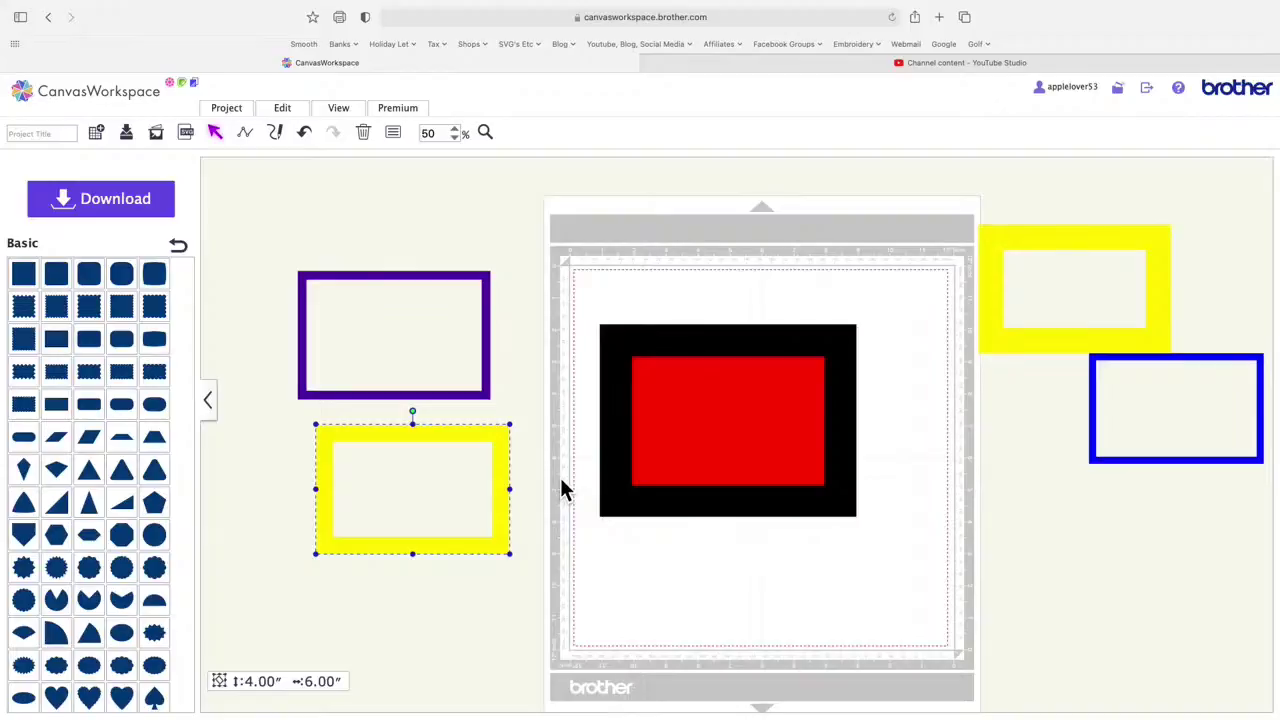
left_click(783, 401)
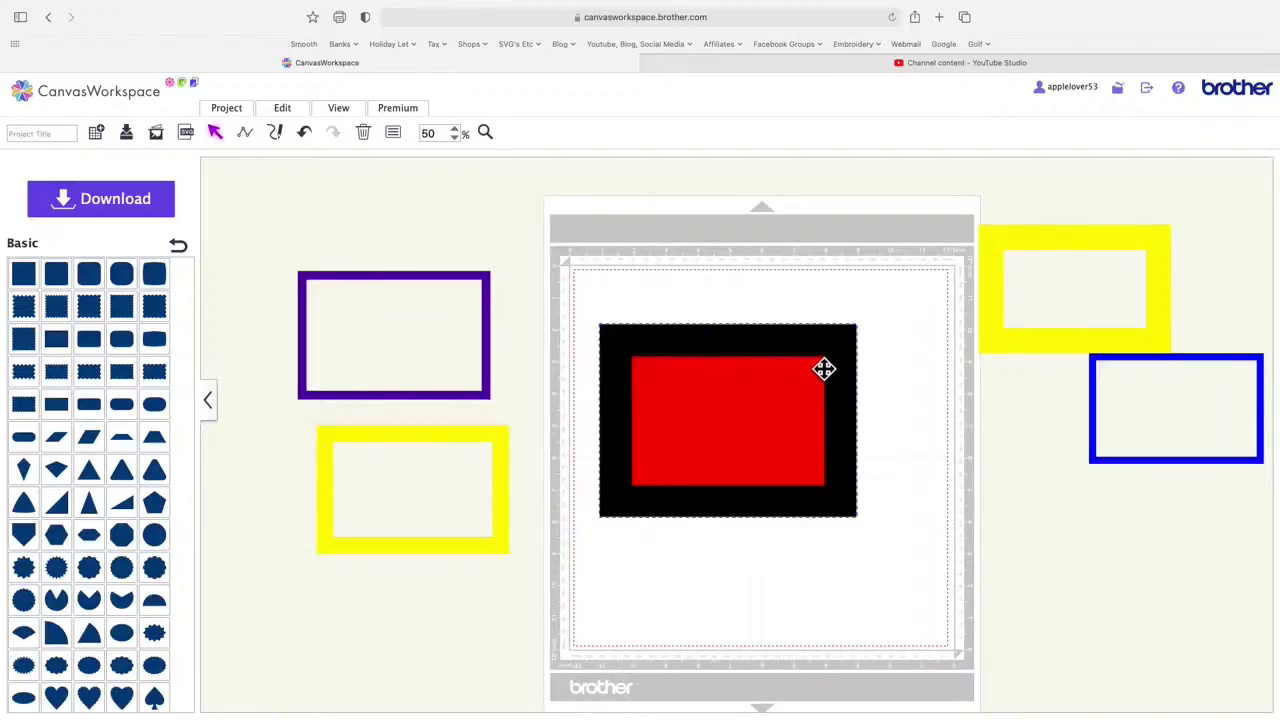
left_click_drag(823, 369, 489, 211)
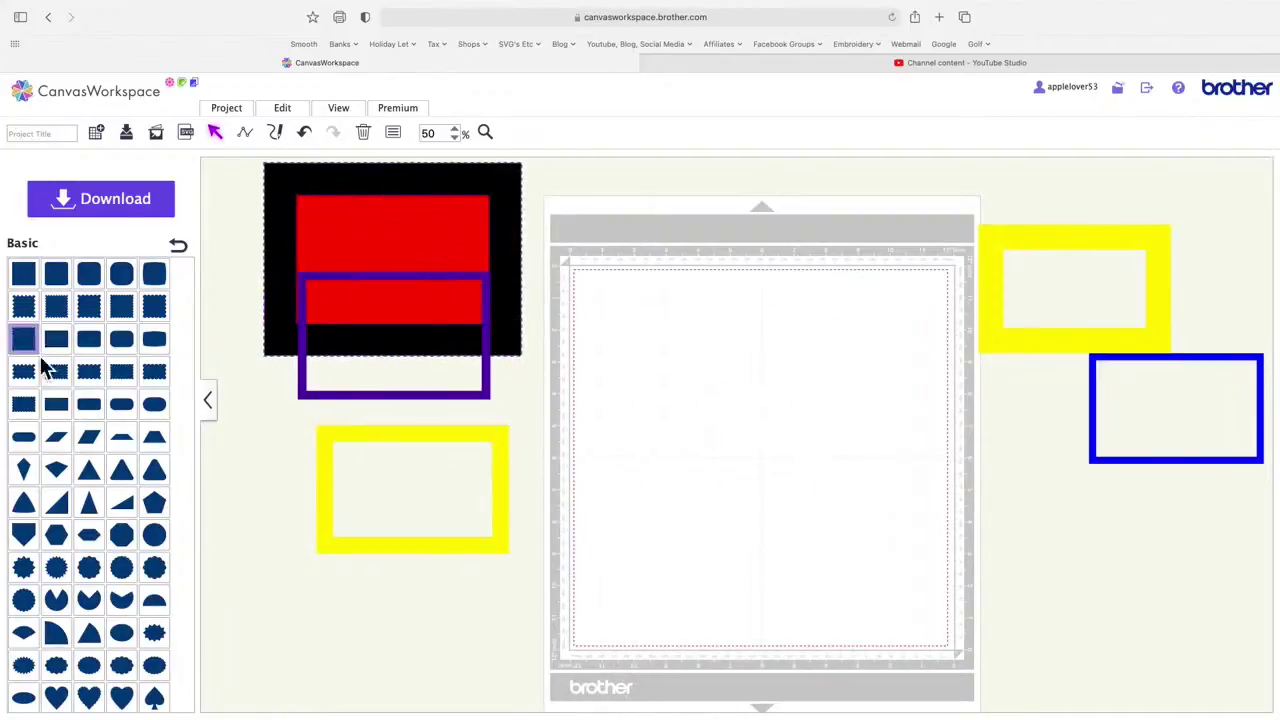
Step: Add a basic rectangle to the mat and set its size to 3 inches high by 5 inches wide
left_click_drag(52, 346, 735, 406)
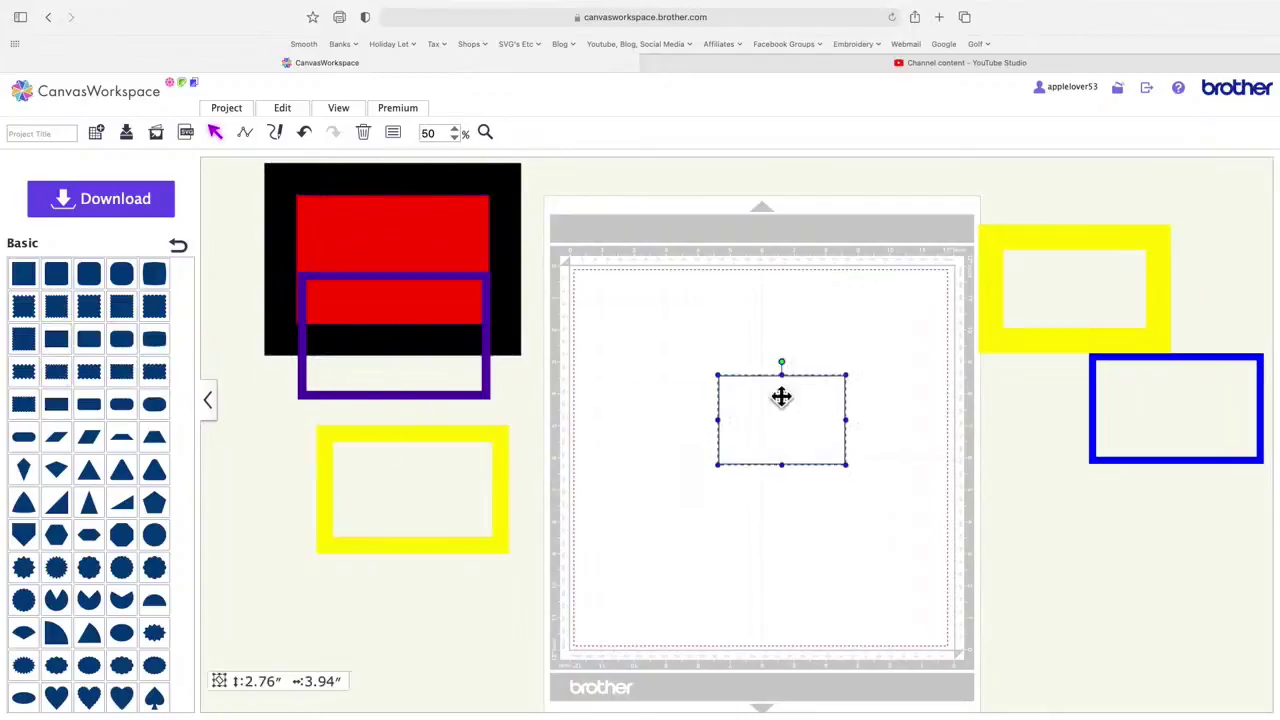
left_click(285, 108)
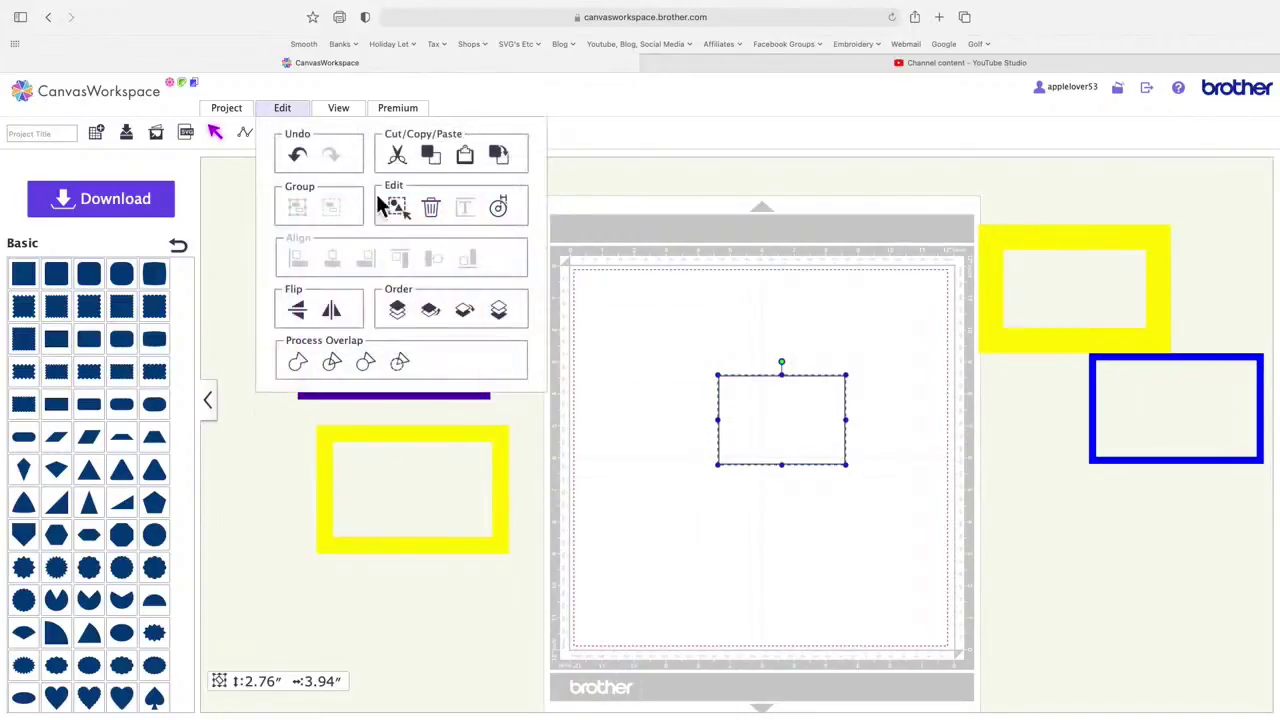
left_click(794, 403)
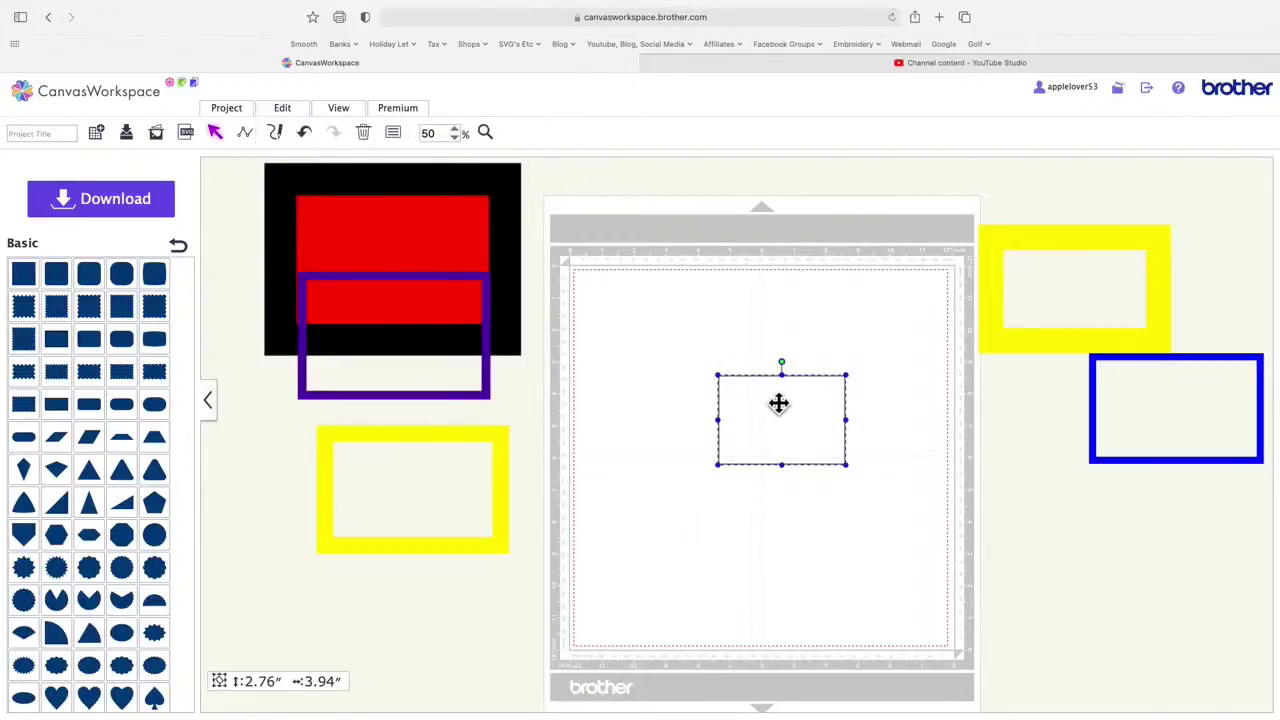
left_click(403, 139)
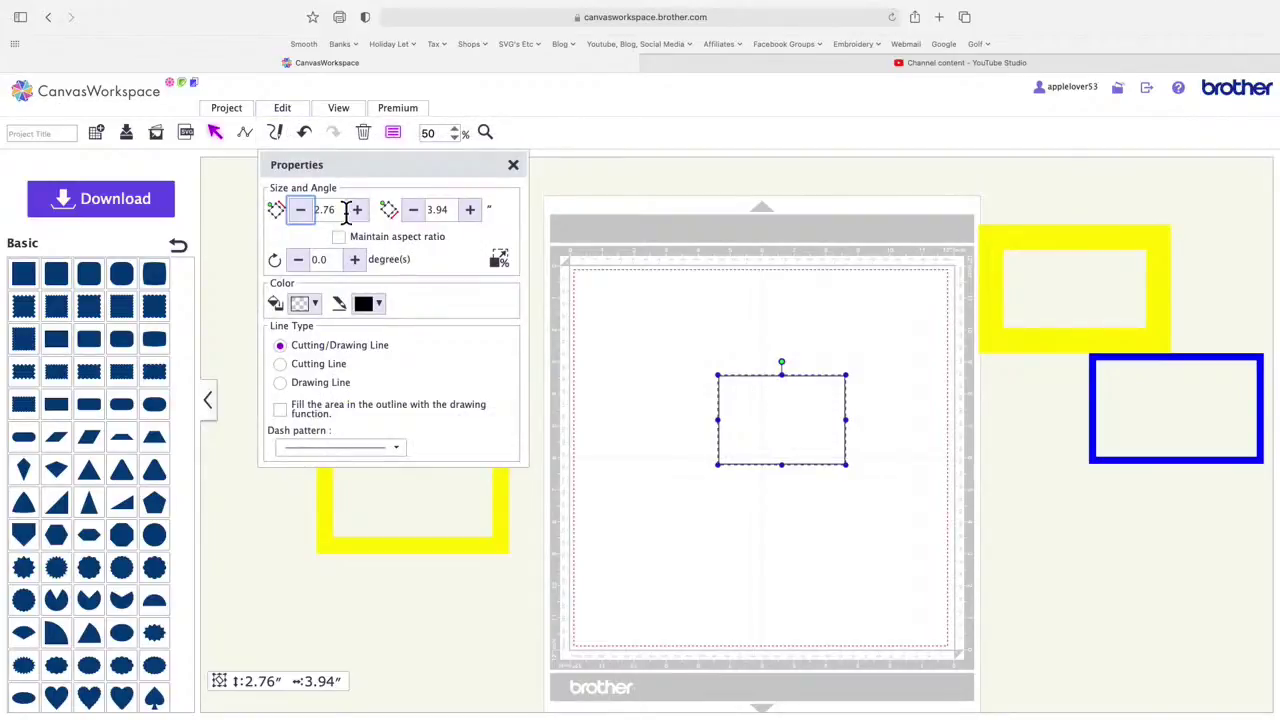
left_click_drag(346, 210, 284, 214)
type("3")
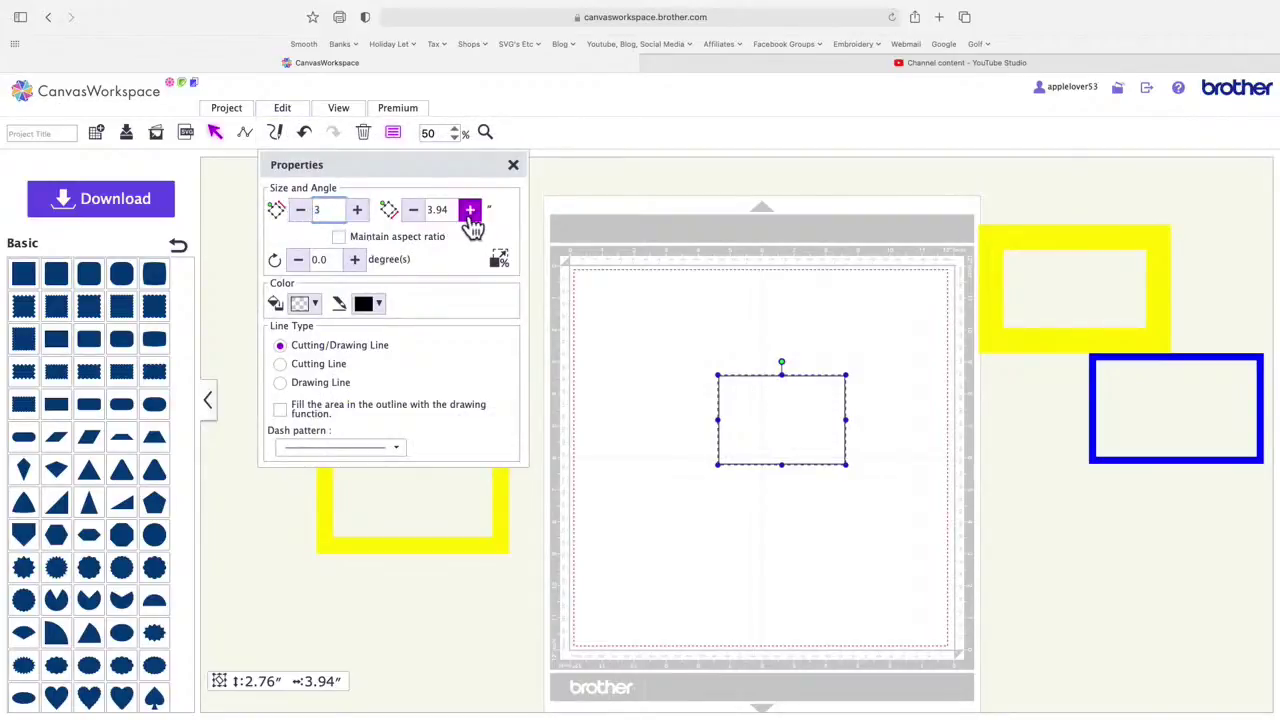
left_click_drag(457, 214, 423, 211)
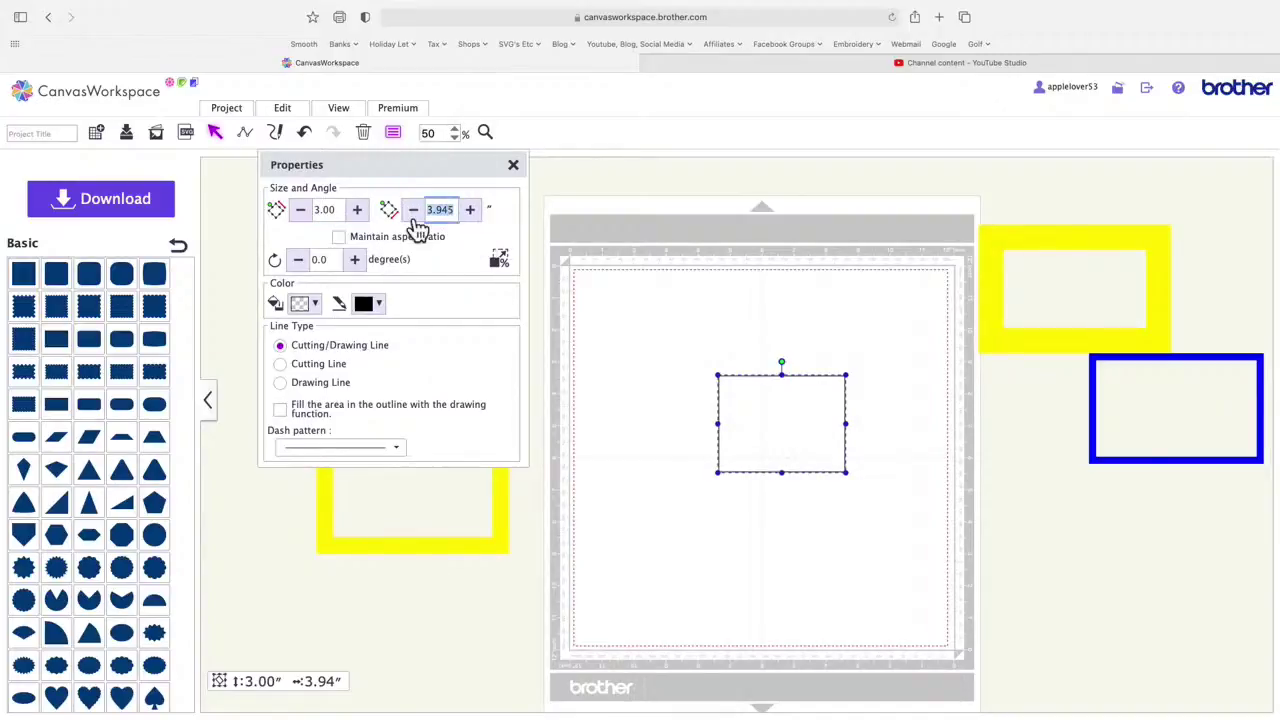
type("5")
key("Return")
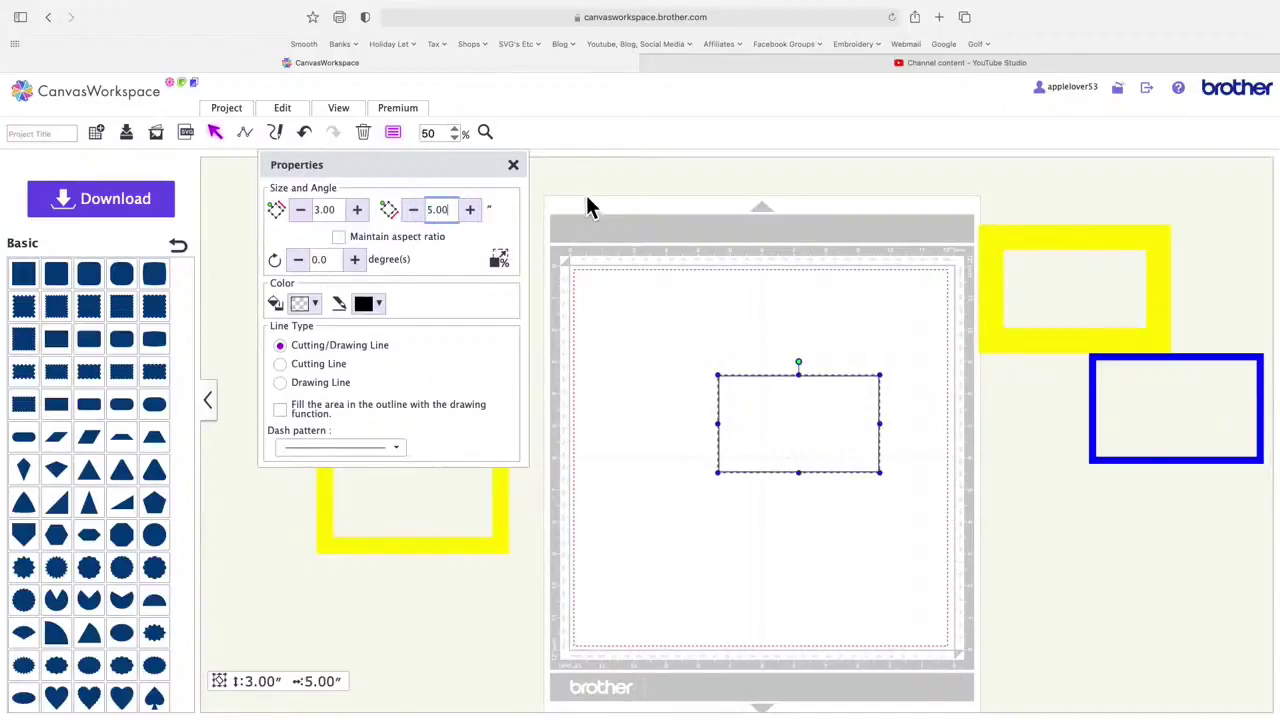
Step: Fill the new rectangle with black and position it near the middle of the mat
left_click_drag(791, 423, 710, 459)
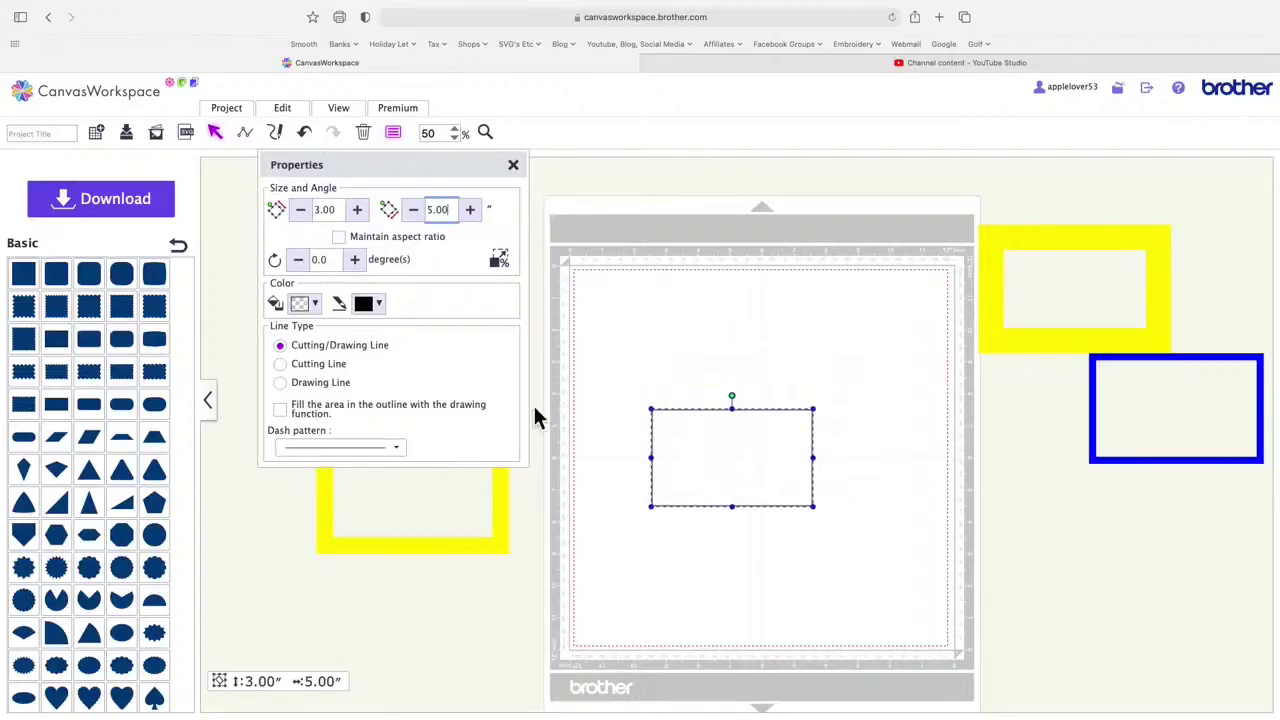
left_click(314, 304)
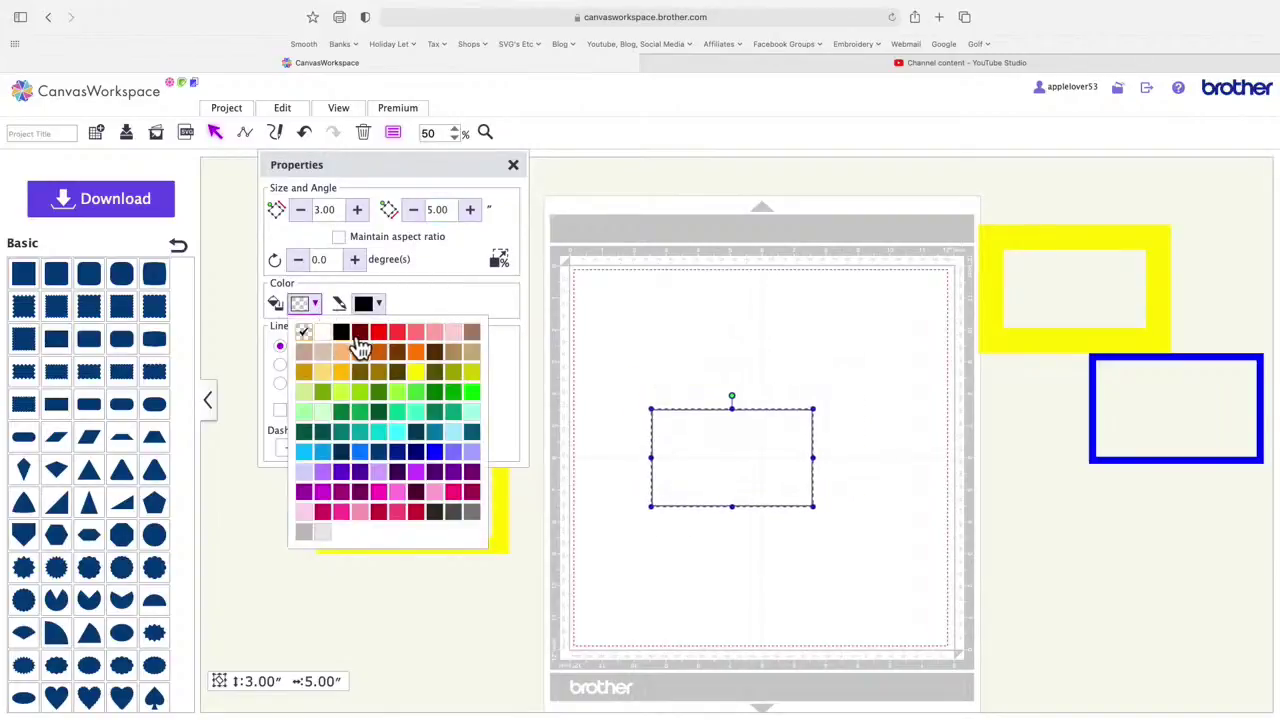
left_click(341, 332)
left_click_drag(743, 434, 738, 462)
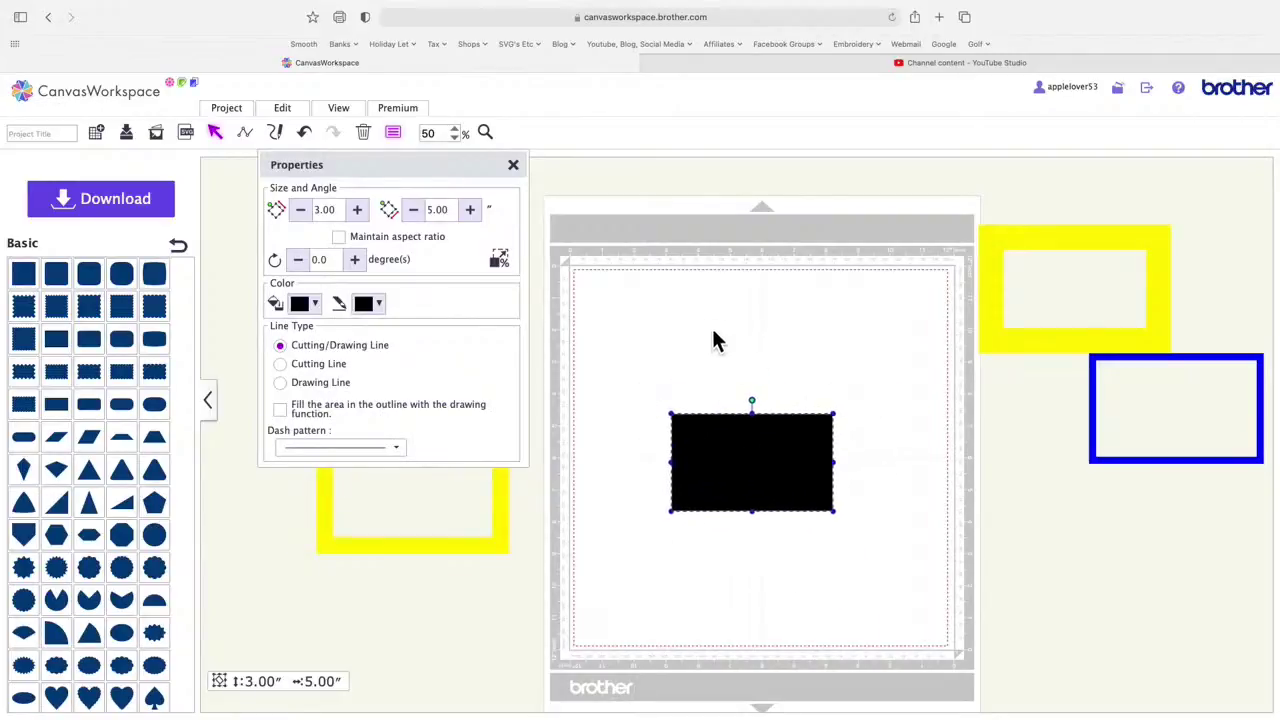
Step: Duplicate the black rectangle above the original and resize the copy to 5 inches high by 7 inches wide
right_click(762, 448)
left_click(829, 420)
left_click_drag(750, 452, 805, 319)
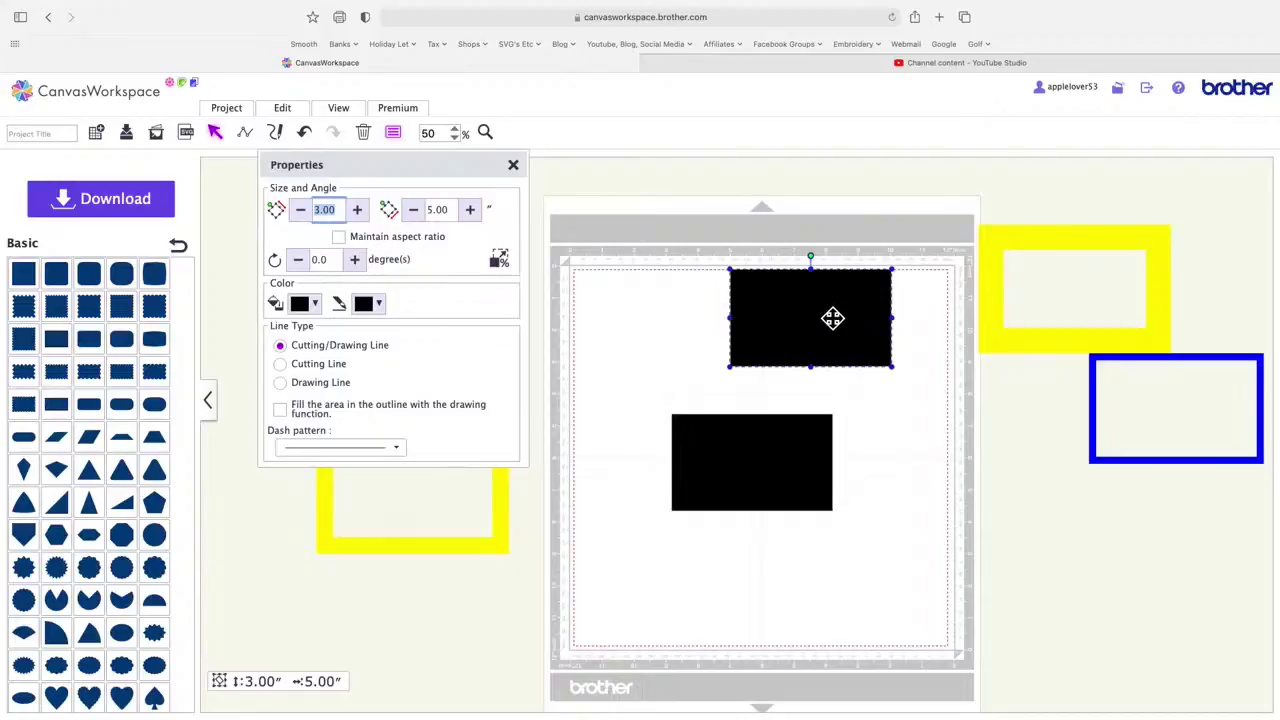
left_click(440, 214)
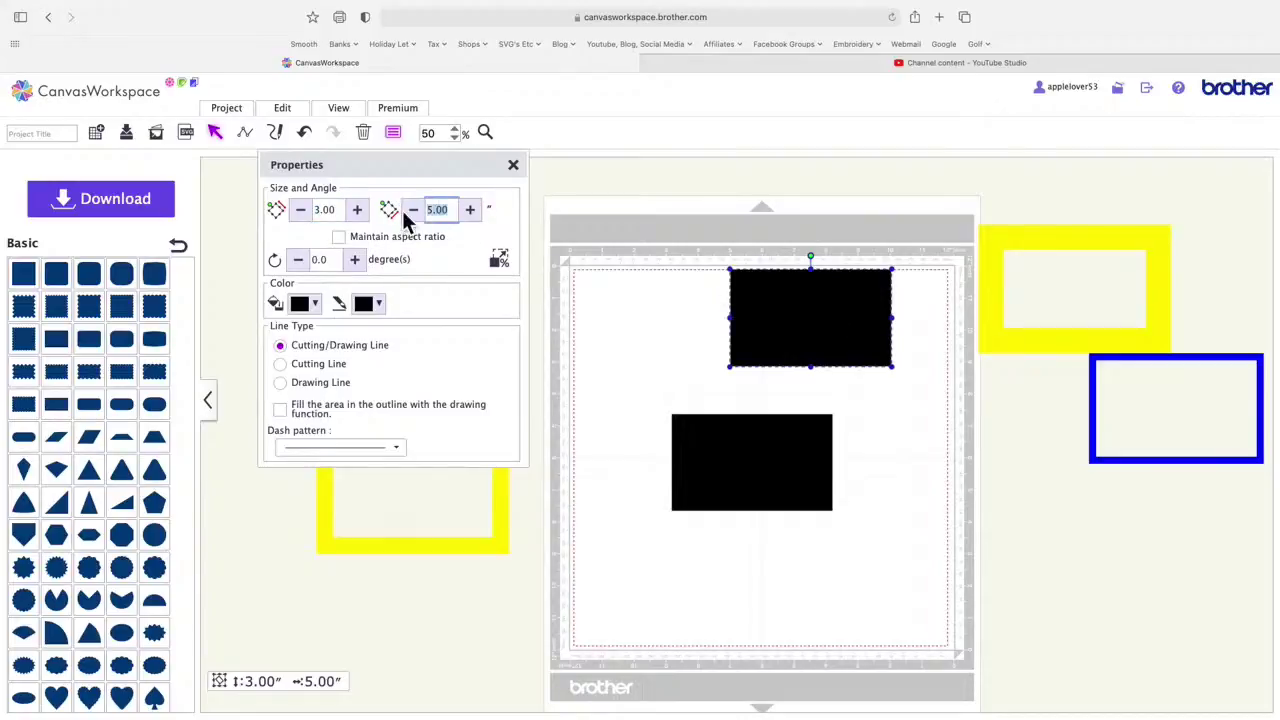
left_click(338, 212)
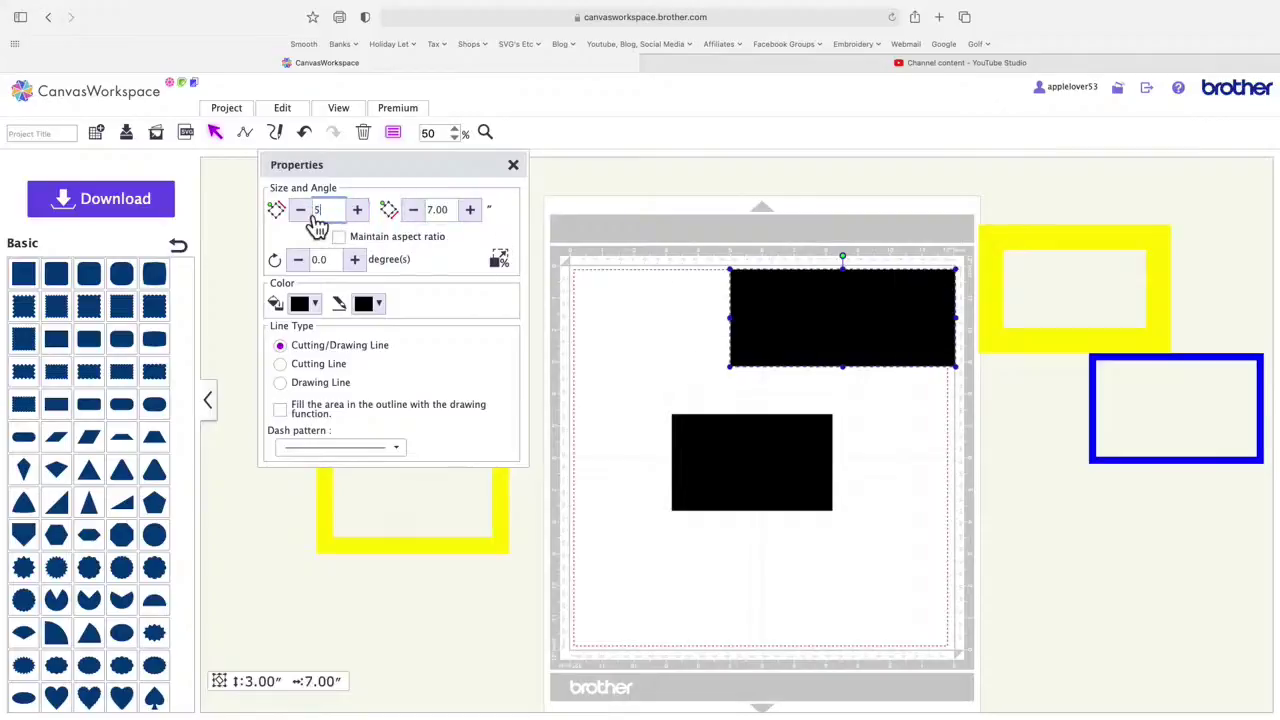
type("5")
key("Return")
Step: Set both the fill and the outline color of the larger rectangle to purple
left_click(318, 305)
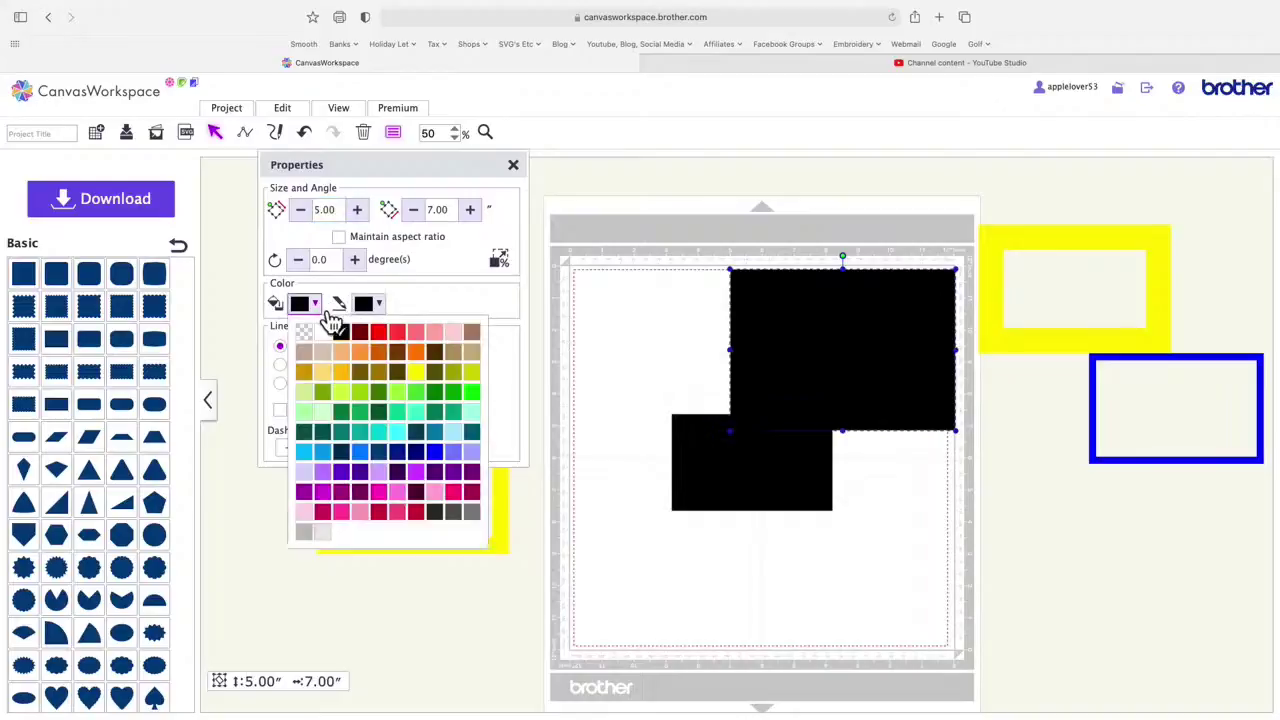
left_click(318, 492)
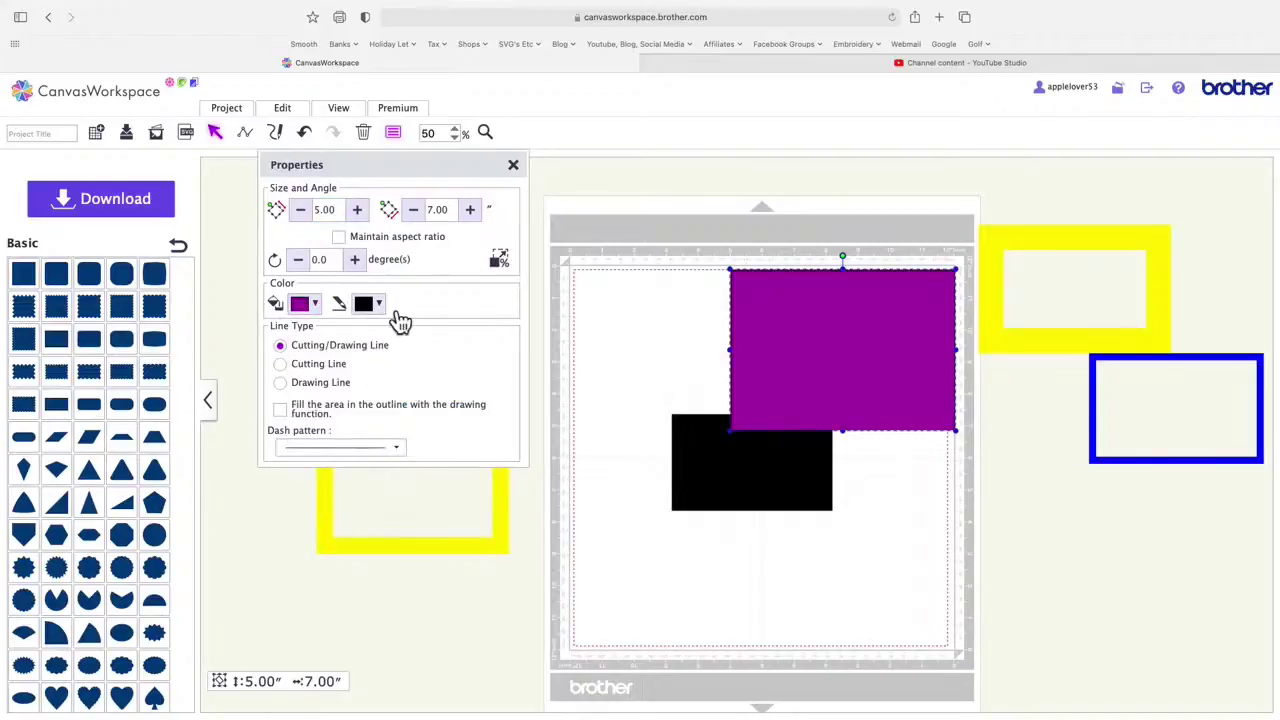
left_click(379, 304)
left_click(383, 500)
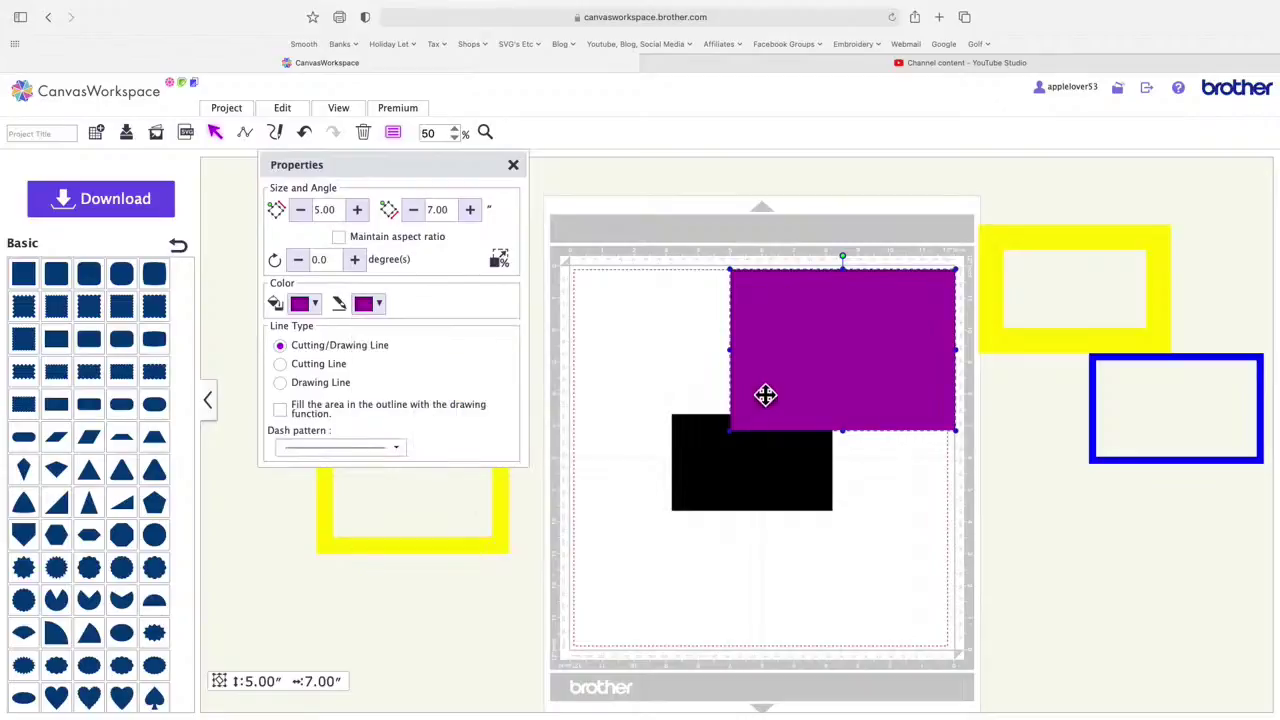
Step: Move the purple rectangle over the black one and send it to the back
left_click_drag(765, 395, 734, 477)
right_click(777, 429)
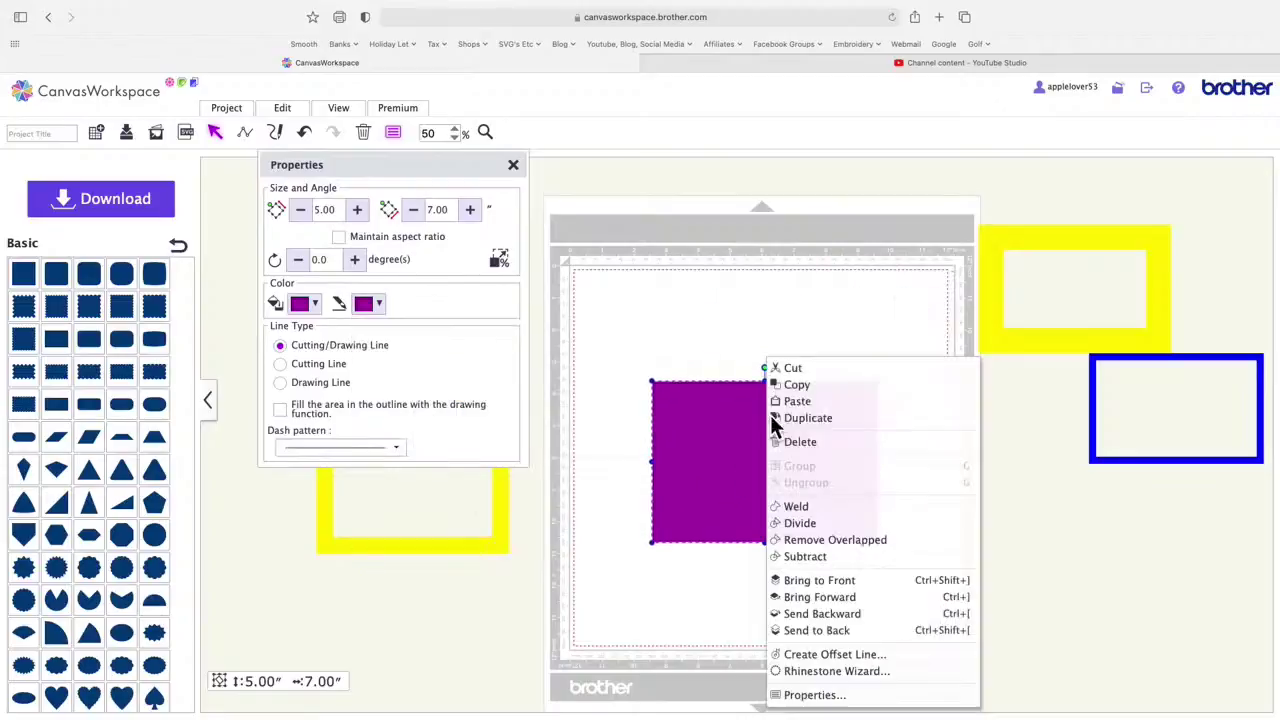
left_click(840, 630)
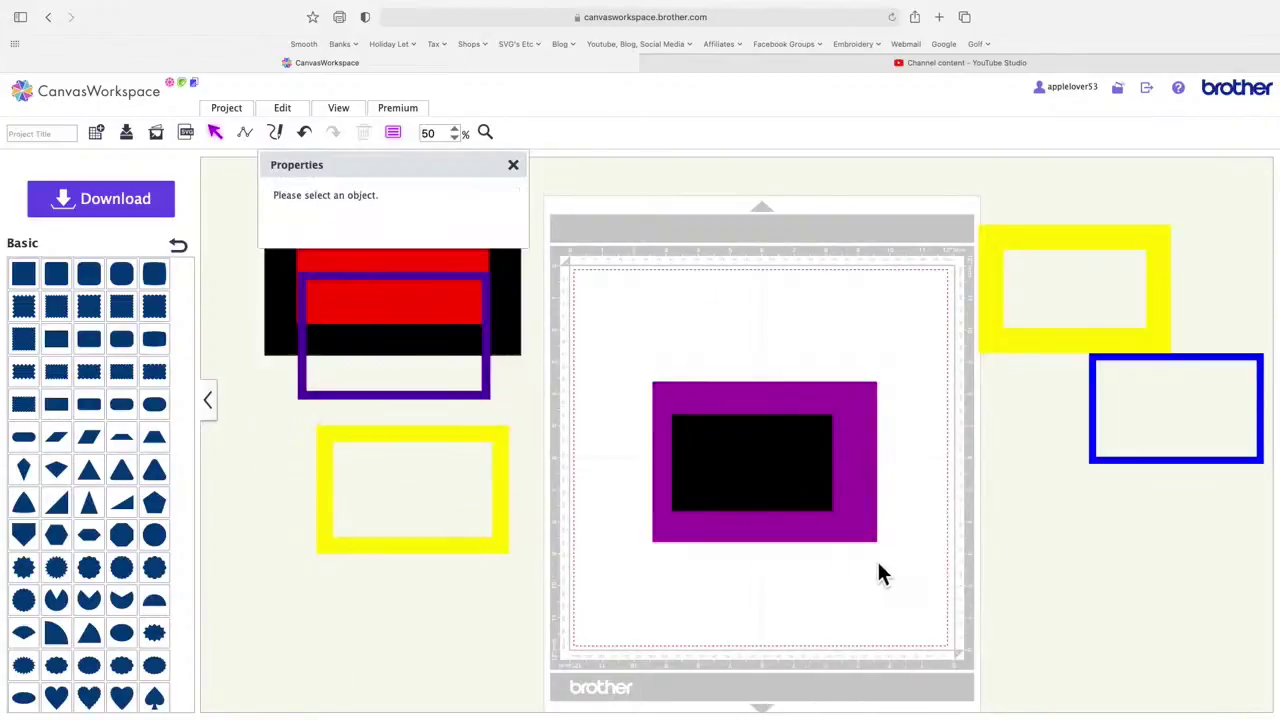
Step: Select the purple and black rectangles and align their centers horizontally and vertically
left_click_drag(630, 358, 906, 586)
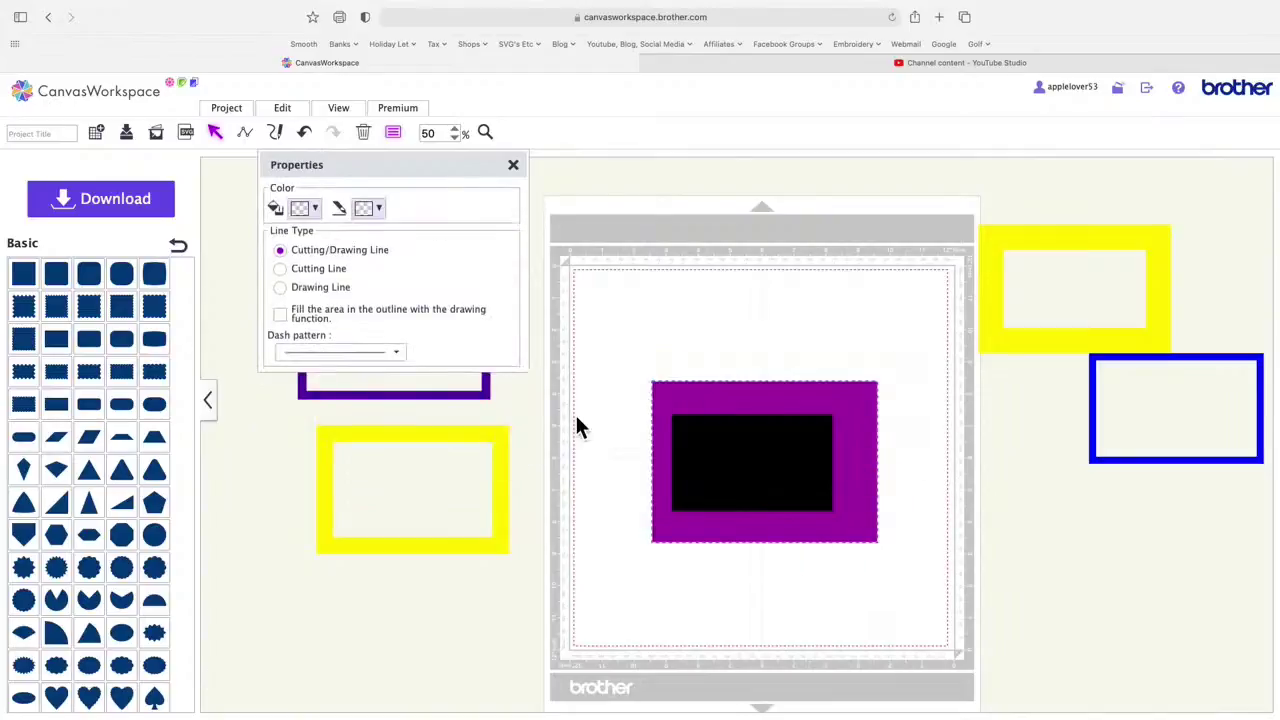
left_click(513, 165)
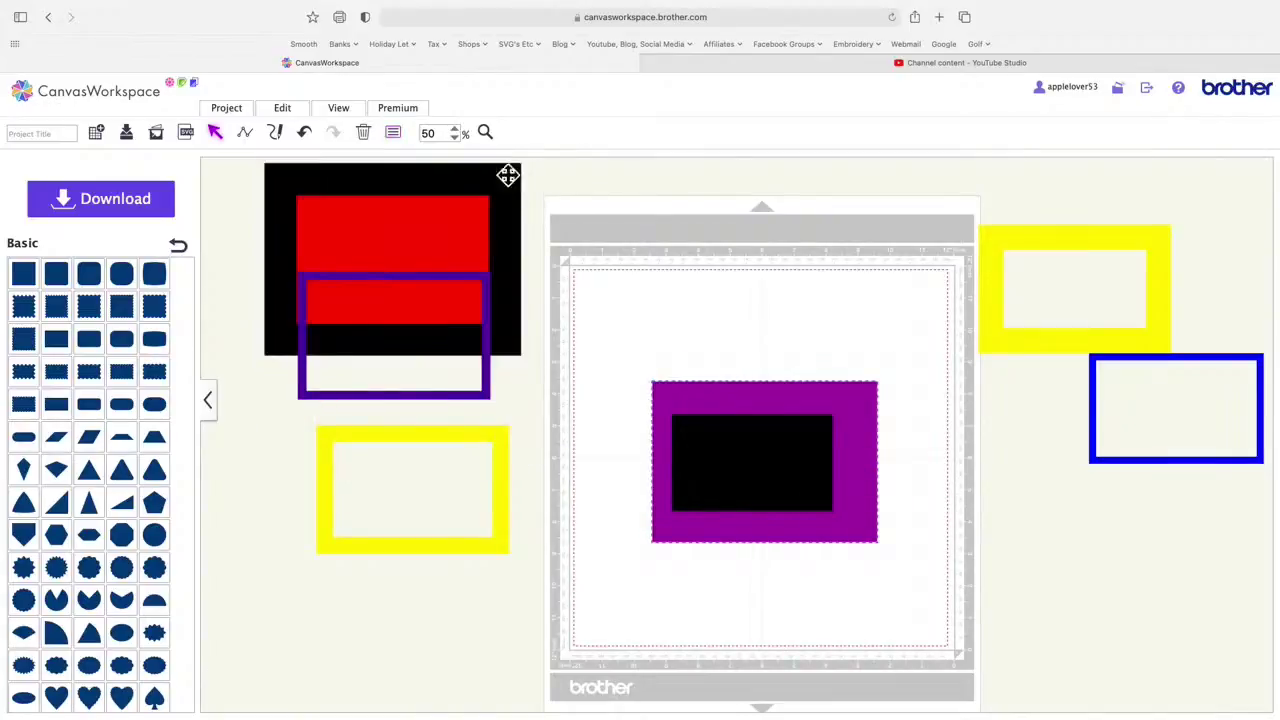
left_click(297, 116)
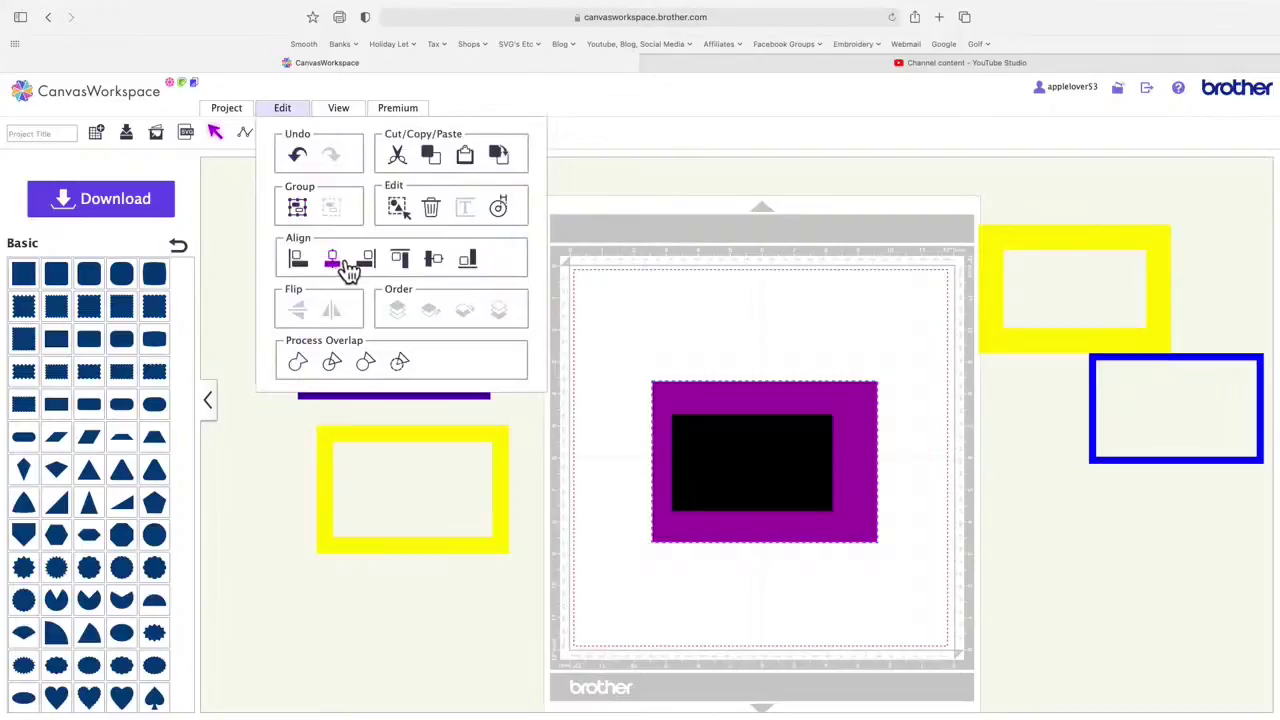
left_click(335, 258)
left_click(288, 110)
left_click(450, 264)
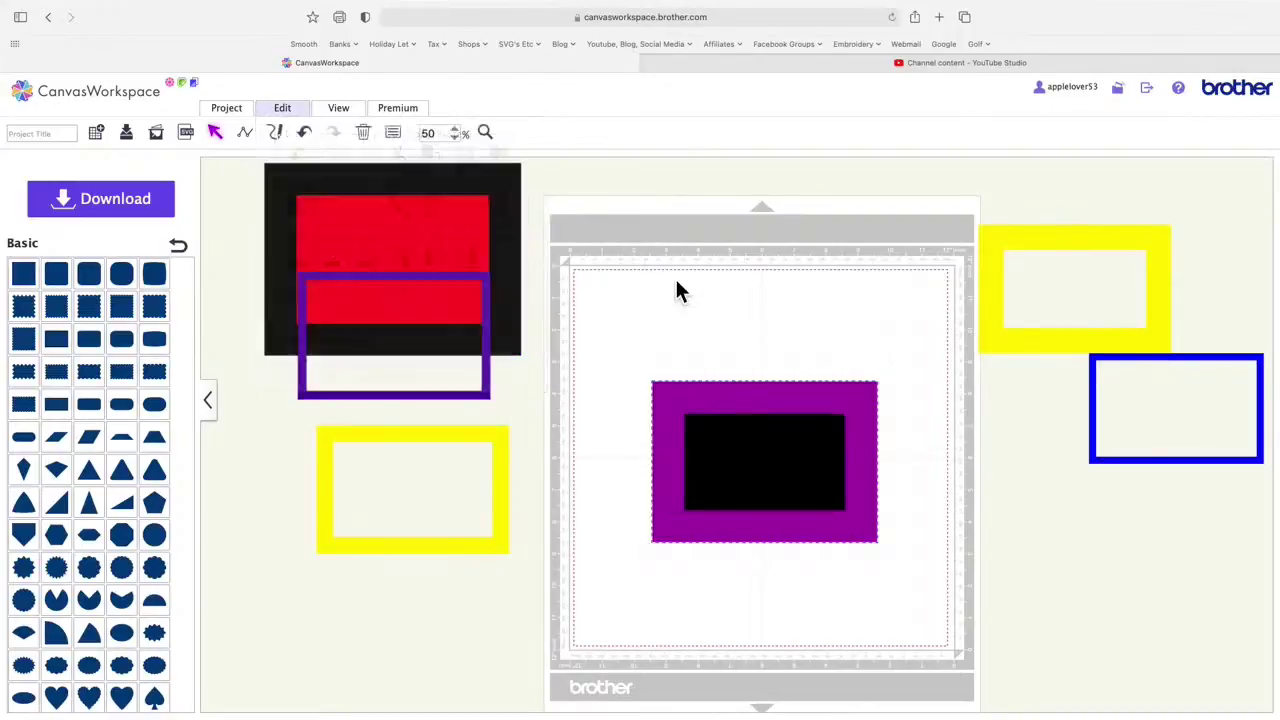
Step: Group the purple and black rectangles and move the group to the upper-left area of the mat
left_click(780, 476)
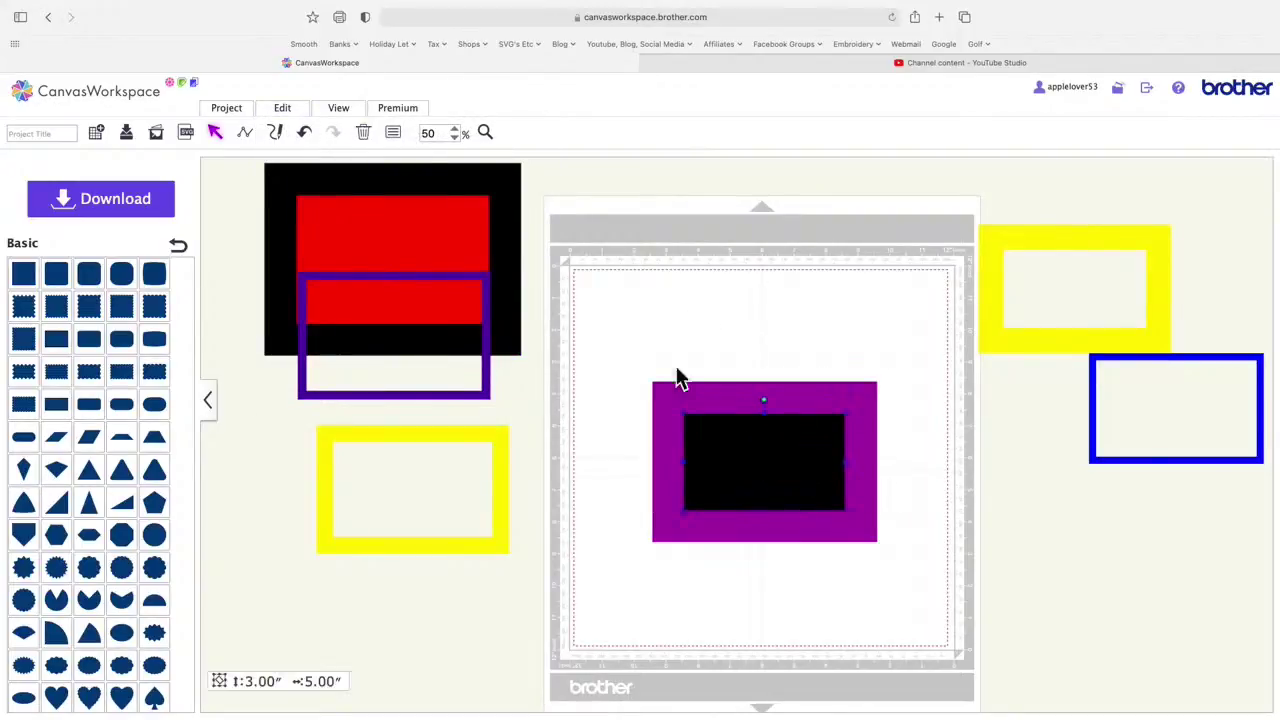
key("super+z")
left_click_drag(616, 350, 896, 579)
right_click(805, 472)
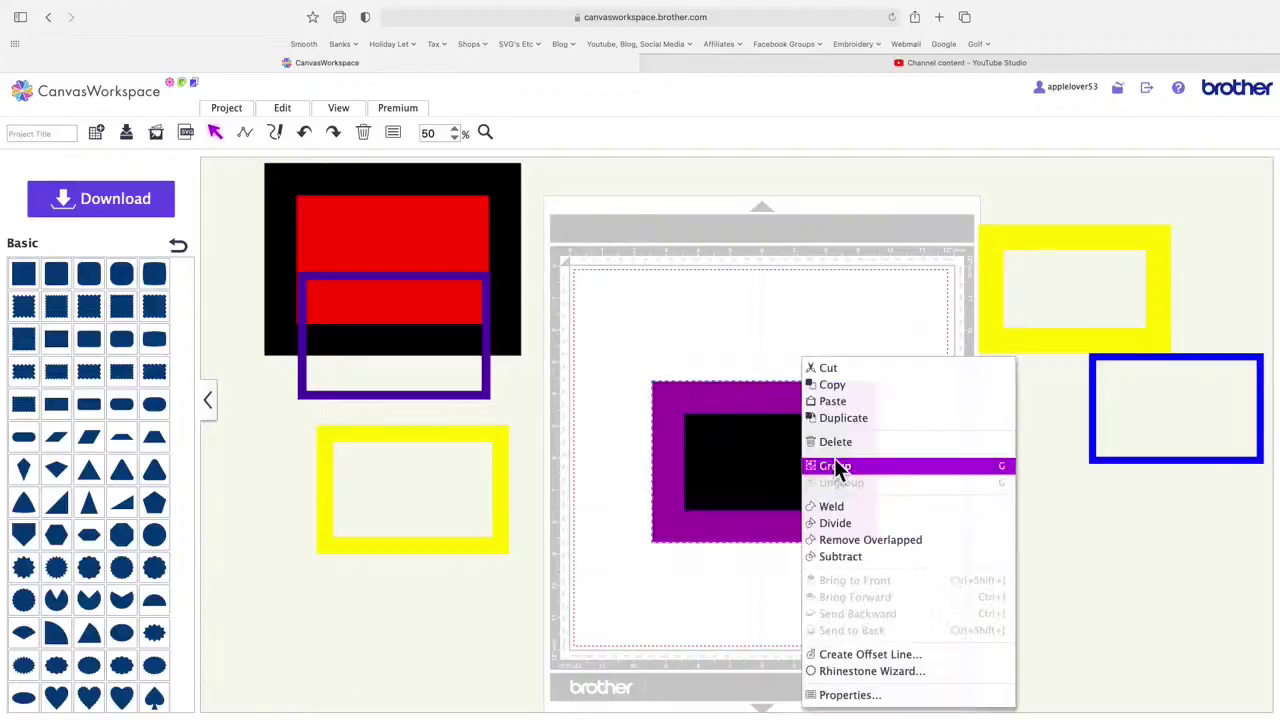
left_click(858, 464)
left_click_drag(795, 474, 733, 380)
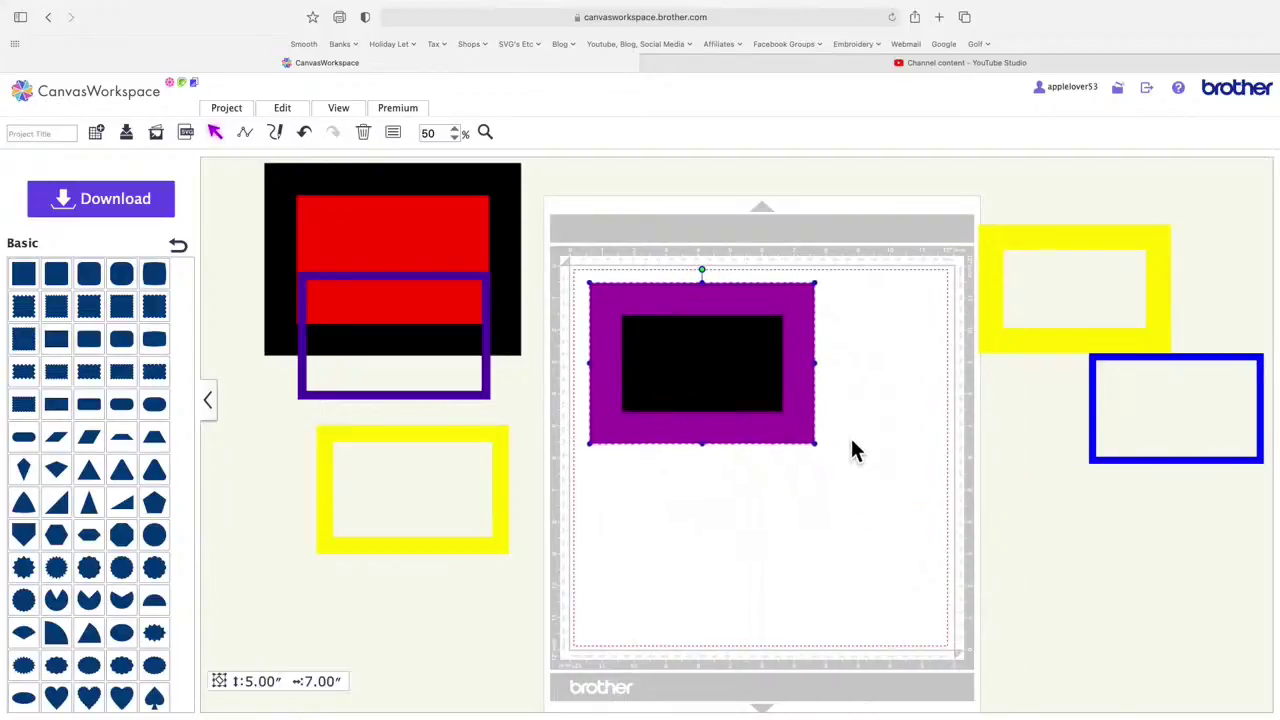
left_click(854, 449)
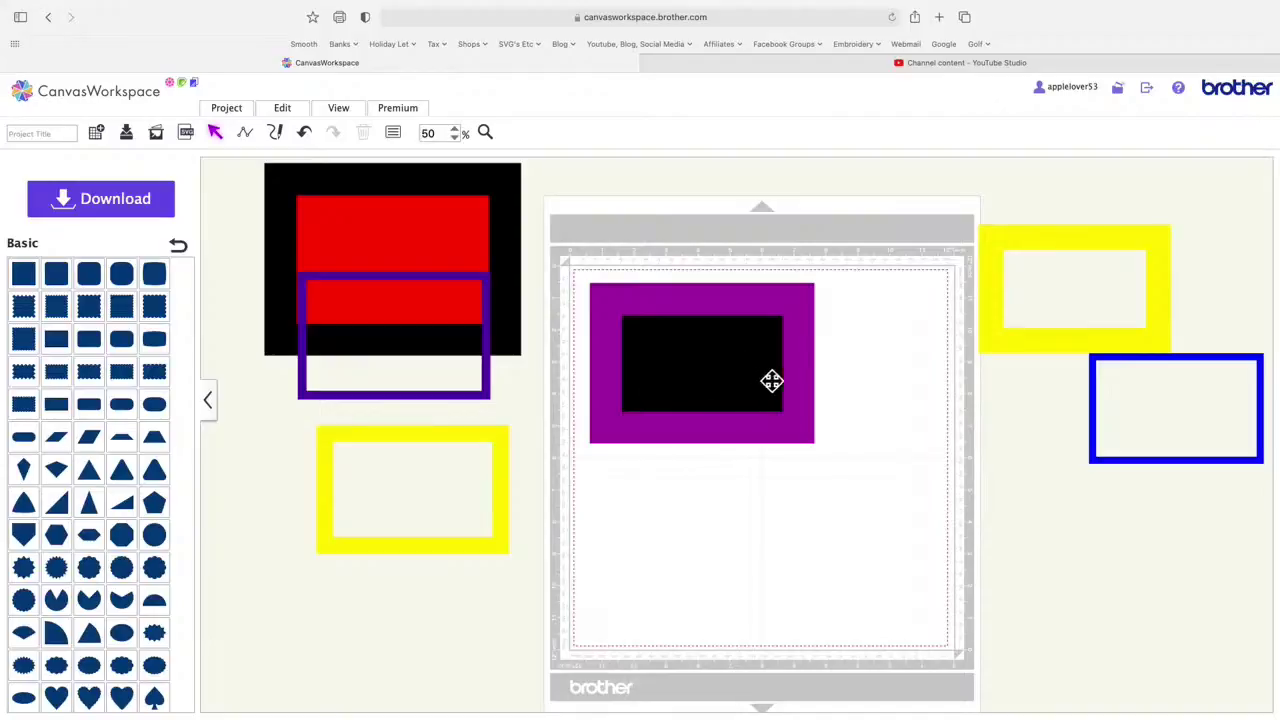
left_click(706, 380)
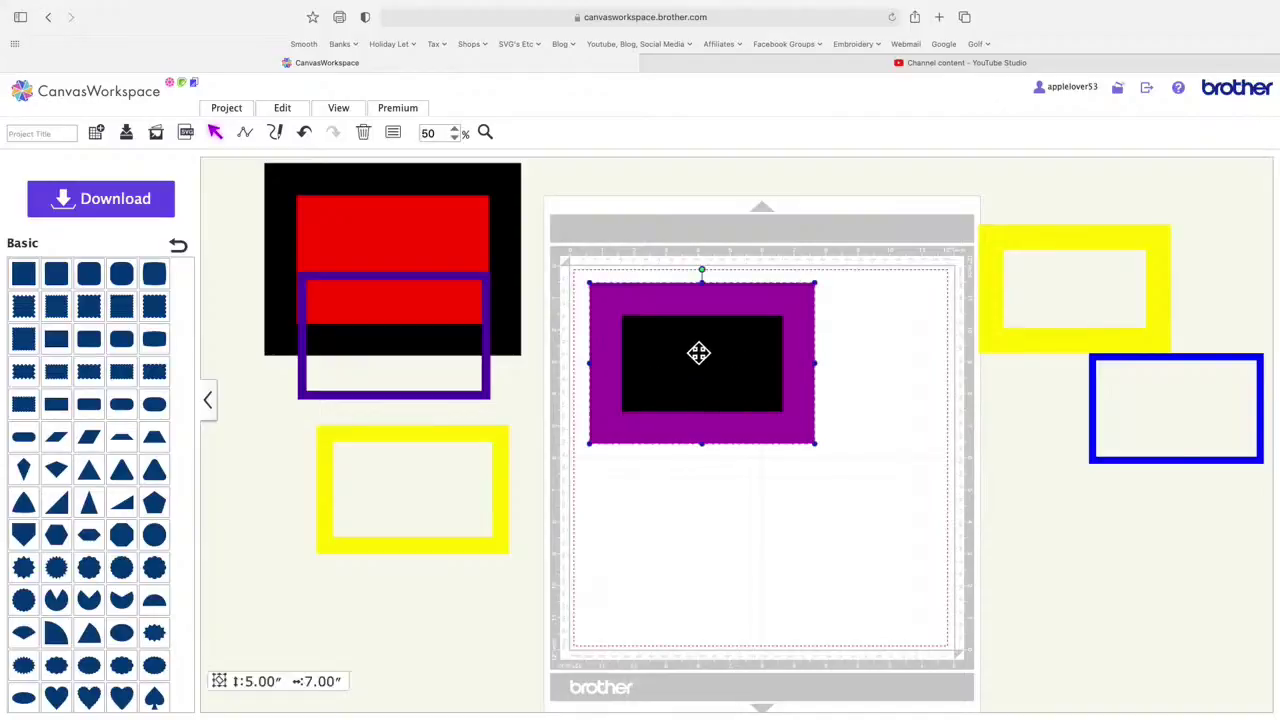
left_click(931, 420)
left_click(726, 359)
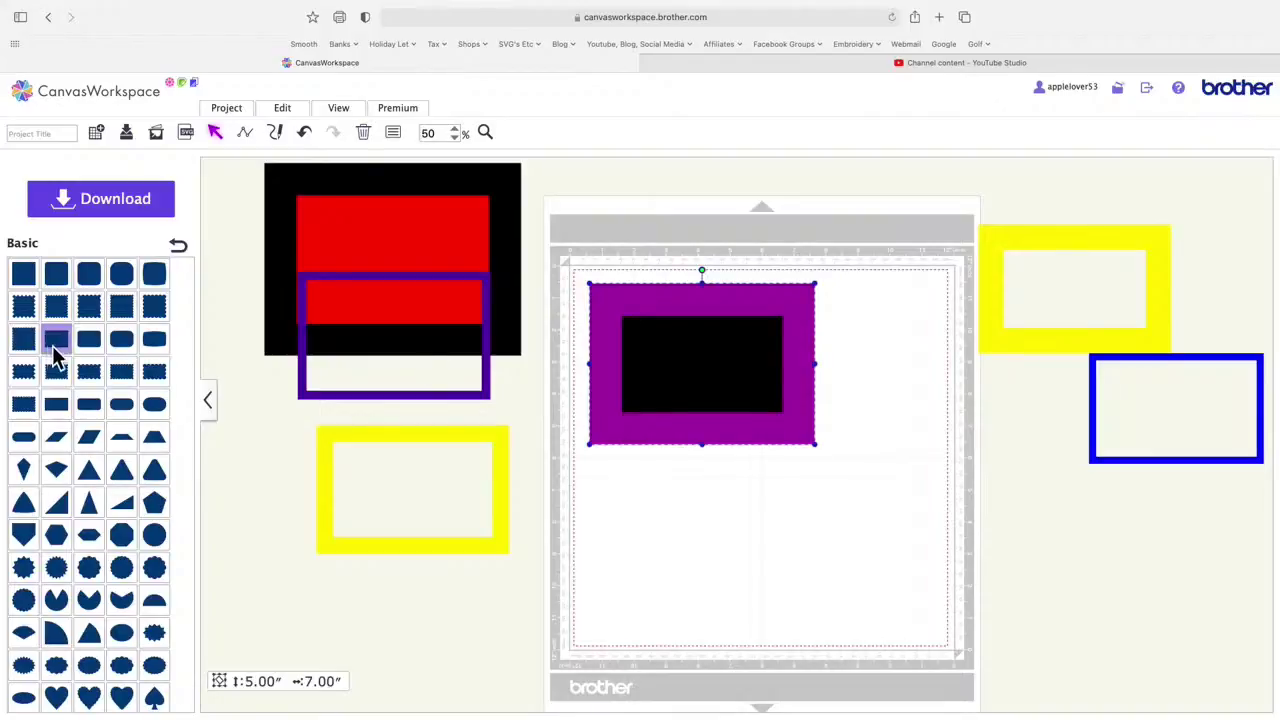
Step: Add a rectangle below the purple and black group and size it 3 inches high by 5 inches wide
left_click_drag(56, 340, 705, 537)
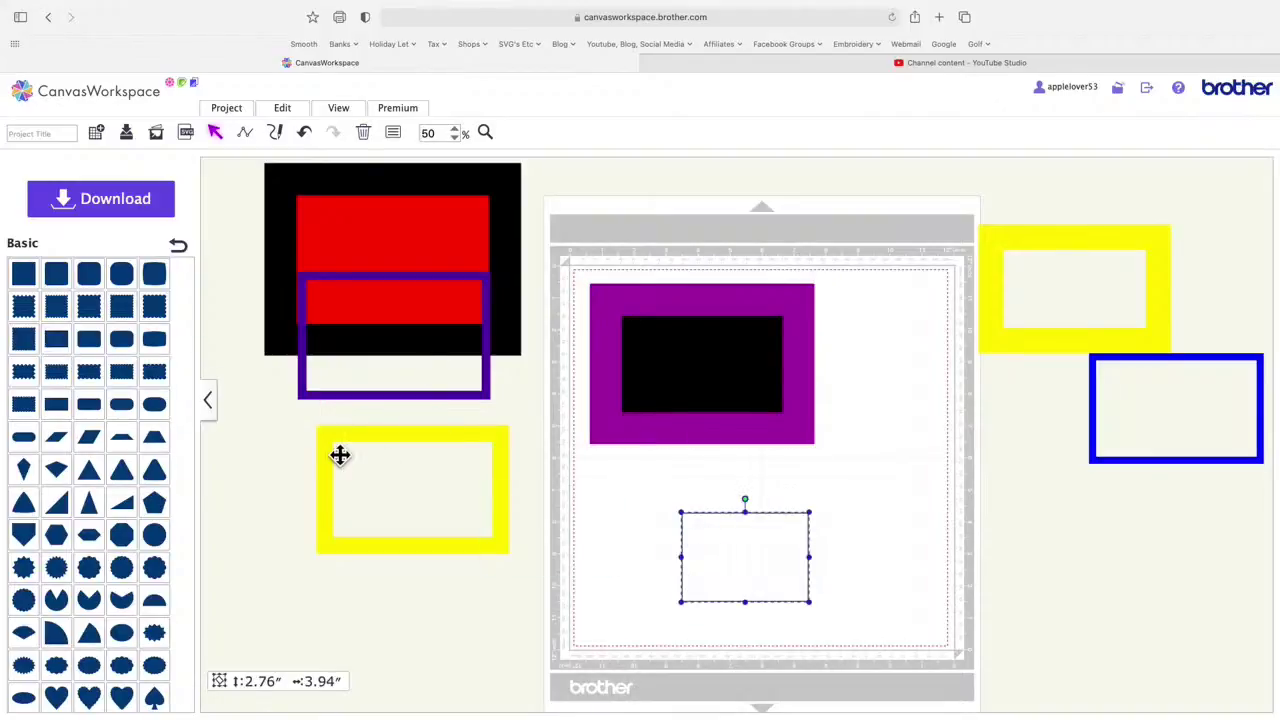
left_click(395, 134)
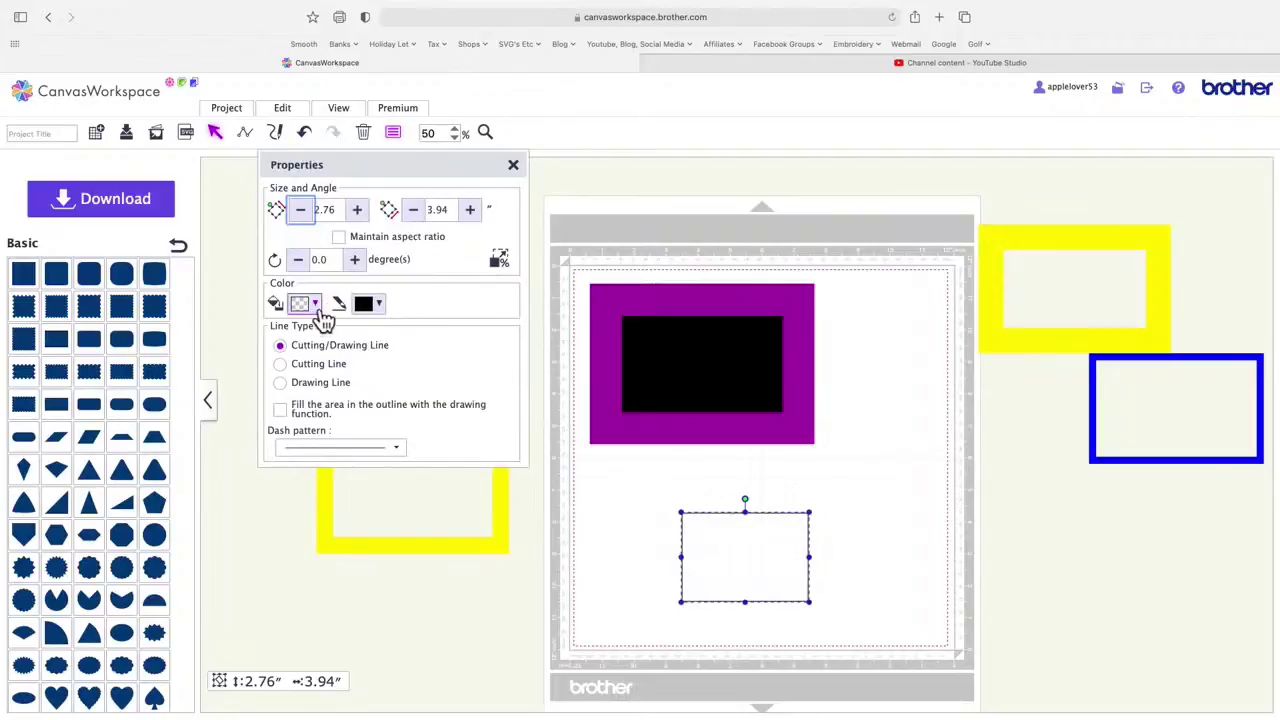
left_click_drag(338, 212, 300, 220)
type("3")
left_click_drag(457, 218, 428, 214)
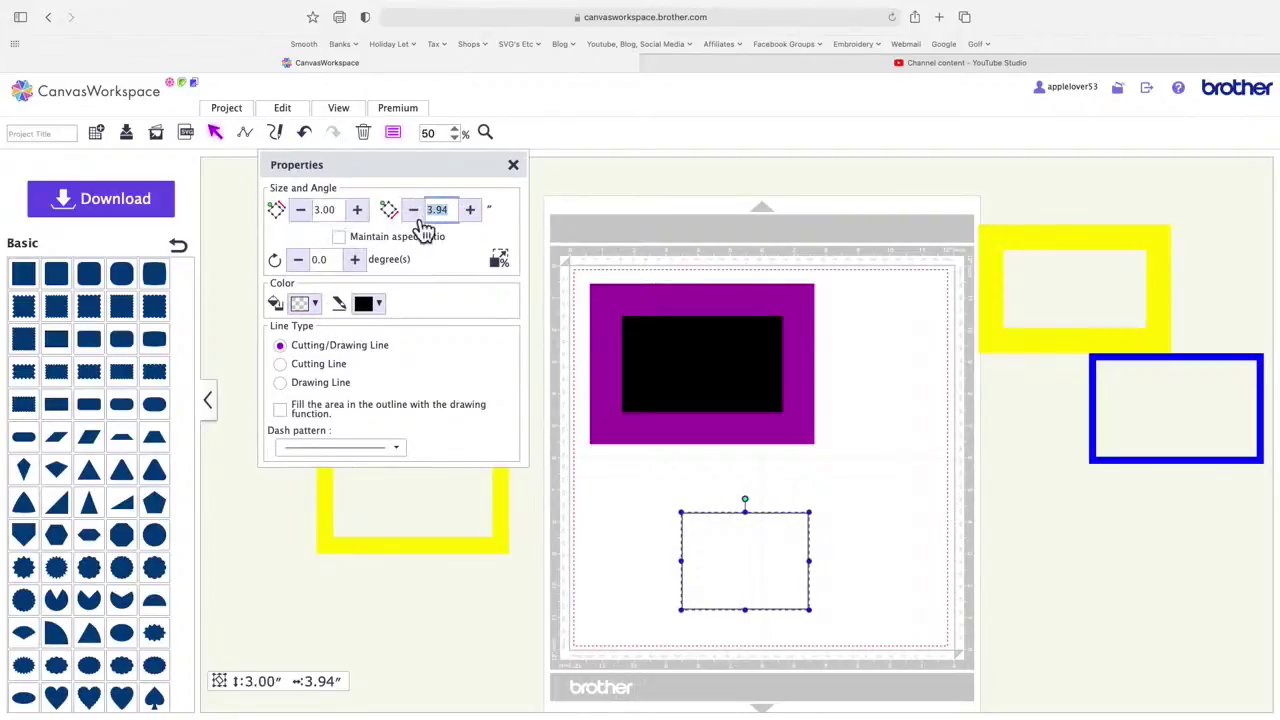
Step: Set both the outline and the fill color of the new rectangle to turquoise
left_click(378, 304)
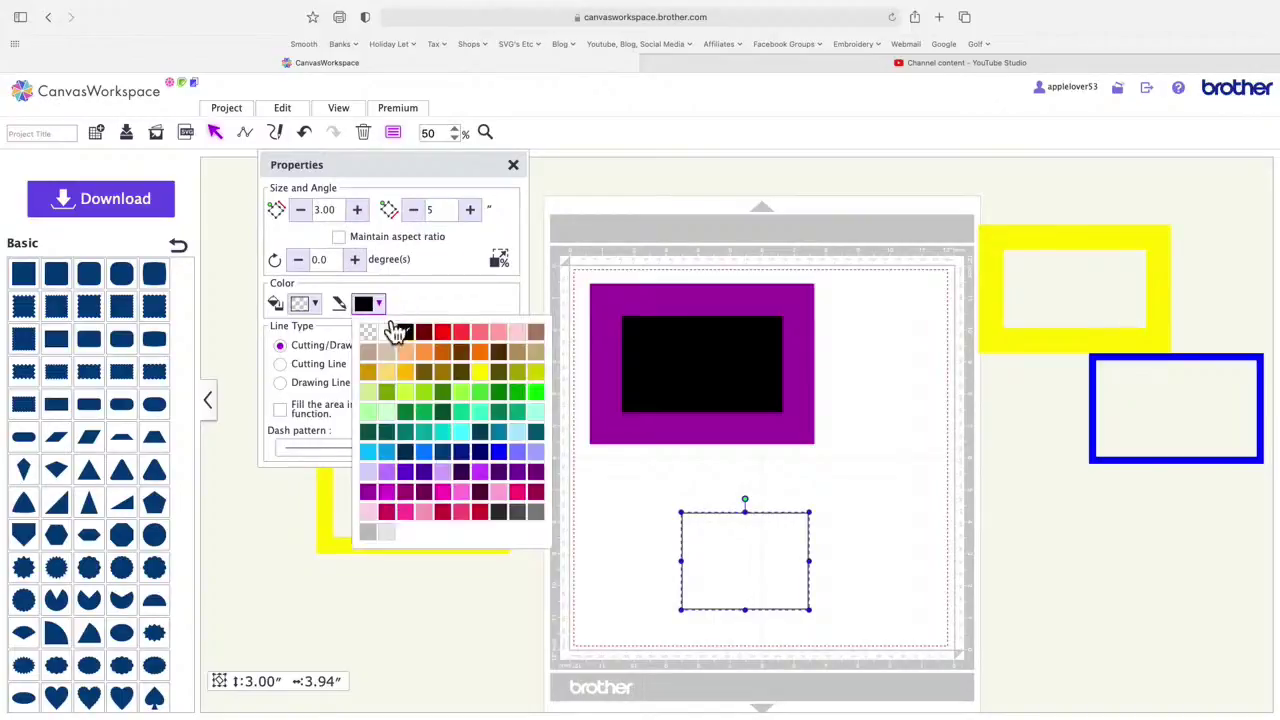
left_click(391, 329)
left_click(388, 308)
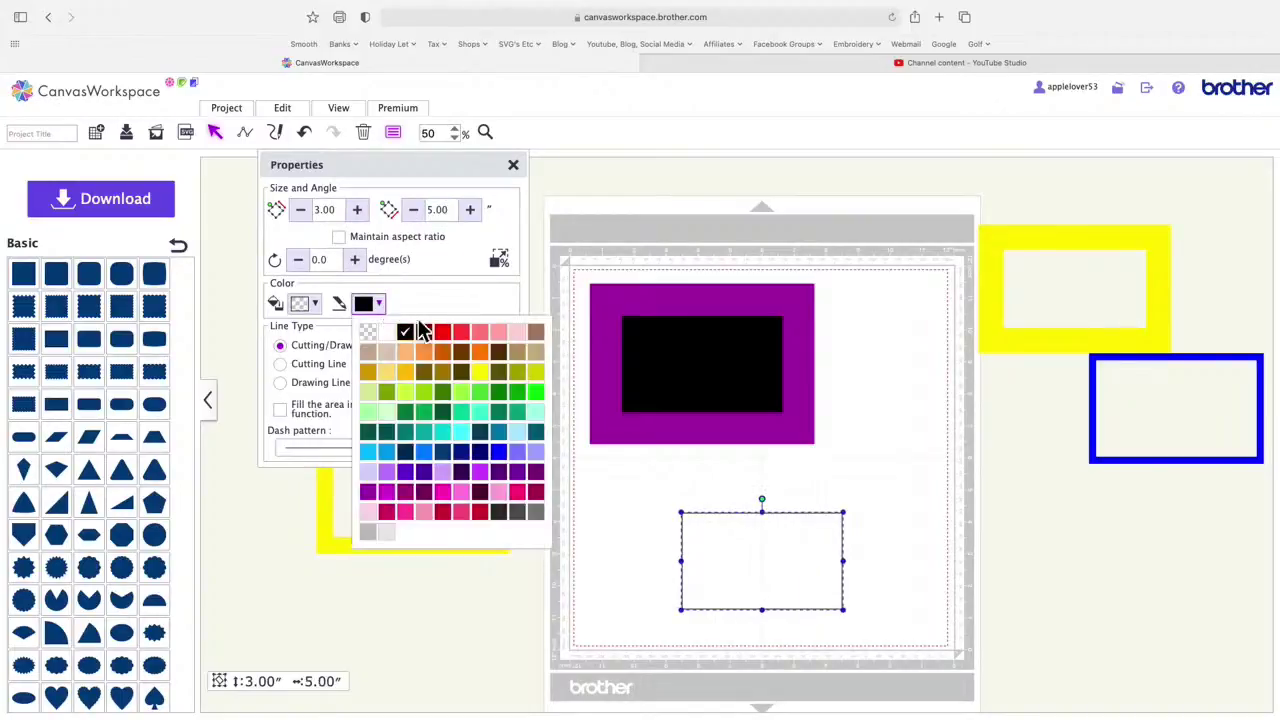
left_click(496, 430)
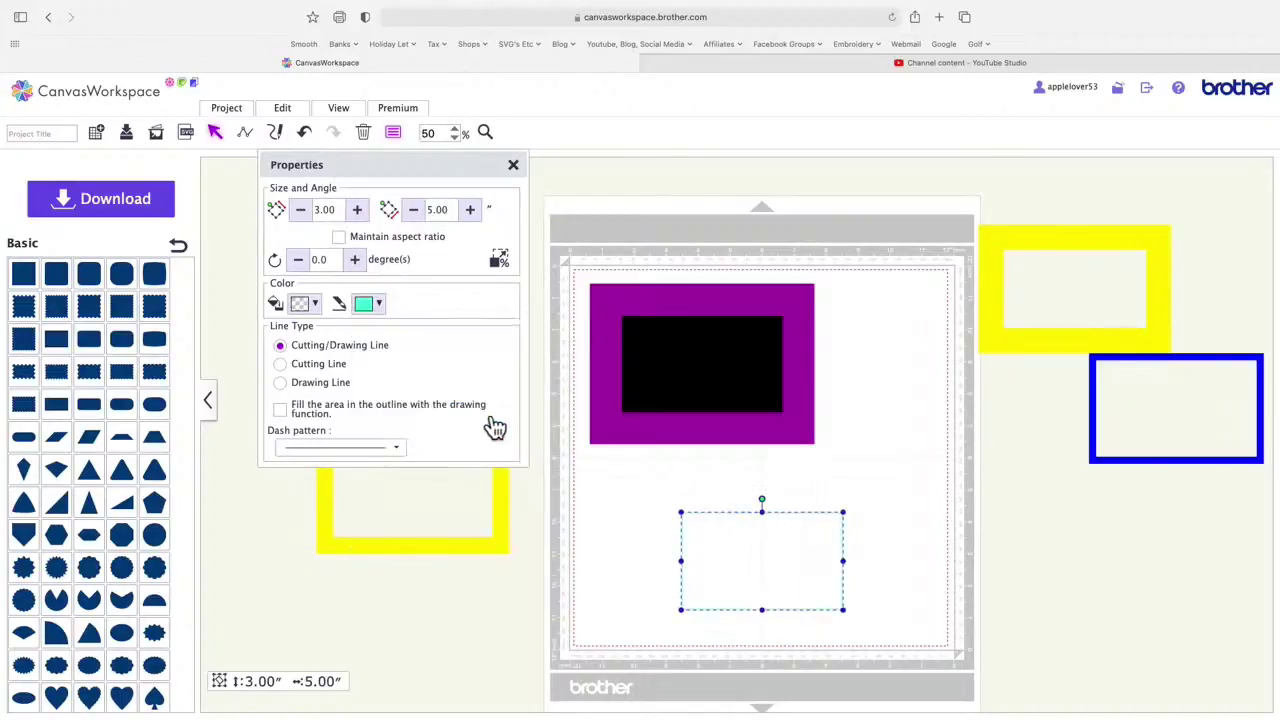
left_click(318, 305)
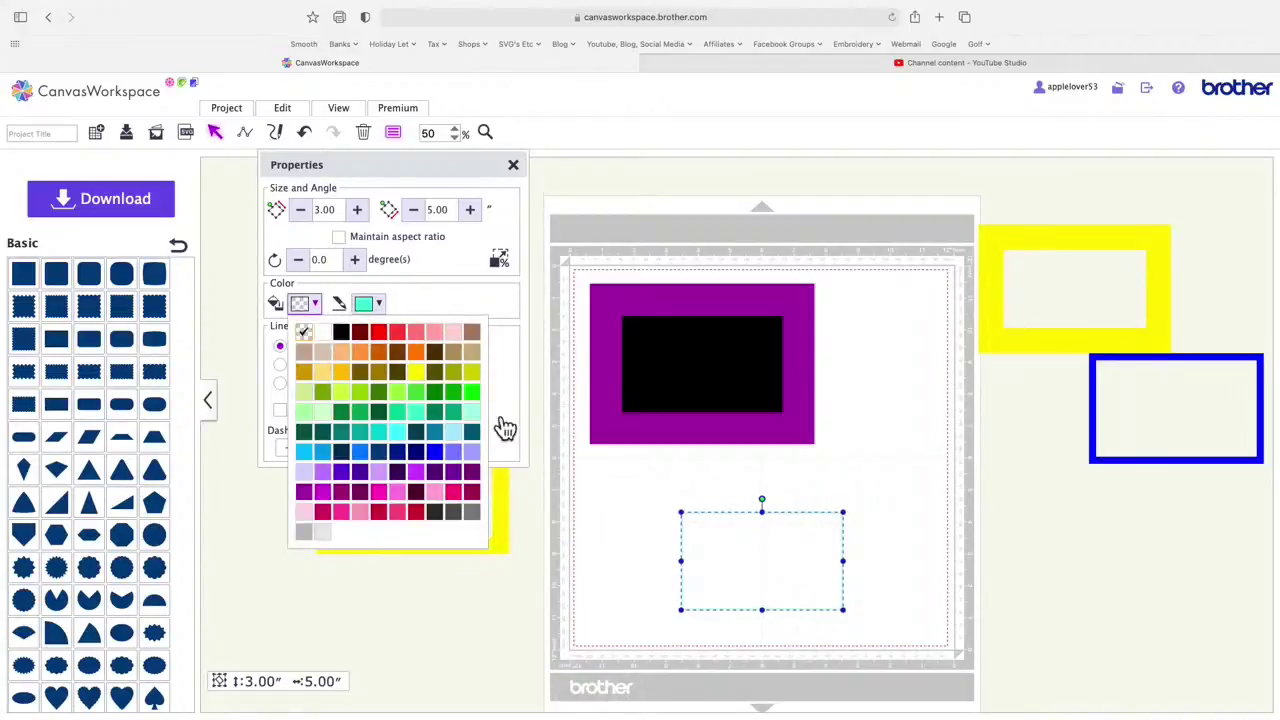
left_click(428, 428)
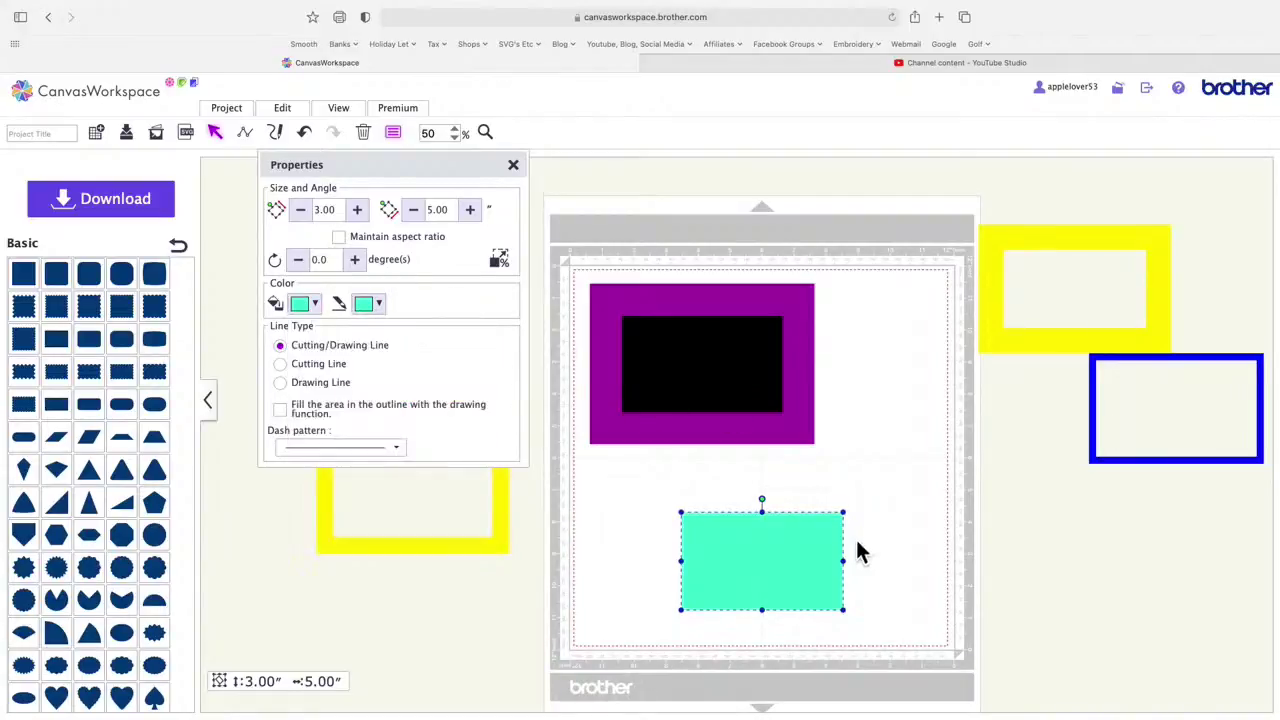
Step: Try the turquoise rectangle on top of the black one and move it back to the empty area below
left_click_drag(791, 589, 733, 391)
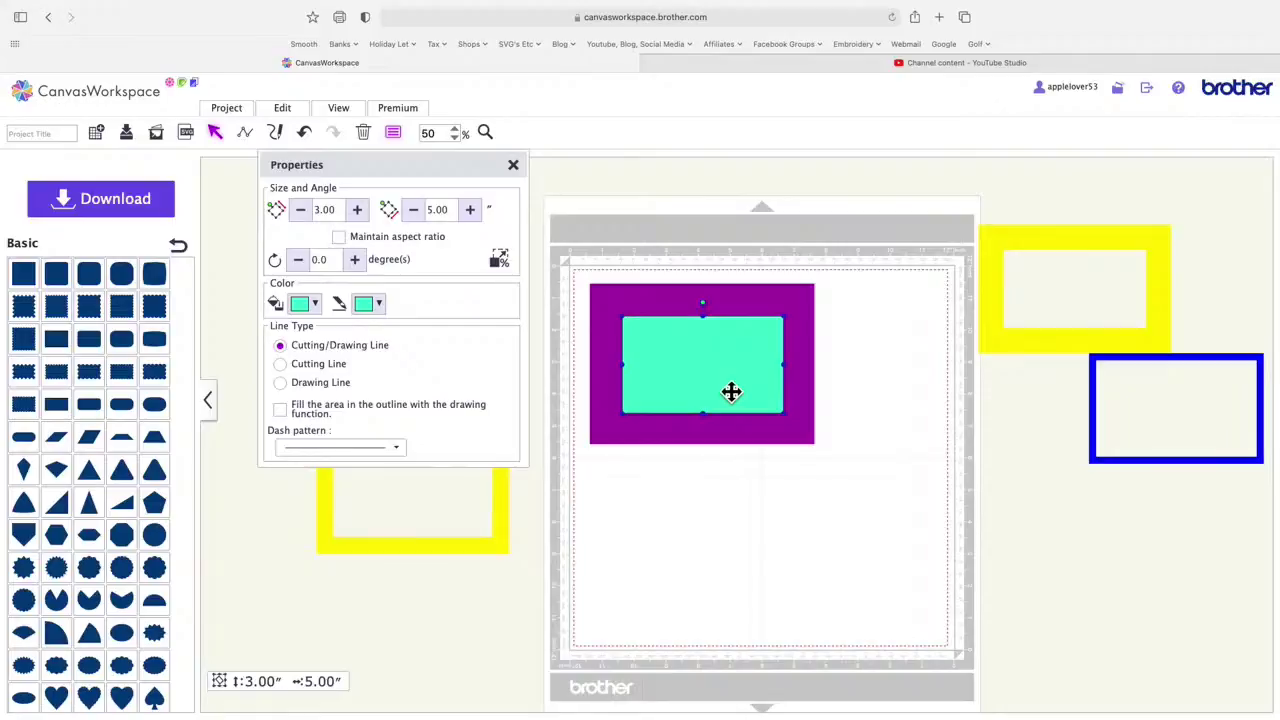
left_click_drag(731, 391, 826, 719)
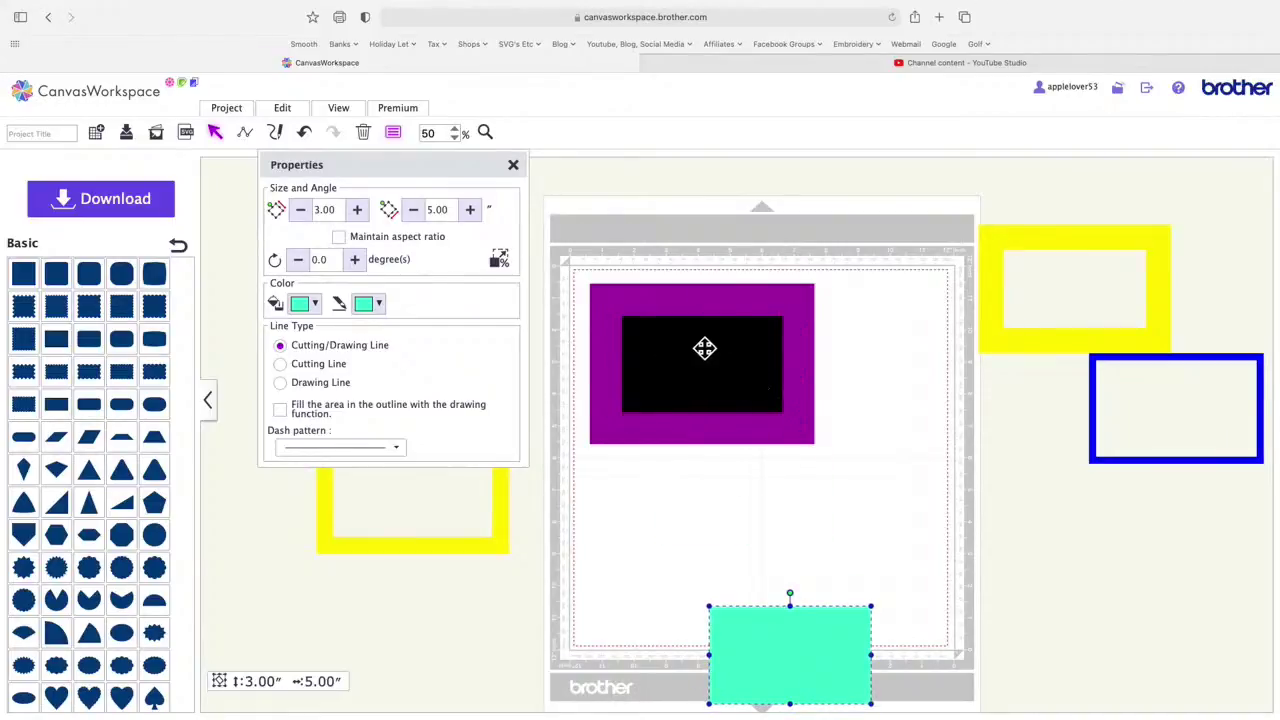
left_click_drag(813, 628, 740, 520)
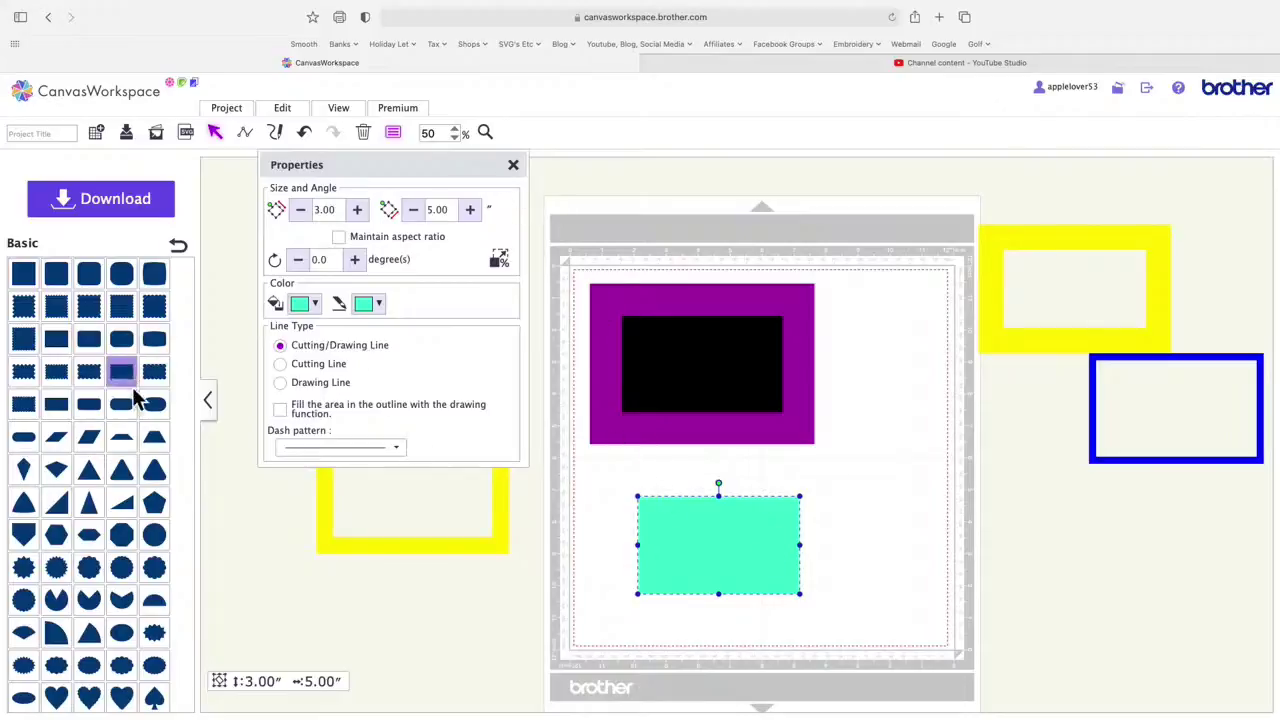
Step: Add an ellipse beside the turquoise rectangle and size it 2 inches high by 4 inches wide
scroll(155, 432, "down", 2)
scroll(155, 432, "down", 5)
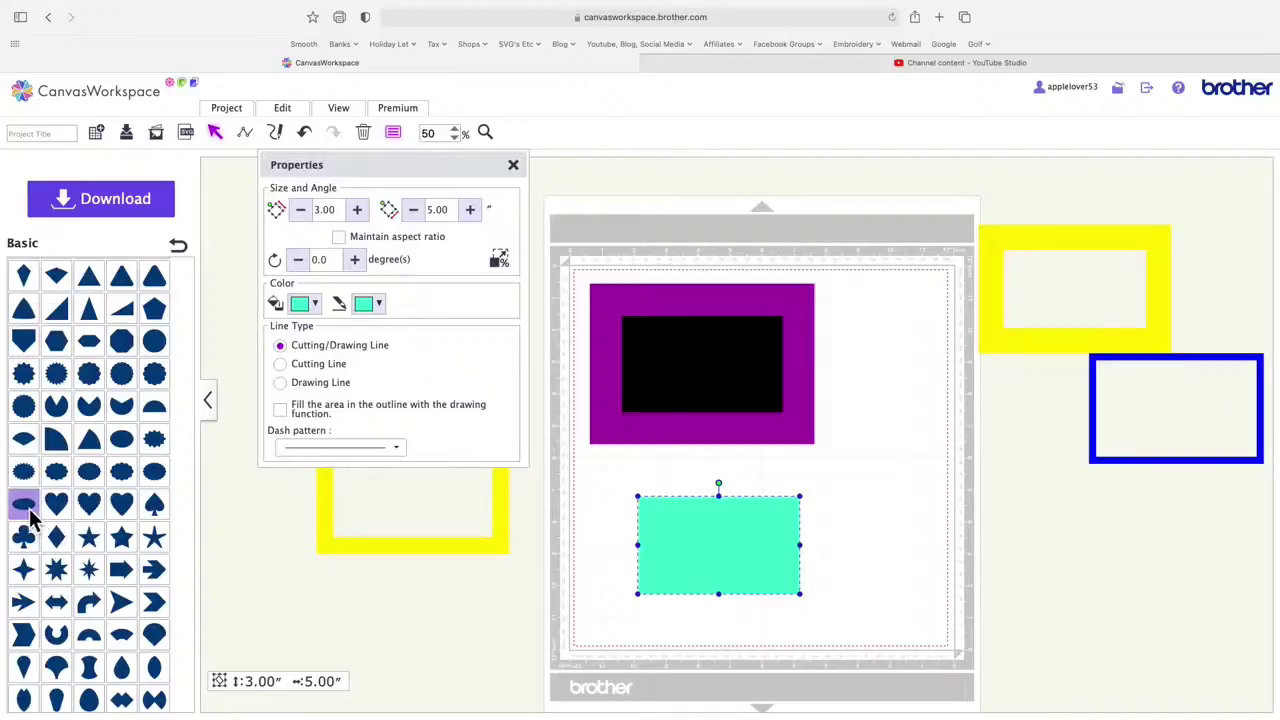
left_click_drag(30, 516, 889, 517)
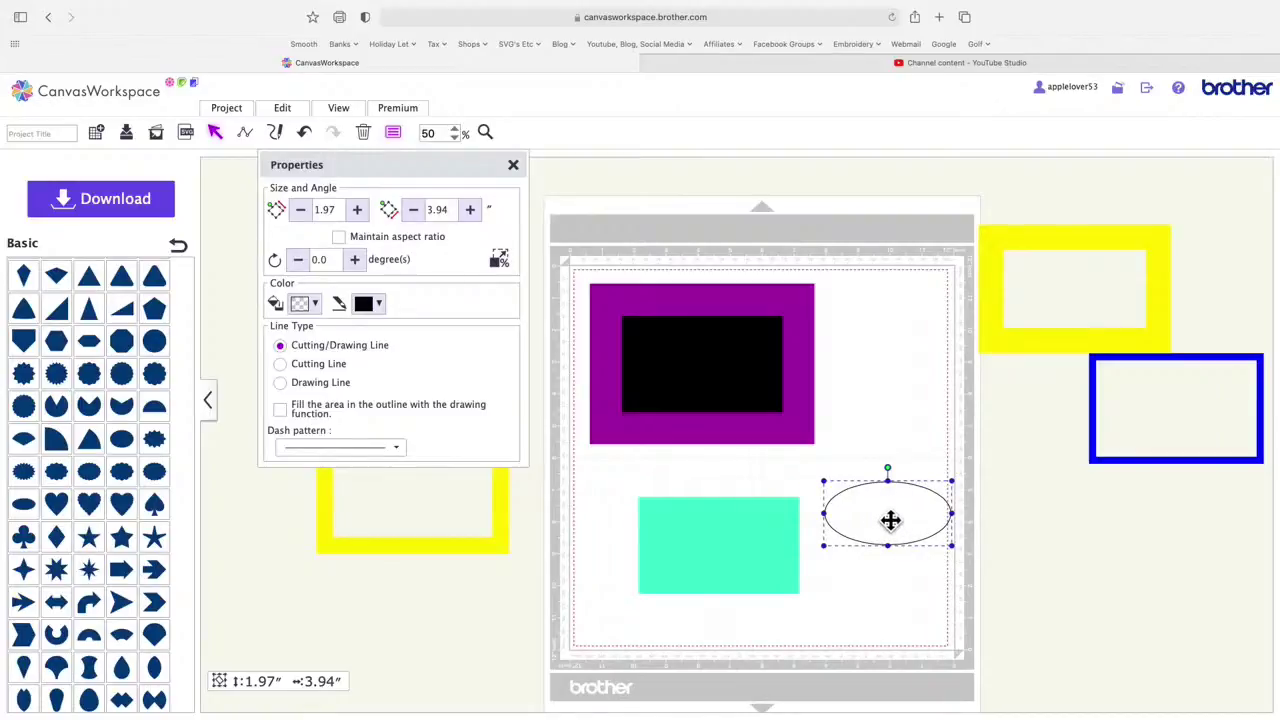
left_click(699, 555)
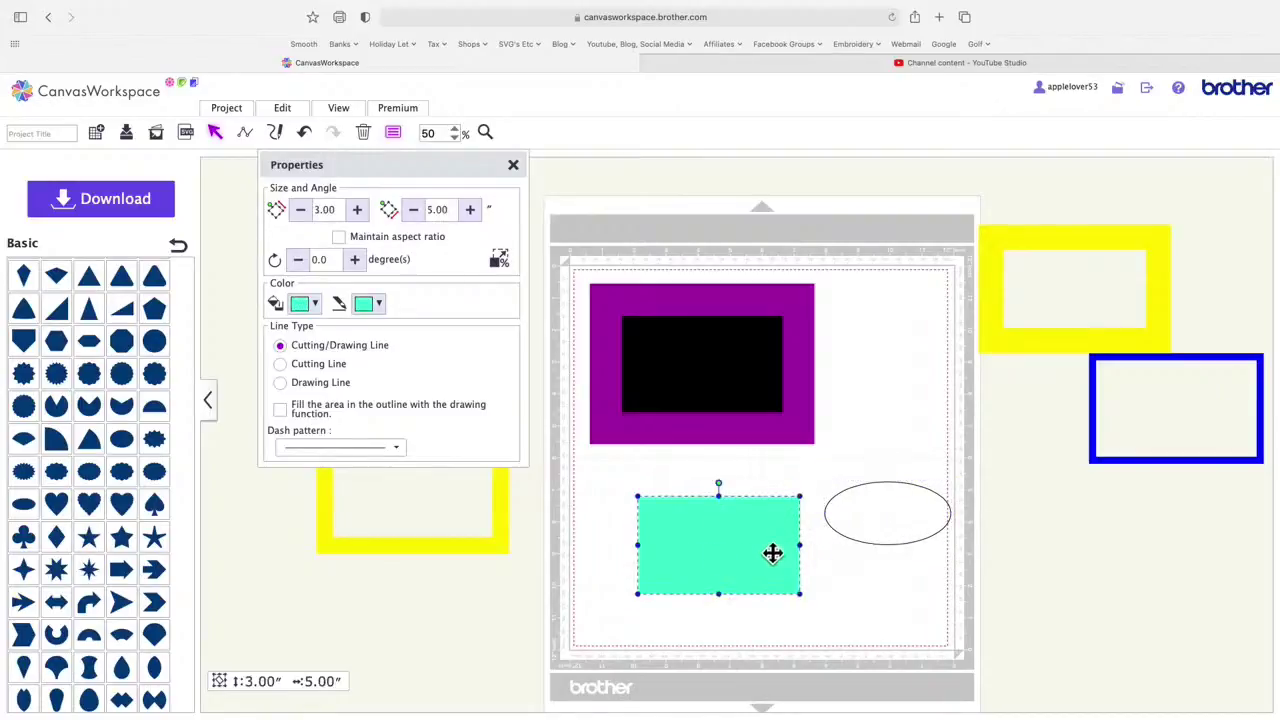
left_click(912, 528)
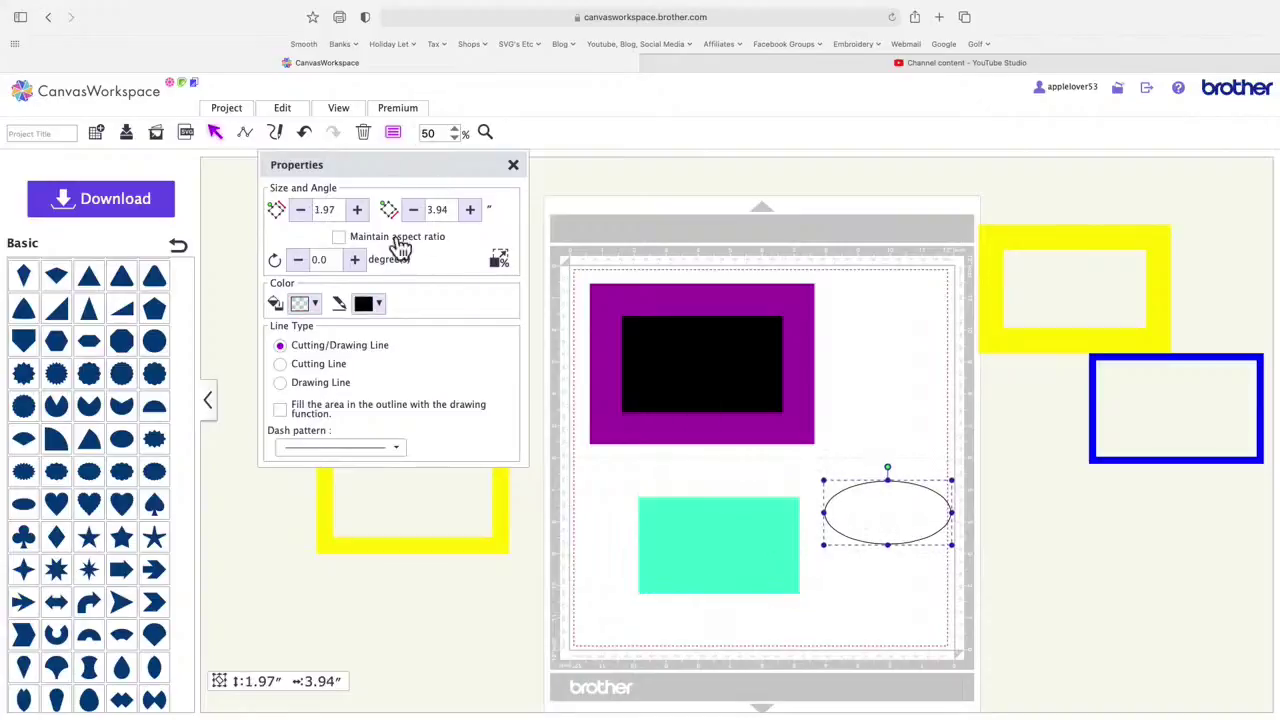
left_click_drag(343, 211, 291, 218)
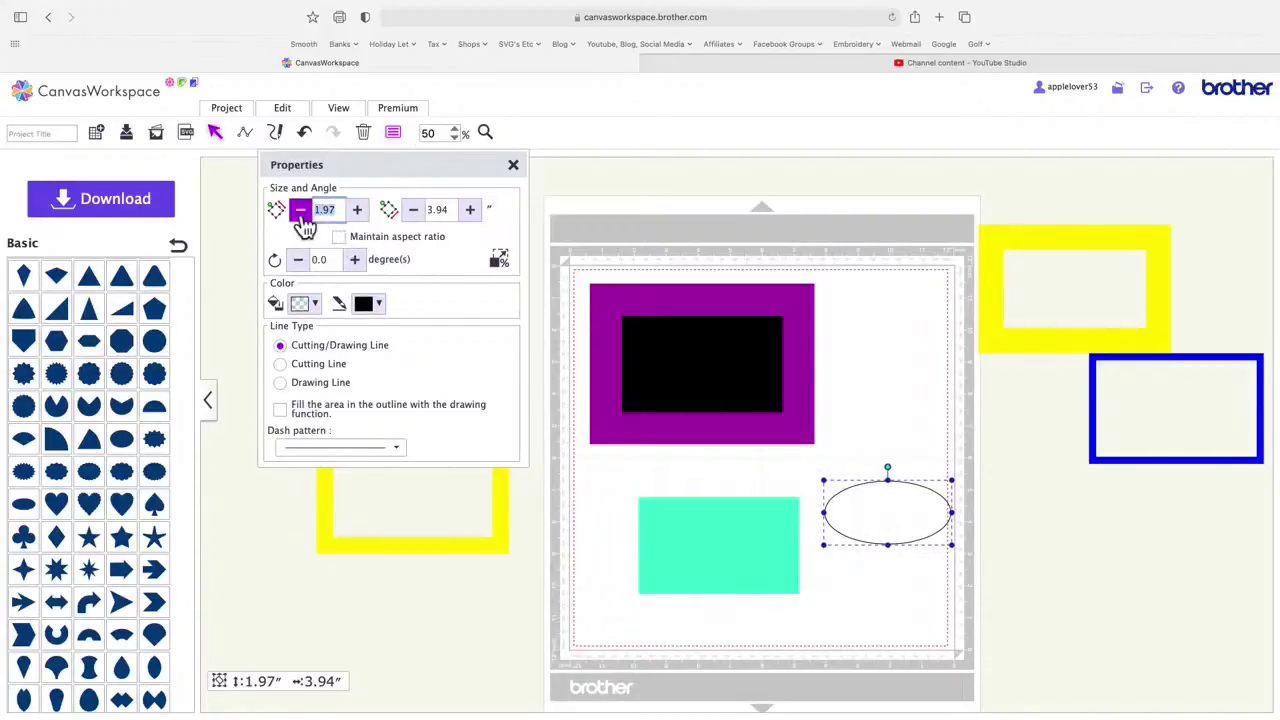
type("2")
left_click_drag(458, 215, 417, 210)
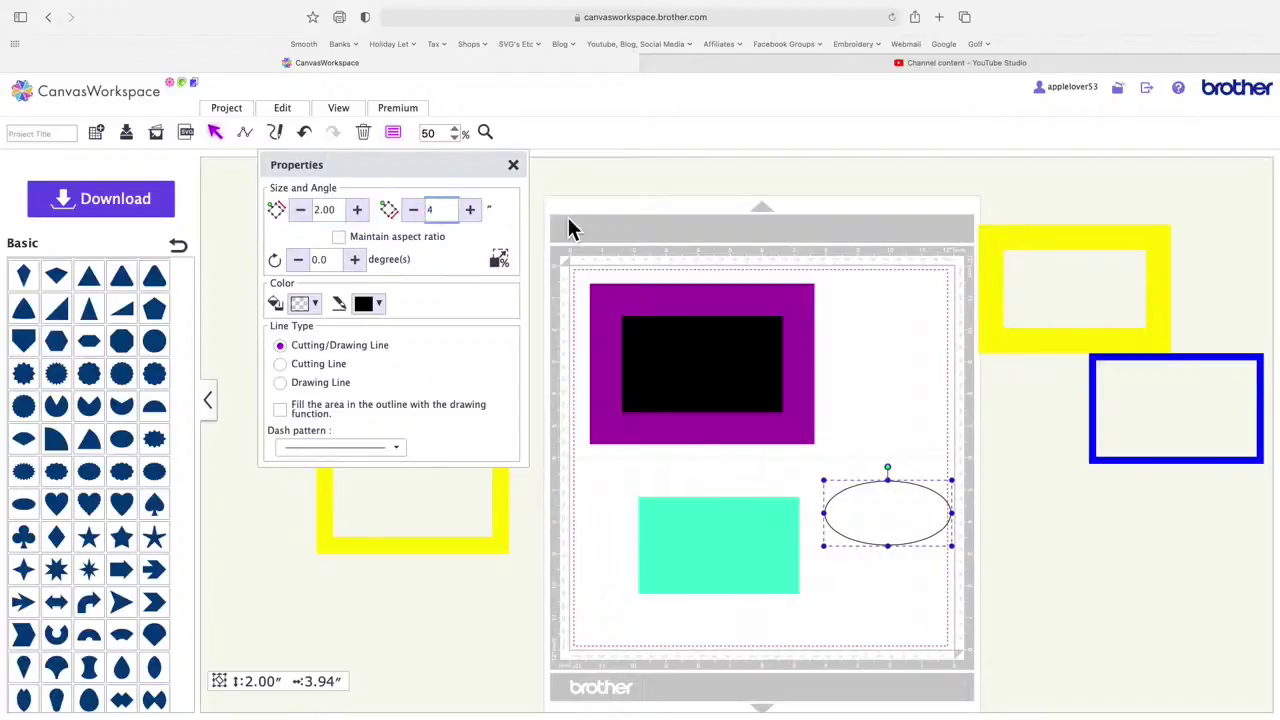
key("Return")
Step: Center the ellipse on the turquoise rectangle horizontally and vertically, and cut it out of the rectangle
left_click_drag(894, 514, 722, 547)
left_click_drag(606, 474, 864, 634)
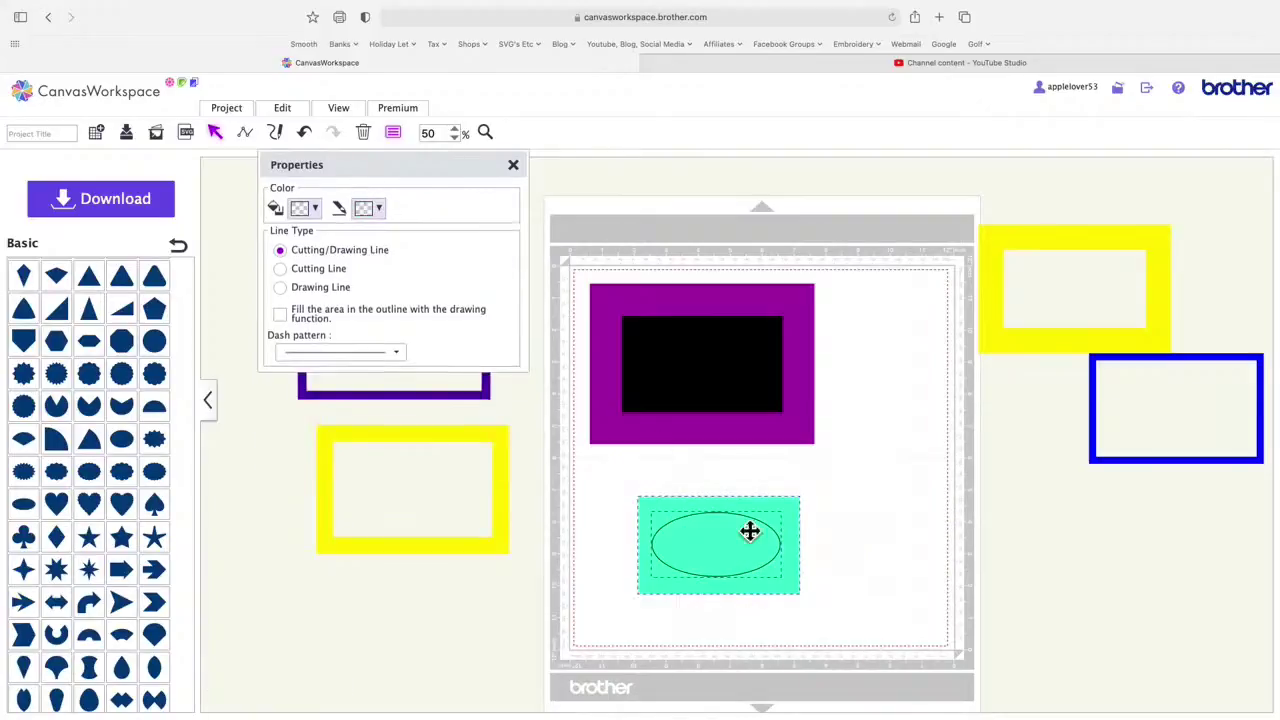
left_click(306, 120)
left_click(340, 273)
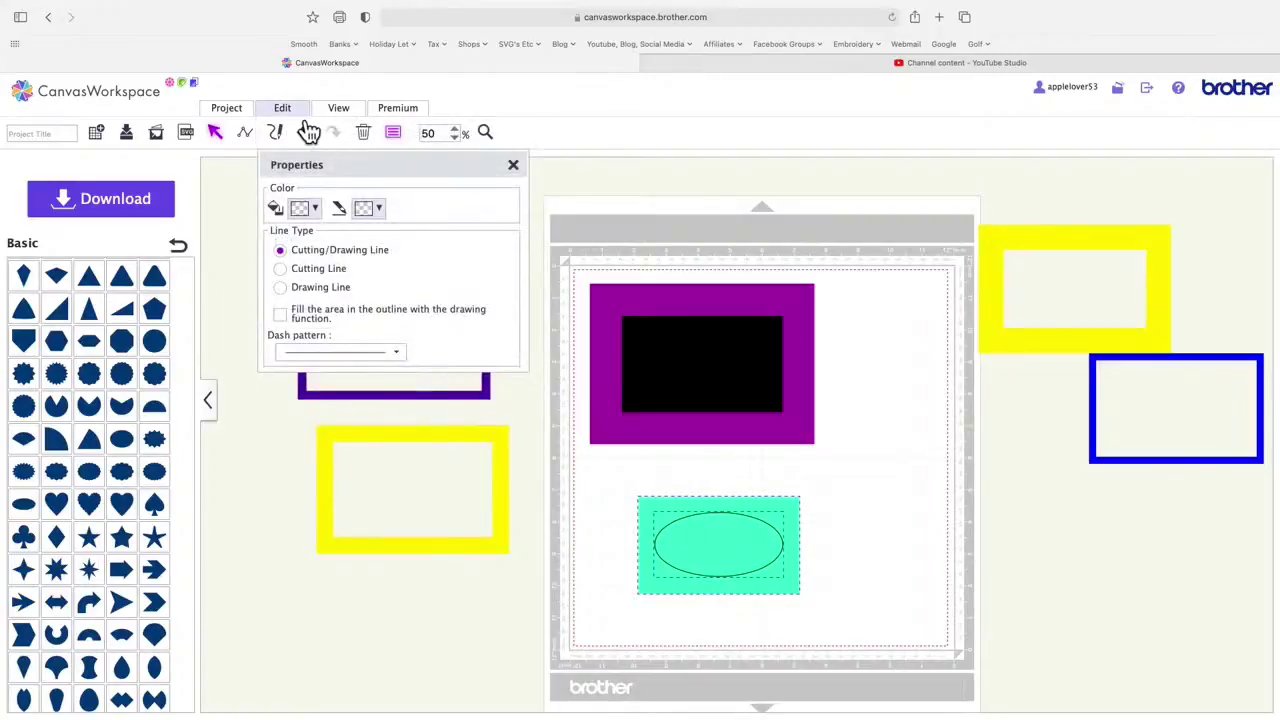
left_click(302, 114)
left_click(448, 268)
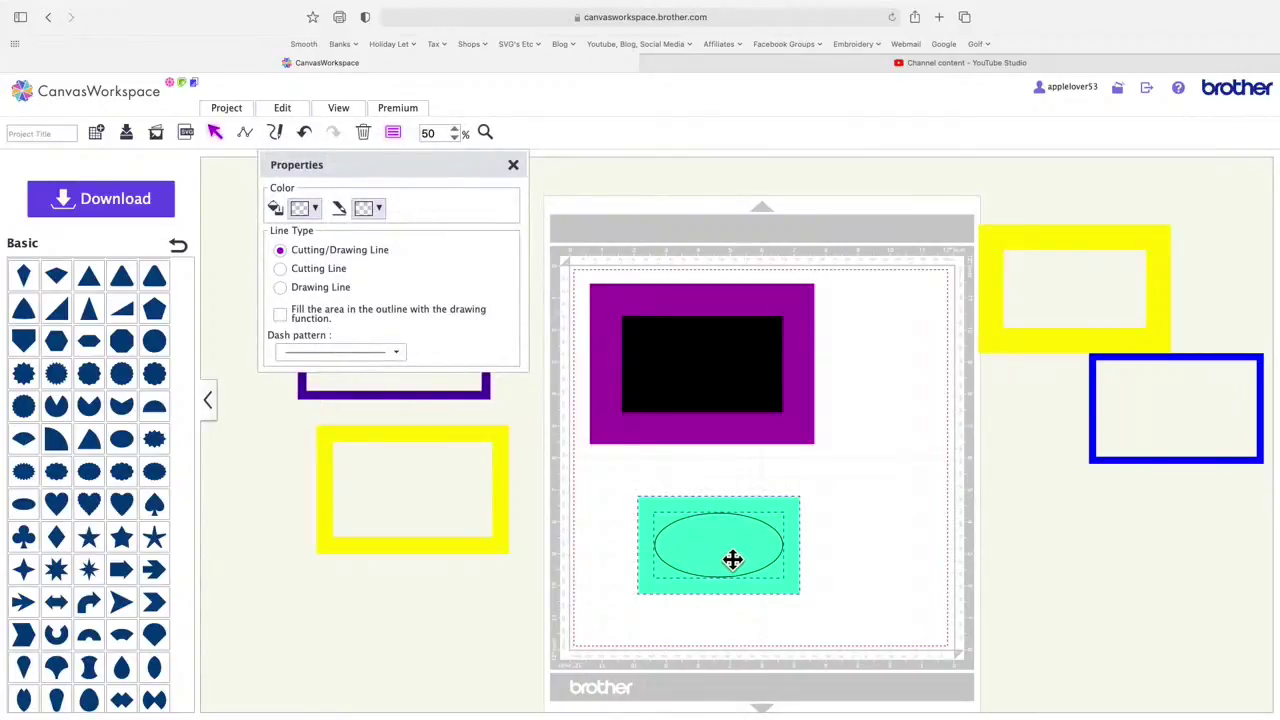
left_click(284, 108)
left_click(404, 365)
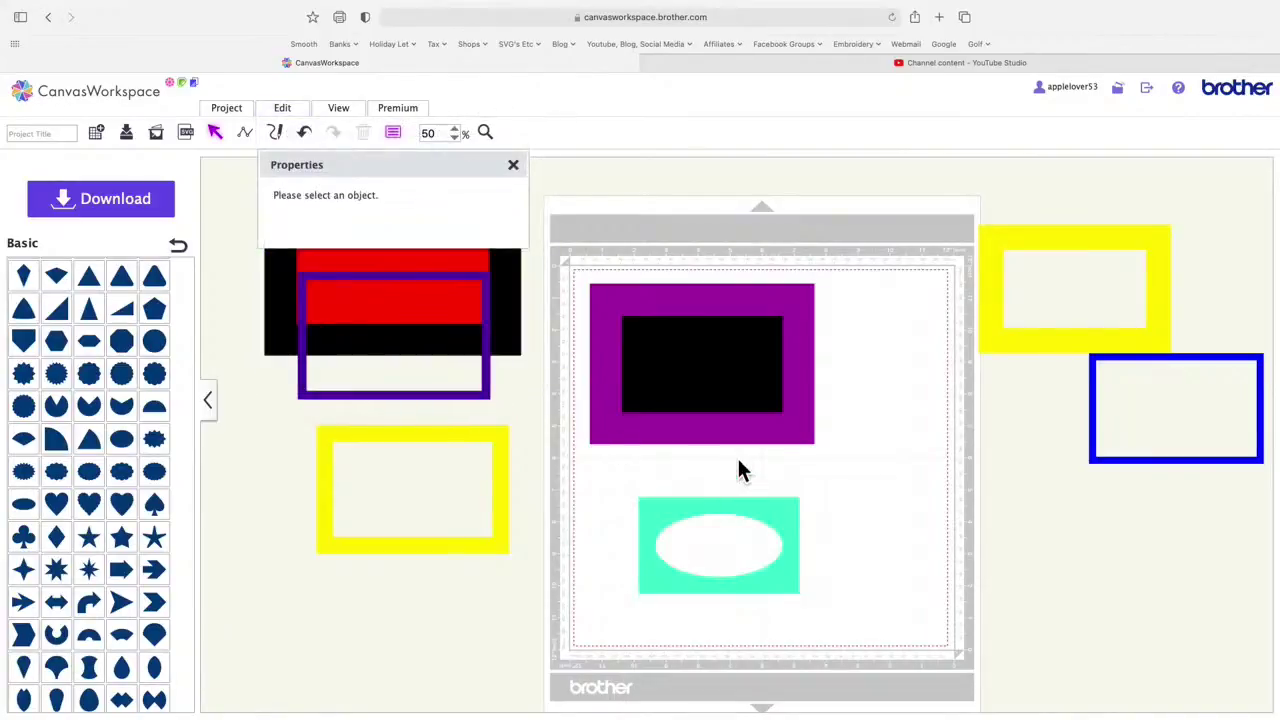
Step: Try the turquoise oval frame over the black rectangle and move it back below the purple and black group
left_click_drag(792, 530, 776, 361)
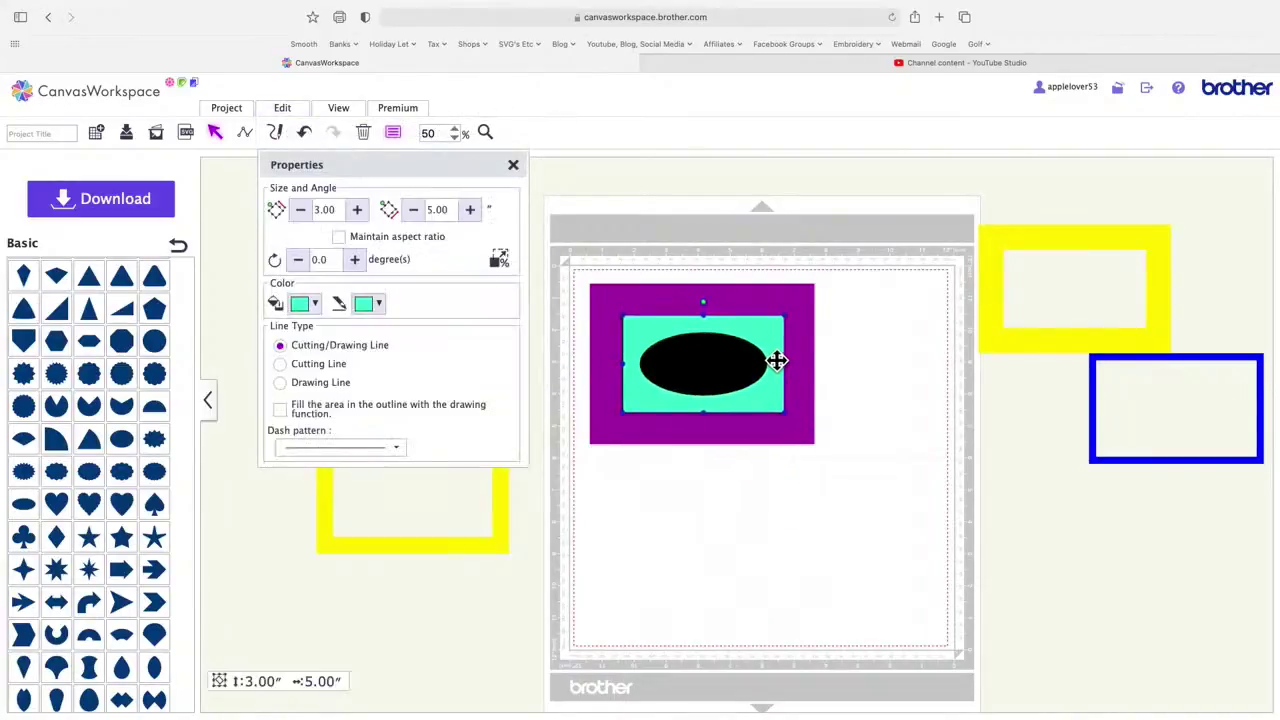
left_click(845, 381)
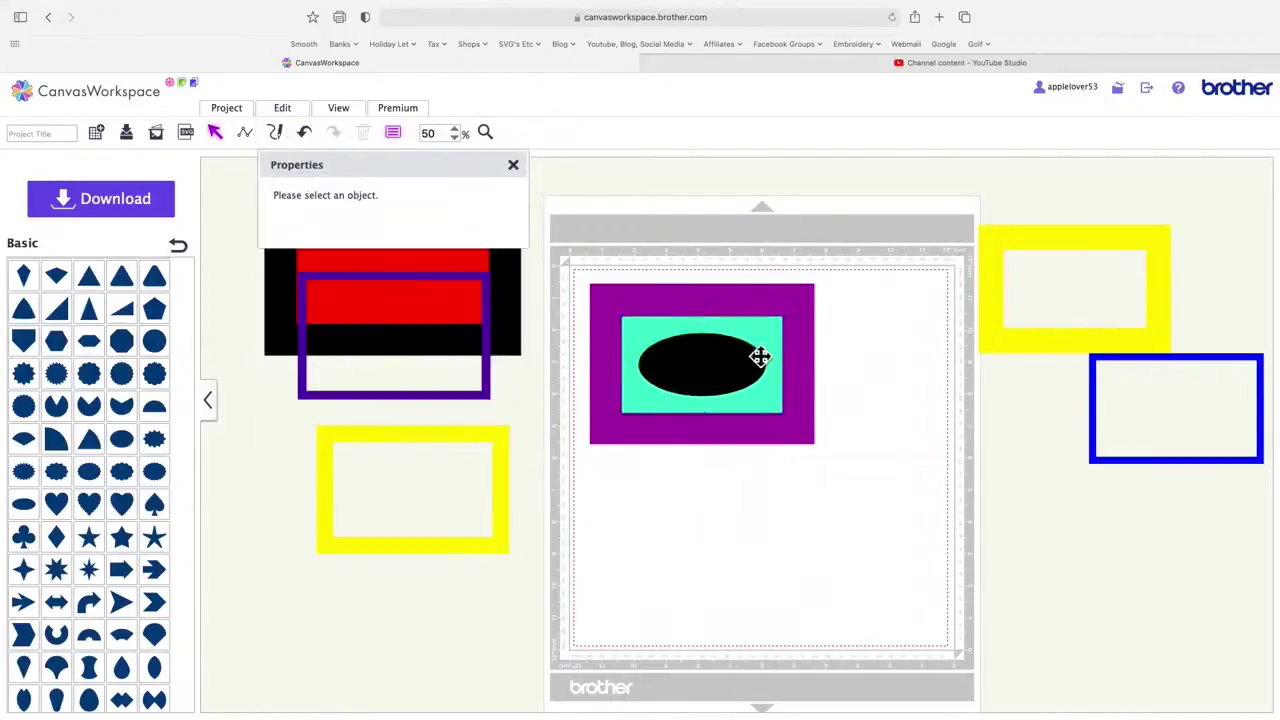
left_click(514, 165)
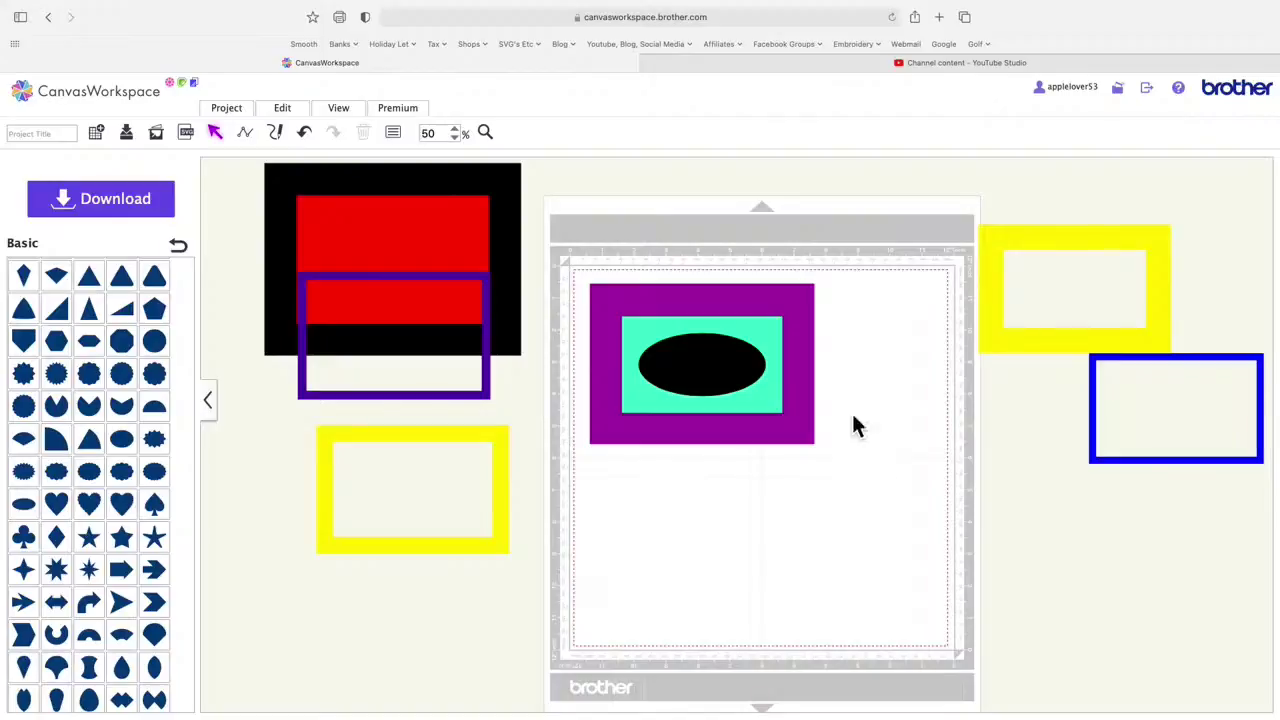
left_click_drag(789, 334, 841, 534)
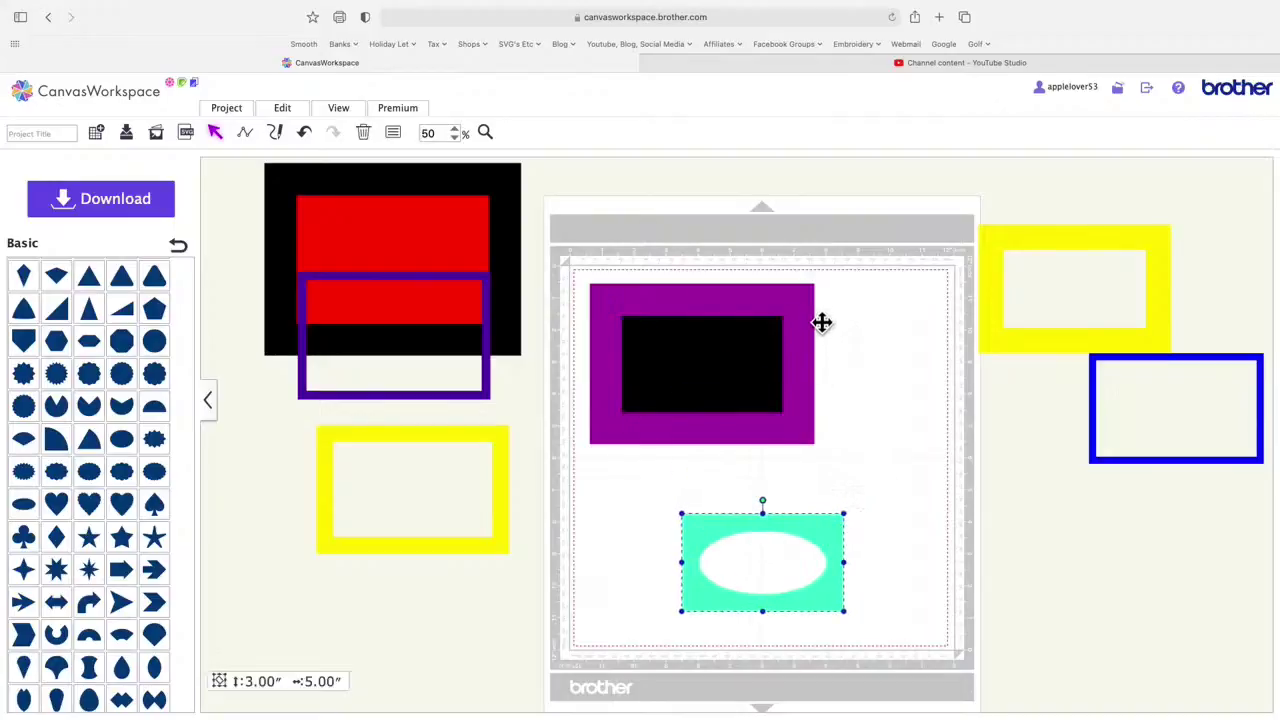
Step: Move the thick yellow frame beside the purple and black group and set its fill and outline to light blue
left_click_drag(1097, 237, 970, 326)
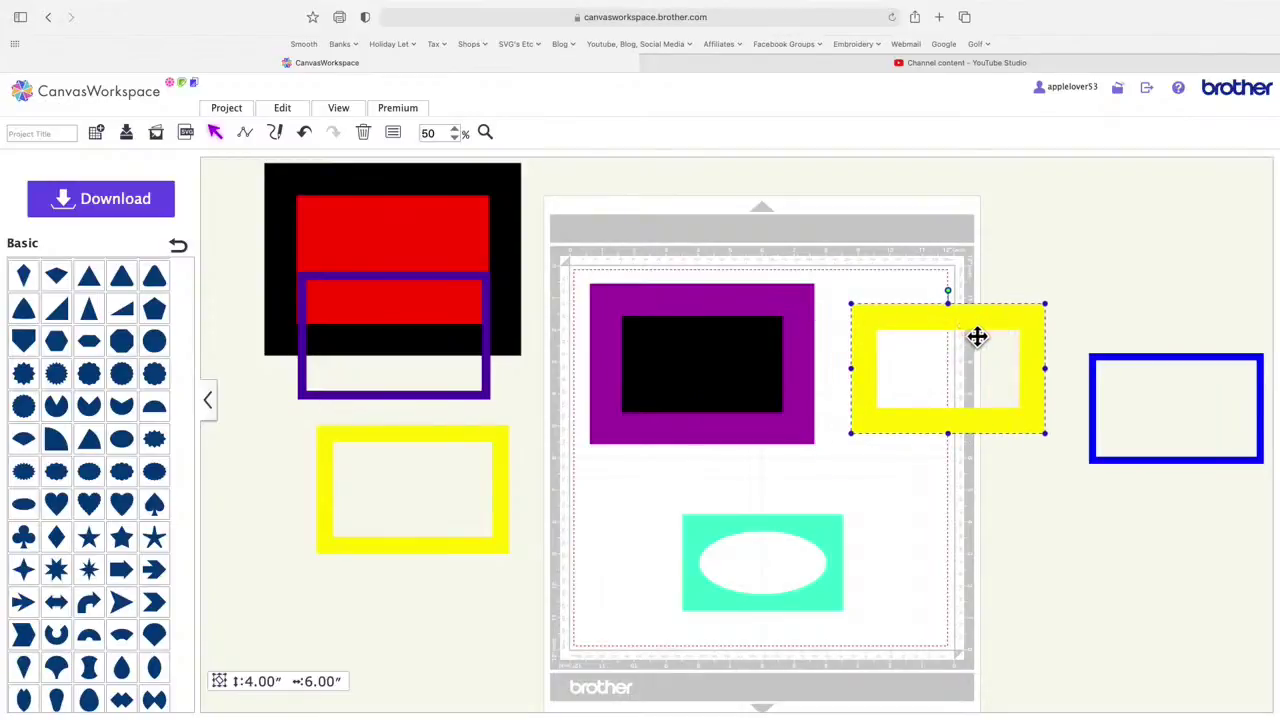
left_click(394, 134)
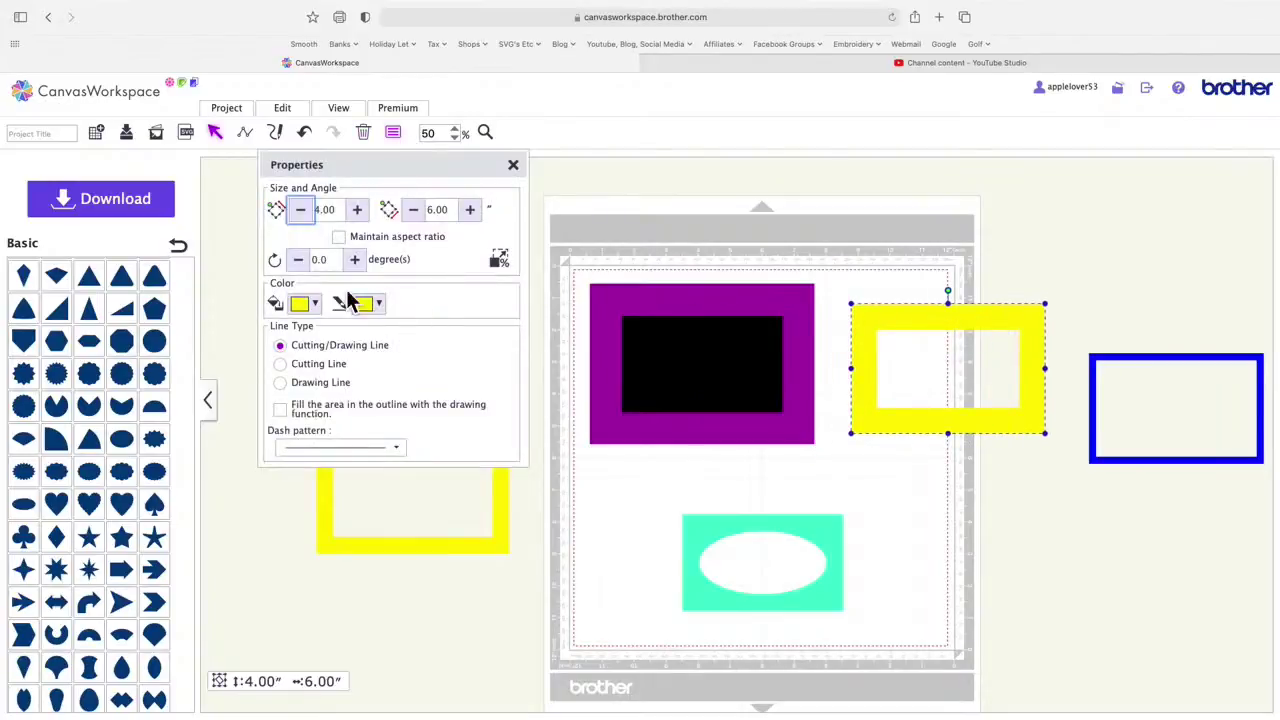
left_click(312, 304)
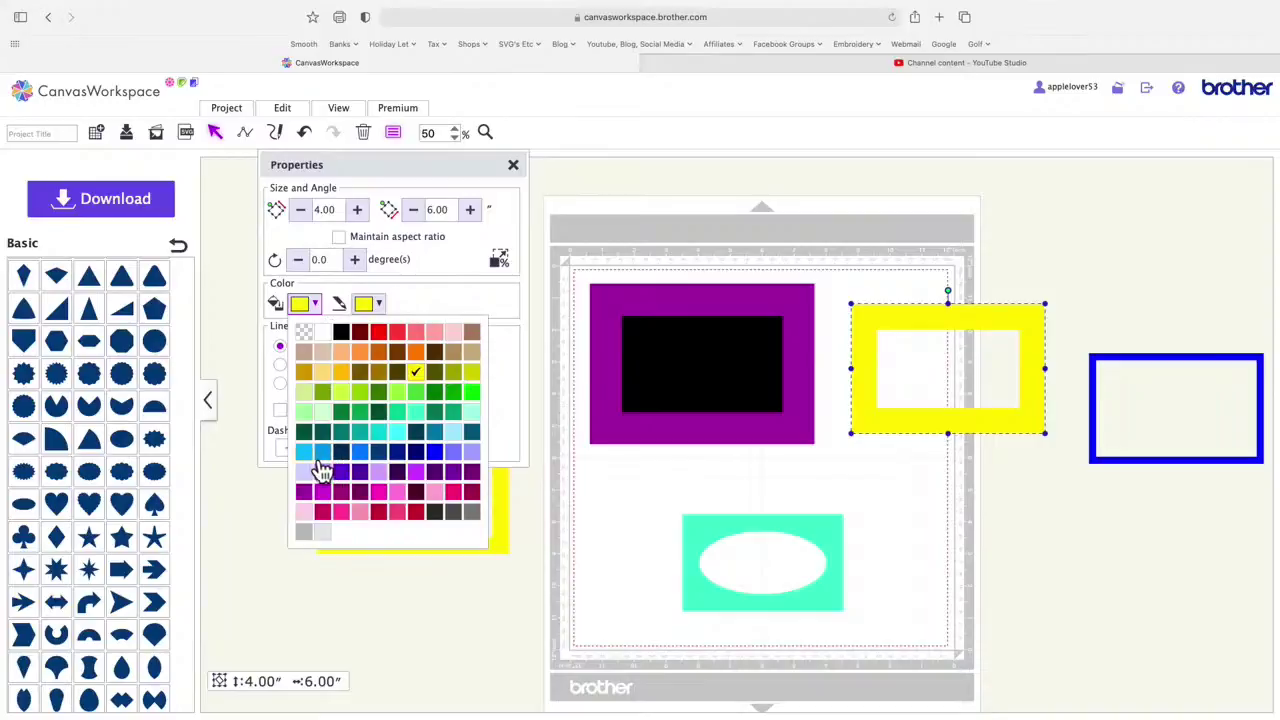
left_click(321, 455)
left_click(378, 305)
left_click(393, 453)
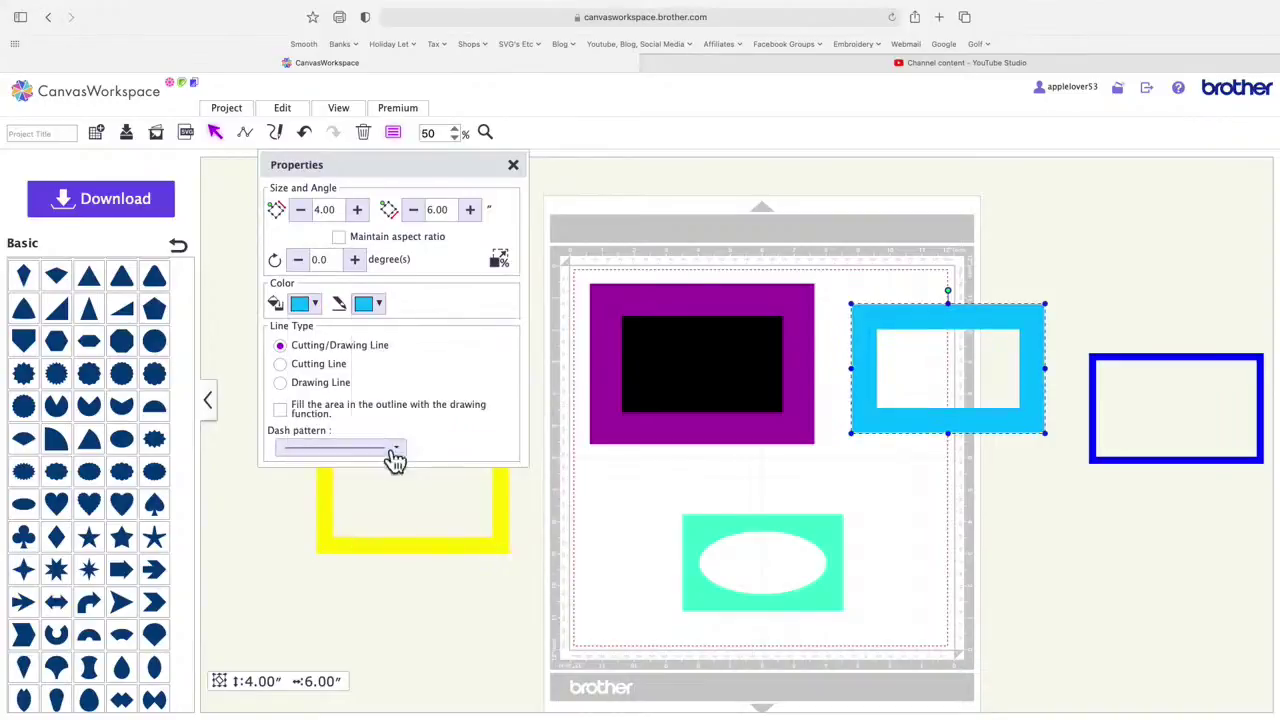
Step: Bring the light blue frame in front of the purple and black group and place it over the black rectangle's edges
left_click(514, 165)
left_click_drag(971, 337, 734, 323)
right_click(735, 323)
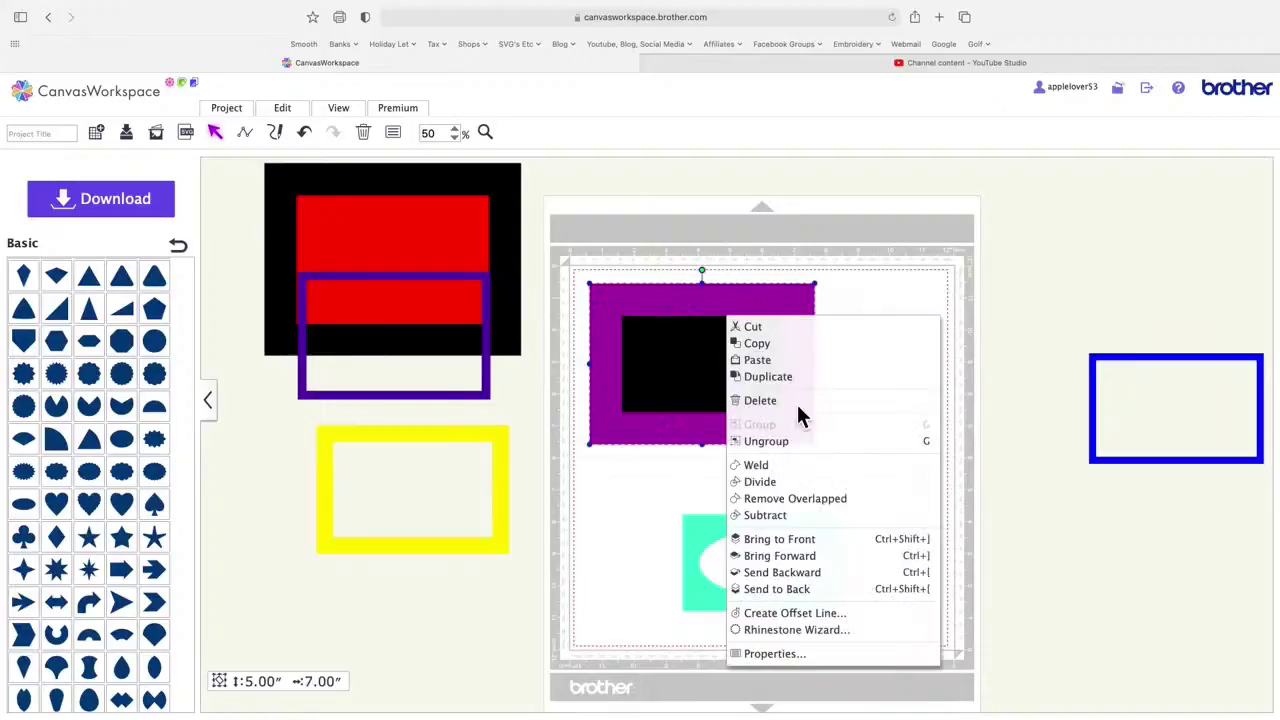
left_click(807, 536)
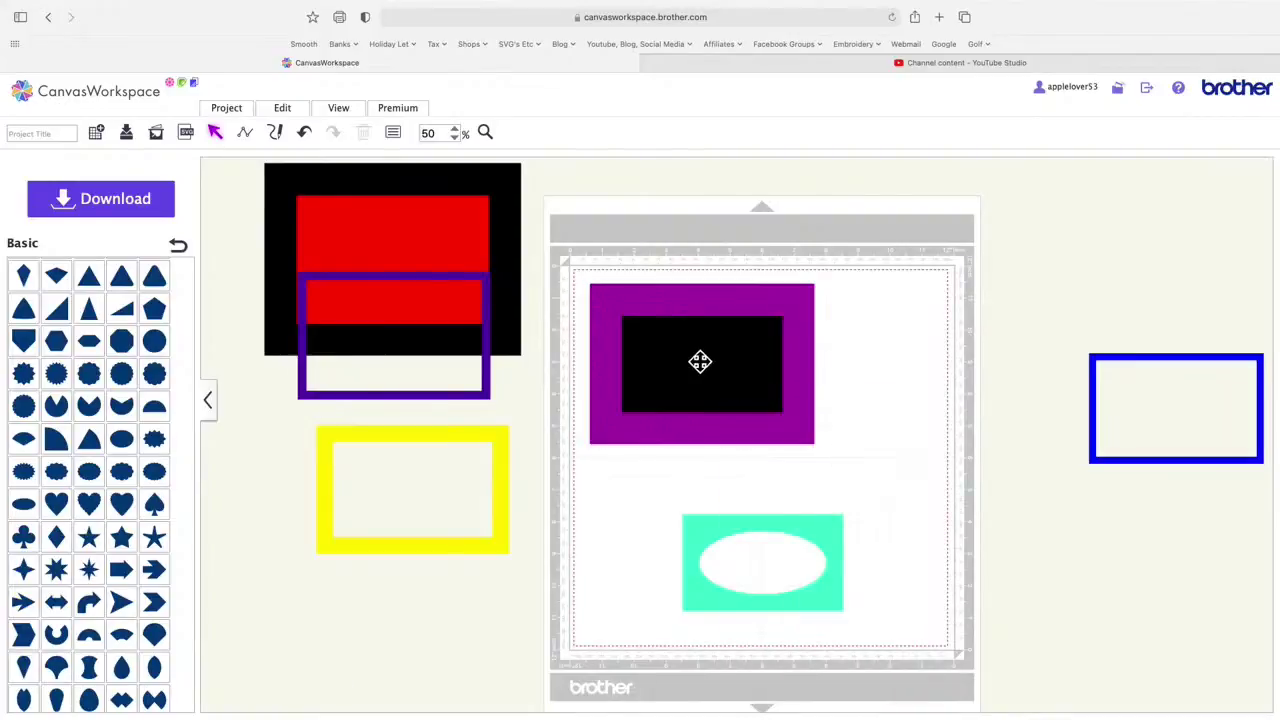
left_click_drag(700, 306, 741, 327)
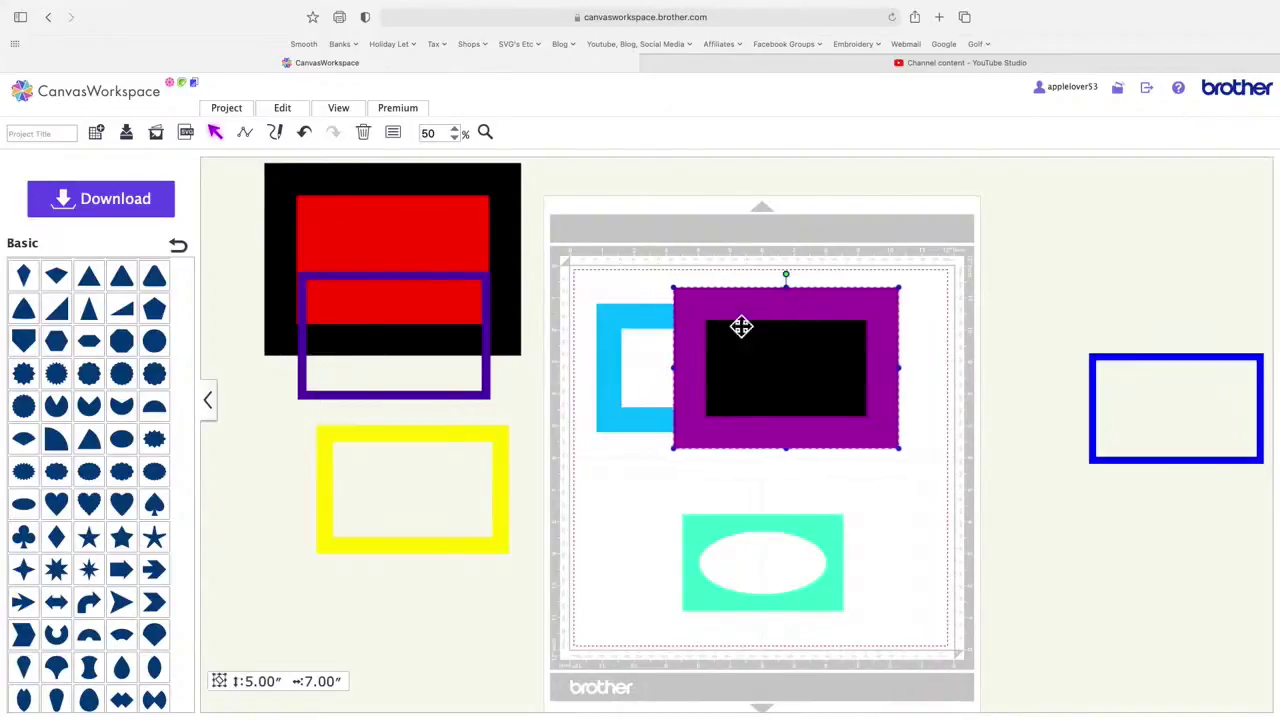
left_click(643, 323)
right_click(634, 320)
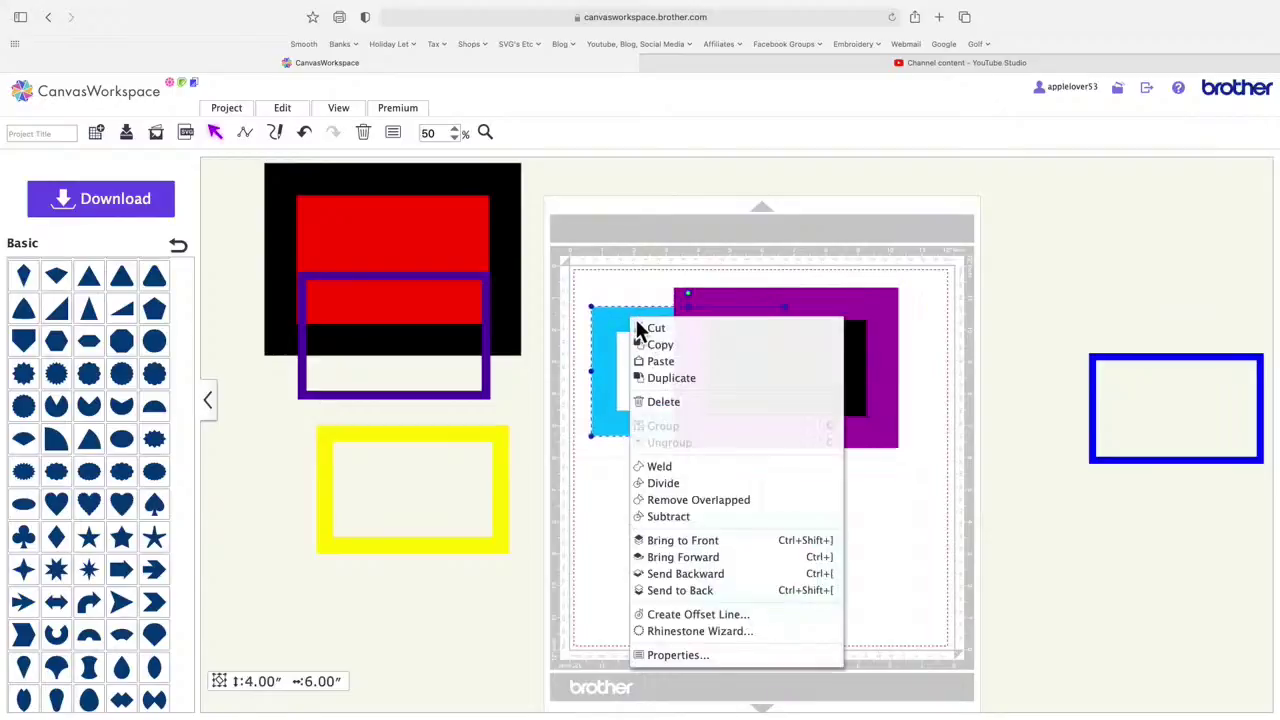
left_click(702, 542)
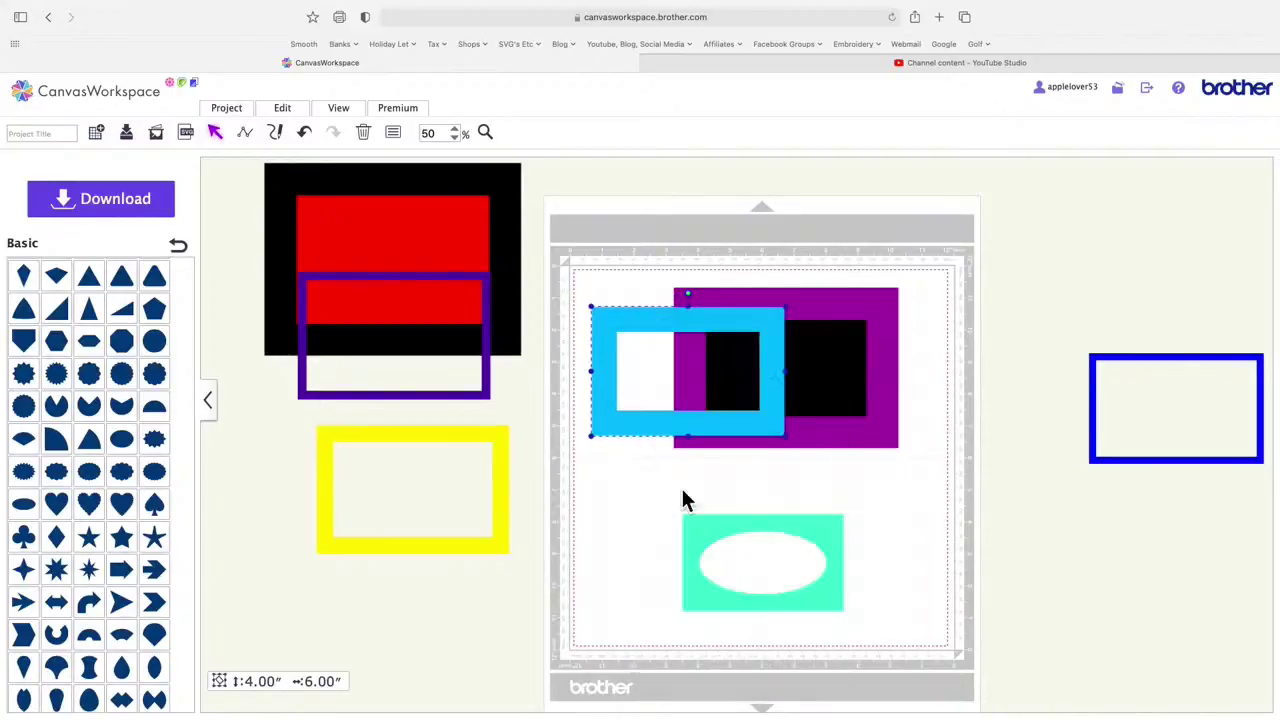
left_click_drag(757, 429, 859, 427)
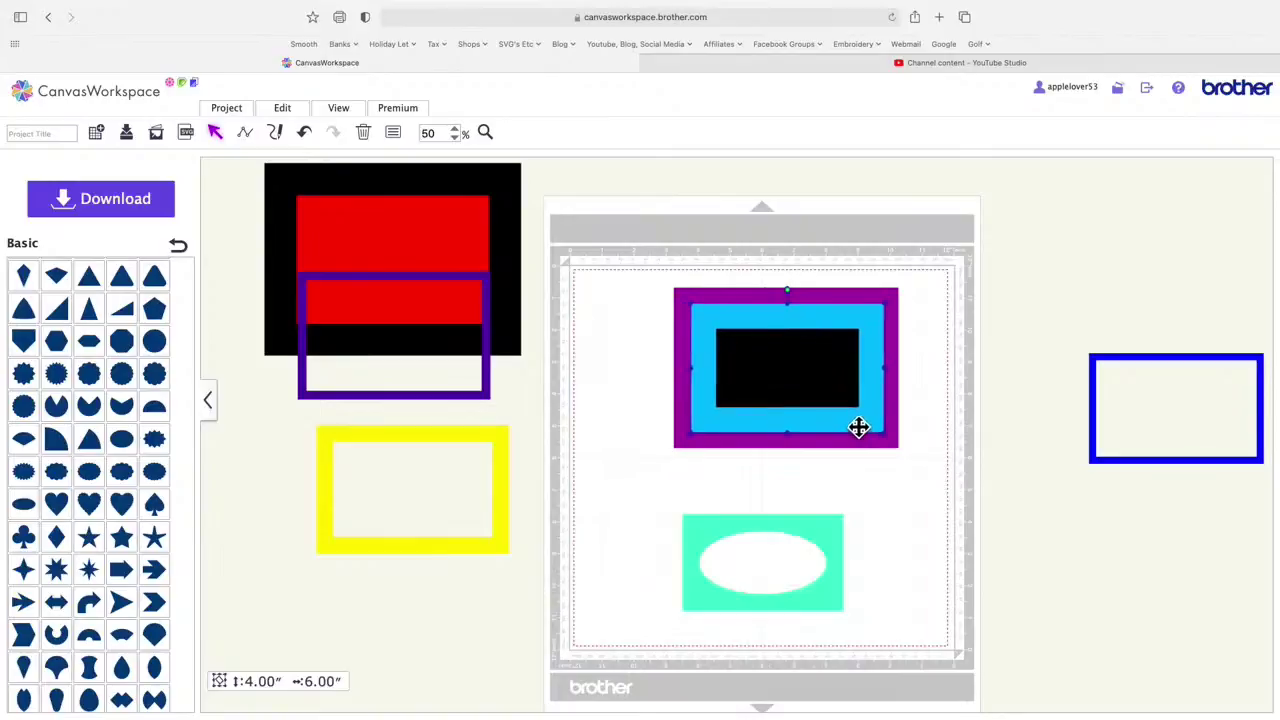
Step: Bring the thick yellow frame to the front and place it over the light blue frame on the purple group
left_click(930, 336)
left_click_drag(513, 514, 689, 380)
right_click(636, 332)
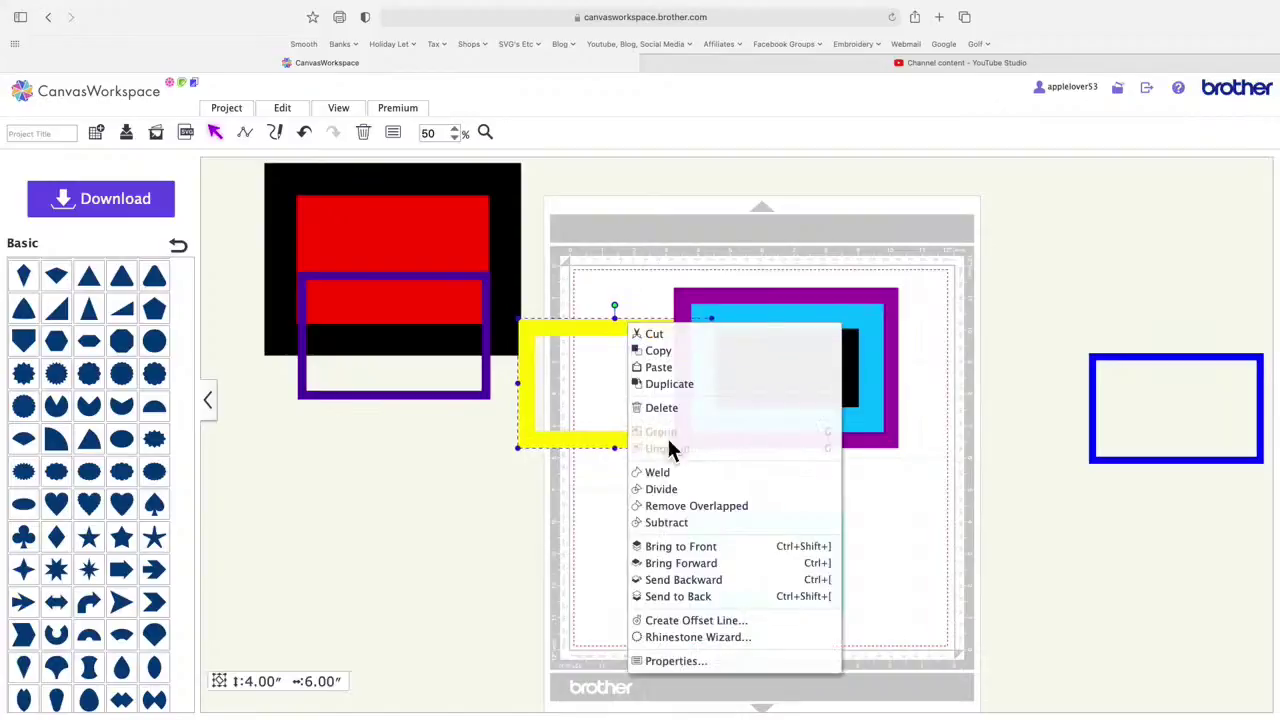
left_click(716, 547)
left_click_drag(656, 453, 830, 438)
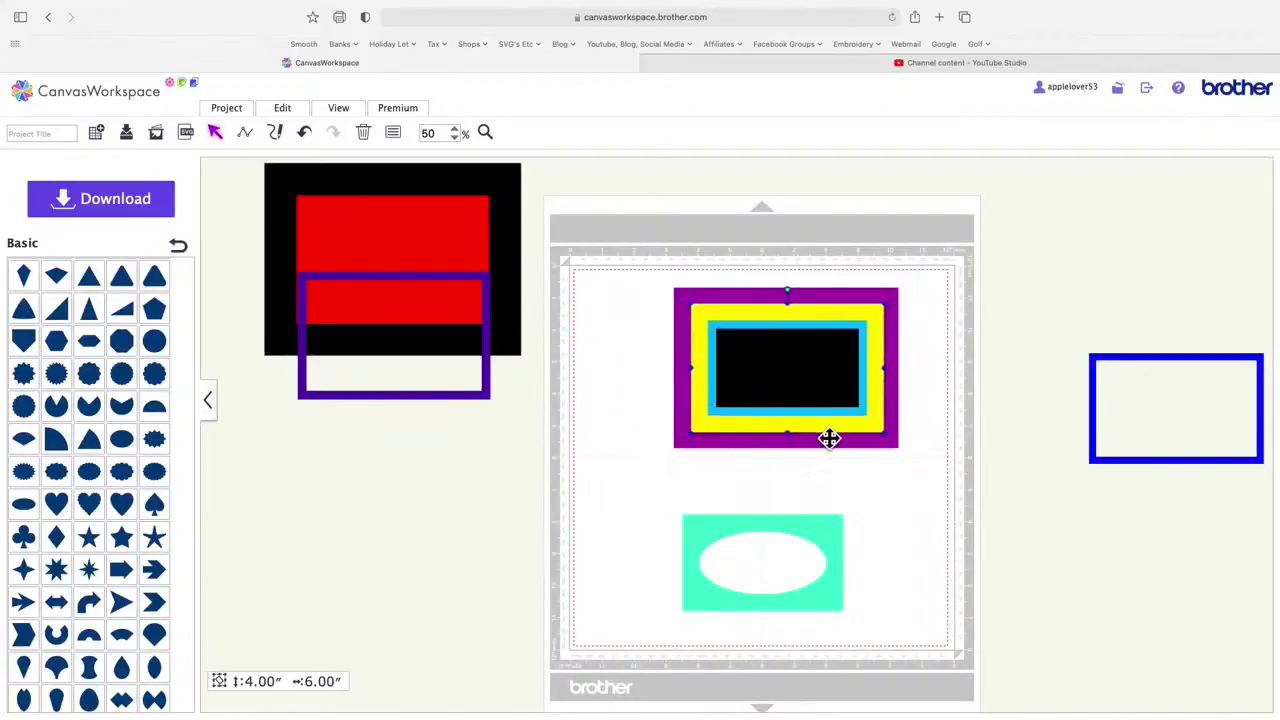
Step: Bring the thin dark purple frame to the front and place it over the yellow frame's outer edge
left_click_drag(480, 403, 651, 506)
right_click(651, 506)
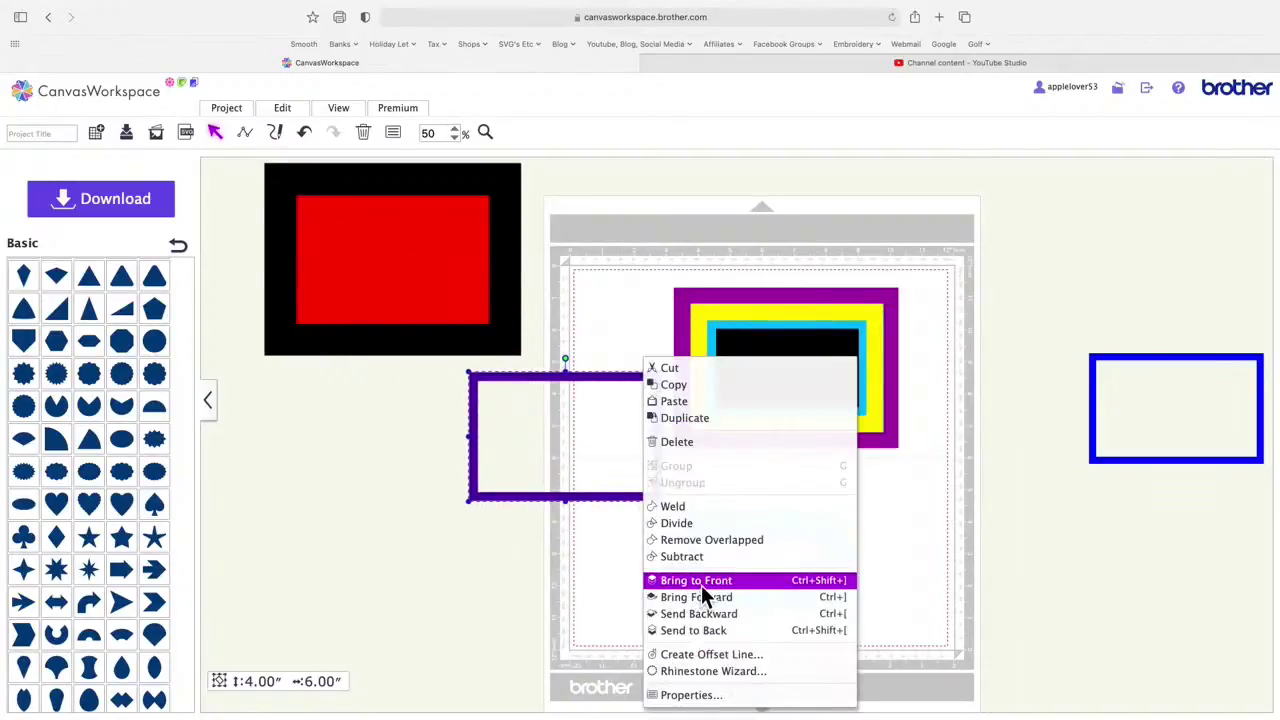
left_click(701, 579)
left_click_drag(626, 505, 851, 434)
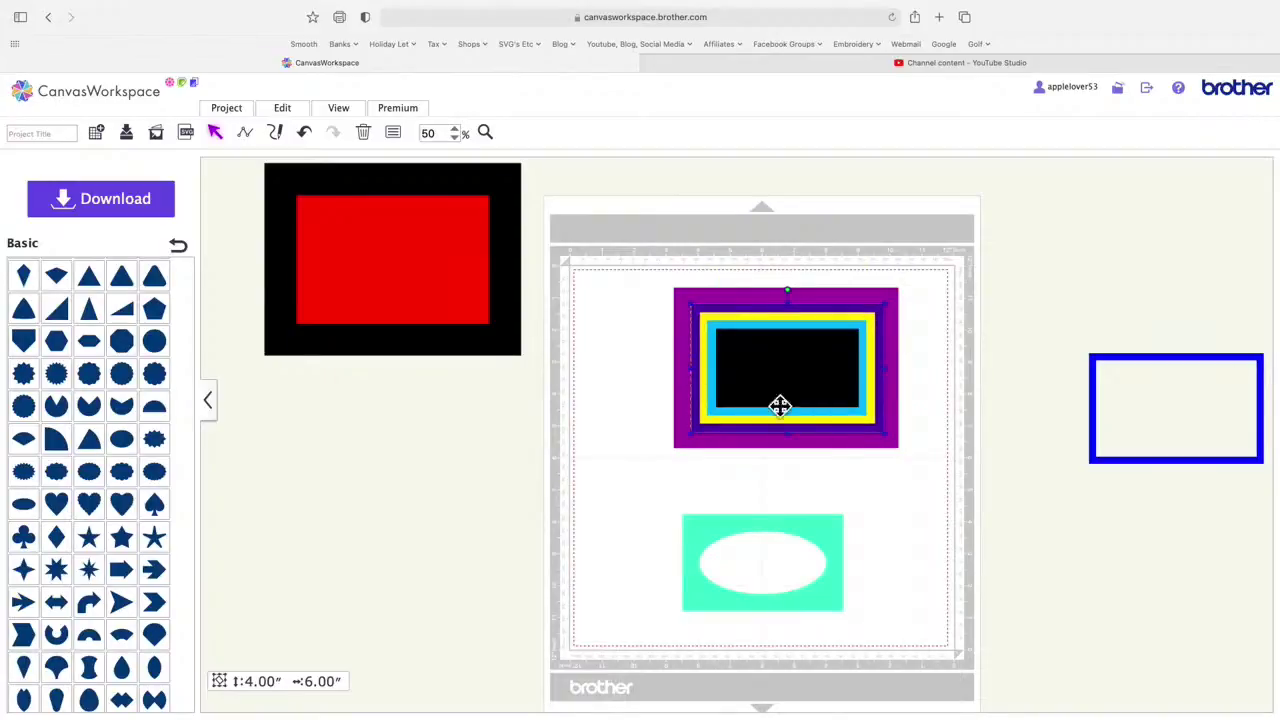
Step: Select the whole stack of frames with the purple and black group and center-align it horizontally and vertically
left_click_drag(632, 260, 940, 484)
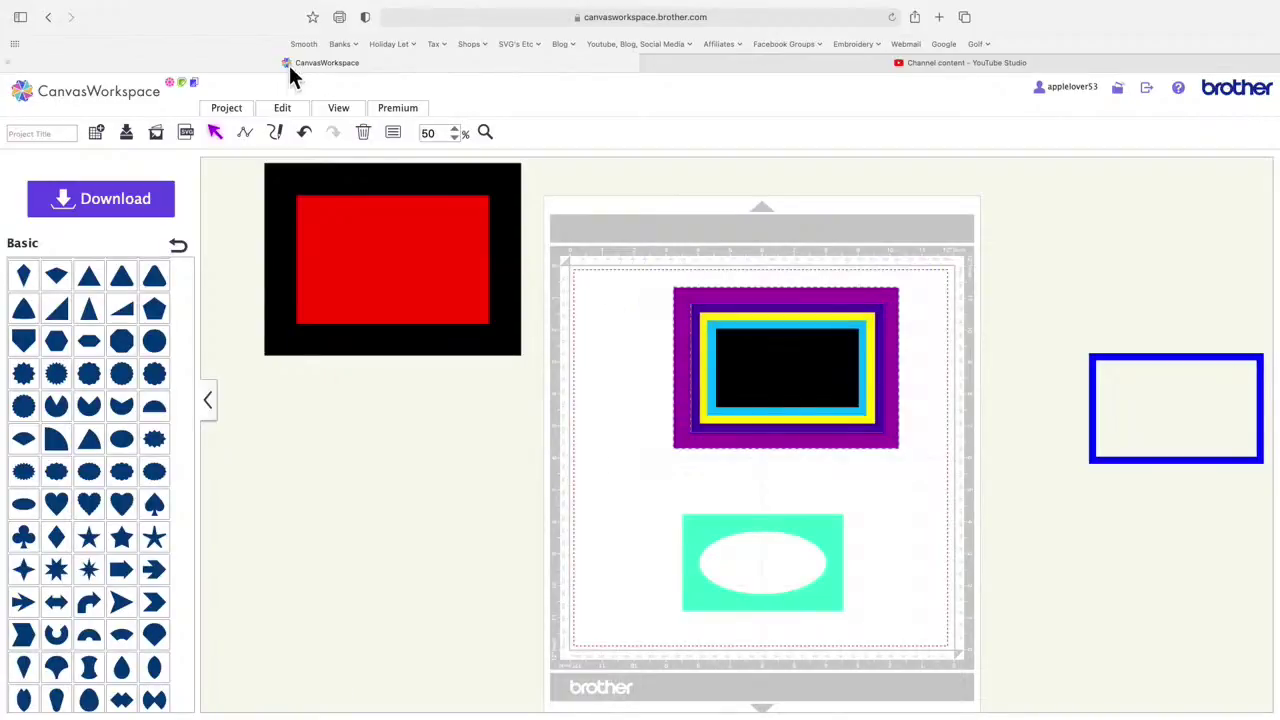
left_click(308, 117)
left_click(336, 258)
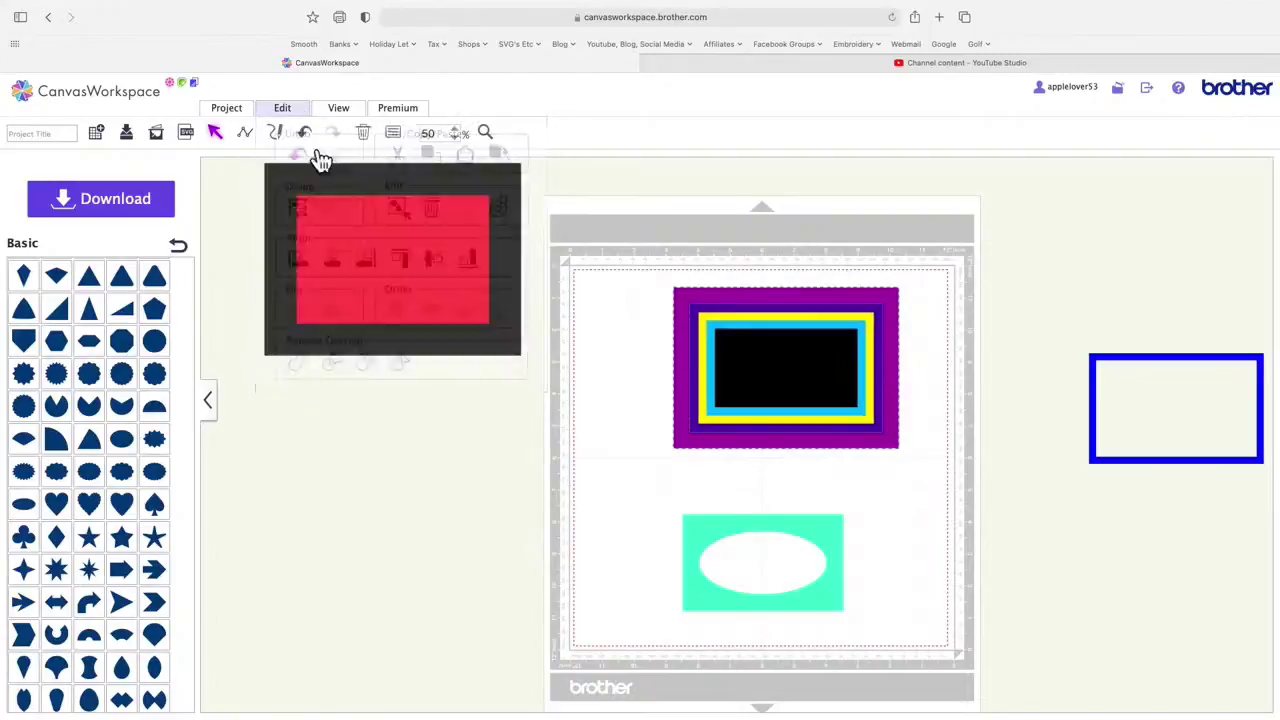
left_click(300, 114)
left_click(448, 266)
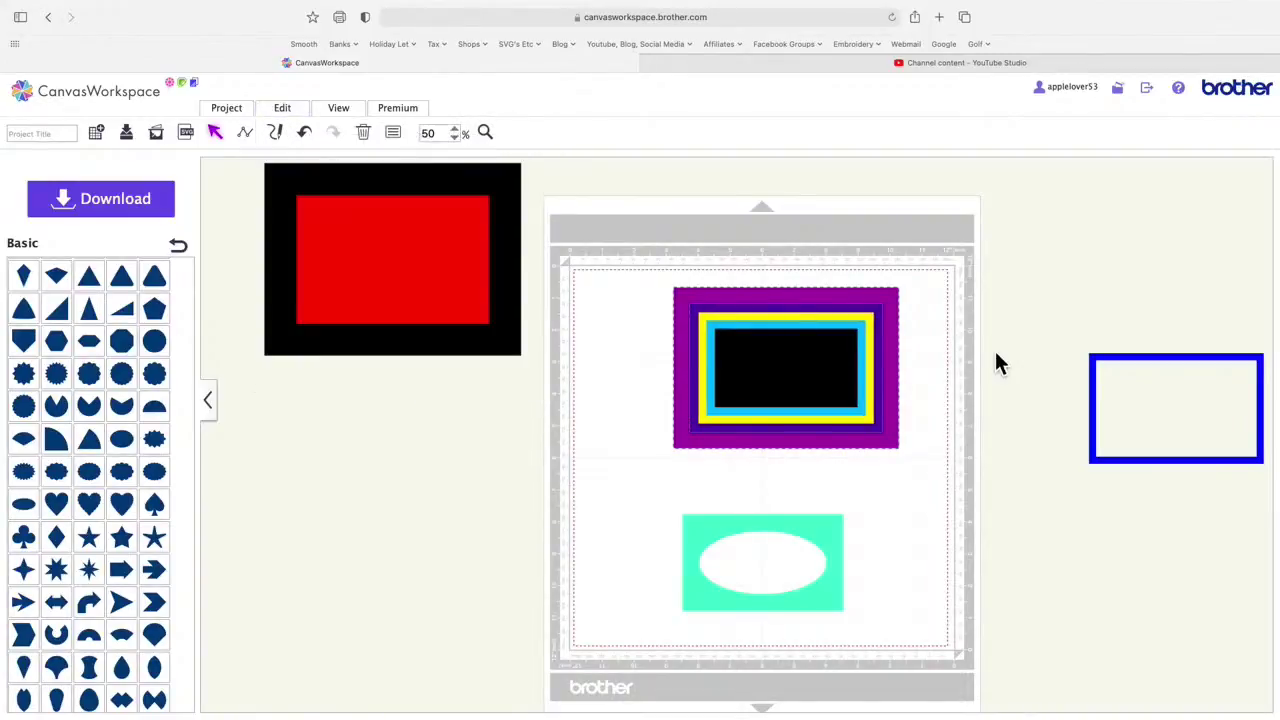
left_click(906, 315)
mouse_move(911, 315)
left_mouse_down()
mouse_move(1206, 274)
mouse_move(1108, 266)
mouse_move(903, 314)
left_mouse_up()
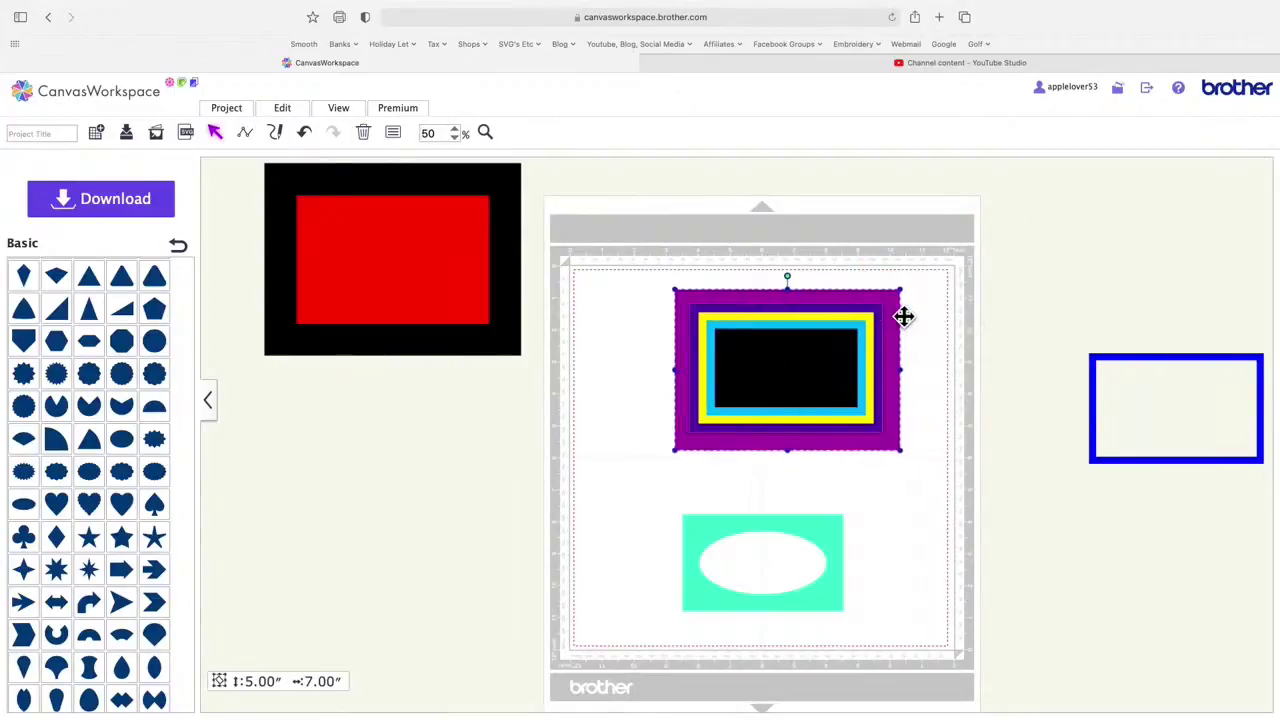
left_click(306, 134)
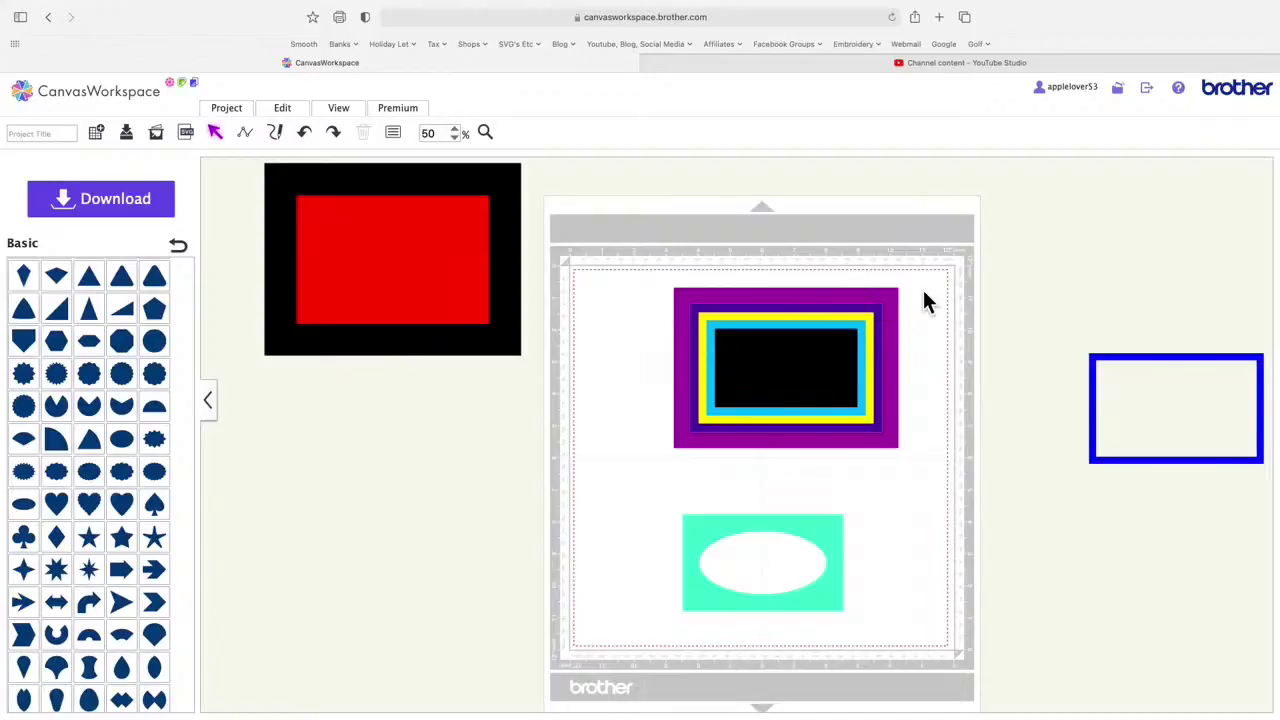
Step: Separate the purple and black group from the three stacked frames, parking the frames together off the mat beside the thin blue frame
left_click_drag(899, 302, 771, 251)
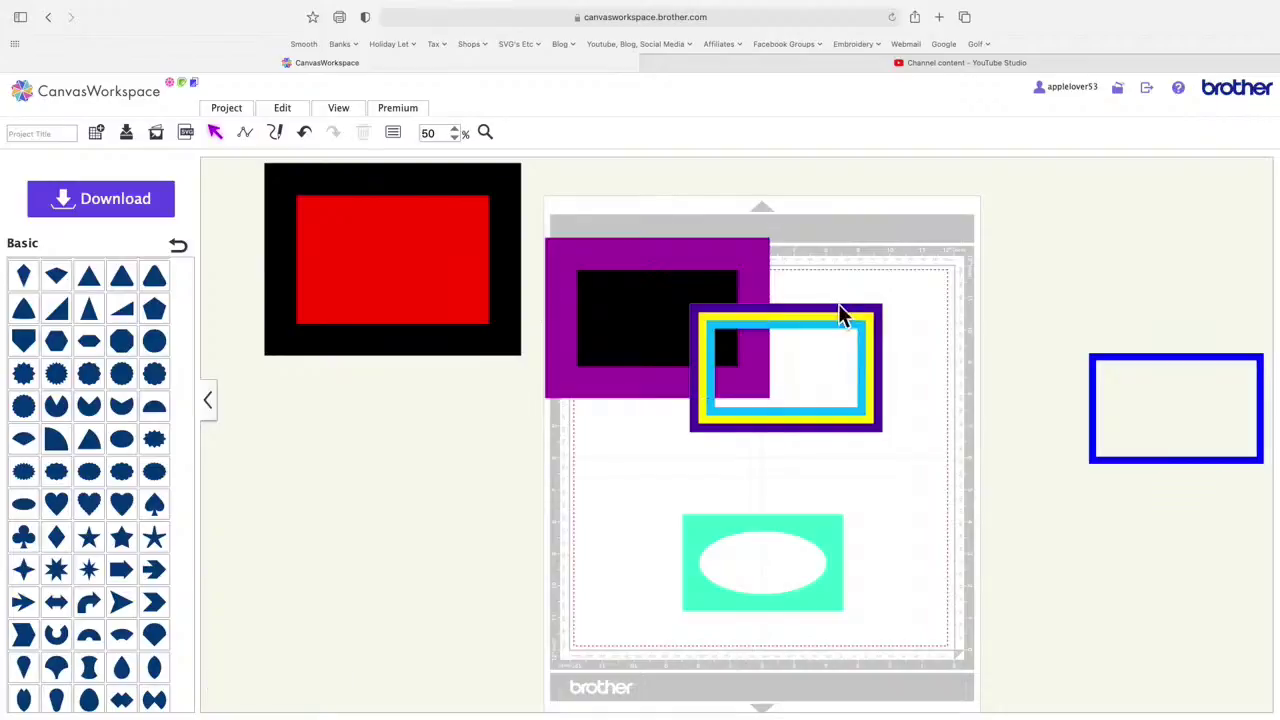
left_click_drag(842, 330, 1109, 291)
left_click_drag(760, 271, 822, 330)
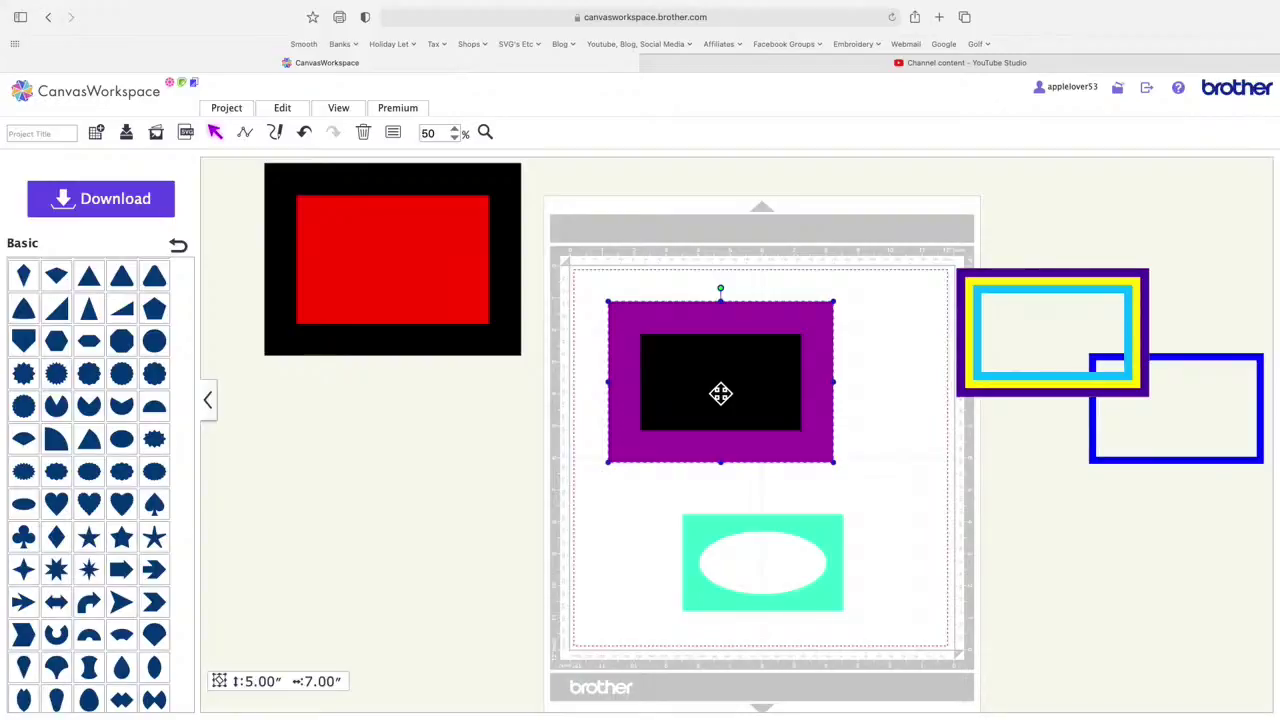
Step: Bring the turquoise oval frame to the front, try it over the black rectangle and move it back below the group
left_click_drag(838, 547, 809, 498)
right_click(809, 498)
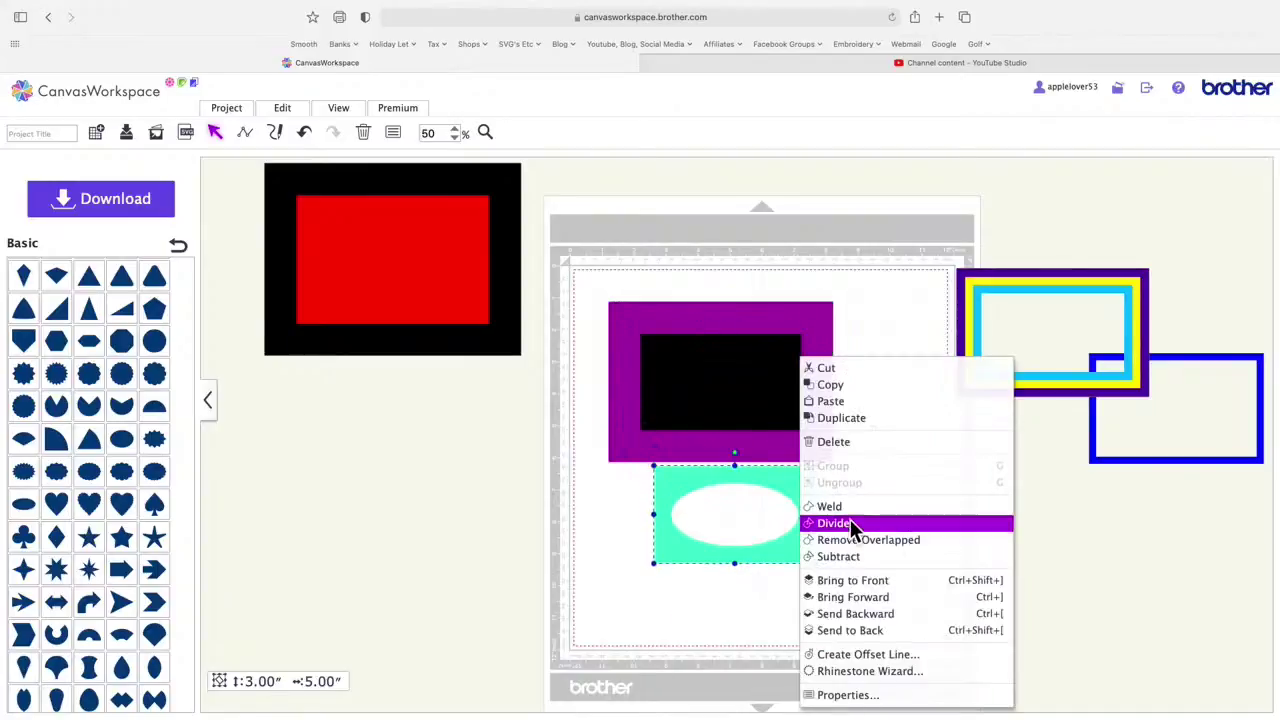
left_click(855, 581)
left_click_drag(814, 563, 799, 430)
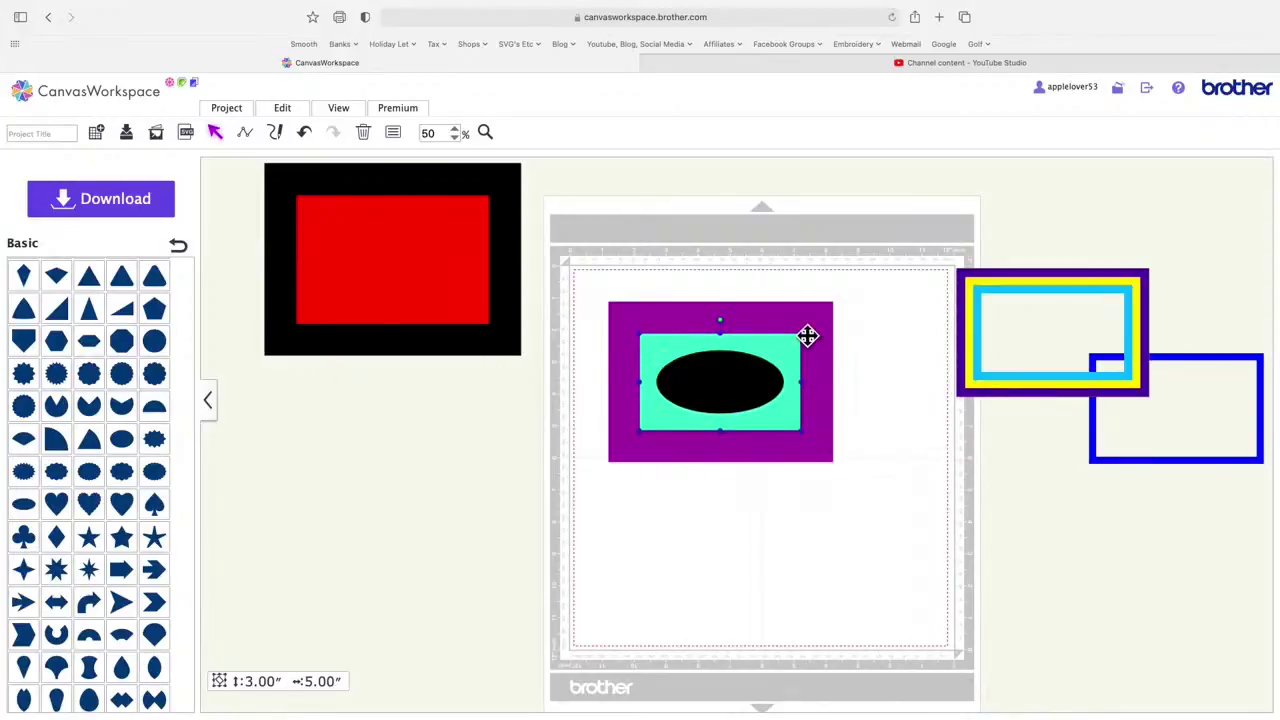
left_click_drag(794, 372, 789, 537)
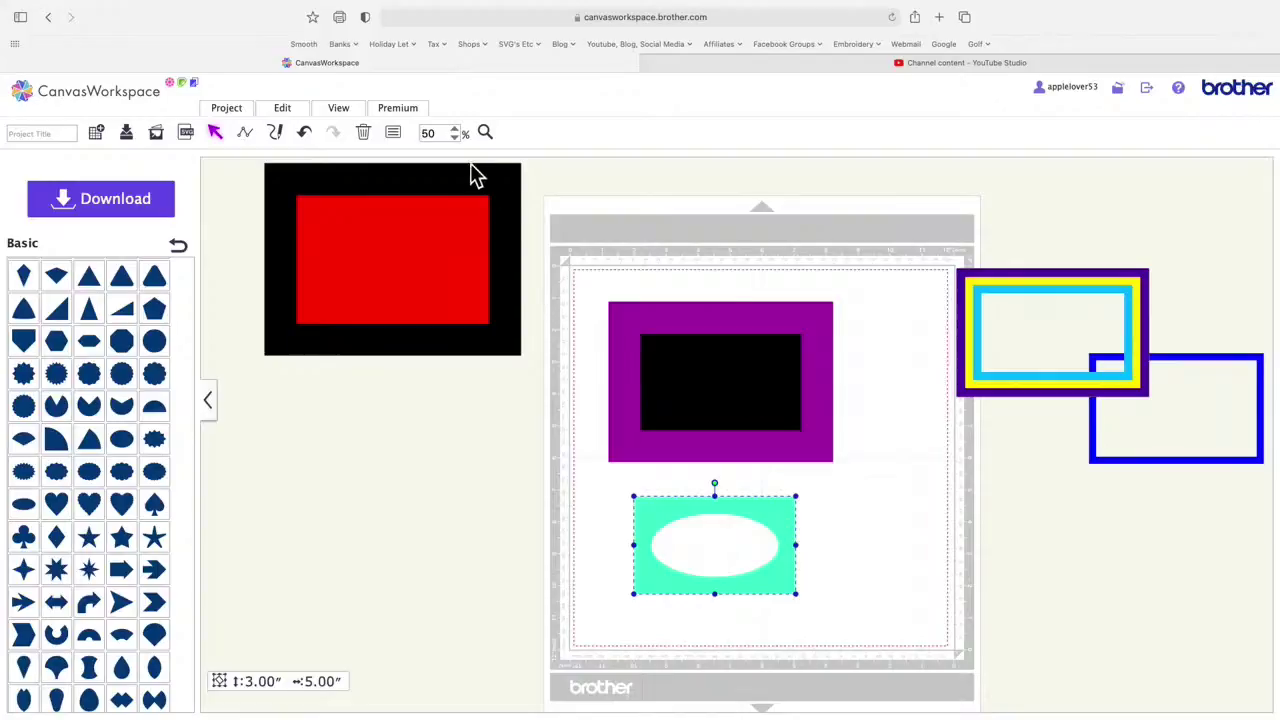
left_click(486, 189)
left_click_drag(486, 189, 498, 320)
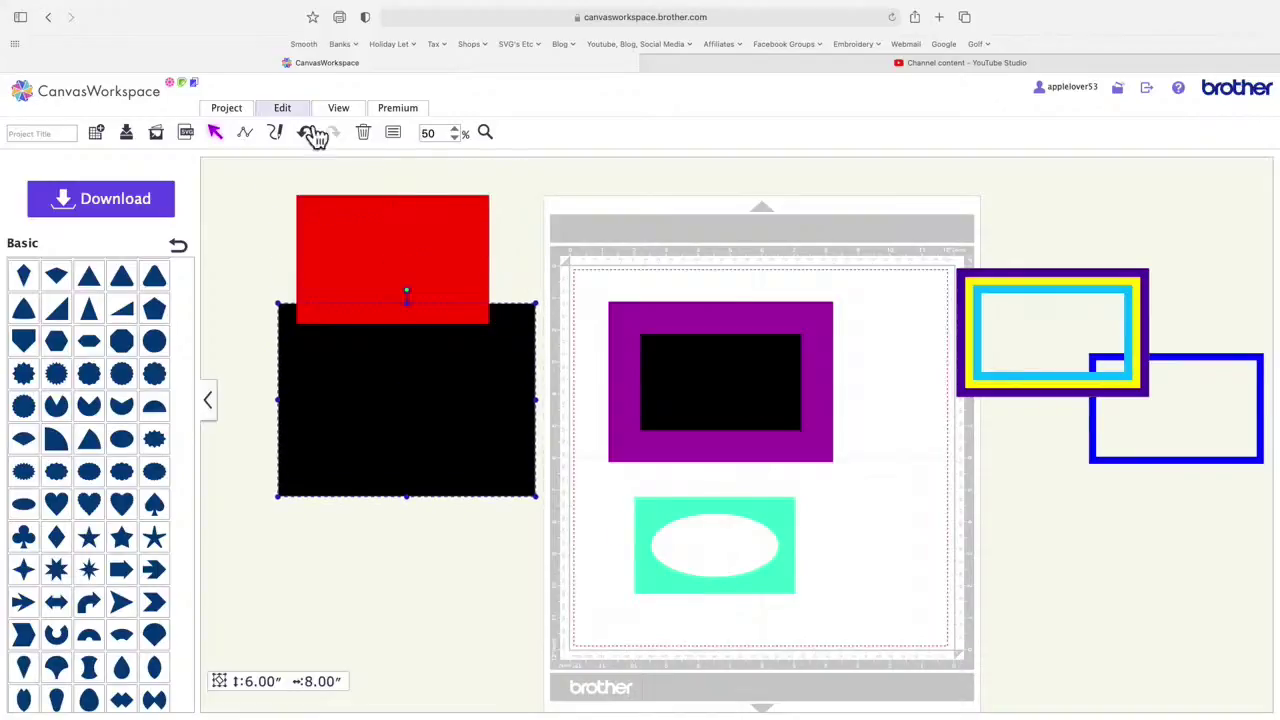
left_click(304, 132)
Step: Group the red rectangle with the large black rectangle behind it
left_click(403, 258)
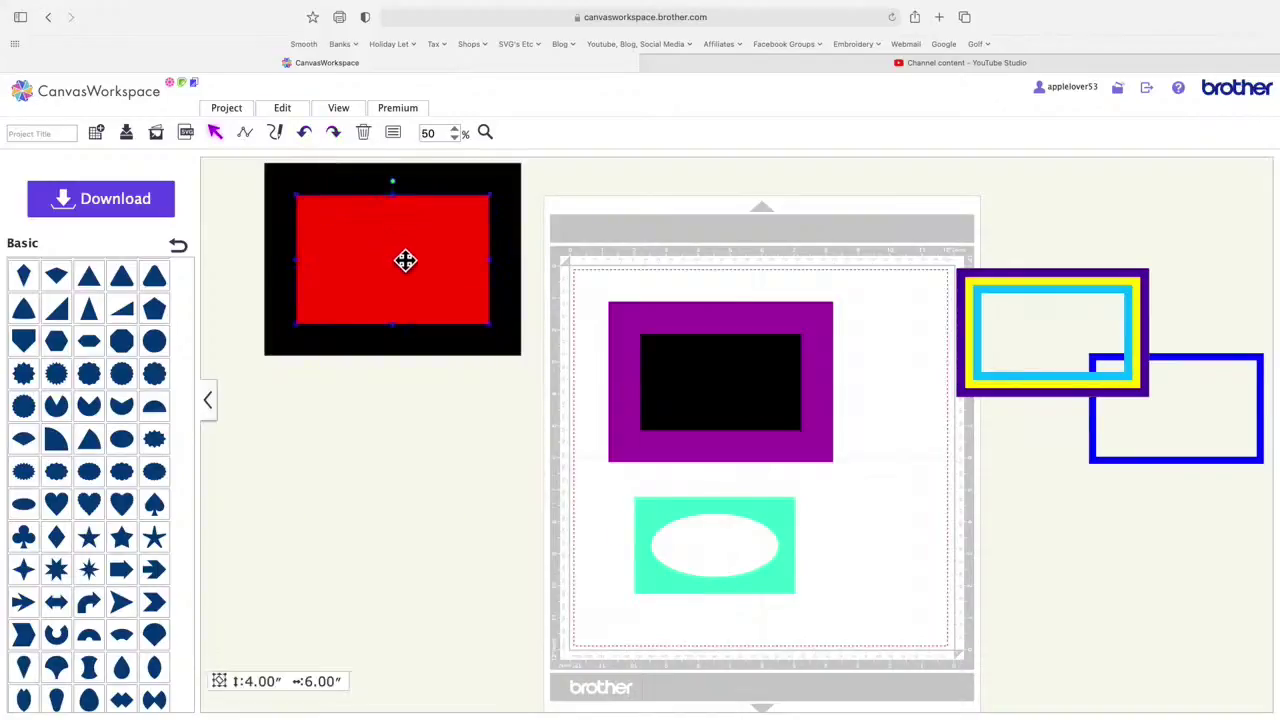
left_click(510, 208)
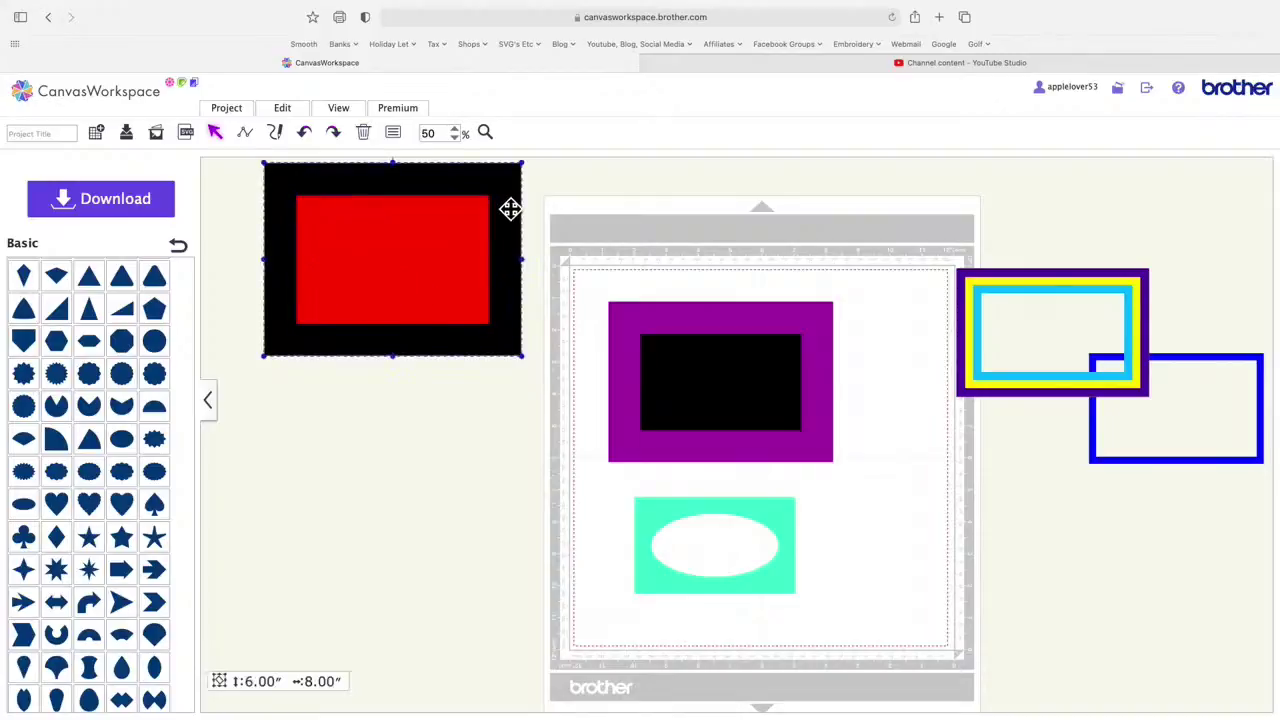
left_click(245, 206)
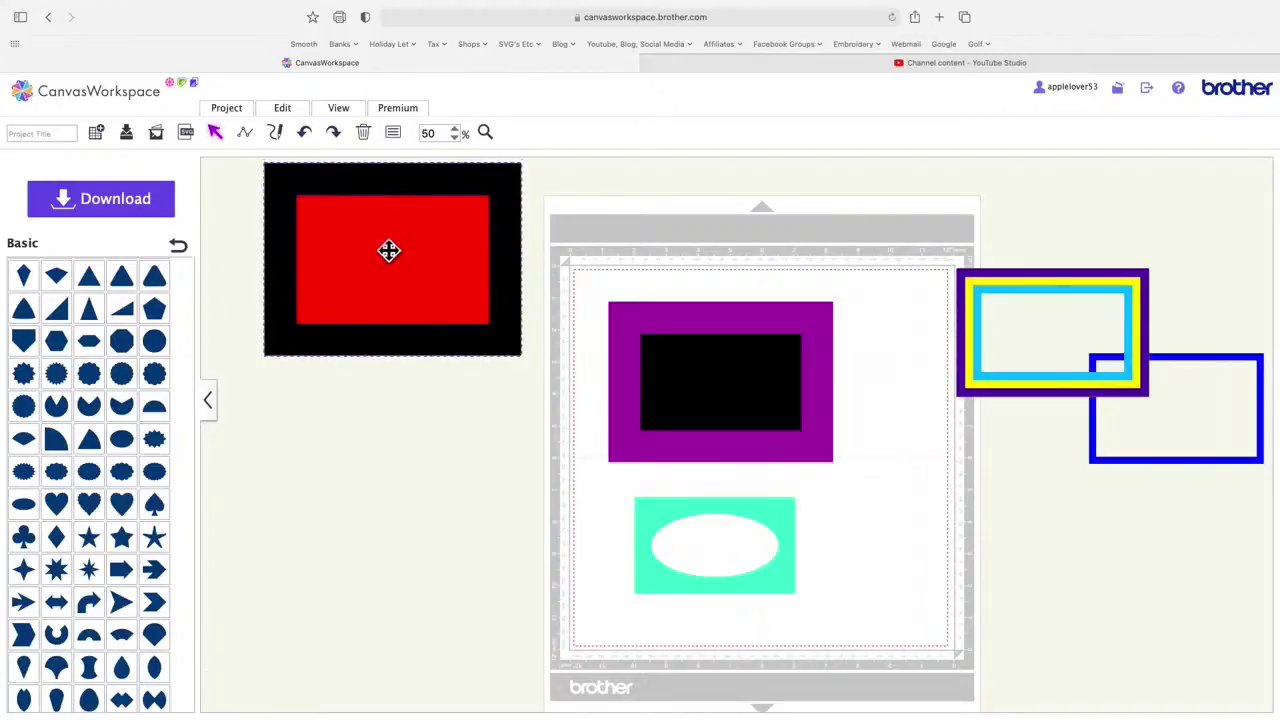
right_click(367, 238)
left_click(433, 344)
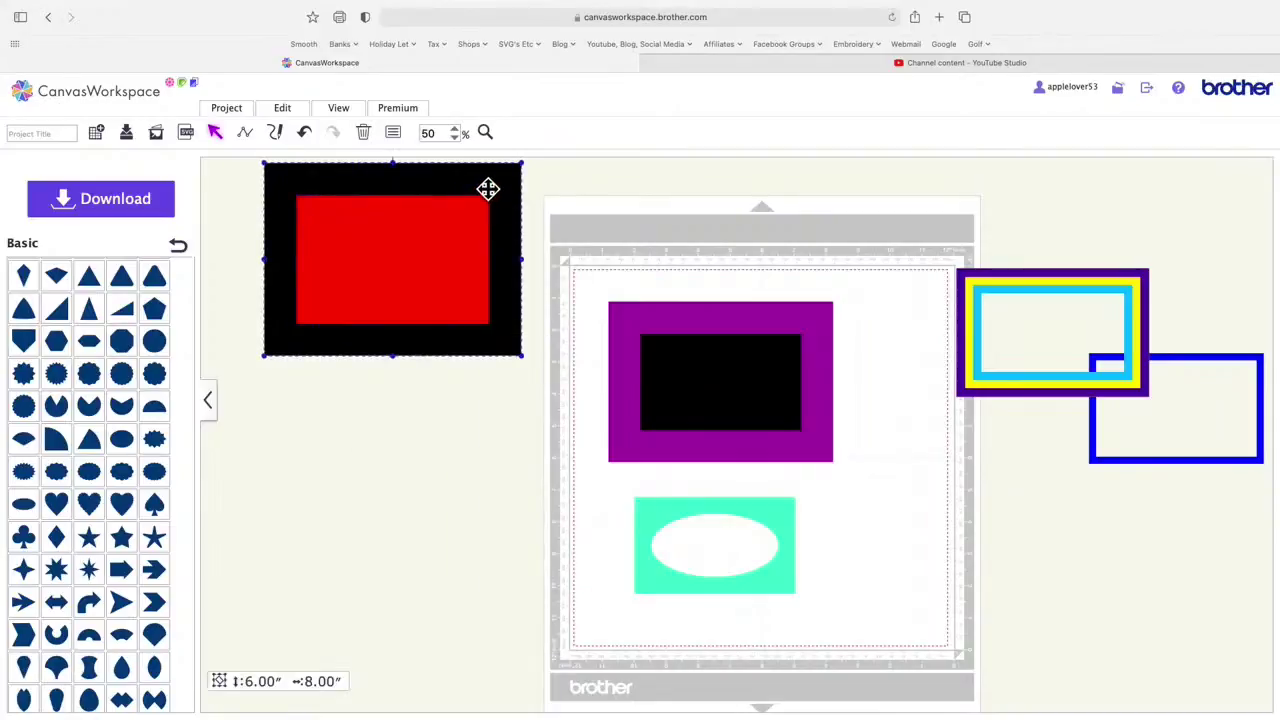
Step: Position the black and red group level with the purple and black group, and shift the purple group higher on the mat
left_click_drag(487, 188, 487, 357)
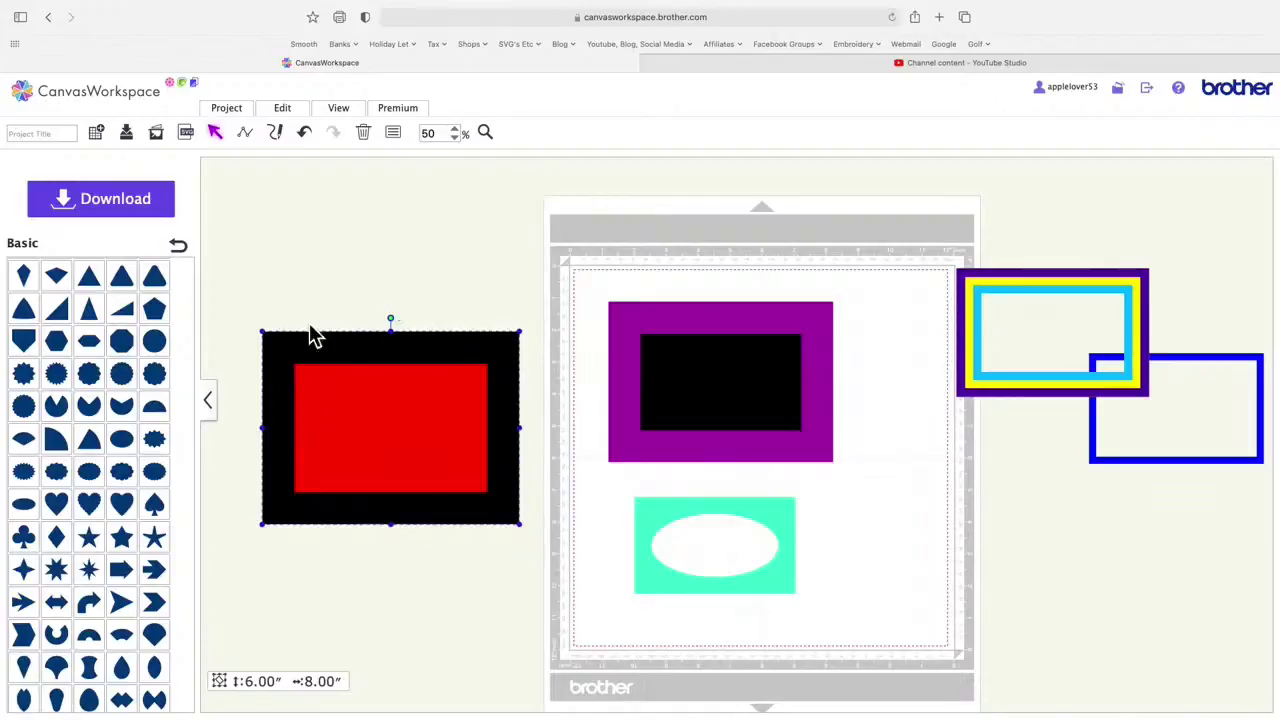
mouse_move(705, 323)
left_mouse_down()
mouse_move(349, 356)
mouse_move(386, 240)
mouse_move(386, 174)
mouse_move(697, 304)
left_mouse_up()
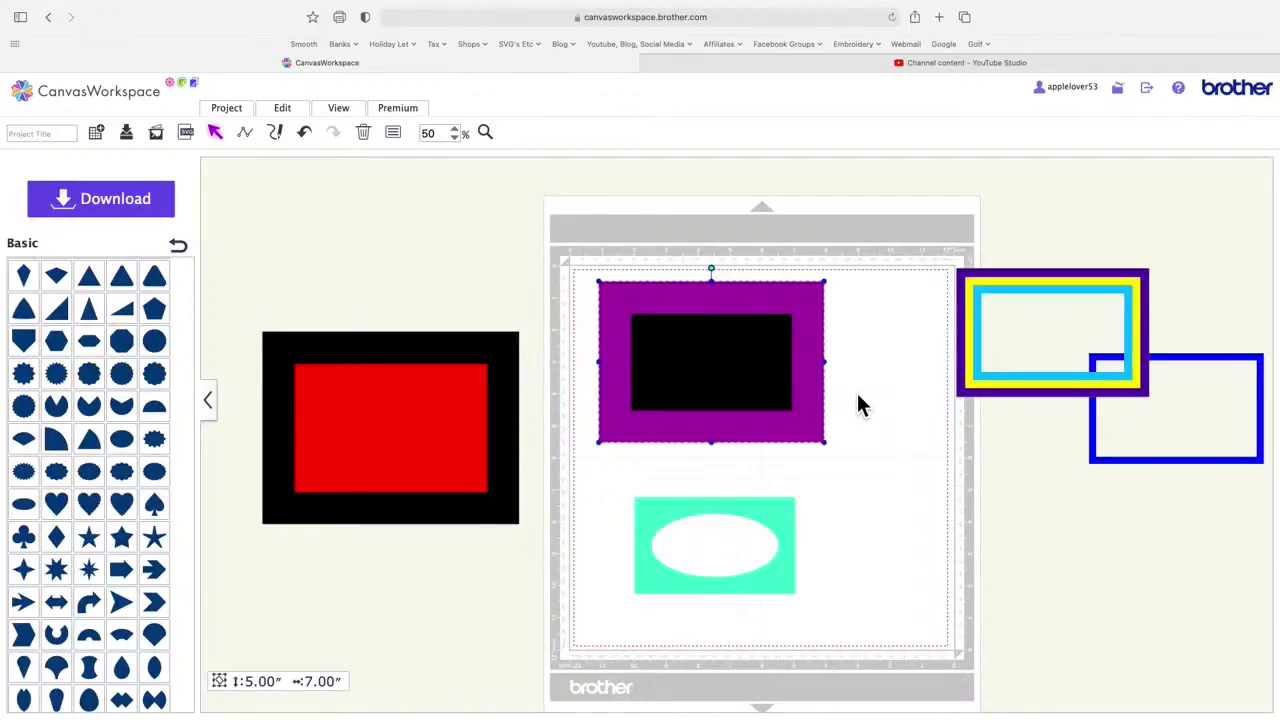
left_click_drag(511, 366, 518, 285)
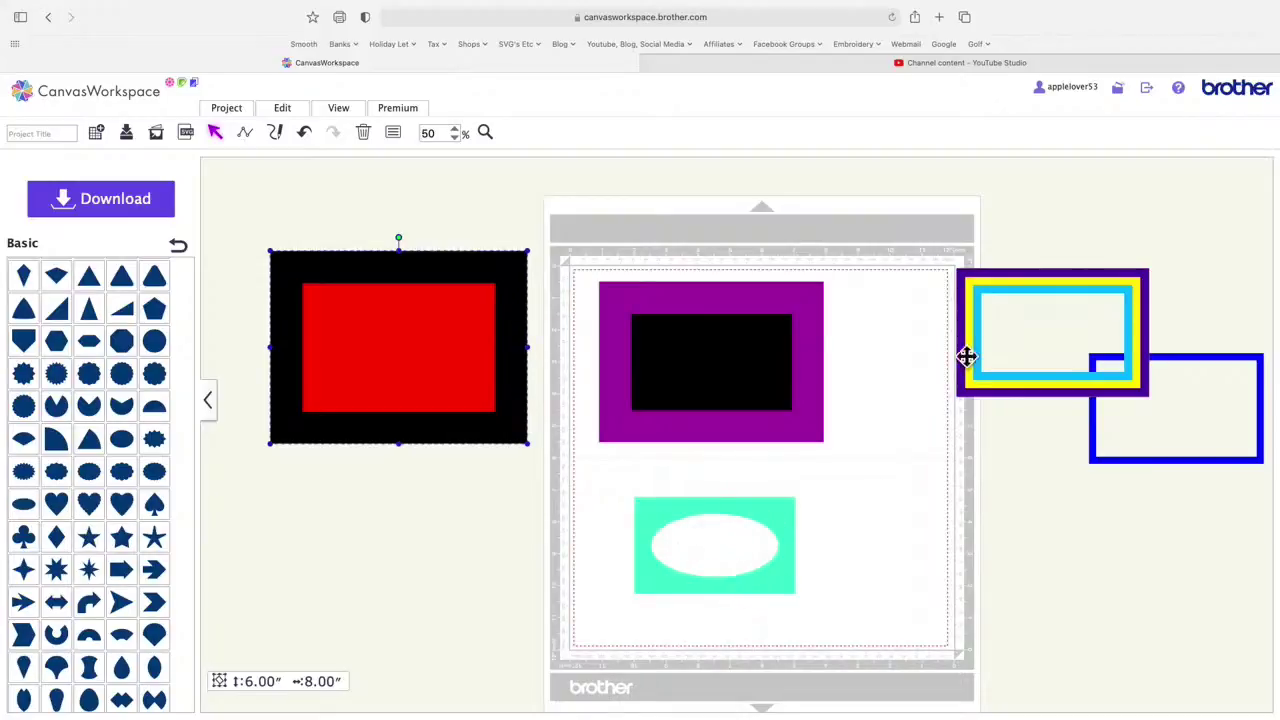
Step: Pull the dark purple frame off the frame stack and move the turquoise oval frame to the purple group's upper edge
left_click_drag(1151, 289, 1002, 457)
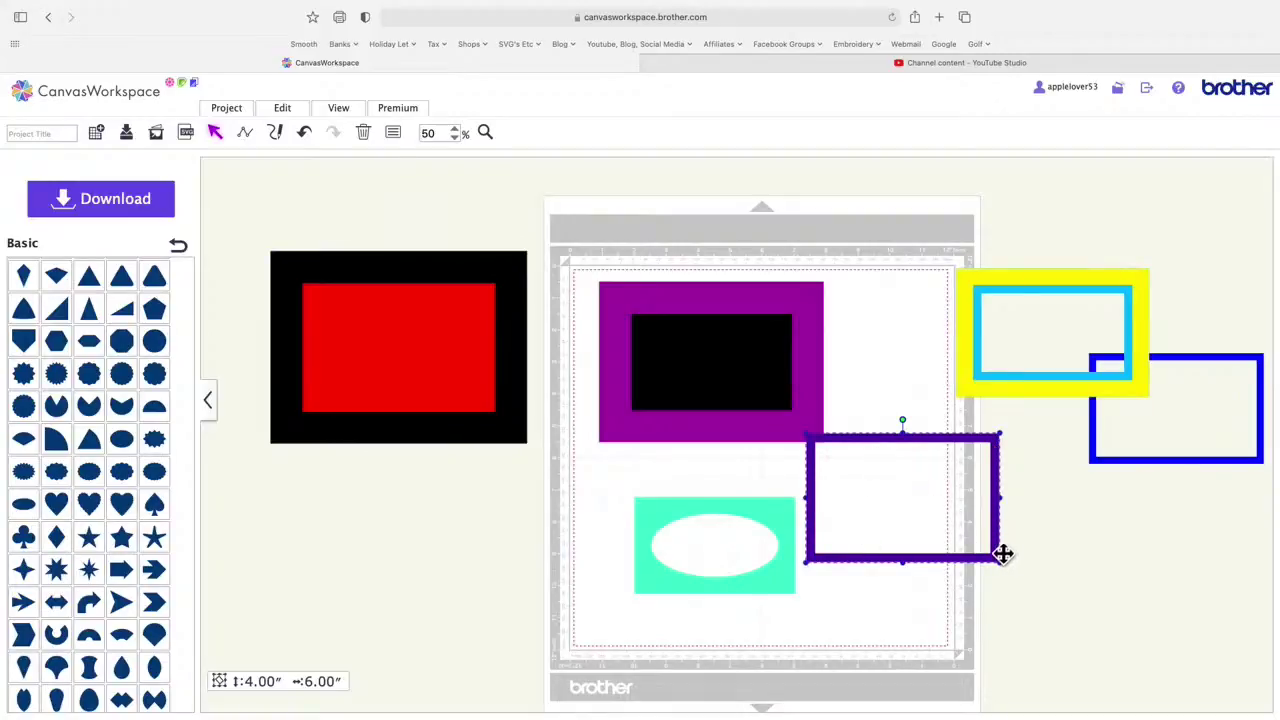
left_click_drag(1002, 554, 1114, 448)
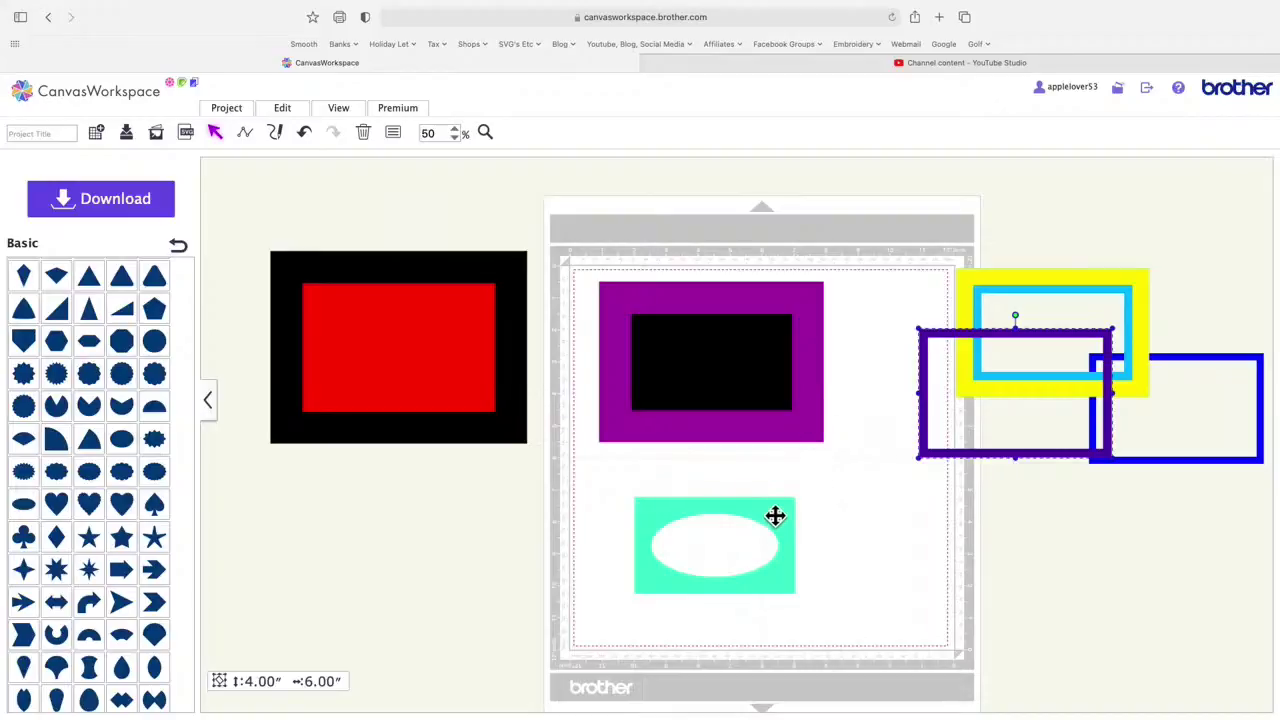
left_click_drag(775, 514, 737, 514)
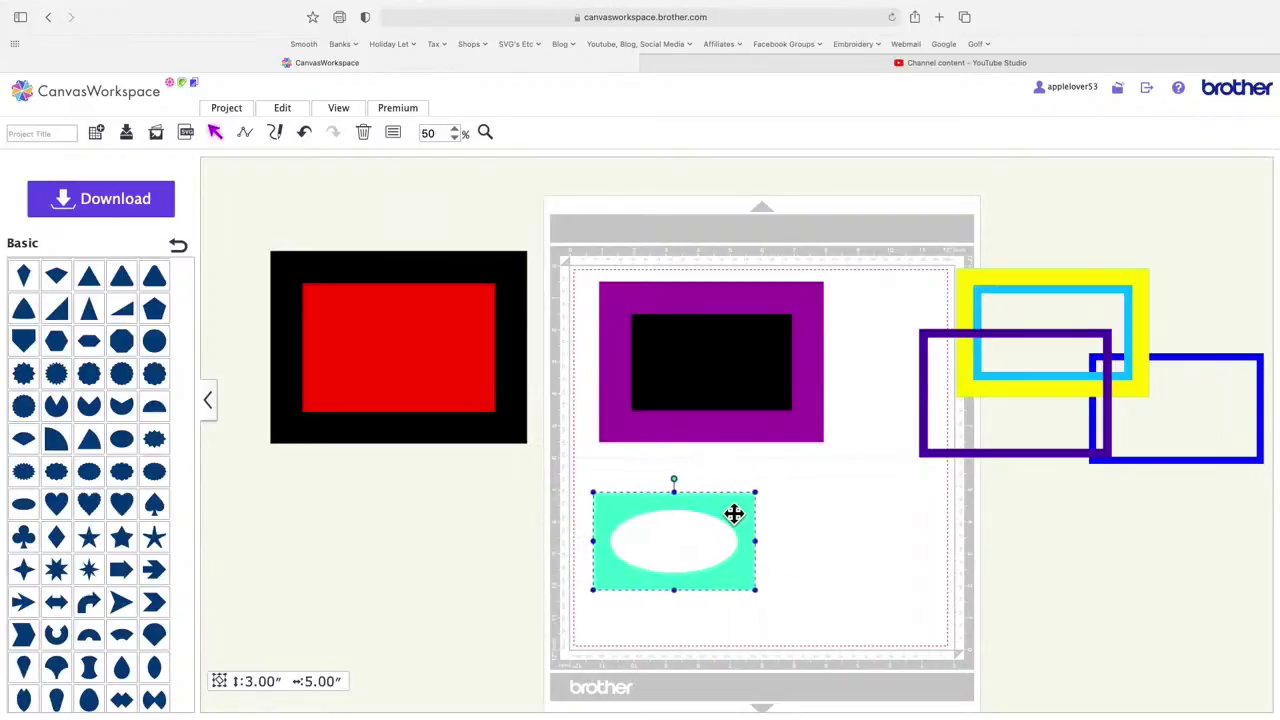
left_click_drag(749, 583, 811, 301)
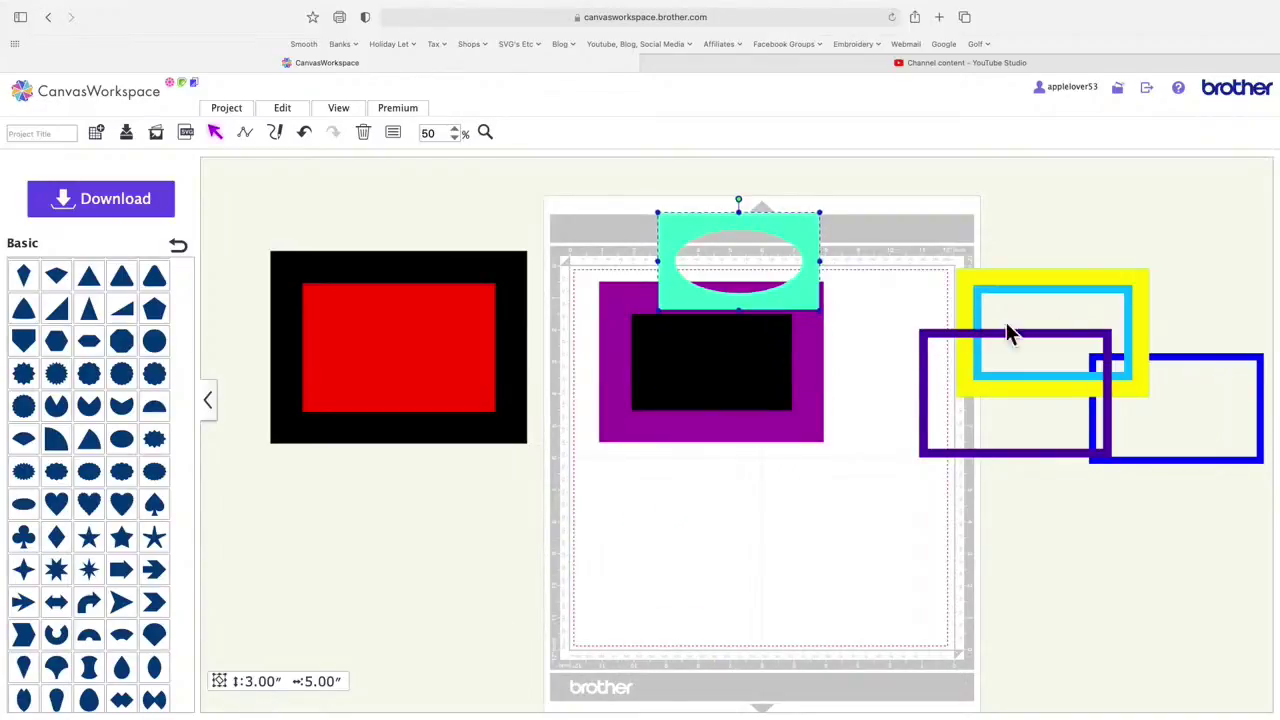
Step: Separate the yellow and light blue frames and lay them side by side below the purple and black group
left_click_drag(1085, 283, 737, 496)
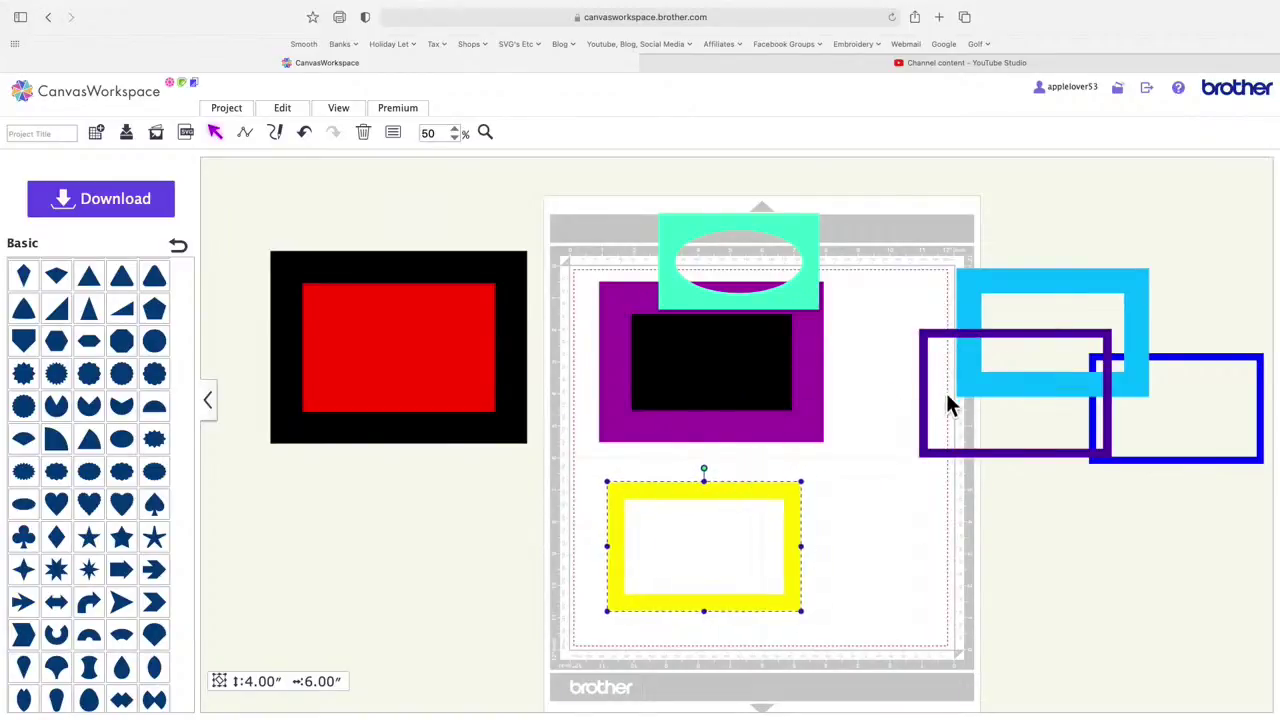
left_click_drag(1028, 293, 877, 512)
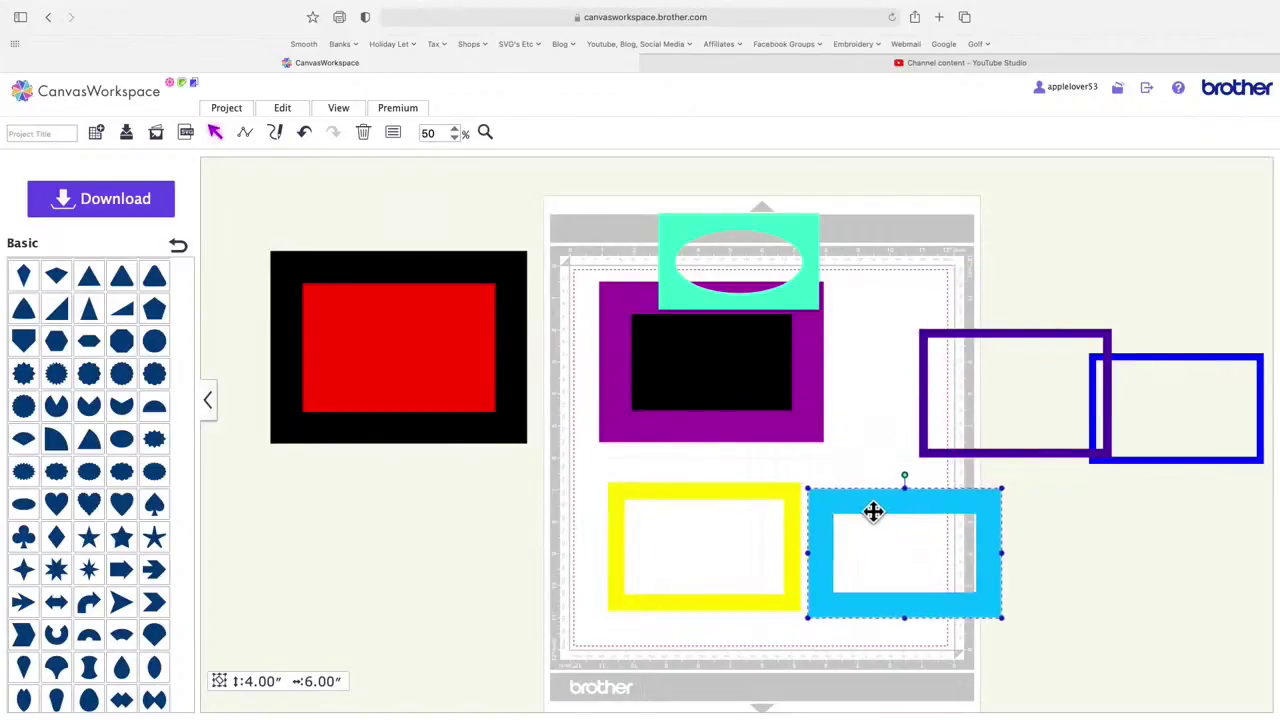
left_click_drag(786, 500, 598, 506)
left_click_drag(997, 503, 820, 509)
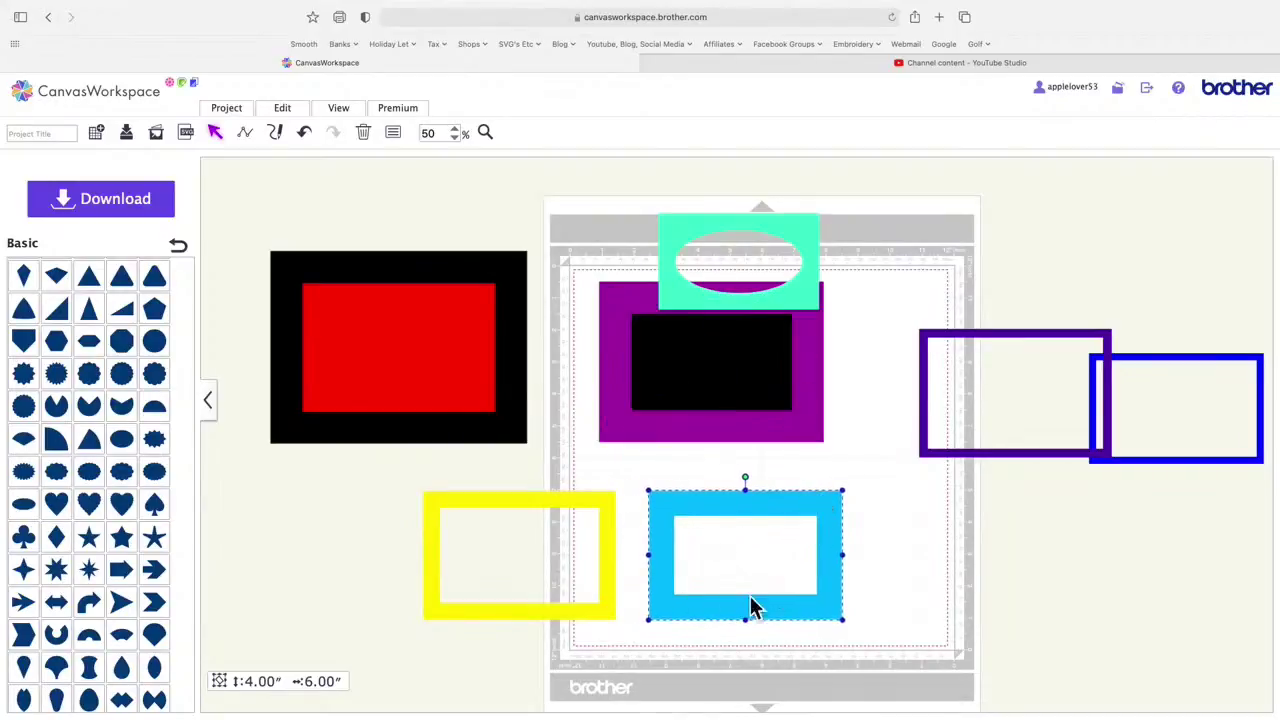
Step: Shift the light blue frame and add a heart about 1.21 inches in size, rotated 39.9 degrees, at its lower-left inner corner
left_click_drag(812, 517, 846, 506)
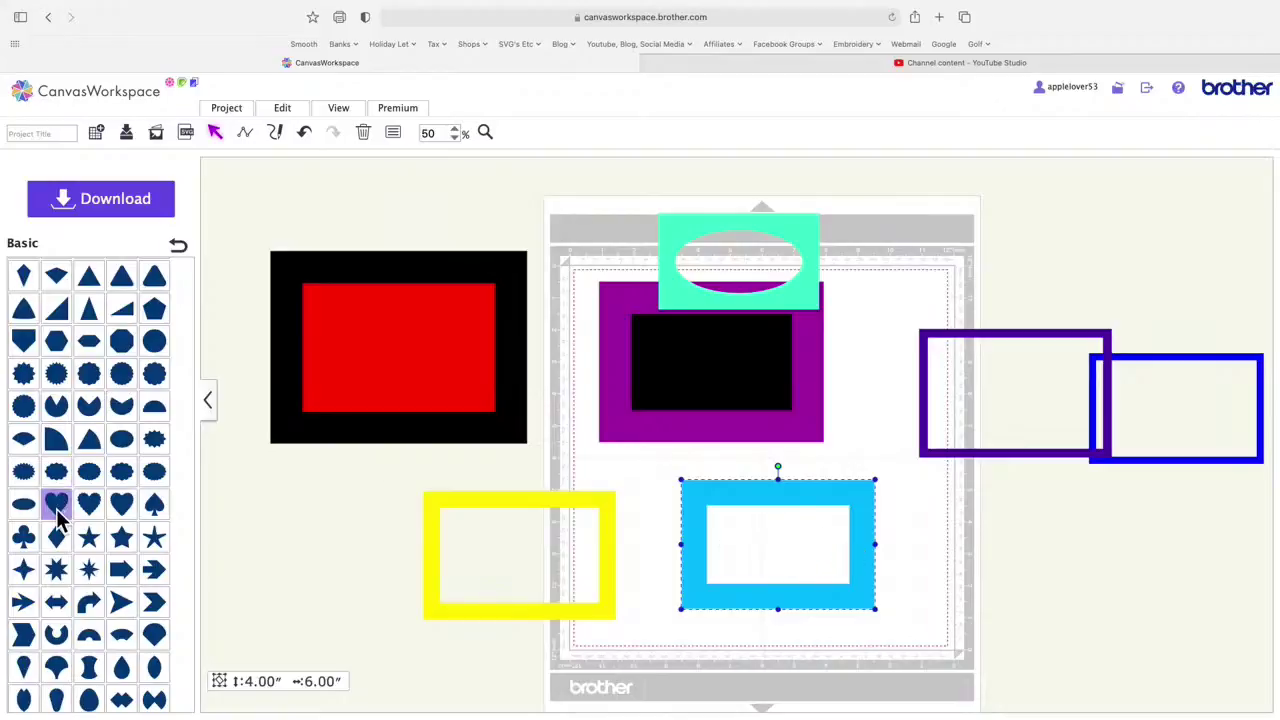
left_click_drag(57, 515, 806, 503)
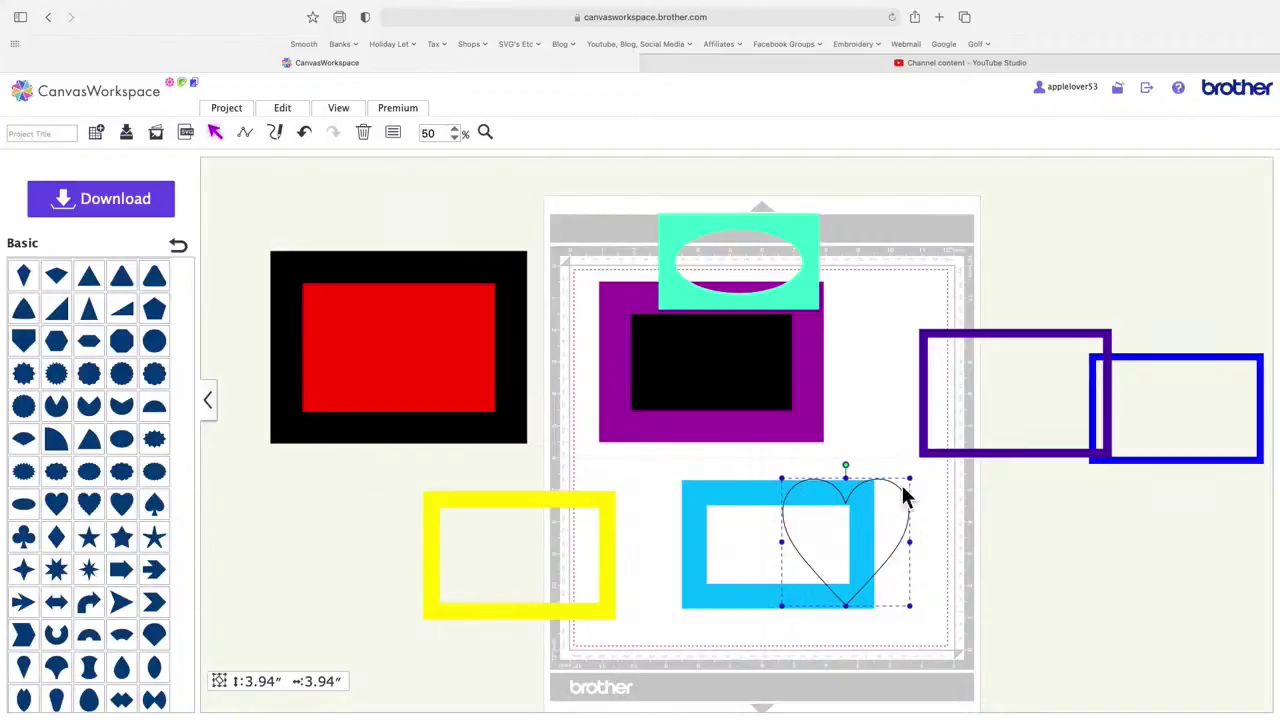
left_click_drag(925, 485, 733, 578)
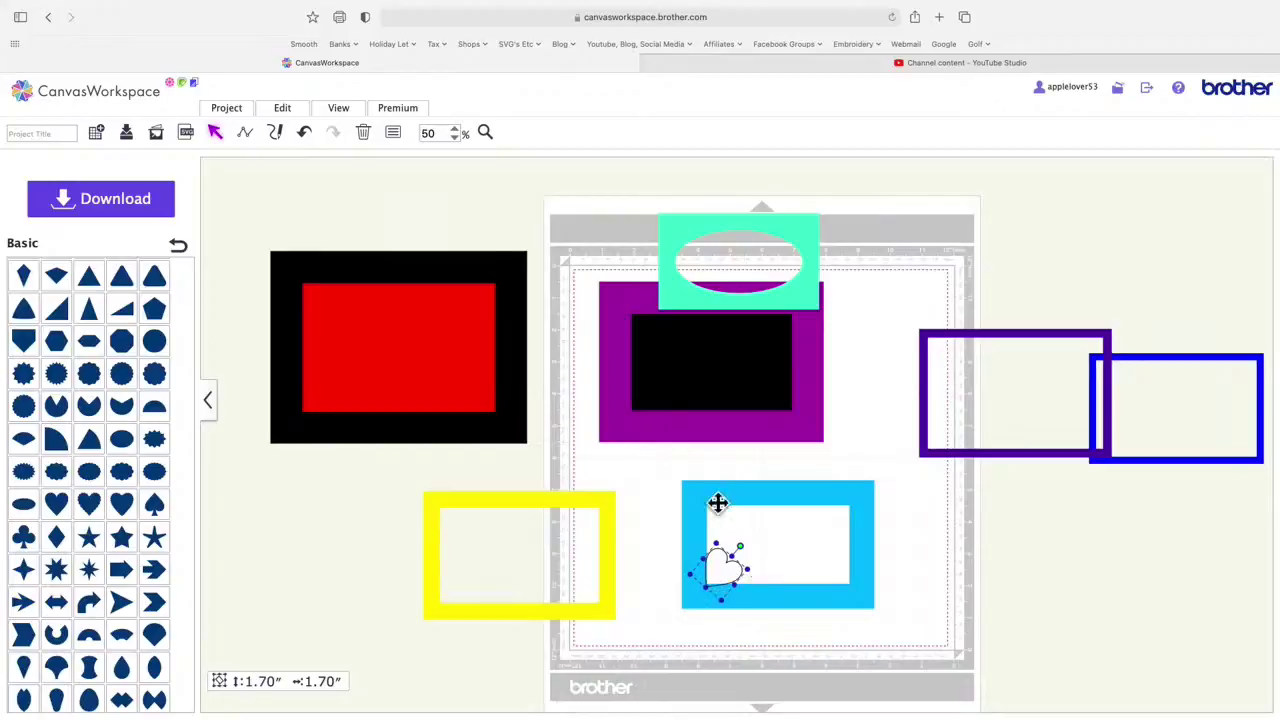
Step: Fill the heart with dark gray and nudge it so it overlaps the light blue frame's inner corner
left_click(393, 133)
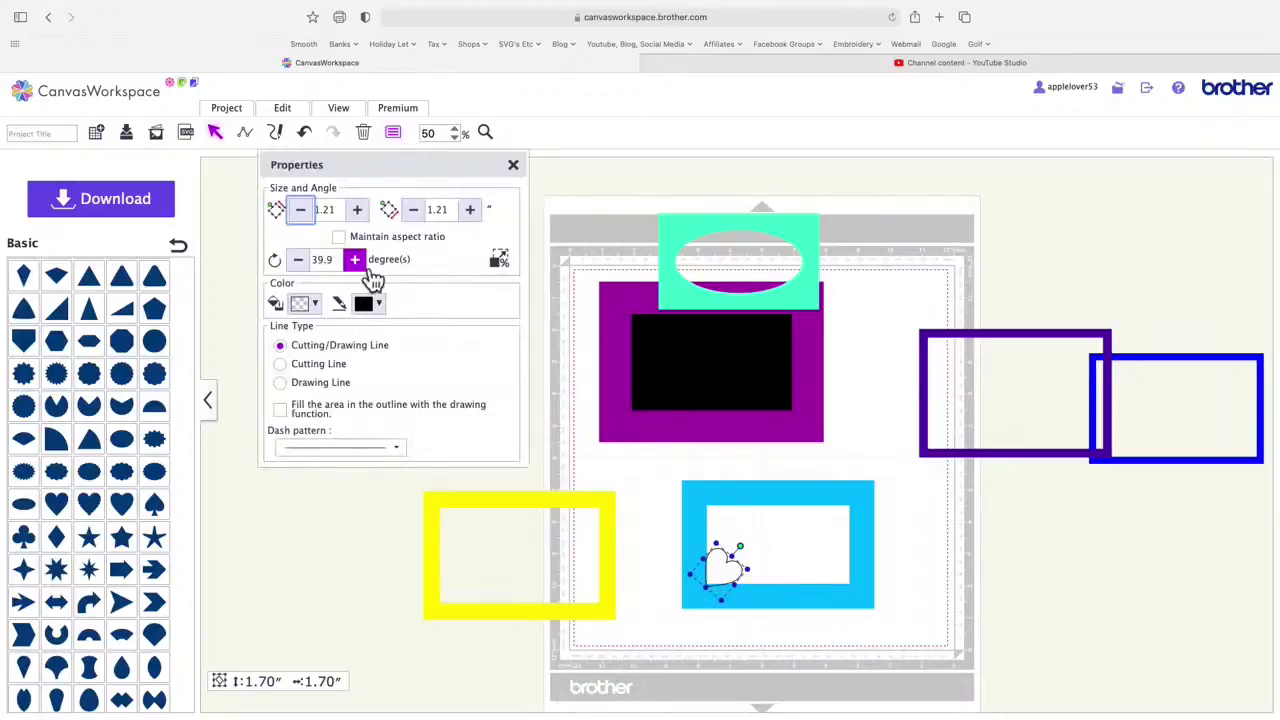
left_click(314, 304)
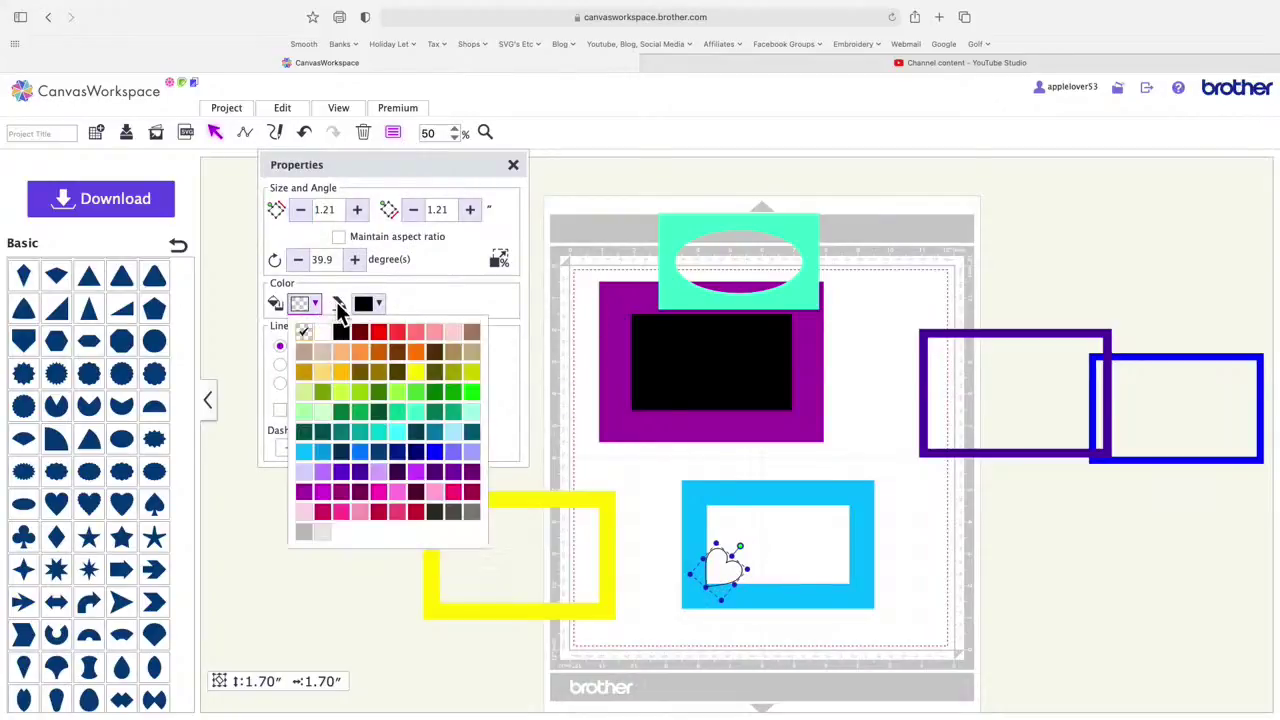
left_click(443, 518)
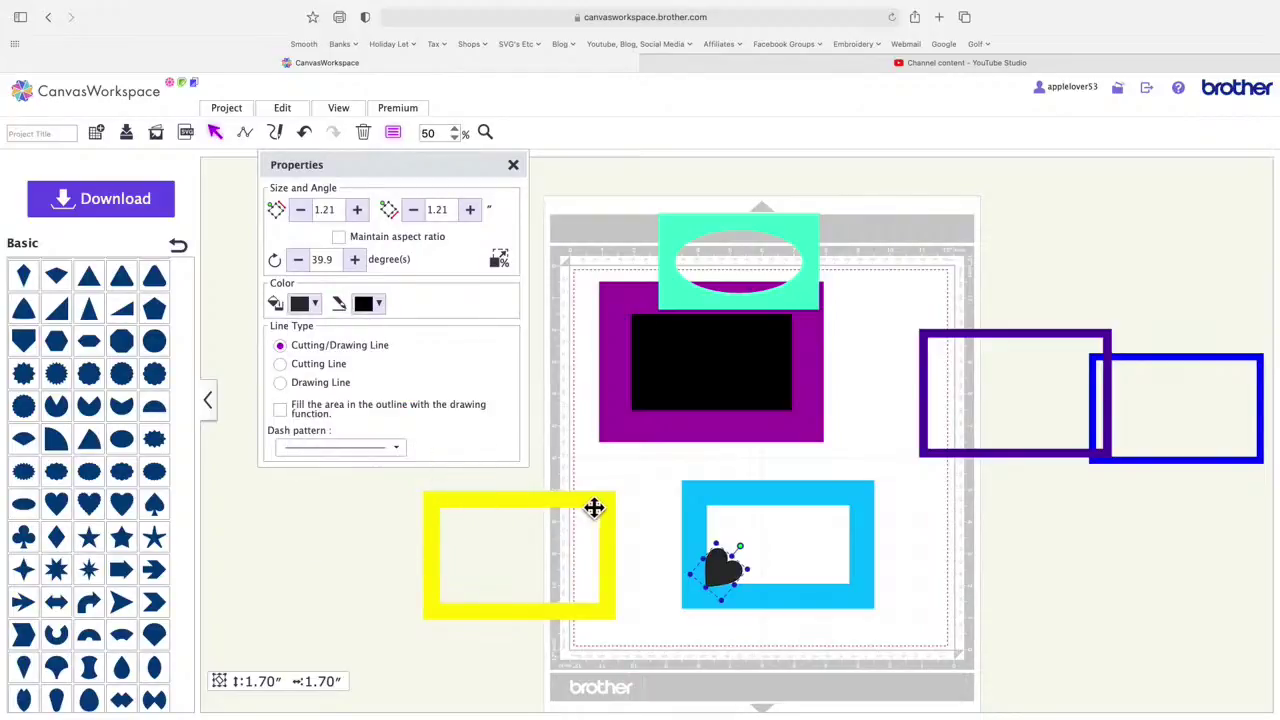
left_click(943, 592)
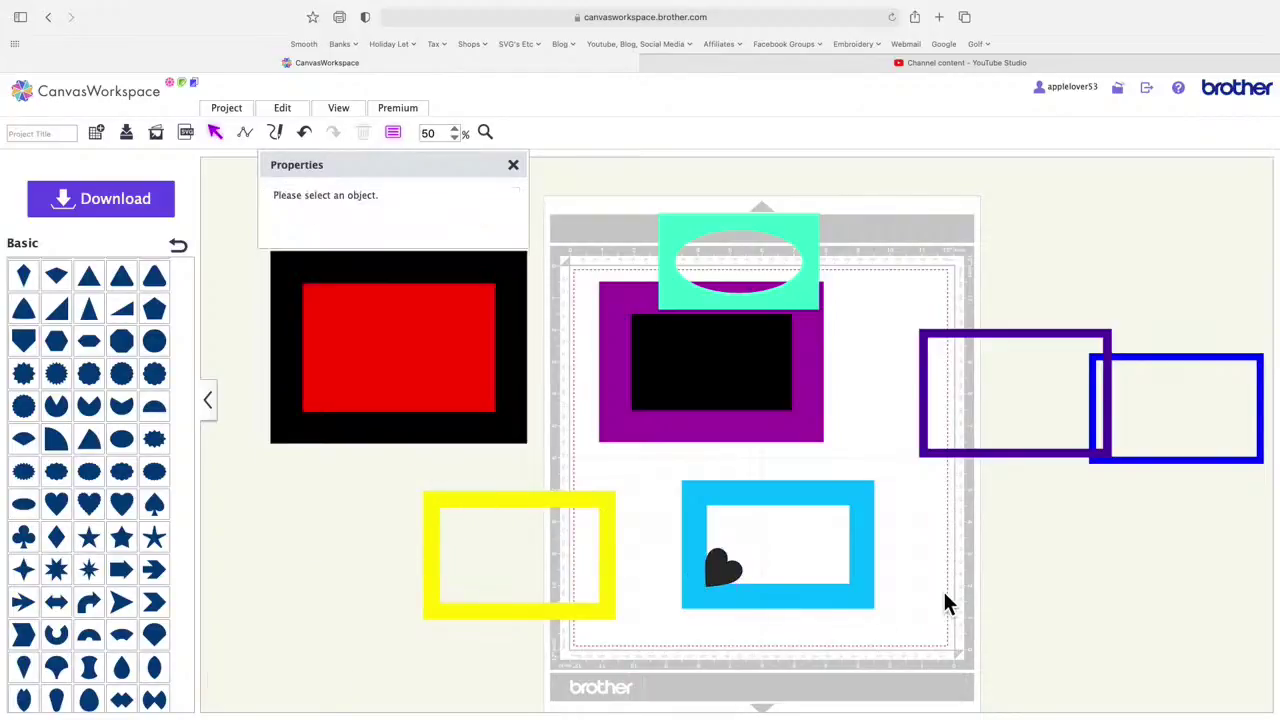
left_click(740, 584)
mouse_move(740, 584)
left_mouse_down()
mouse_move(756, 573)
mouse_move(723, 578)
left_mouse_up()
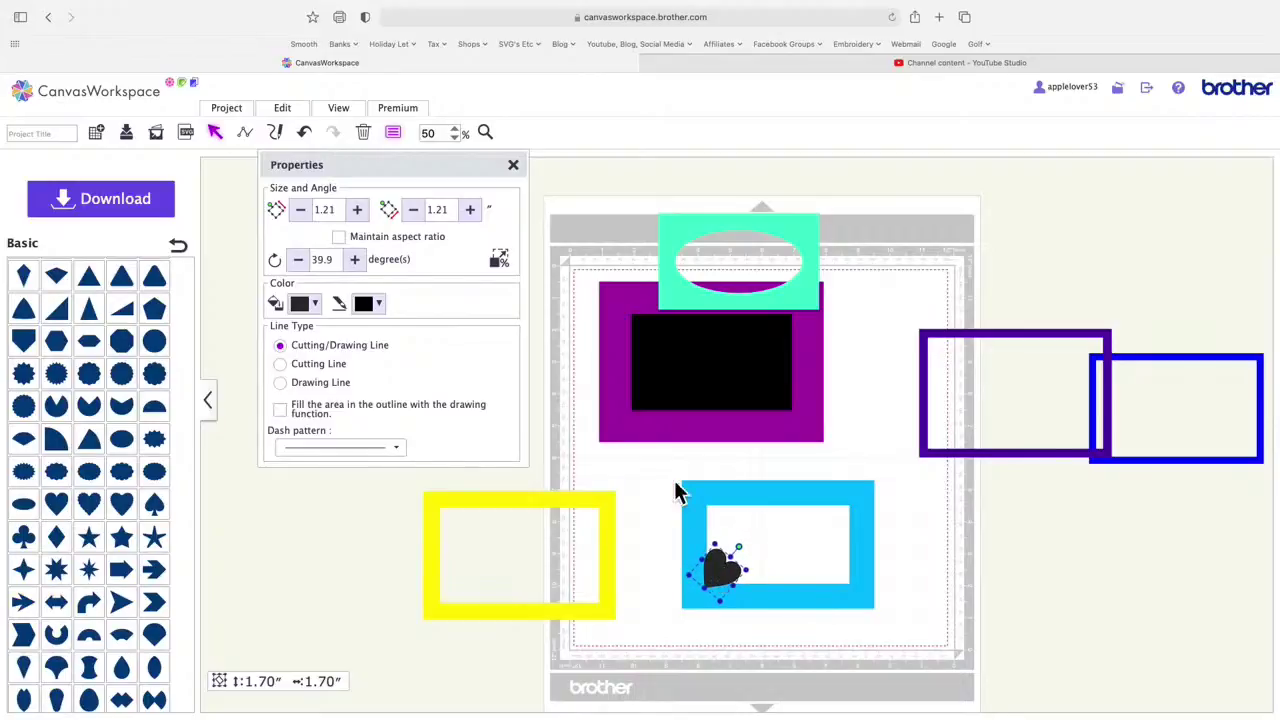
Step: Weld the dark gray heart and the light blue frame into one shape
left_click_drag(678, 490, 814, 626)
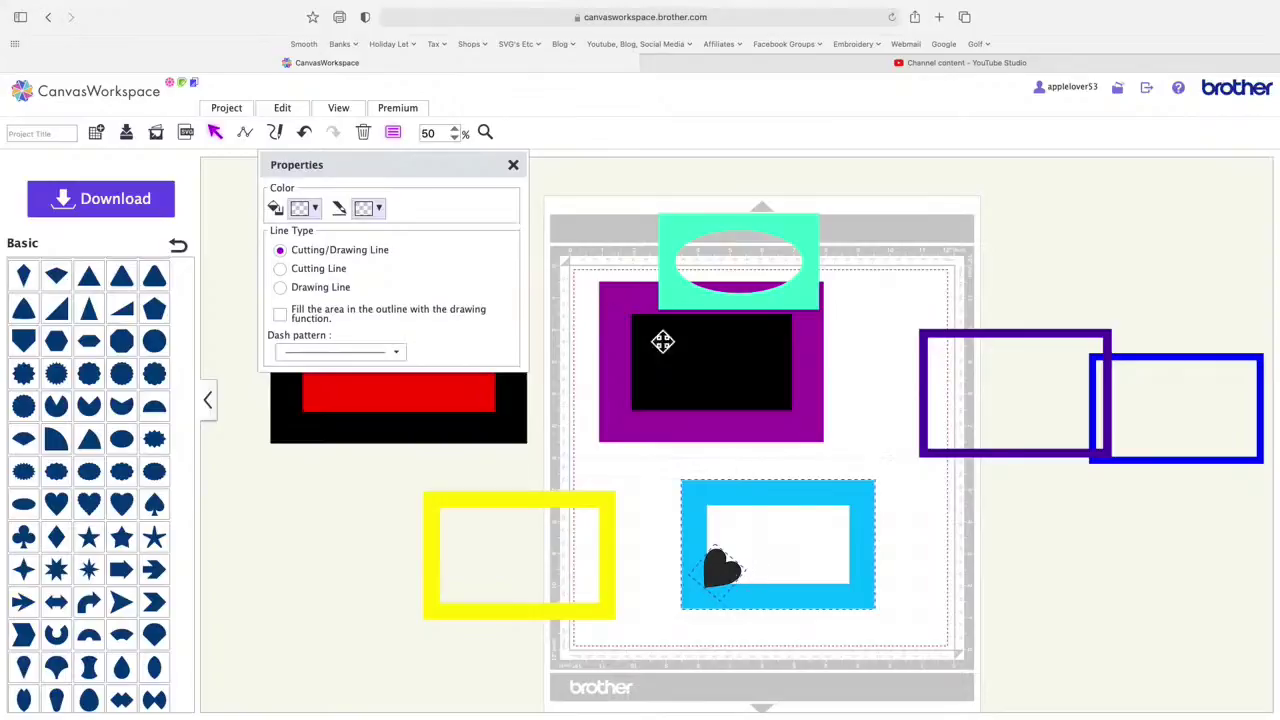
left_click(513, 165)
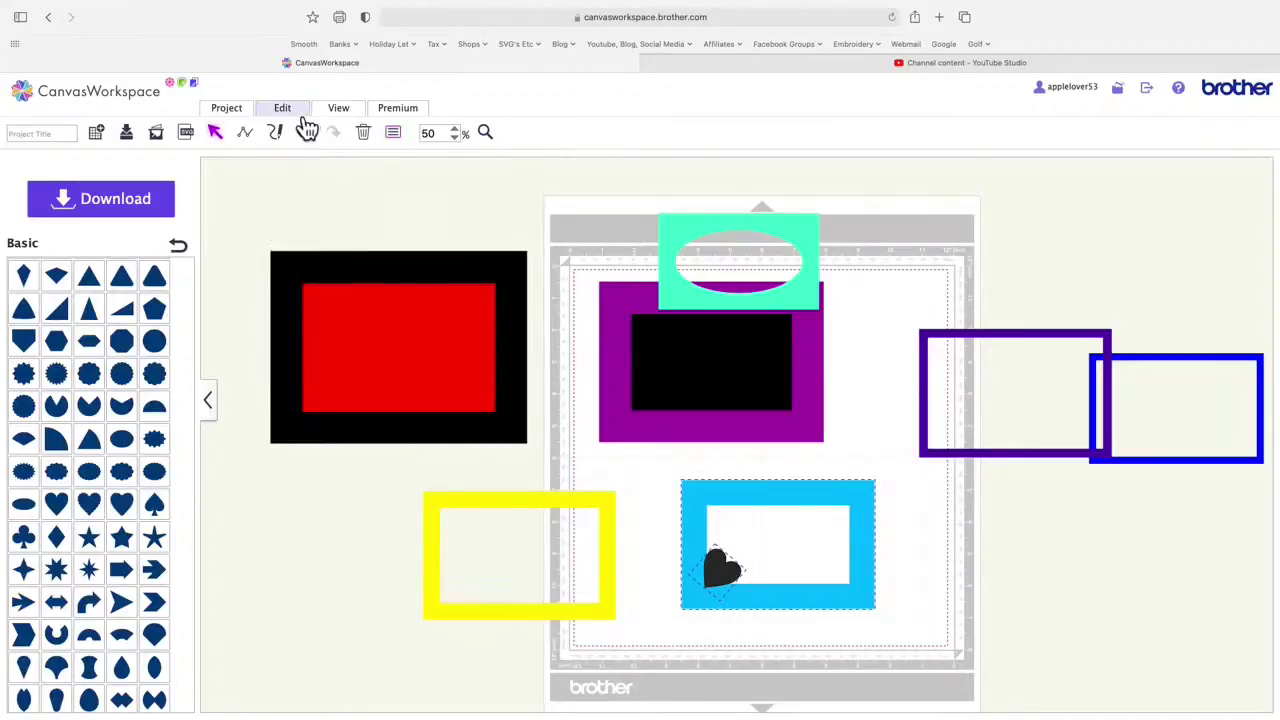
left_click(288, 110)
left_click(302, 362)
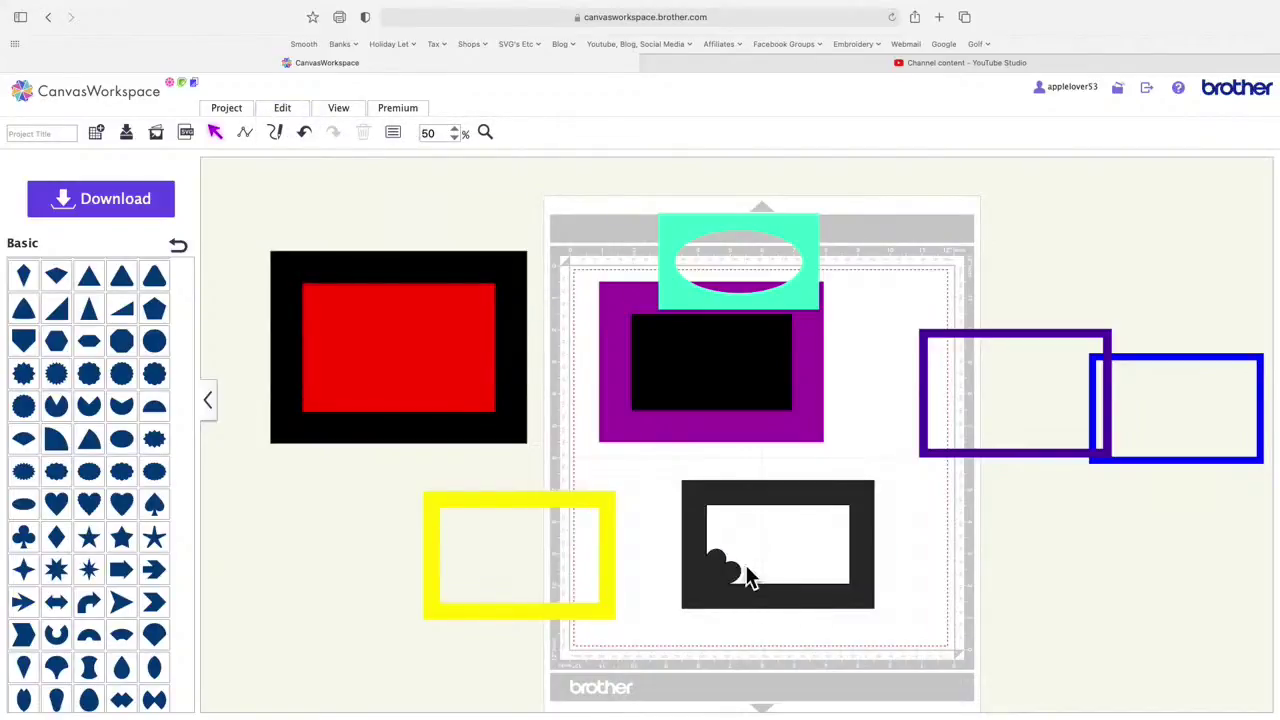
Step: Move the turquoise oval frame off the purple group and give the welded heart frame a tan fill and matching tan outline
left_click_drag(809, 289, 944, 271)
left_click(868, 511)
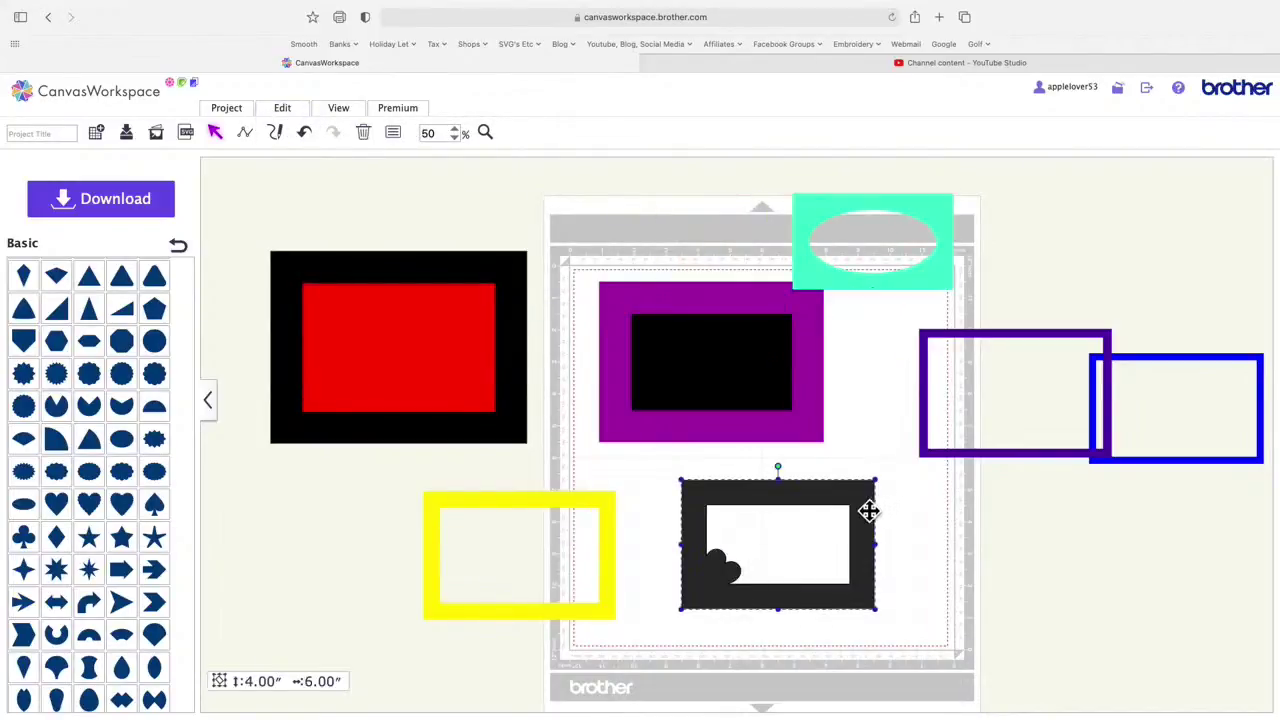
left_click(393, 133)
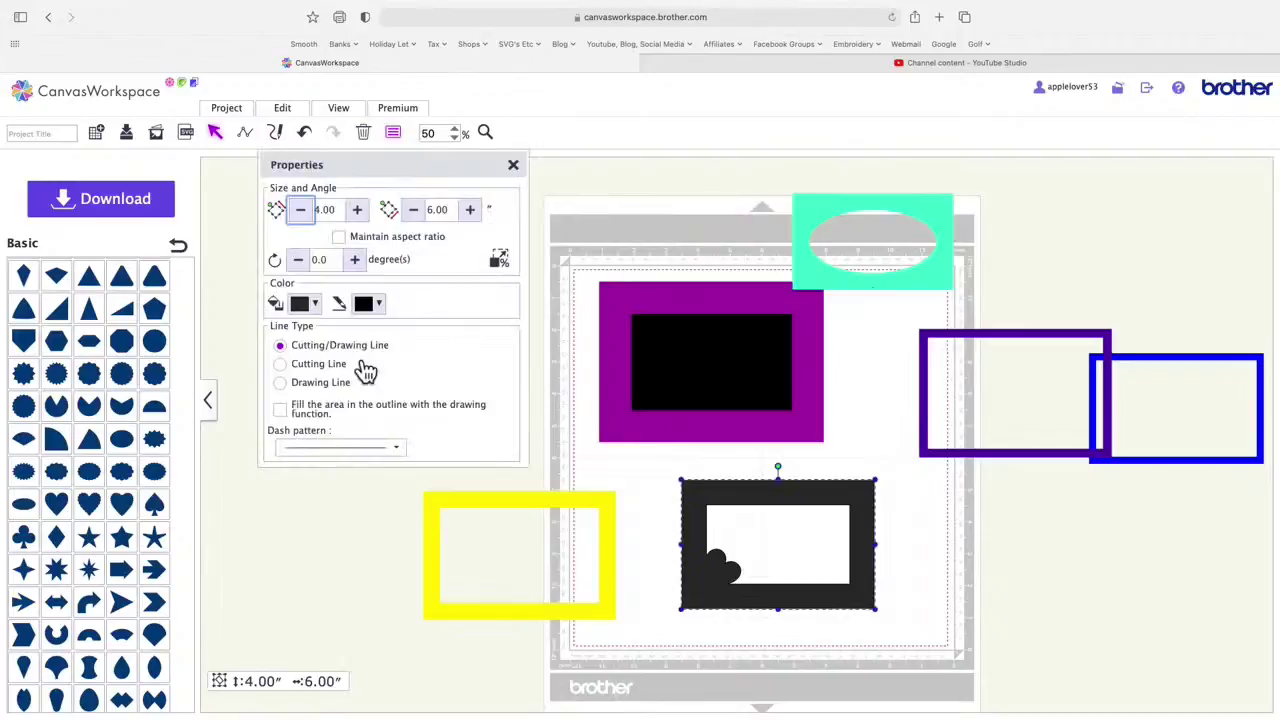
left_click(314, 304)
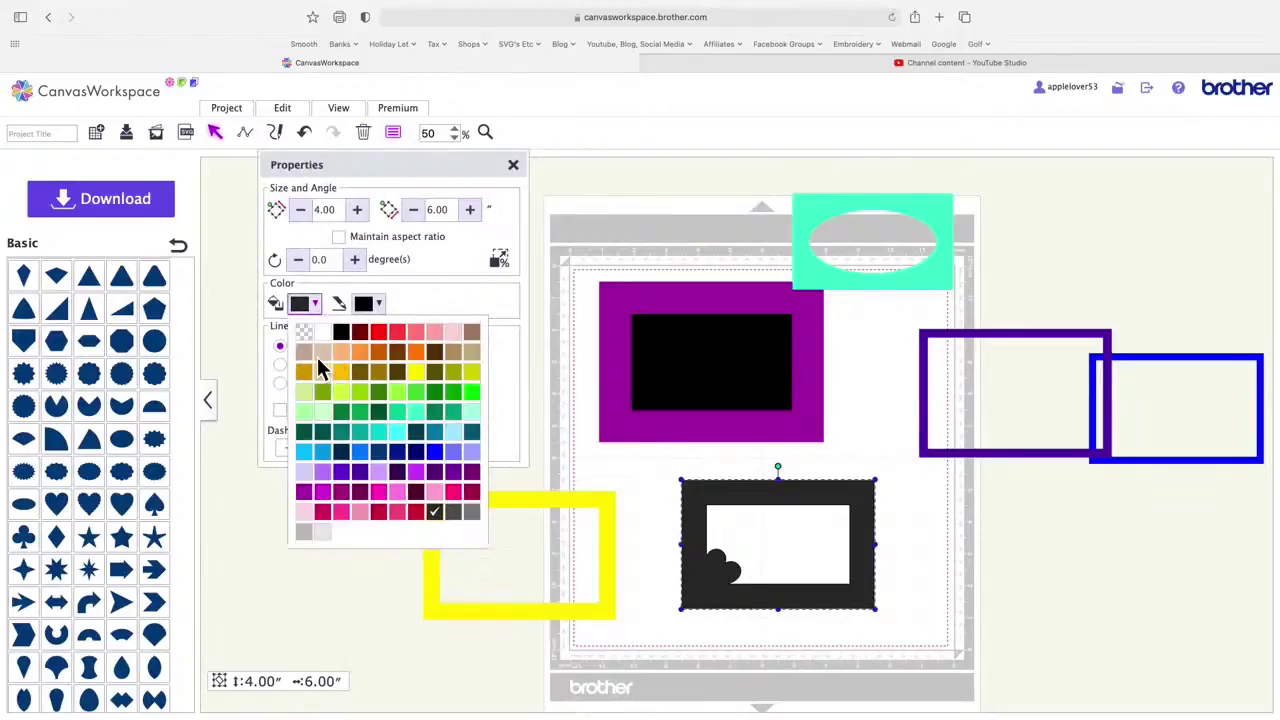
left_click(305, 352)
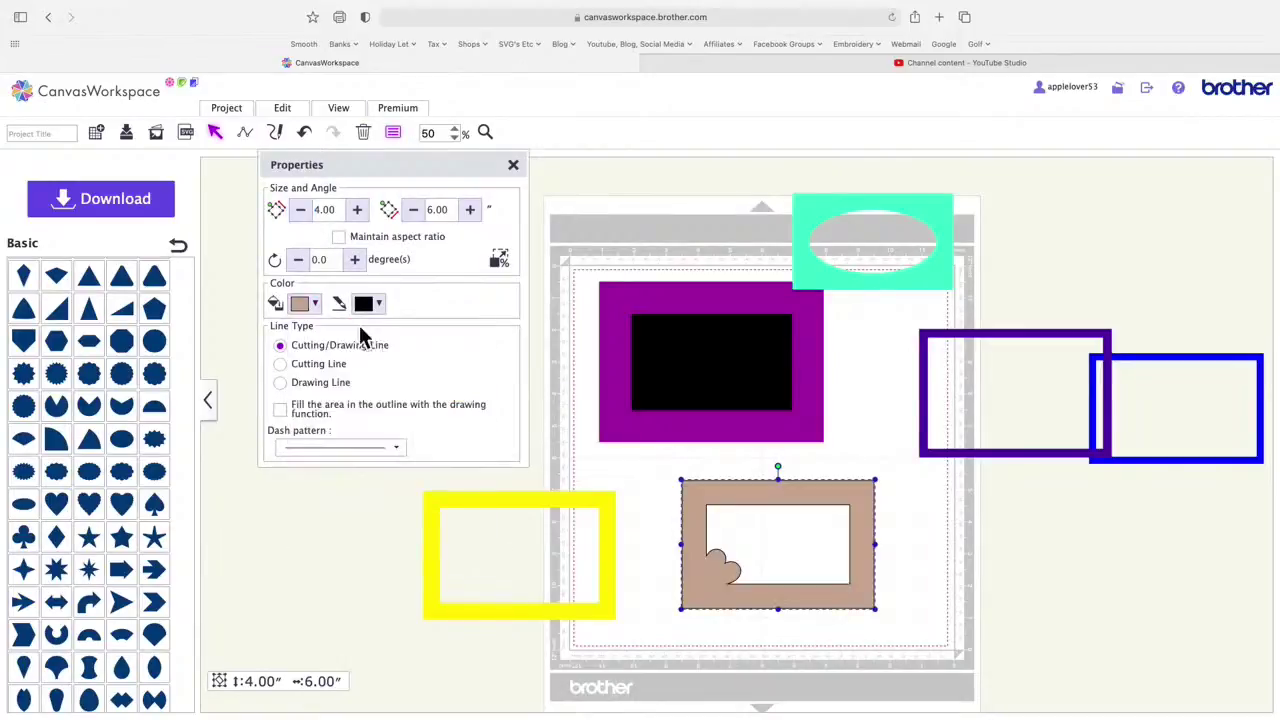
left_click(378, 304)
left_click(389, 364)
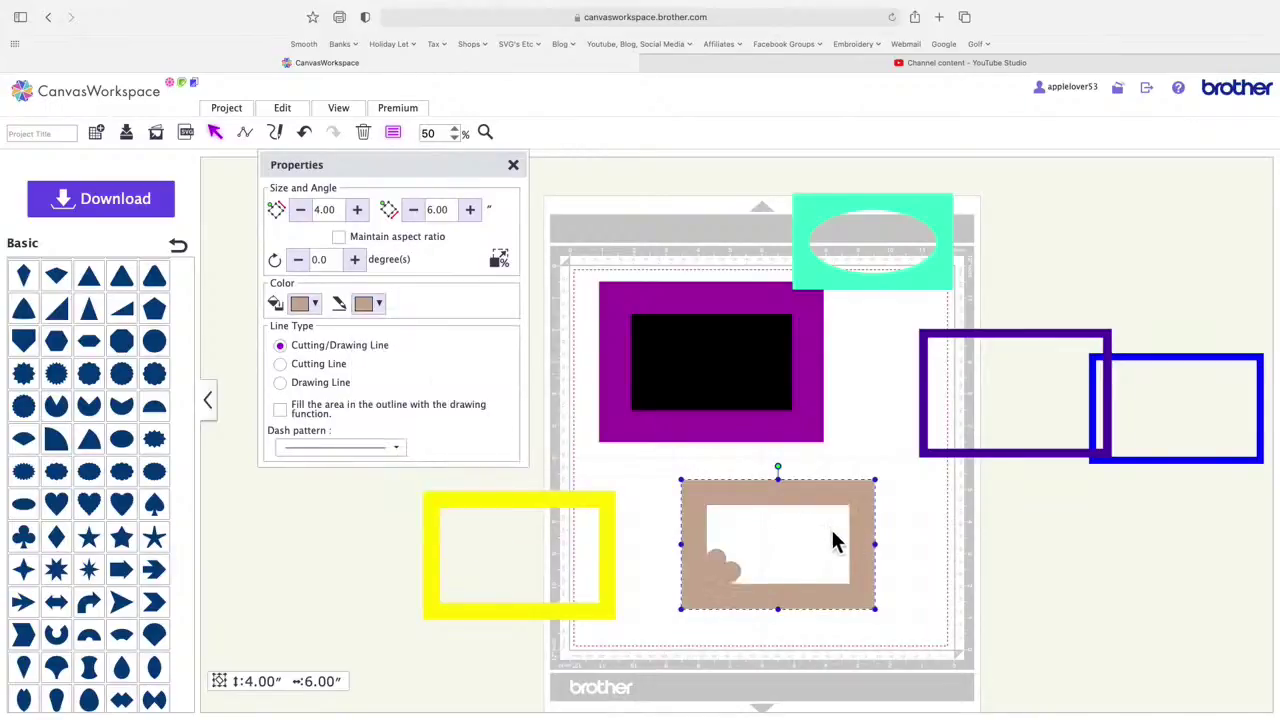
Step: Move the turquoise frame aside, shift the purple group slightly, and test the tan heart frame on it before returning the frame below
left_click_drag(858, 214, 1006, 200)
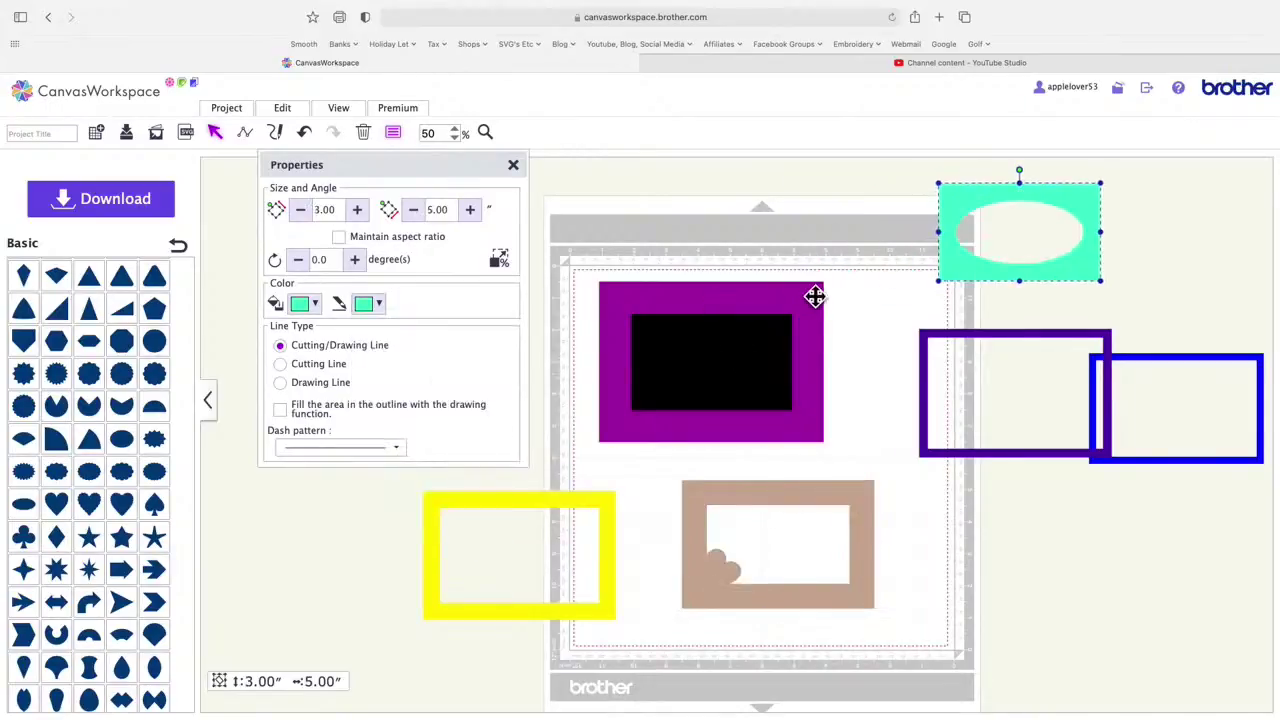
left_click_drag(815, 297, 804, 324)
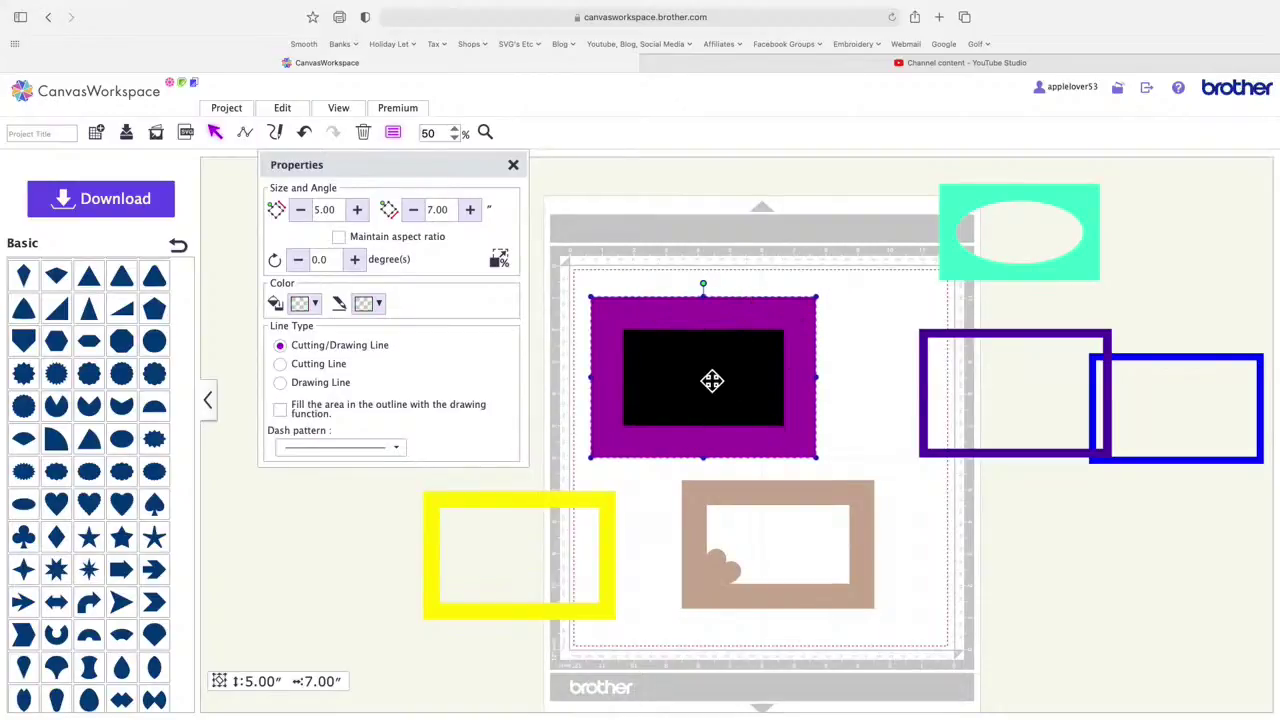
left_click_drag(869, 589, 794, 417)
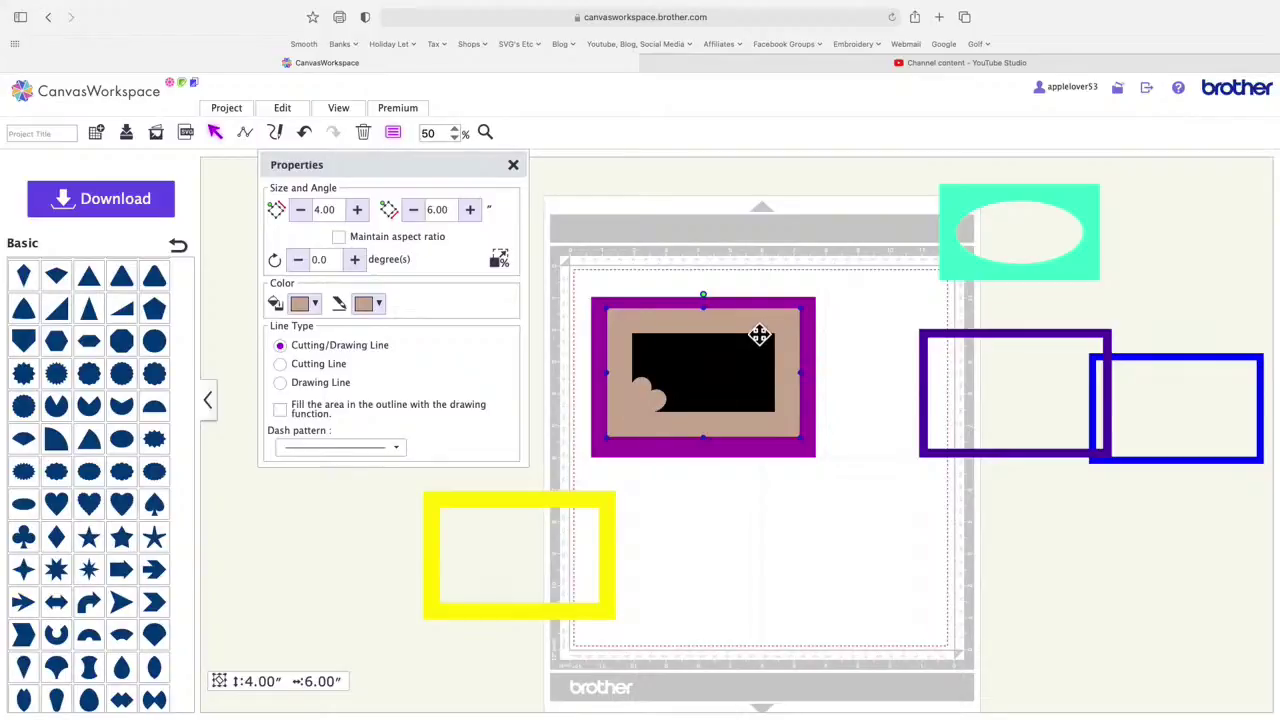
left_click_drag(759, 335, 796, 521)
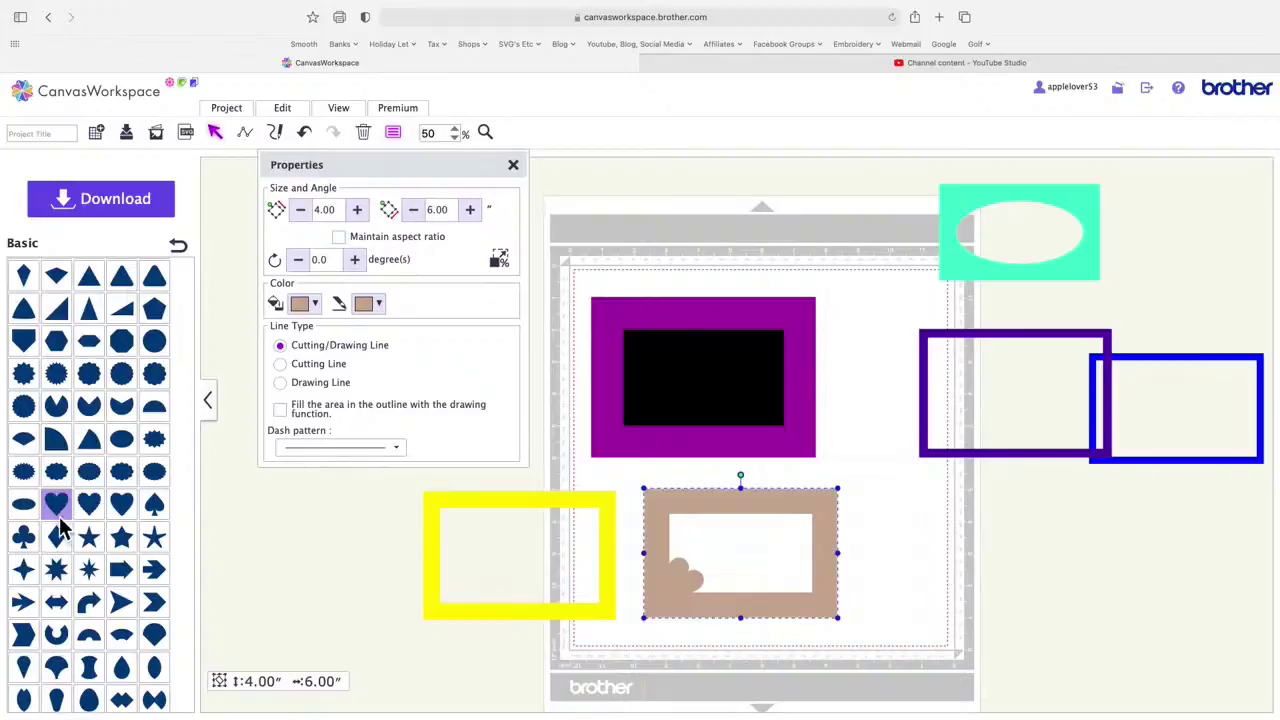
Step: Add a lime green heart about 0.79 inches in size, rotated 333.5 degrees, on the tan frame's lower-right corner
left_click_drag(58, 521, 885, 525)
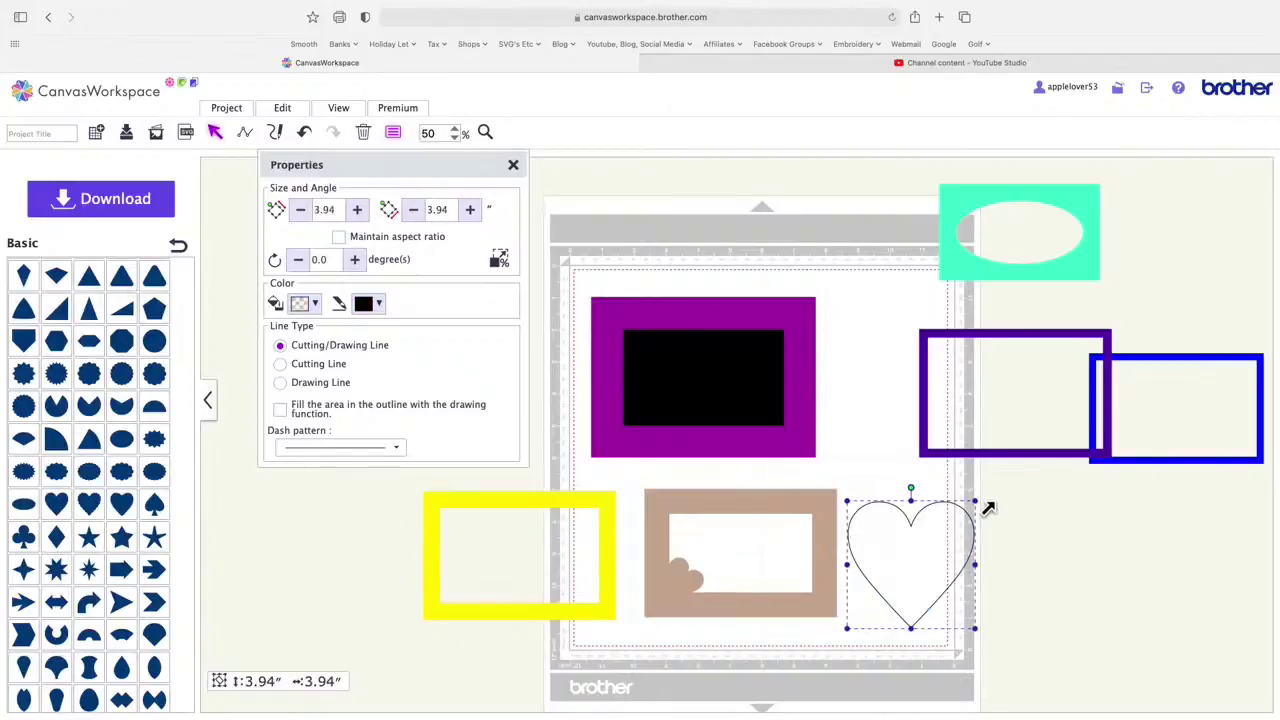
left_click_drag(988, 508, 849, 592)
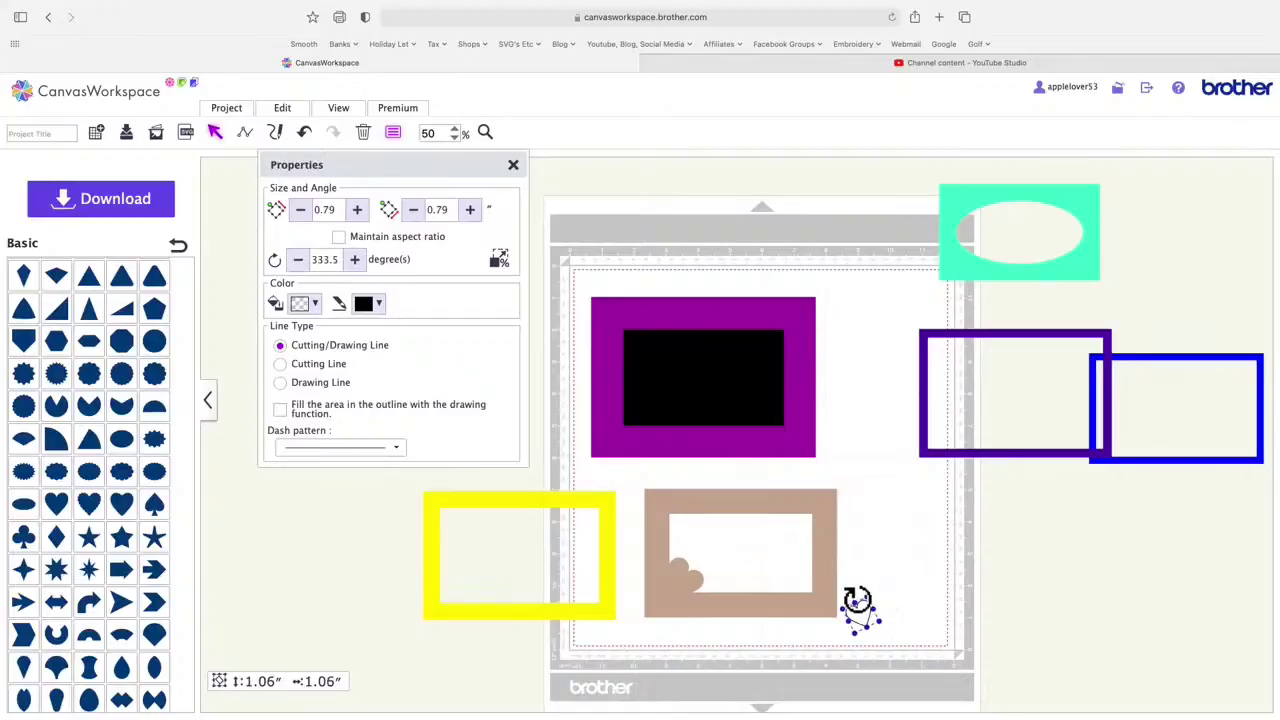
left_click(316, 304)
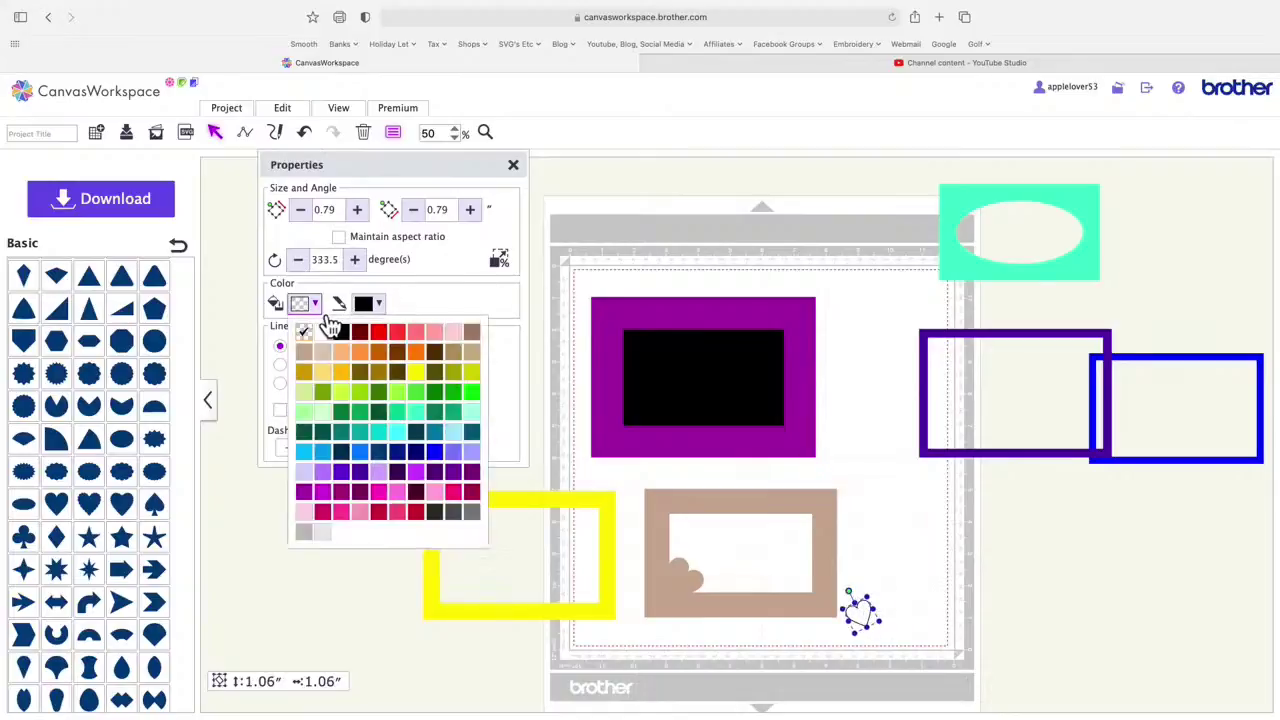
left_click(415, 400)
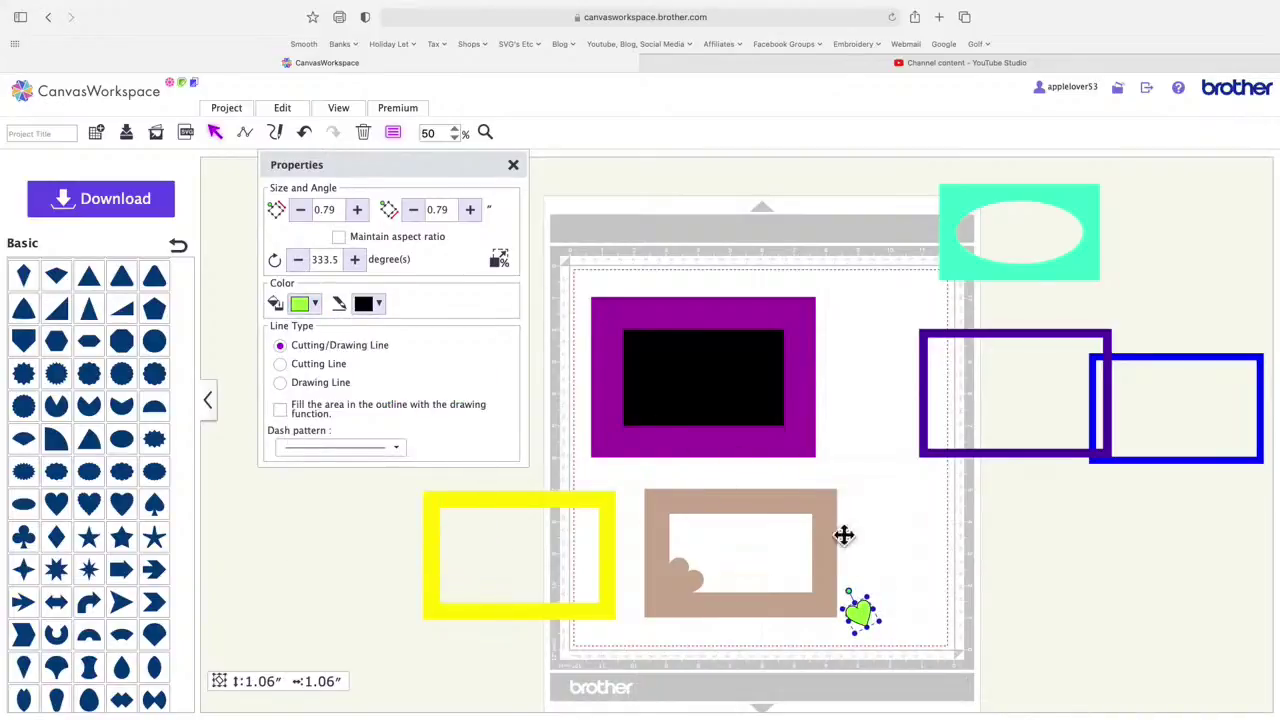
left_click_drag(872, 625, 832, 612)
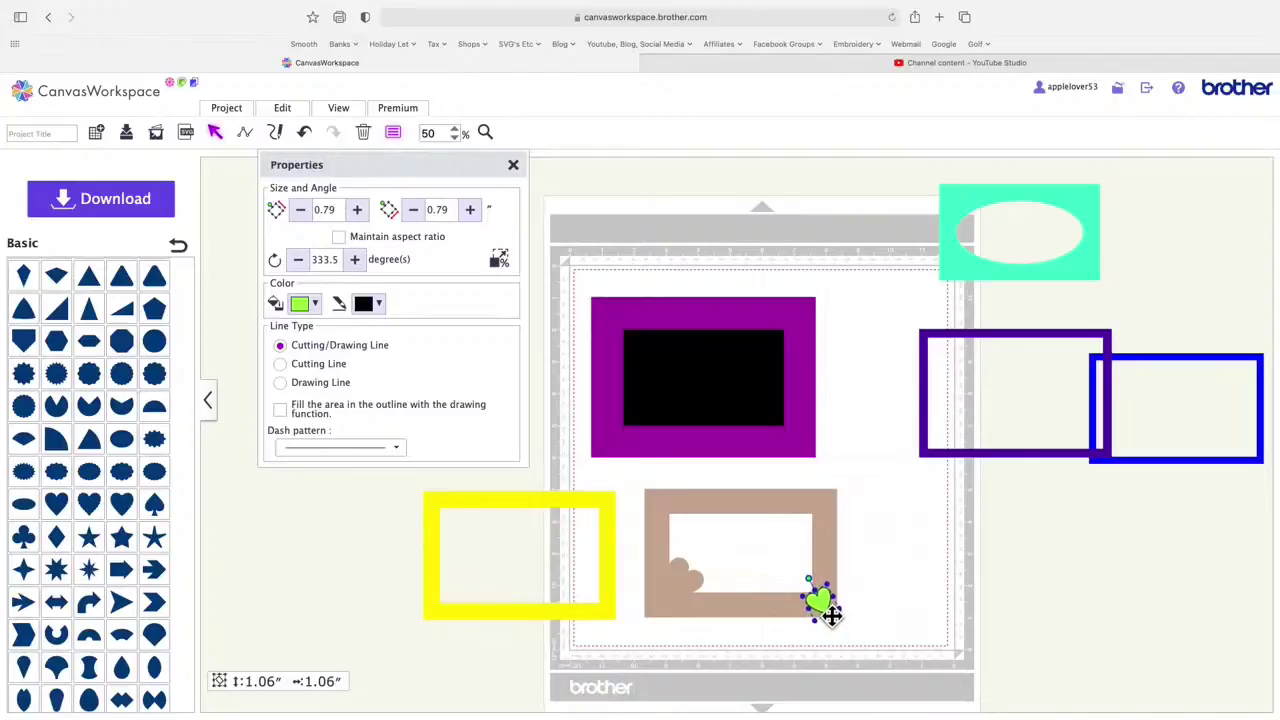
Step: Shrink the green heart to about 0.61 inches and fit it inside the tan frame's lower-right corner
left_click(488, 135)
left_click_drag(673, 492, 868, 648)
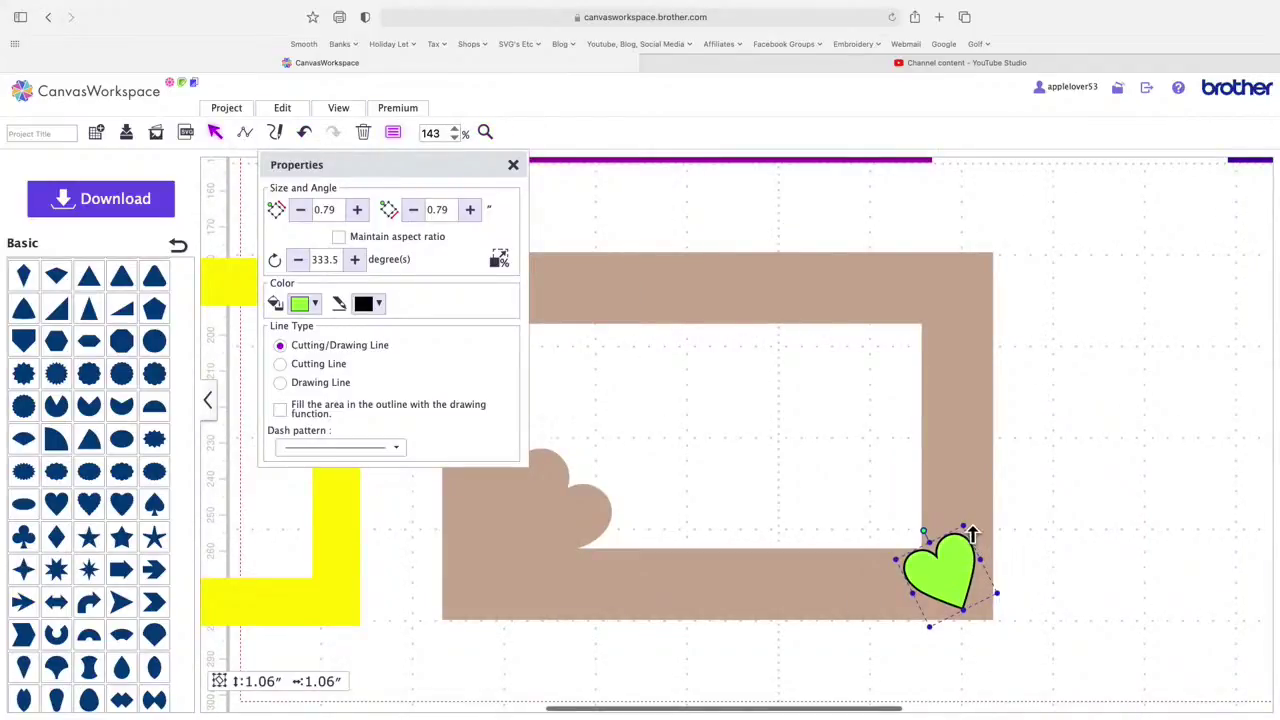
left_click_drag(964, 530, 967, 590)
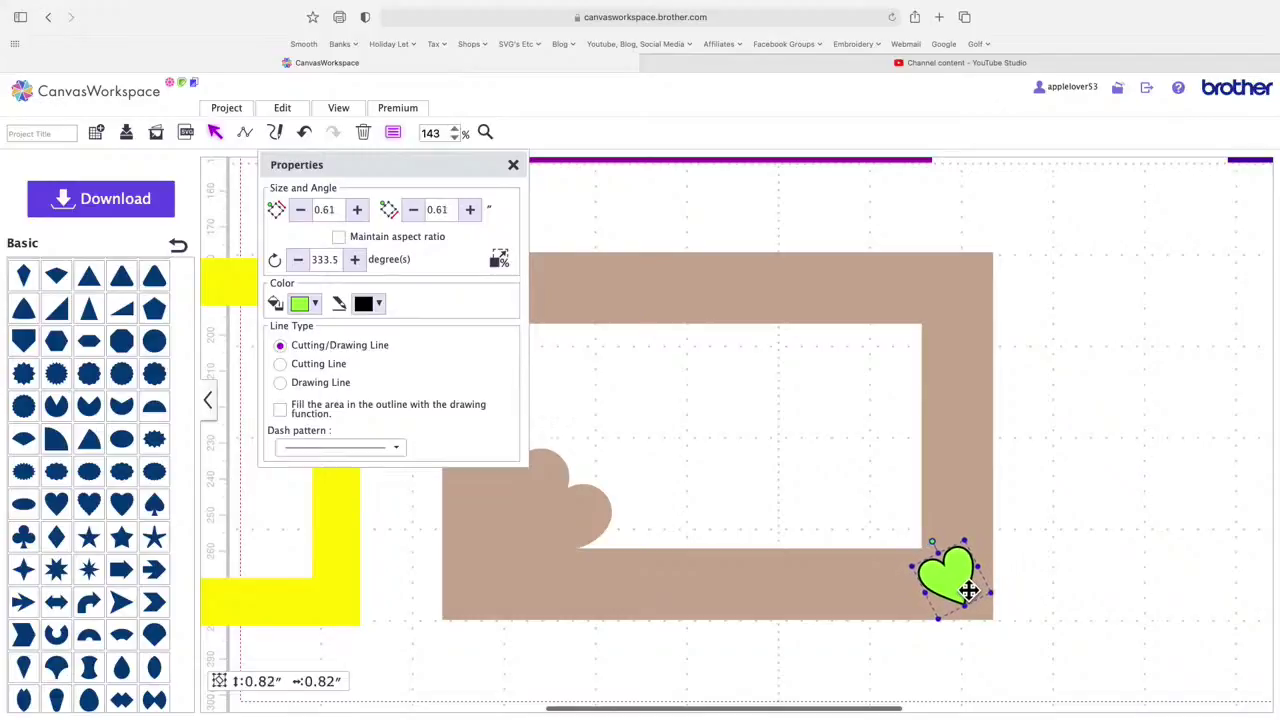
left_click(1033, 575)
left_click(955, 581)
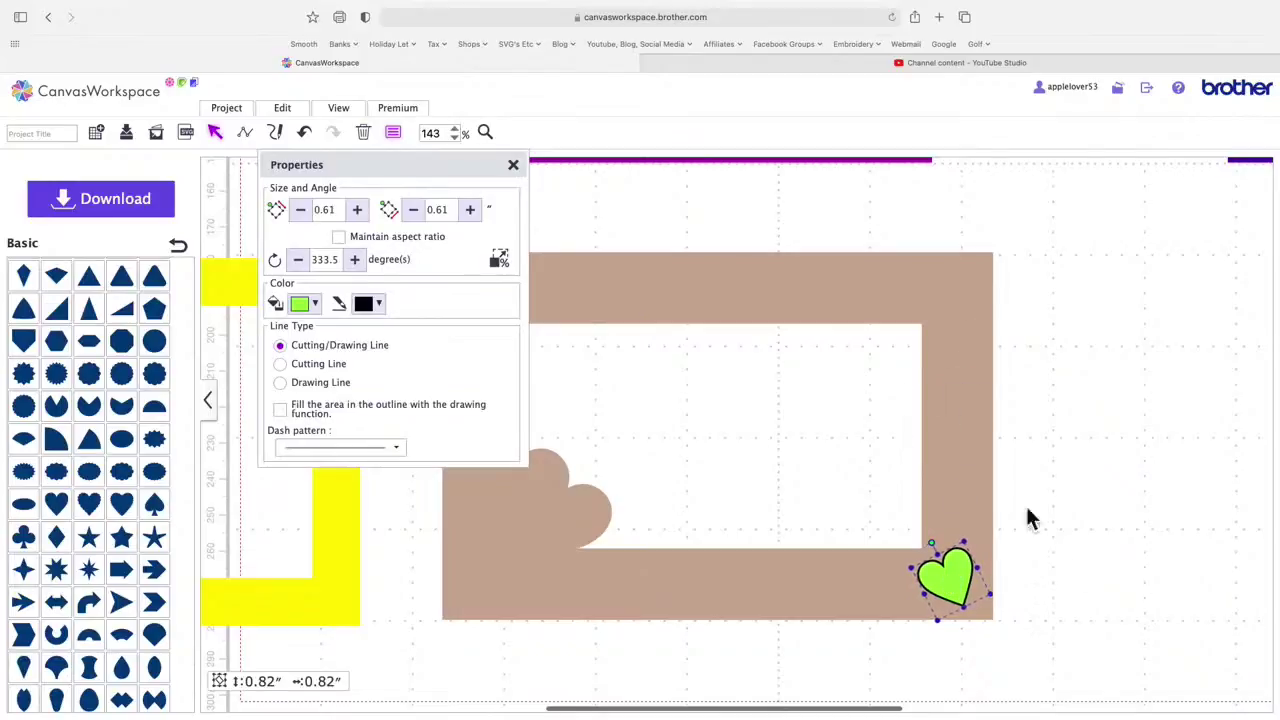
Step: Cut the green heart out of the tan frame, leaving a heart-shaped opening in the corner
left_click_drag(1097, 640, 879, 469)
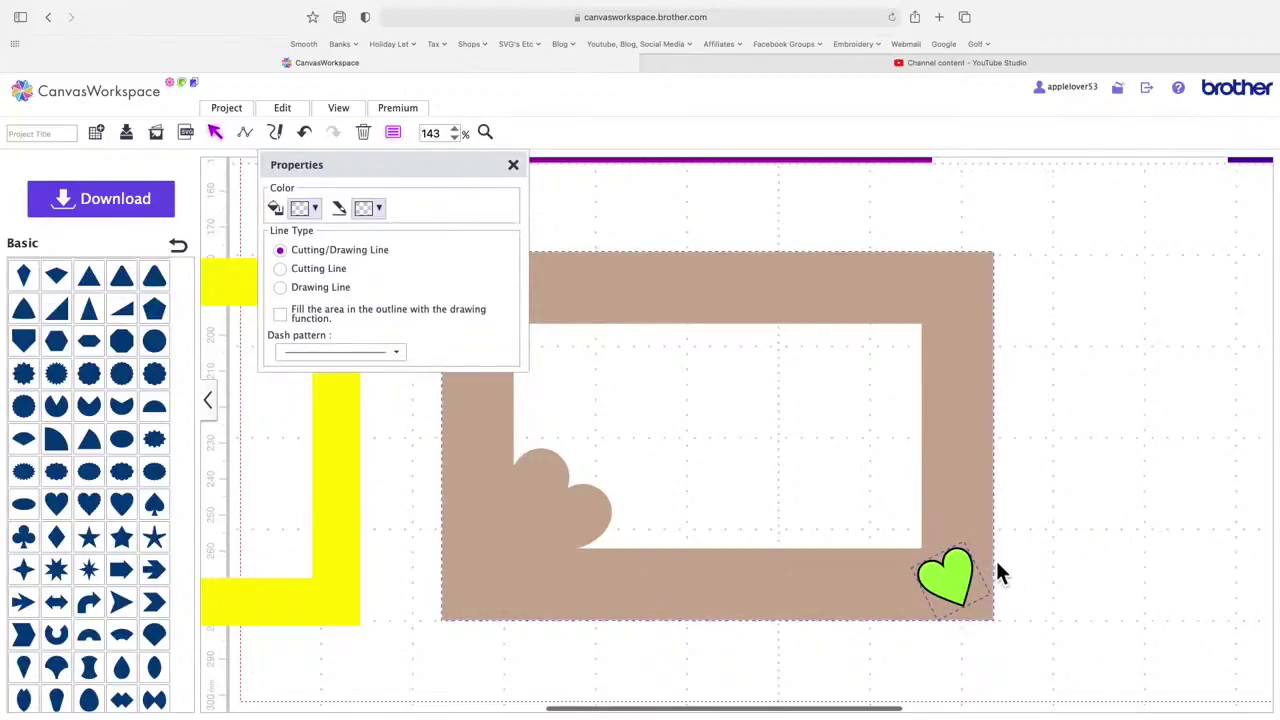
left_click(282, 108)
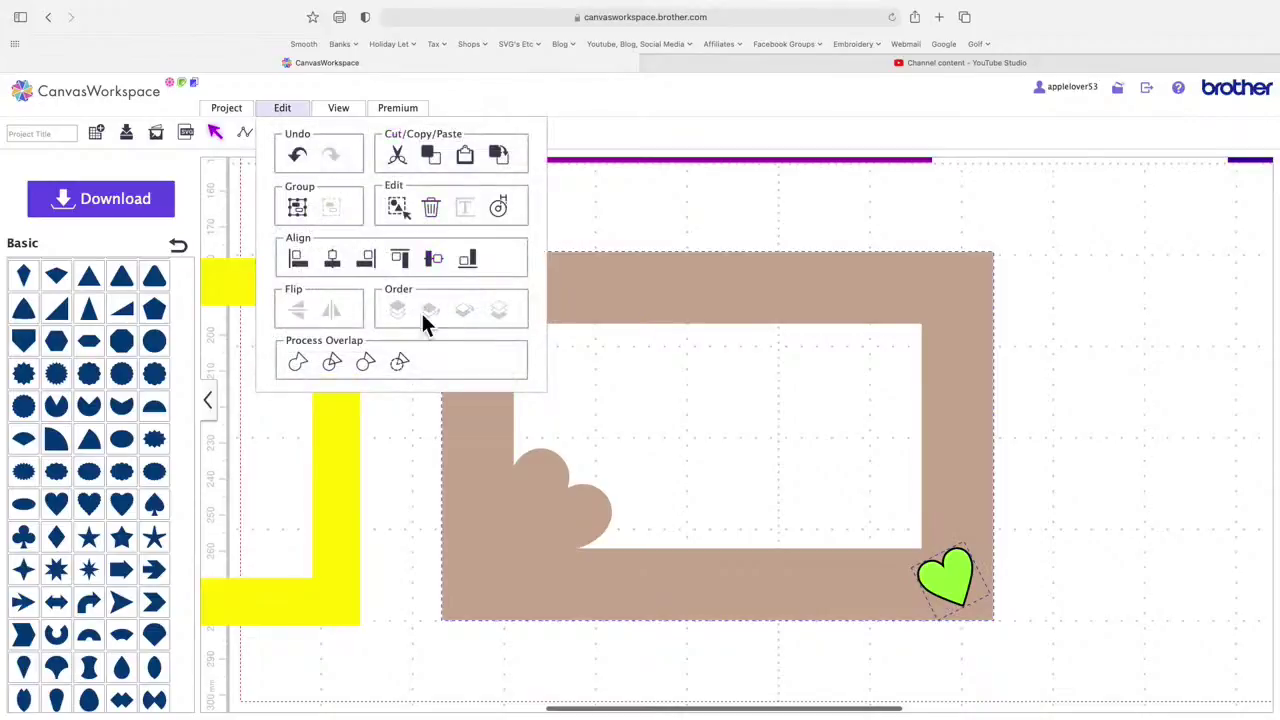
left_click(406, 362)
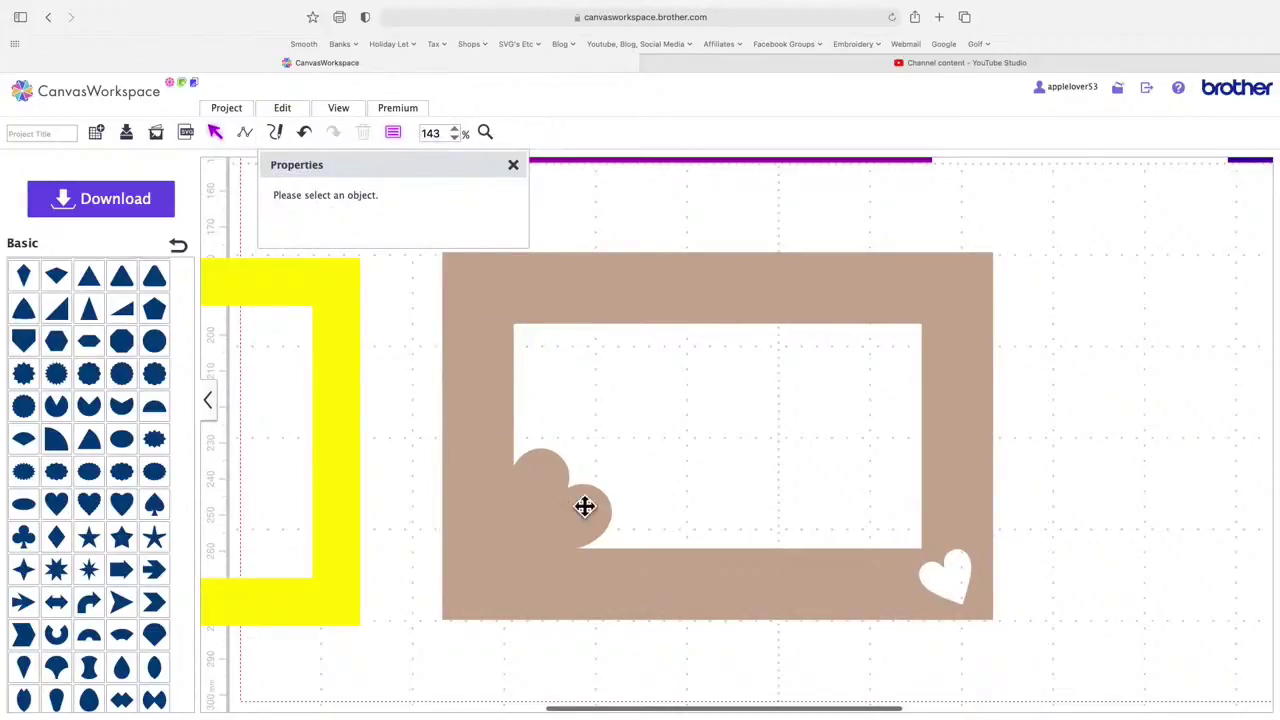
left_click(514, 165)
Step: Set the zoom to 50% and place the tan heart frame on the purple and black group
left_click_drag(441, 140, 417, 148)
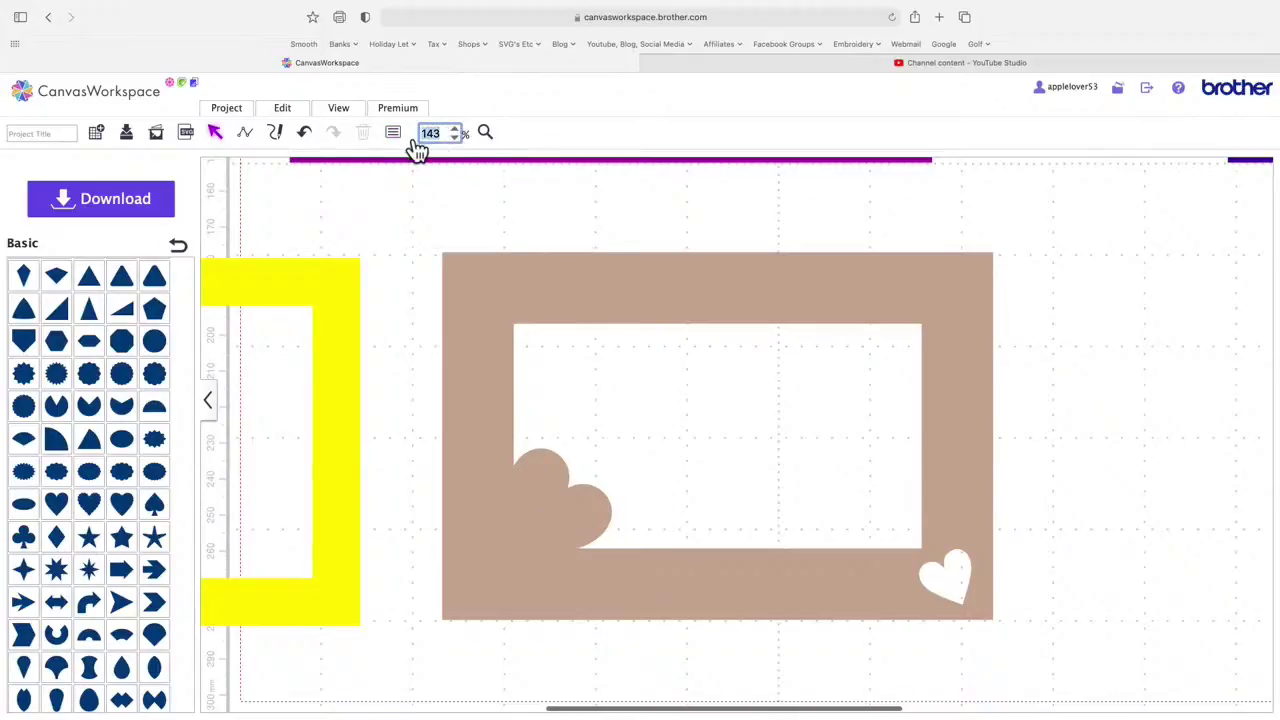
type("50")
key("Return")
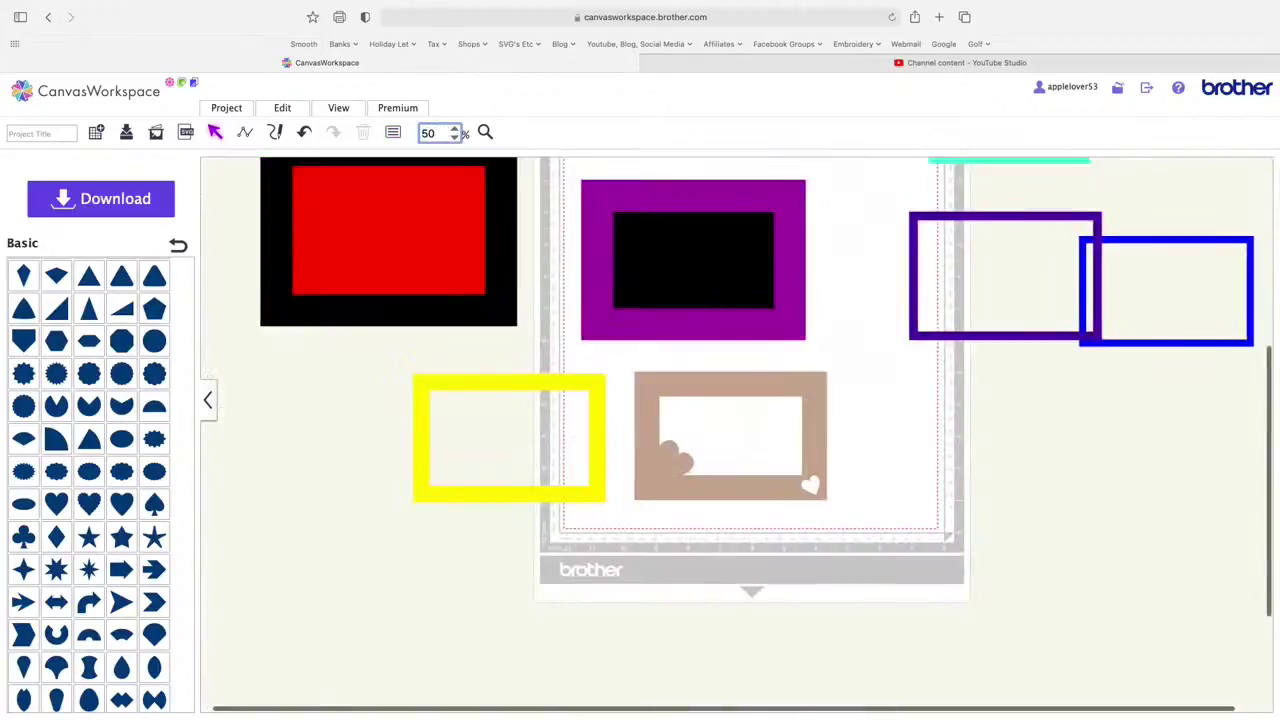
left_click_drag(803, 470, 792, 305)
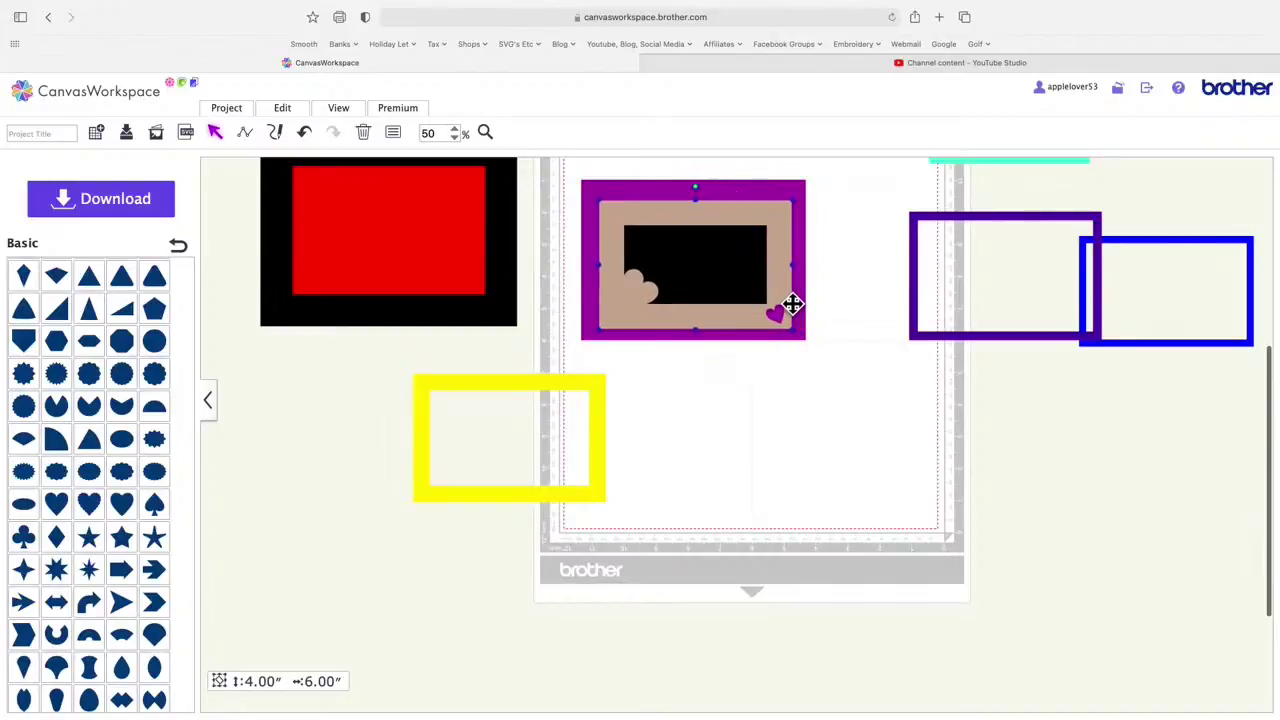
left_click(817, 366)
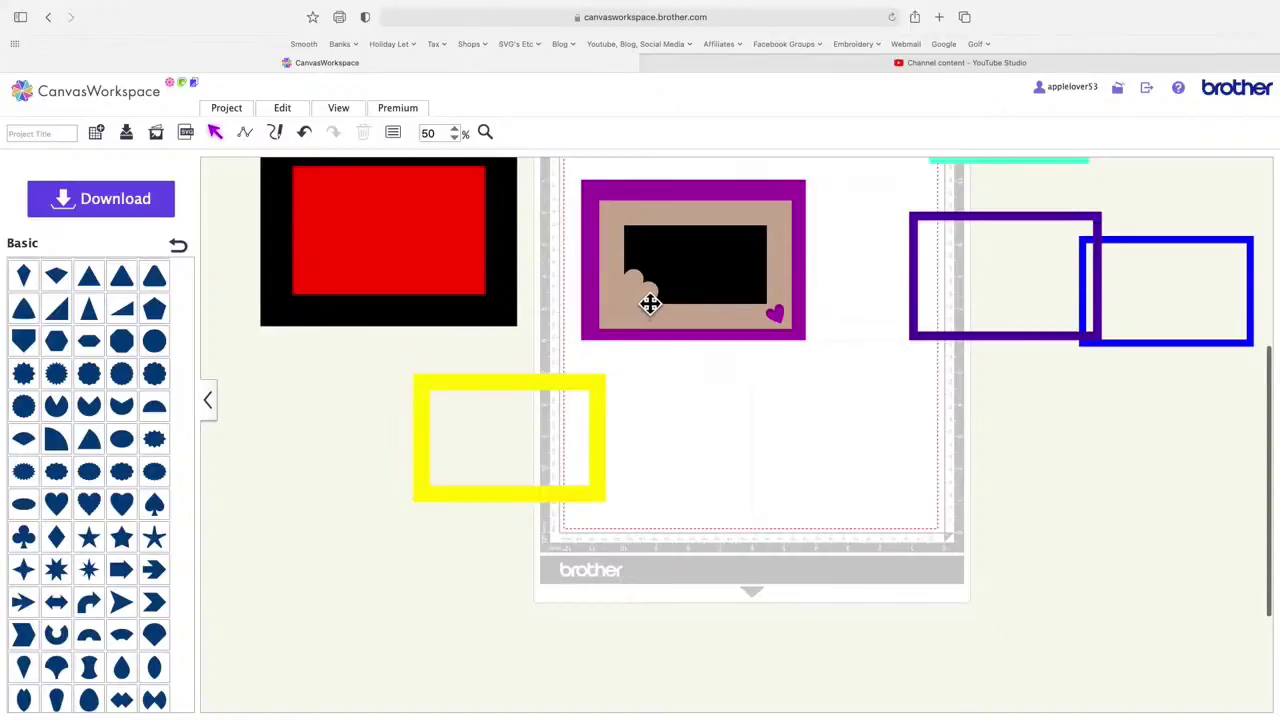
Step: Move the tan heart frame off the purple and black group into the empty mat area below it
scroll(645, 305, "down", 3)
scroll(644, 305, "up", 5)
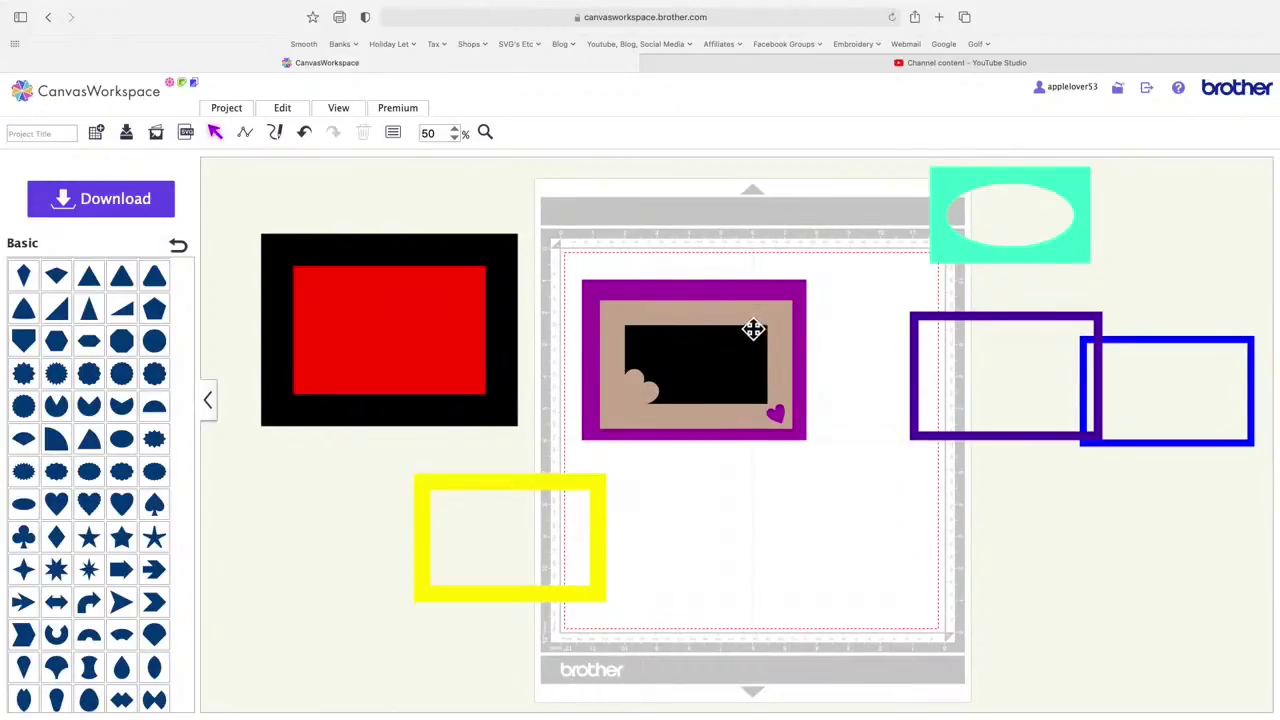
scroll(754, 329, "up", 1)
left_click_drag(763, 334, 876, 504)
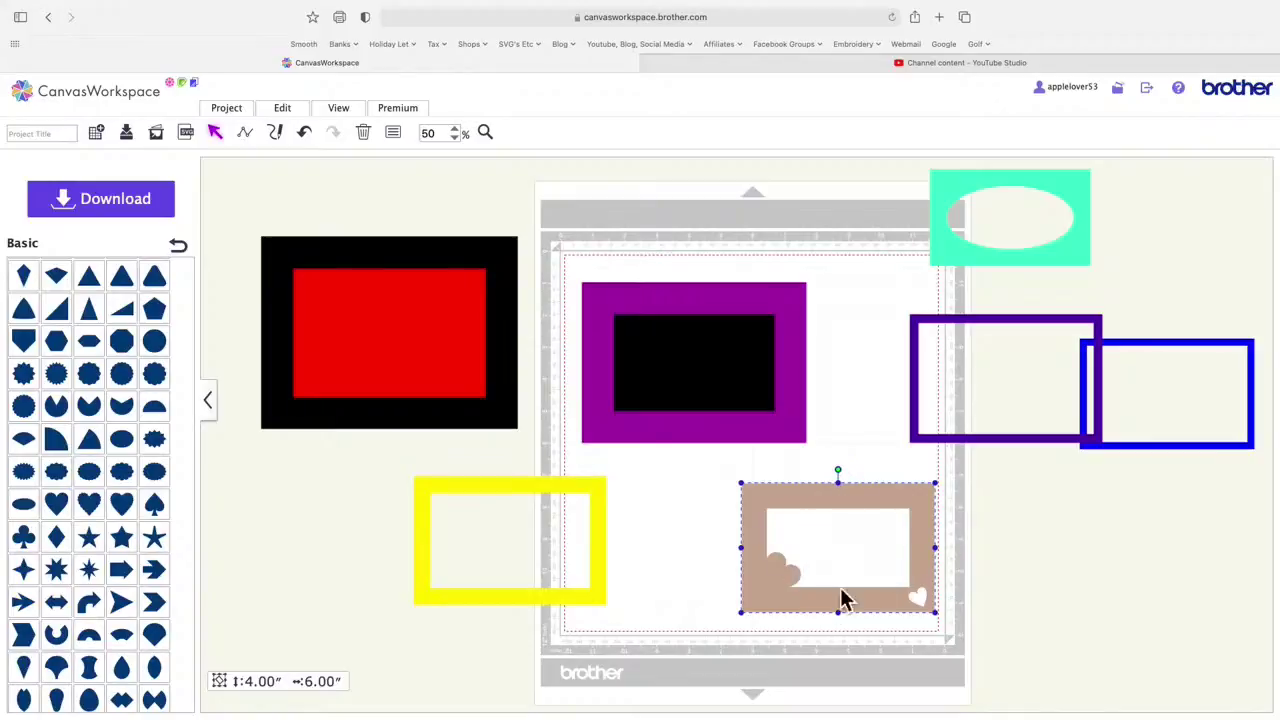
left_click_drag(894, 506, 836, 518)
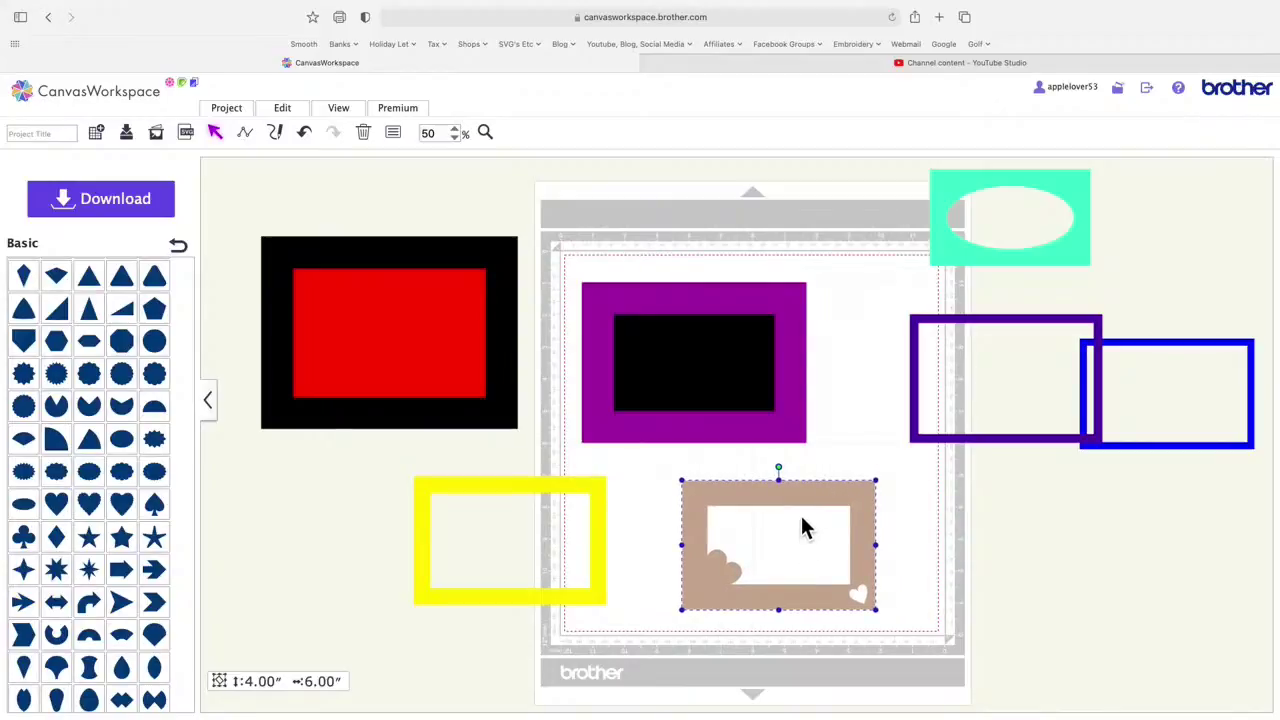
mouse_move(757, 497)
left_mouse_down()
mouse_move(817, 526)
mouse_move(723, 486)
mouse_move(752, 507)
mouse_move(740, 503)
left_mouse_up()
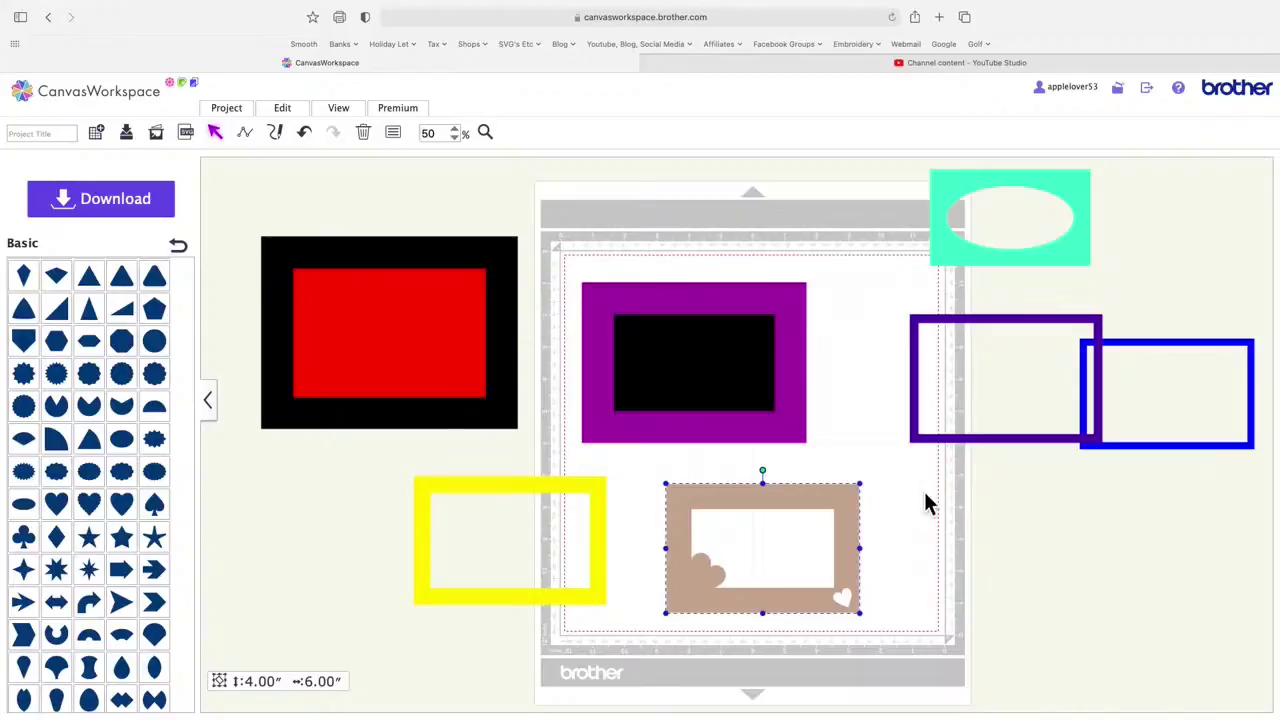
left_click_drag(846, 503, 849, 497)
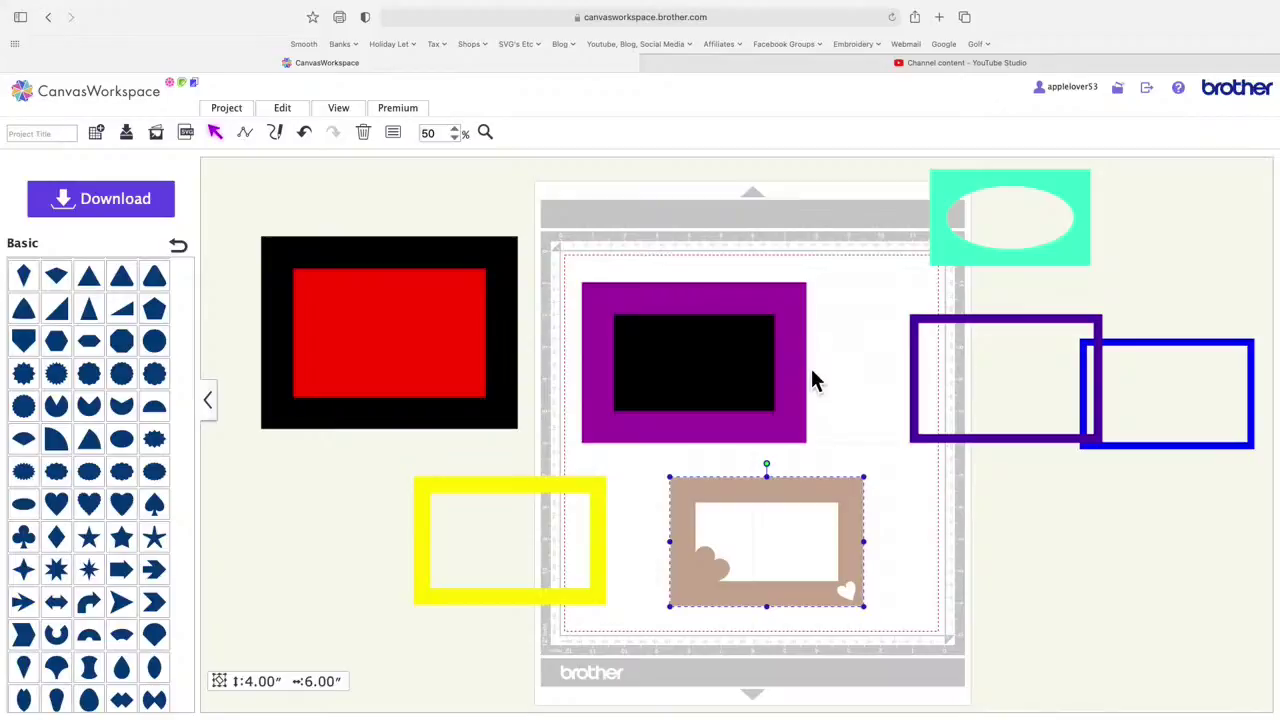
mouse_move(849, 506)
left_mouse_down()
mouse_move(907, 522)
mouse_move(857, 509)
left_mouse_up()
Step: Shift the yellow and tan frames to the left and place the dark violet frame in the mat's lower-right area
left_click_drag(597, 491, 432, 494)
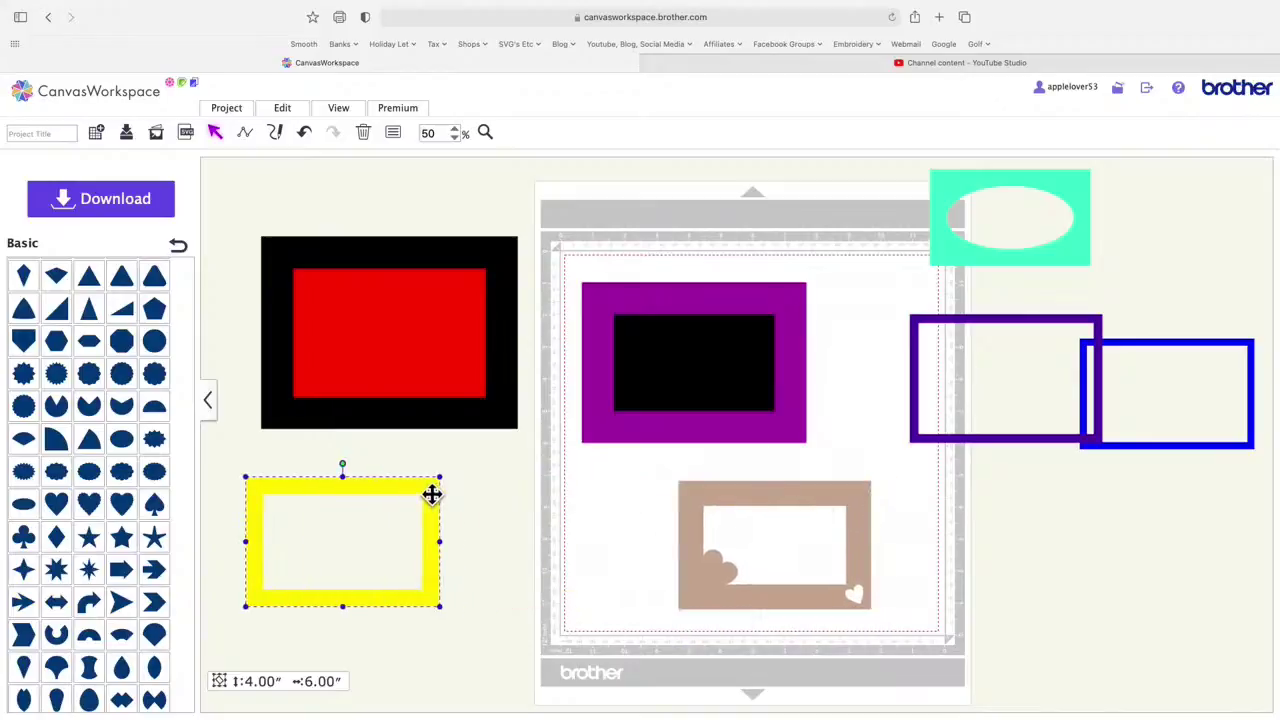
left_click_drag(853, 497, 672, 491)
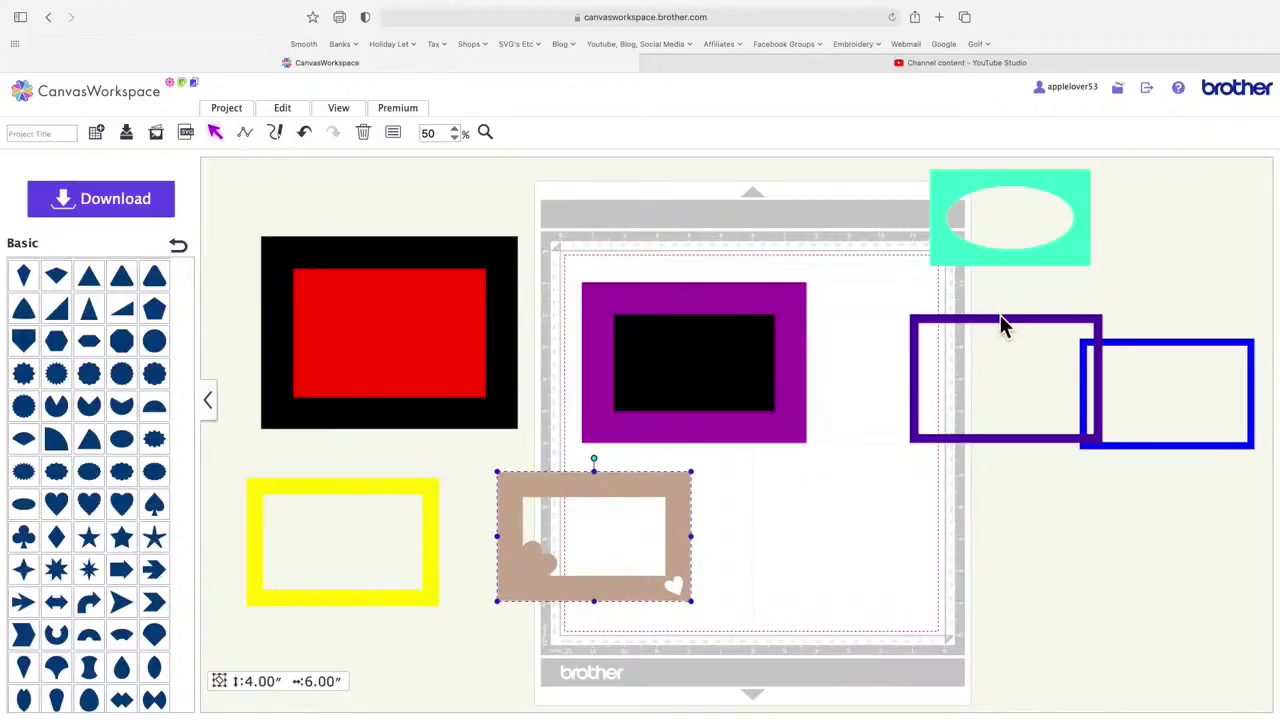
left_click_drag(1003, 322, 838, 473)
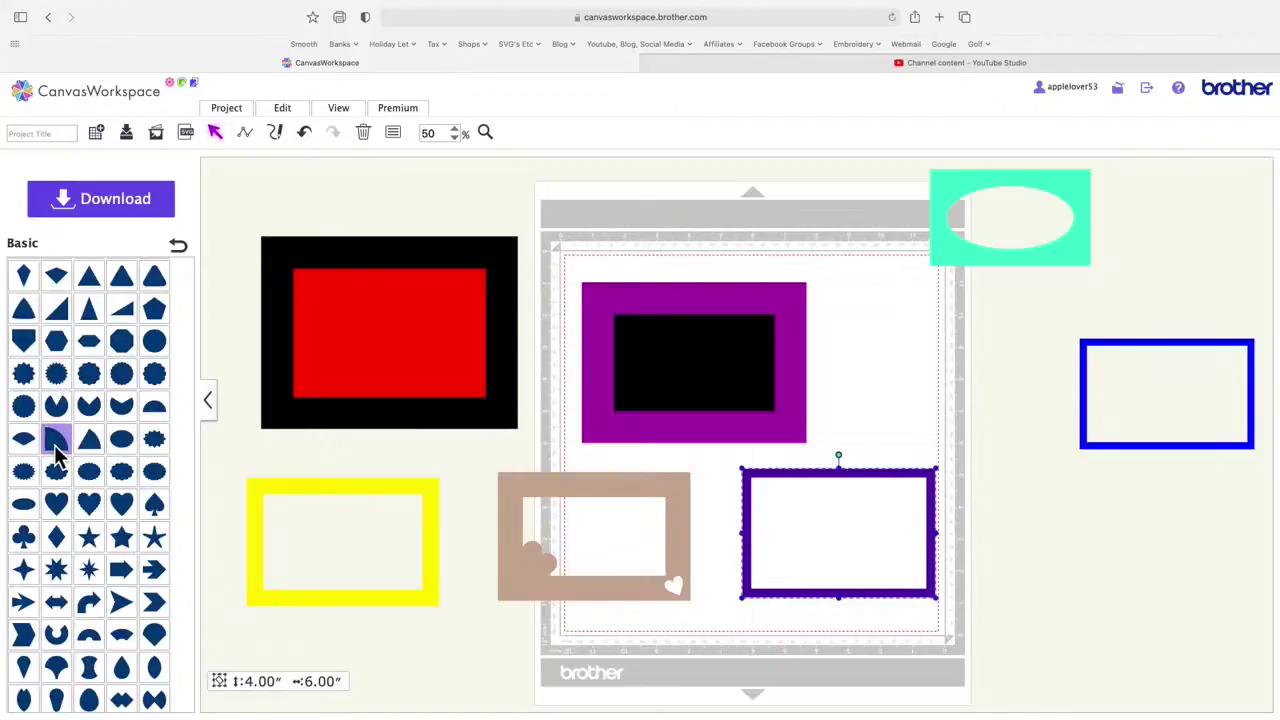
Step: Fit a quarter circle about 1.15 inches in the violet frame's lower-left inner corner and a duplicate, turned 180 degrees, in the upper-right corner
left_click_drag(56, 436, 806, 514)
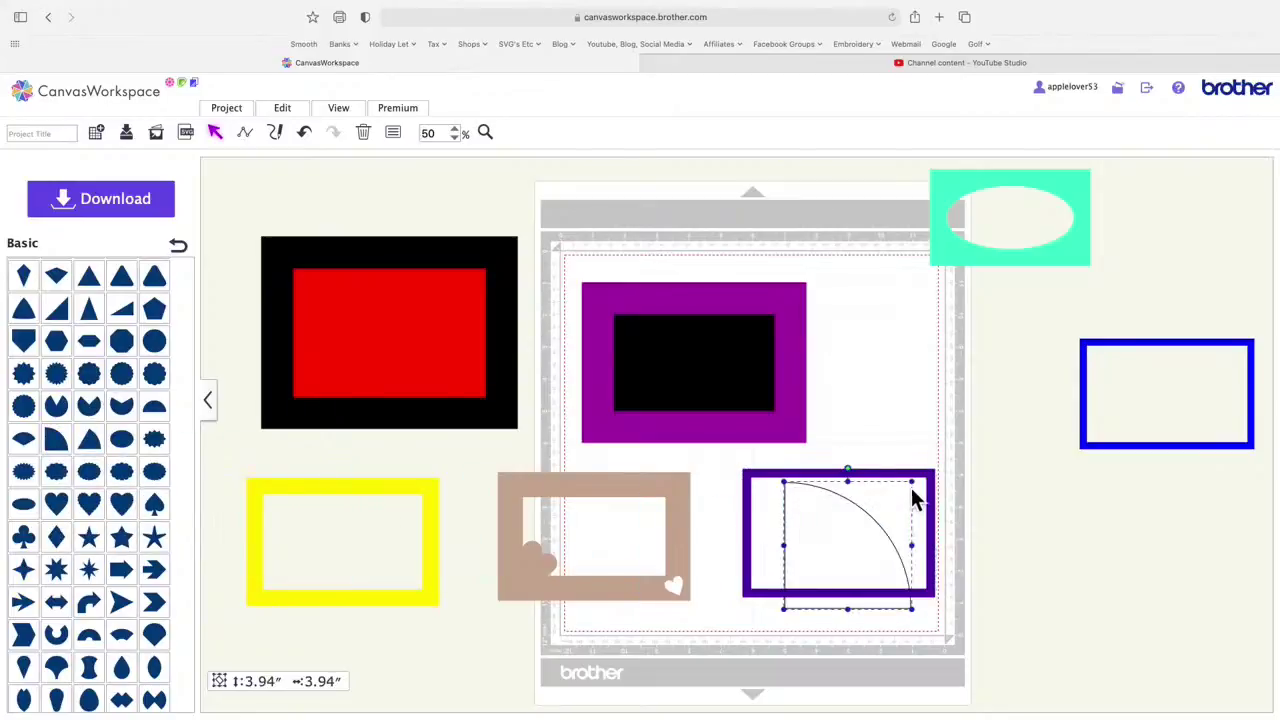
left_click_drag(924, 488, 770, 588)
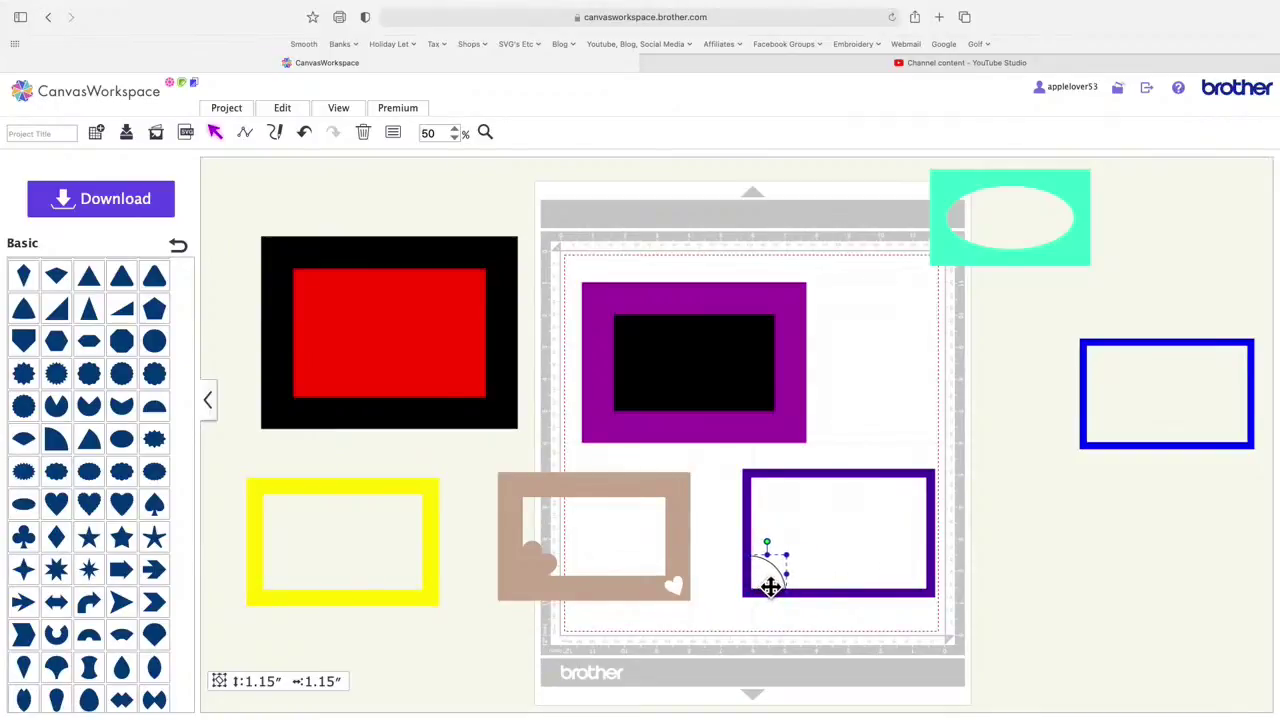
right_click(778, 582)
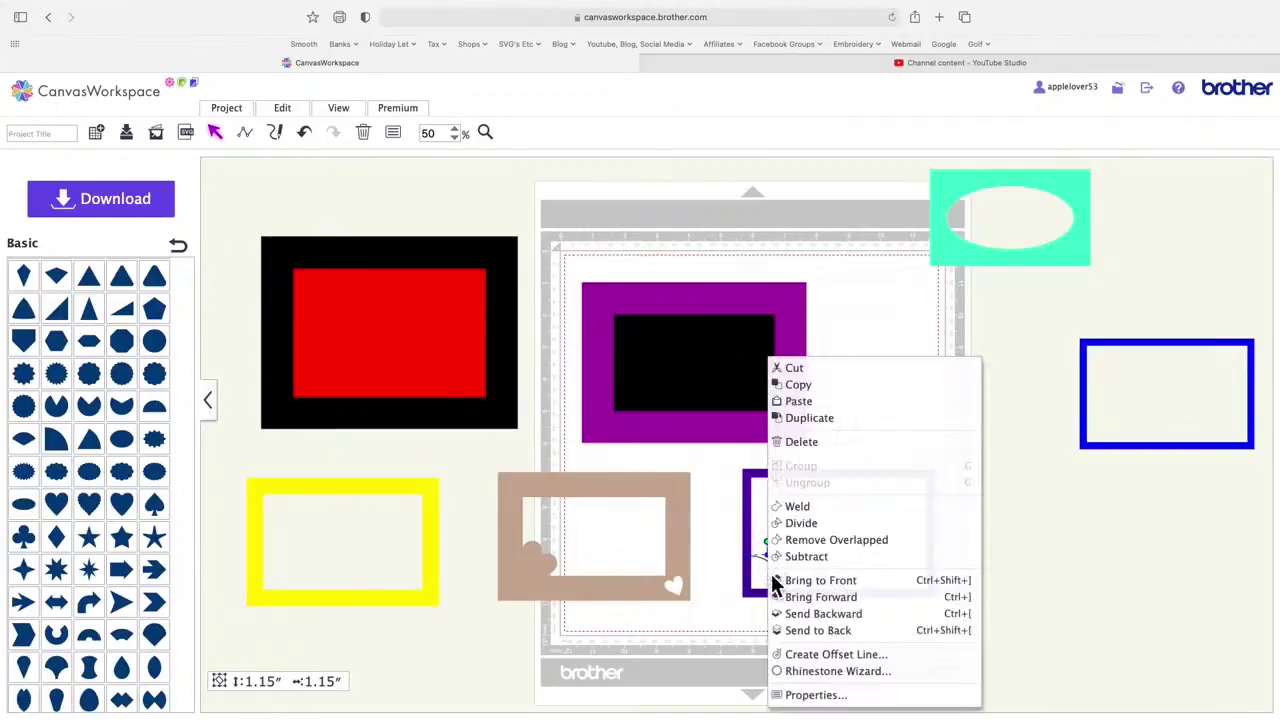
left_click(839, 420)
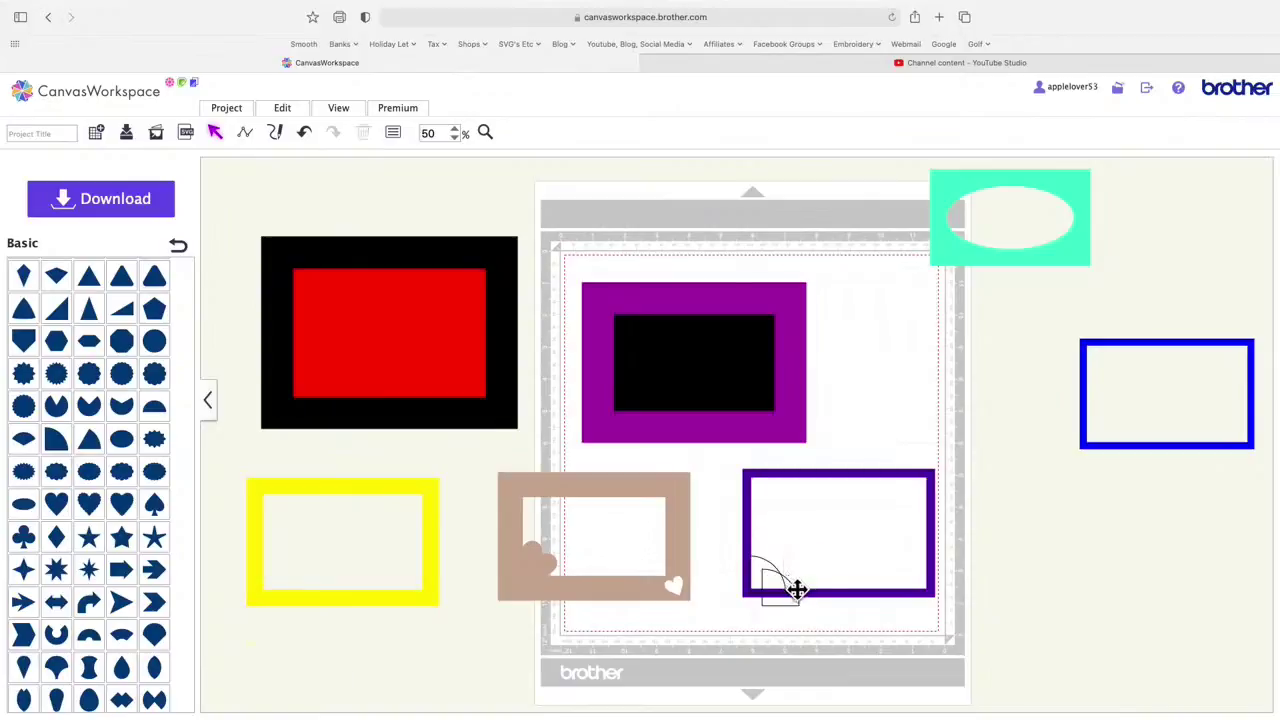
left_click_drag(806, 596, 894, 423)
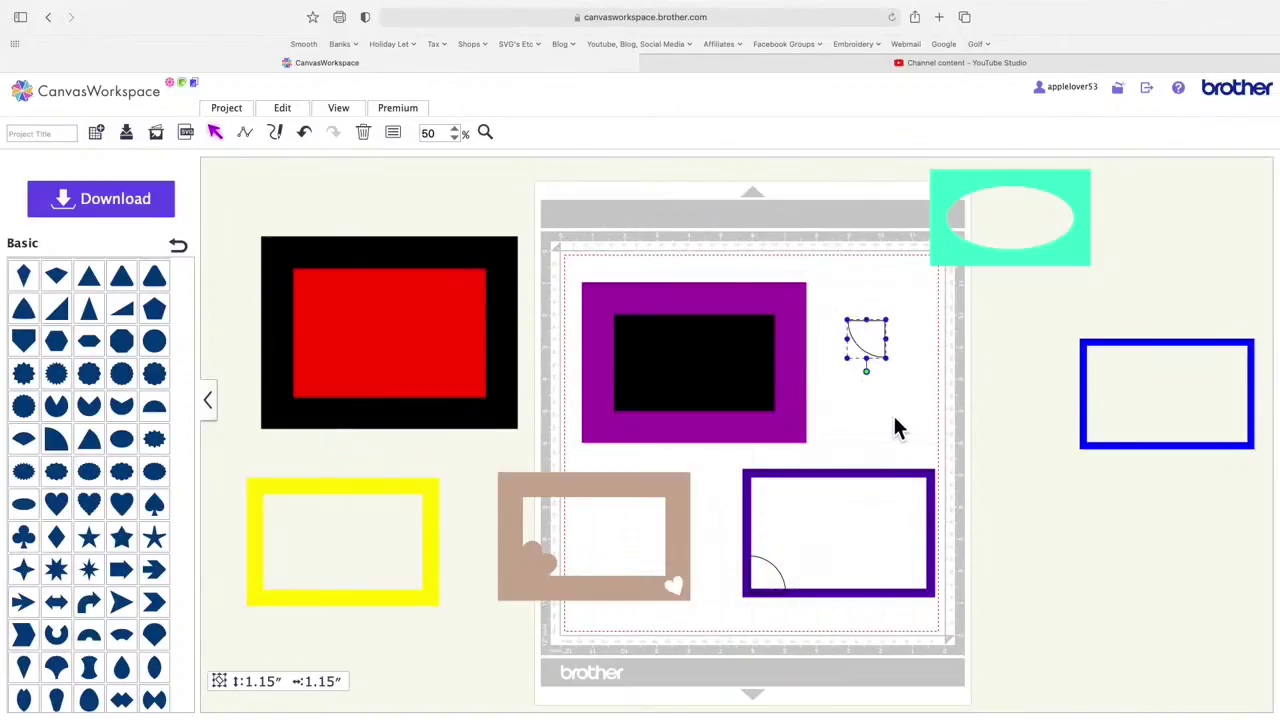
left_click_drag(889, 357, 932, 509)
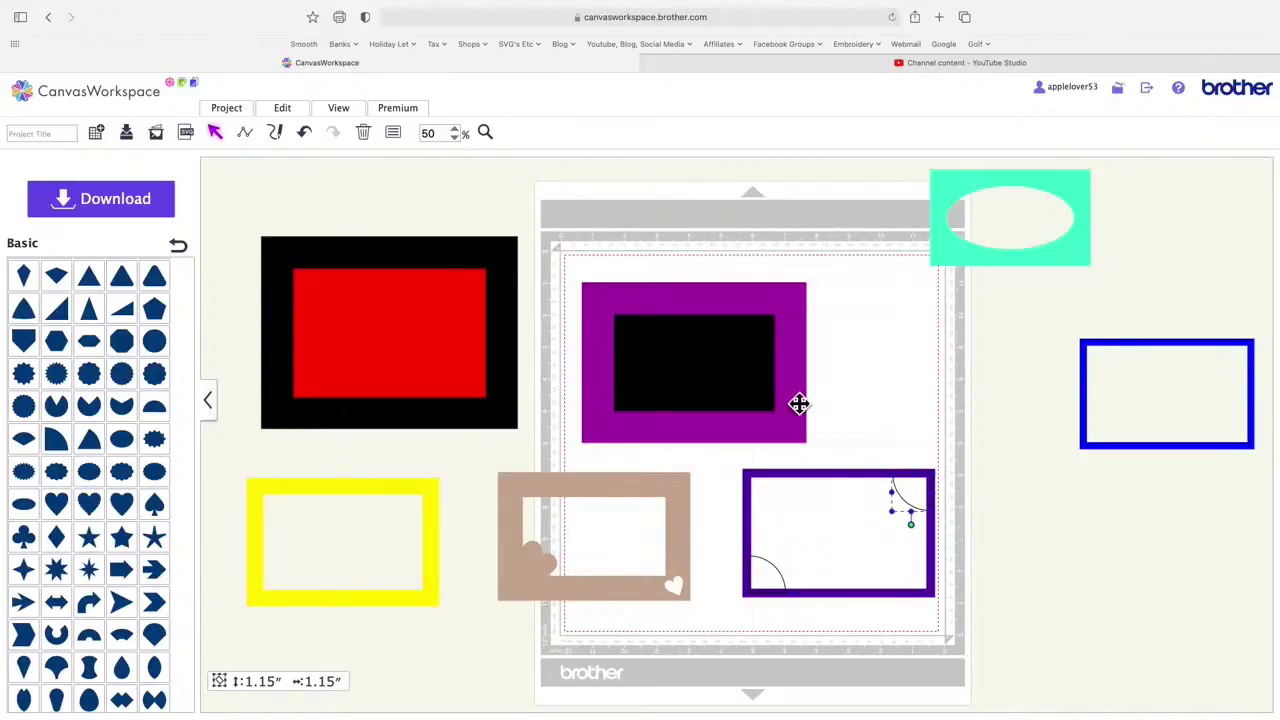
Step: Move the purple and black group aside and weld the two quarter circles to the violet frame
left_click_drag(800, 403, 722, 320)
left_click_drag(731, 436, 990, 624)
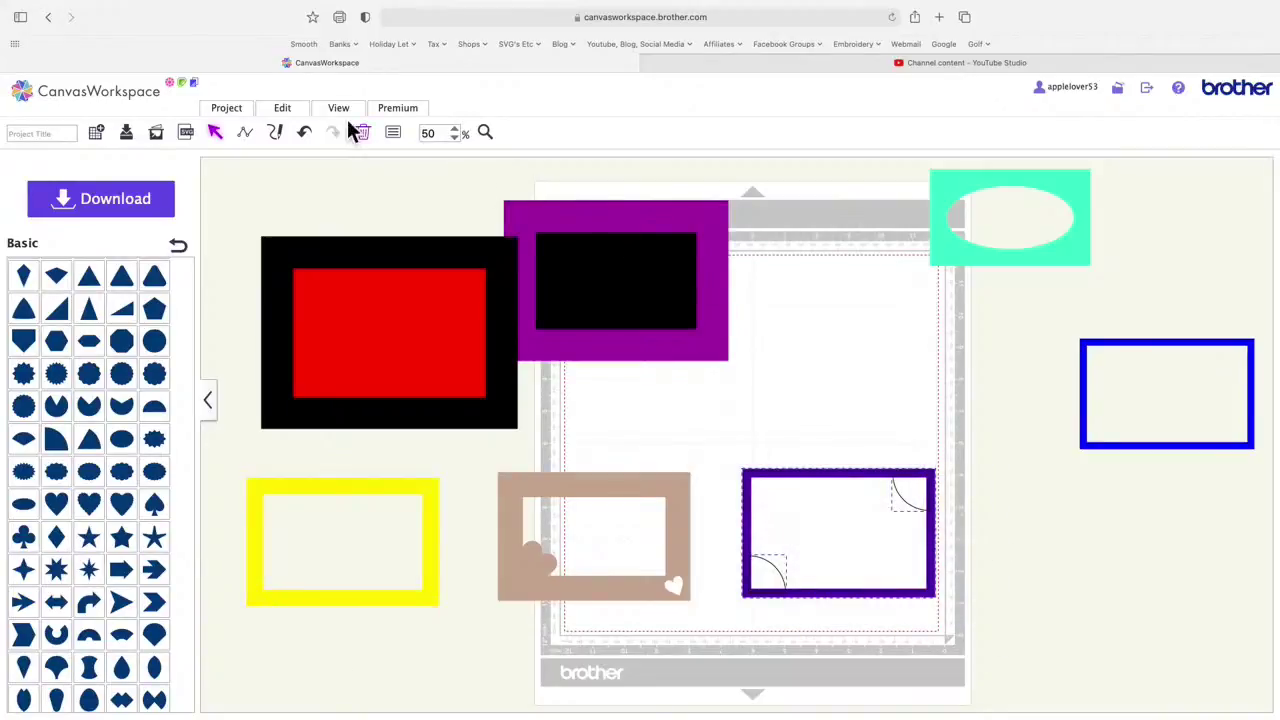
left_click(295, 118)
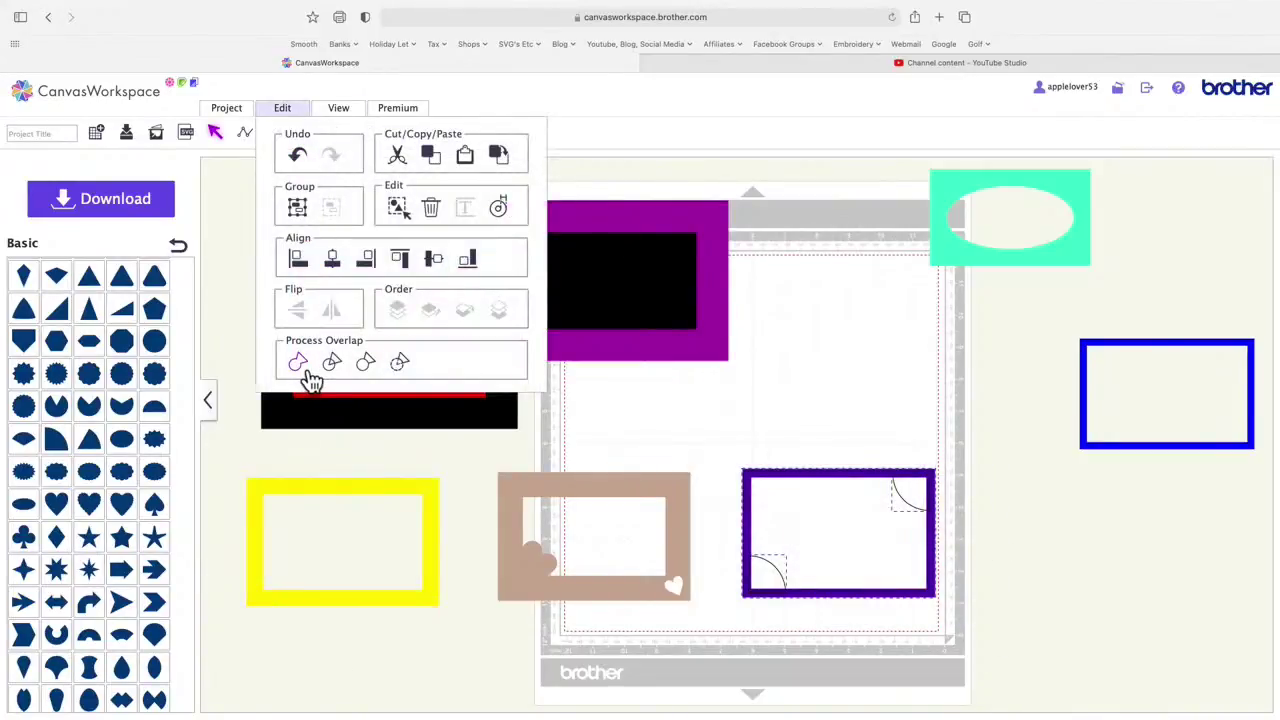
left_click(300, 367)
left_click(929, 510)
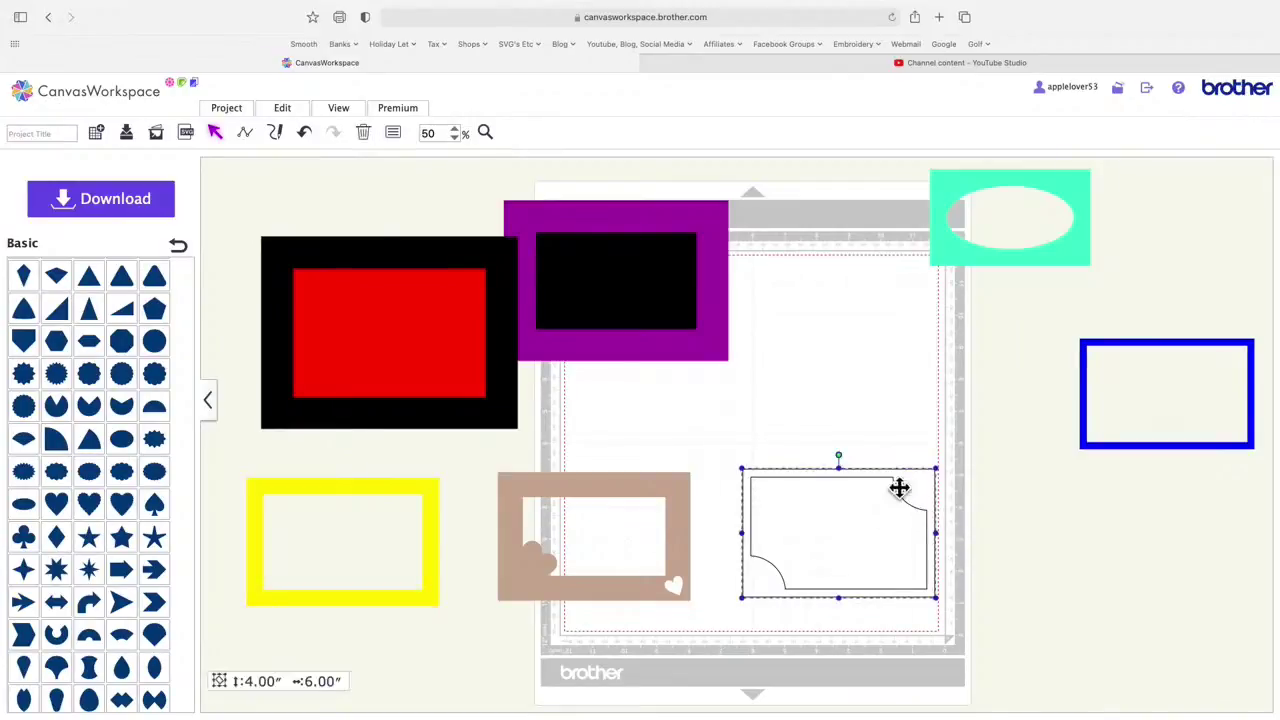
Step: Set both the fill and the line color of the welded corner frame to crimson
left_click(393, 132)
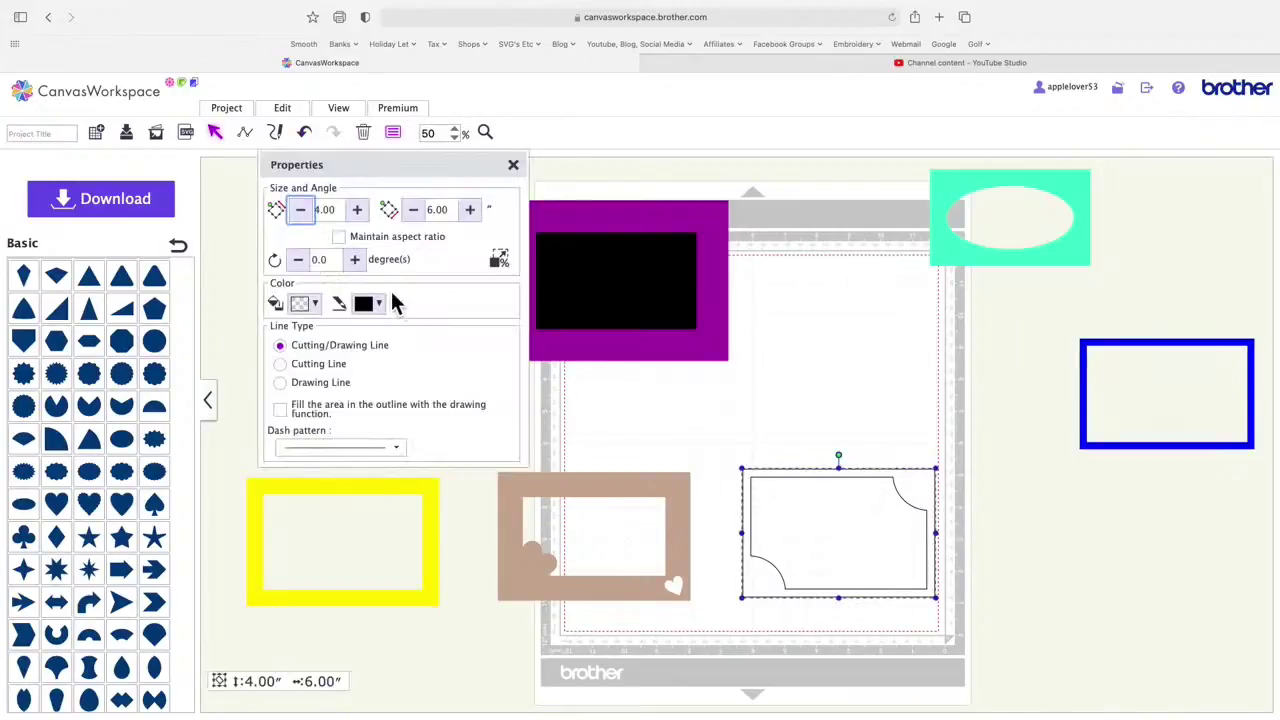
left_click(314, 304)
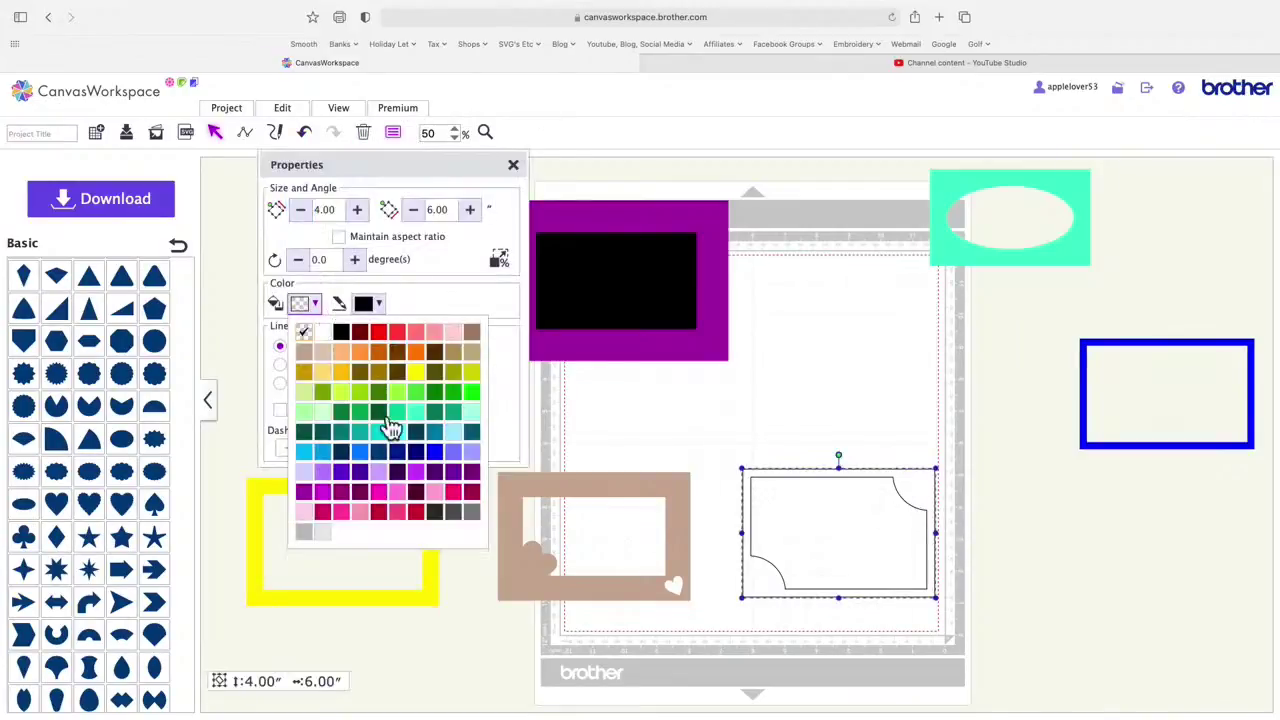
left_click(416, 512)
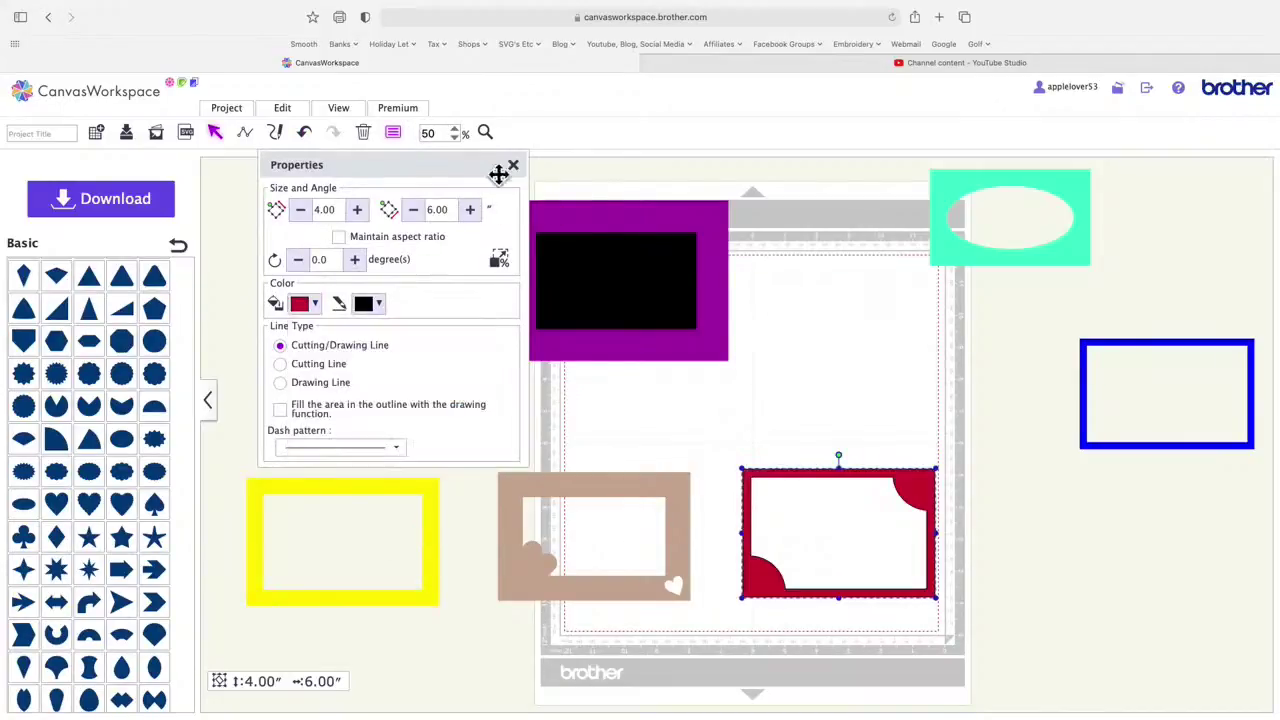
left_click(380, 305)
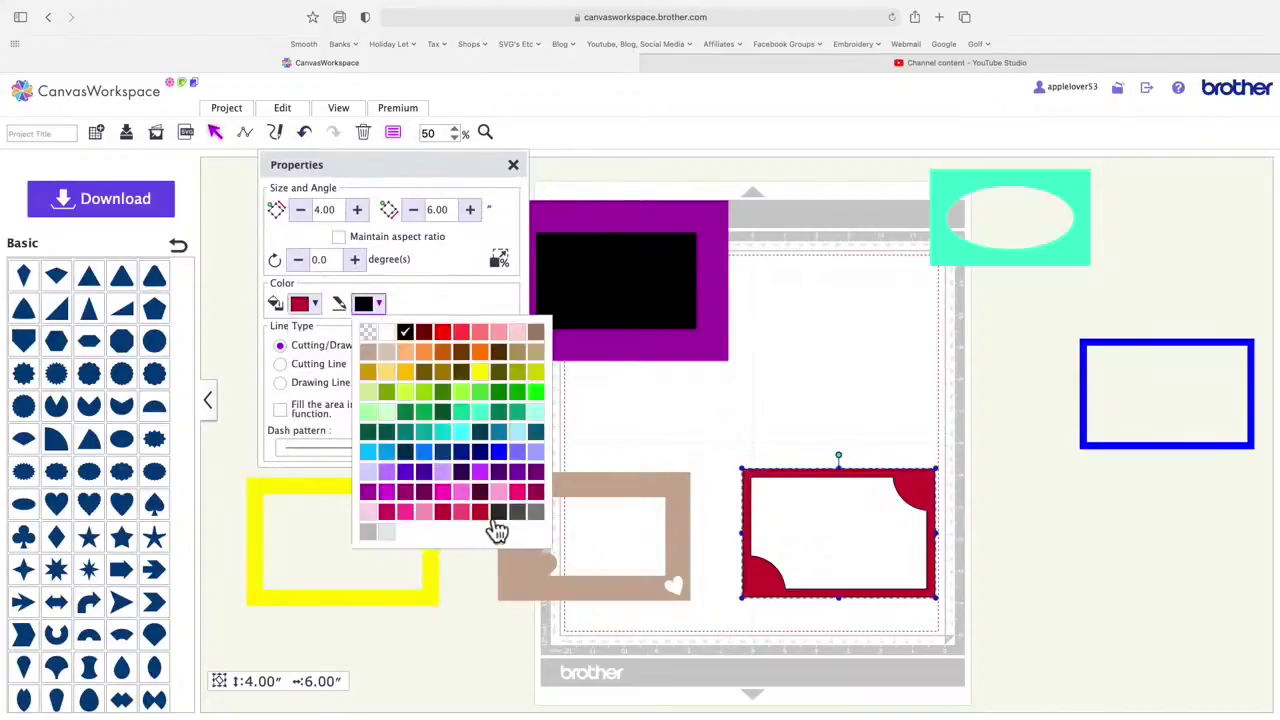
left_click(481, 513)
Step: Move the purple and black group onto the mat, preview the crimson frame on it, and set the frame aside beyond the mat's right edge
left_click_drag(660, 231, 791, 283)
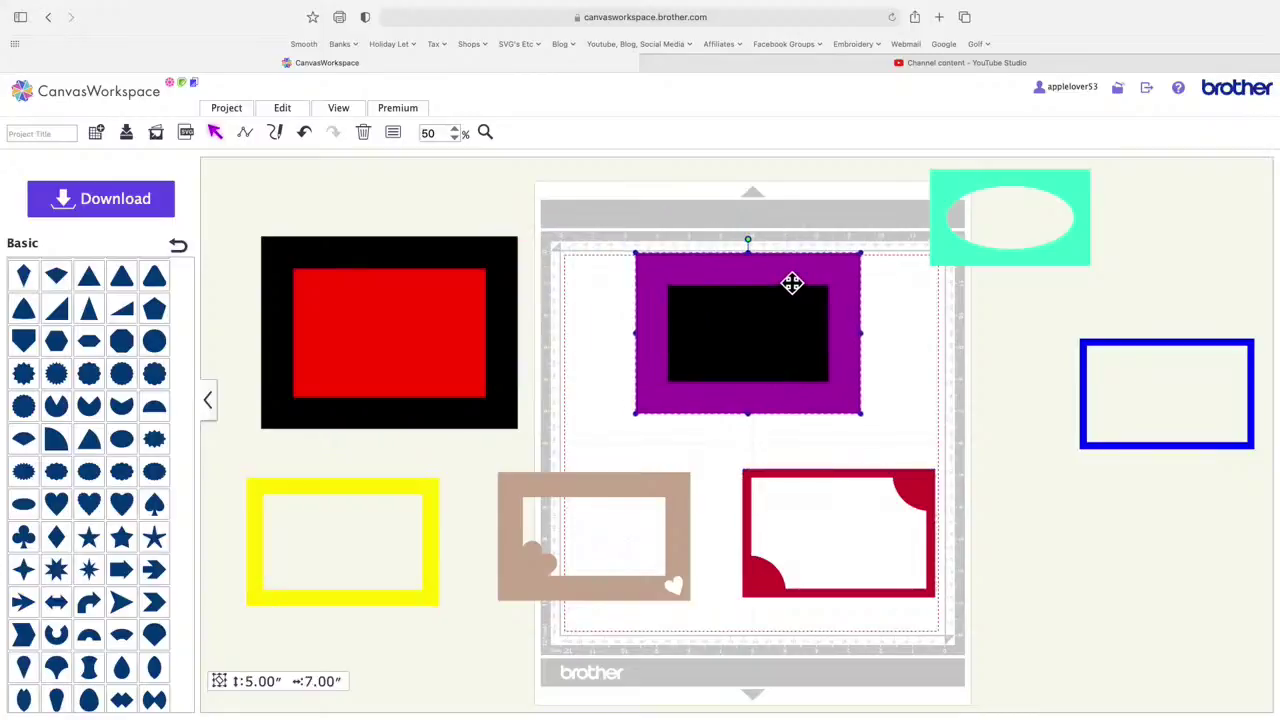
left_click_drag(929, 503, 843, 300)
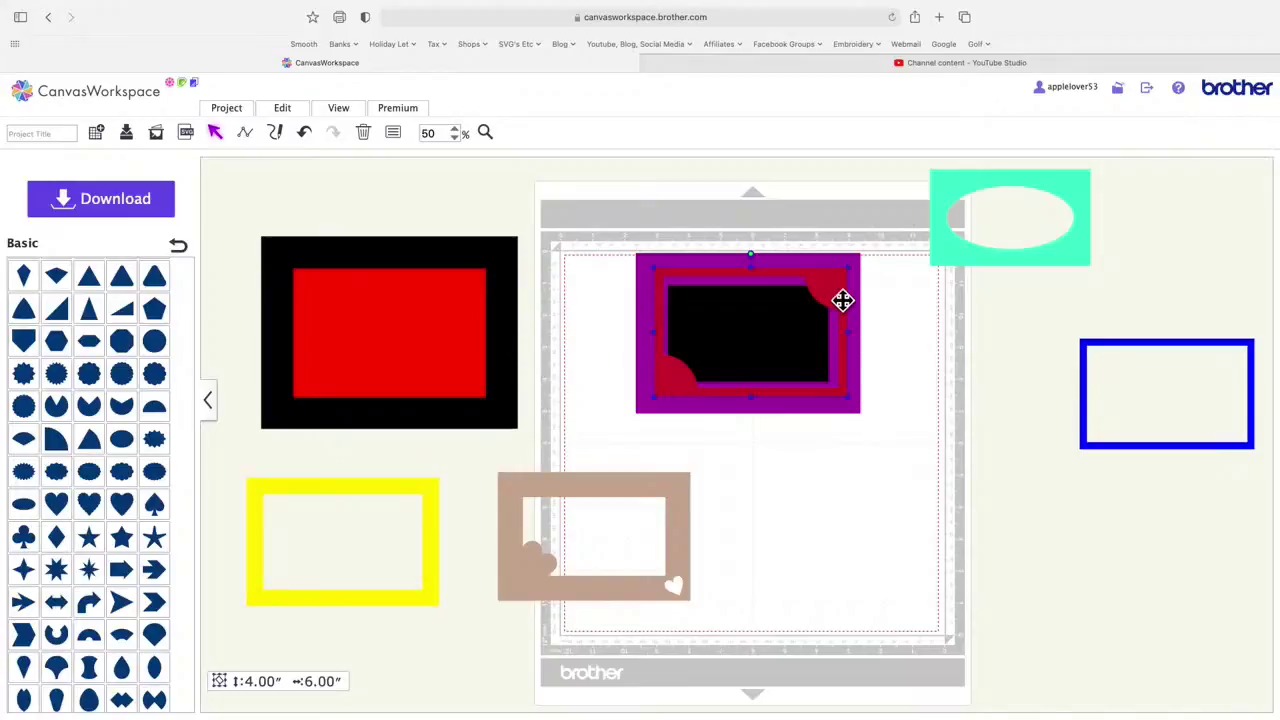
left_click_drag(843, 300, 1158, 513)
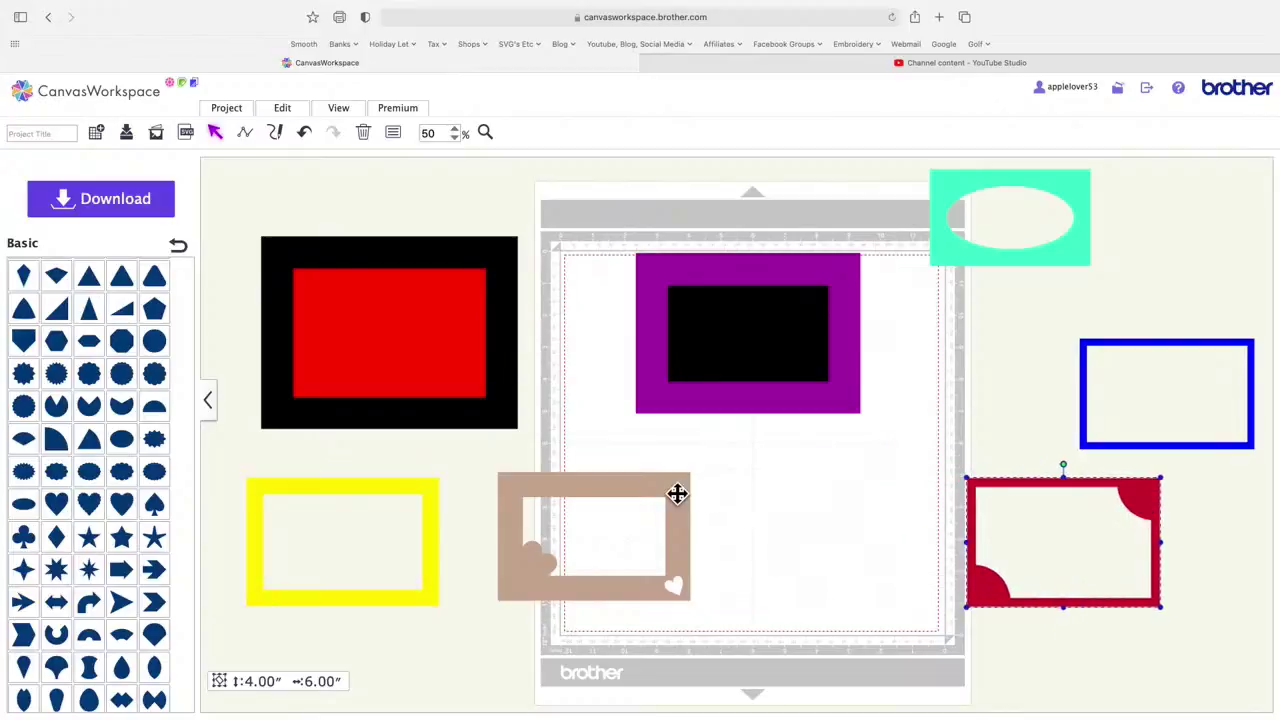
Step: Move the tan heart frame off the mat's left side and position the purple and black group in the mat's upper-left area
left_click_drag(751, 300, 773, 327)
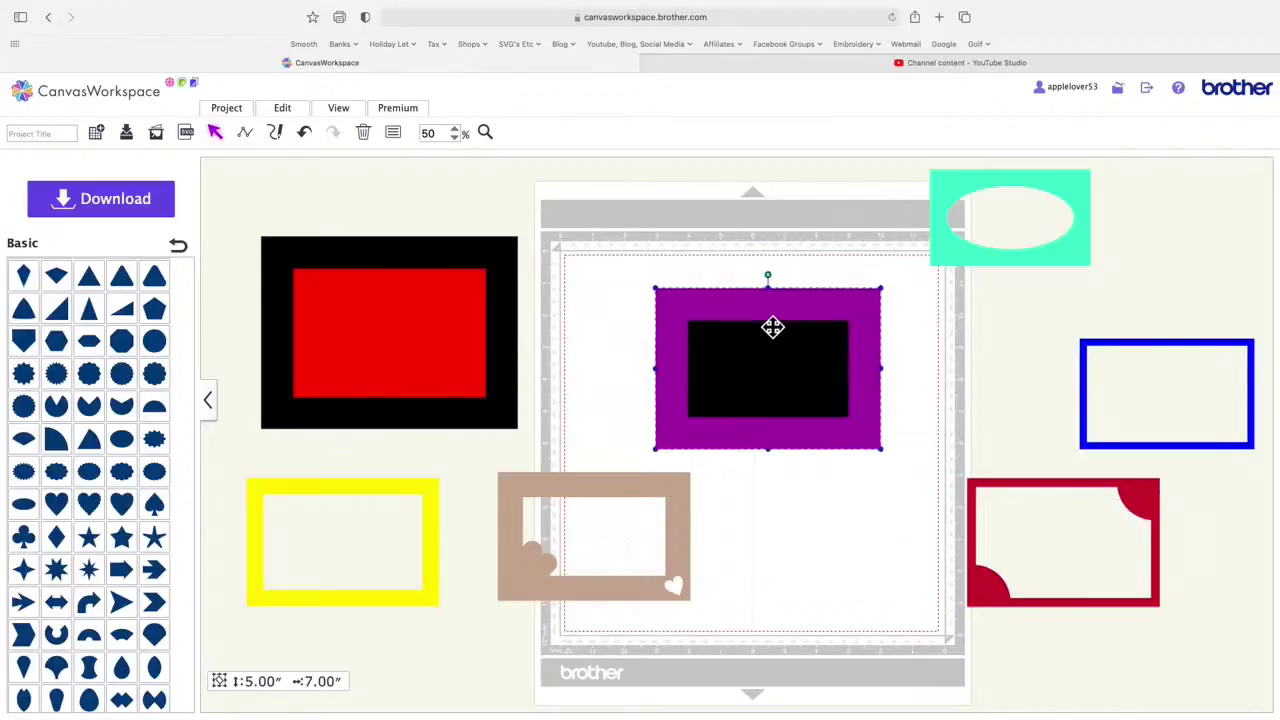
left_click_drag(689, 537, 803, 543)
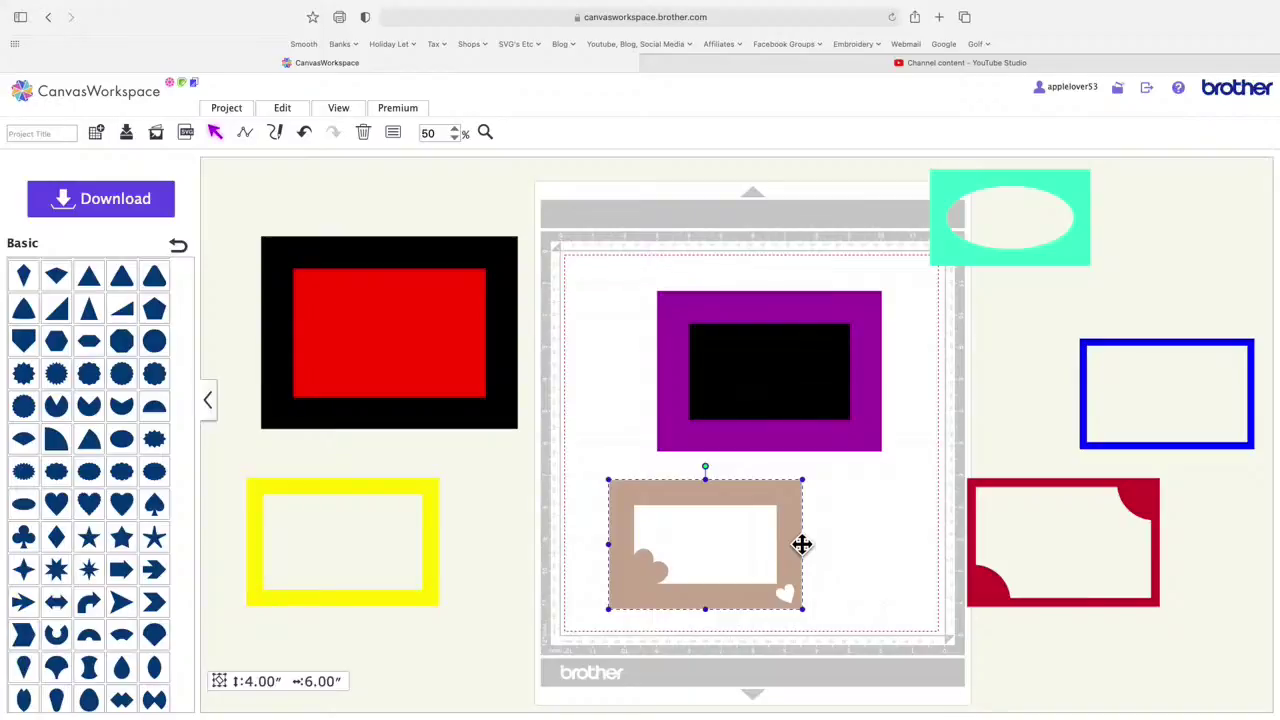
left_click_drag(731, 503, 517, 486)
left_click_drag(803, 320, 716, 304)
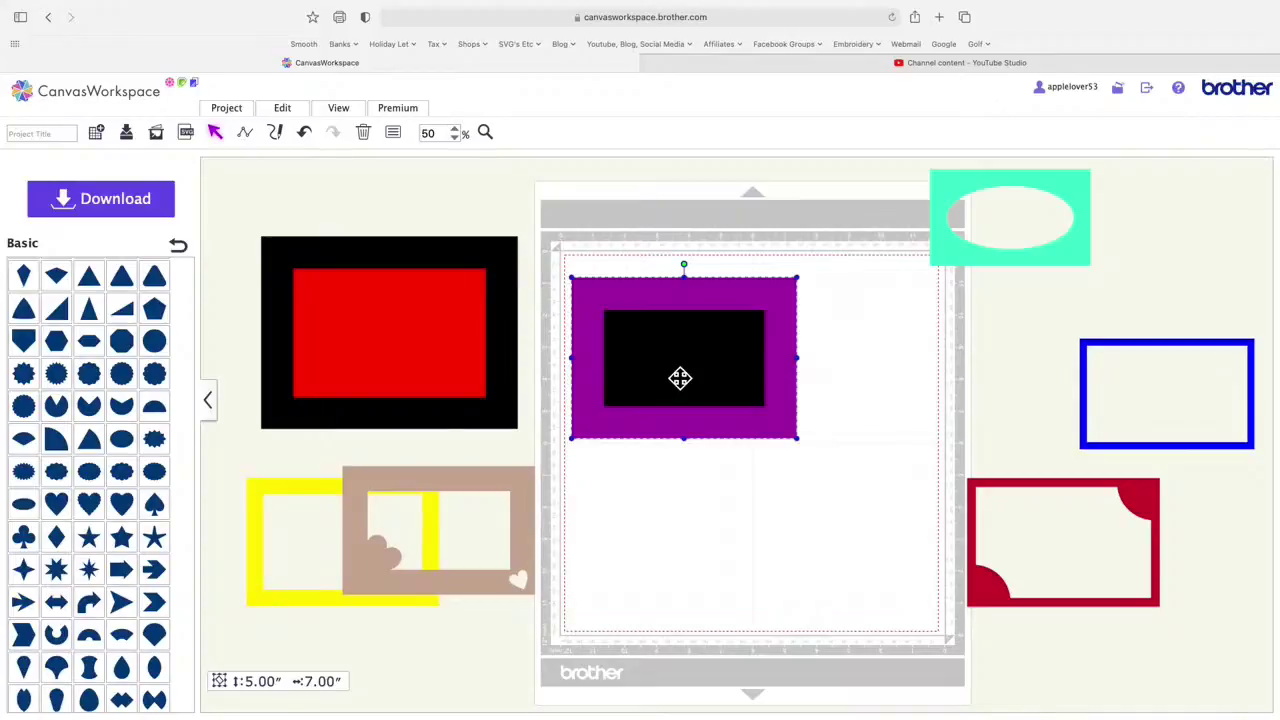
mouse_move(728, 300)
left_mouse_down()
mouse_move(746, 289)
mouse_move(732, 291)
left_mouse_up()
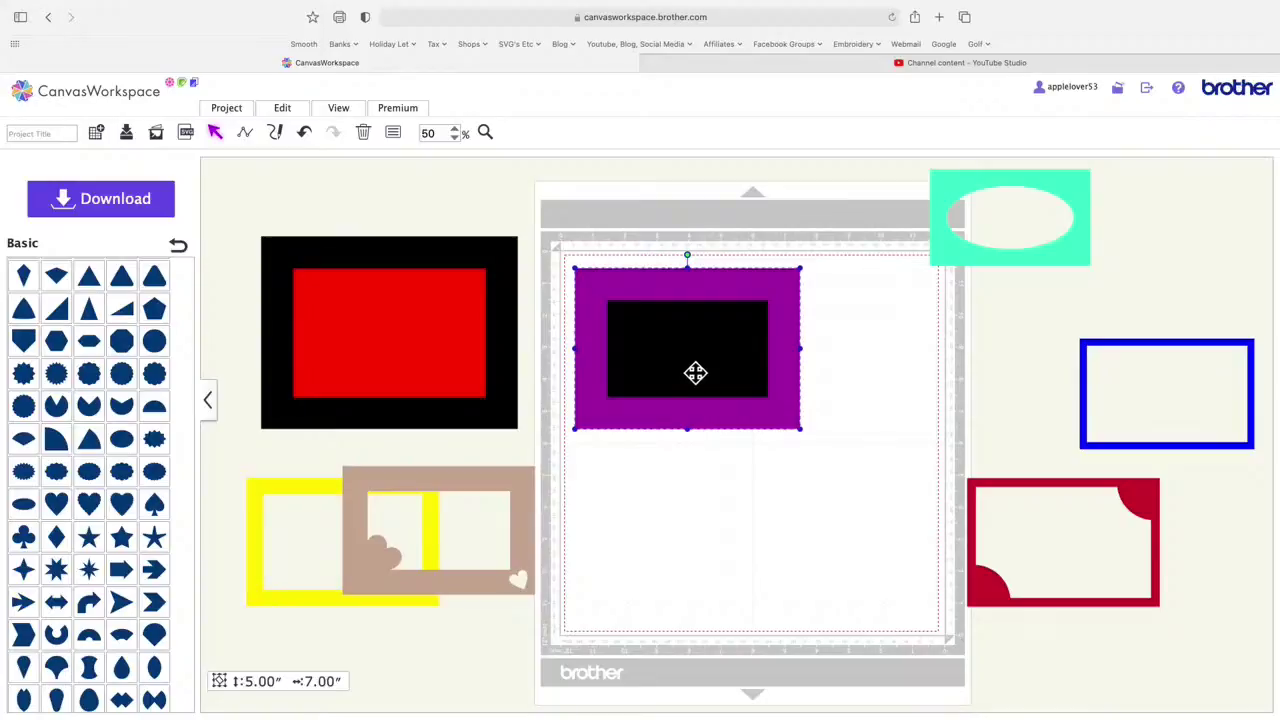
Step: Delete the black and red mat, the turquoise oval frame, and the blue, crimson, tan and yellow frames, leaving only the purple and black group
left_click(510, 312)
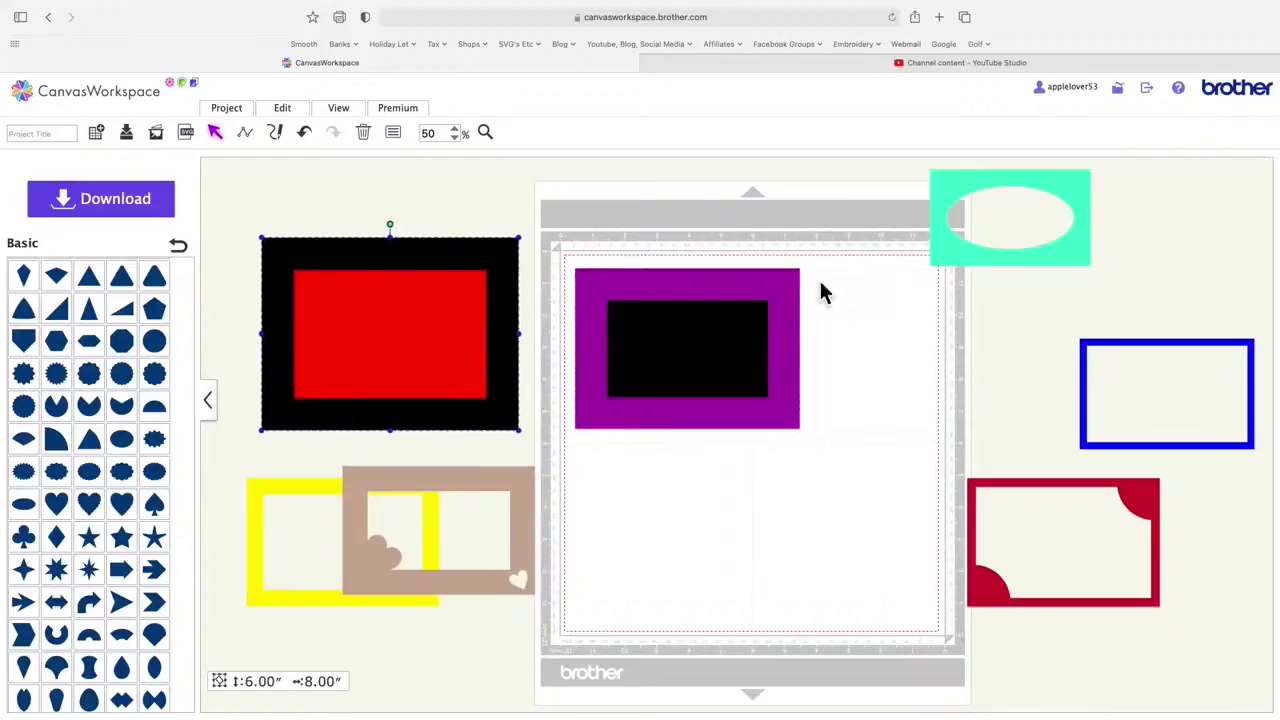
key("Delete")
left_click(1071, 189)
key("Delete")
left_click(1118, 356)
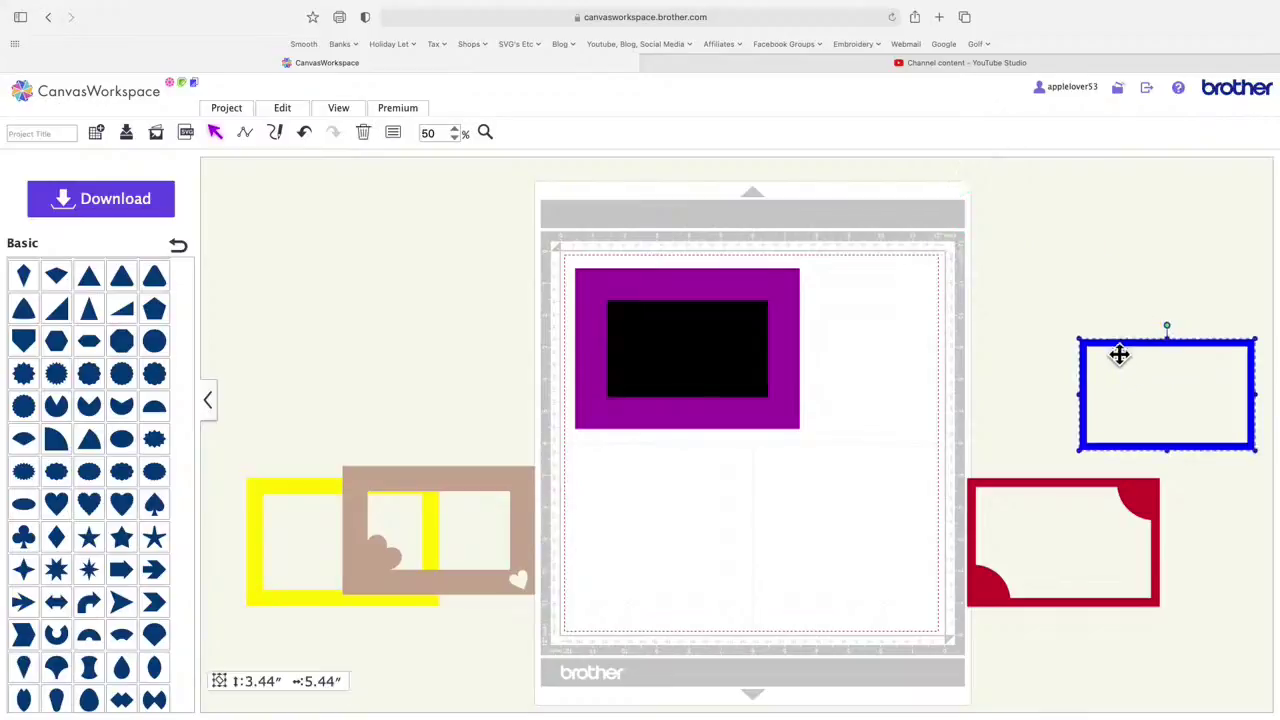
key("Delete")
left_click(1148, 514)
key("Delete")
left_click(434, 484)
key("Delete")
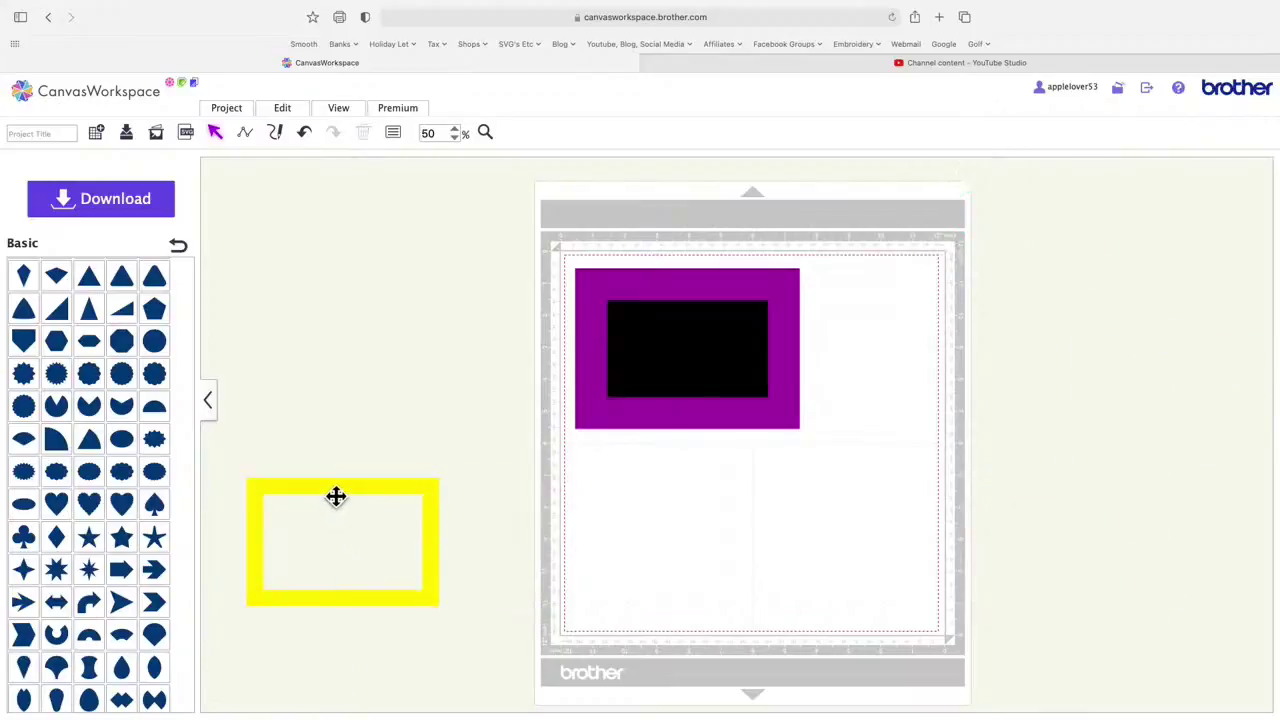
left_click(334, 497)
key("Delete")
Step: Reposition the purple and black group slightly lower on the mat, ungroup it and select the black rectangle
mouse_move(705, 309)
left_mouse_down()
mouse_move(749, 309)
mouse_move(697, 304)
left_mouse_up()
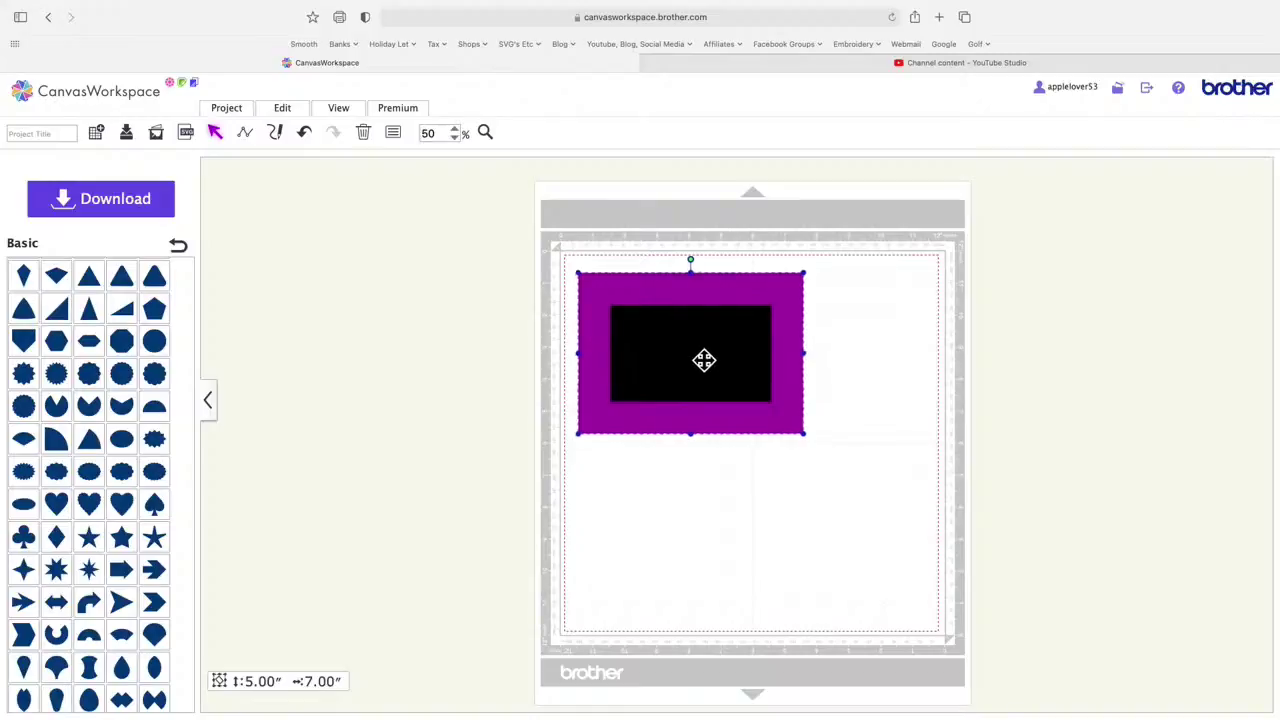
left_click_drag(706, 360, 706, 371)
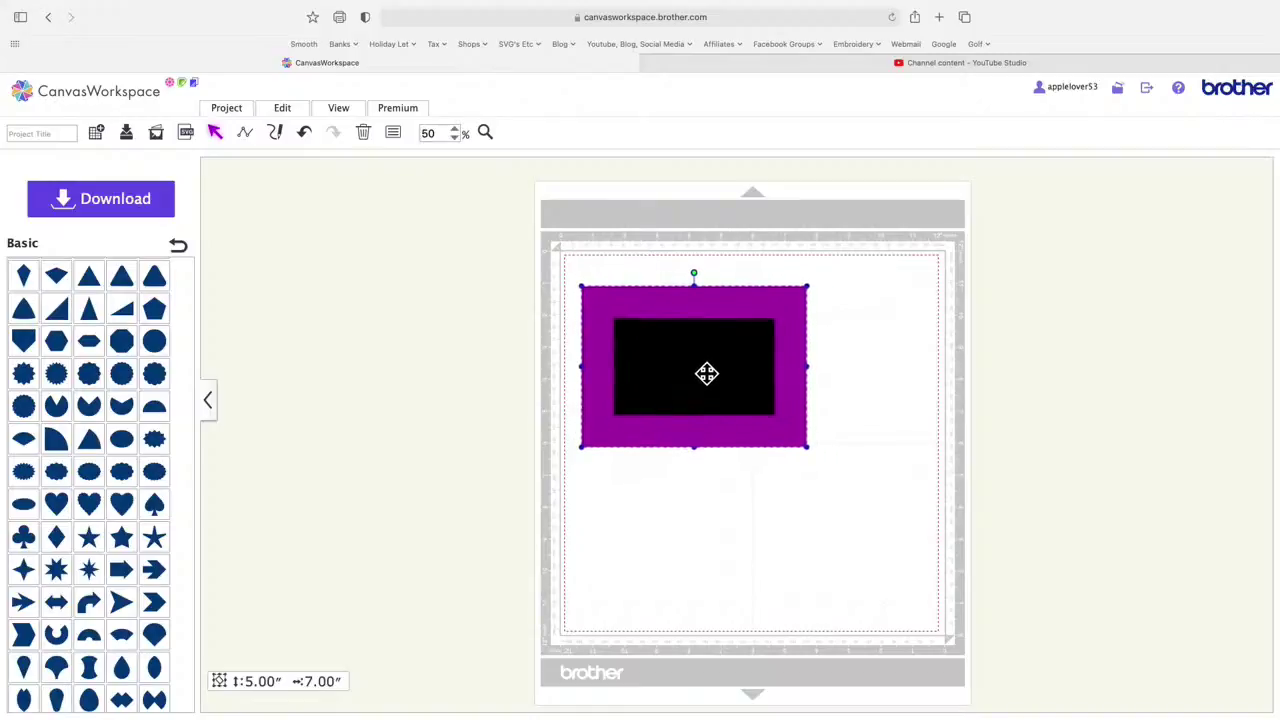
right_click(775, 312)
left_click(849, 433)
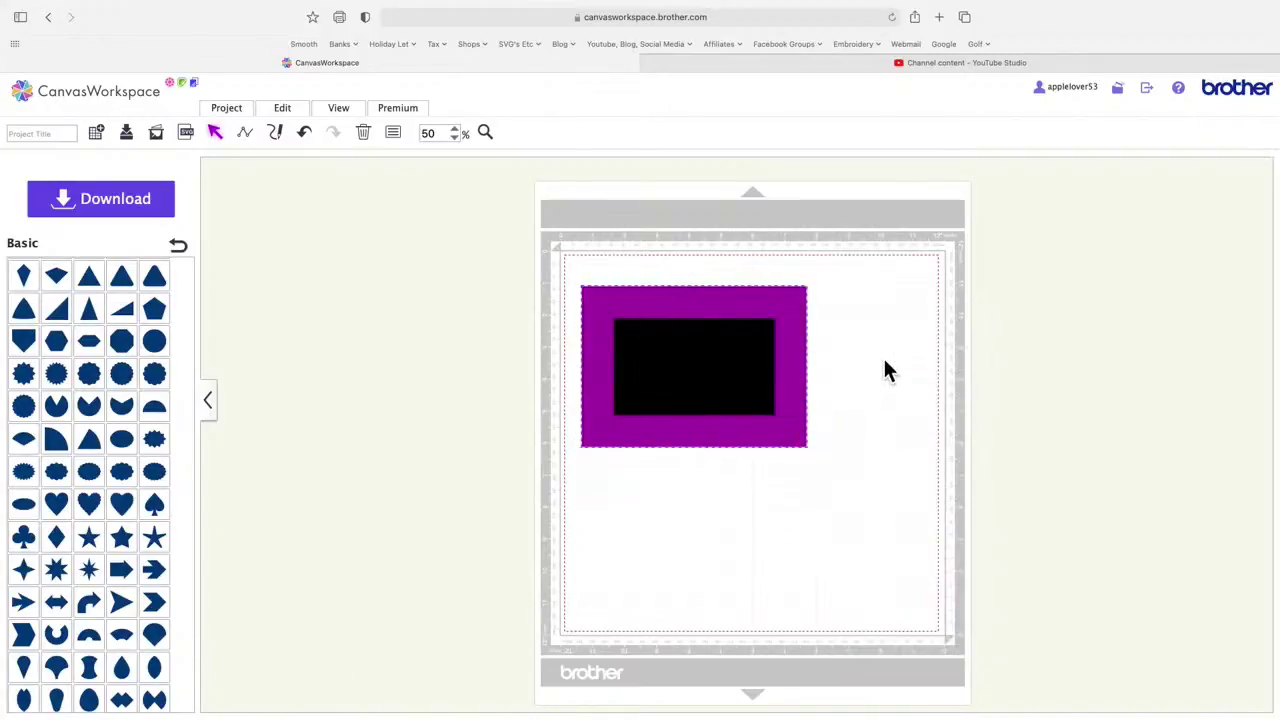
left_click(695, 375)
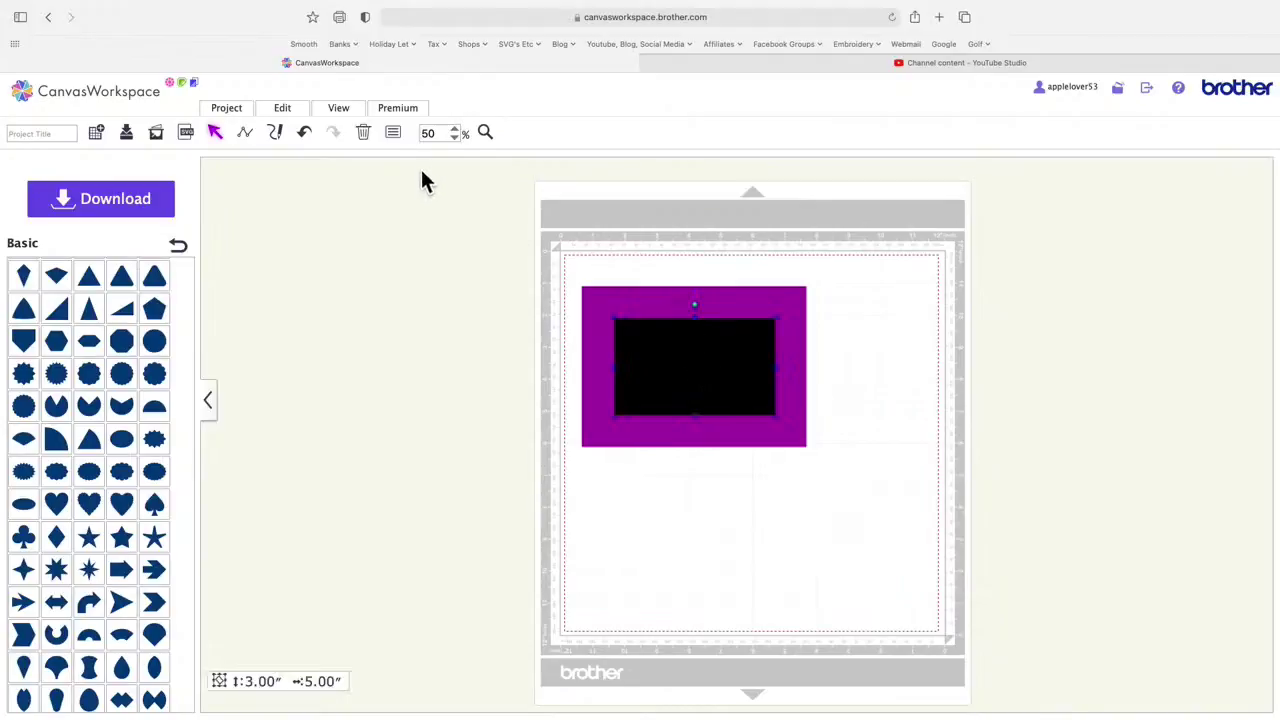
Step: Resize the black rectangle to 4.00 by 6.00 inches and centre it on the purple mat
left_click(395, 134)
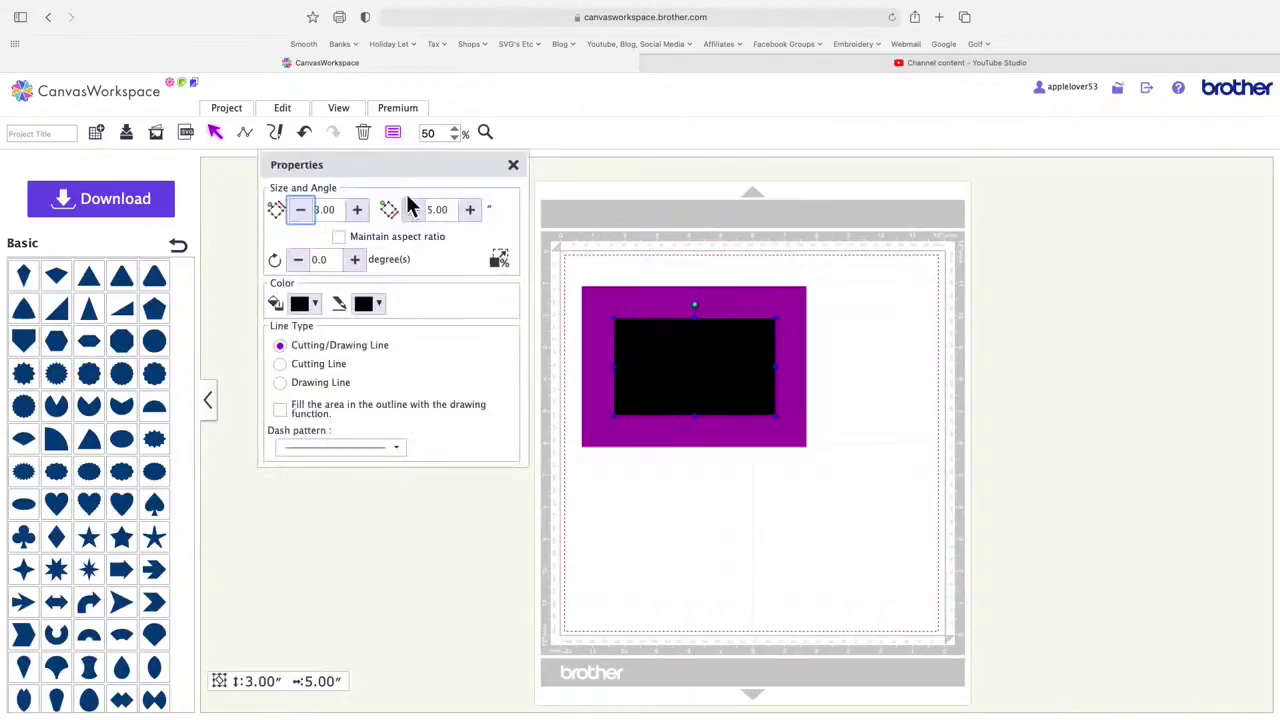
left_click(322, 212)
type("4")
left_click(451, 214)
type("6")
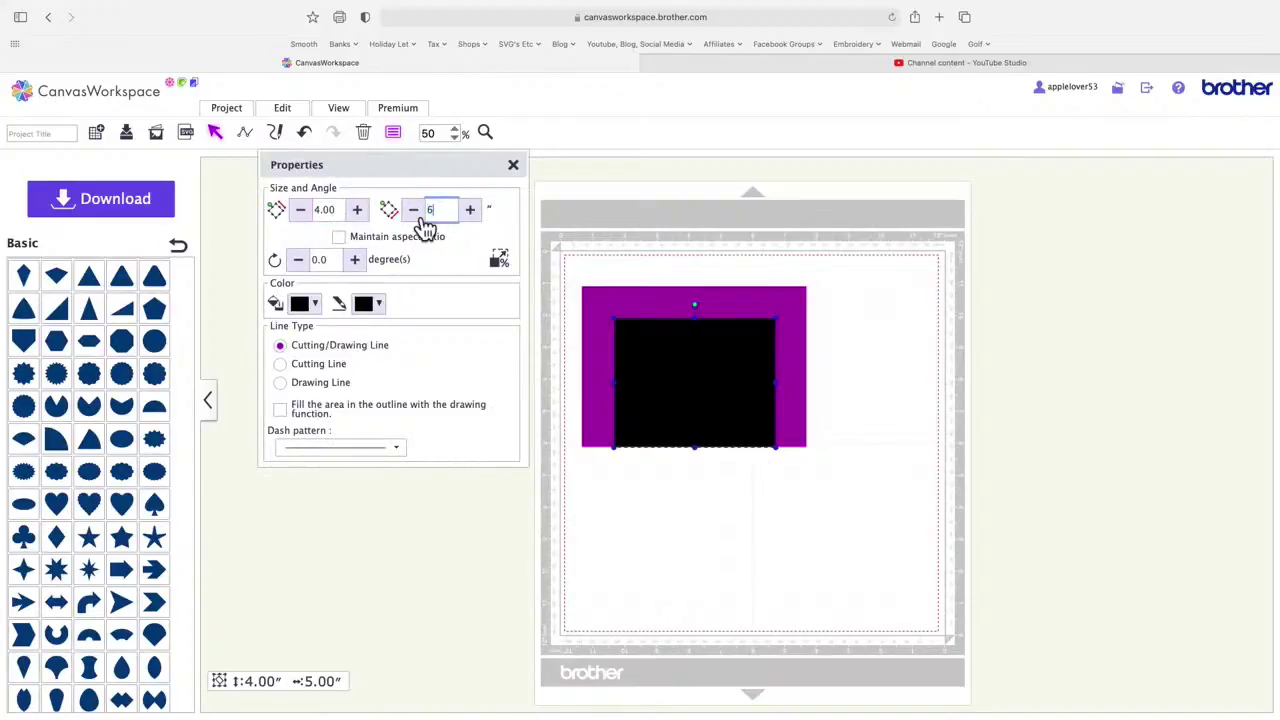
key("Return")
left_click(513, 165)
left_click_drag(718, 364, 708, 352)
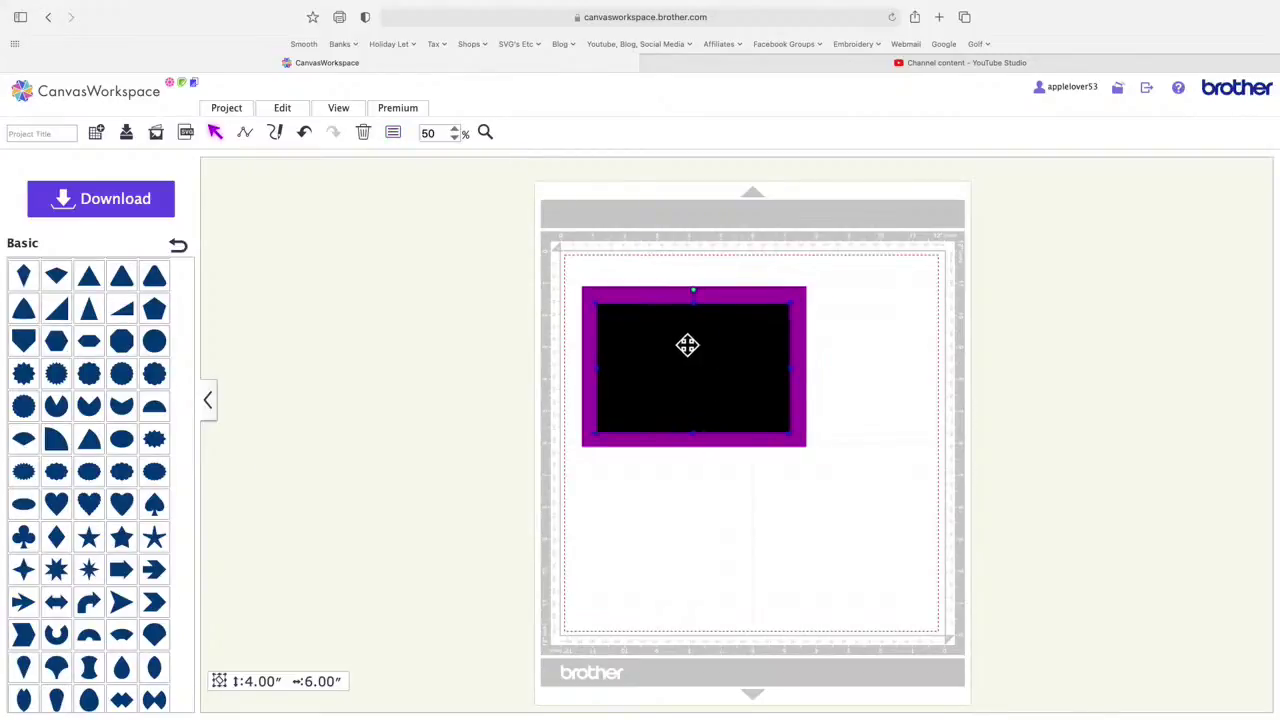
Step: Add a rectangle below the purple mat, size it 4.00 by 6.00 inches and fill it light orange
scroll(88, 340, "up", 5)
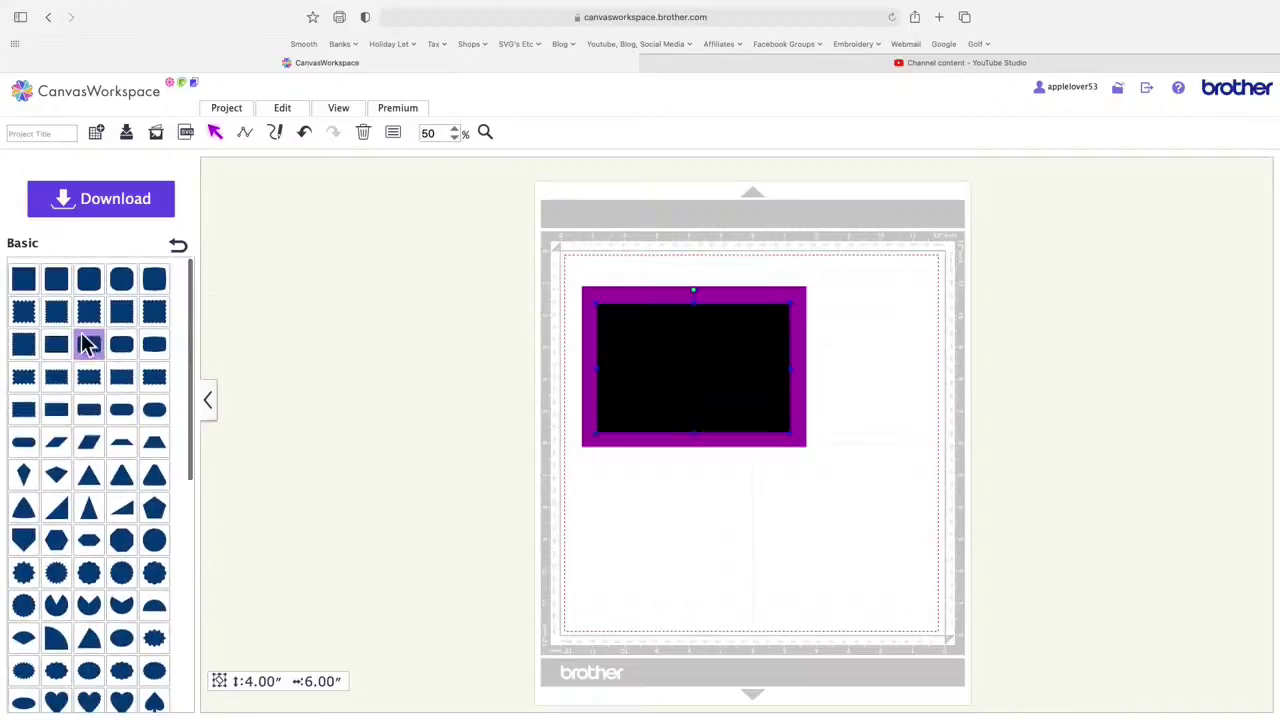
left_click_drag(58, 341, 668, 522)
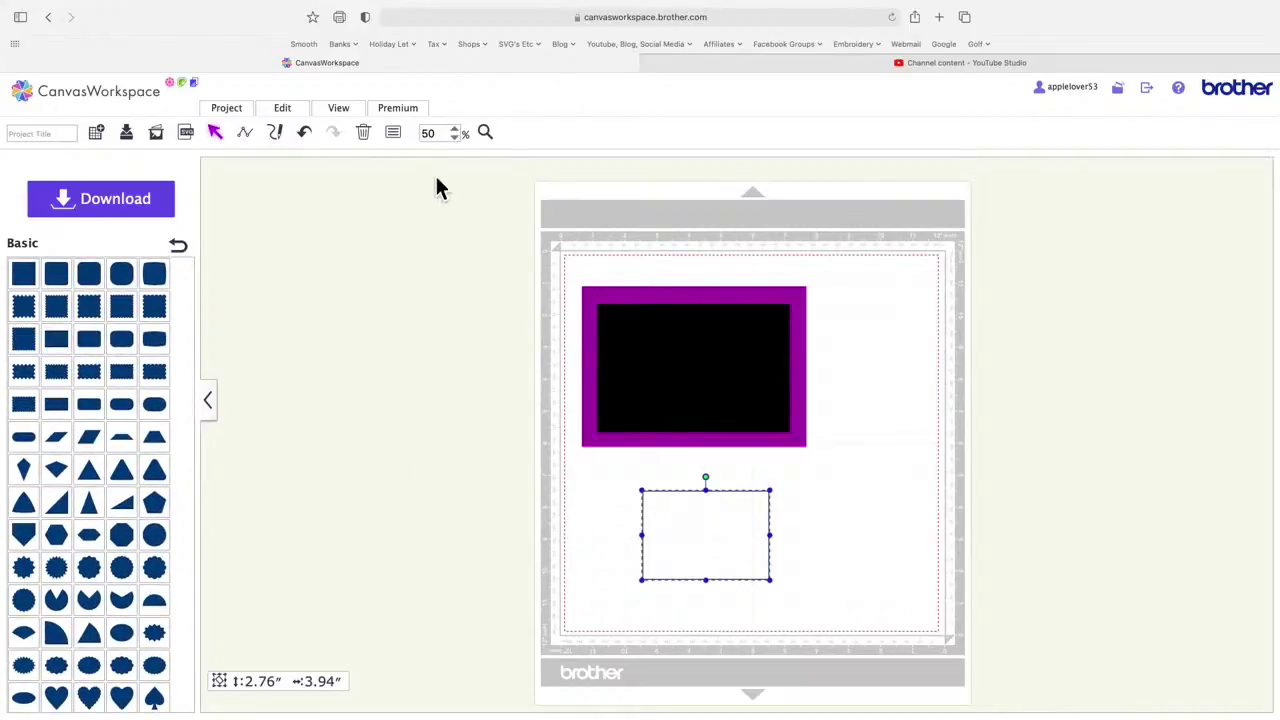
left_click(395, 134)
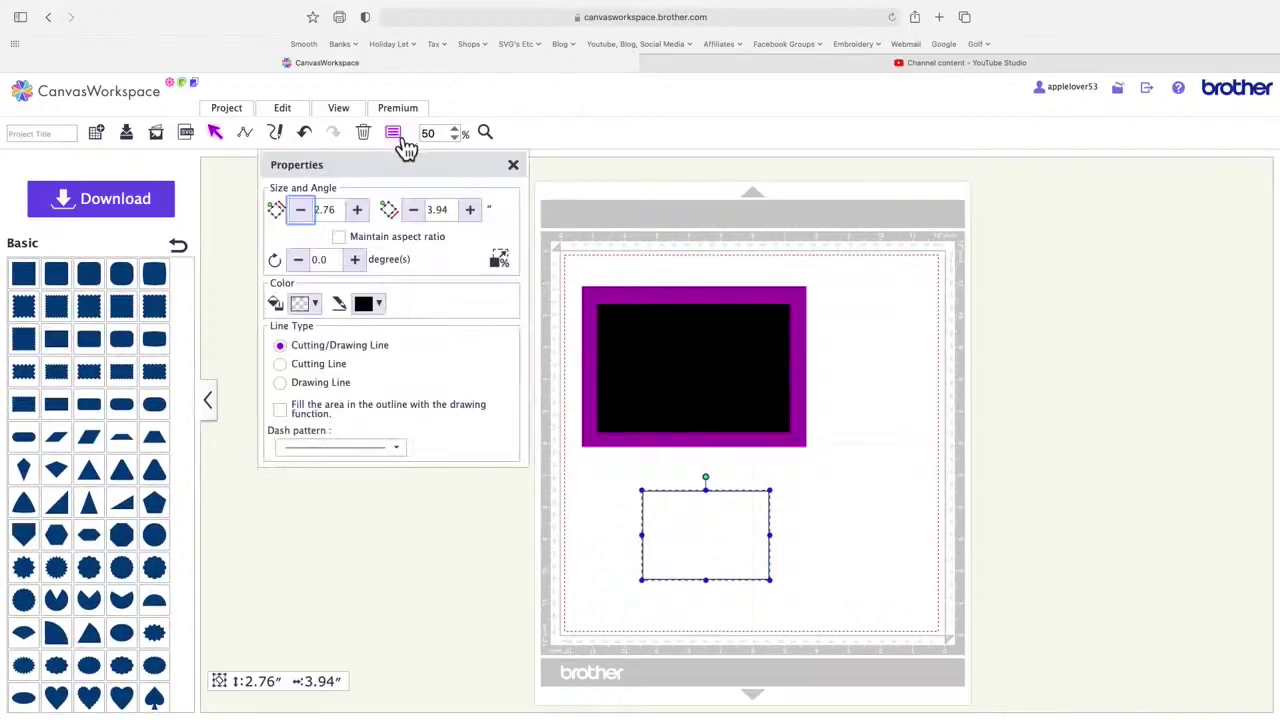
double_click(325, 211)
type("4")
double_click(446, 210)
type("6")
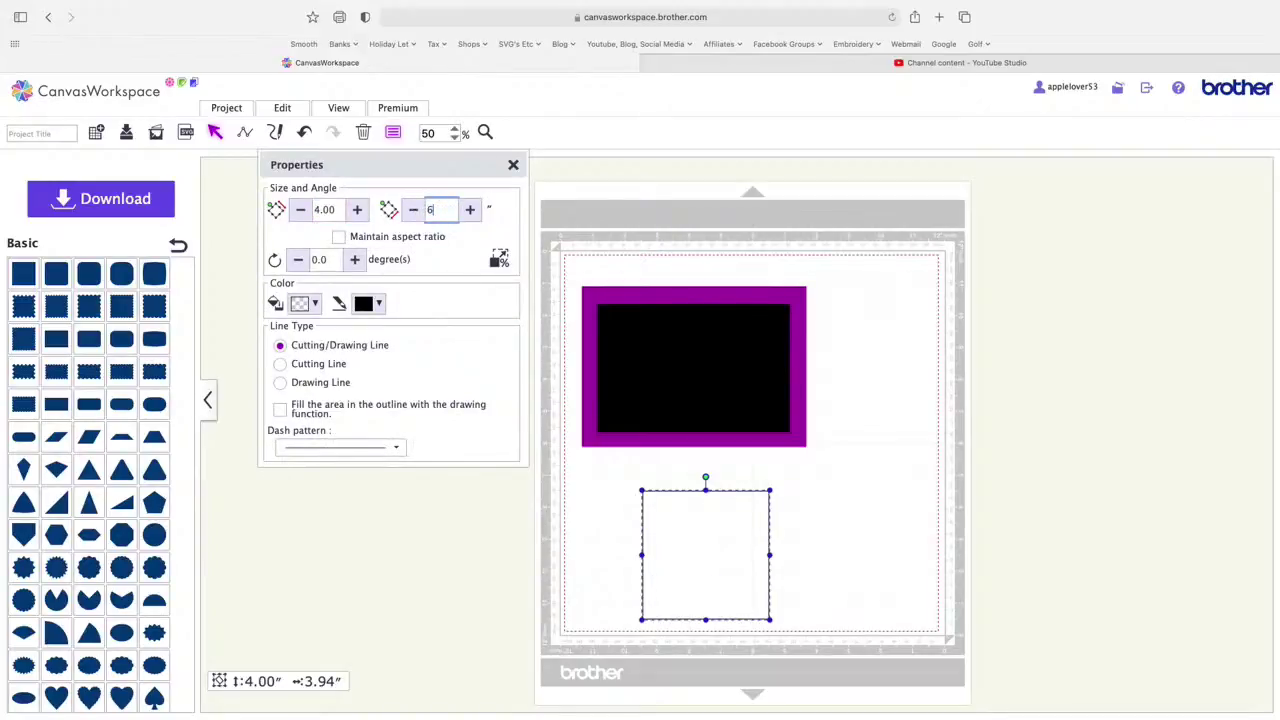
key("Return")
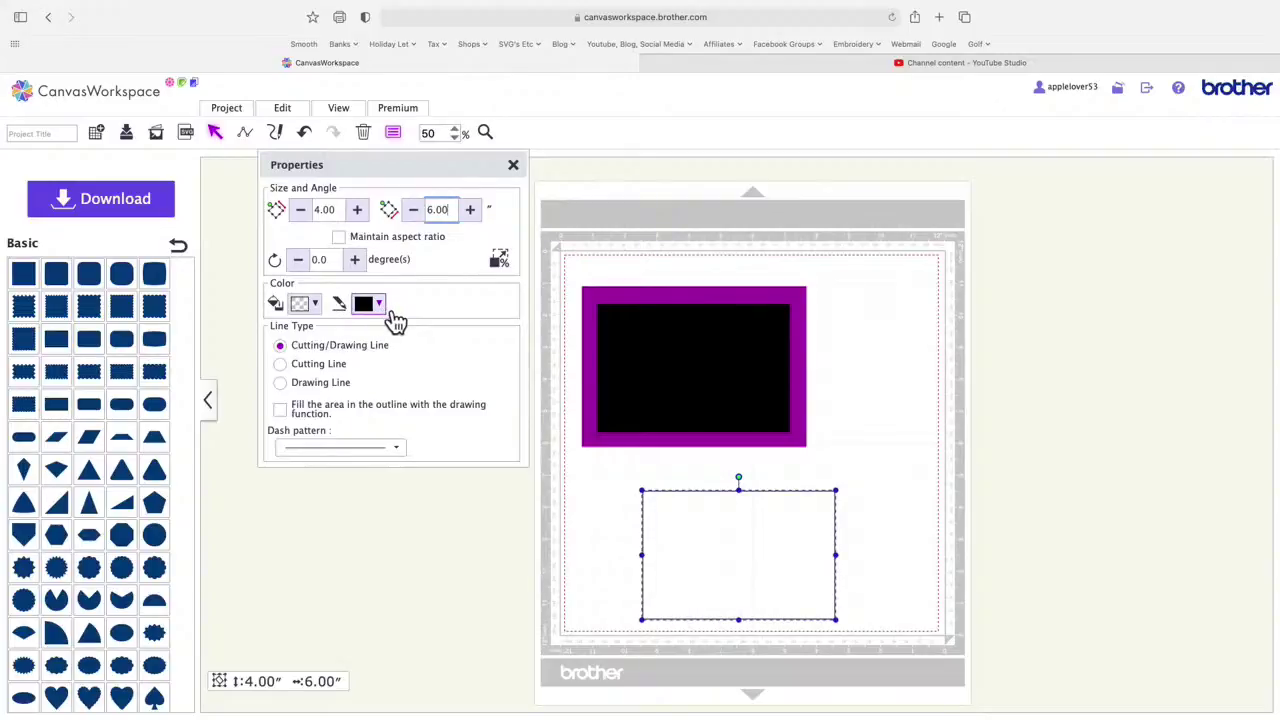
left_click(315, 304)
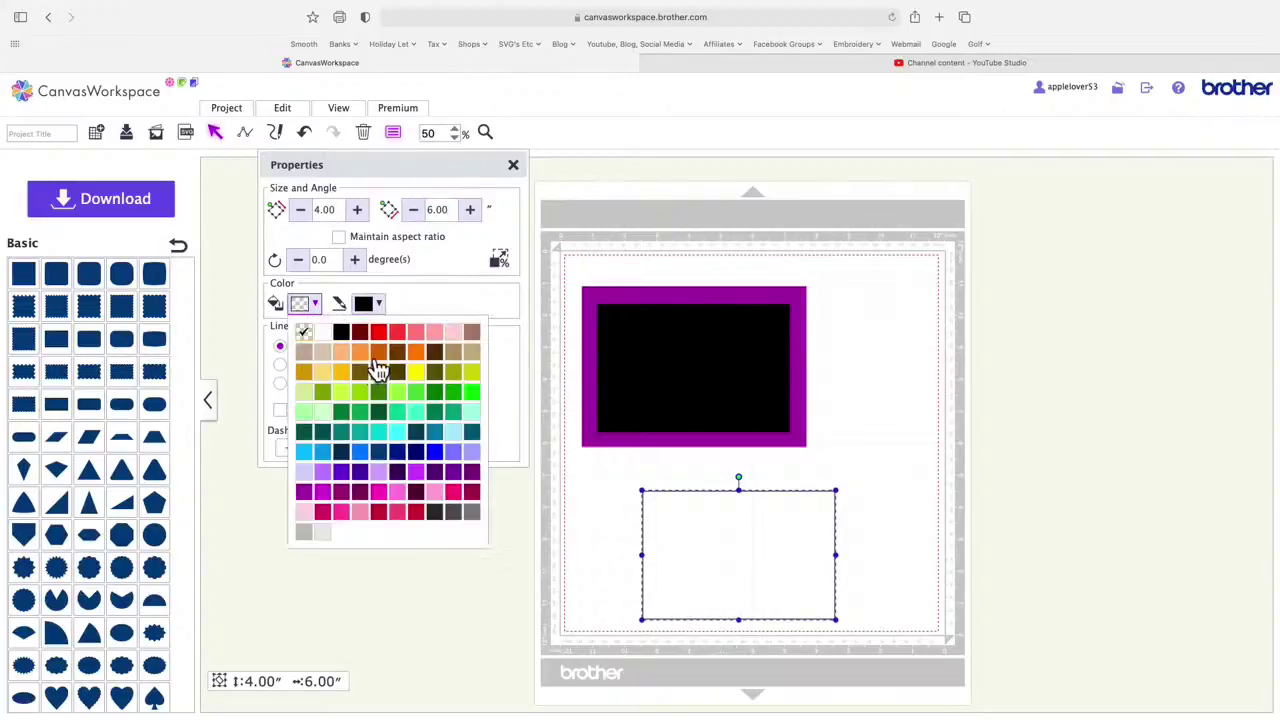
left_click(377, 358)
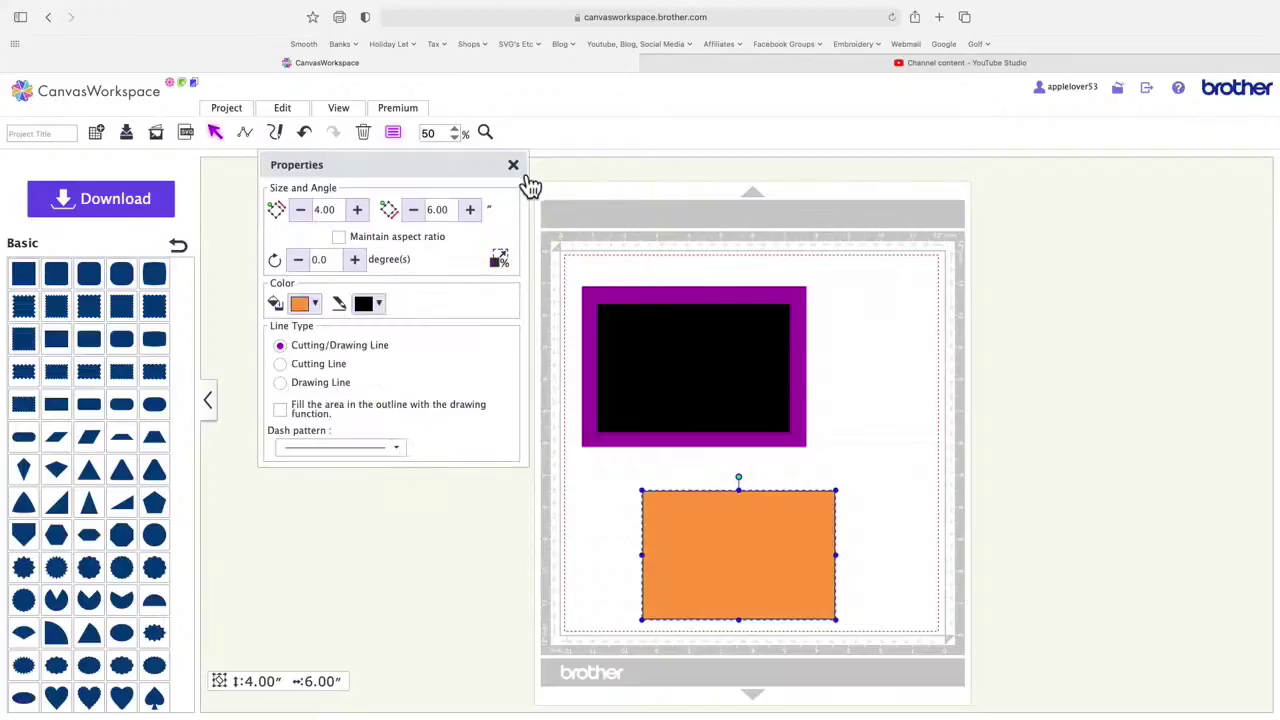
Step: Duplicate the orange rectangle and move the copy beyond the cutting mat's right edge
right_click(770, 549)
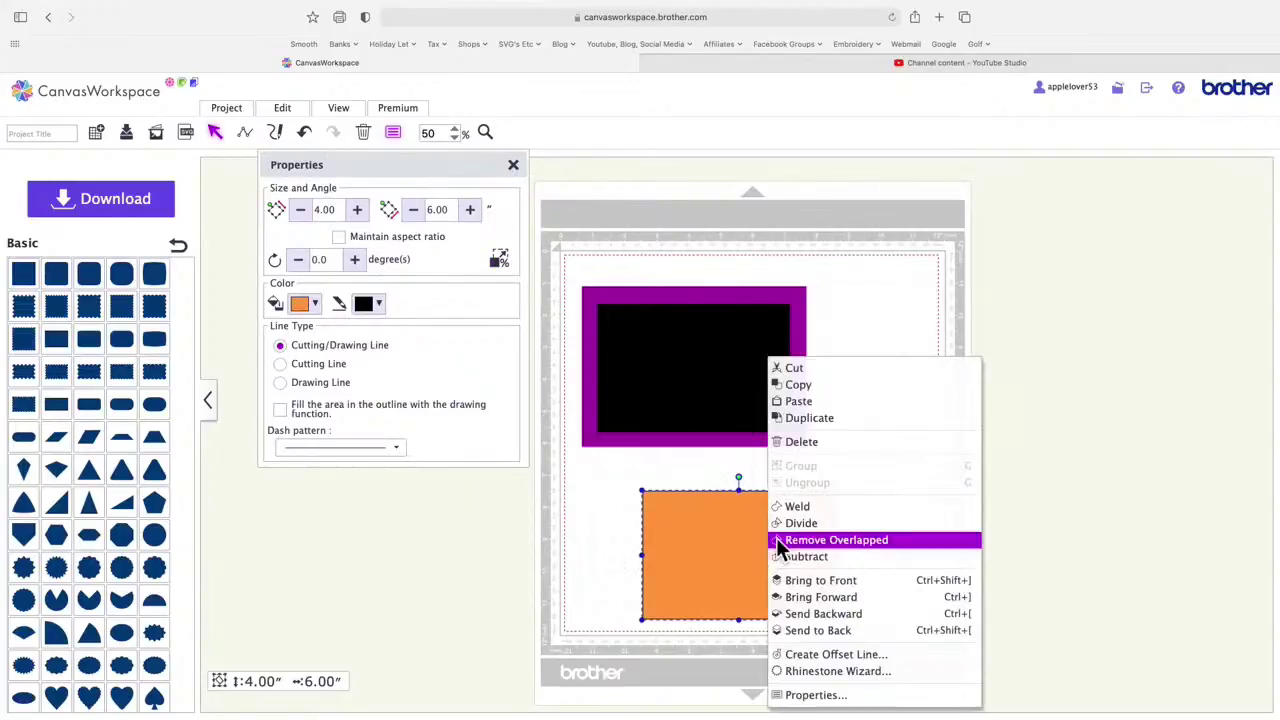
left_click(831, 420)
left_click_drag(757, 557, 988, 463)
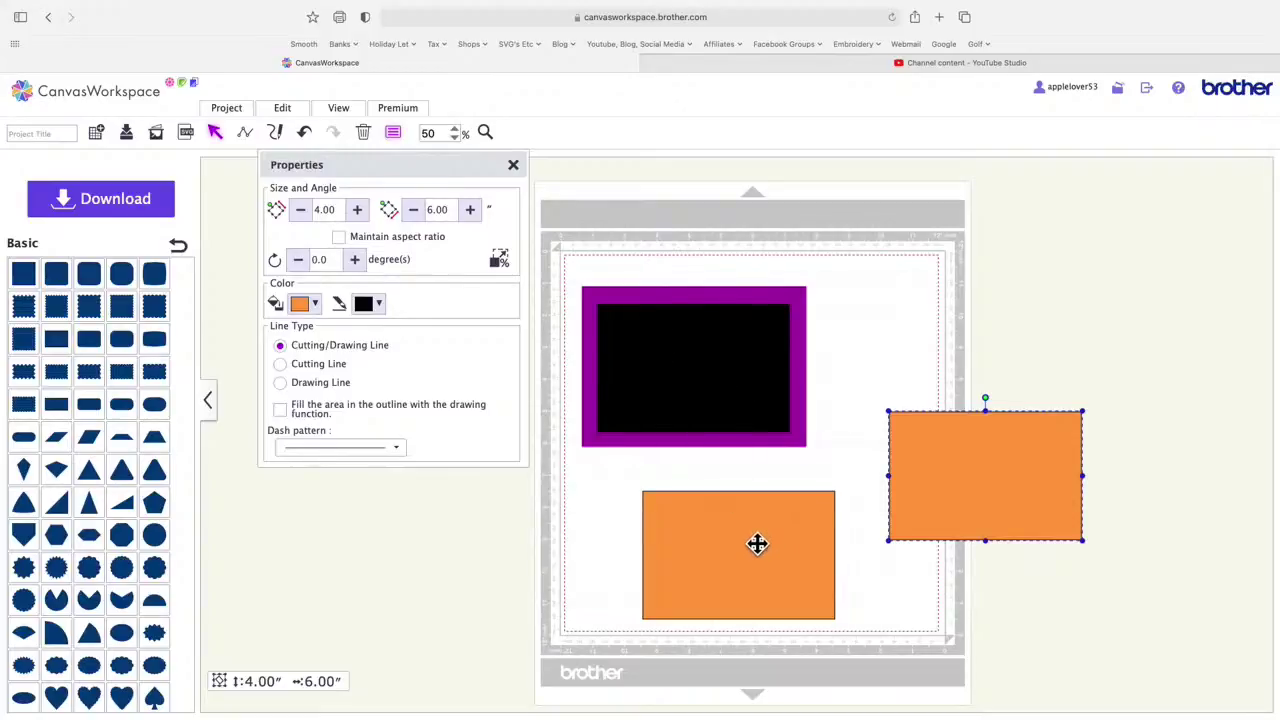
left_click_drag(970, 475, 1057, 465)
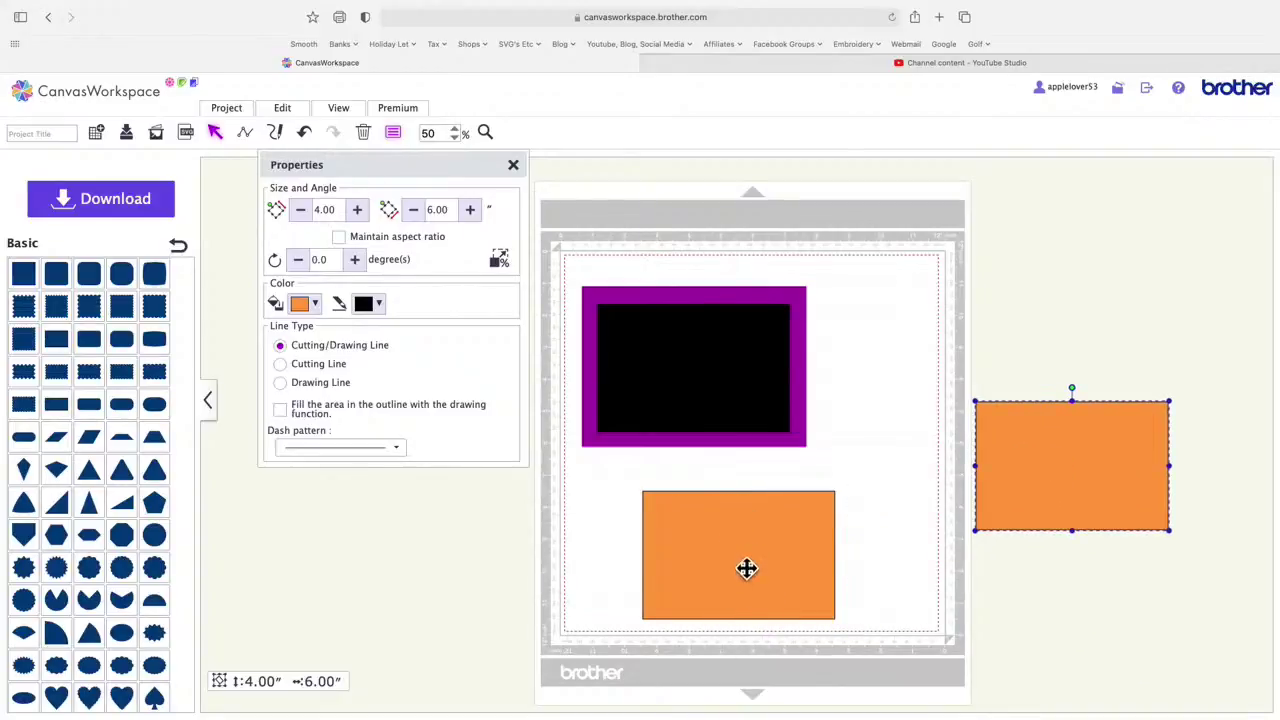
left_click_drag(1074, 491, 1040, 543)
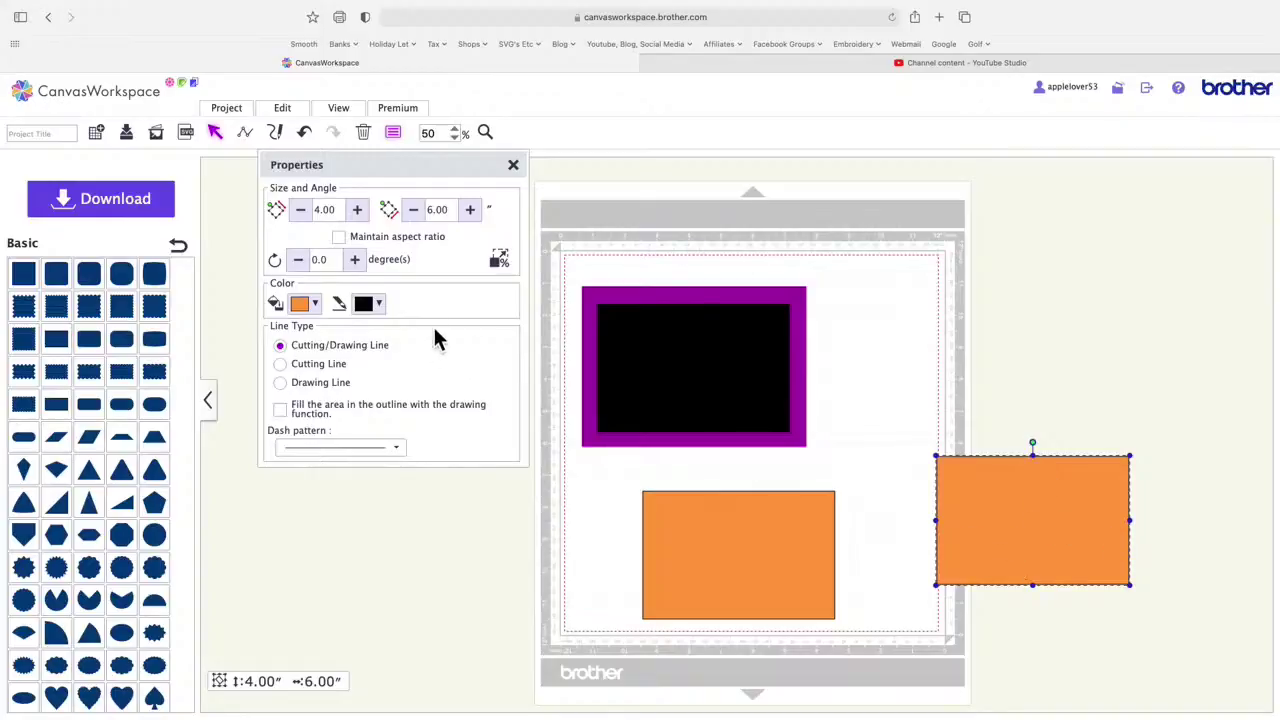
Step: Resize the orange copy to 3.00 by 5.00 inches and fill it blue
left_click_drag(342, 210, 277, 218)
type("3")
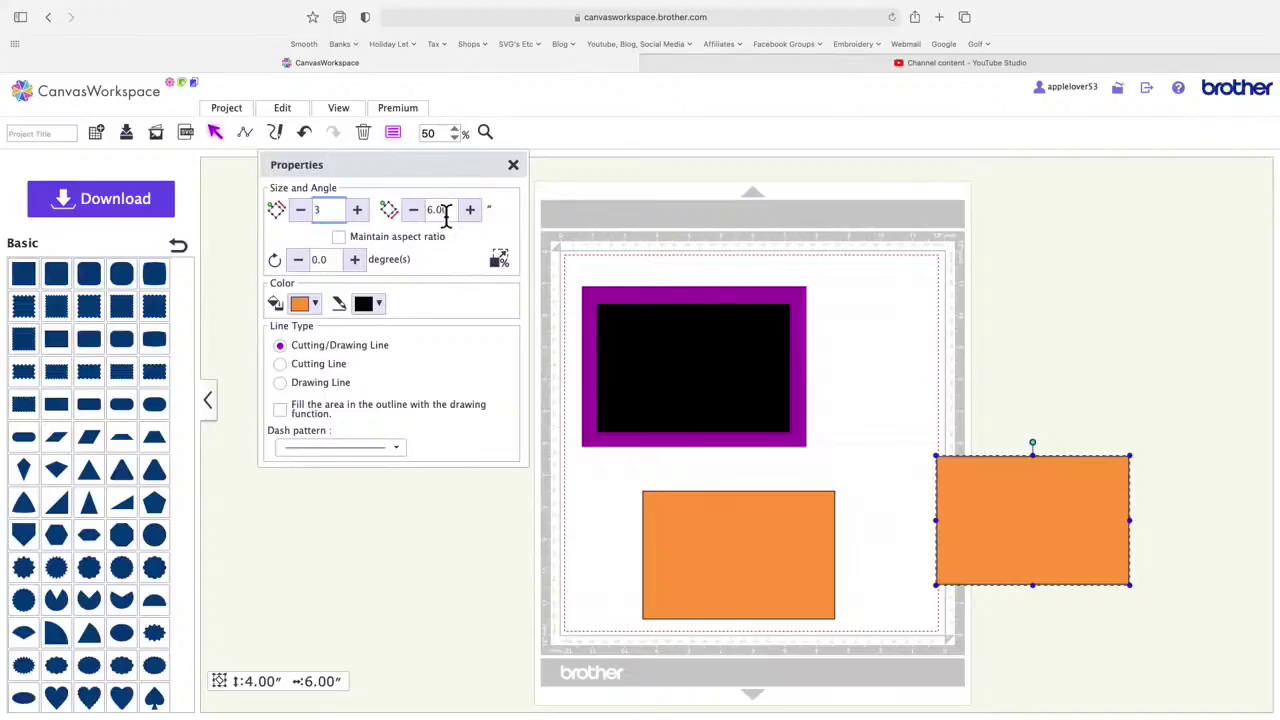
left_click_drag(462, 209, 437, 230)
type("5")
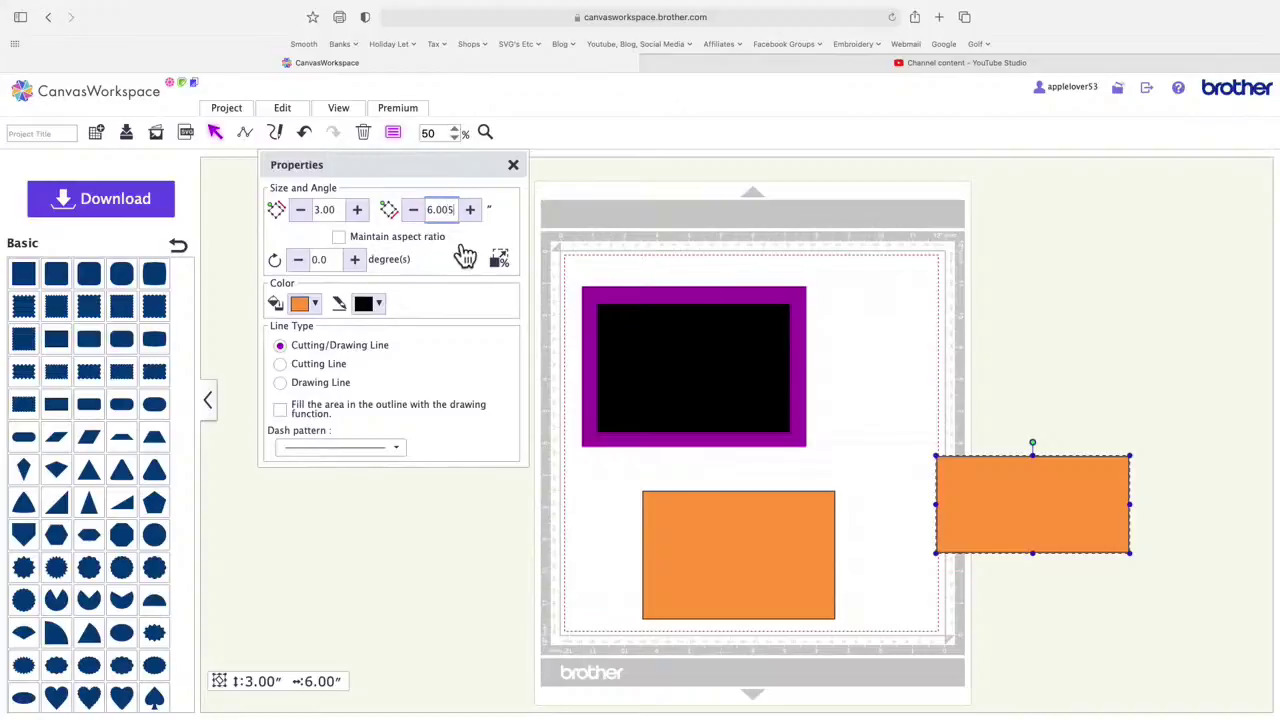
left_click_drag(459, 213, 425, 214)
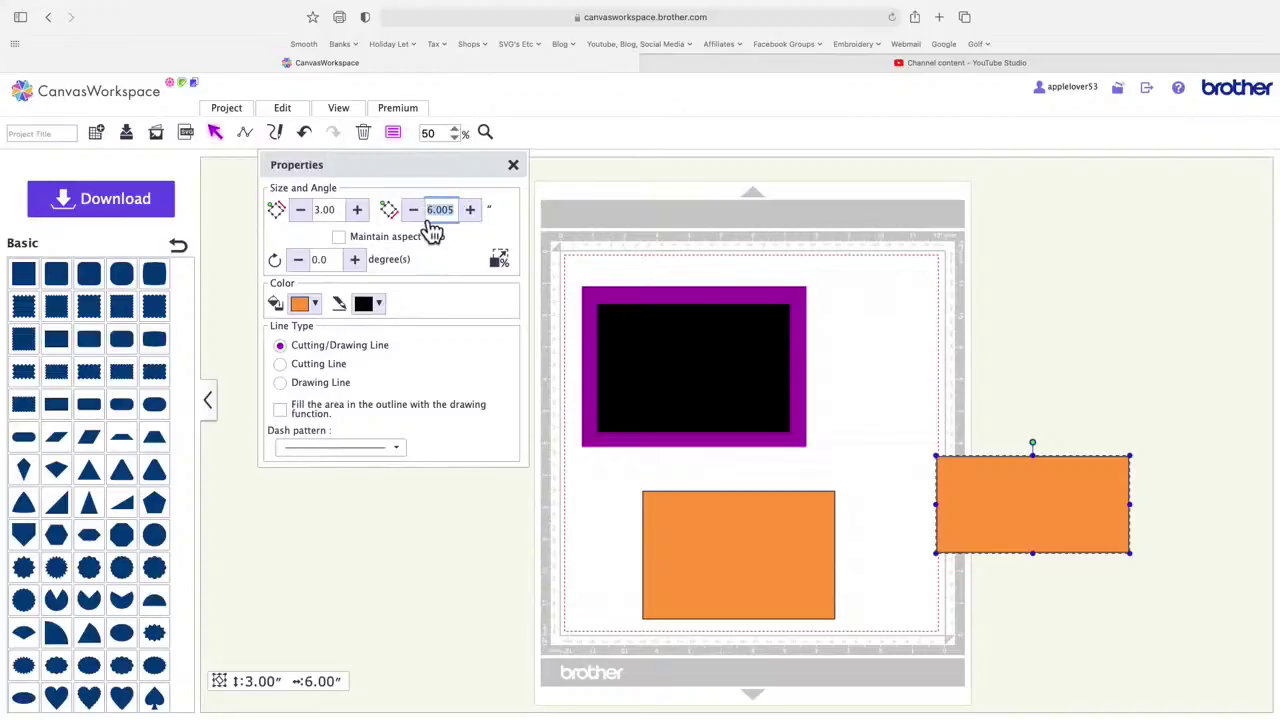
type("5")
key("Return")
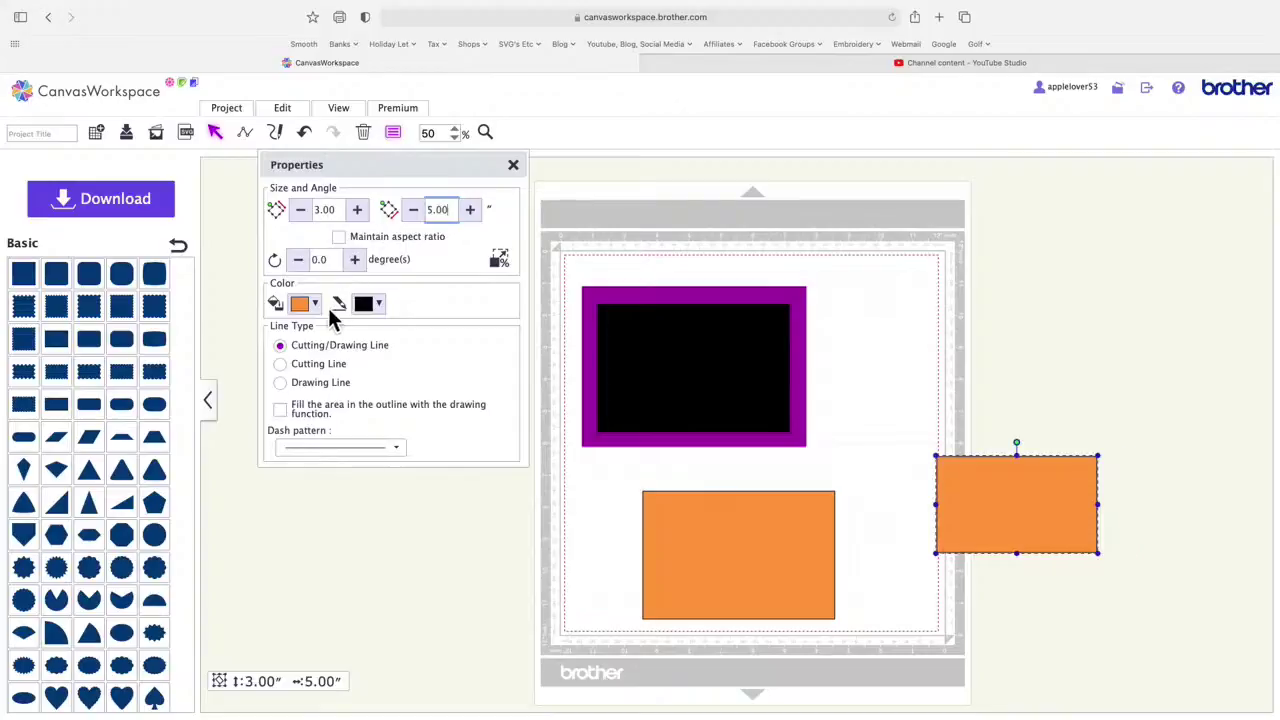
left_click(306, 304)
left_click(436, 453)
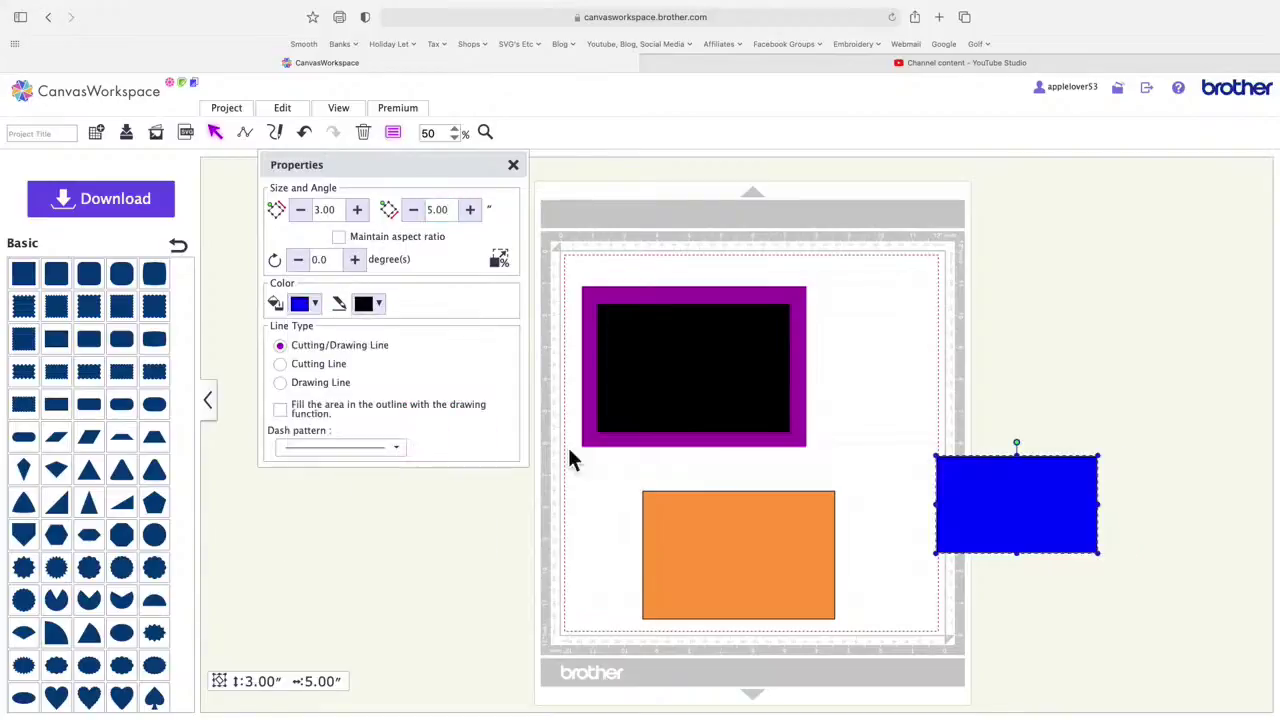
Step: Place the blue rectangle on the orange one and align both on their horizontal and vertical centres
left_click_drag(1066, 510, 763, 557)
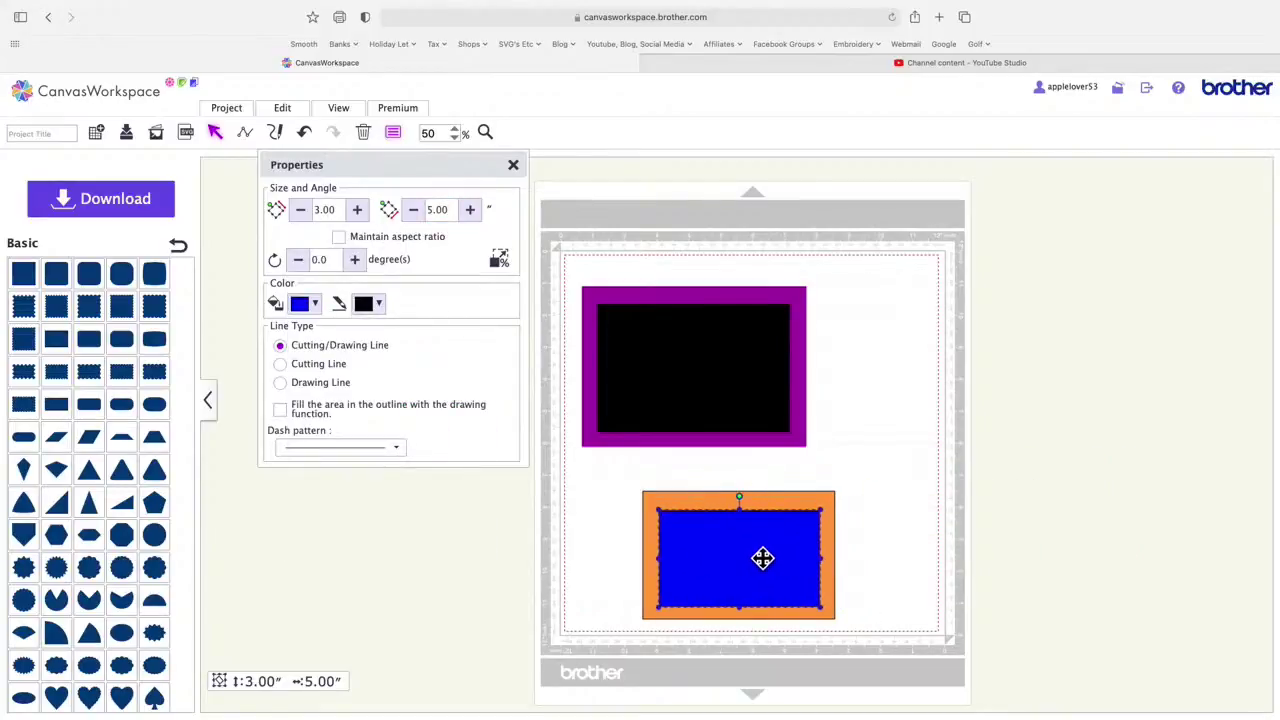
left_click(828, 545, "shift")
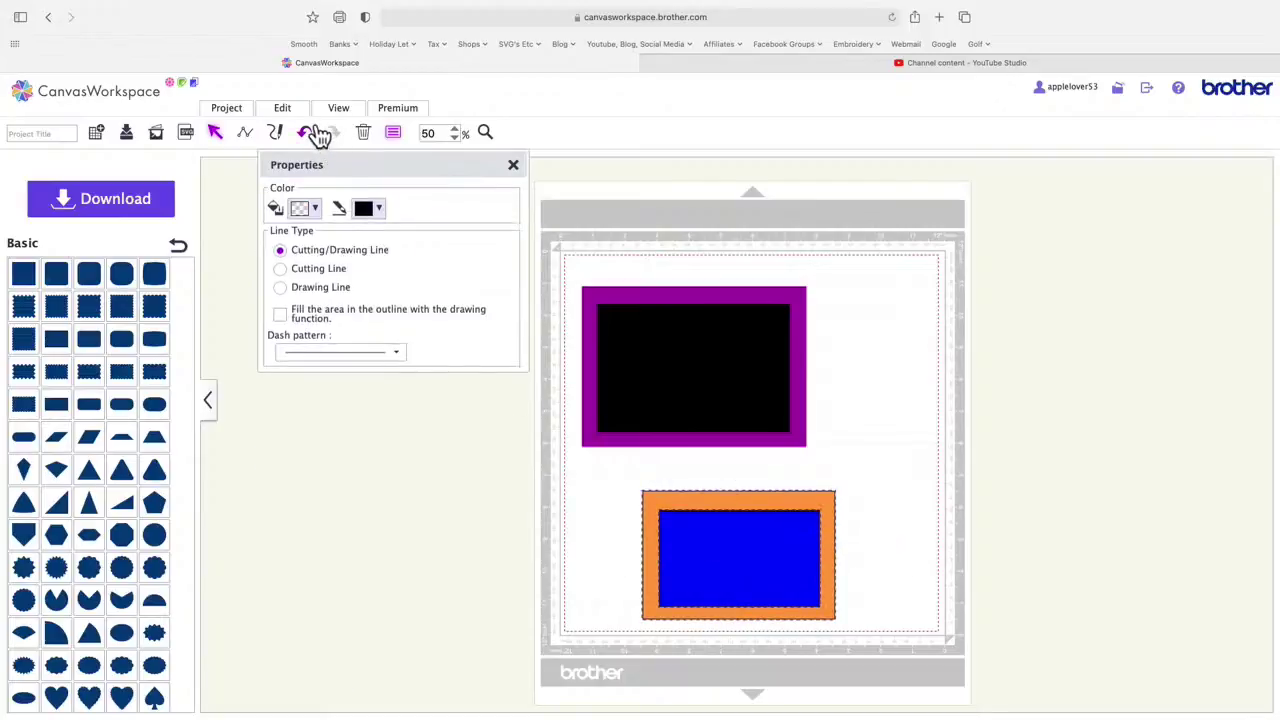
left_click(282, 107)
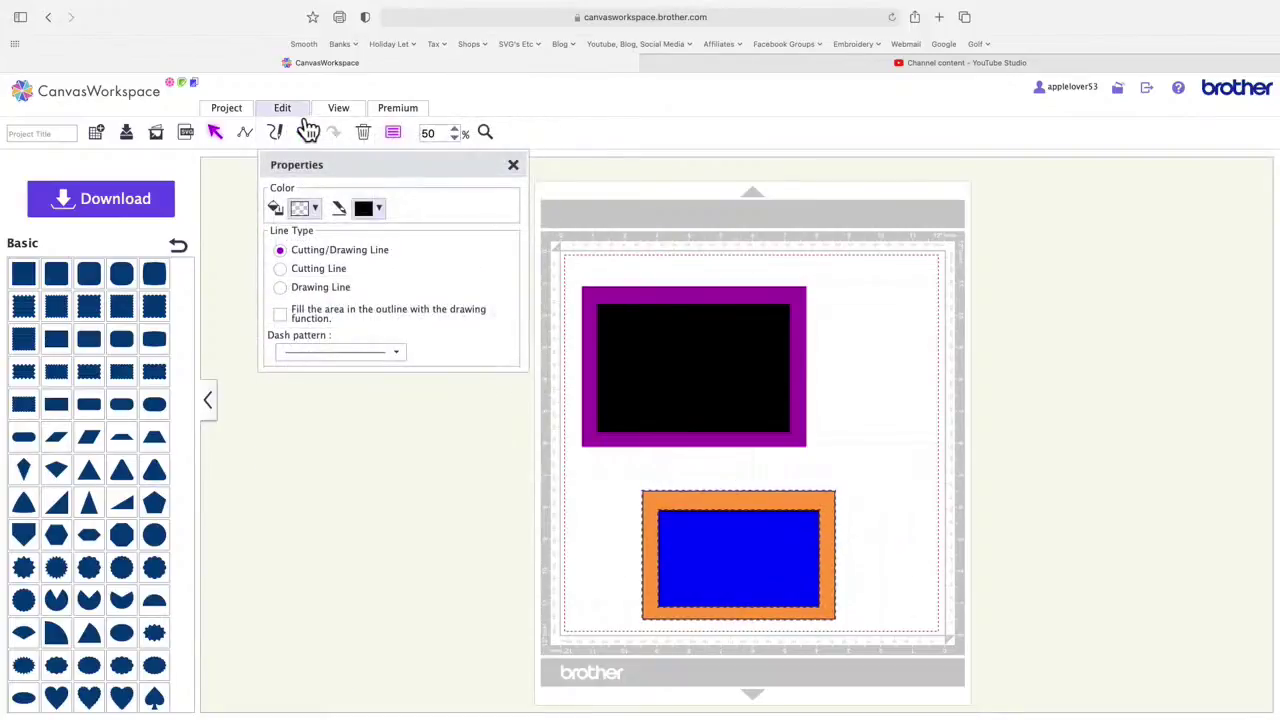
mouse_move(290, 112)
left_click(441, 262)
left_click(937, 490)
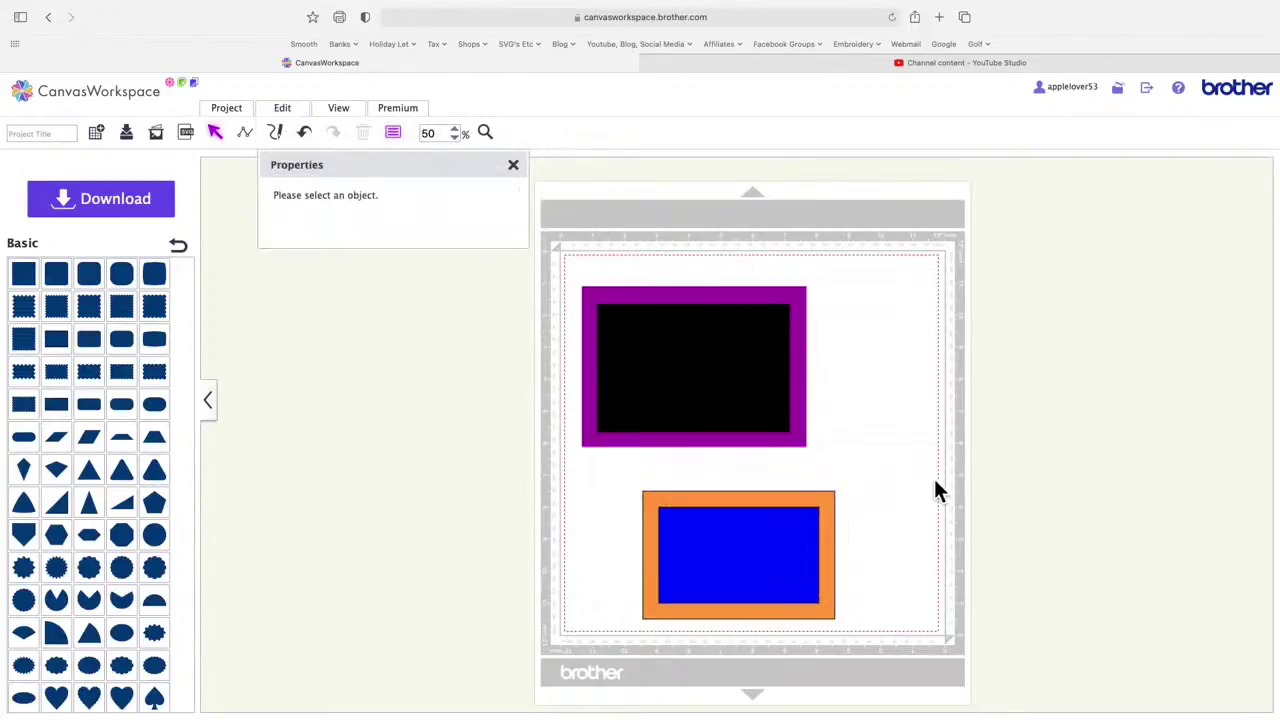
Step: Try to fine-tune the blue rectangle's position within the orange one by hand
left_click(832, 513)
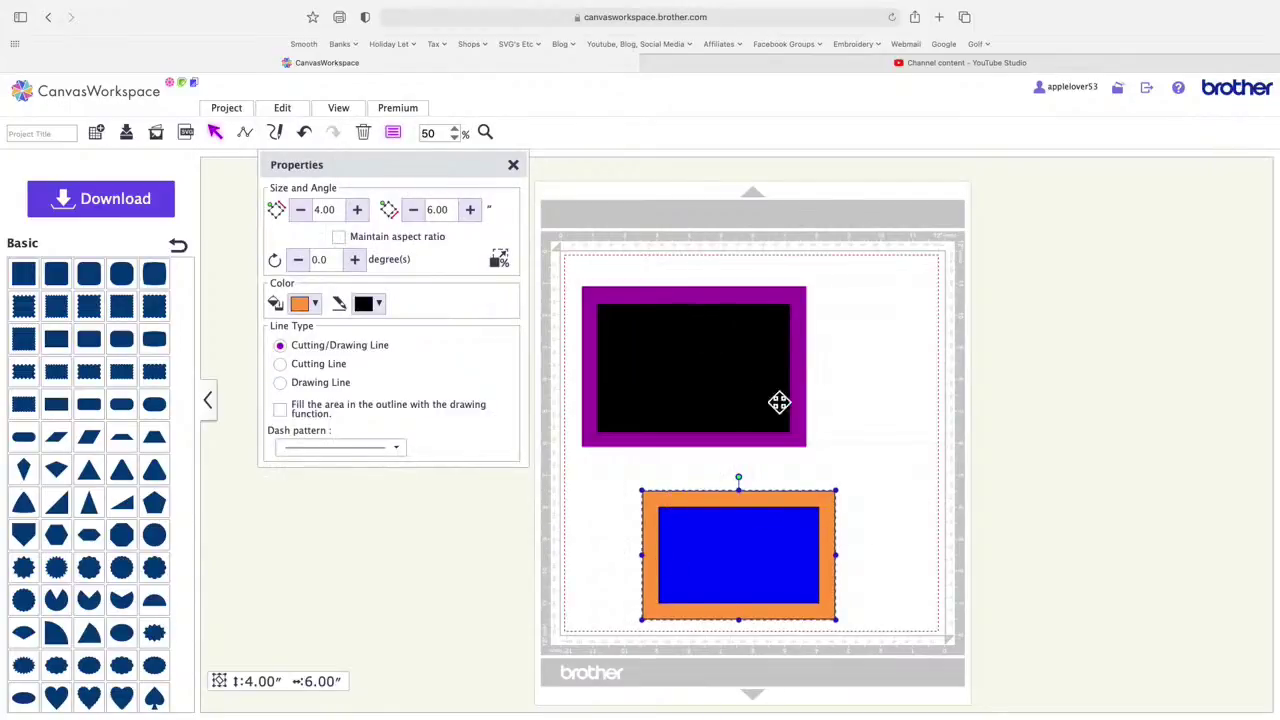
left_click(986, 518)
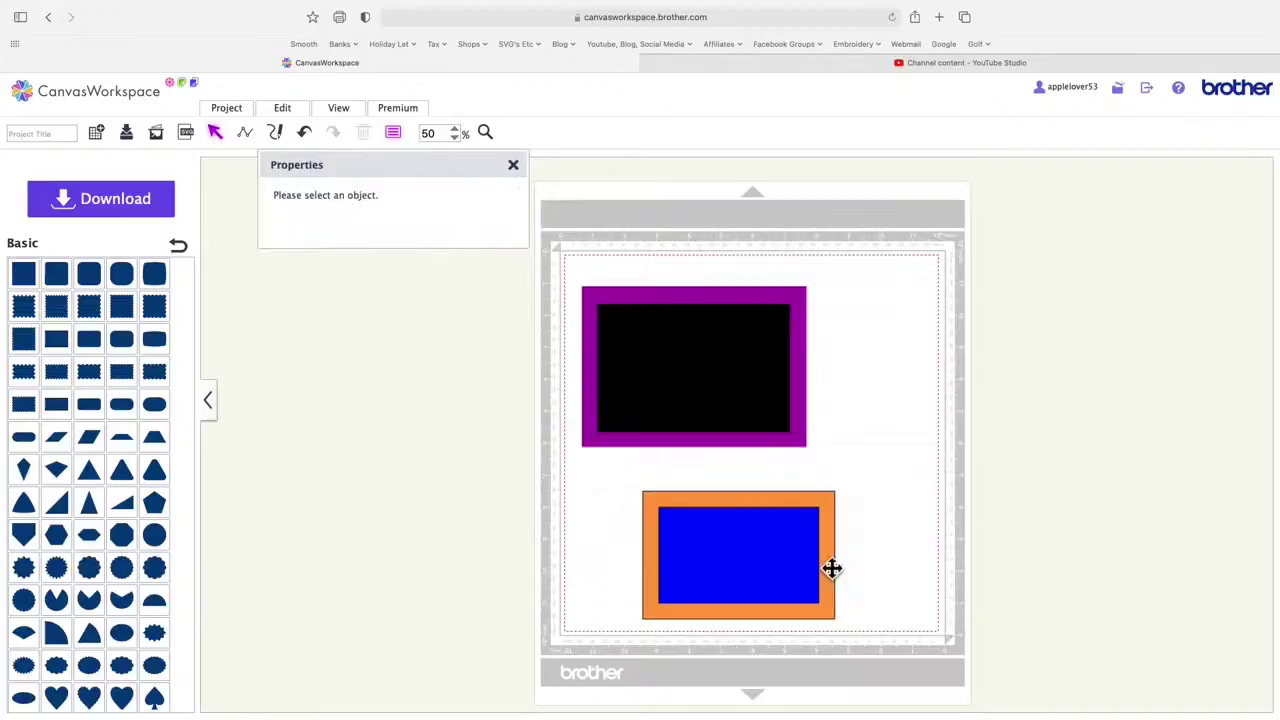
left_click(752, 557)
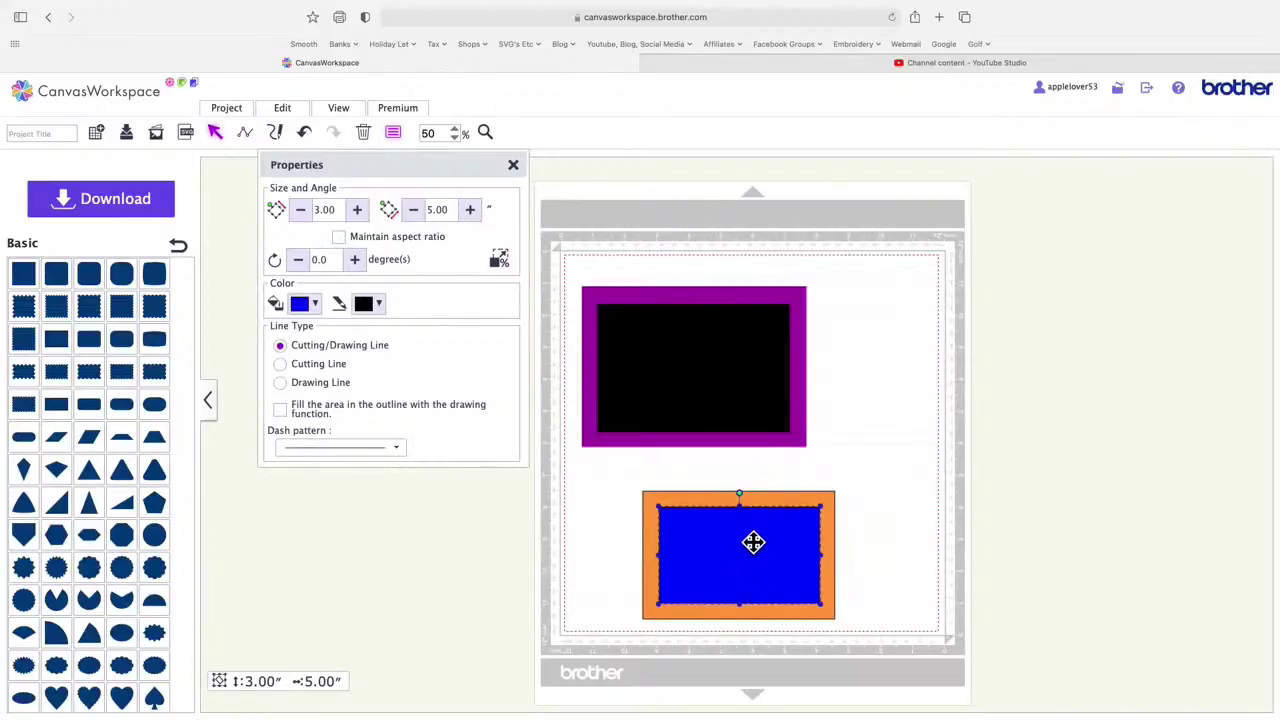
left_click_drag(753, 542, 755, 541)
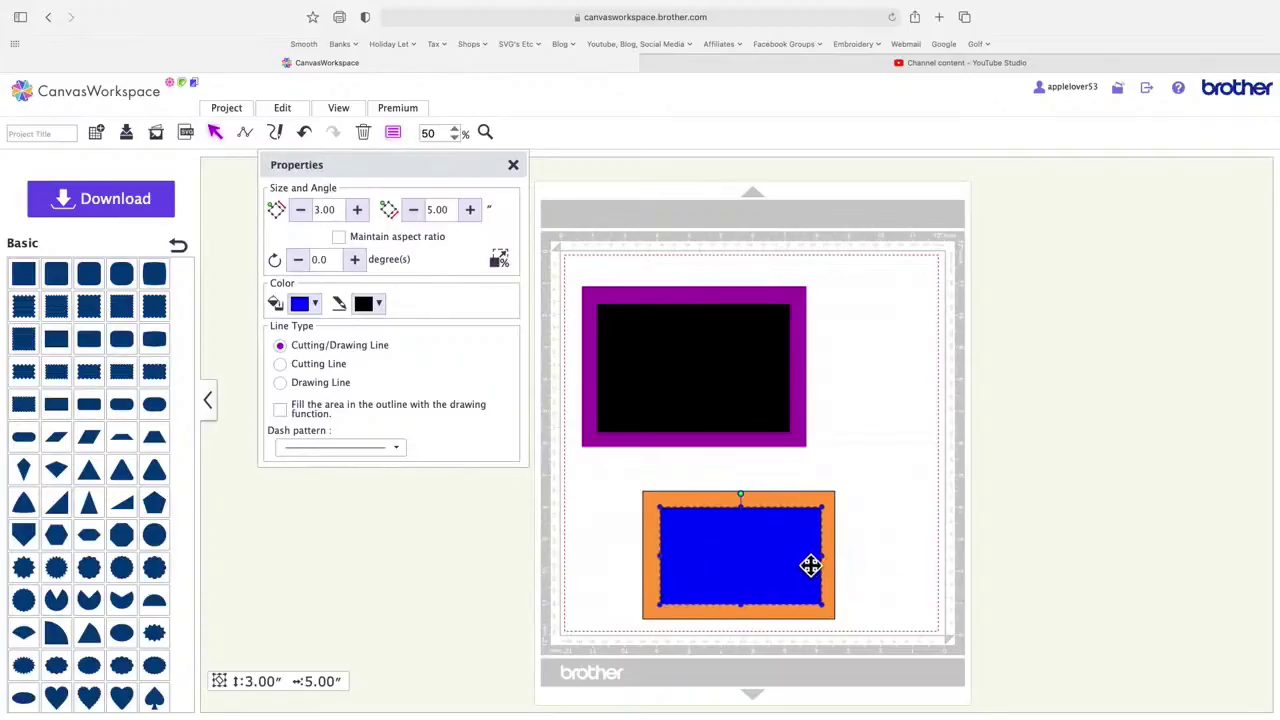
left_click_drag(809, 566, 810, 566)
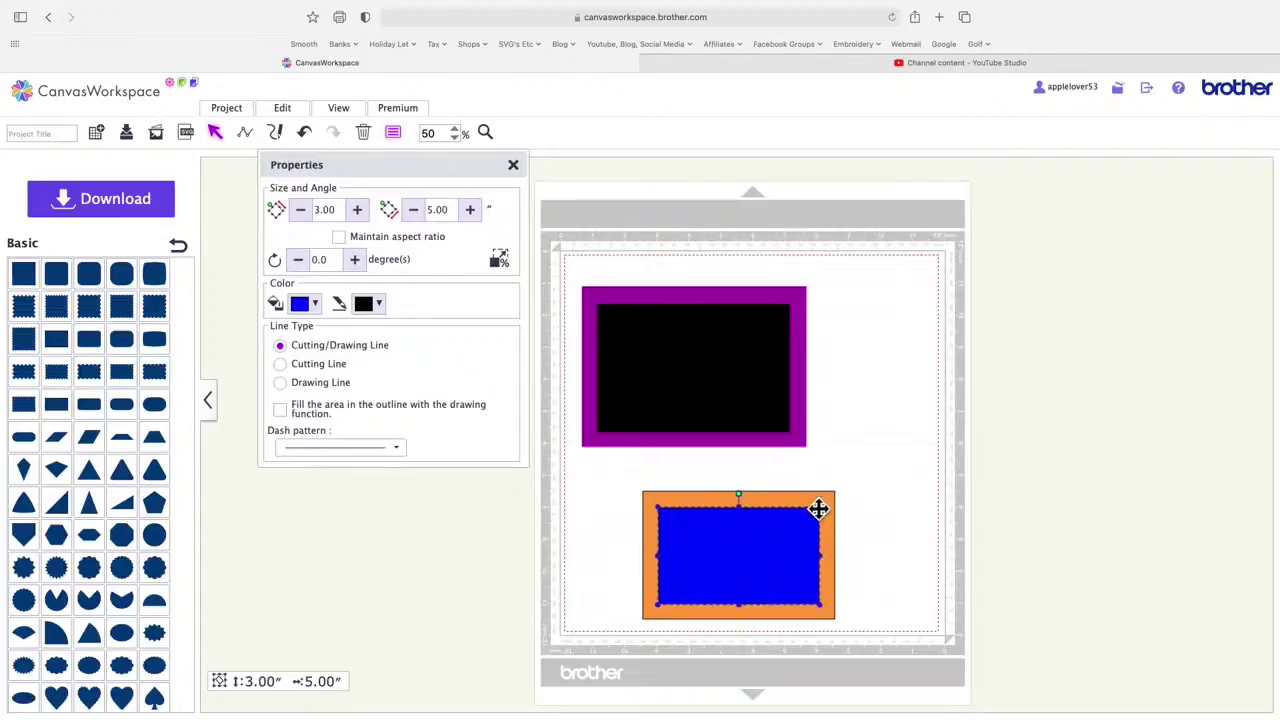
Step: Select the blue and orange rectangles together and subtract the blue one to cut an opening in the orange rectangle
left_click(920, 606)
left_click(810, 589)
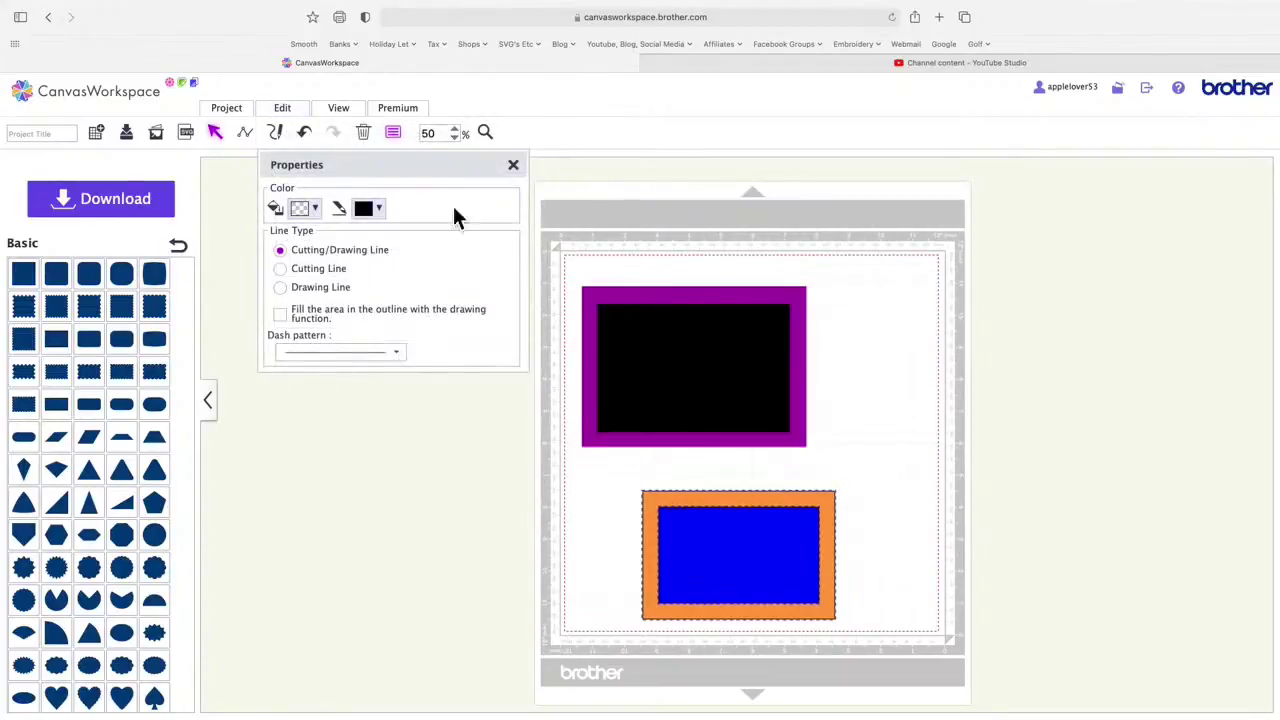
left_click(513, 165)
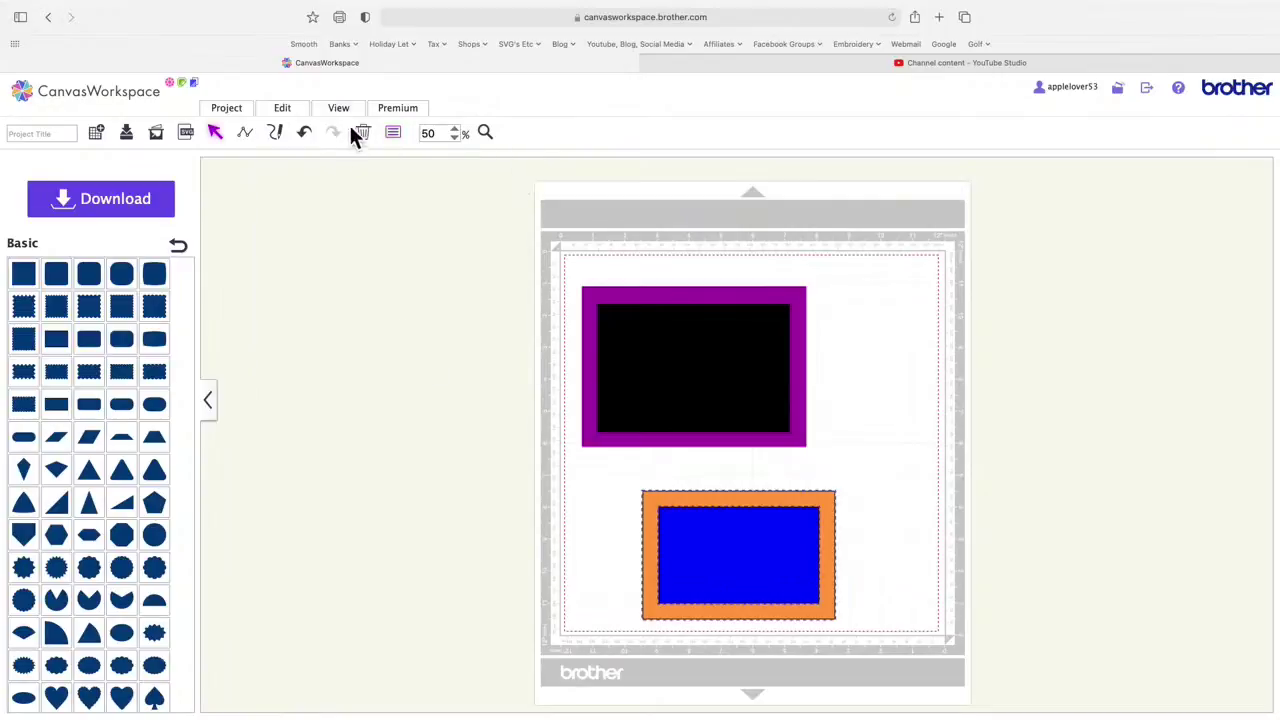
mouse_move(300, 114)
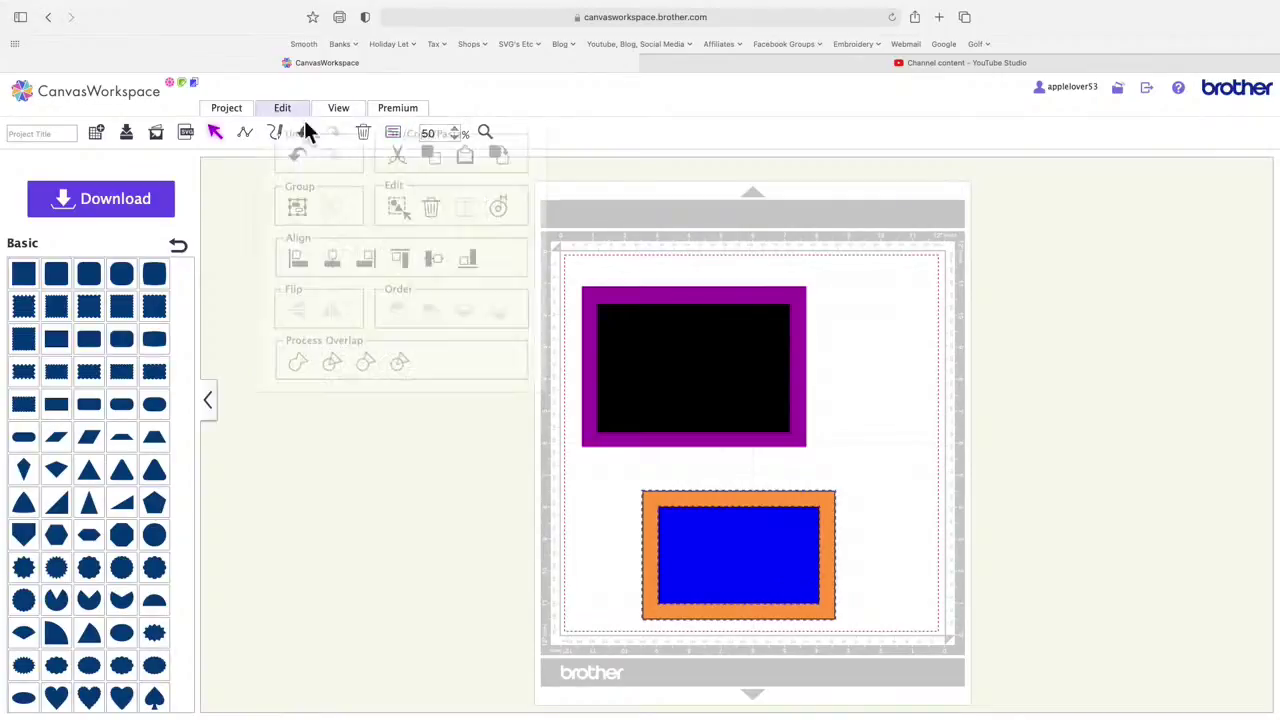
left_click(407, 364)
Step: Preview the orange frame over the black mat and set it back below the purple mat, leaving the frame selected
left_click_drag(831, 517, 789, 329)
left_click(897, 391)
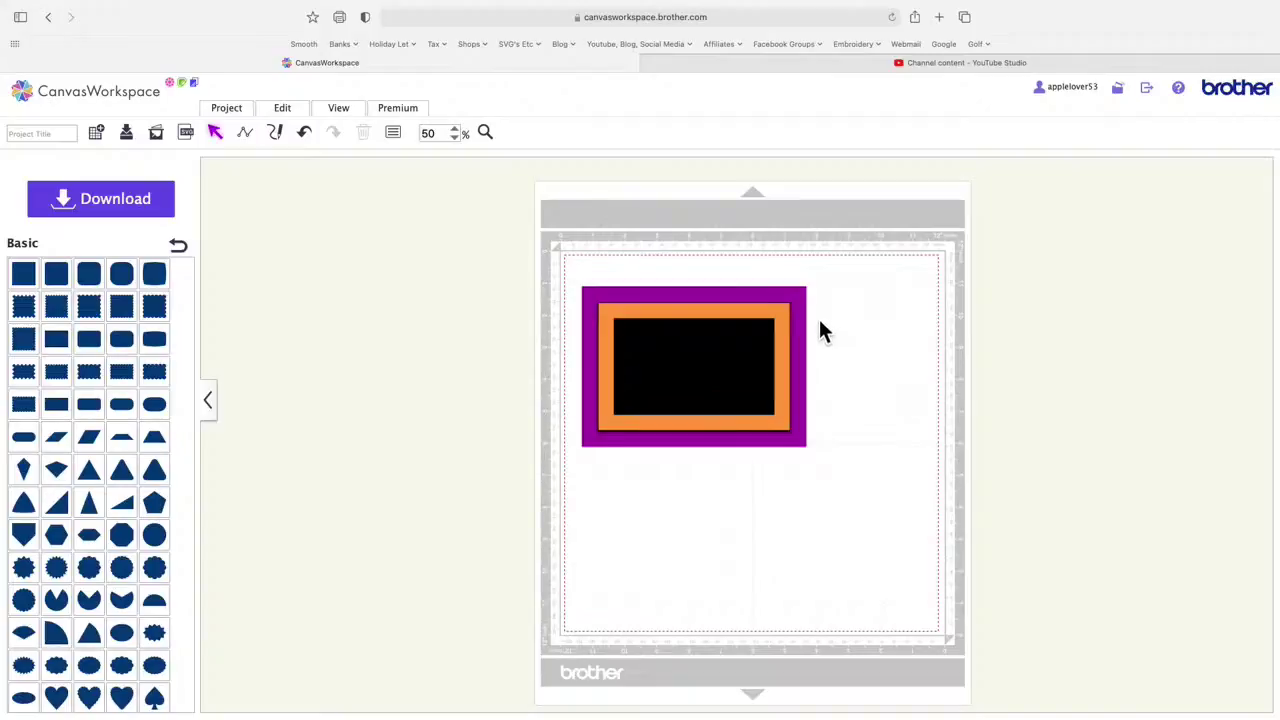
left_click_drag(797, 357, 792, 523)
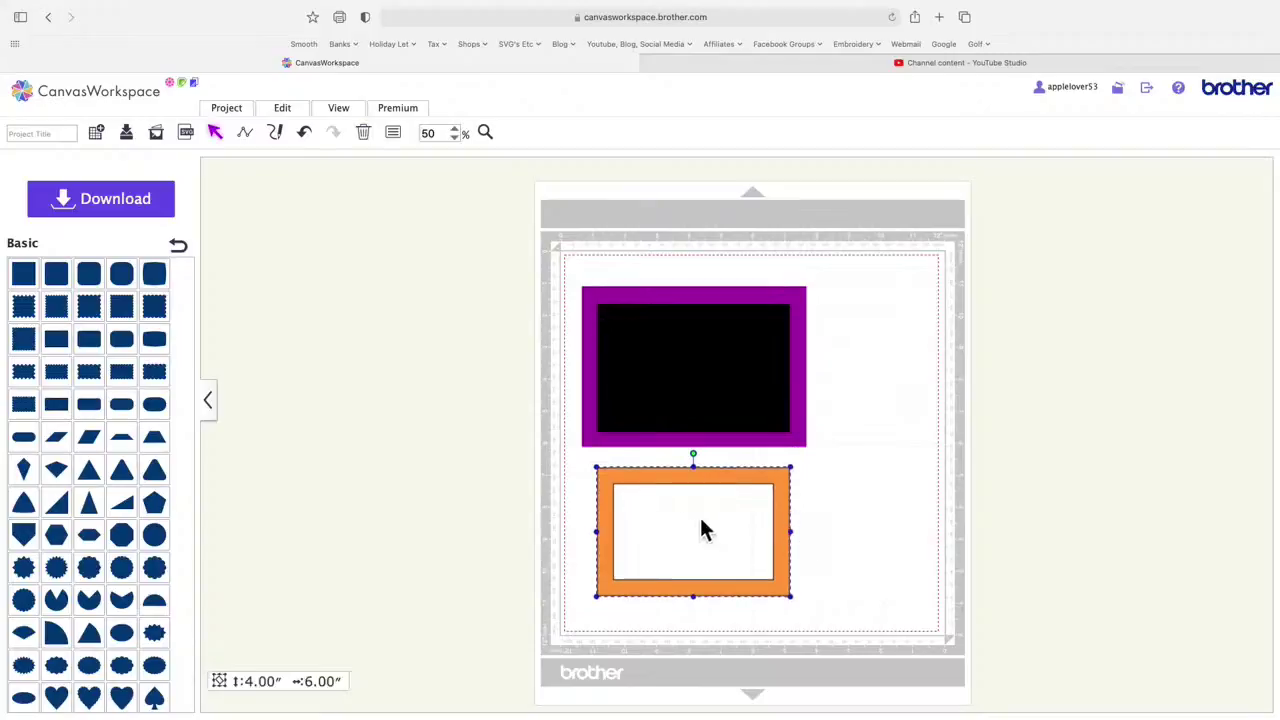
left_click(743, 371)
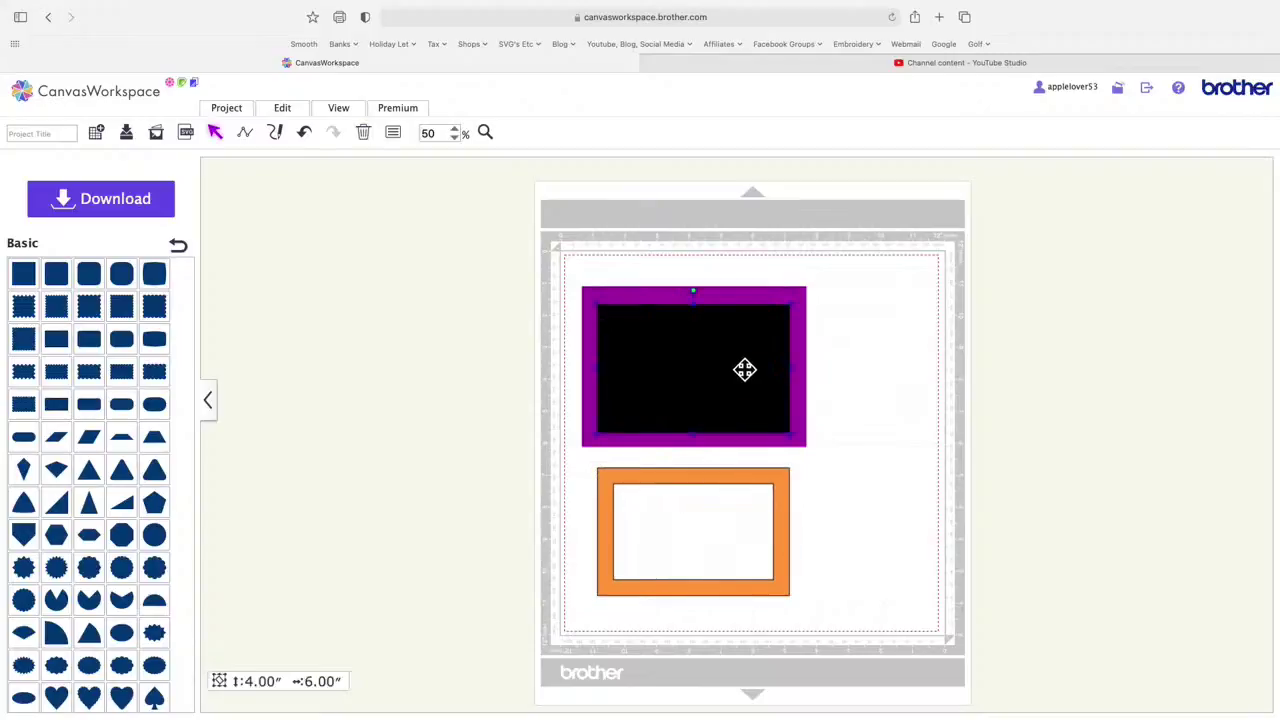
left_click(778, 569)
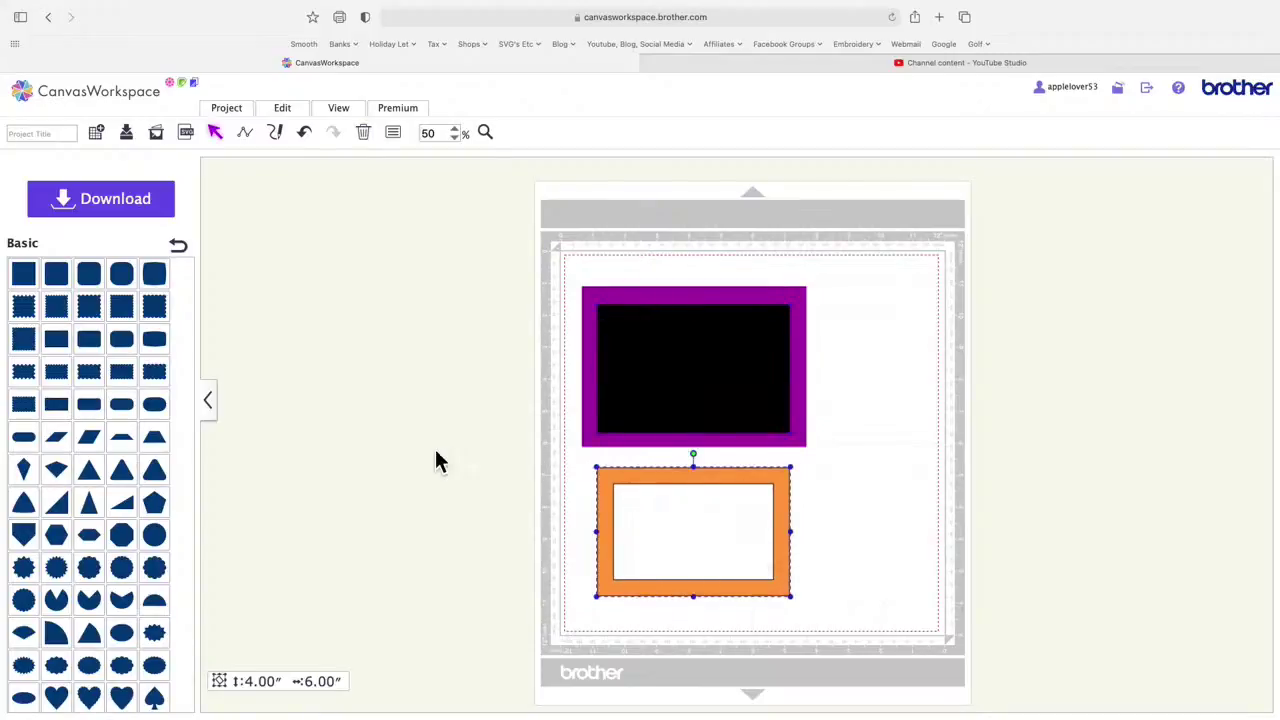
Step: Change the orange frame's outline colour to match its orange fill
left_click(393, 133)
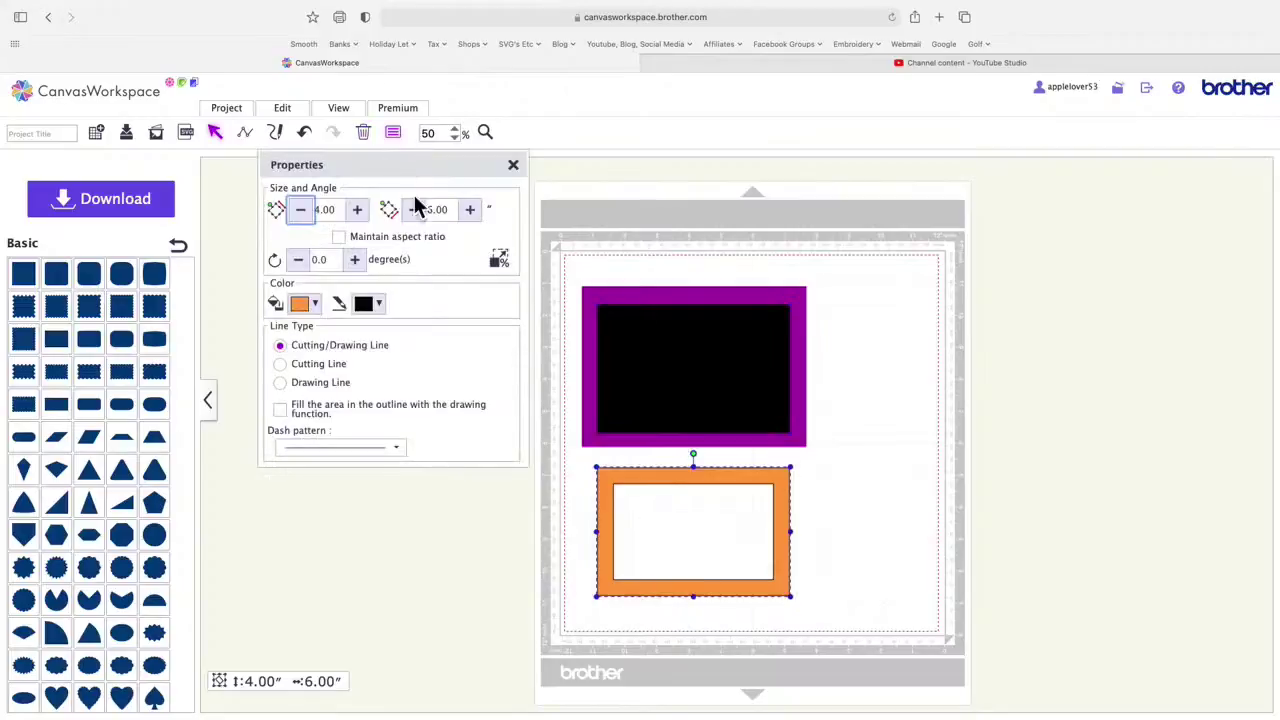
left_click(380, 306)
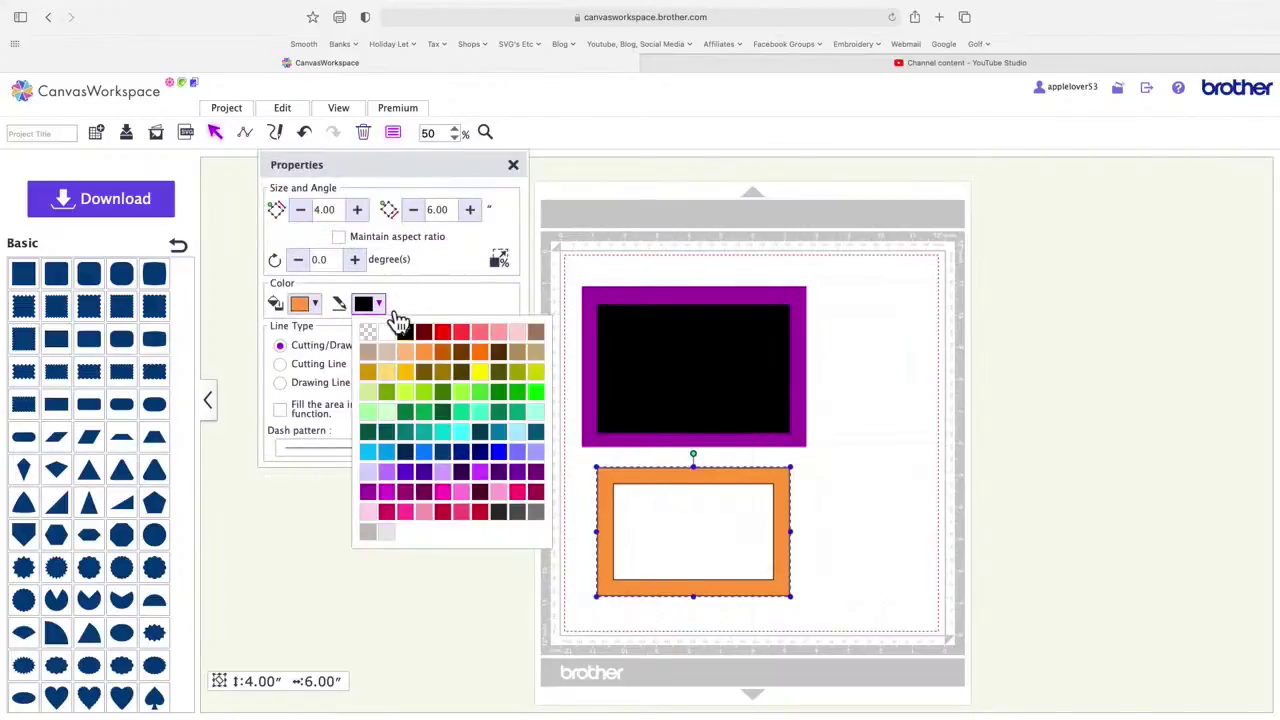
left_click(443, 371)
left_click(513, 165)
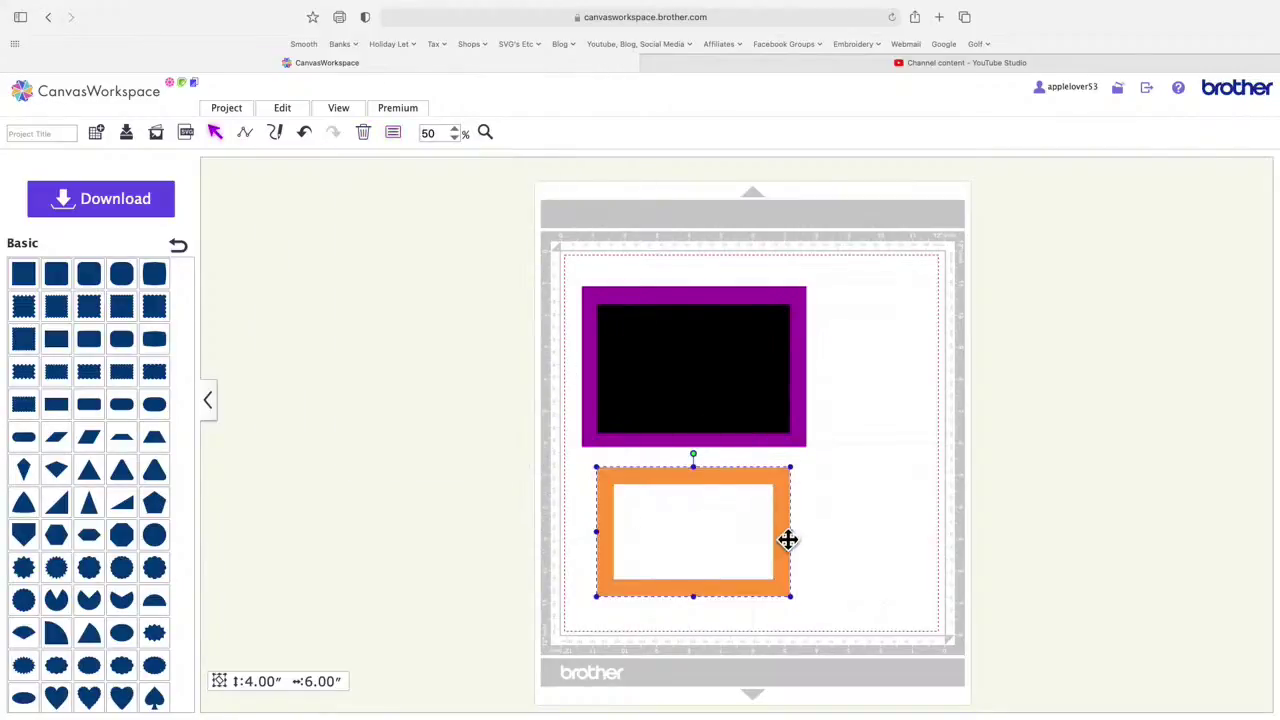
Step: Move the orange frame onto the black mat, then select all three pieces and align them on their centres
left_click_drag(789, 540, 791, 391)
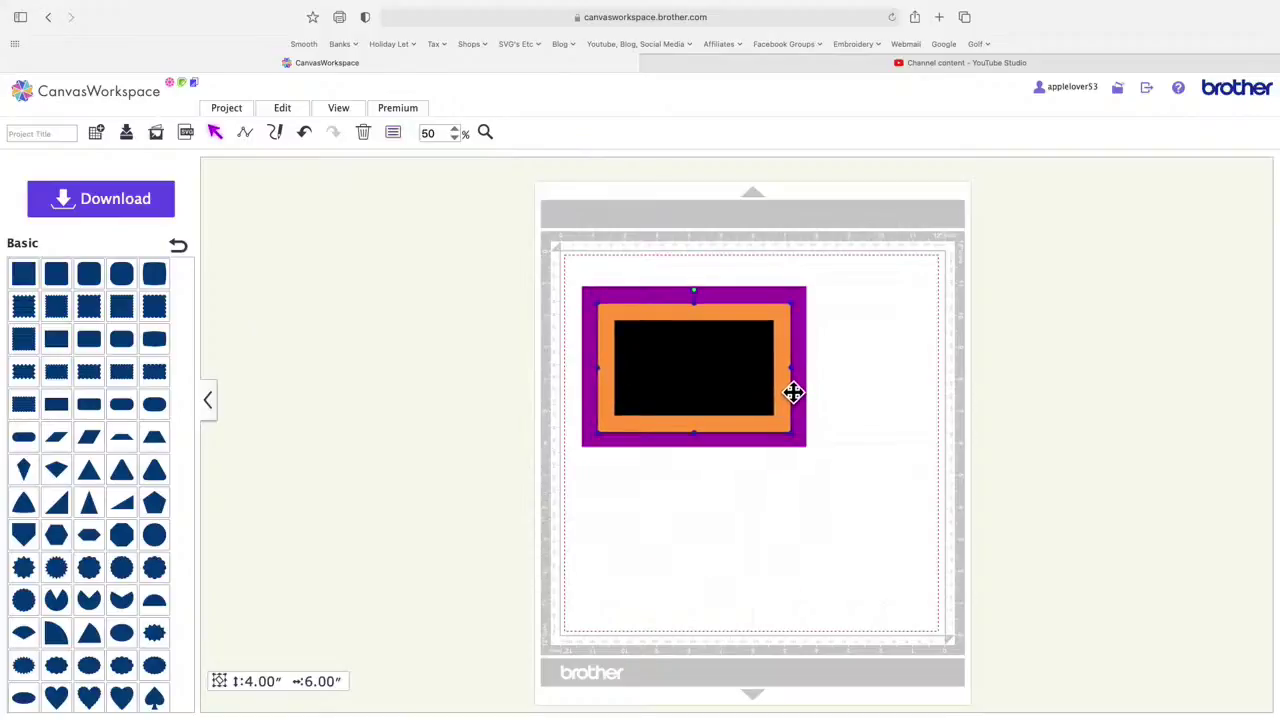
left_click_drag(530, 270, 858, 470)
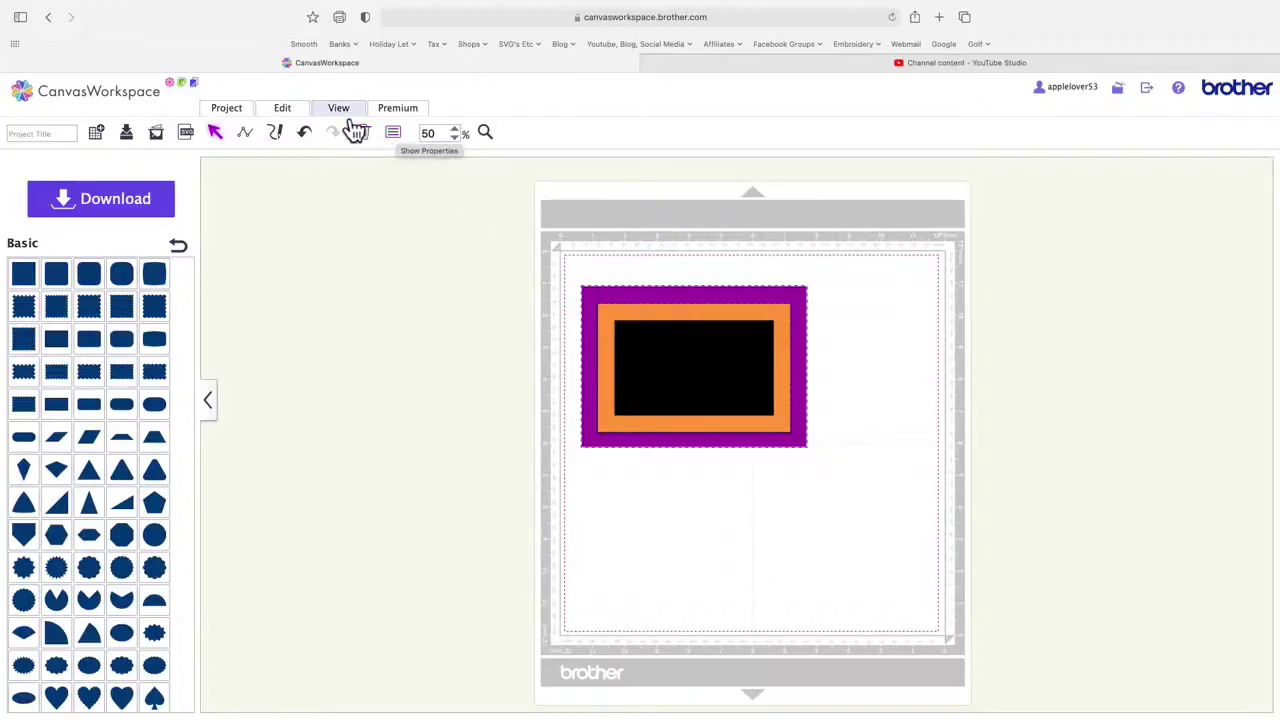
left_click(283, 110)
left_click(349, 266)
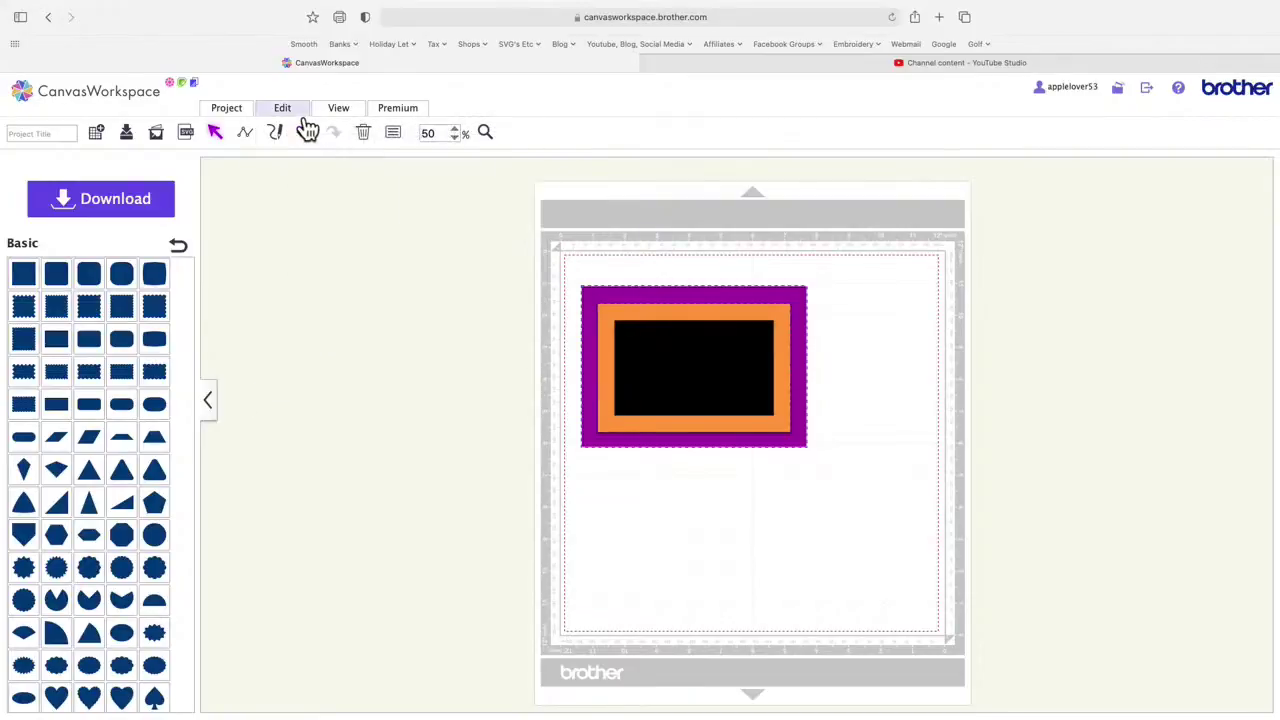
left_click(300, 118)
left_click(870, 567)
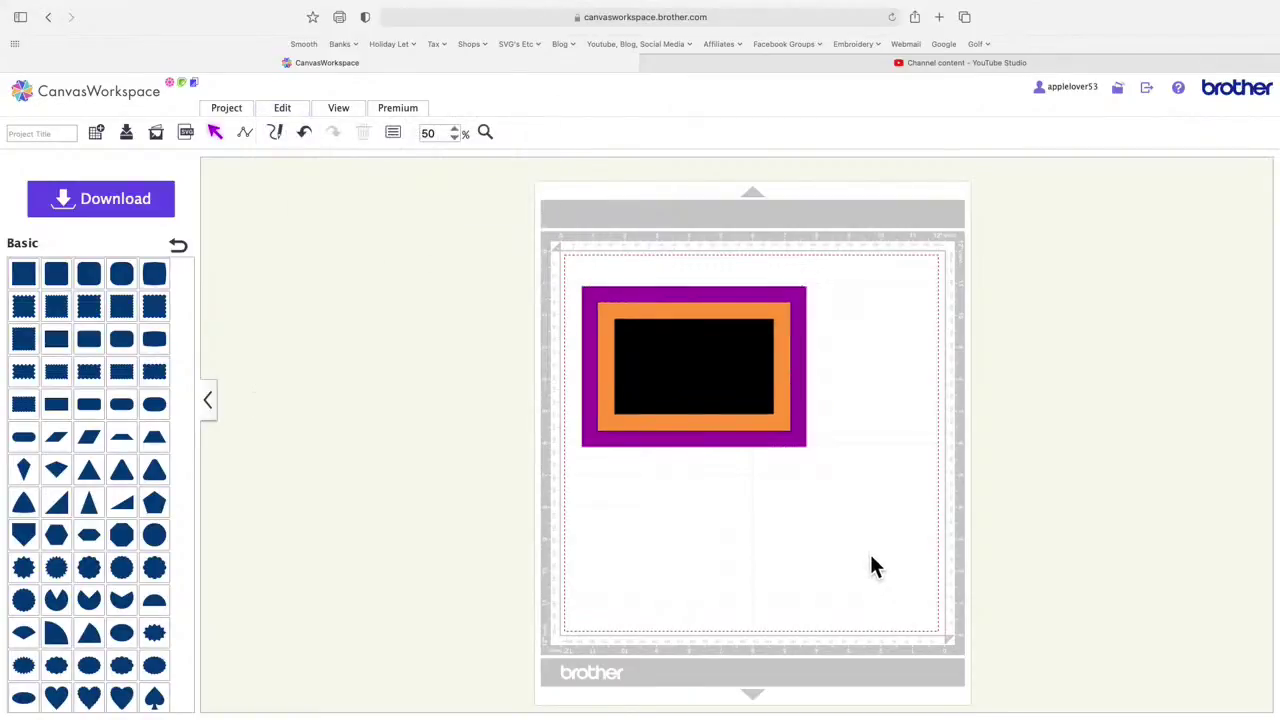
Step: Lift the orange frame off the black mat and place it below the purple mat
left_click(726, 323)
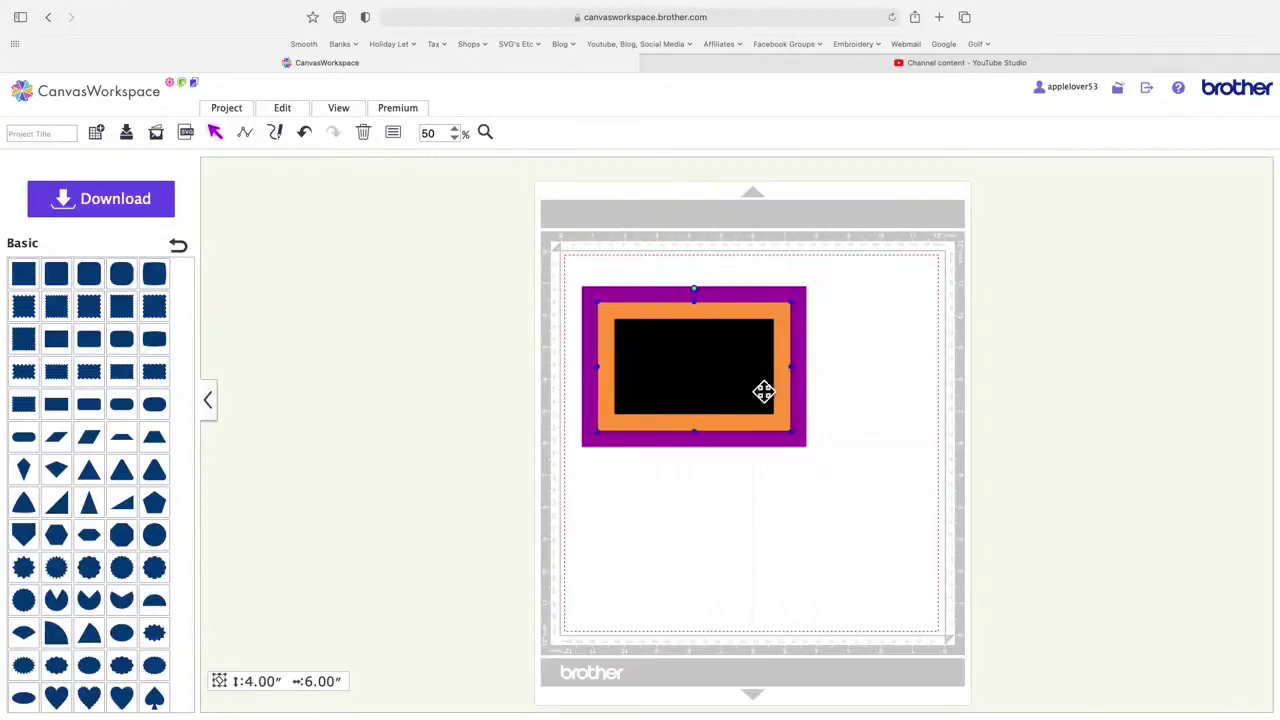
mouse_move(773, 330)
left_mouse_down()
mouse_move(886, 334)
mouse_move(766, 313)
left_mouse_up()
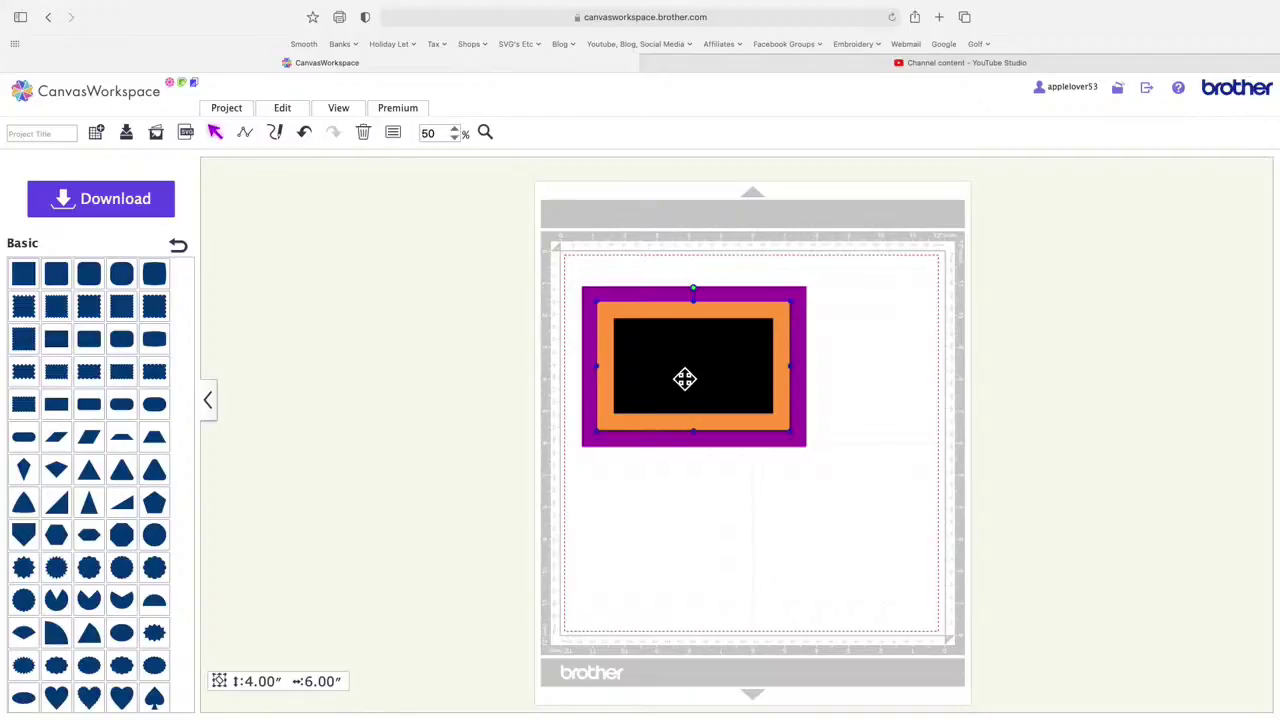
left_click_drag(794, 428, 877, 600)
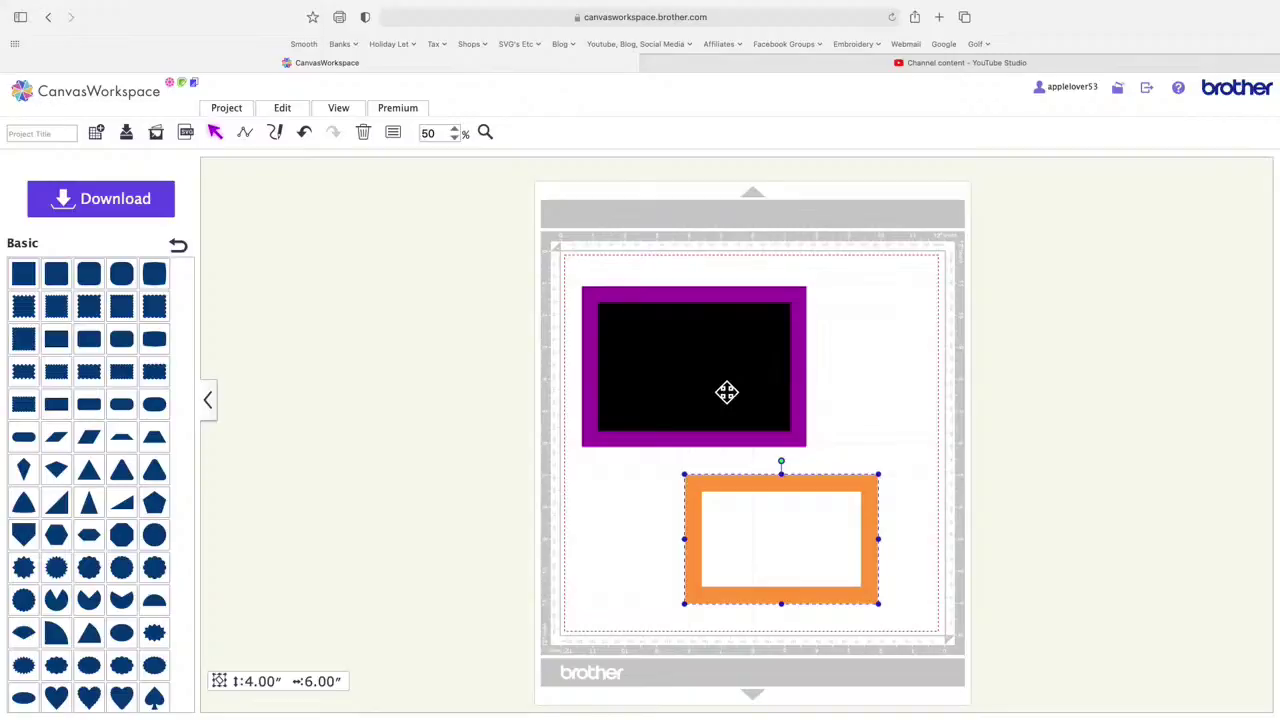
left_click(720, 355)
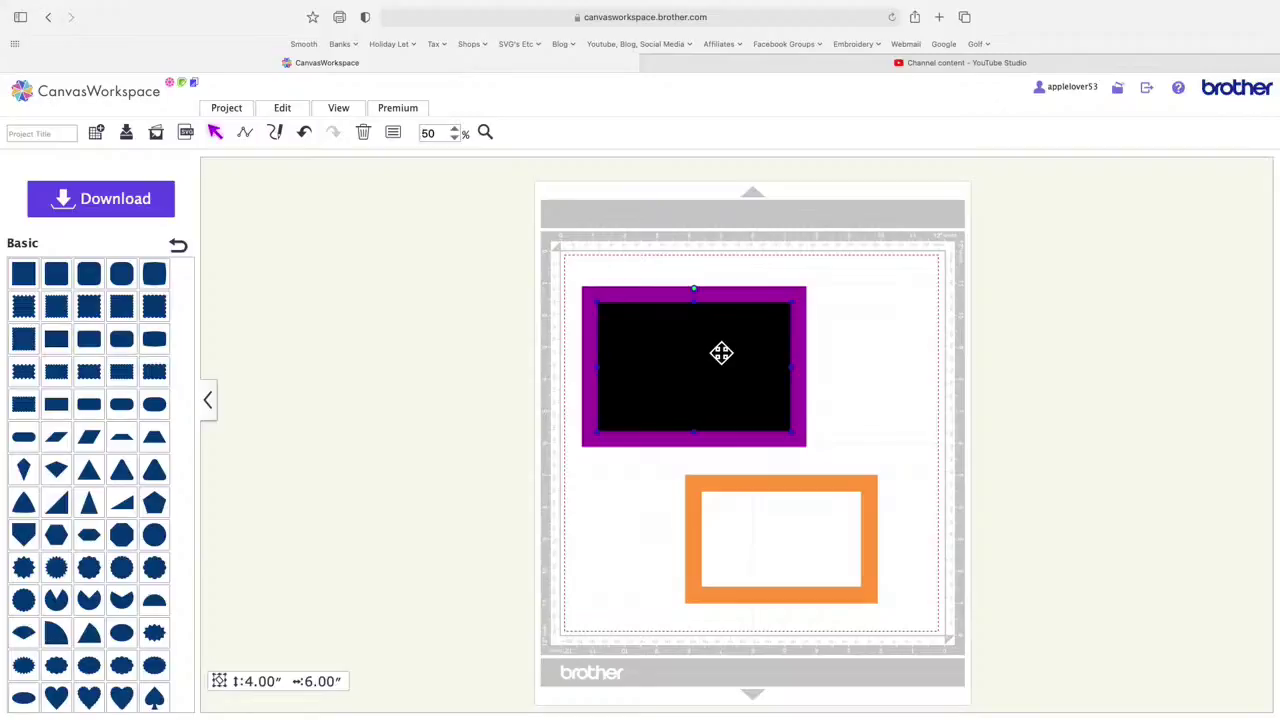
left_click_drag(878, 482, 801, 493)
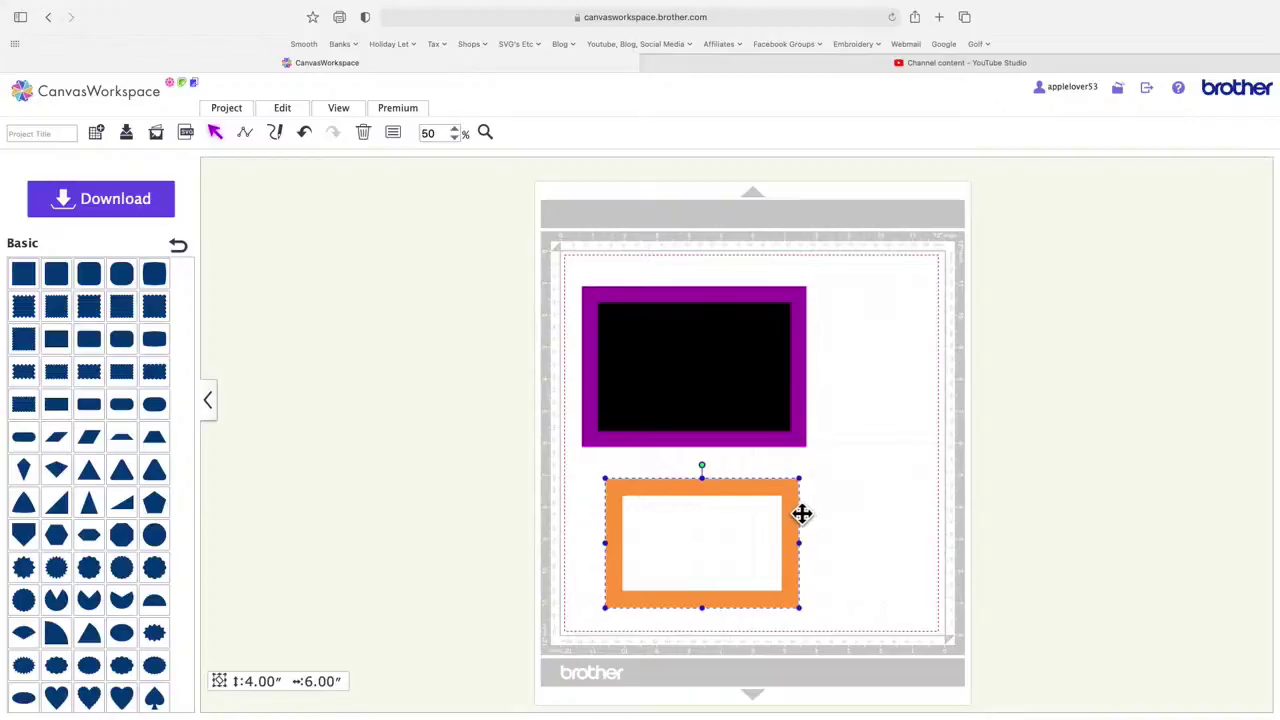
mouse_move(803, 514)
left_mouse_down()
mouse_move(810, 347)
mouse_move(794, 334)
mouse_move(811, 517)
mouse_move(806, 500)
left_mouse_up()
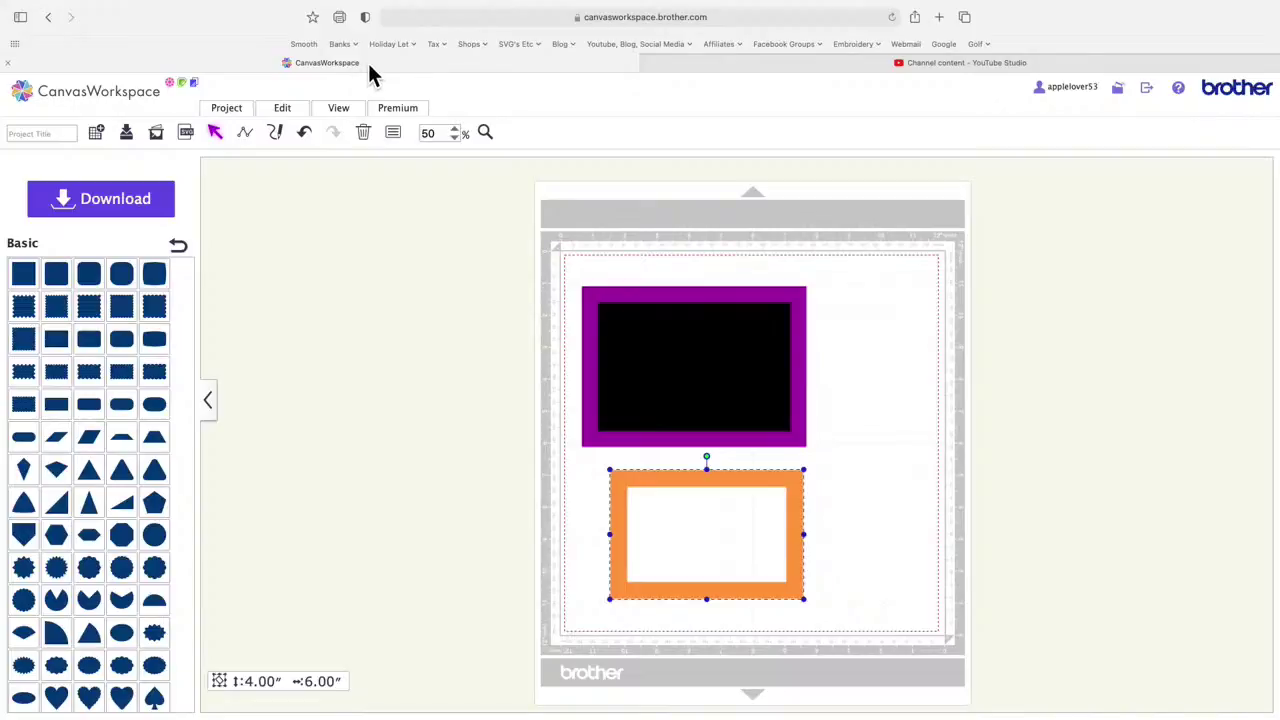
Step: Check the channel's live streams in YouTube Studio and return to the CanvasWorkspace design
left_click(781, 65)
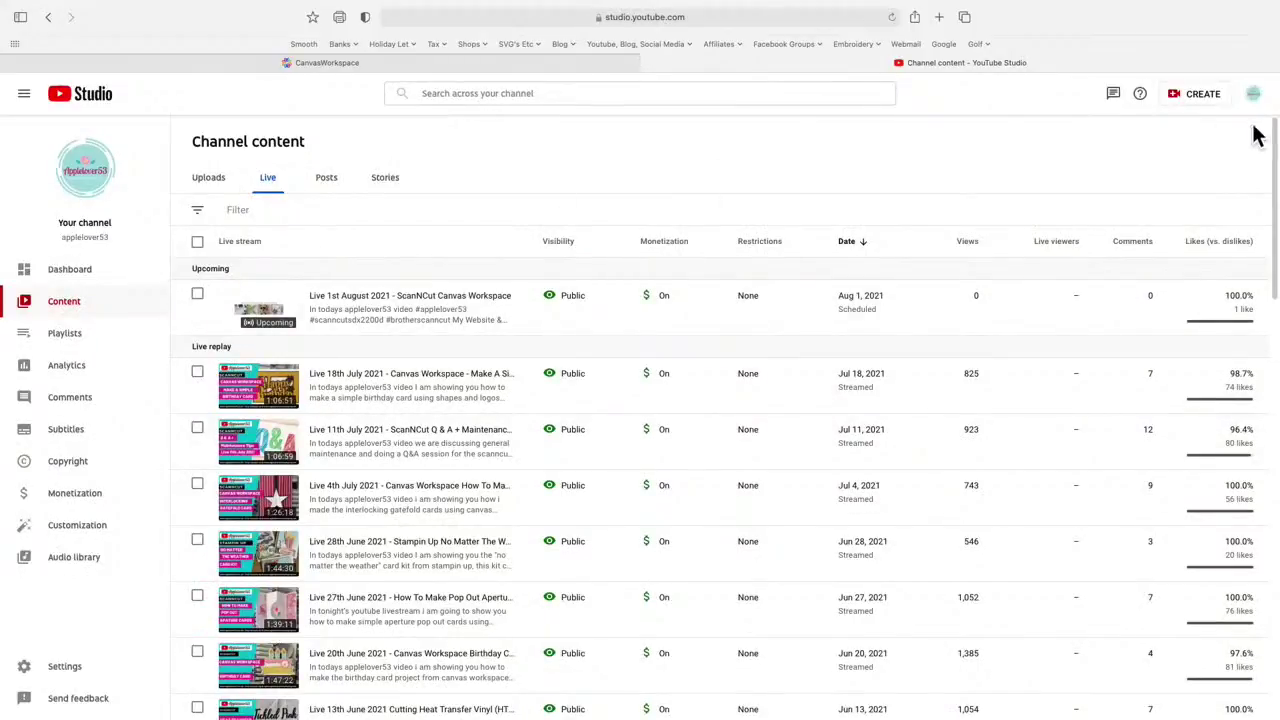
left_click(593, 65)
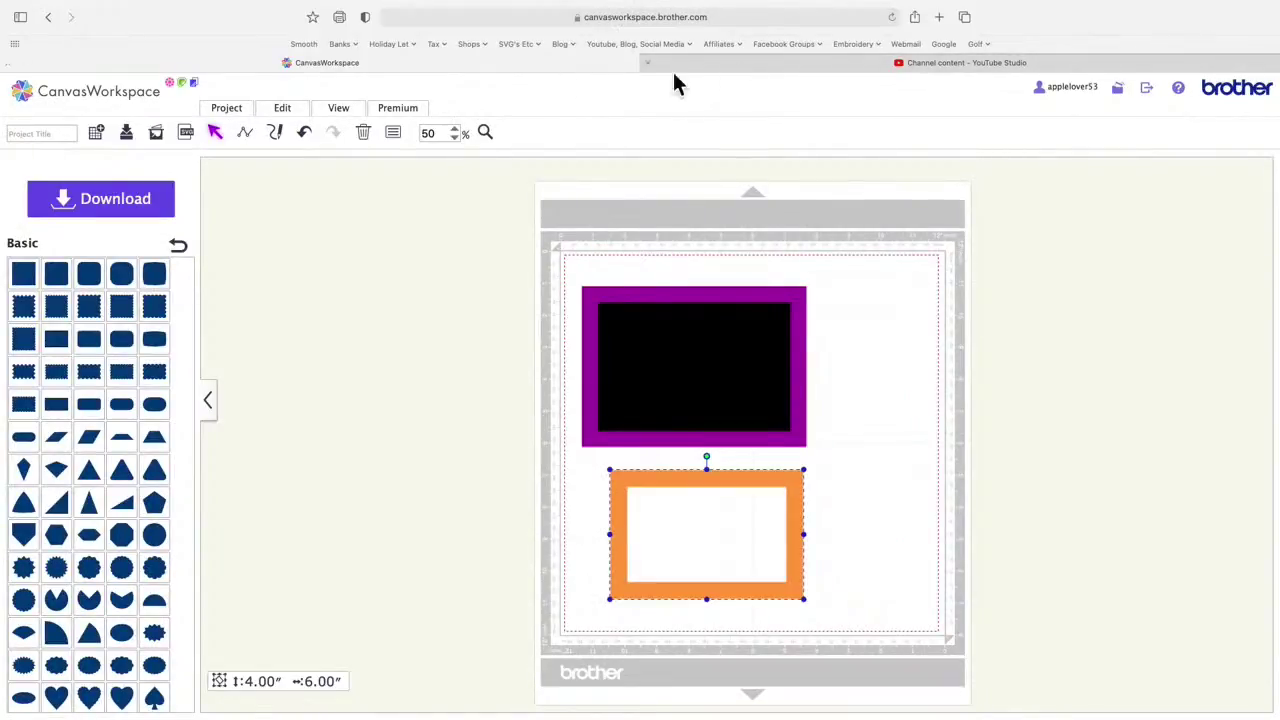
mouse_move(758, 74)
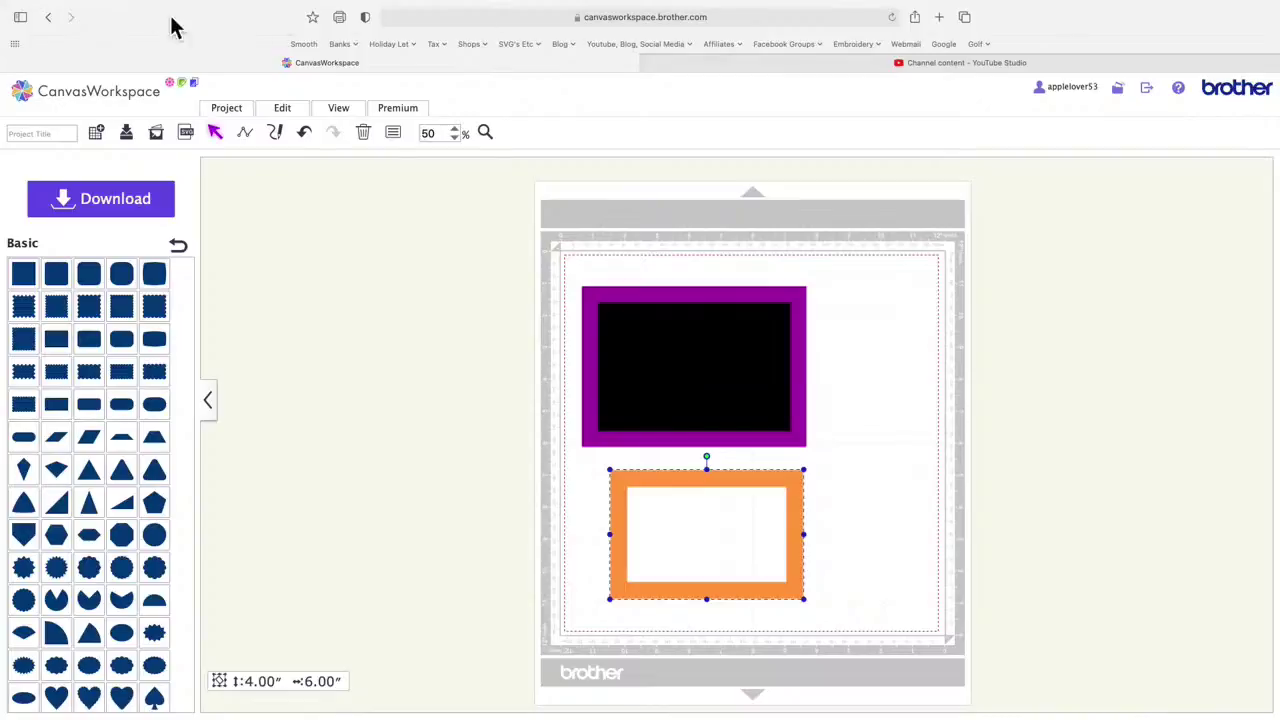
Step: Take the browser window out of full screen, reposition it on the desktop and close its YouTube Studio page
mouse_move(51, 11)
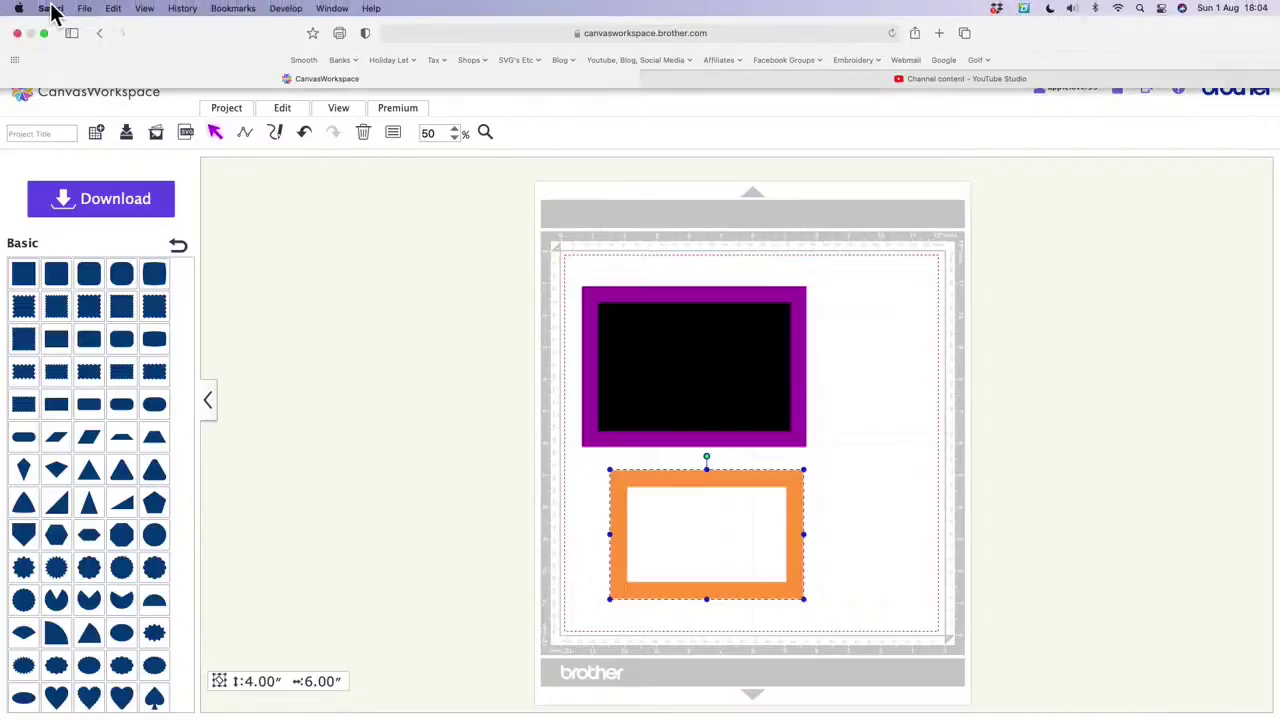
left_click(46, 34)
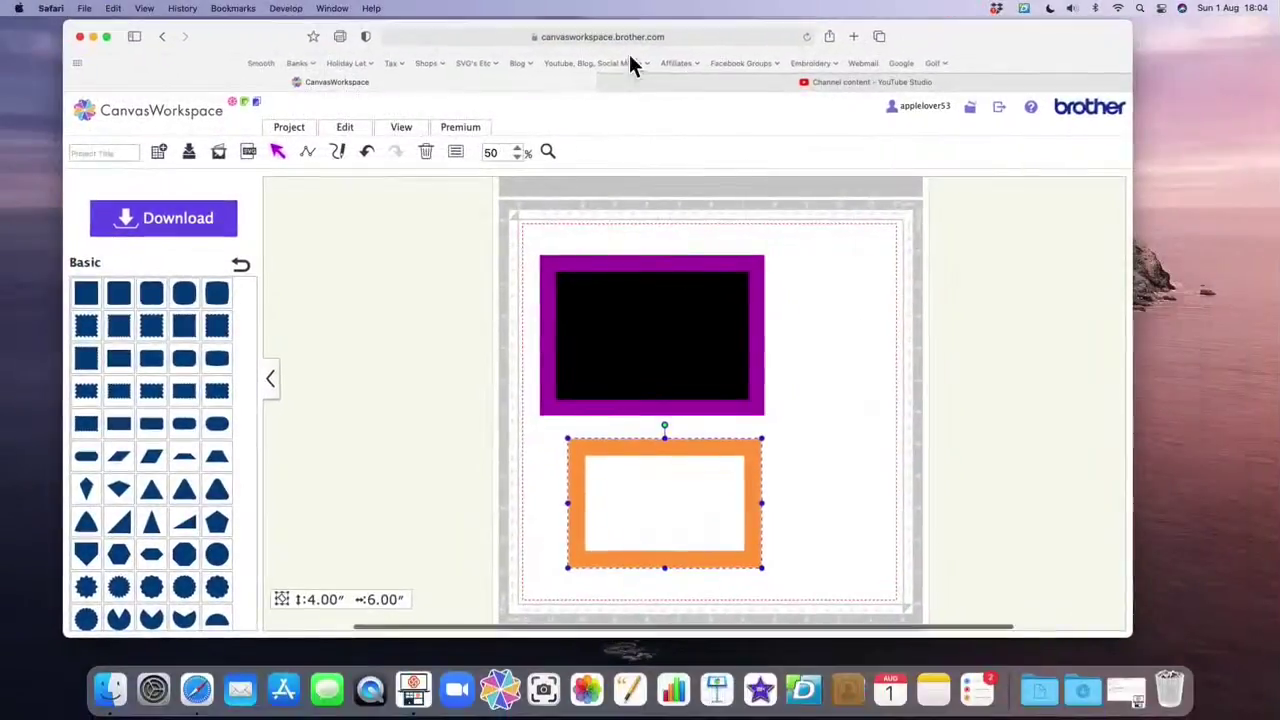
left_click_drag(971, 78, 926, 44)
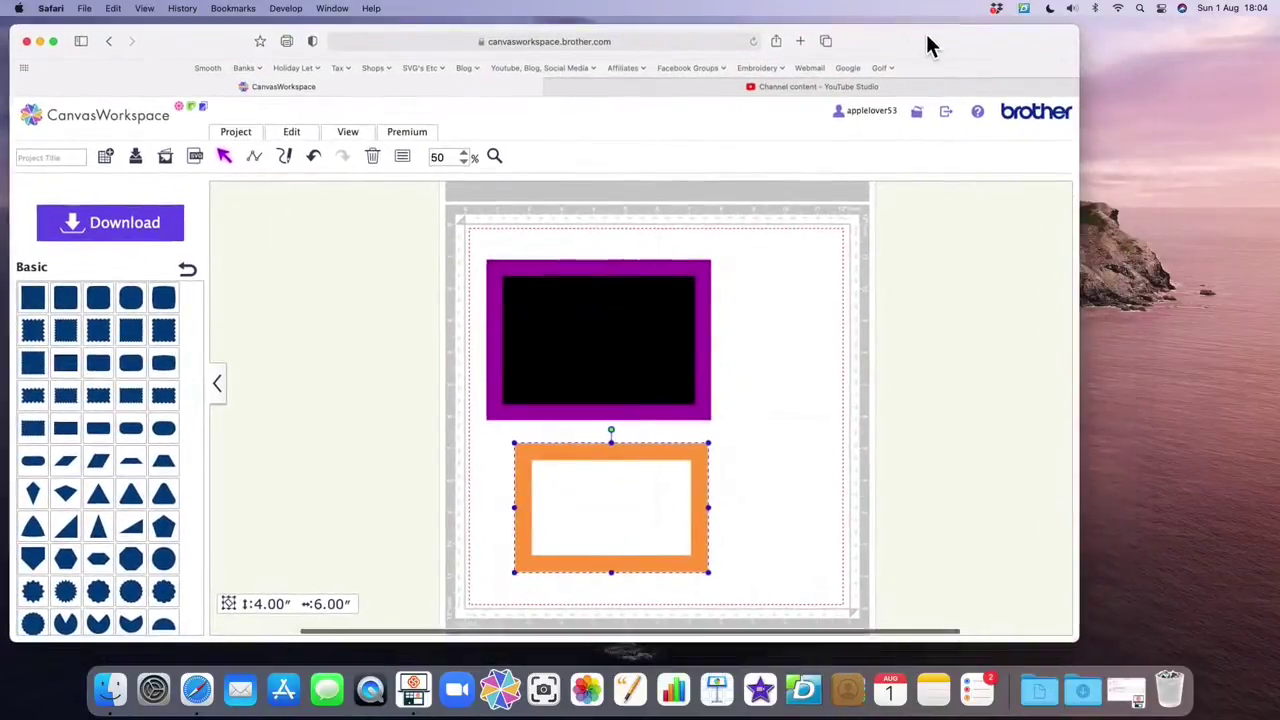
left_click(621, 89)
left_click(552, 87)
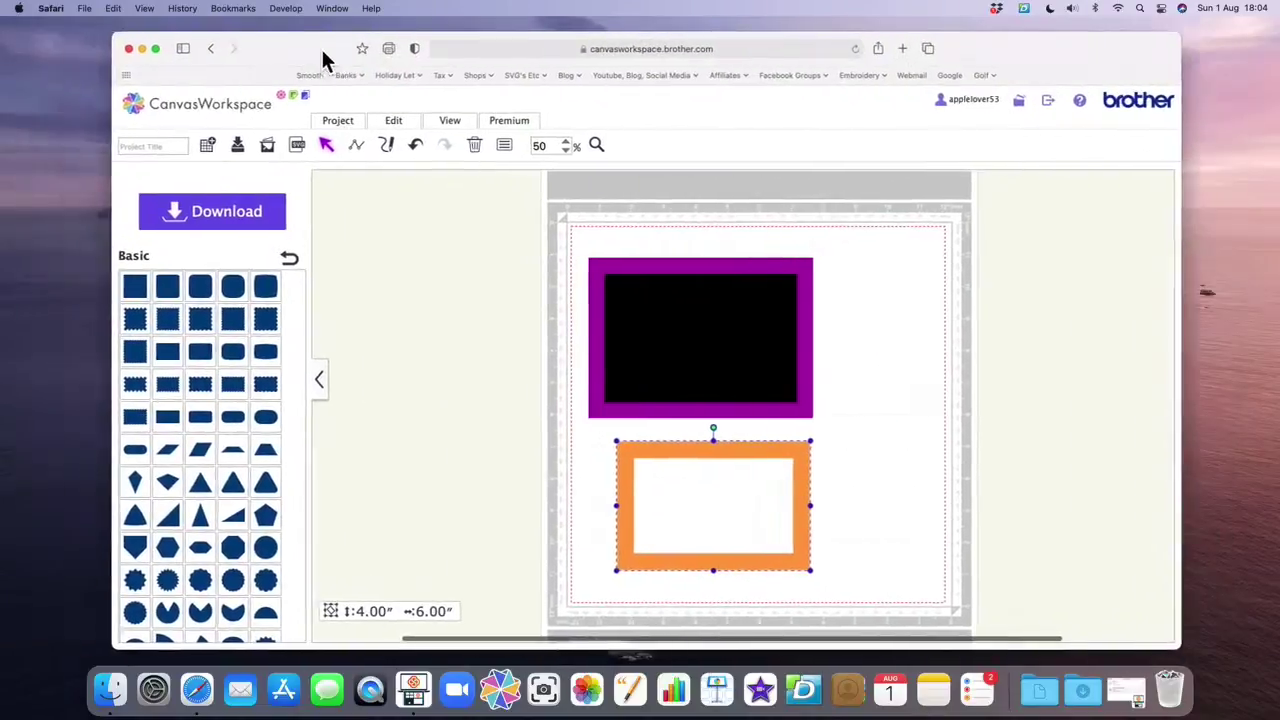
left_click_drag(322, 60, 260, 51)
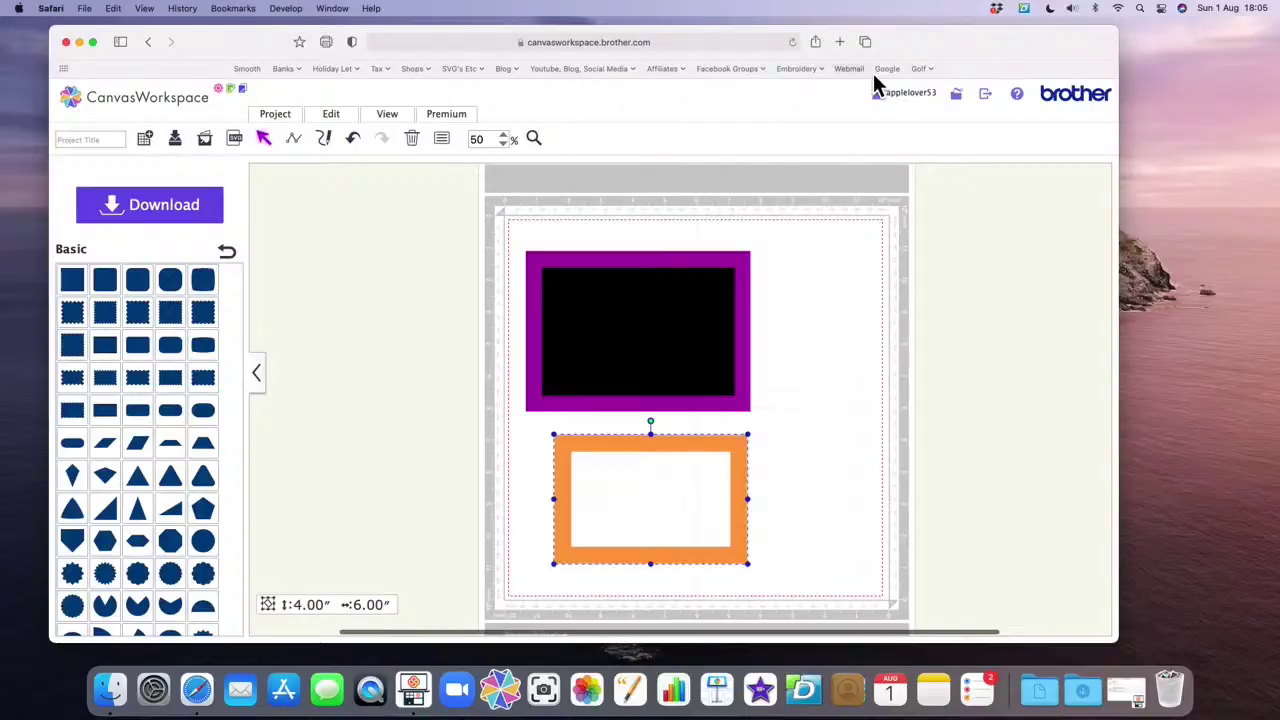
left_click_drag(918, 33, 872, 57)
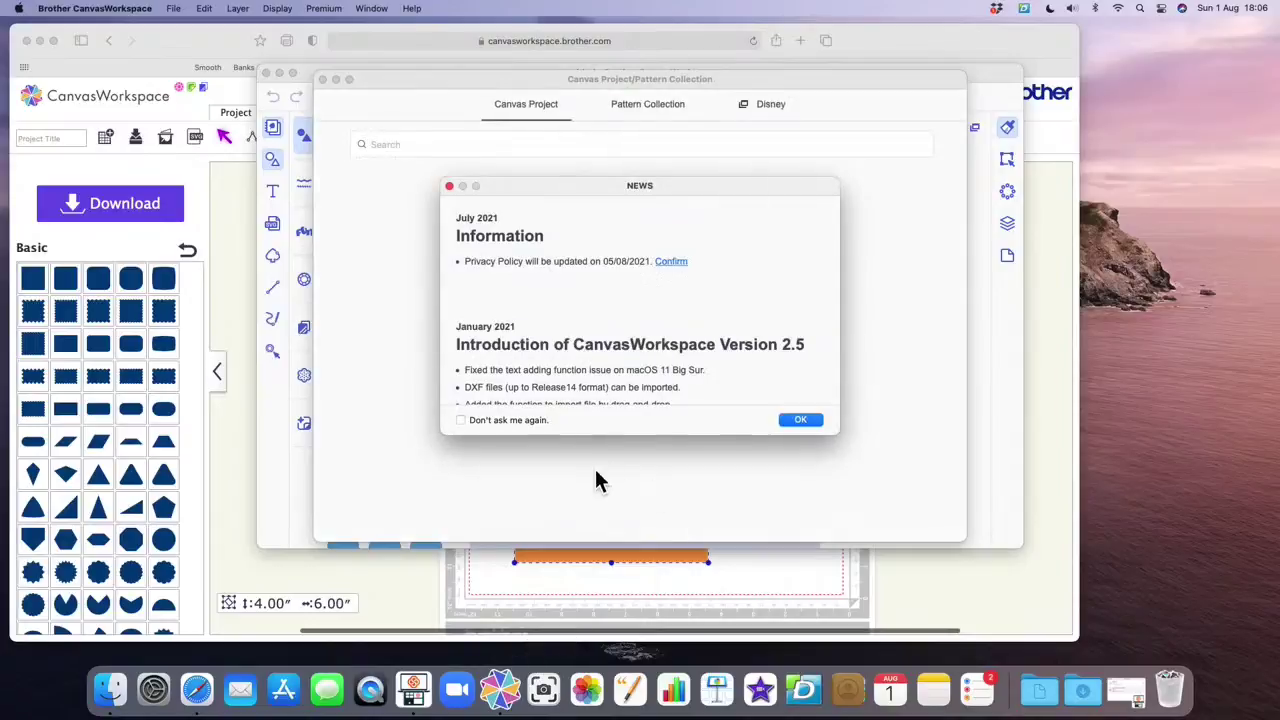
Step: Switch to the Brother CanvasWorkspace desktop app, dismiss its news notice and close the project and pattern collection
left_click(801, 420)
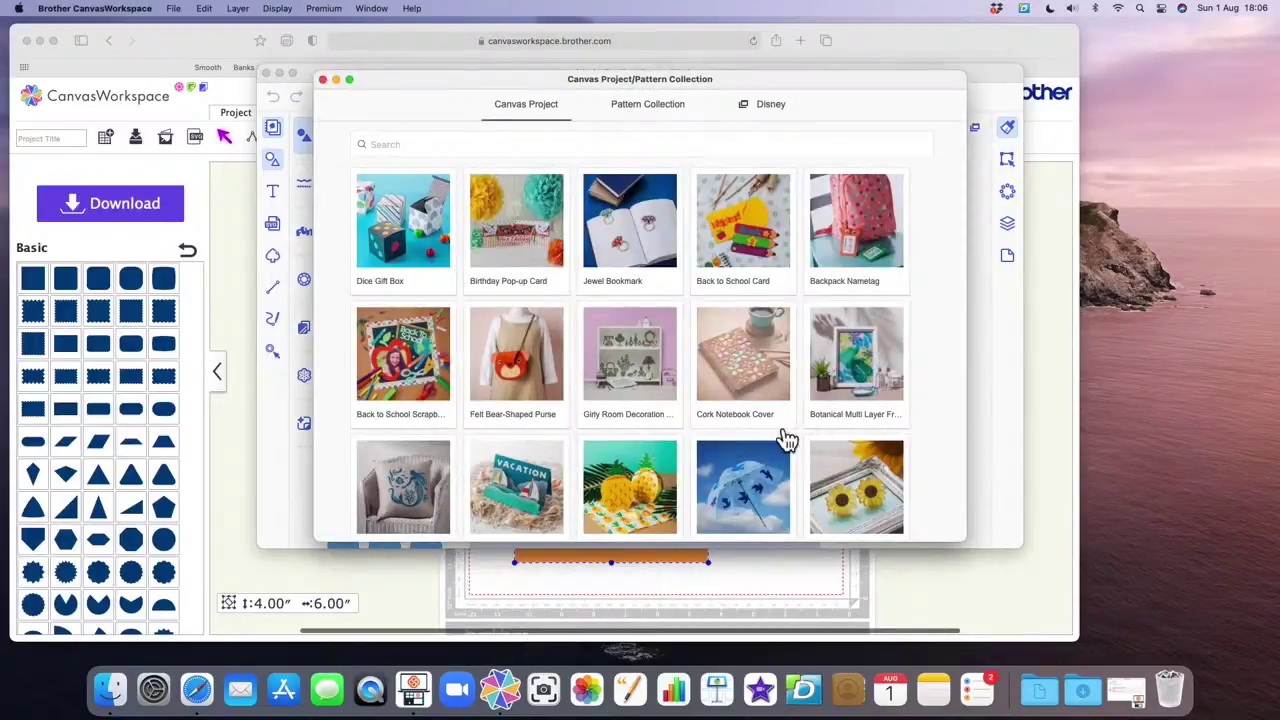
left_click(324, 80)
left_click_drag(331, 86, 537, 125)
Step: Switch between the web and desktop versions of CanvasWorkspace, placing the desktop window so it overlaps the browser
left_click(193, 47)
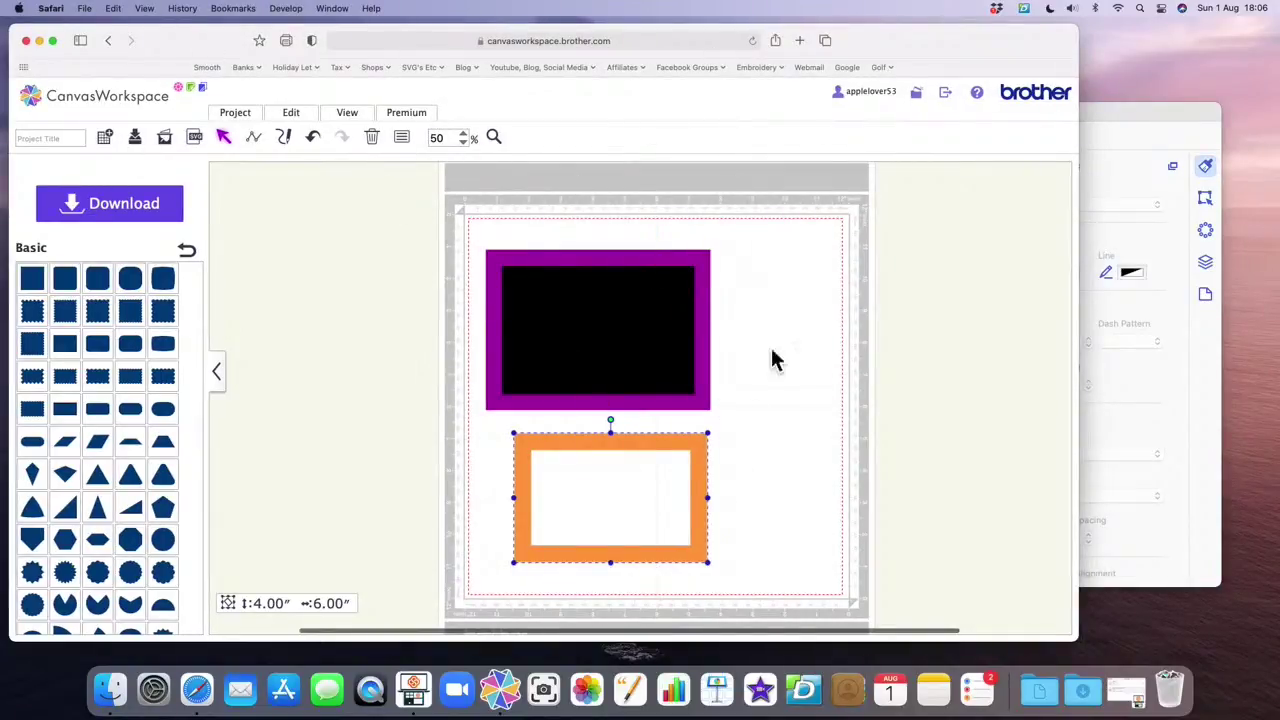
mouse_move(1130, 116)
left_mouse_down()
mouse_move(1105, 112)
mouse_move(1110, 130)
mouse_move(1146, 129)
mouse_move(1109, 137)
mouse_move(1177, 146)
mouse_move(1126, 118)
left_mouse_up()
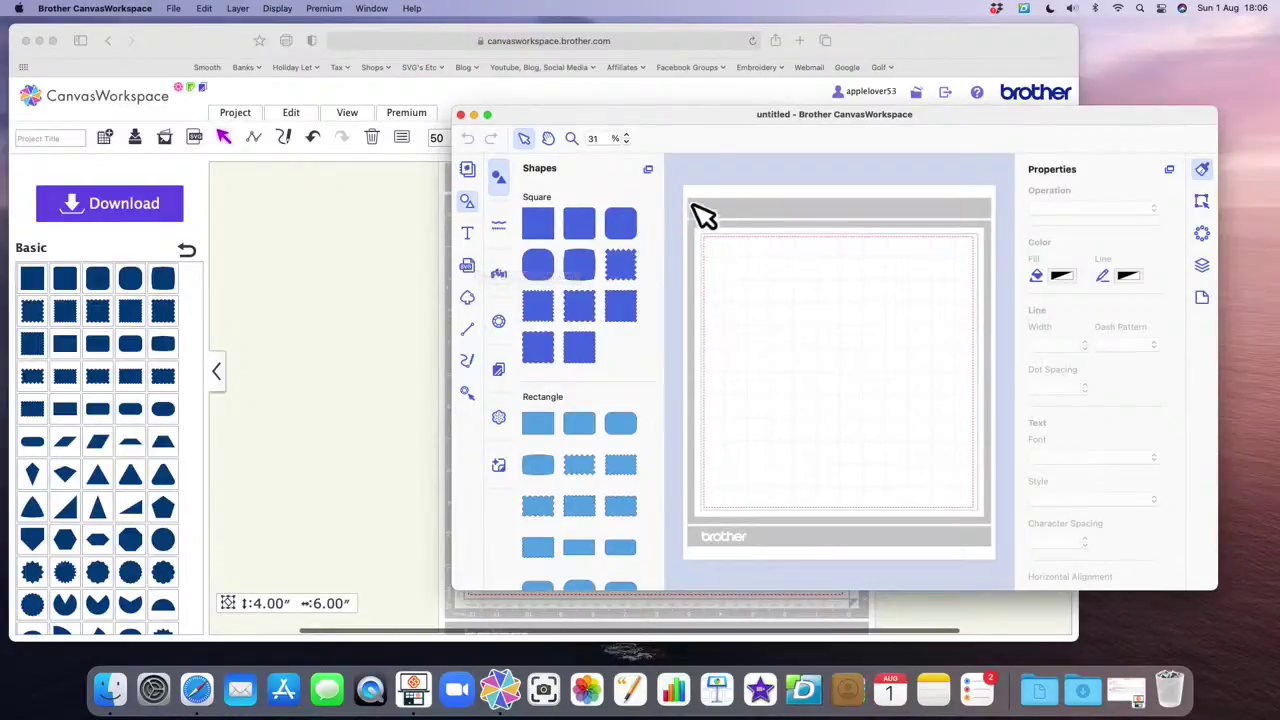
left_click_drag(686, 128, 745, 145)
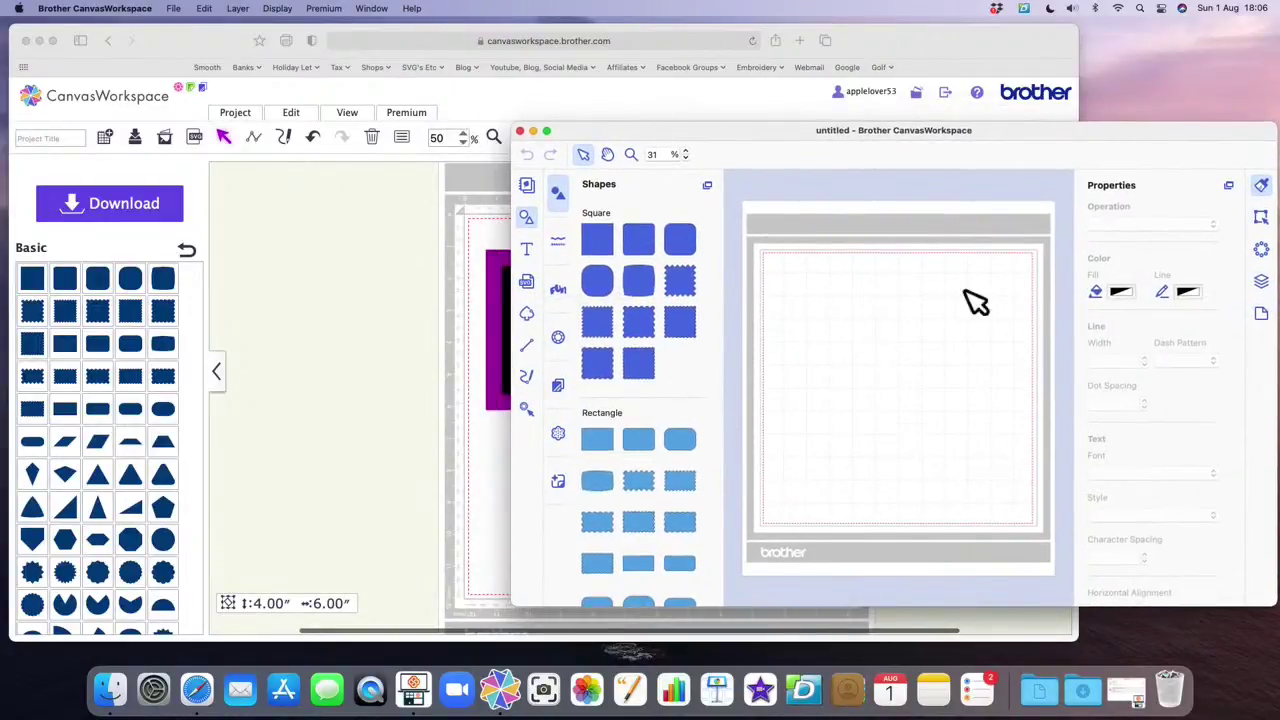
Step: Switch to the browser and open the bookmarked YouTube site, agreeing to leave the CanvasWorkspace page
left_click(908, 57)
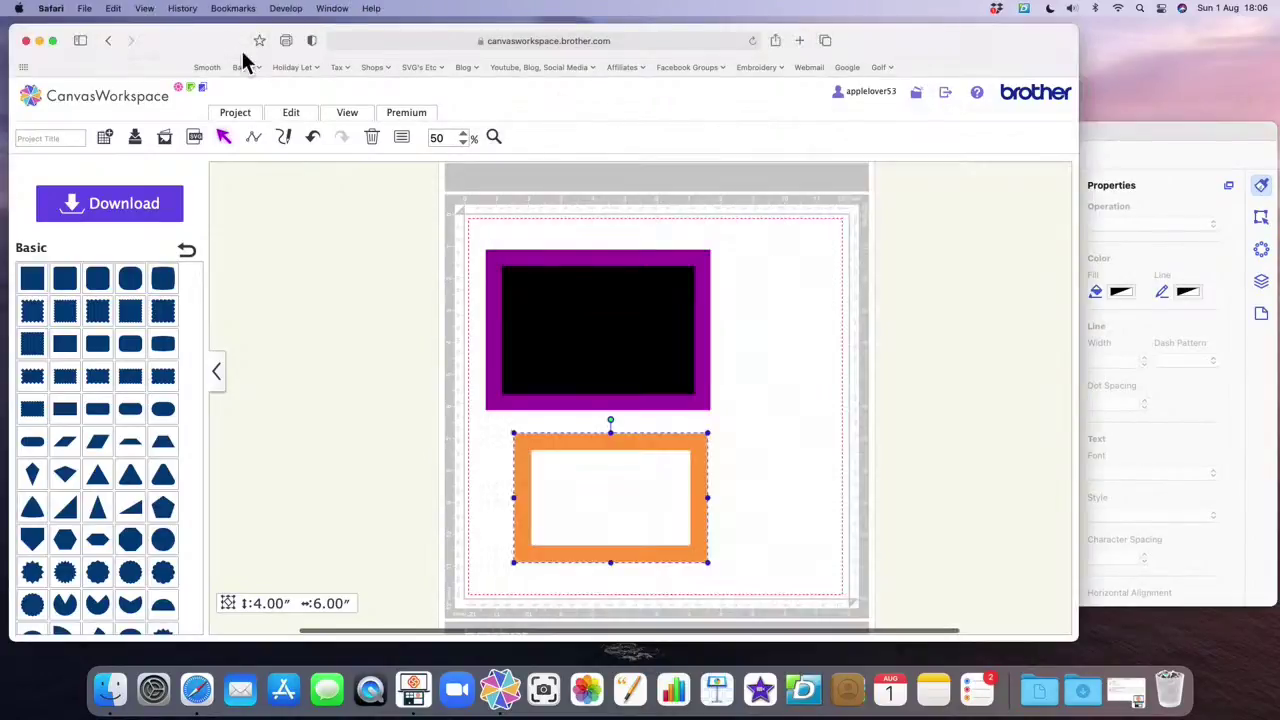
left_click(527, 70)
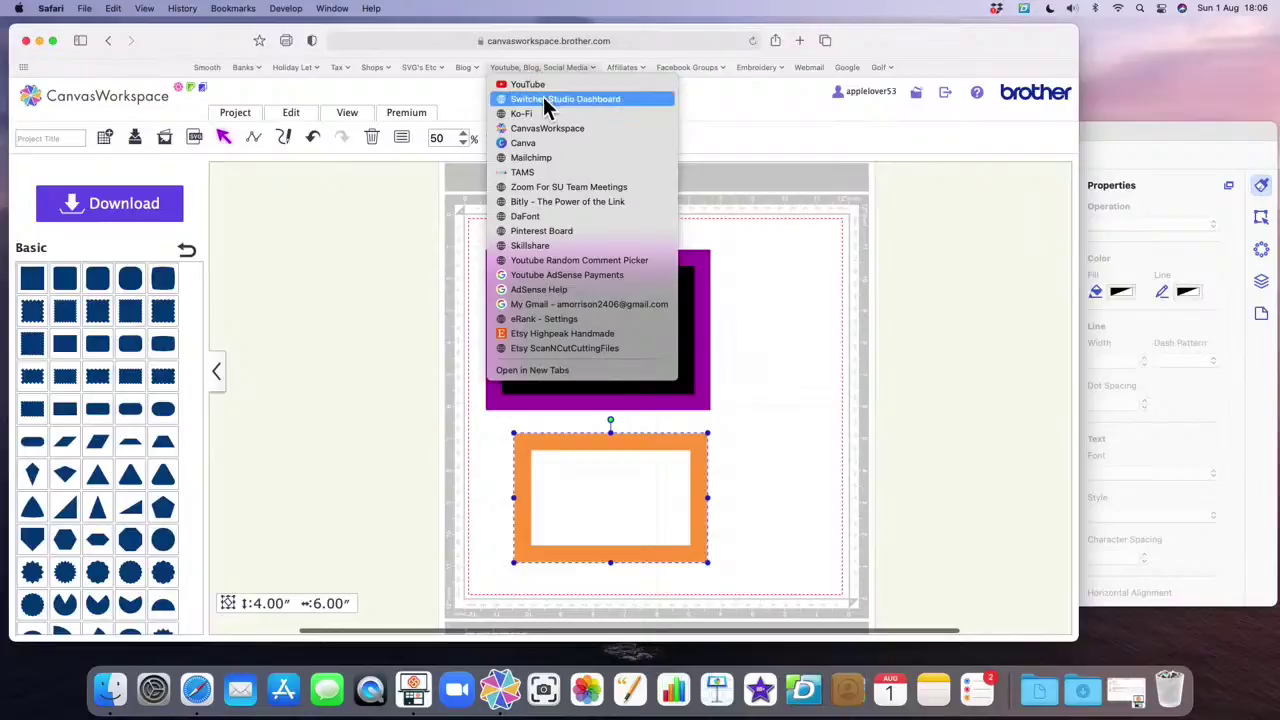
left_click(544, 86)
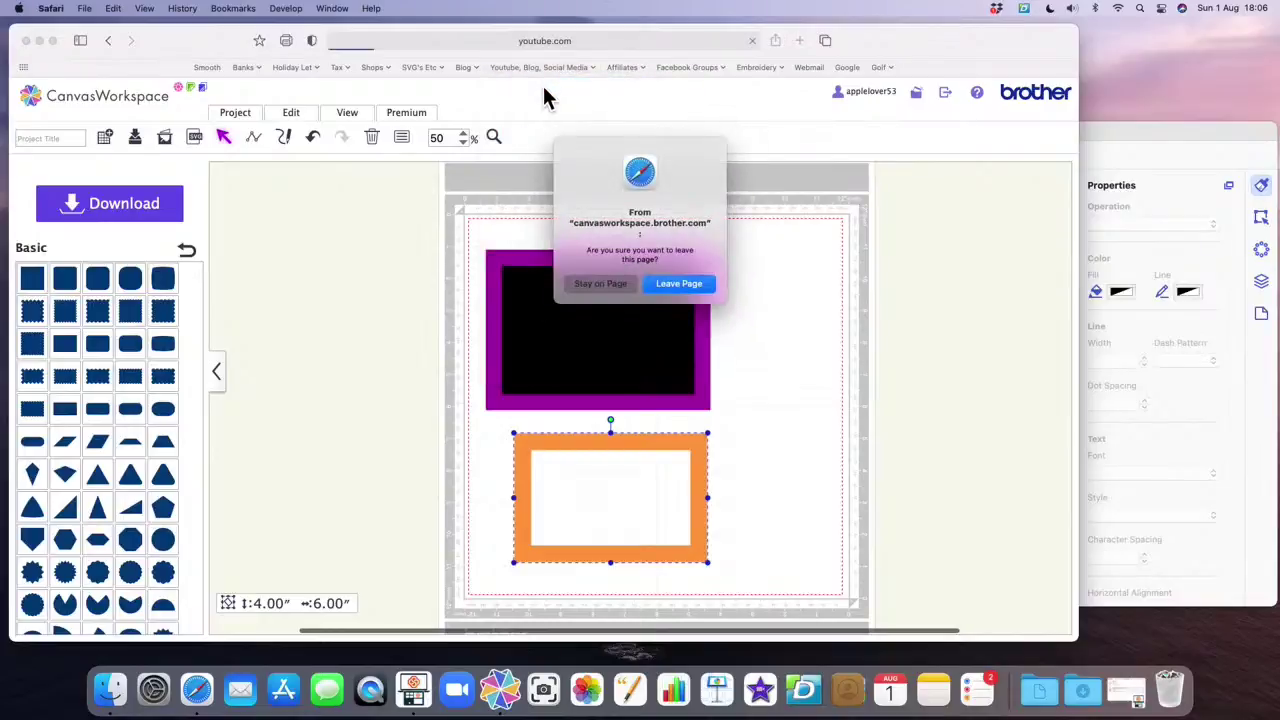
left_click(672, 290)
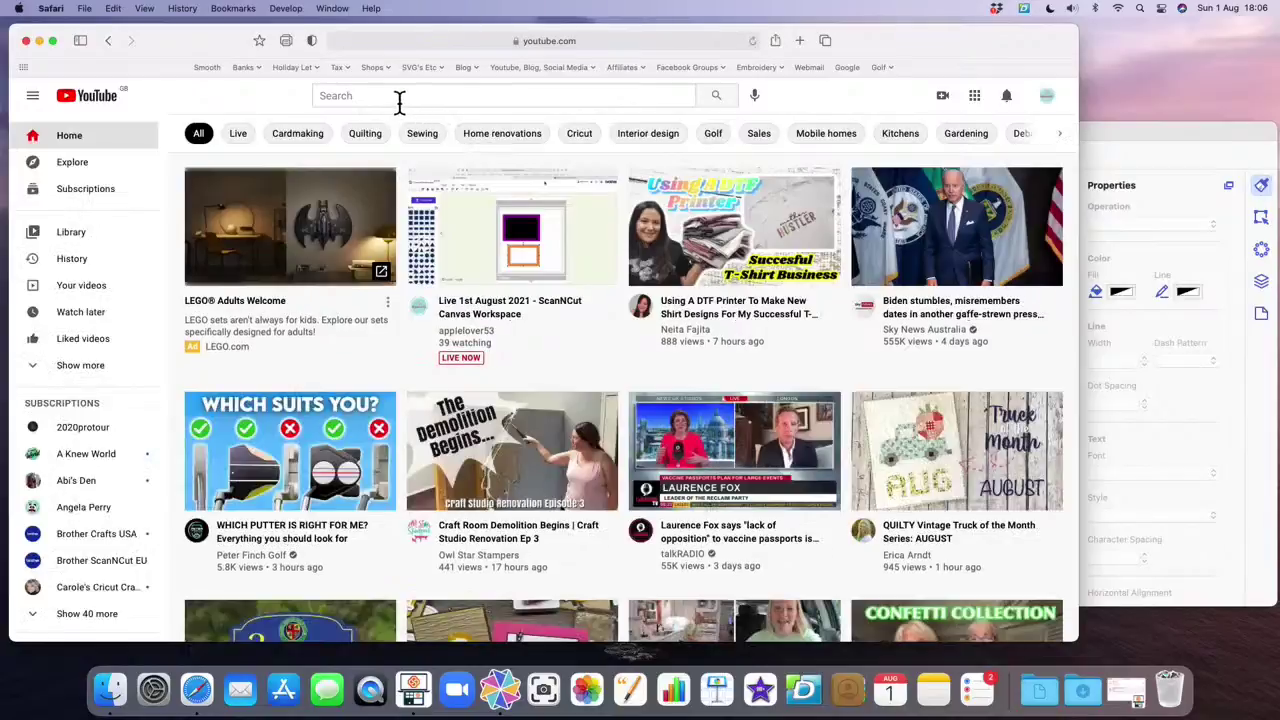
Step: Search YouTube for applelover53, open that channel and look over its home page
left_click(399, 97)
type("apple")
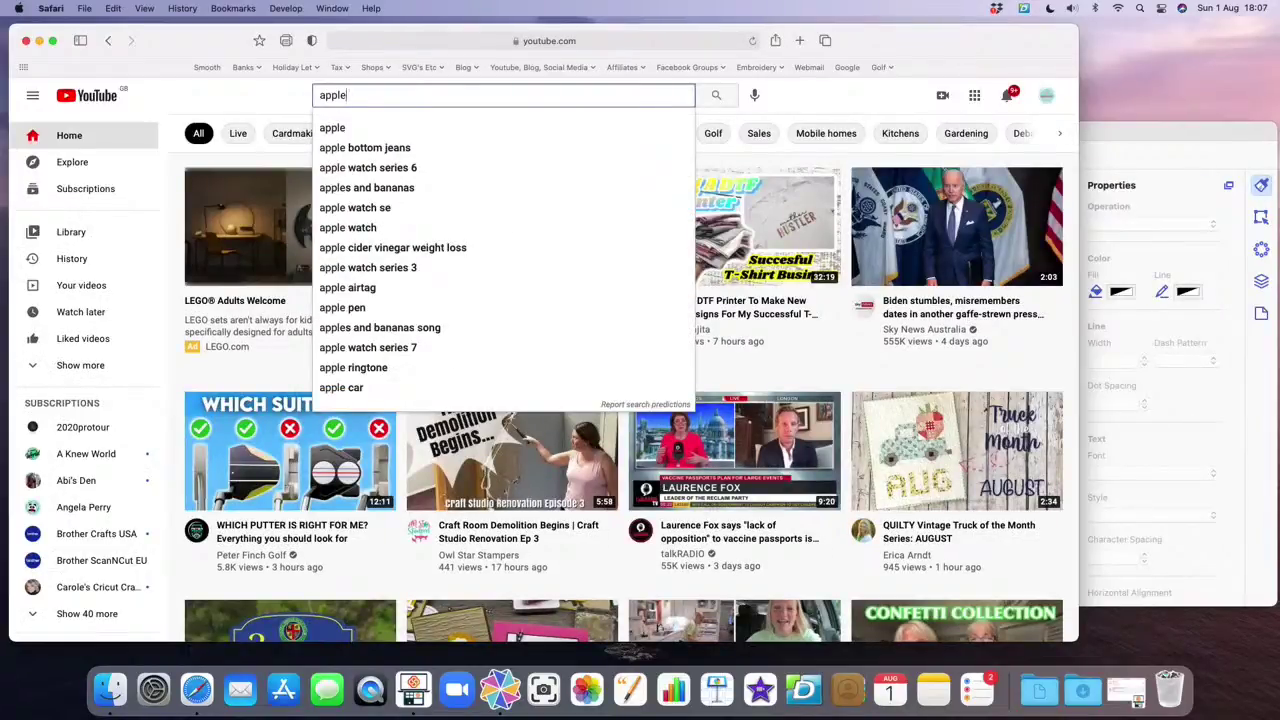
type("love")
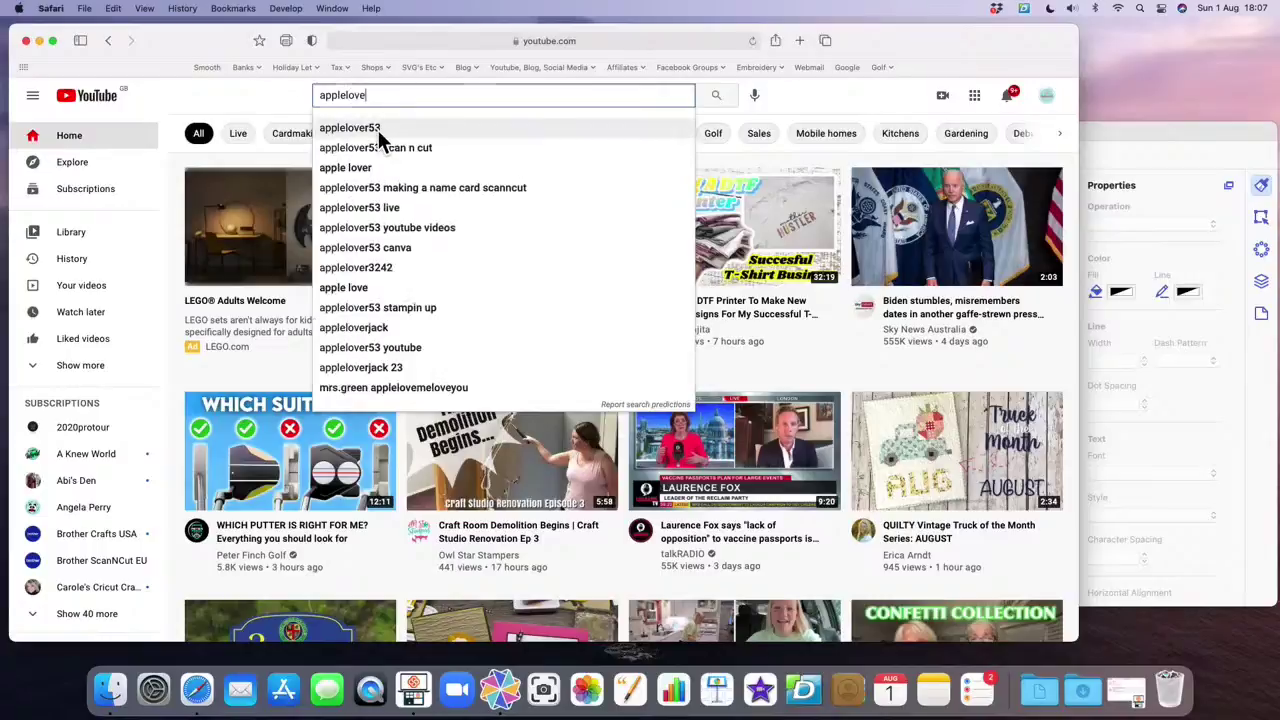
left_click(378, 128)
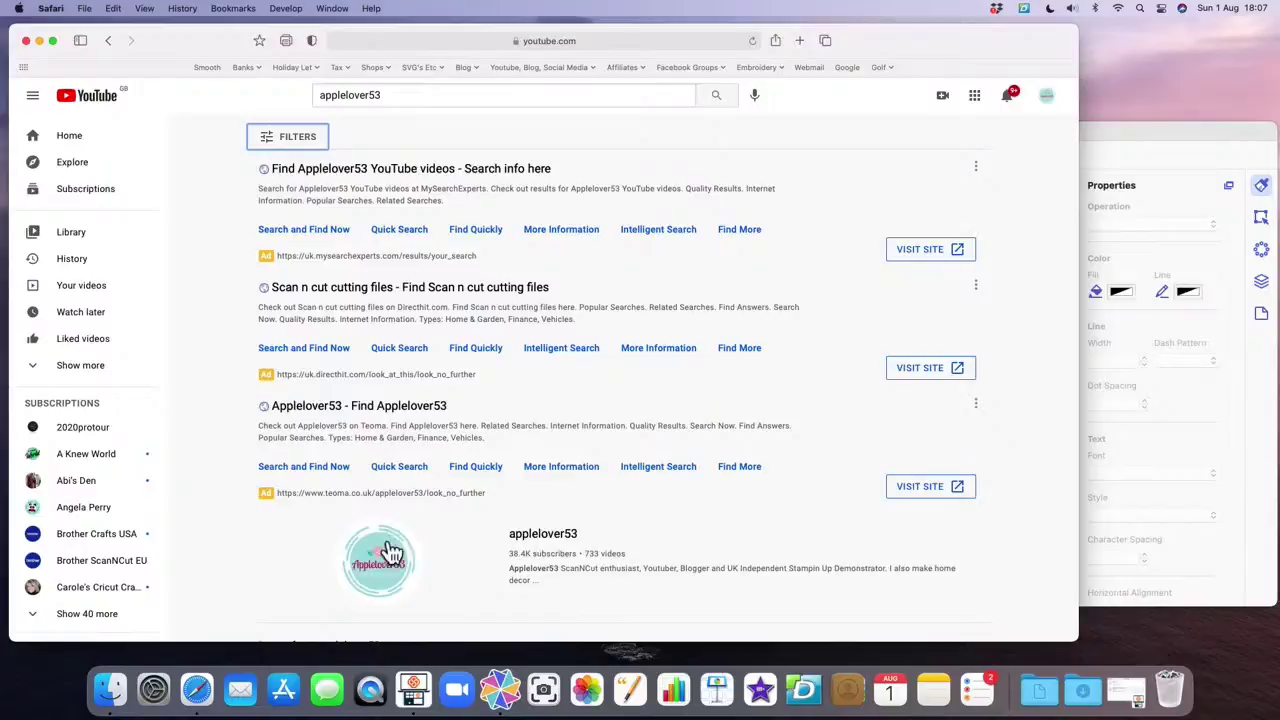
left_click(550, 538)
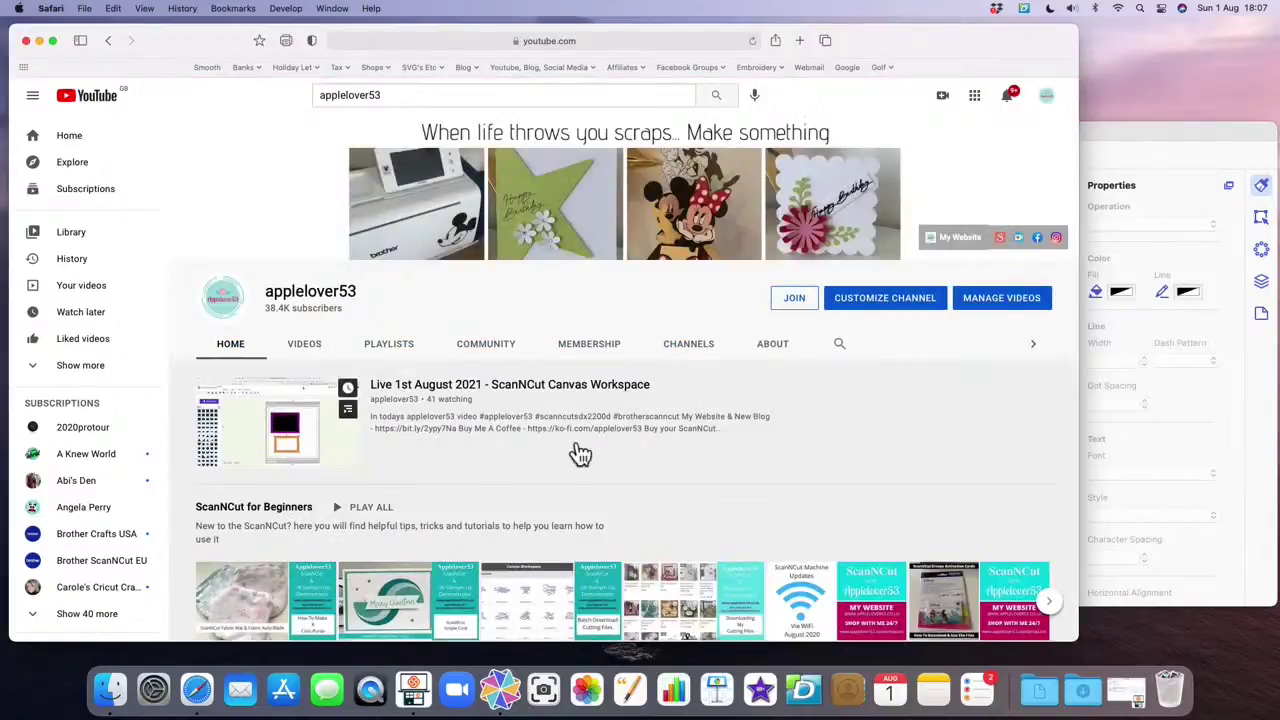
scroll(476, 404, "down", 5)
scroll(476, 404, "up", 5)
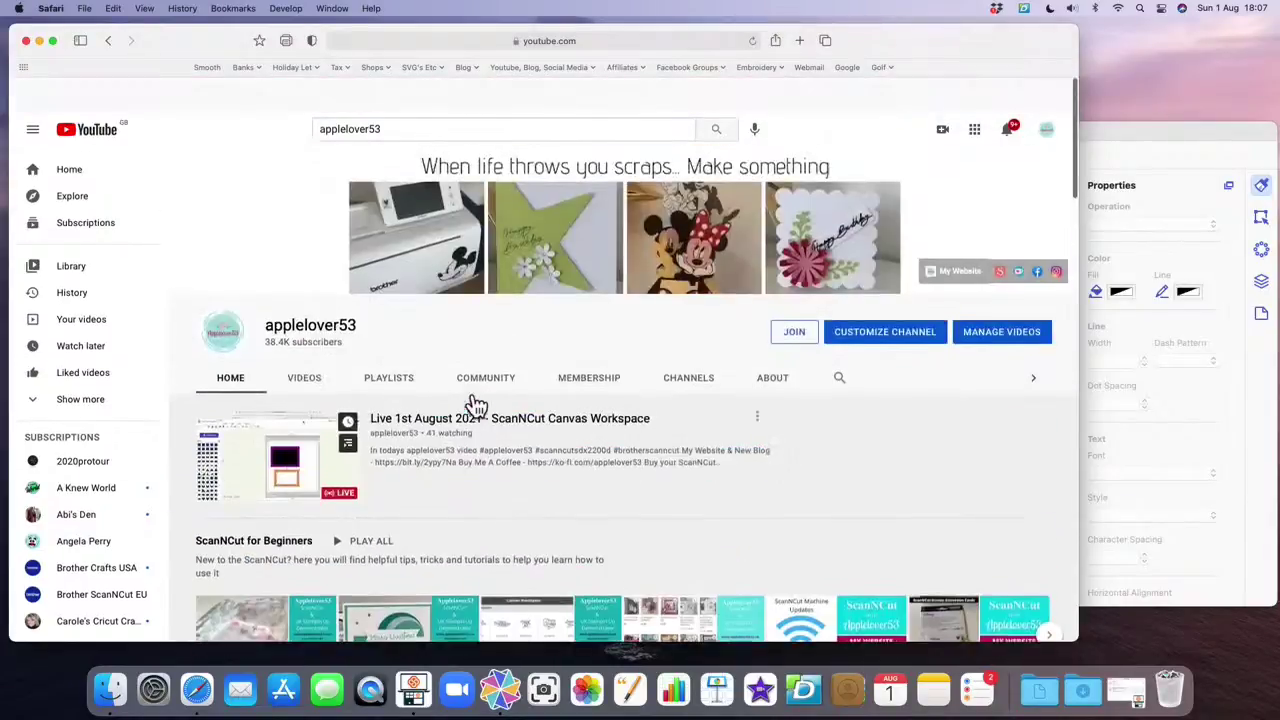
Step: Check the applelover53 channel's playlists page, return to its home page and look over the ScanNCut for Beginners videos
left_click(404, 356)
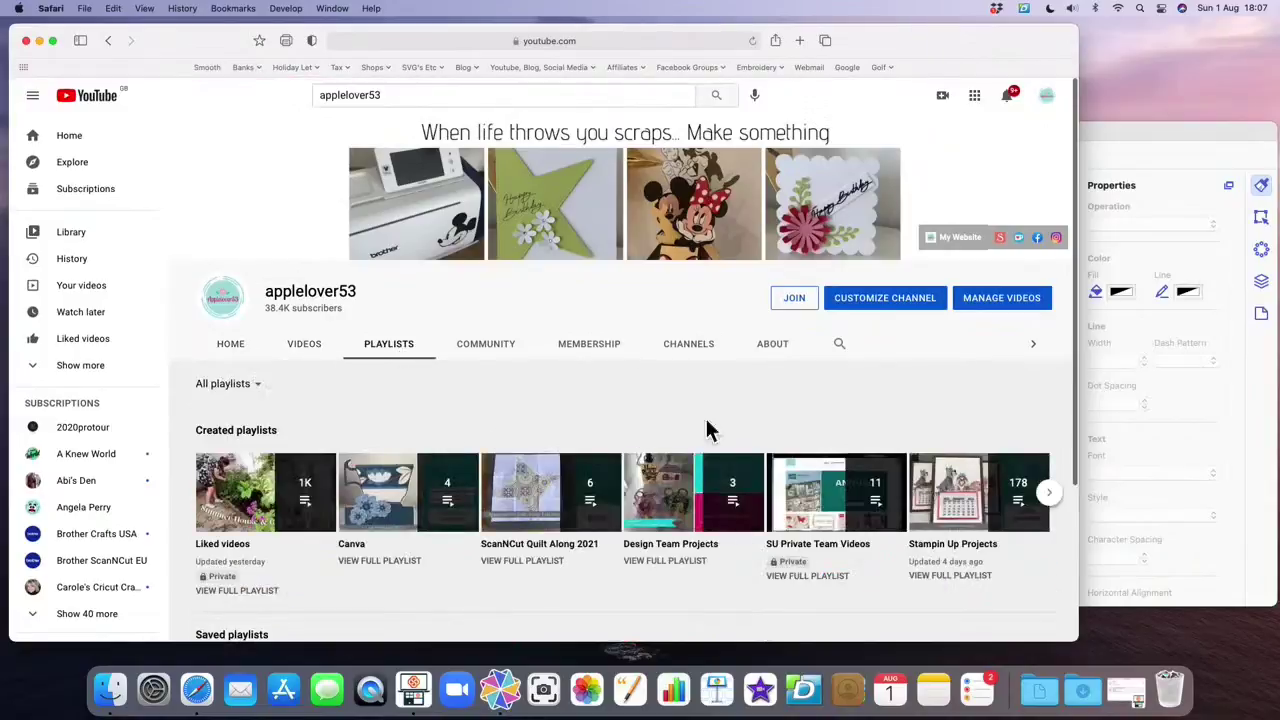
left_click(258, 357)
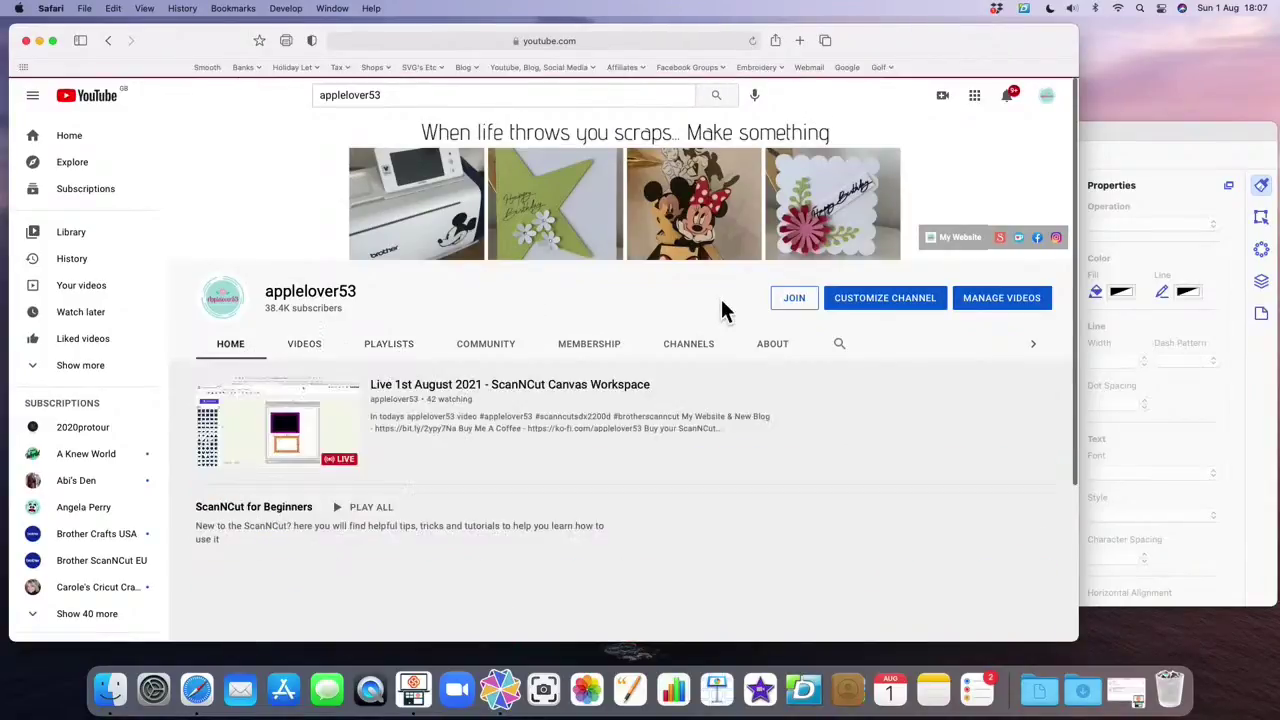
scroll(458, 500, "down", 3)
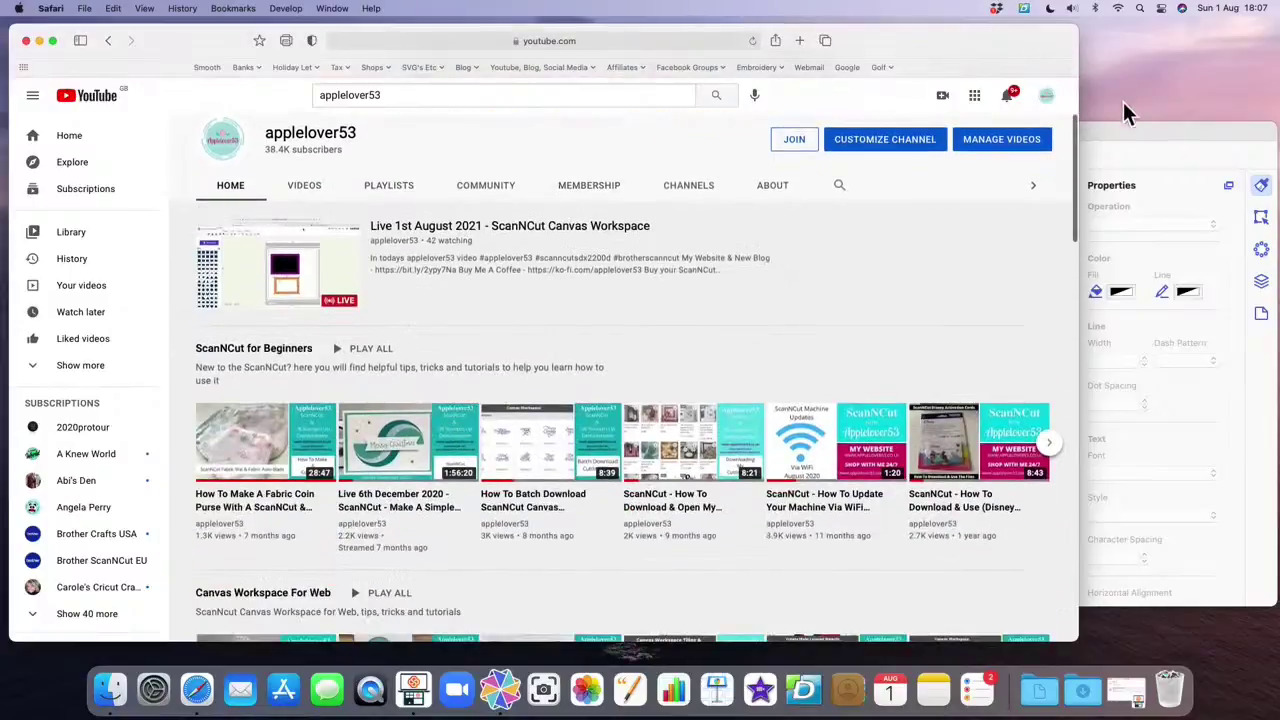
Step: Bring the CanvasWorkspace desktop window forward, close it, and shift the browser window slightly downward
mouse_move(1149, 128)
left_mouse_down()
mouse_move(1106, 43)
mouse_move(1108, 118)
mouse_move(1128, 114)
left_mouse_up()
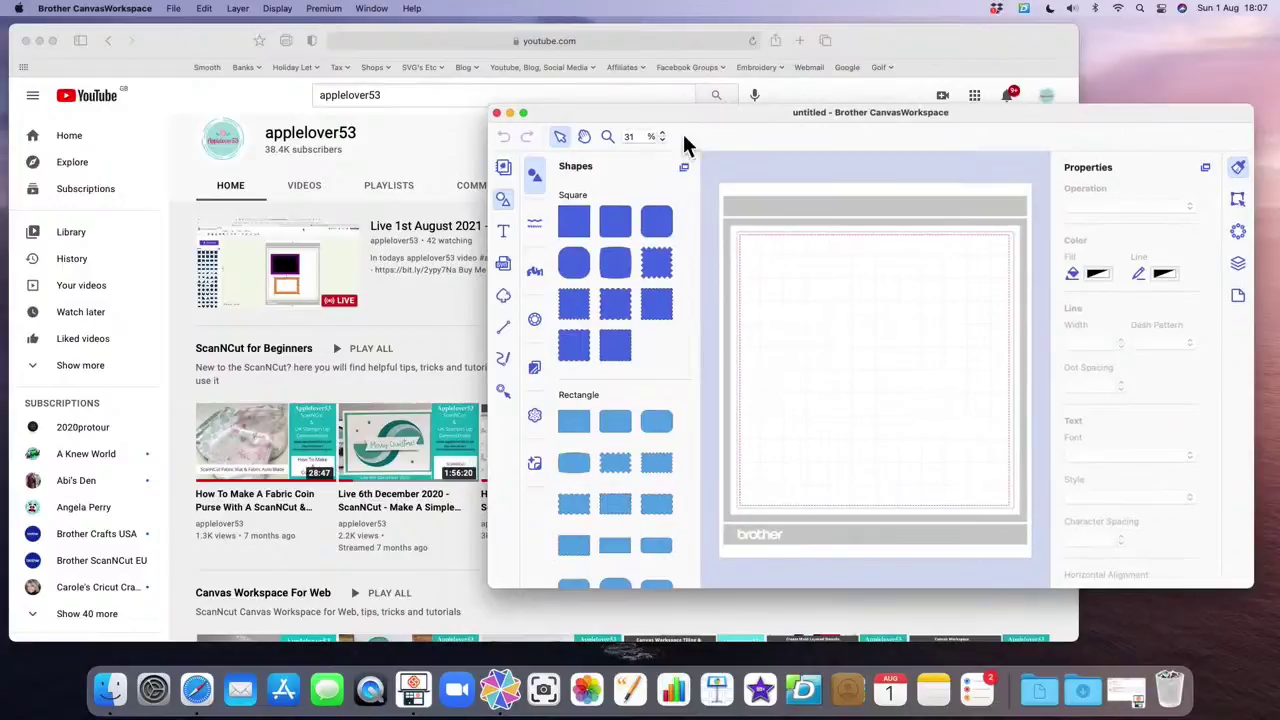
left_click(496, 113)
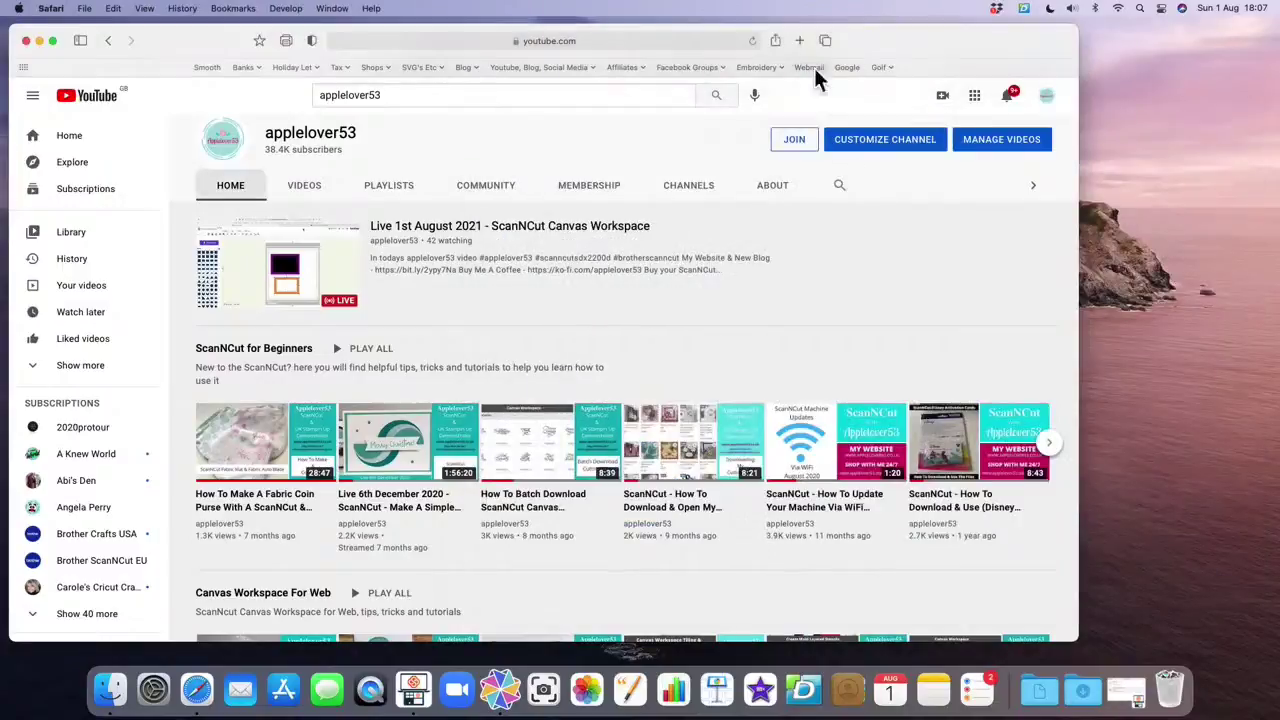
mouse_move(889, 50)
left_mouse_down()
mouse_move(858, 50)
mouse_move(869, 57)
left_mouse_up()
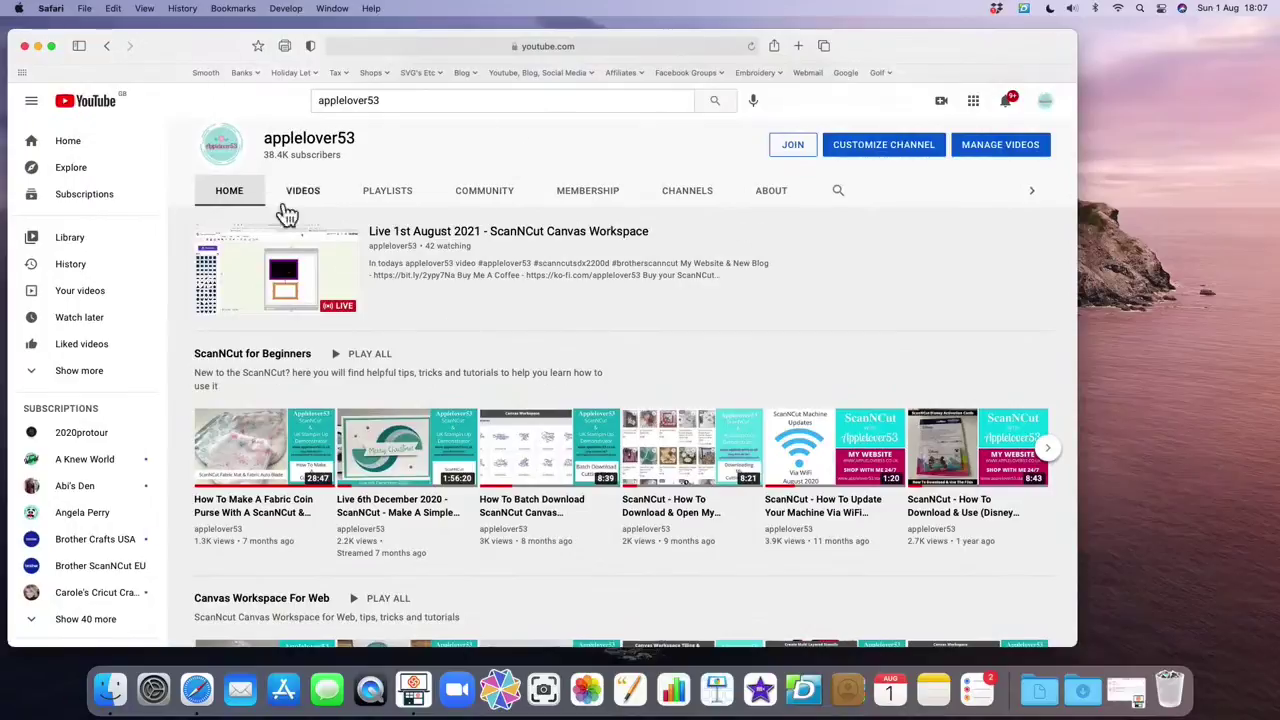
Step: Open the bookmarked CanvasWorkspace site in a new browser tab, dismiss the PC version notice and start a new blank project
left_click(798, 45)
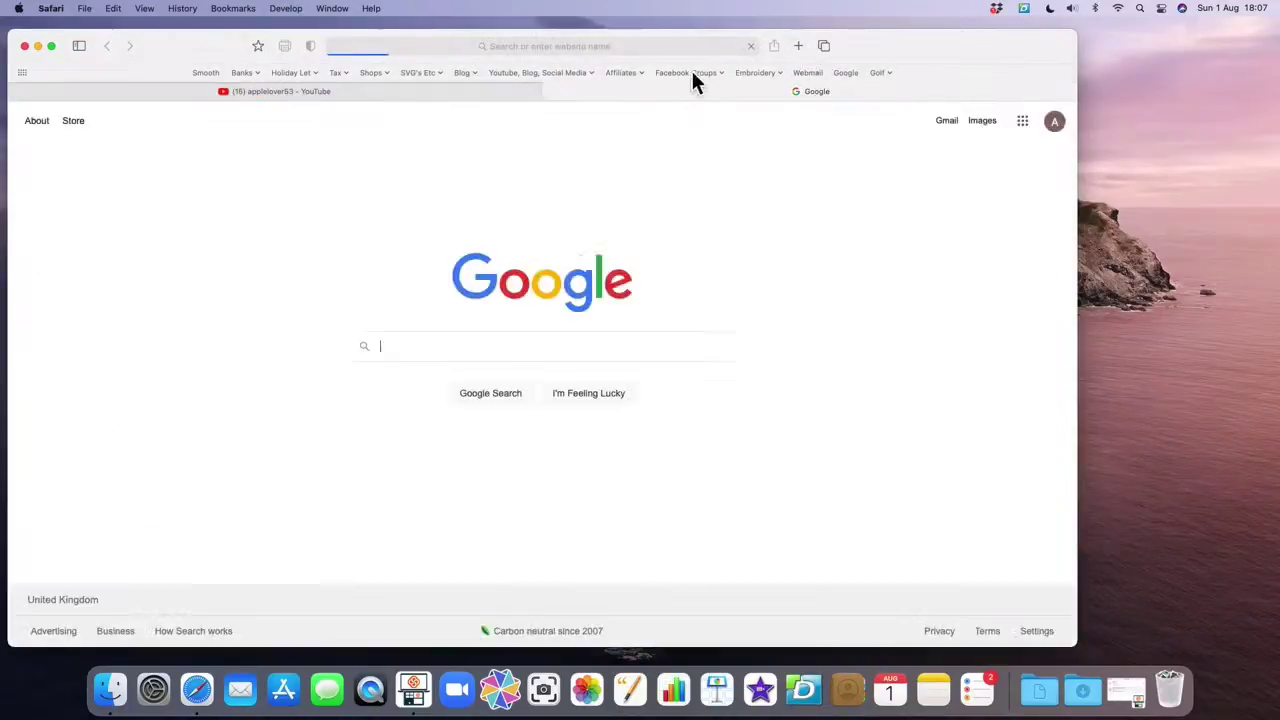
left_click(540, 74)
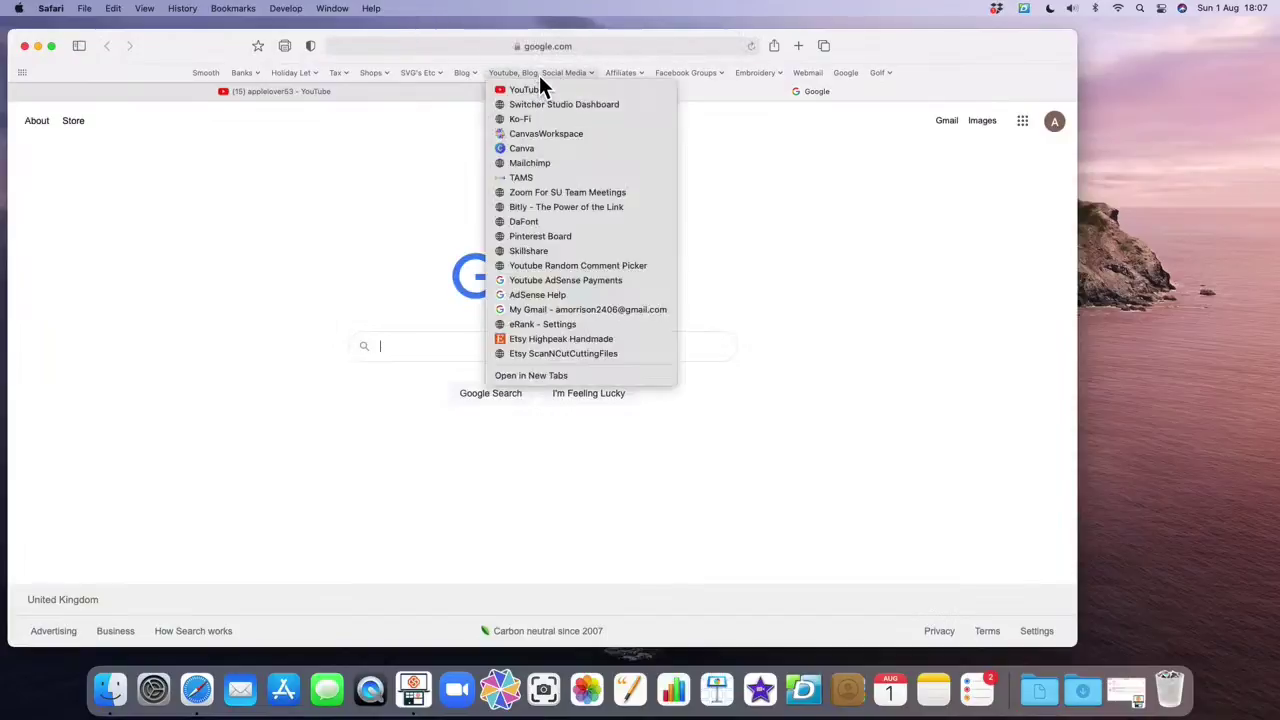
left_click(557, 133)
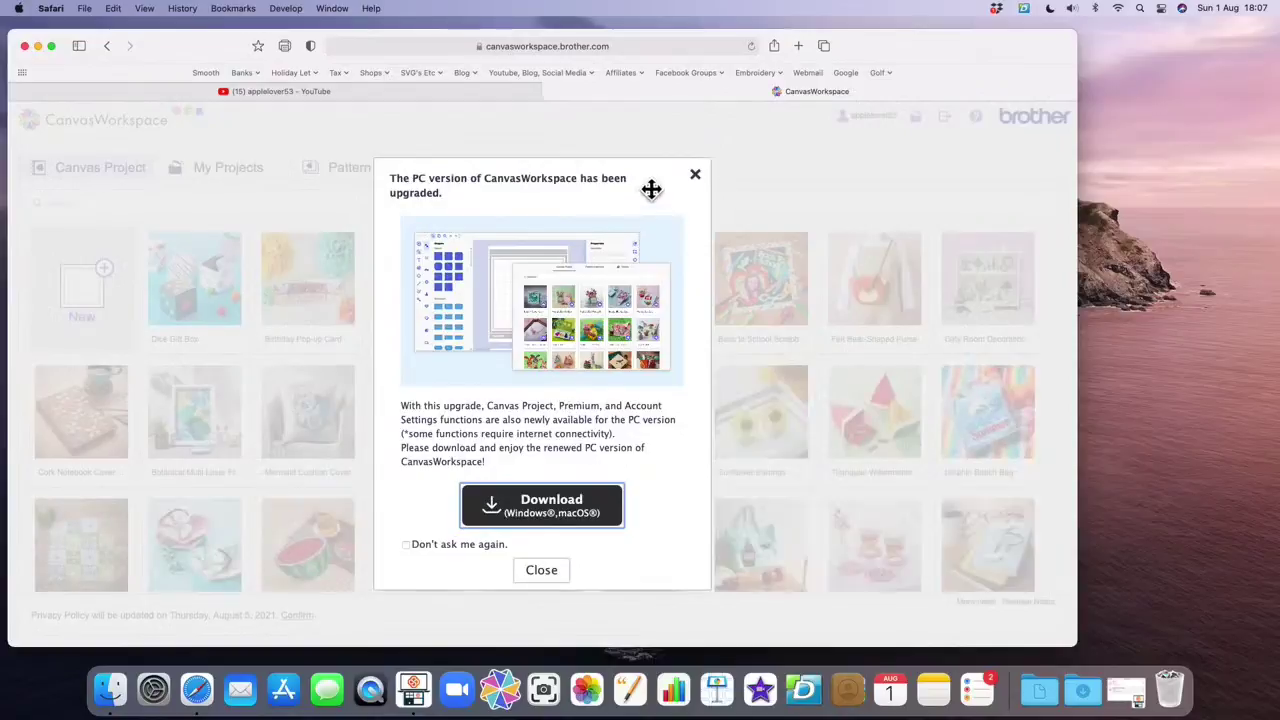
left_click(695, 176)
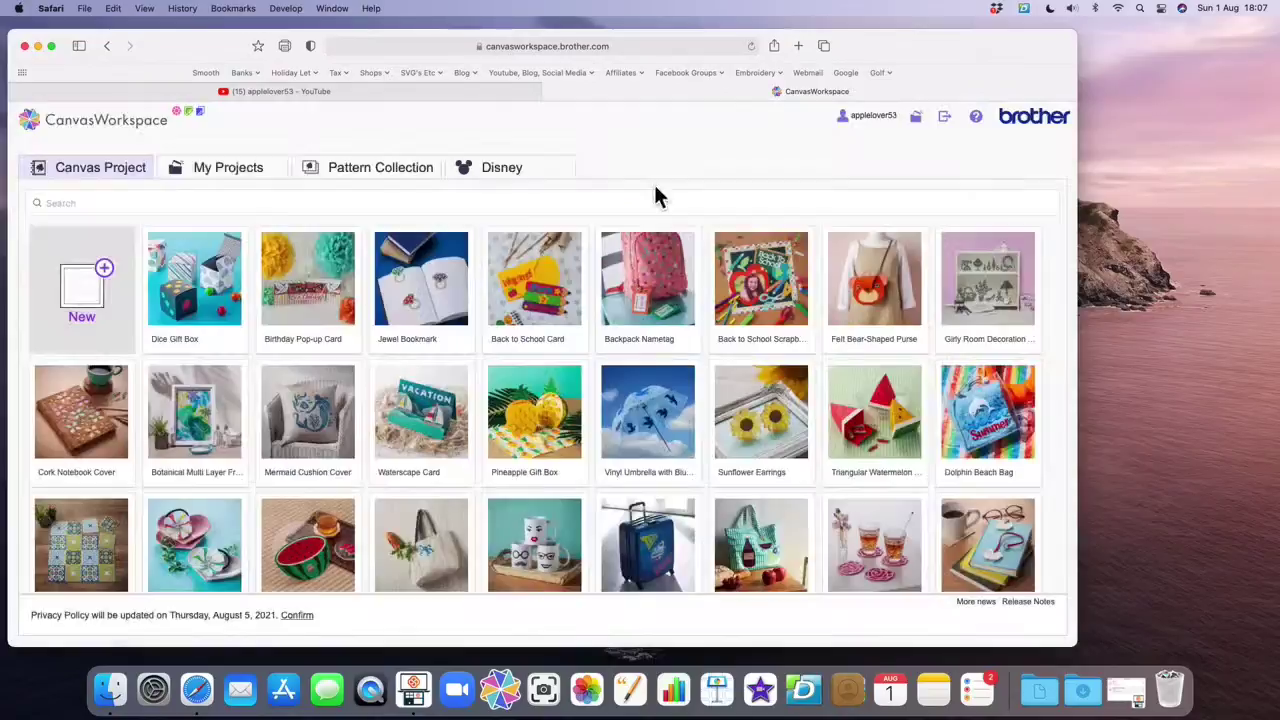
left_click(120, 280)
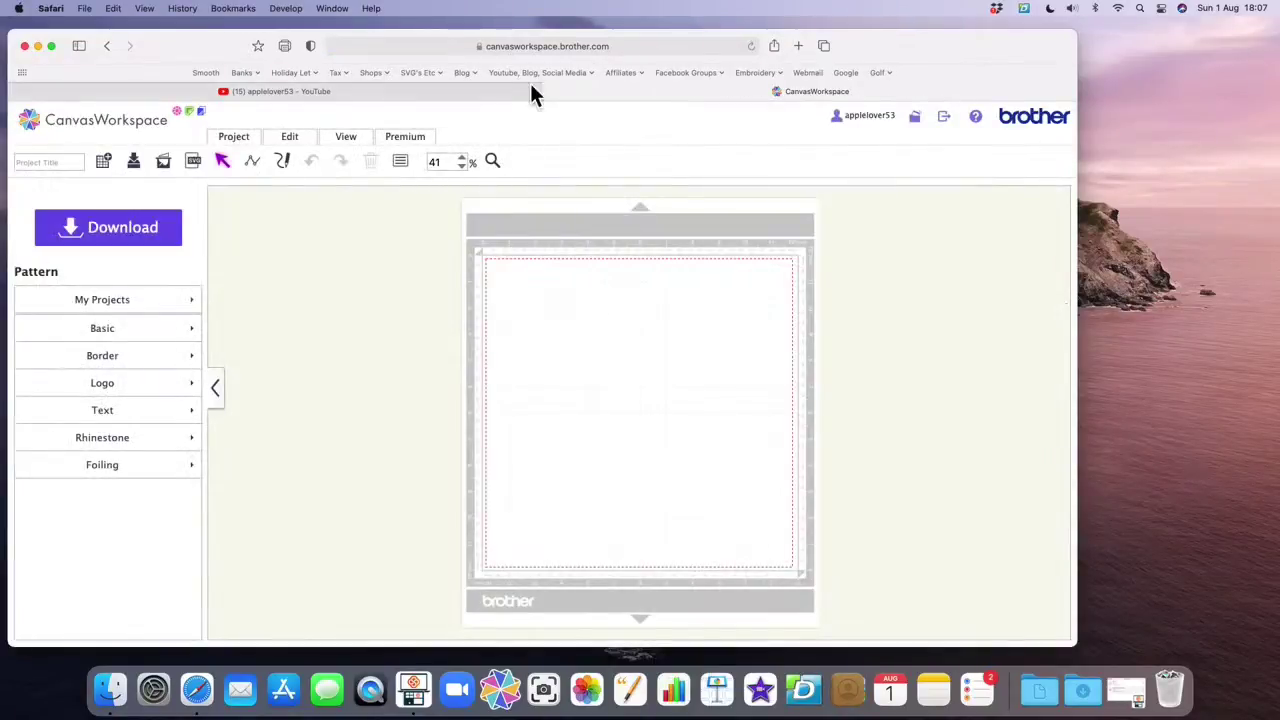
Step: Return to the applelover53 channel on YouTube and look through all its created playlists
left_click(502, 92)
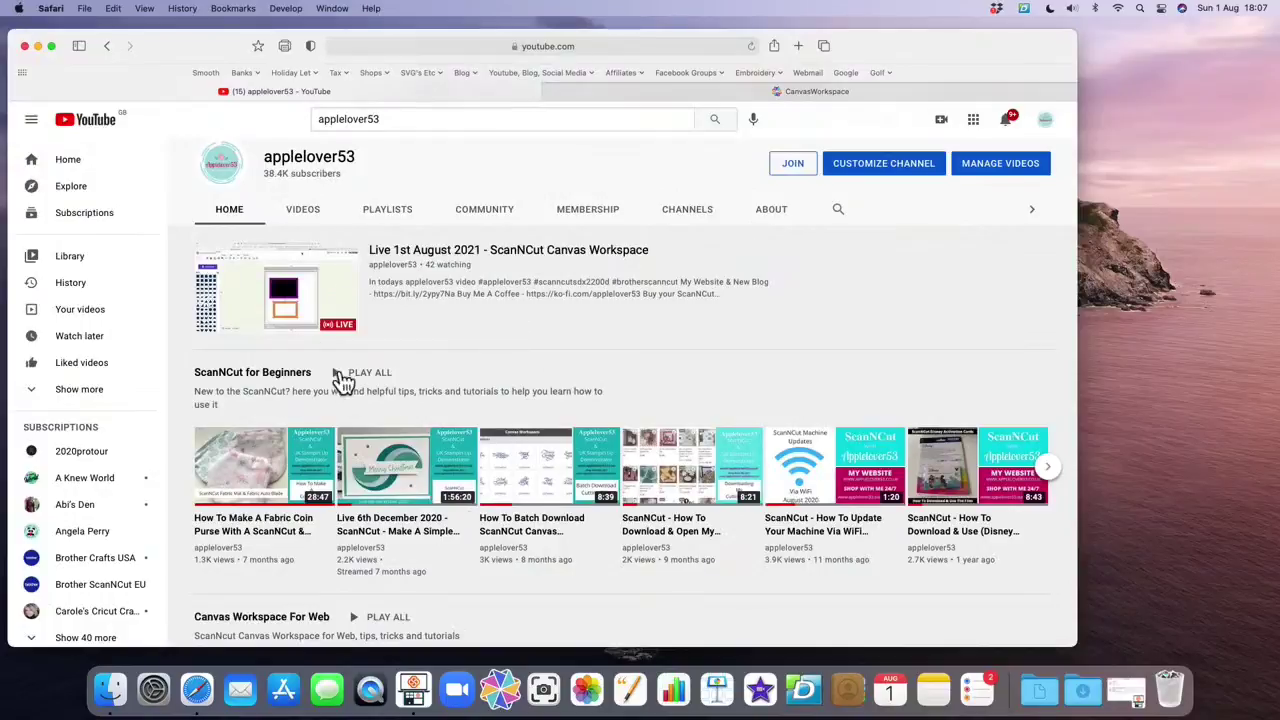
left_click(389, 209)
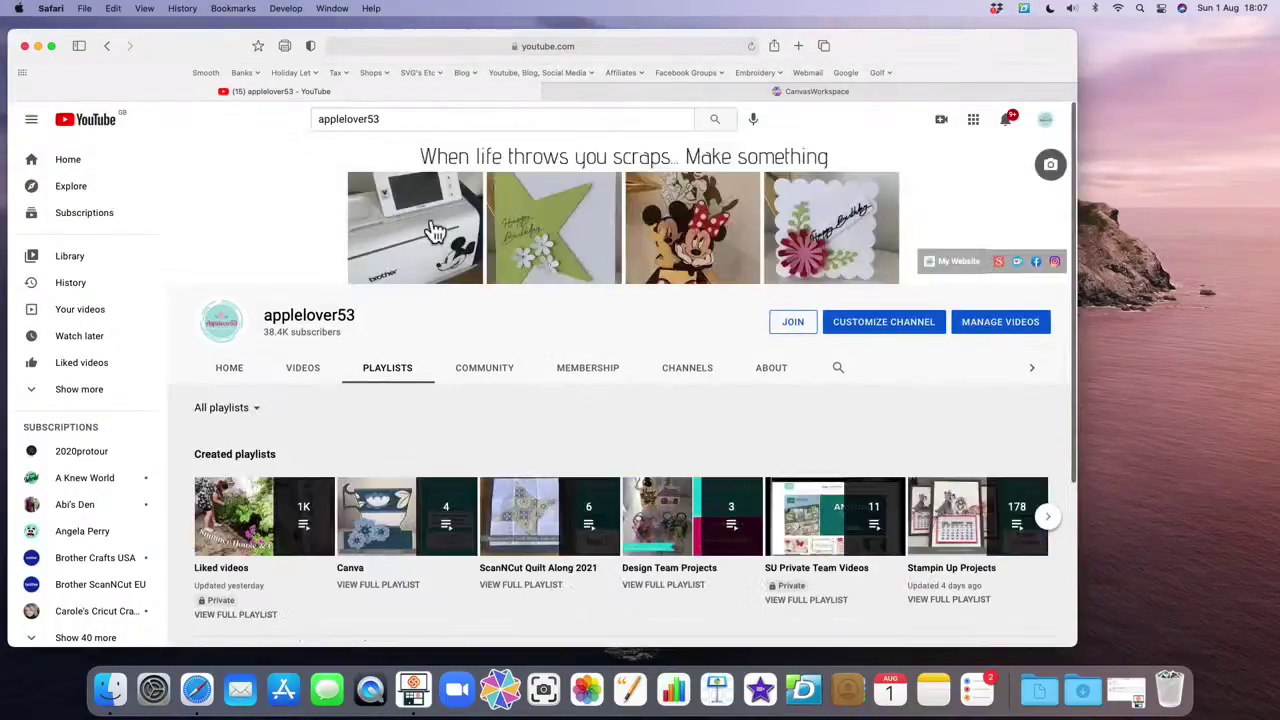
scroll(477, 360, "down", 3)
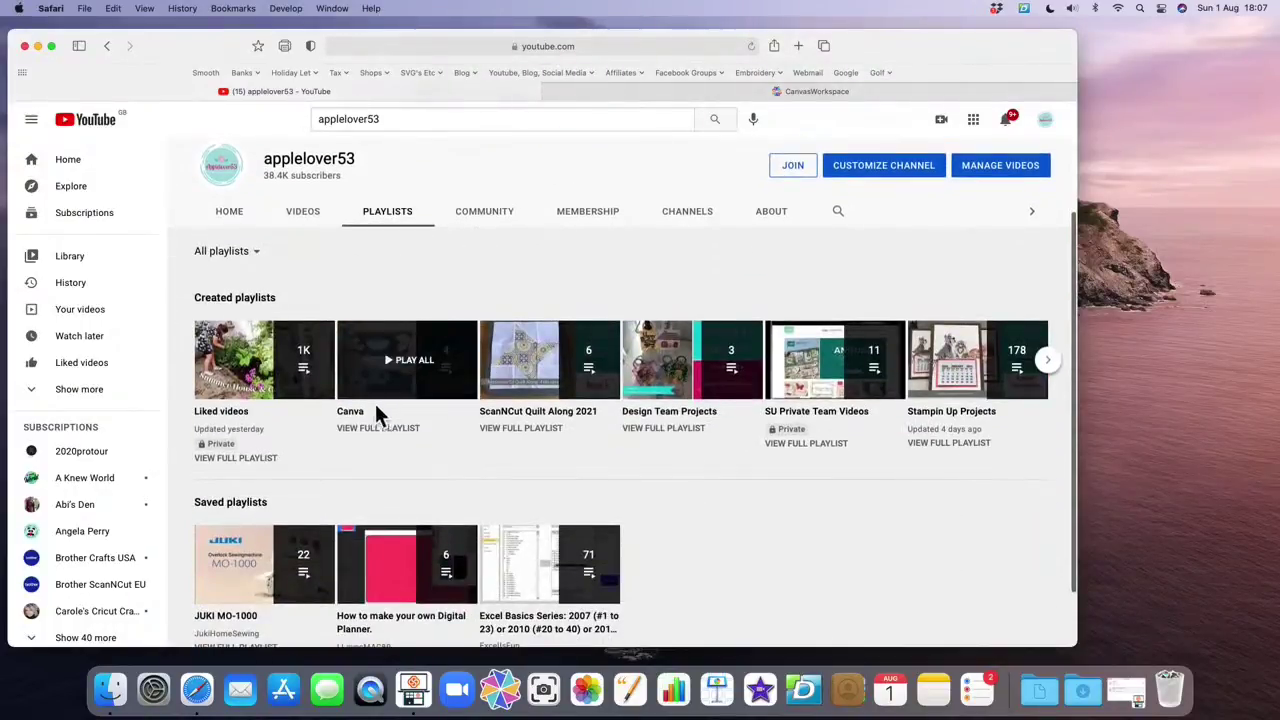
scroll(565, 400, "down", 1)
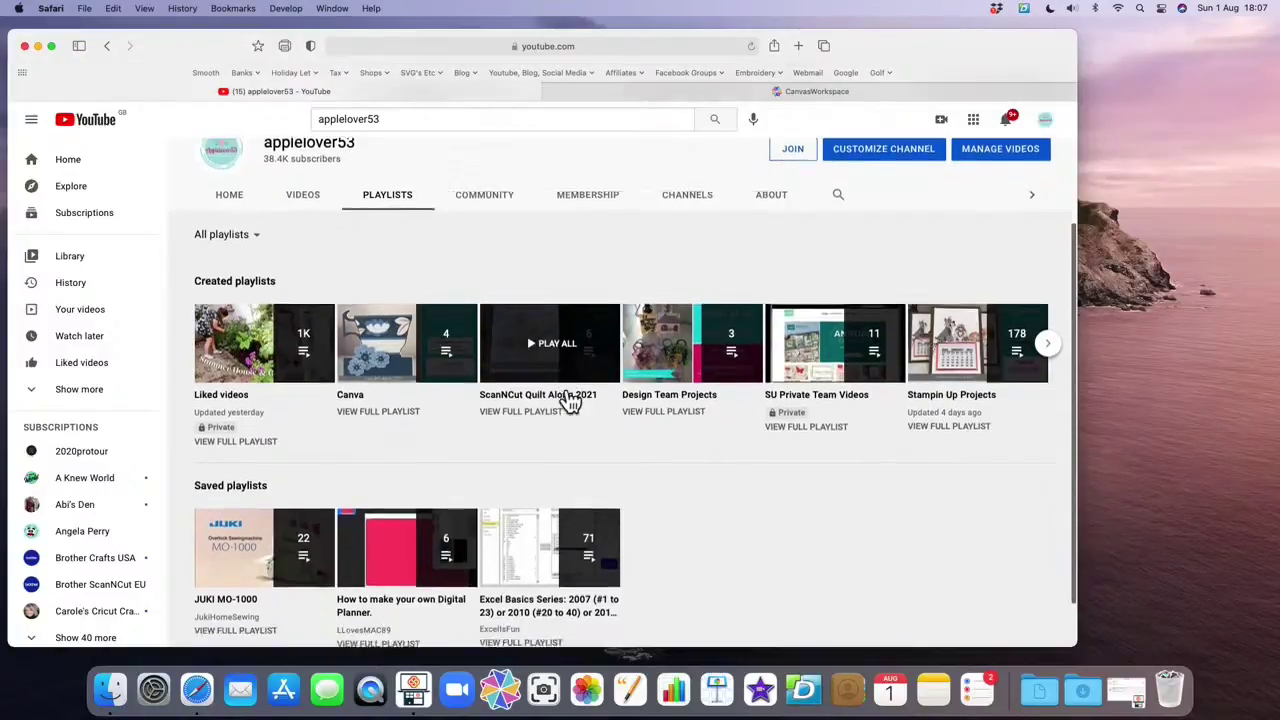
scroll(520, 400, "down", 2)
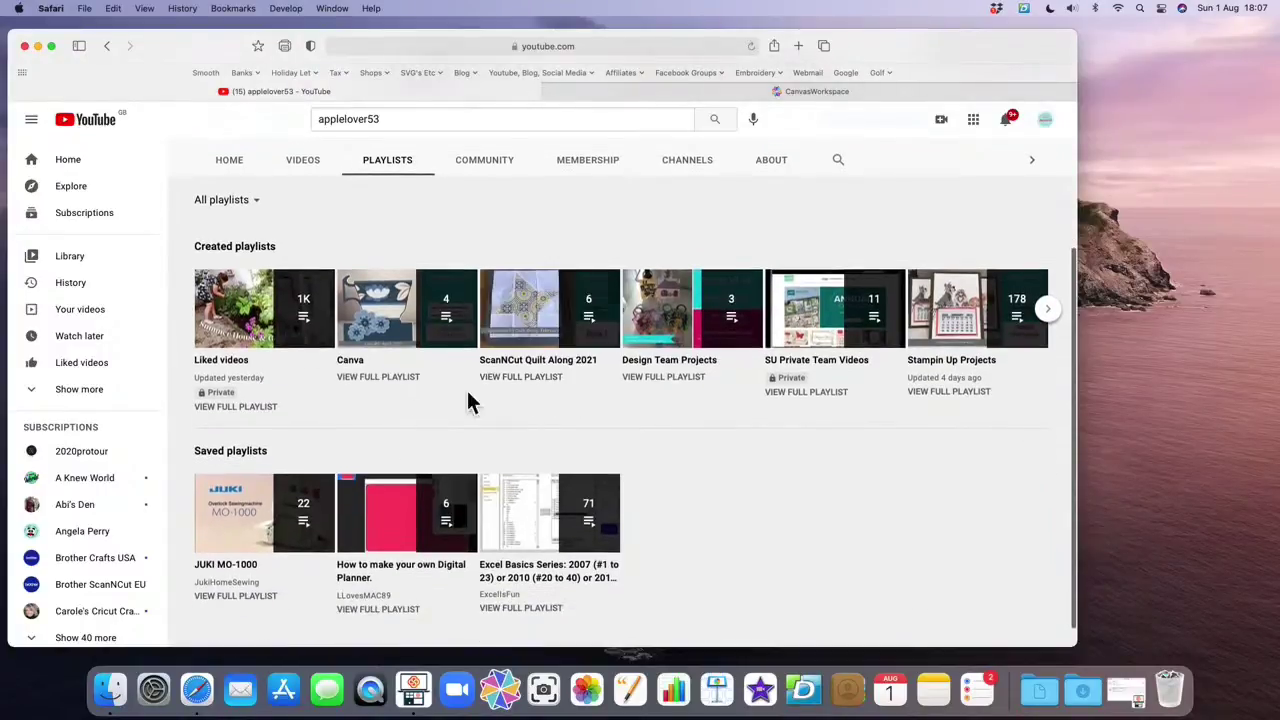
left_click(1058, 316)
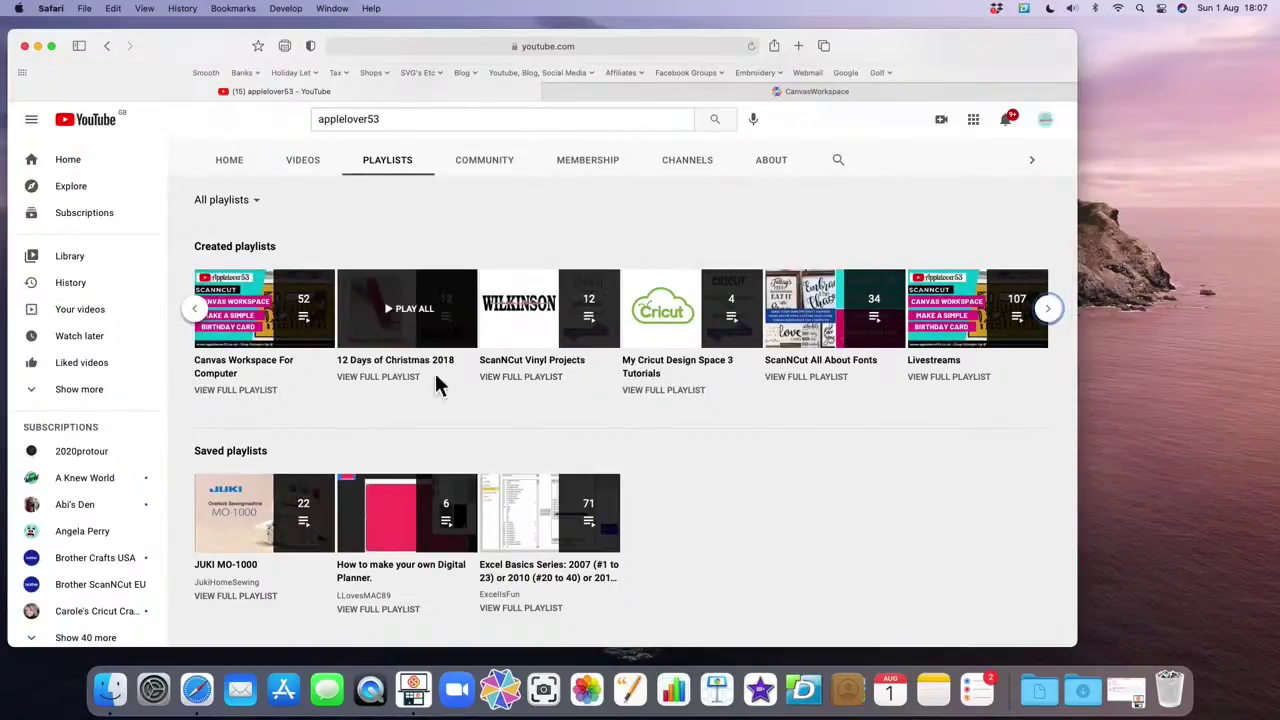
left_click(1058, 318)
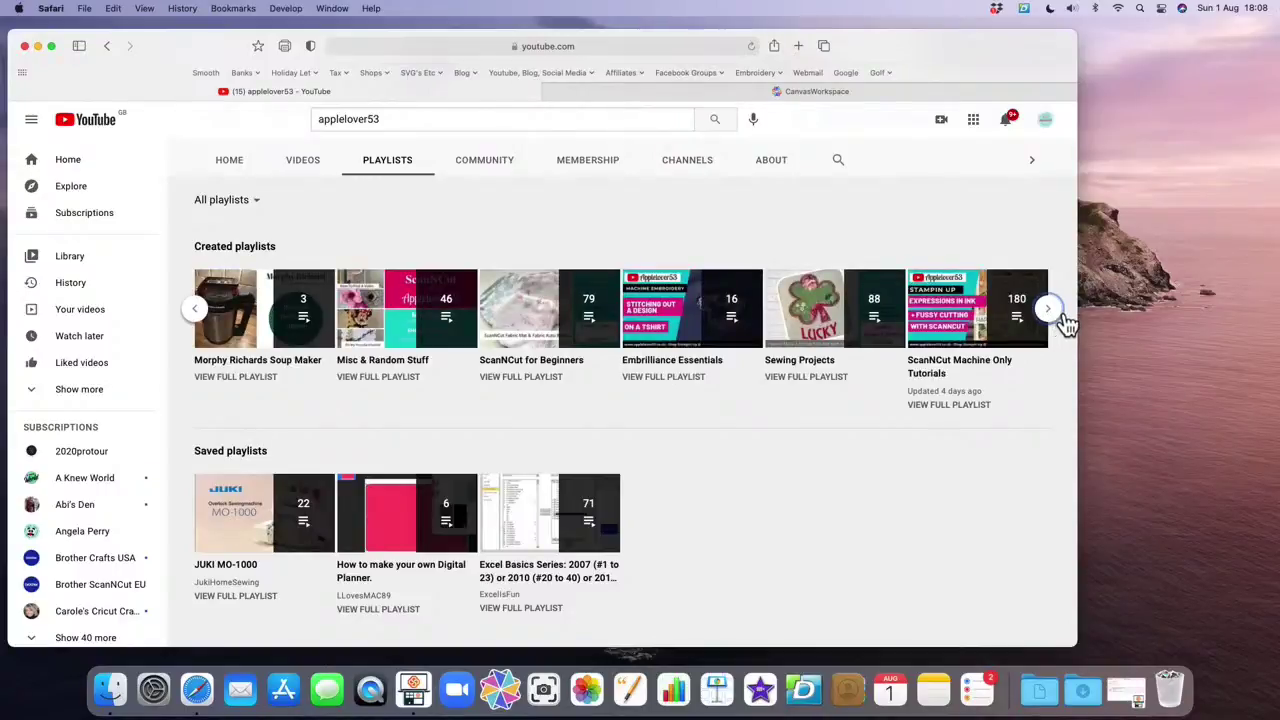
left_click(1060, 319)
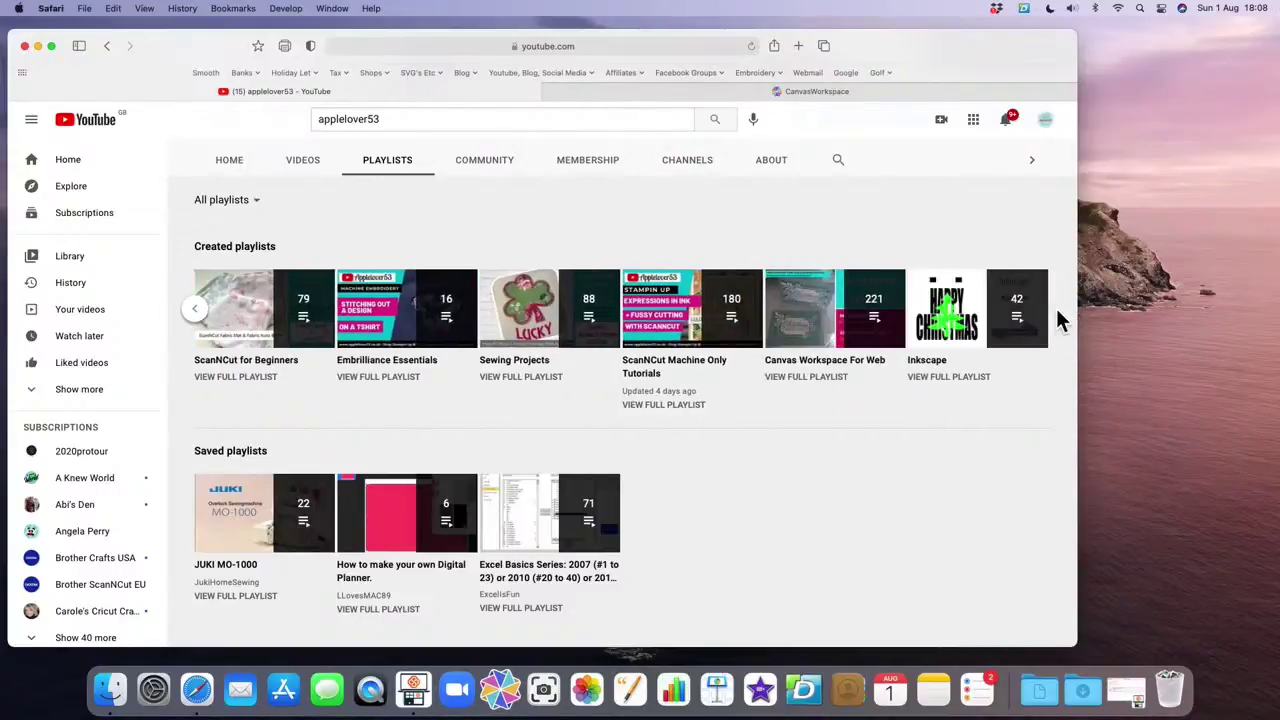
Step: Open the Canvas Workspace For Web playlist and look over the page of its first video
left_click(845, 330)
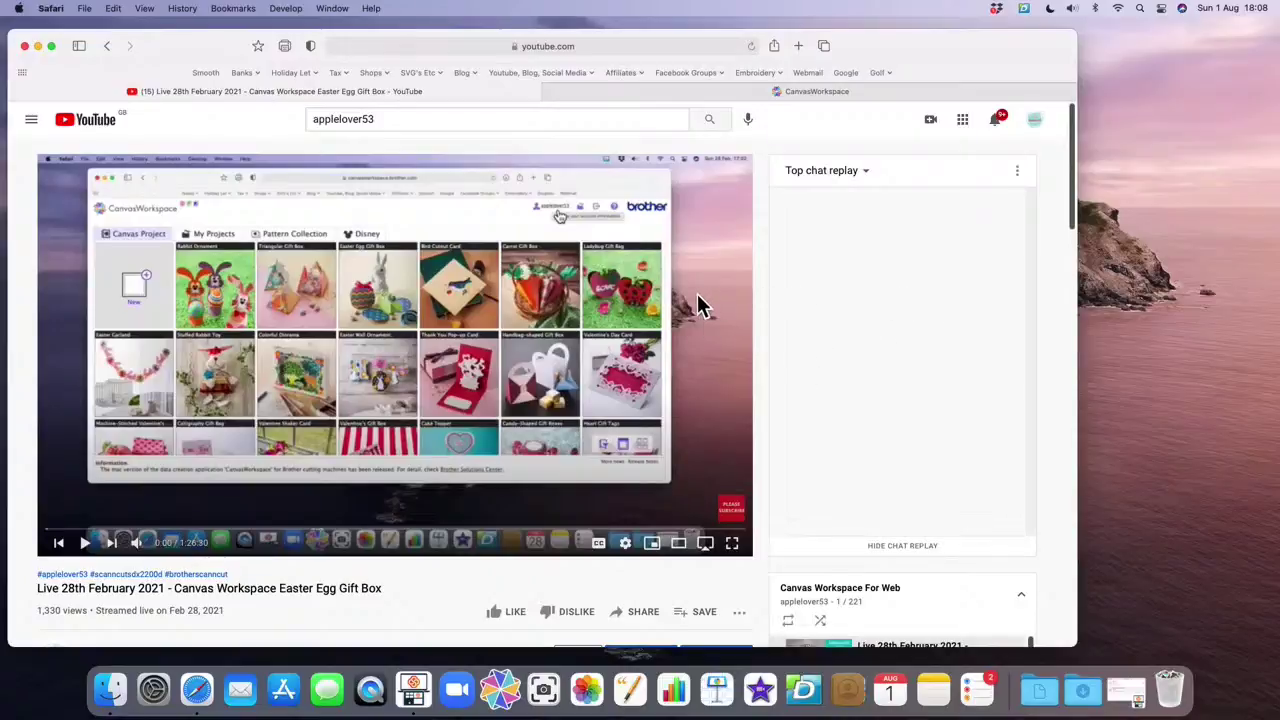
scroll(700, 300, "down", 4)
scroll(697, 300, "down", 2)
scroll(697, 300, "up", 6)
Step: Close the browser window and launch the Brother CanvasWorkspace desktop app, dismissing its news notice and project and pattern collection
left_click(741, 95)
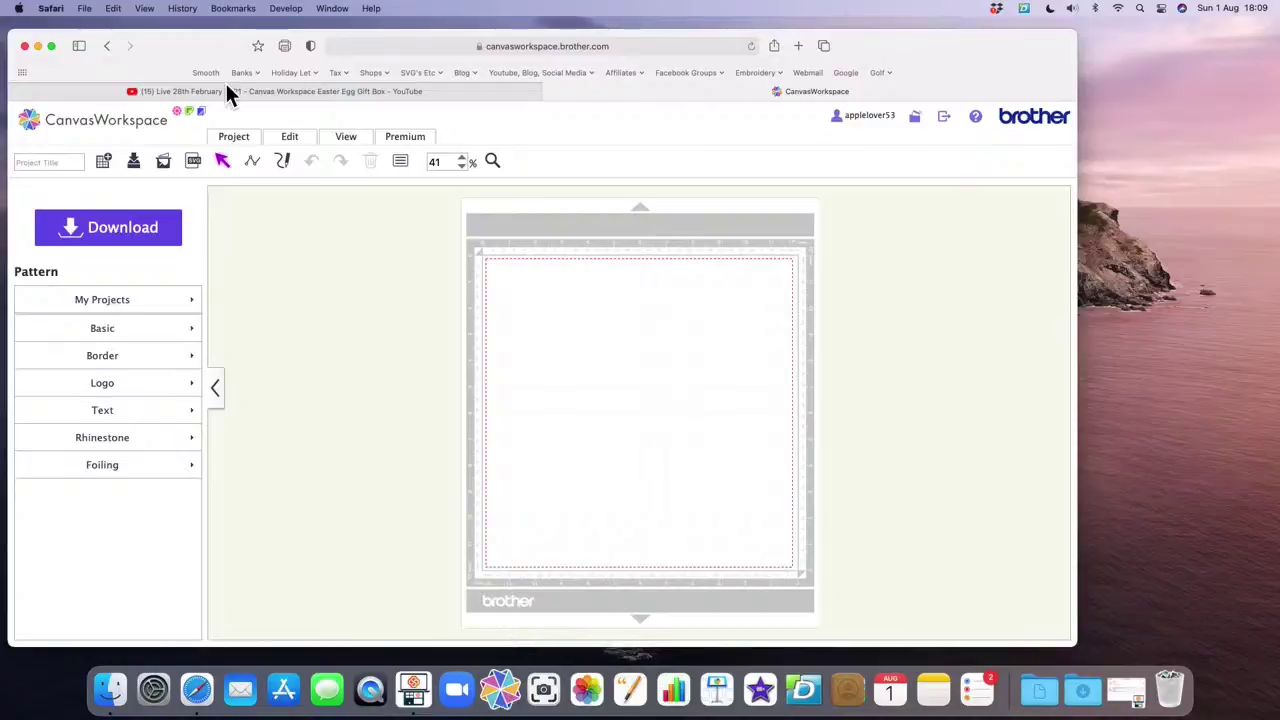
left_click(25, 46)
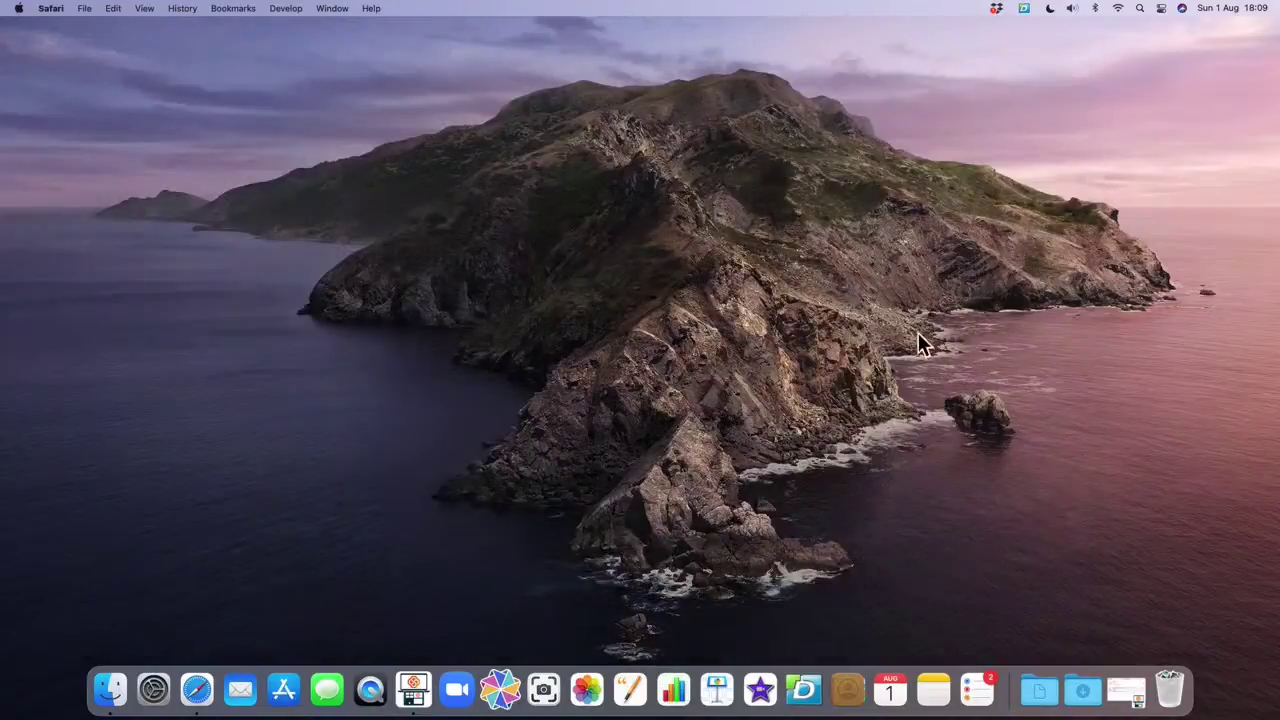
left_click(498, 686)
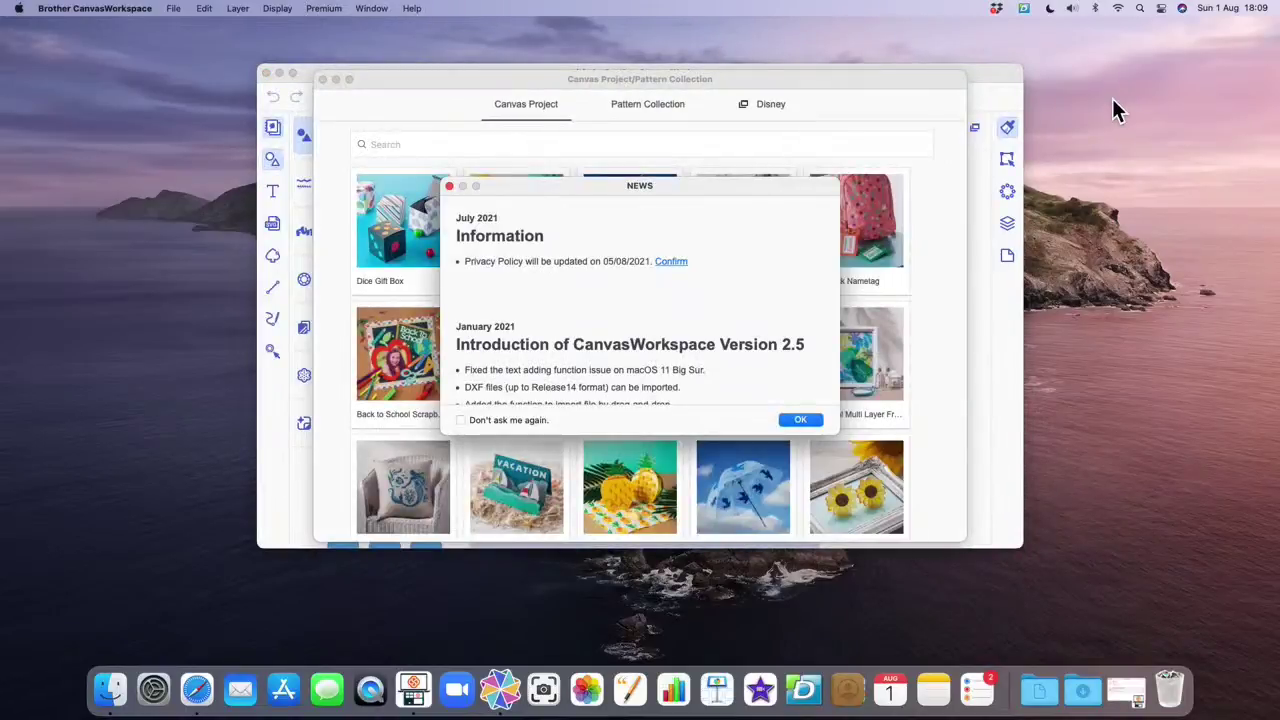
left_click(449, 186)
left_click(322, 79)
Step: Move and enlarge the untitled project window, and set the zoom to 40% with the whole mat in view
left_click_drag(343, 74, 331, 33)
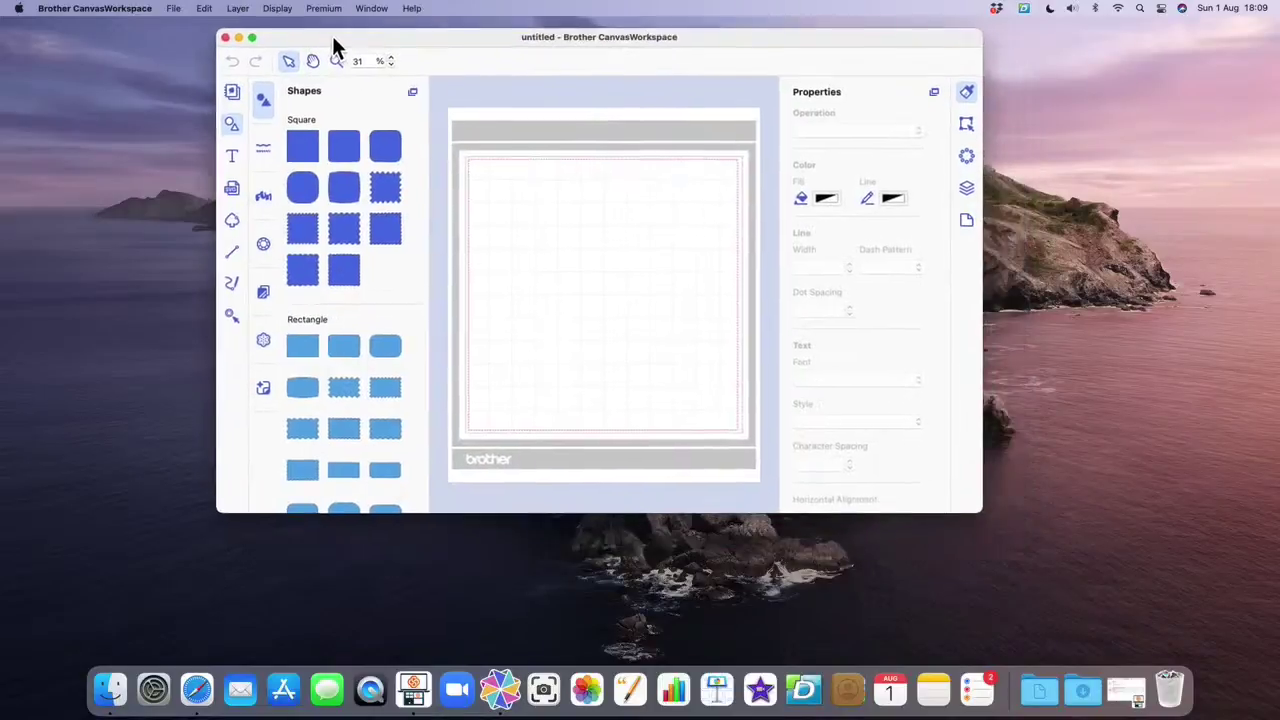
left_click_drag(982, 512, 1213, 588)
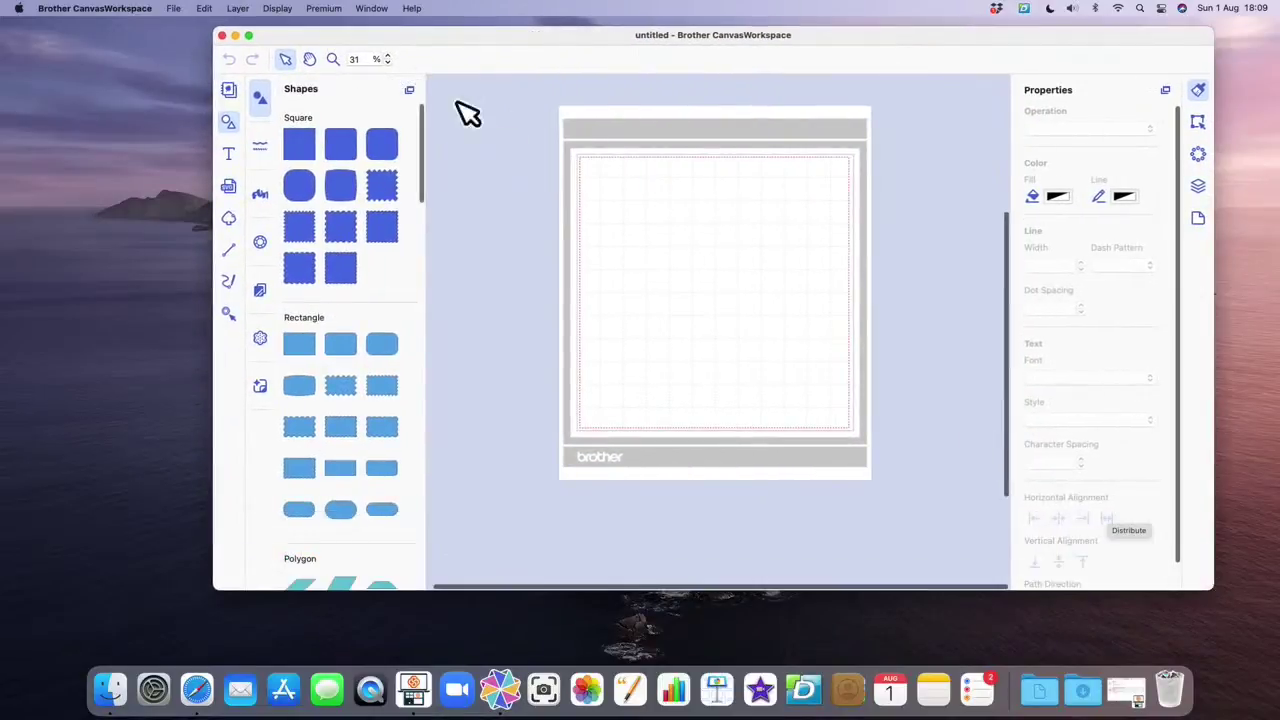
left_click(388, 56)
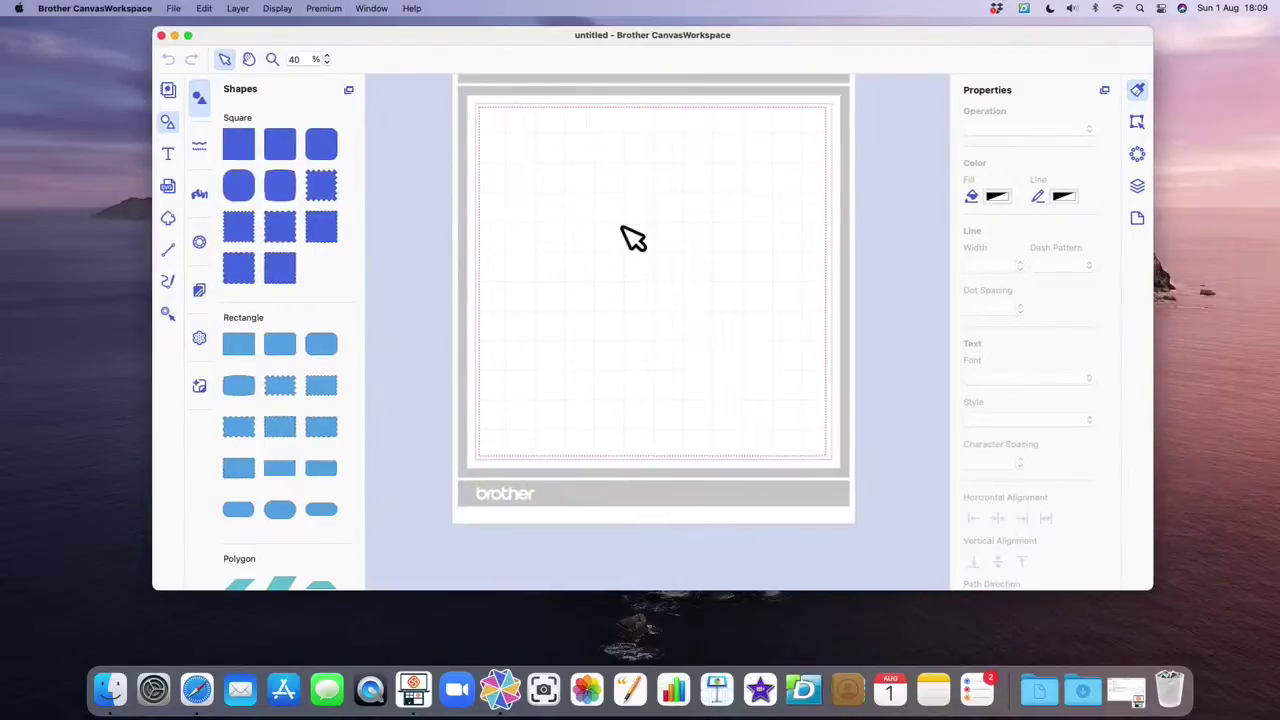
scroll(632, 236, "up", 2)
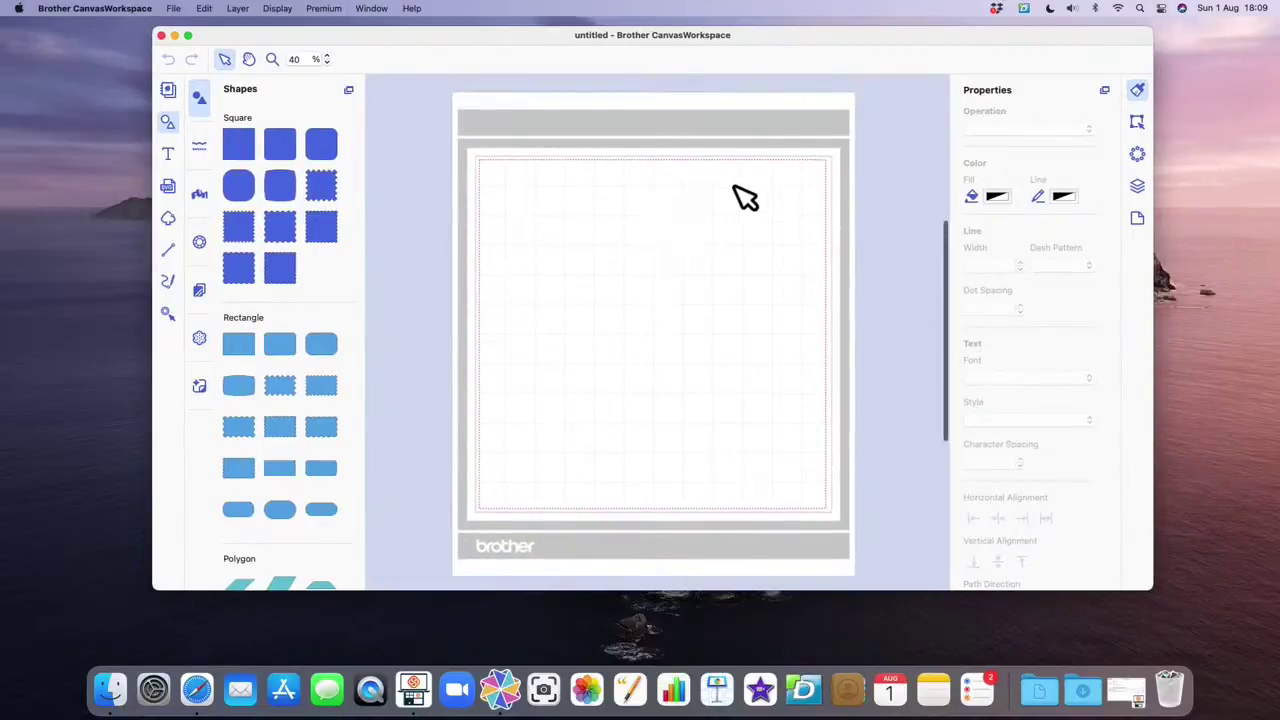
Step: Place a plain 3.94-inch square in the upper-left part of the mat and show its position and size settings
left_click_drag(240, 150, 591, 265)
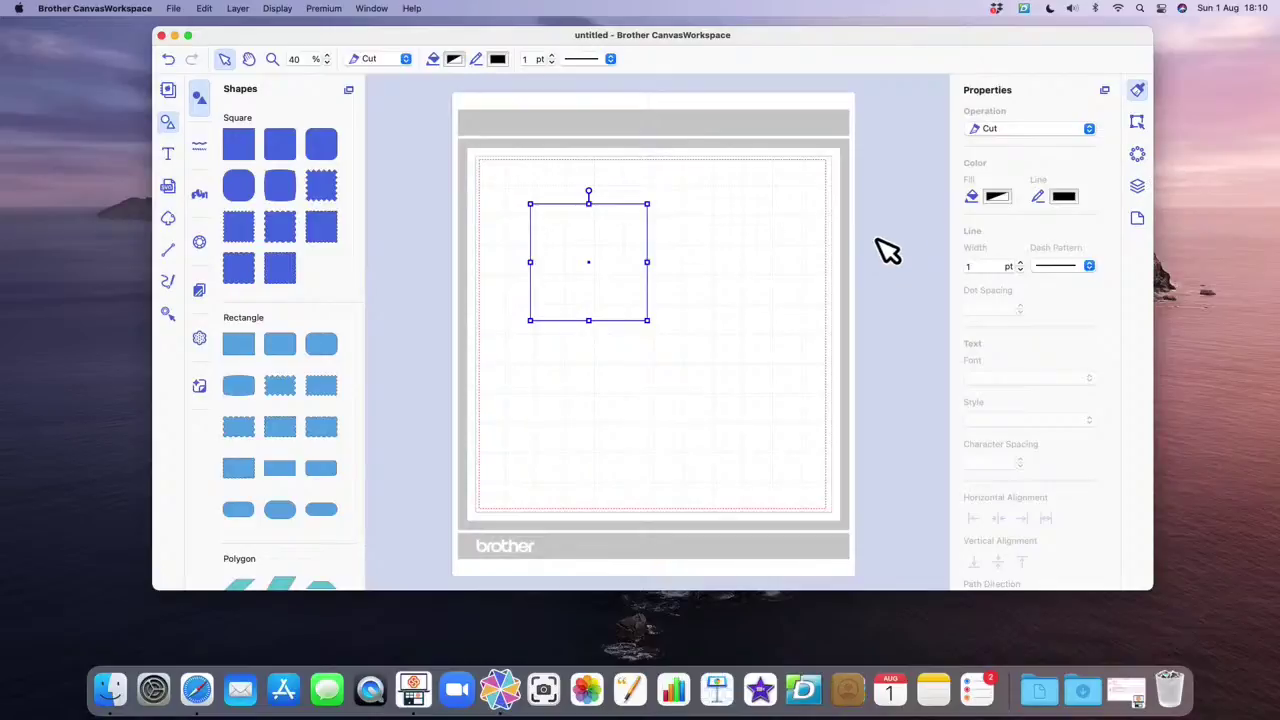
left_click(1138, 121)
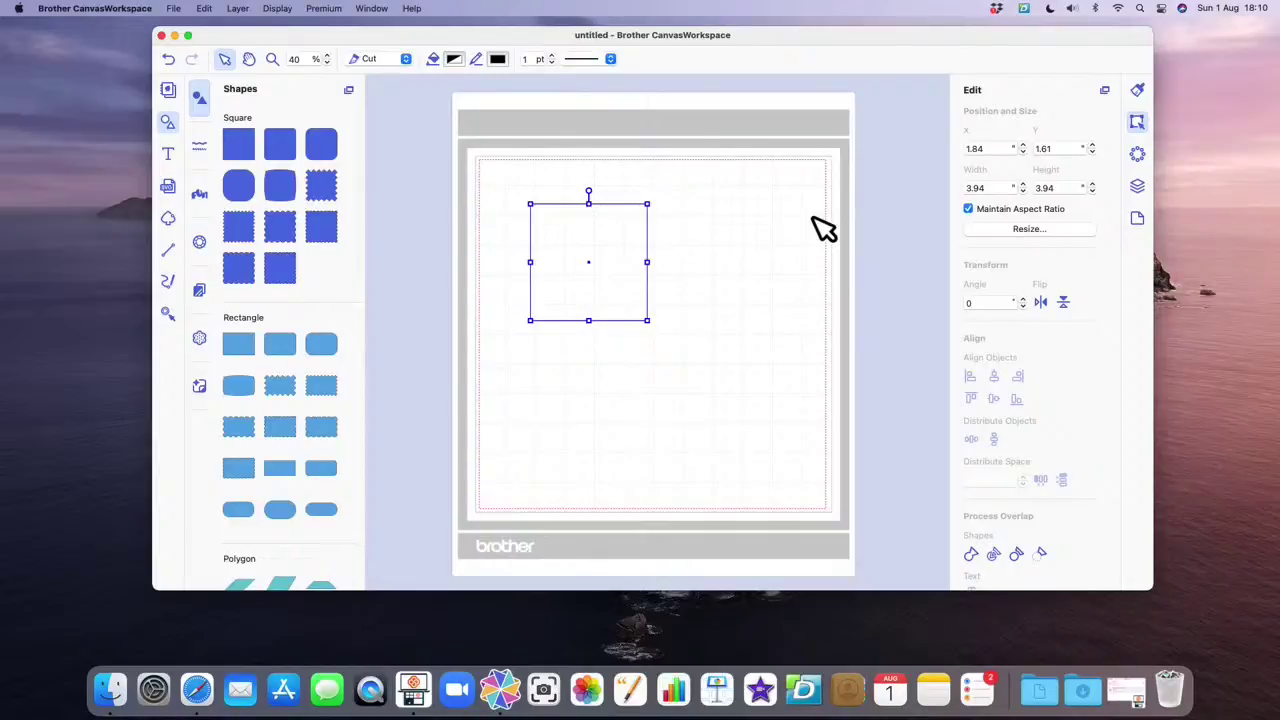
left_click_drag(859, 36, 820, 39)
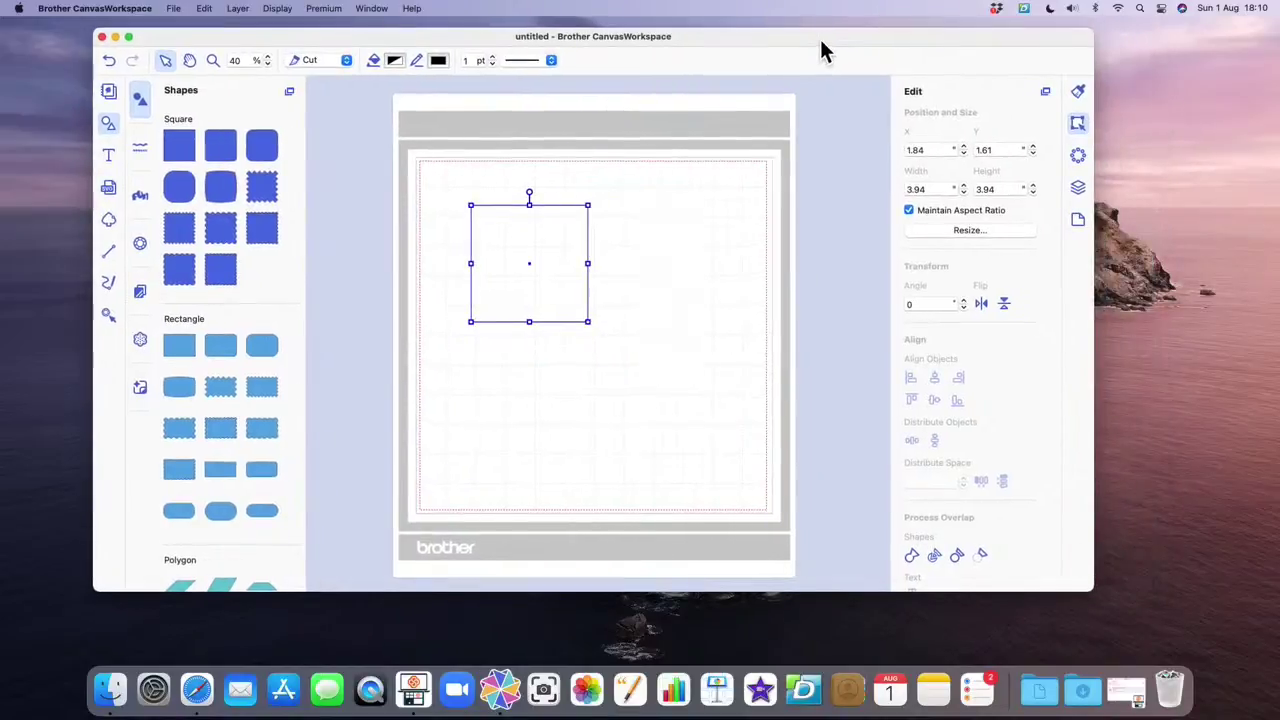